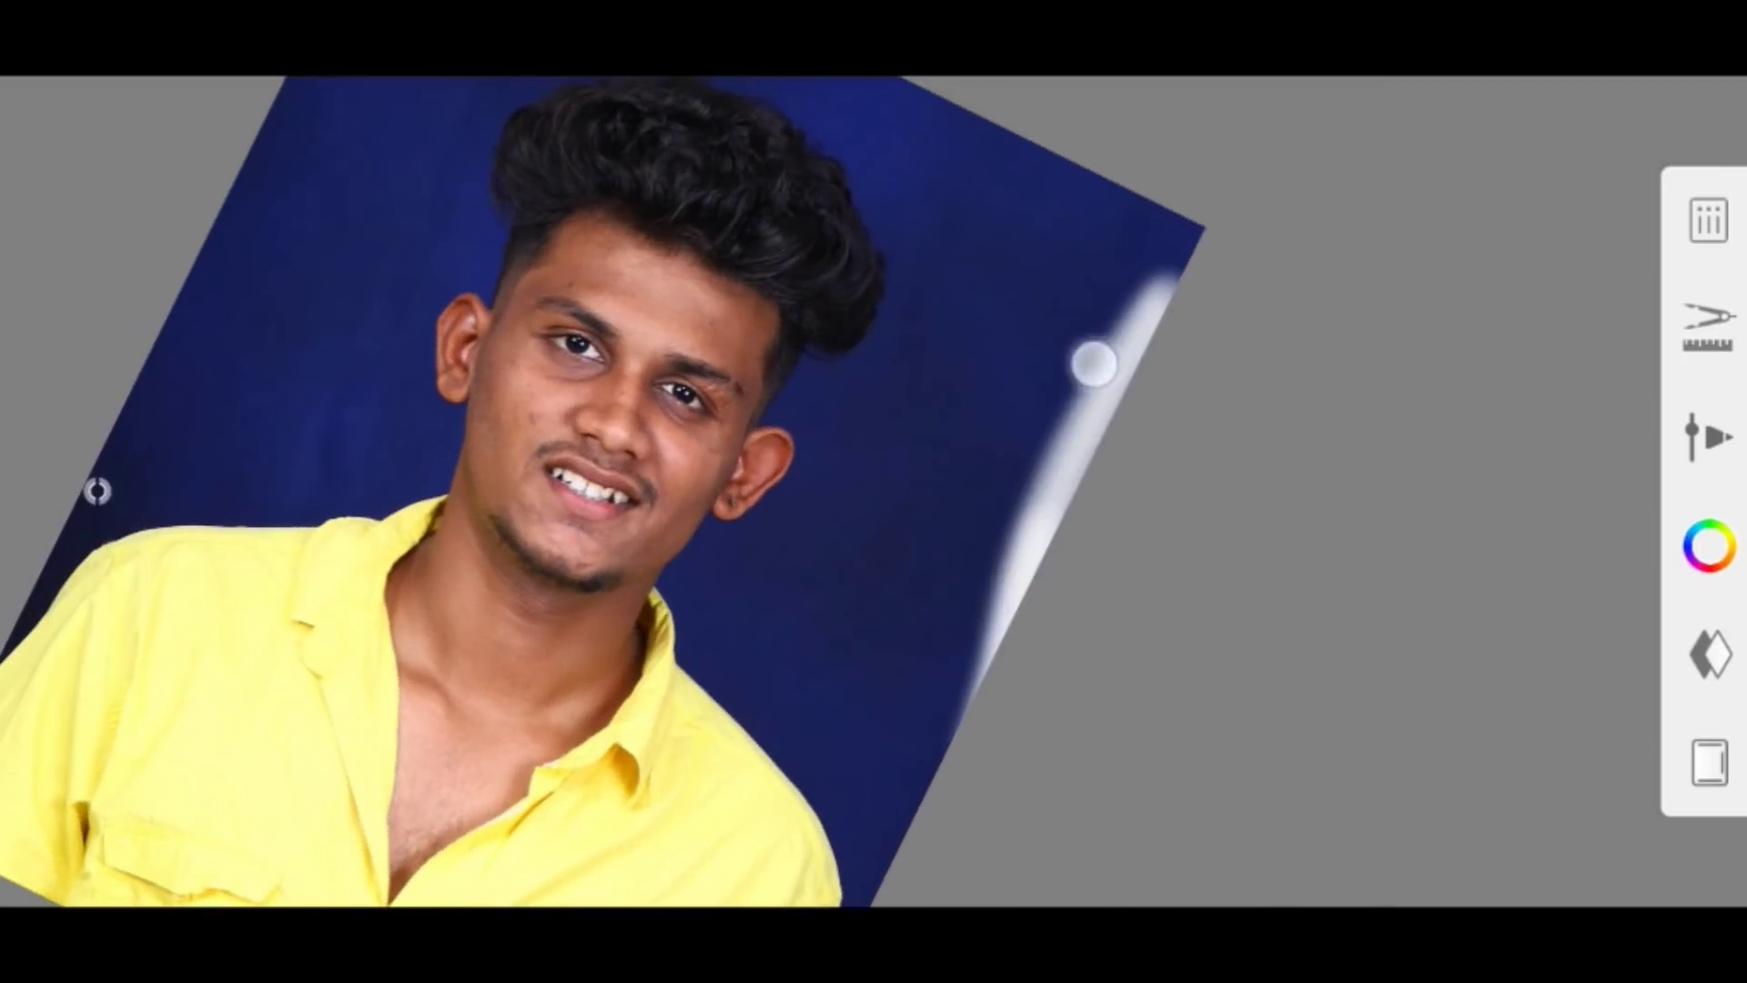
Erase the blue background along the photo's right side, undoing the two stray strokes across the face
mouse_move(1094, 364)
mouse_down()
mouse_move(920, 725)
mouse_move(1119, 433)
mouse_move(1126, 167)
mouse_move(834, 729)
mouse_move(916, 609)
mouse_move(909, 646)
mouse_move(1176, 204)
mouse_move(1249, 390)
mouse_move(1050, 230)
mouse_up()
drag(468, 741, 937, 332)
drag(473, 445, 955, 576)
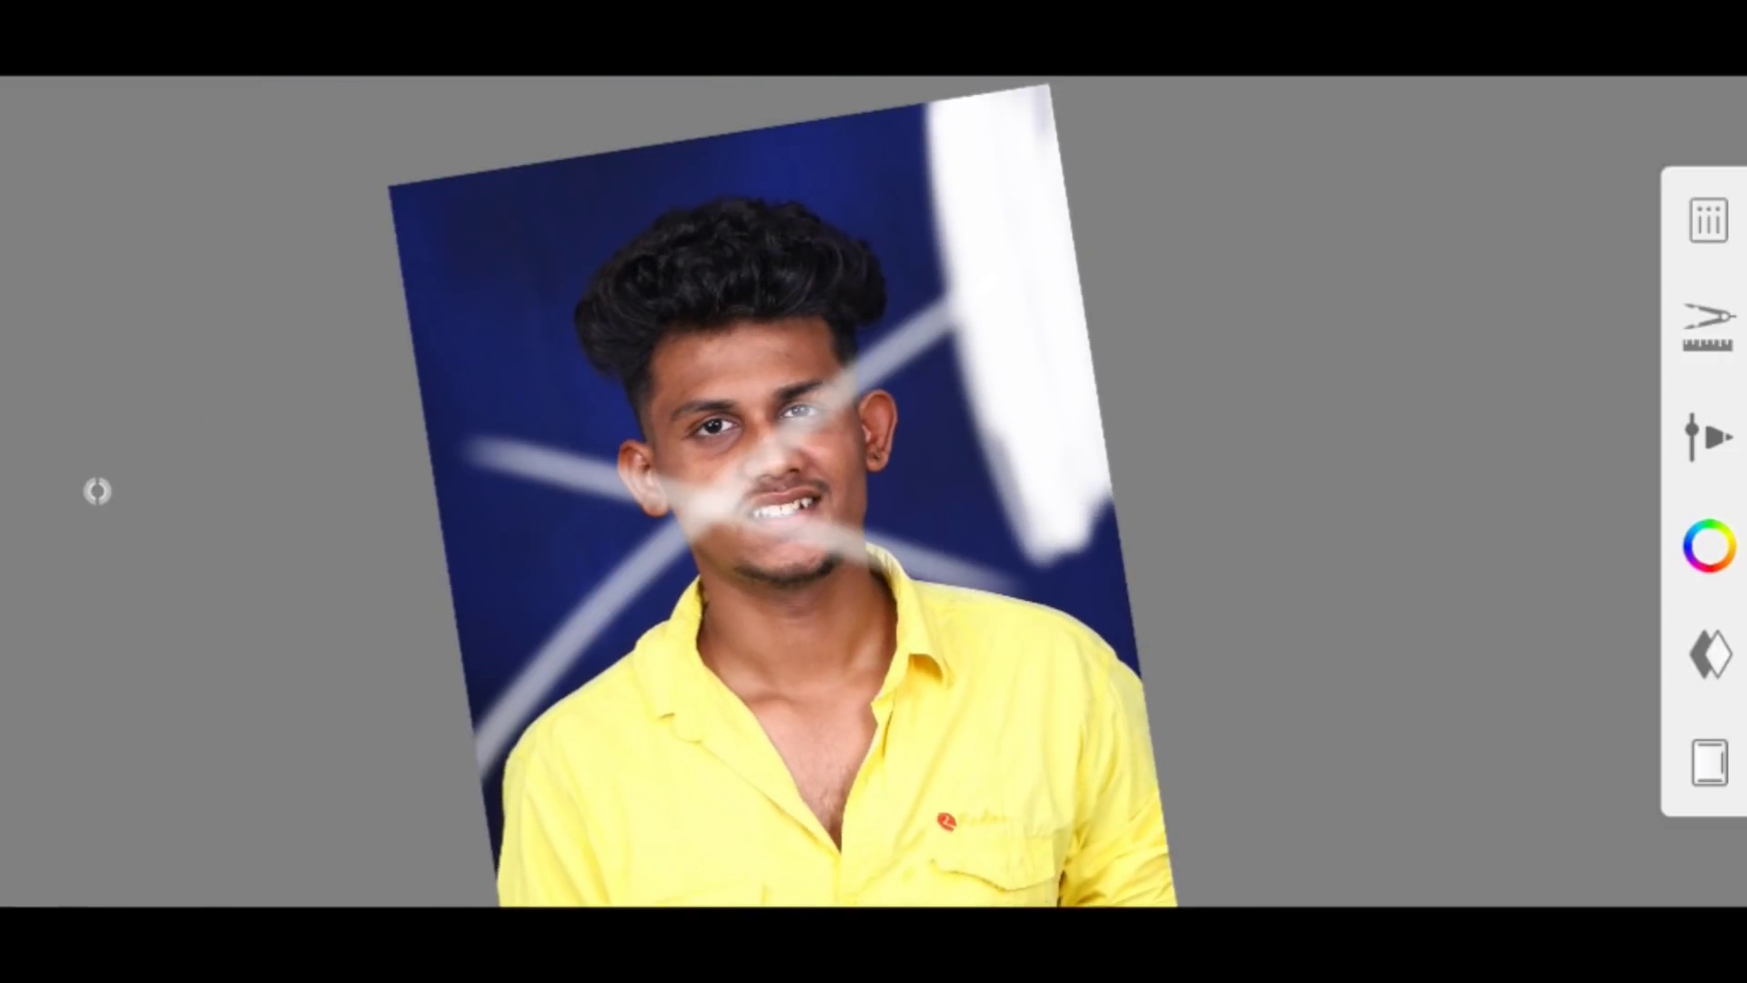
mouse_move(312, 473)
mouse_down()
mouse_move(347, 464)
mouse_move(328, 473)
mouse_move(355, 425)
mouse_up()
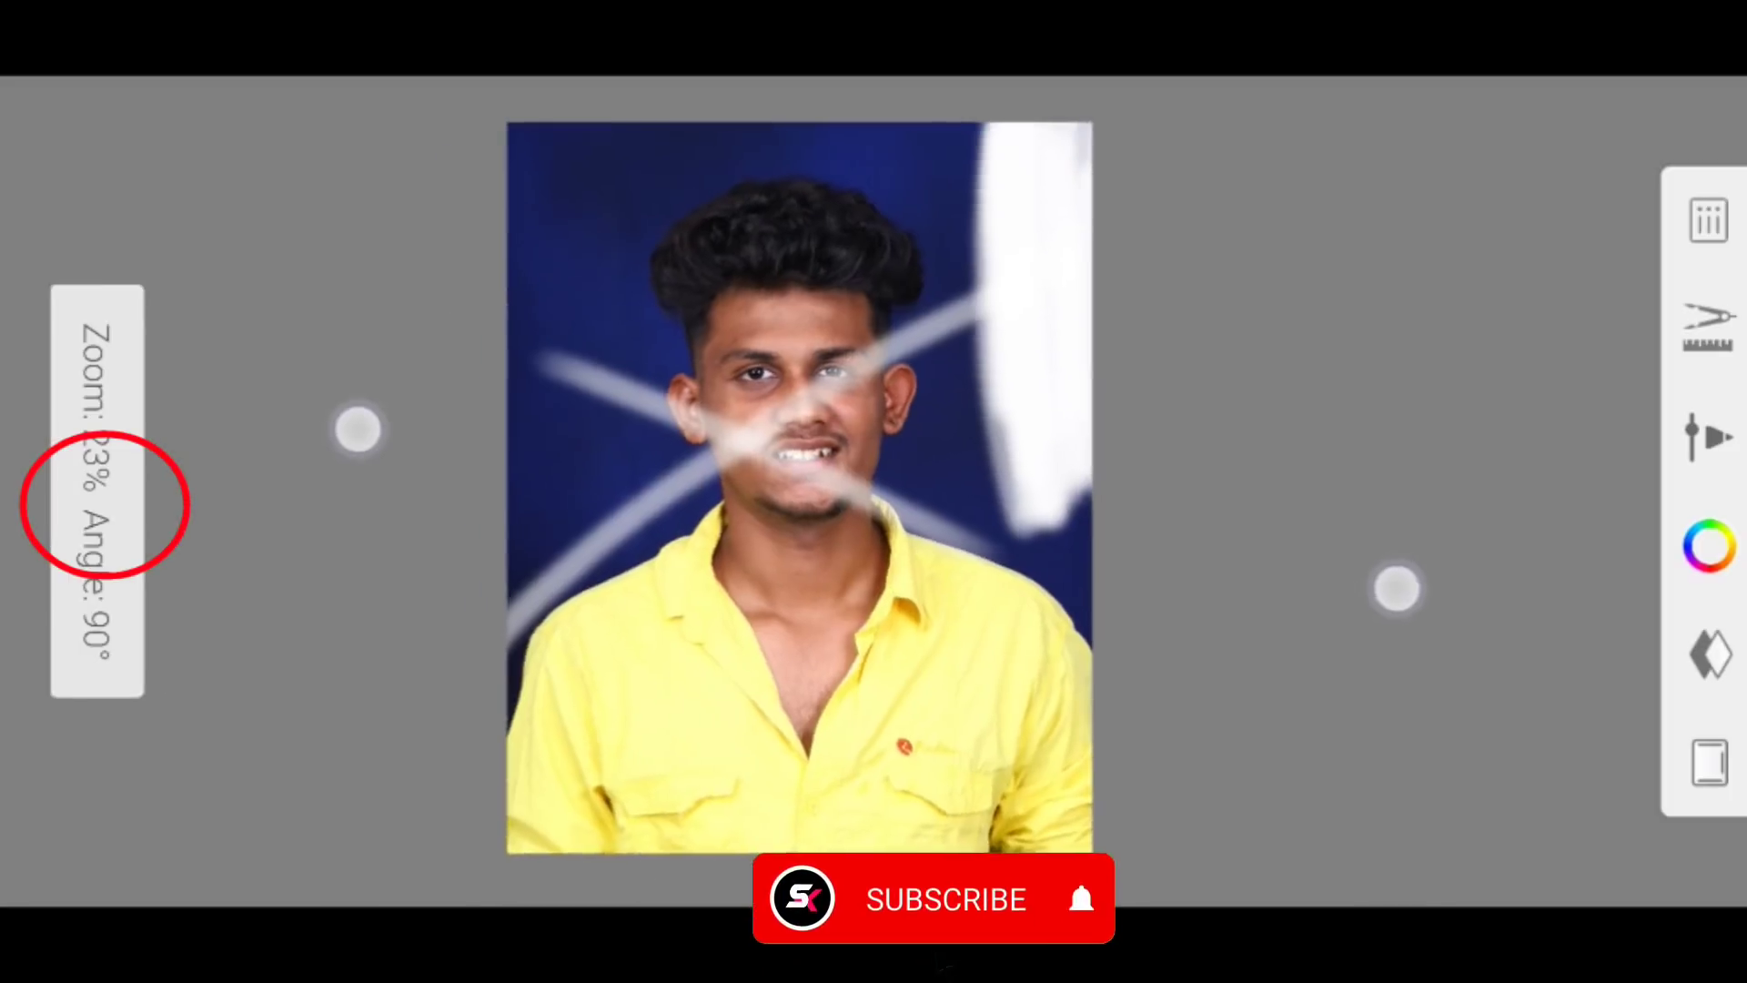
click(98, 492)
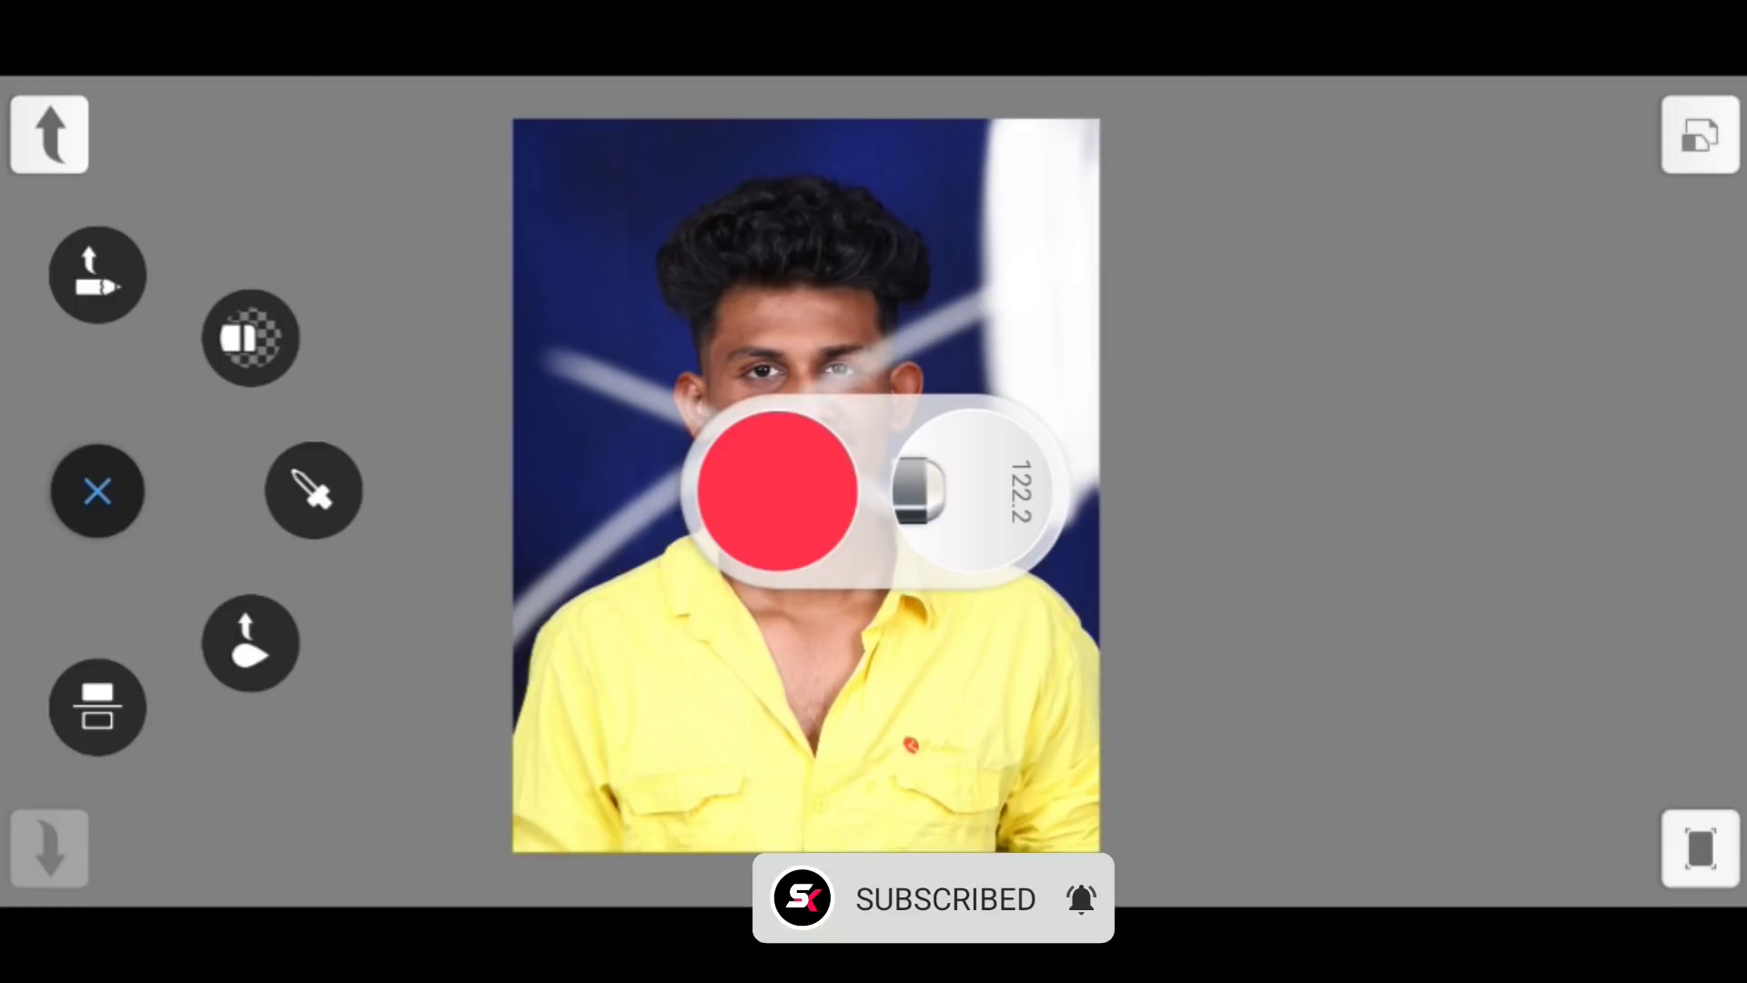
key(ctrl+z)
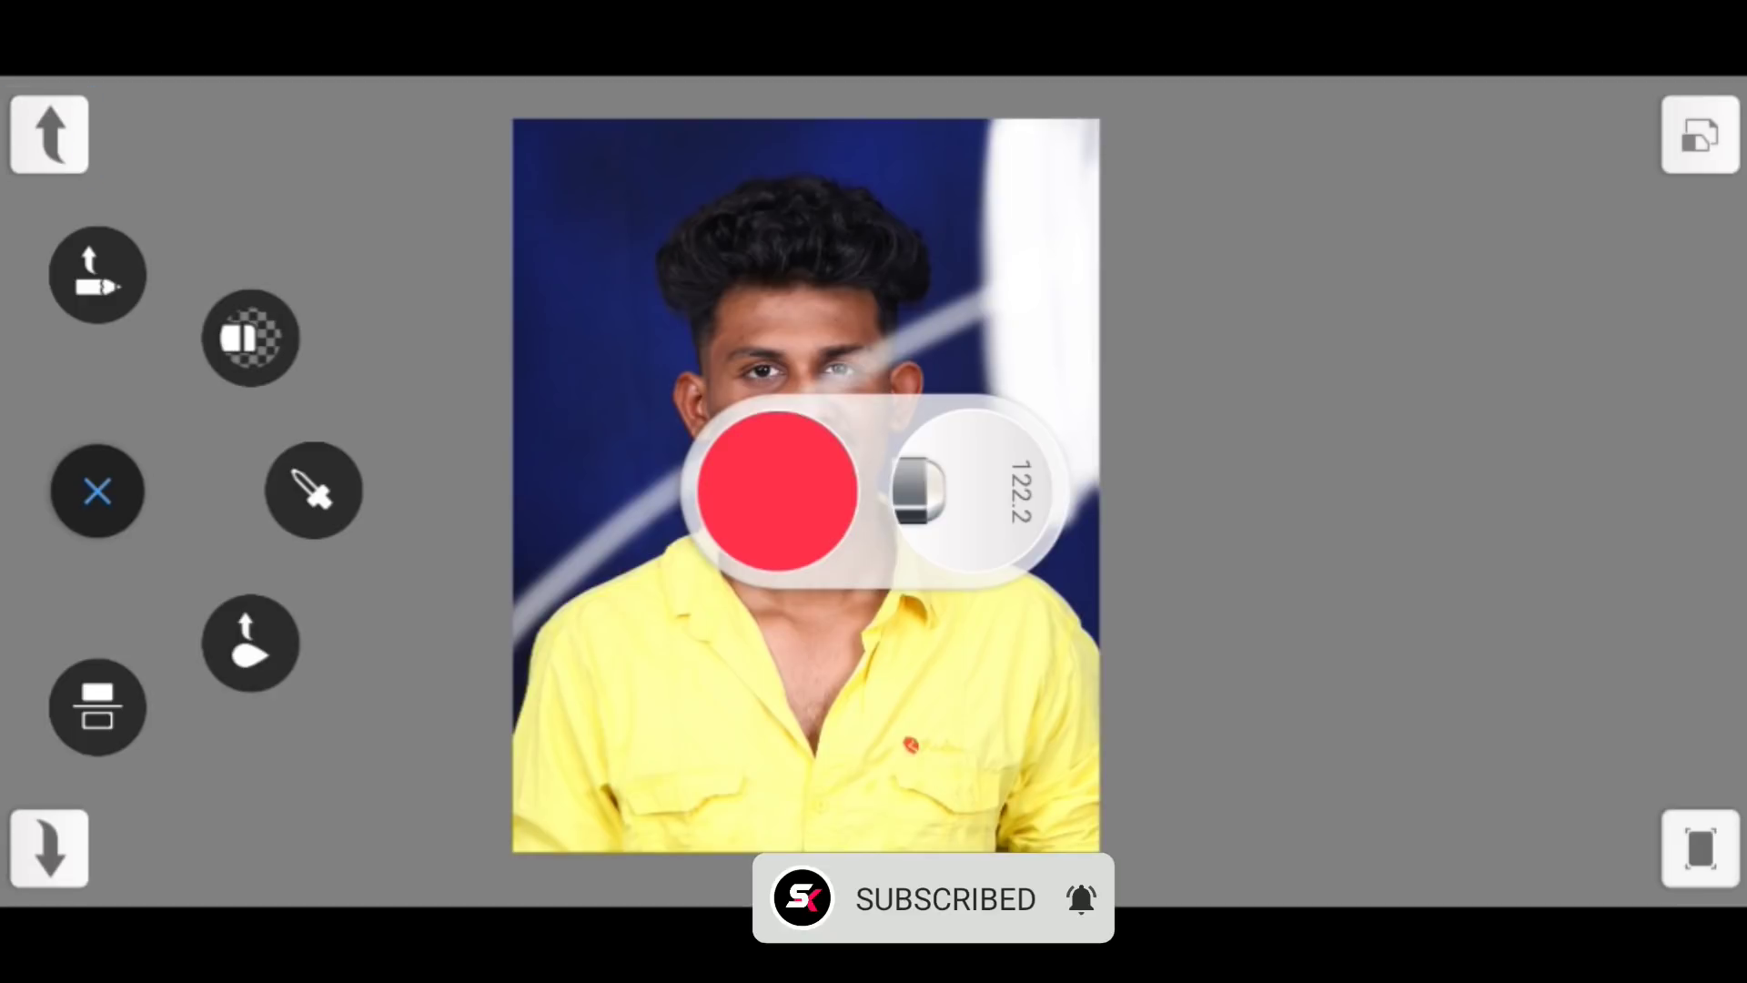
key(ctrl+z)
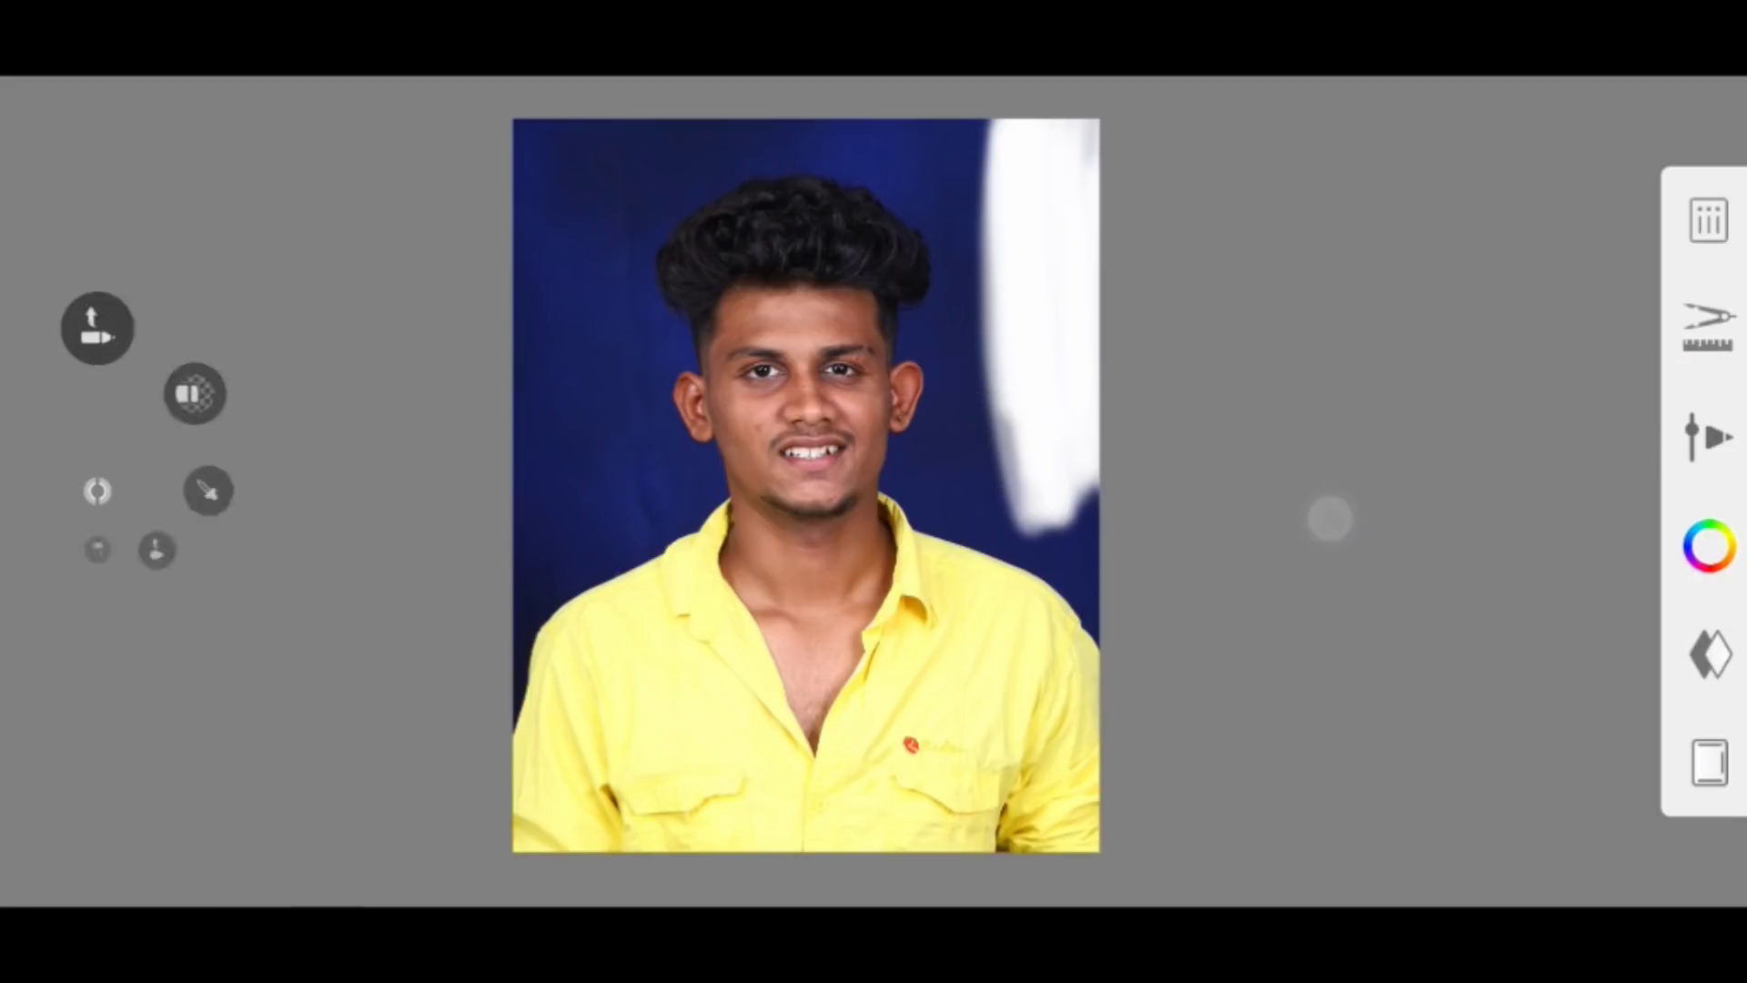
Erase the remaining blue background beside the shoulder and around the shirt
drag(1326, 515, 1224, 796)
mouse_move(991, 706)
mouse_down()
mouse_move(1001, 777)
mouse_move(1095, 179)
mouse_move(810, 597)
mouse_move(1267, 416)
mouse_move(946, 295)
mouse_move(265, 488)
mouse_up()
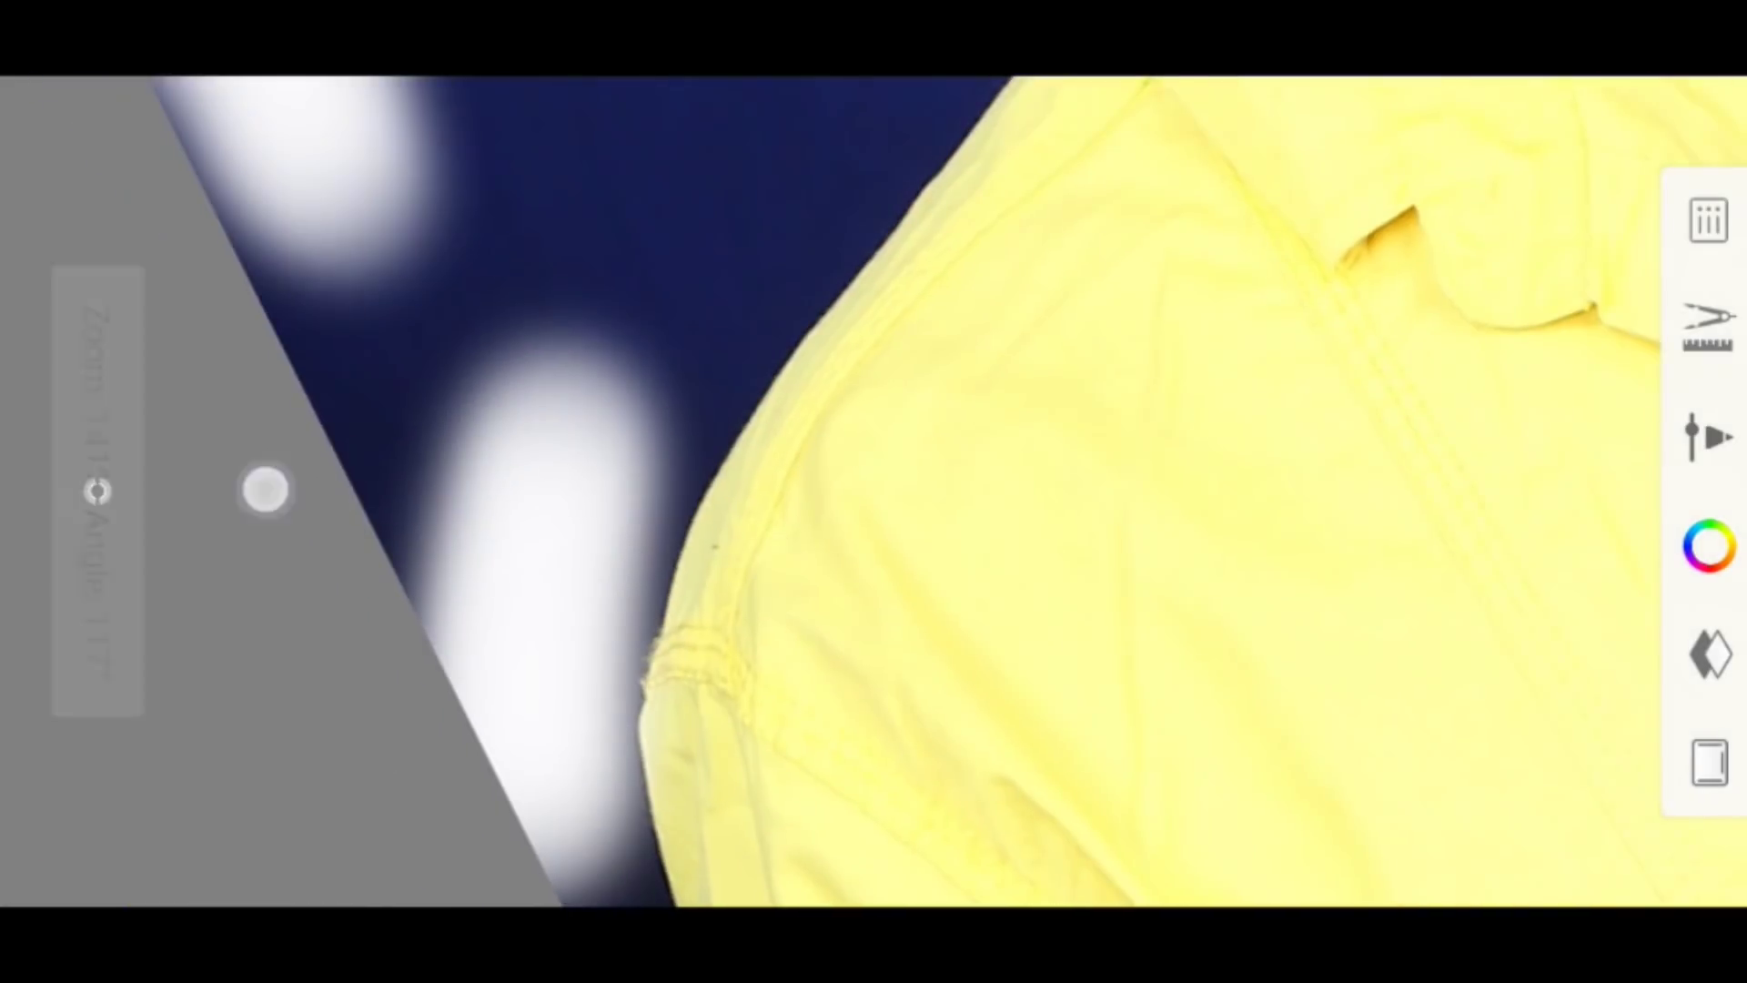
mouse_move(1143, 242)
mouse_down()
mouse_move(974, 488)
mouse_move(819, 454)
mouse_up()
mouse_move(946, 200)
mouse_down()
mouse_move(589, 428)
mouse_move(616, 663)
mouse_move(632, 519)
mouse_move(604, 444)
mouse_move(882, 219)
mouse_move(995, 386)
mouse_move(1095, 113)
mouse_move(160, 577)
mouse_move(778, 627)
mouse_move(694, 276)
mouse_move(425, 491)
mouse_move(386, 783)
mouse_move(403, 303)
mouse_up()
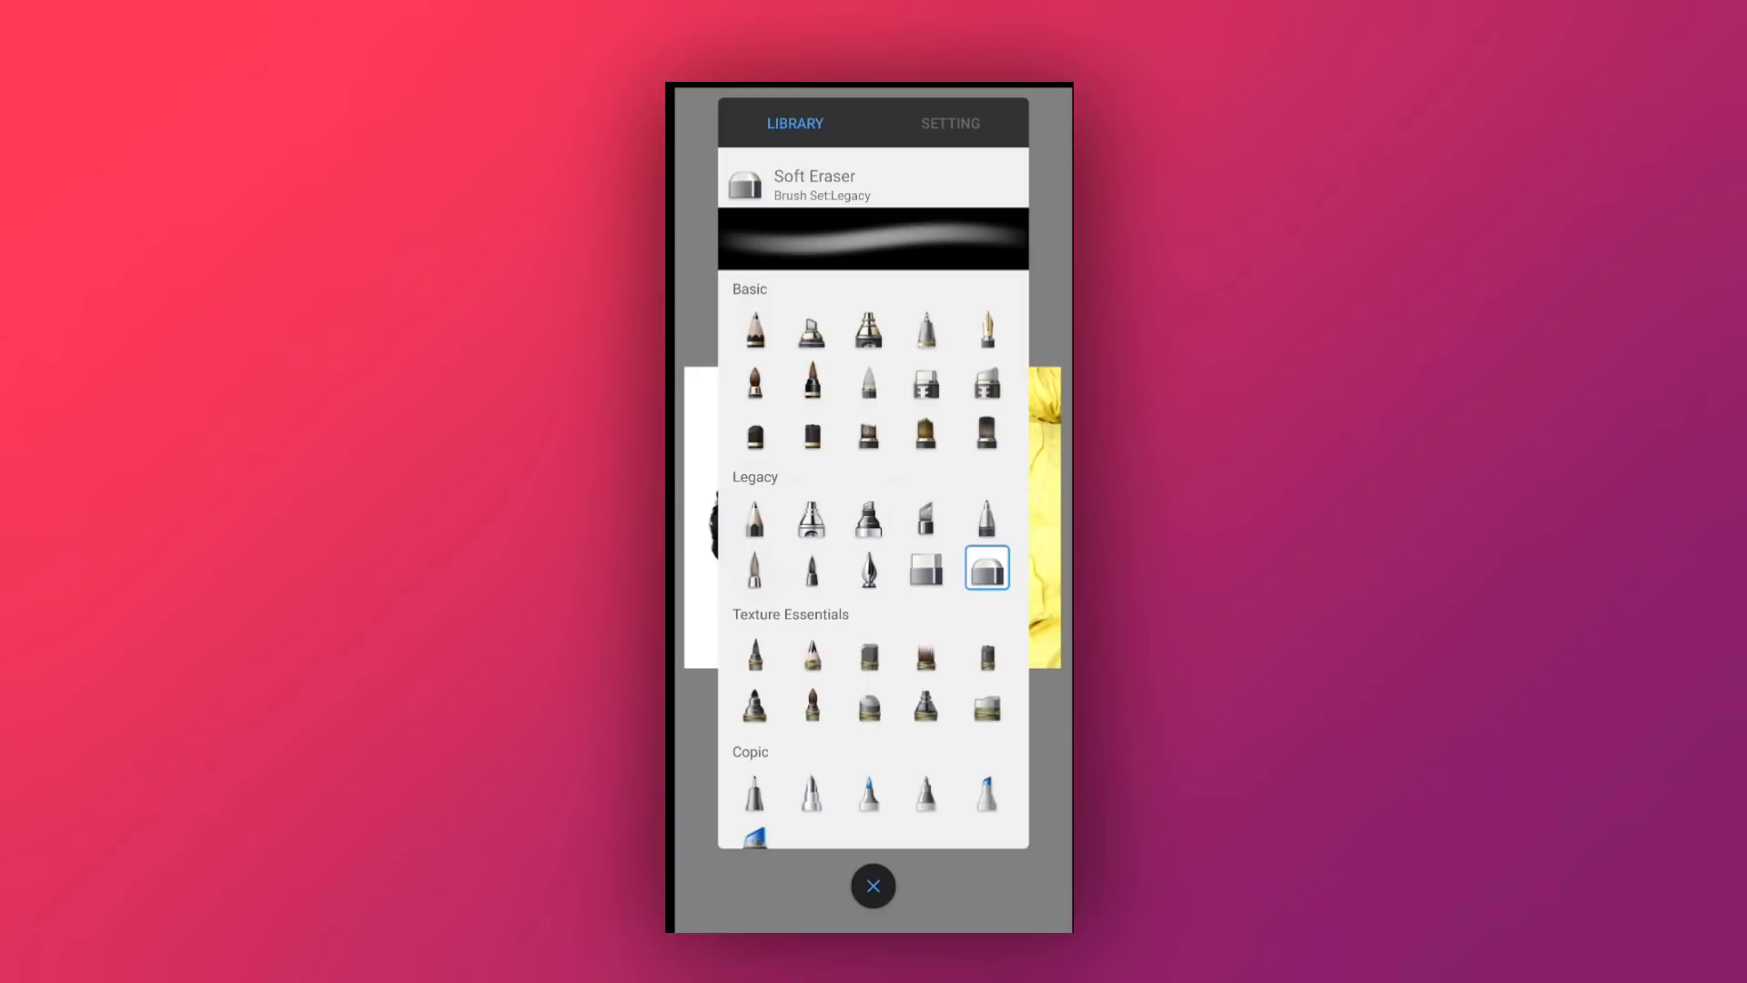
Choose the Synthetic Heavy Flat Brush and set its flow to 1% and strength to 18%
scroll(874, 545, down, 5)
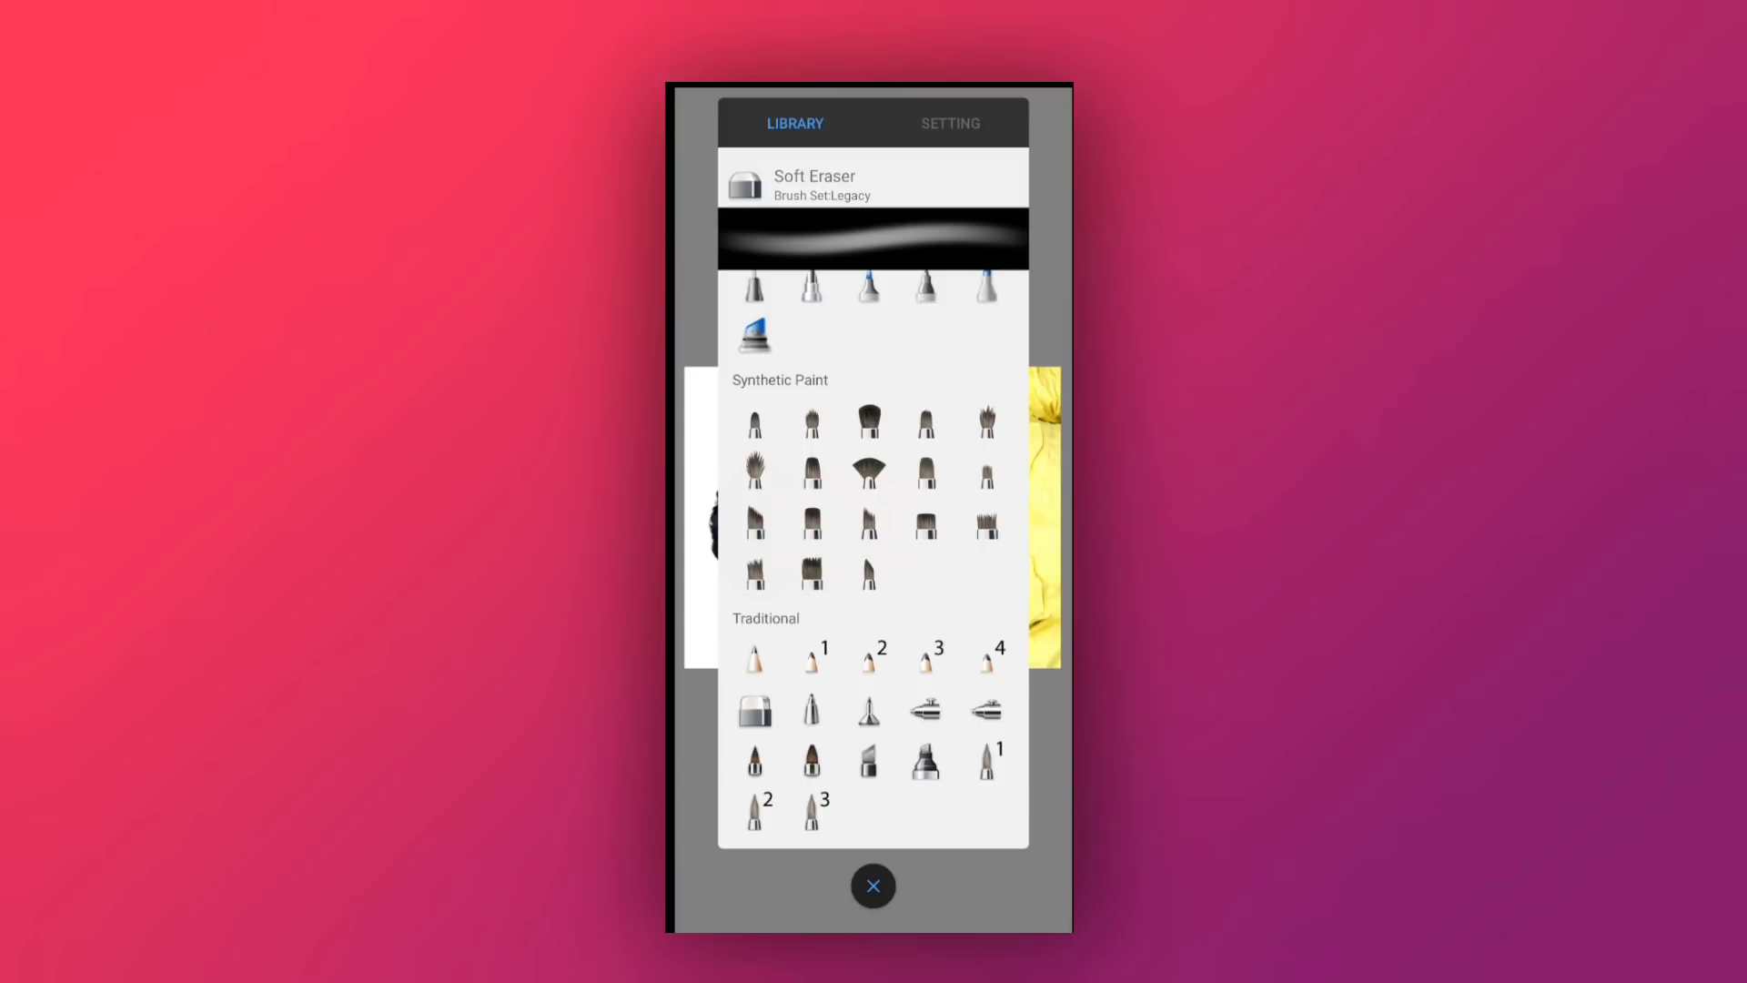
click(922, 524)
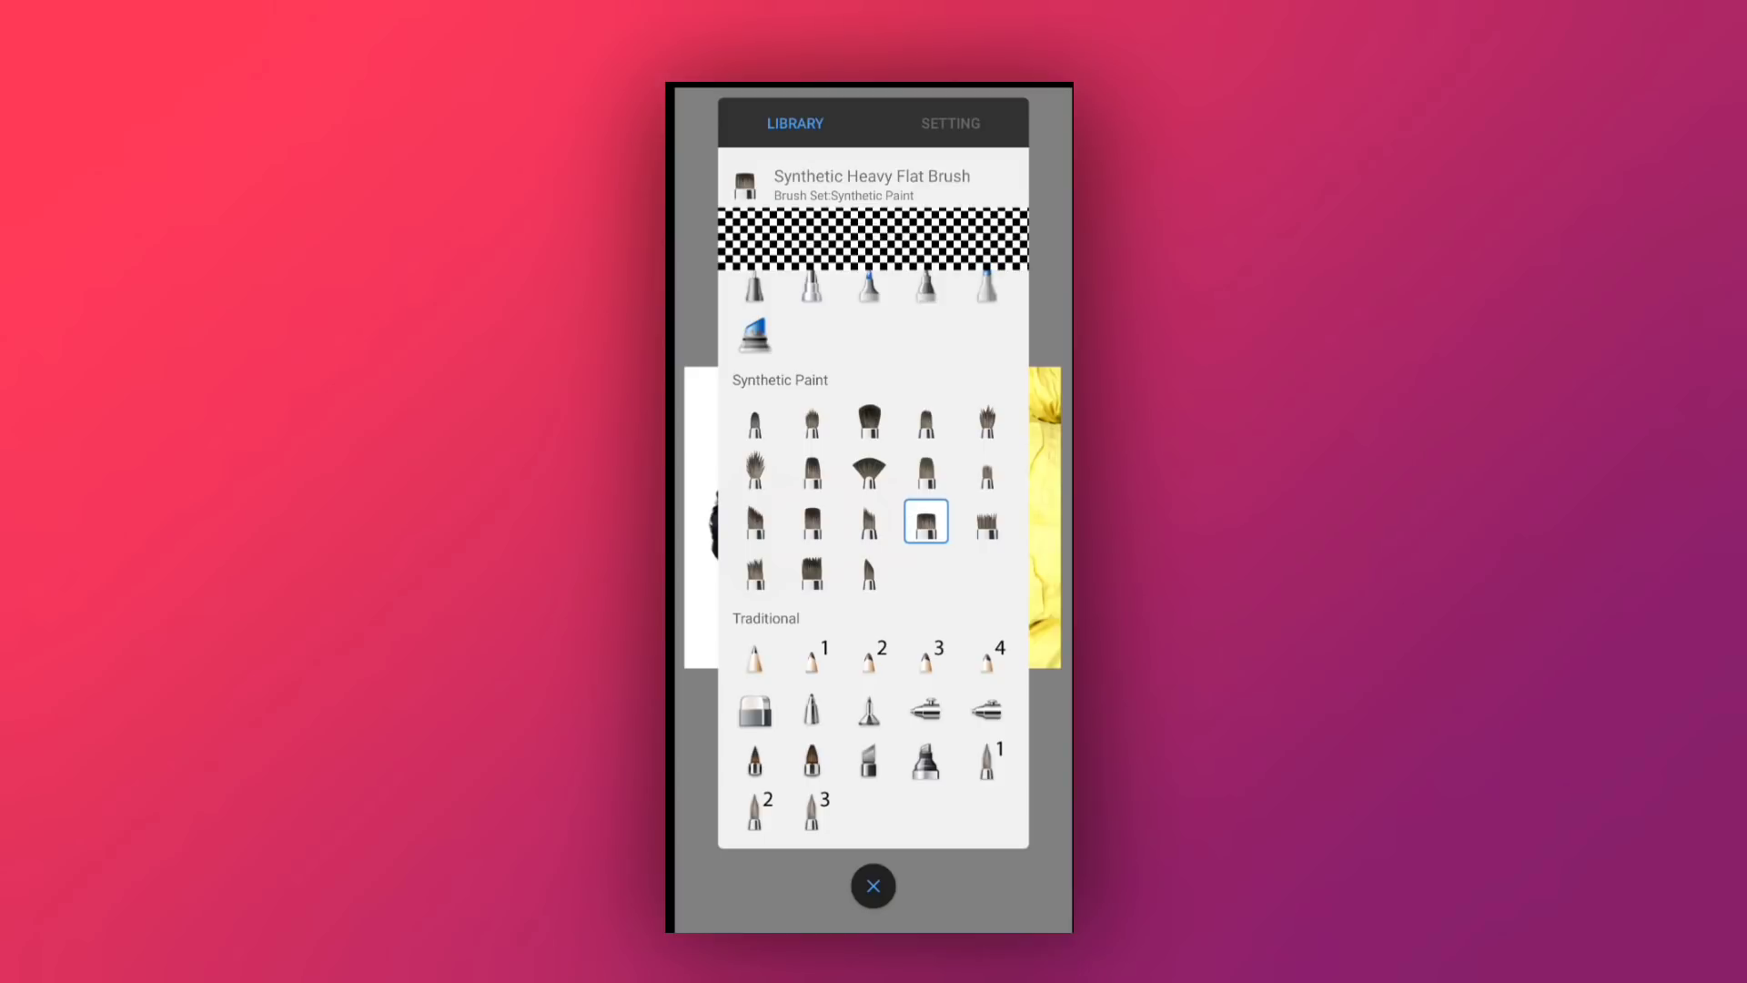
click(950, 123)
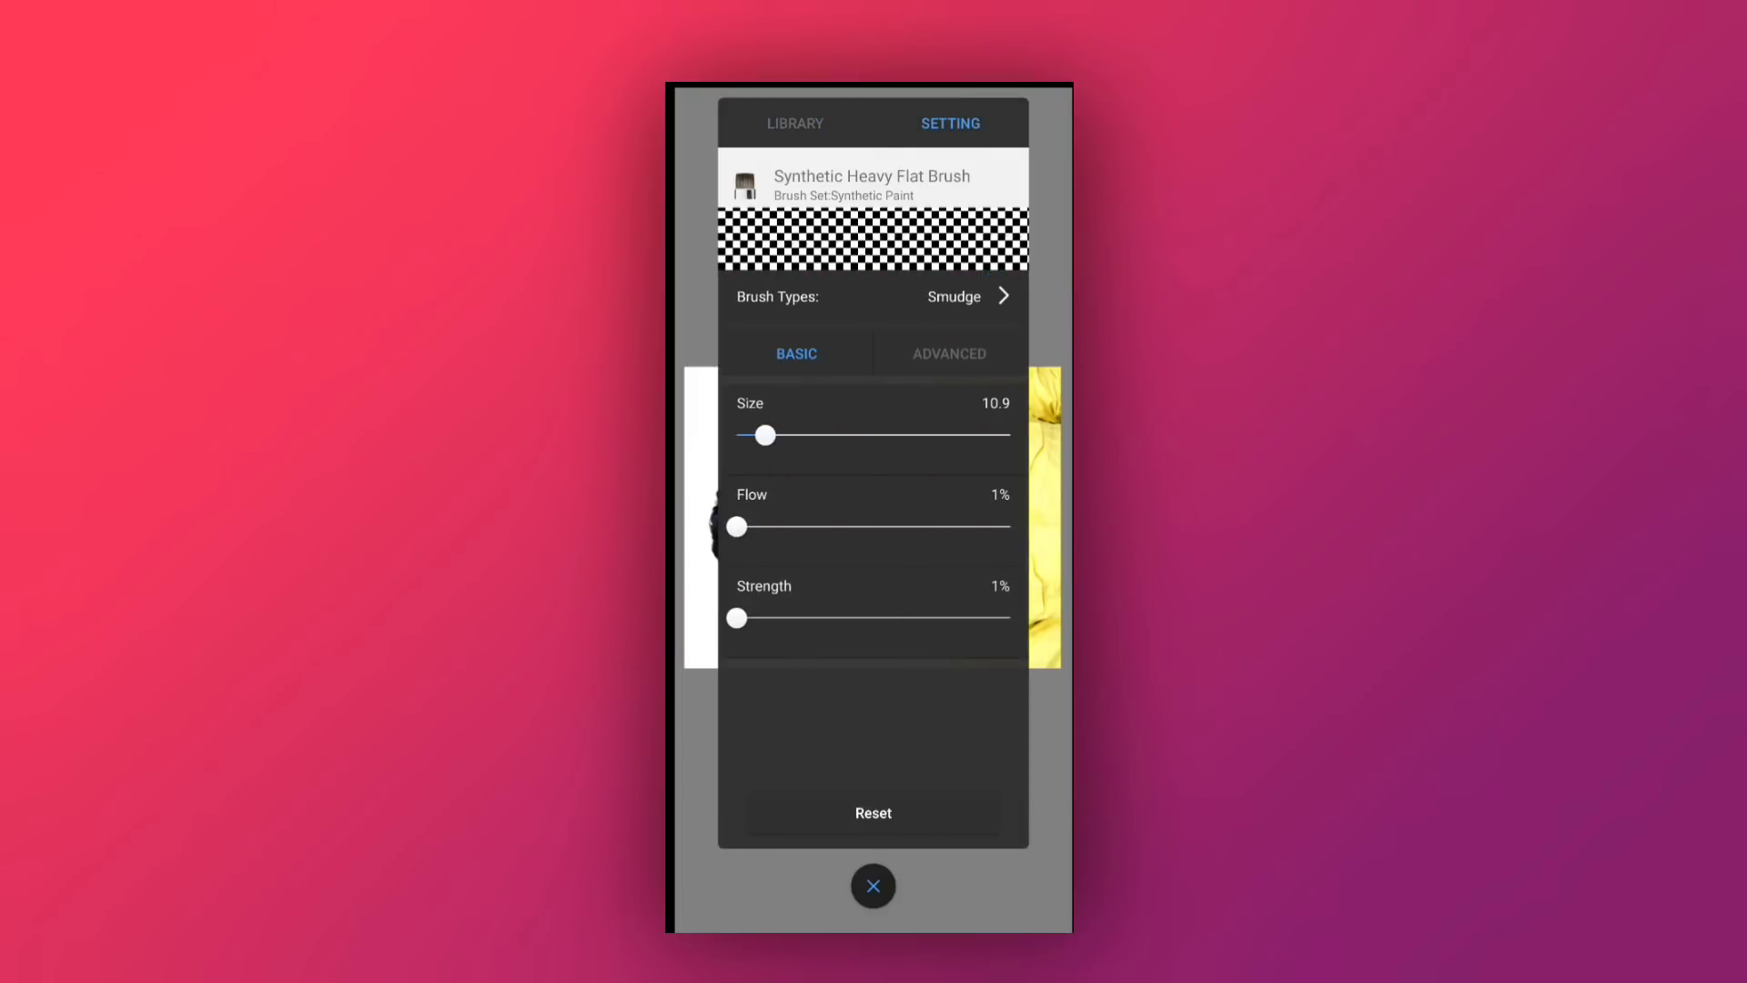
mouse_move(737, 526)
mouse_down()
mouse_move(959, 523)
mouse_move(697, 469)
mouse_up()
mouse_move(737, 618)
mouse_down()
mouse_move(889, 618)
mouse_move(783, 618)
mouse_move(694, 562)
mouse_up()
Keep Smudge as the brush type and enable the nib with the soft round tip
click(946, 293)
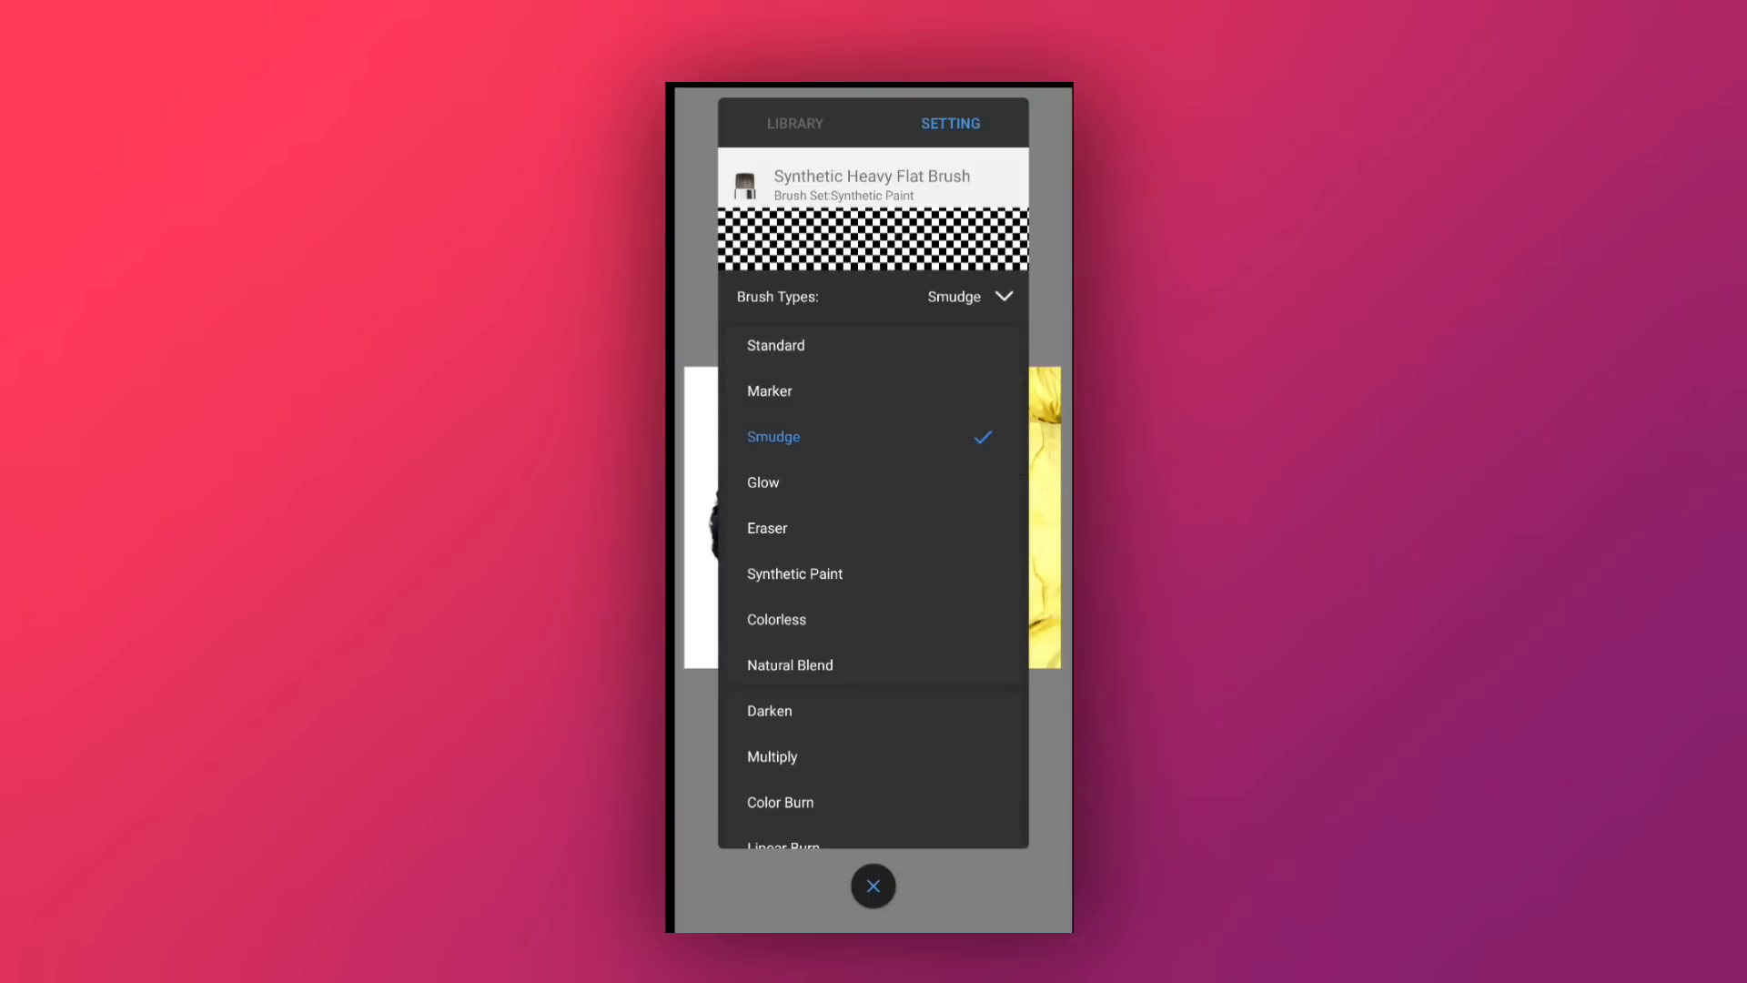
click(774, 437)
click(949, 353)
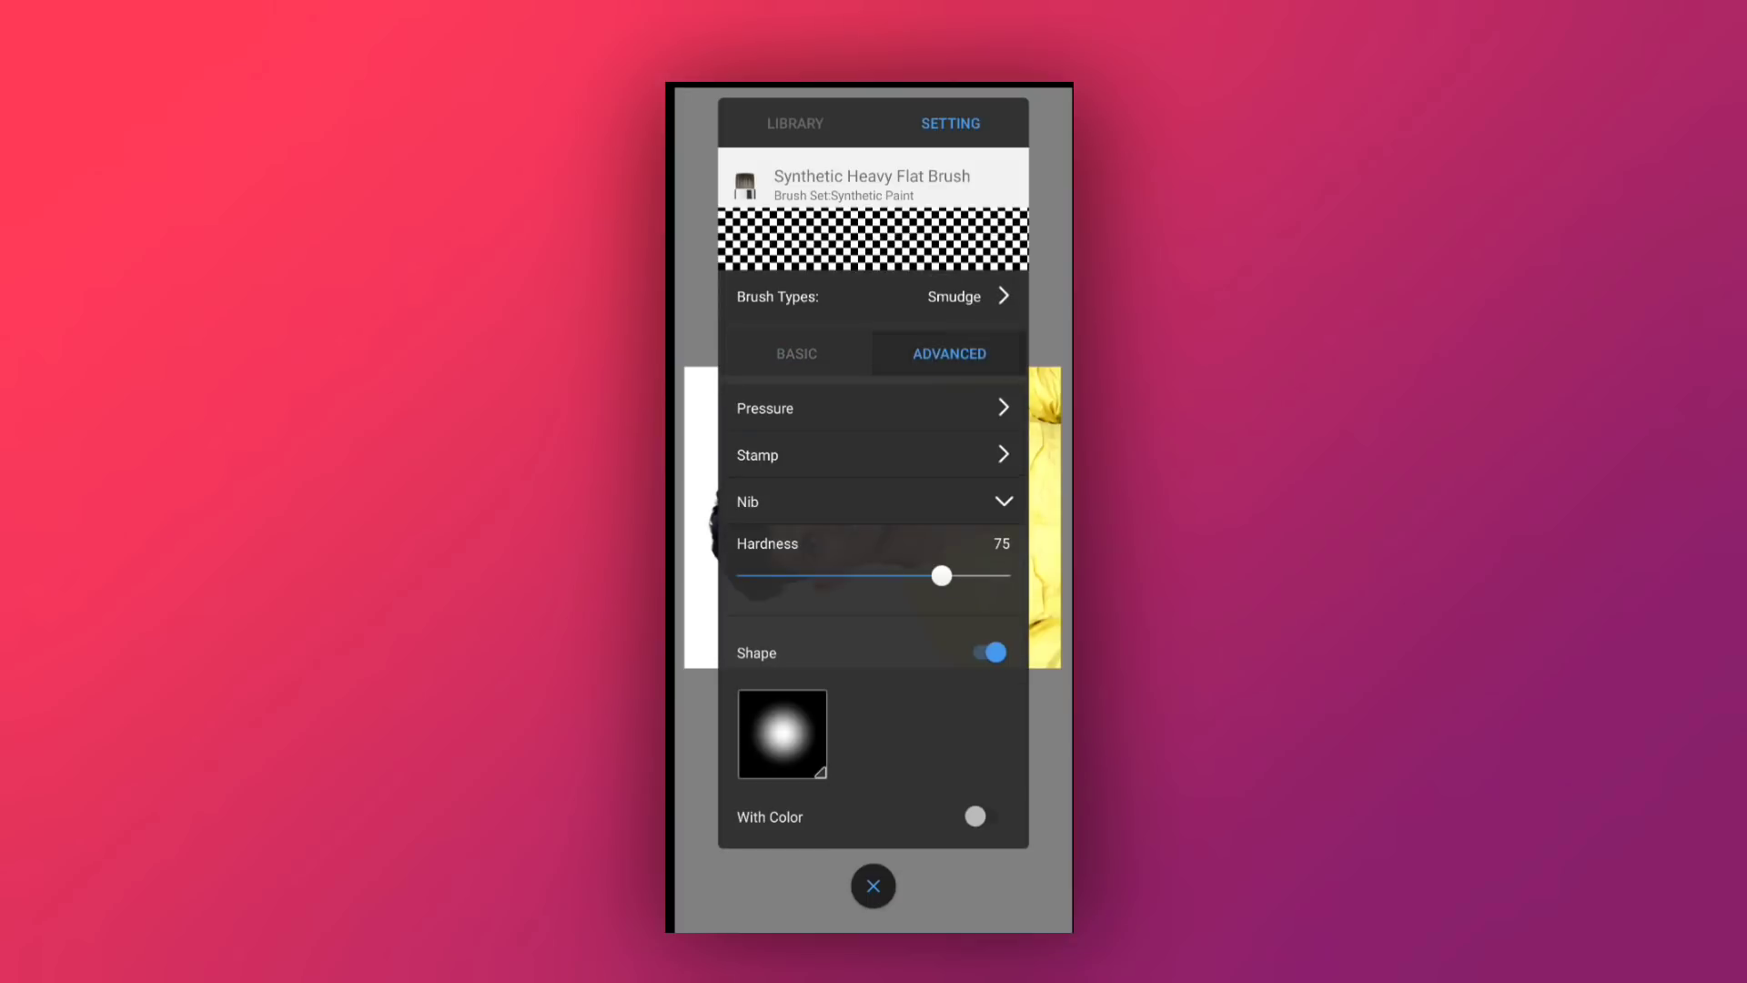
click(1003, 501)
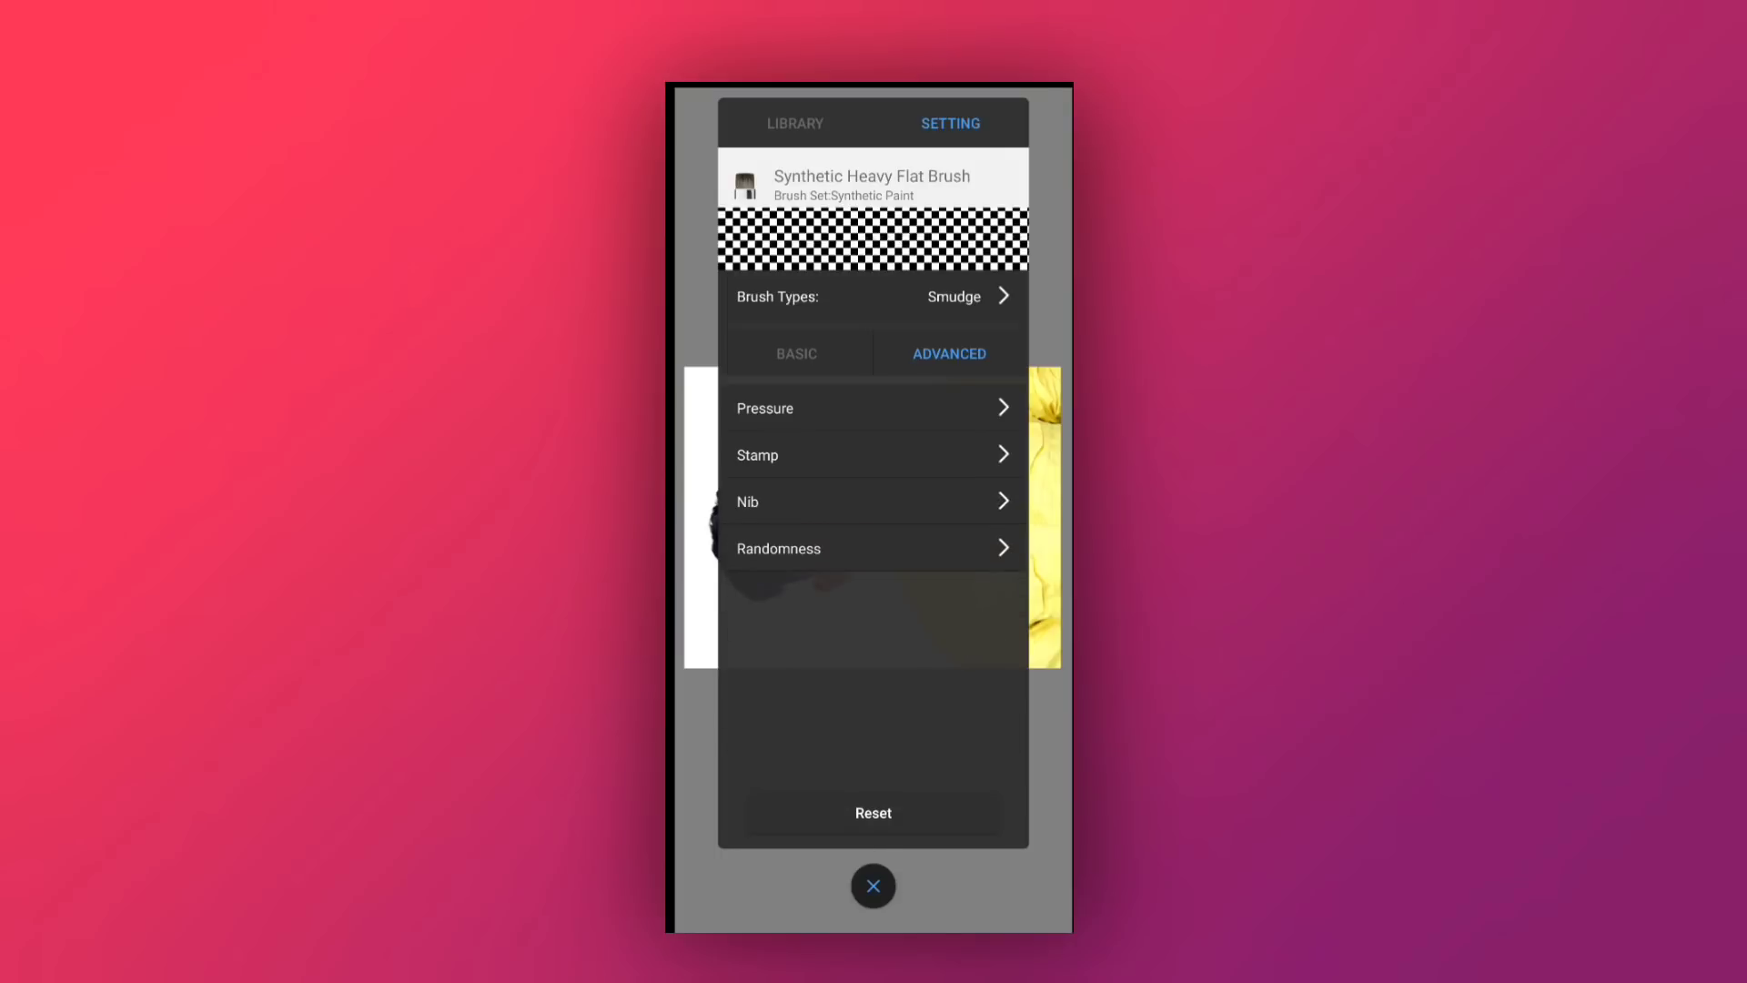
click(1004, 501)
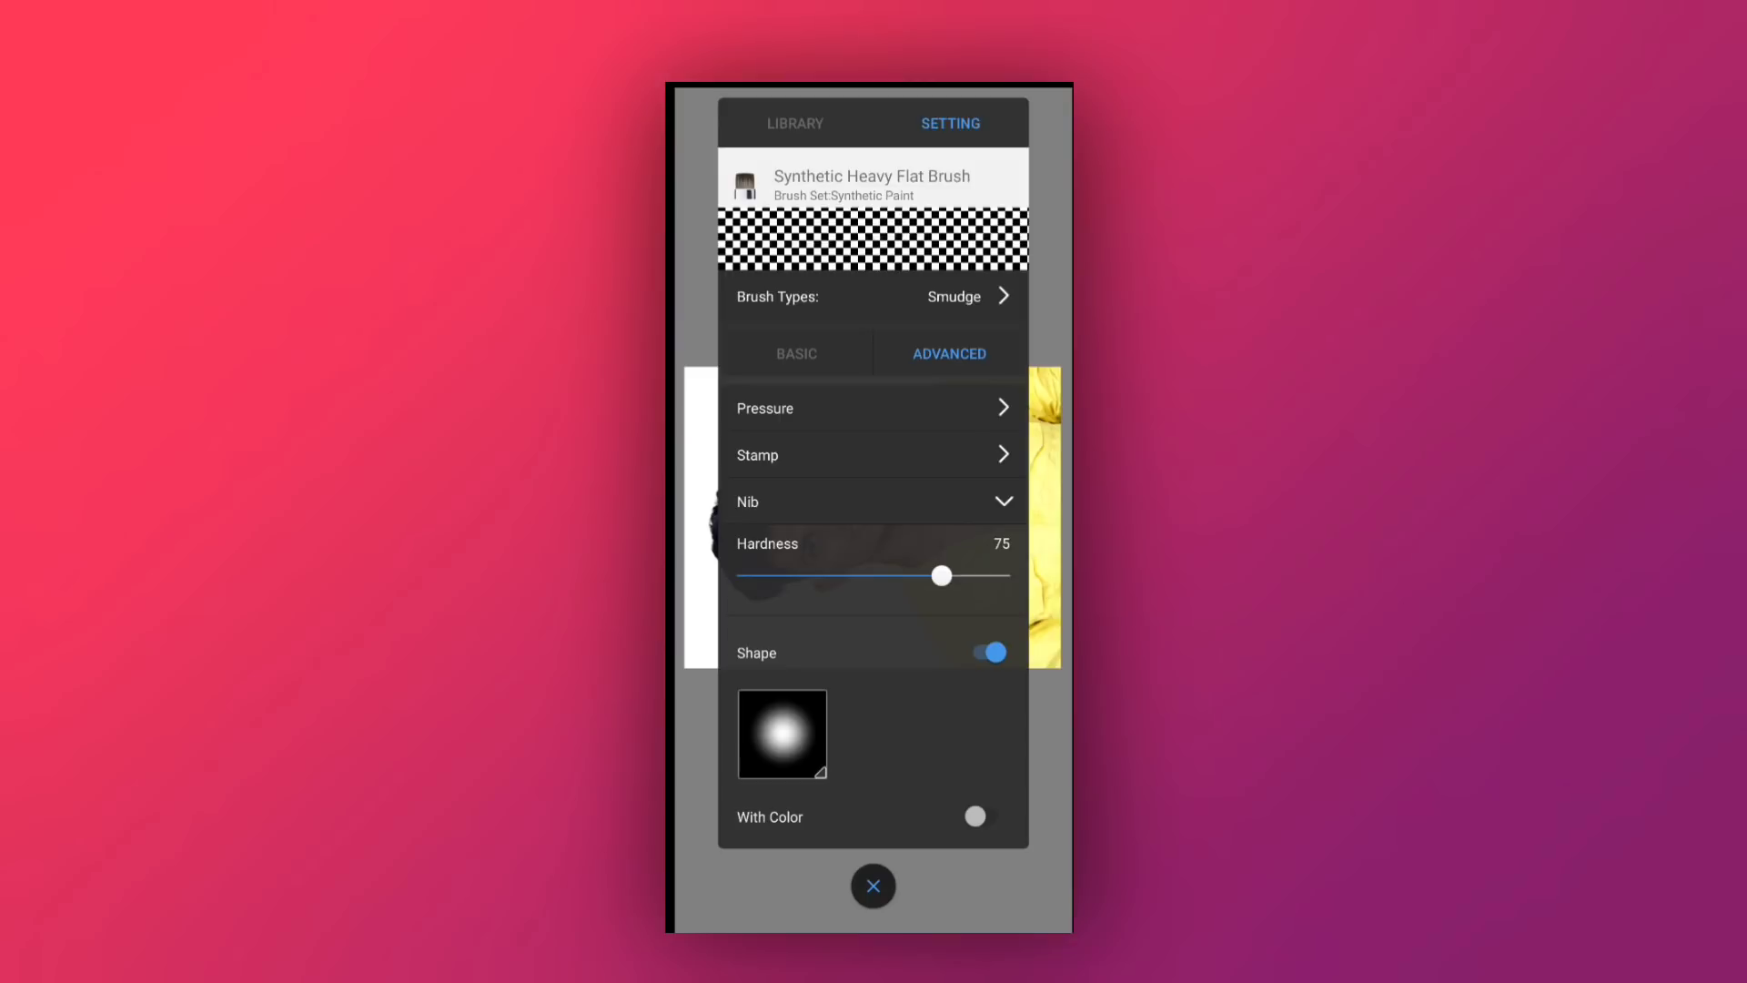
click(781, 733)
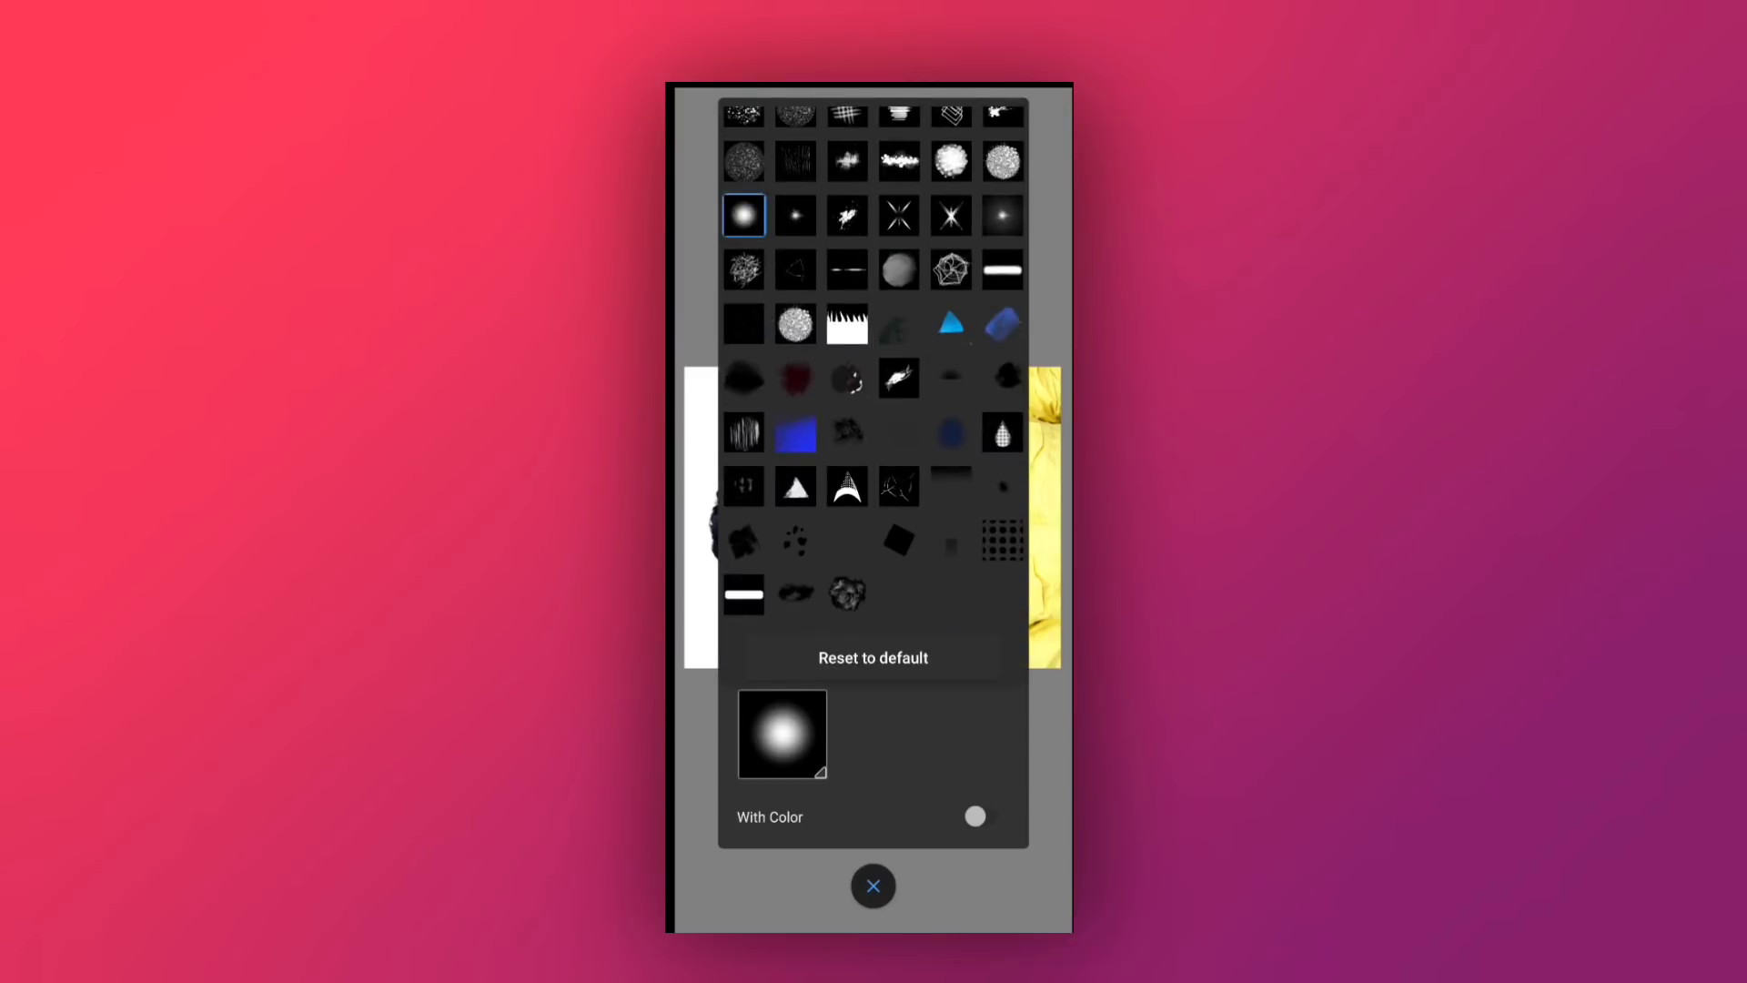
click(781, 733)
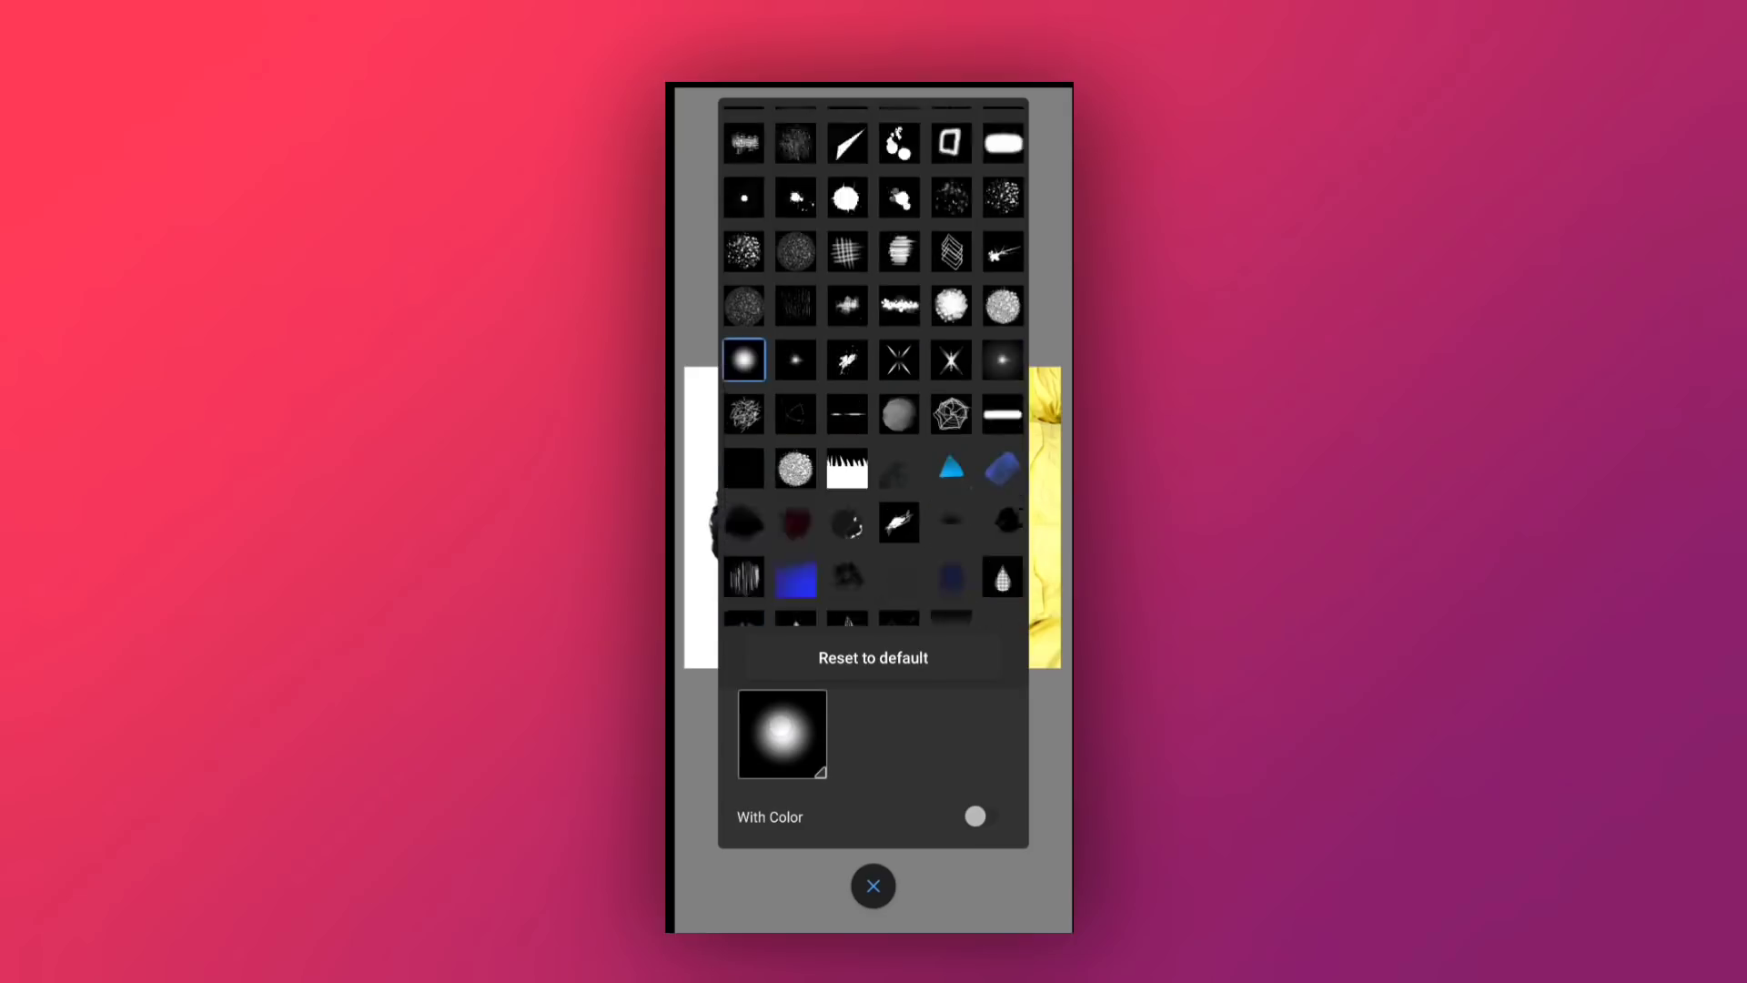
scroll(873, 363, up, 2)
scroll(873, 364, up, 2)
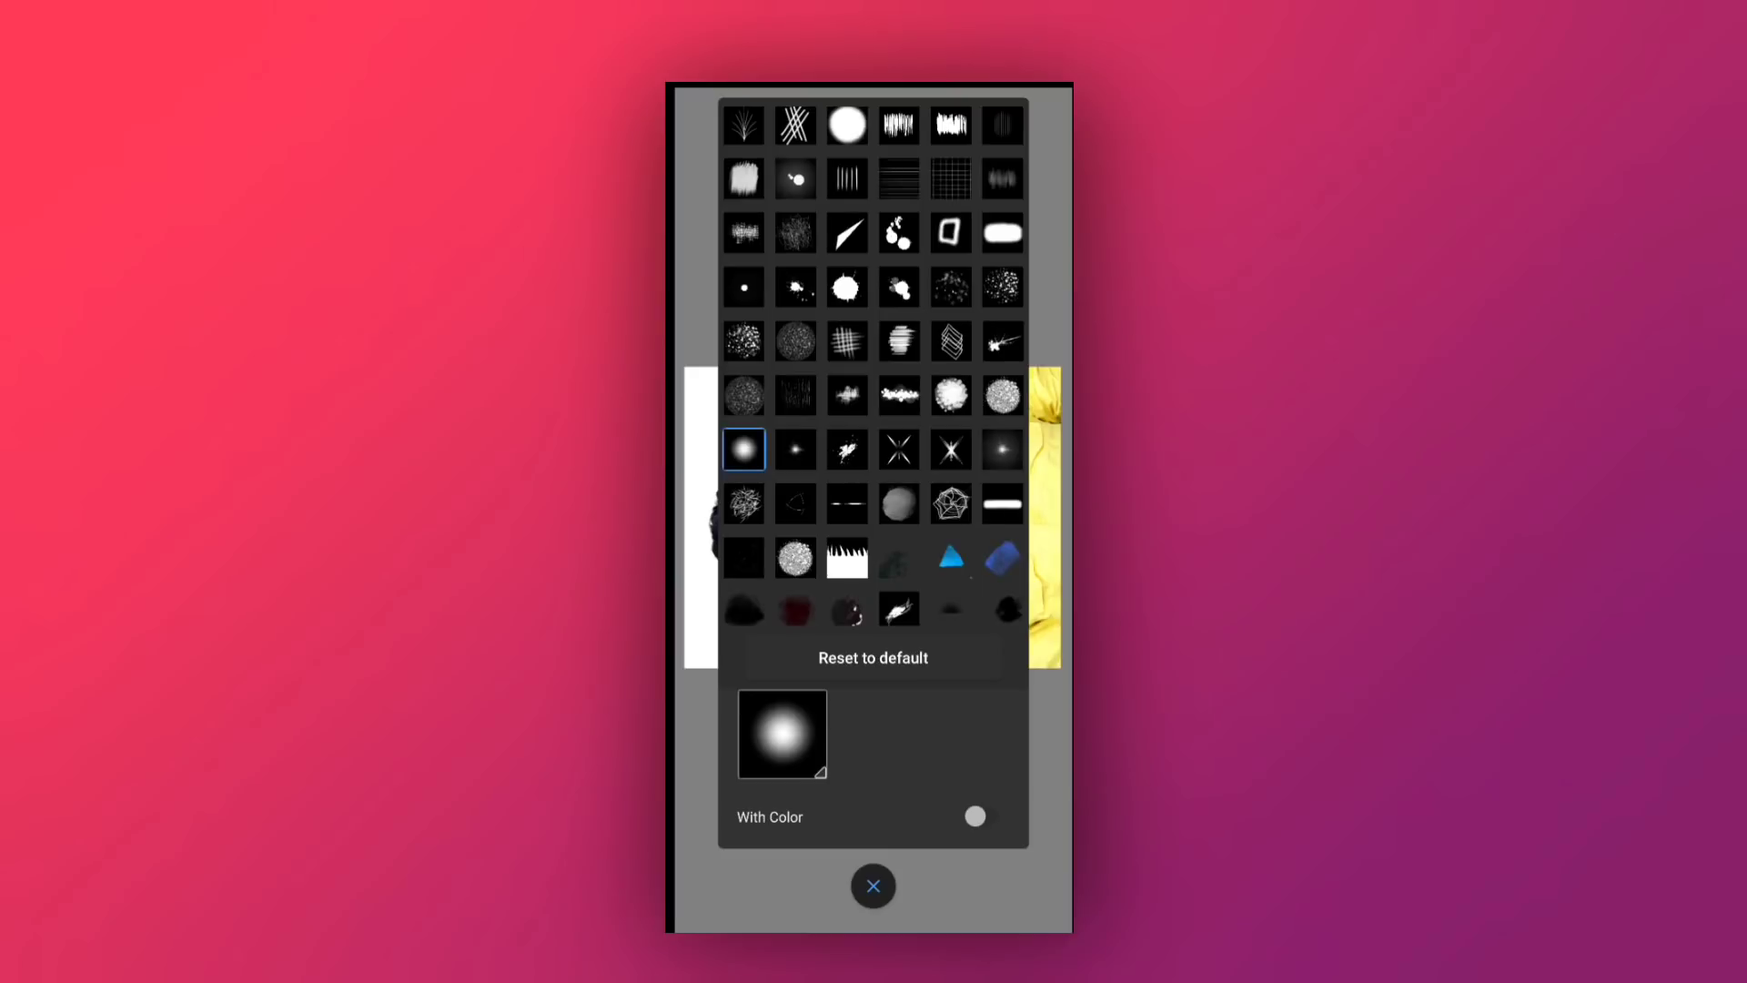
click(781, 733)
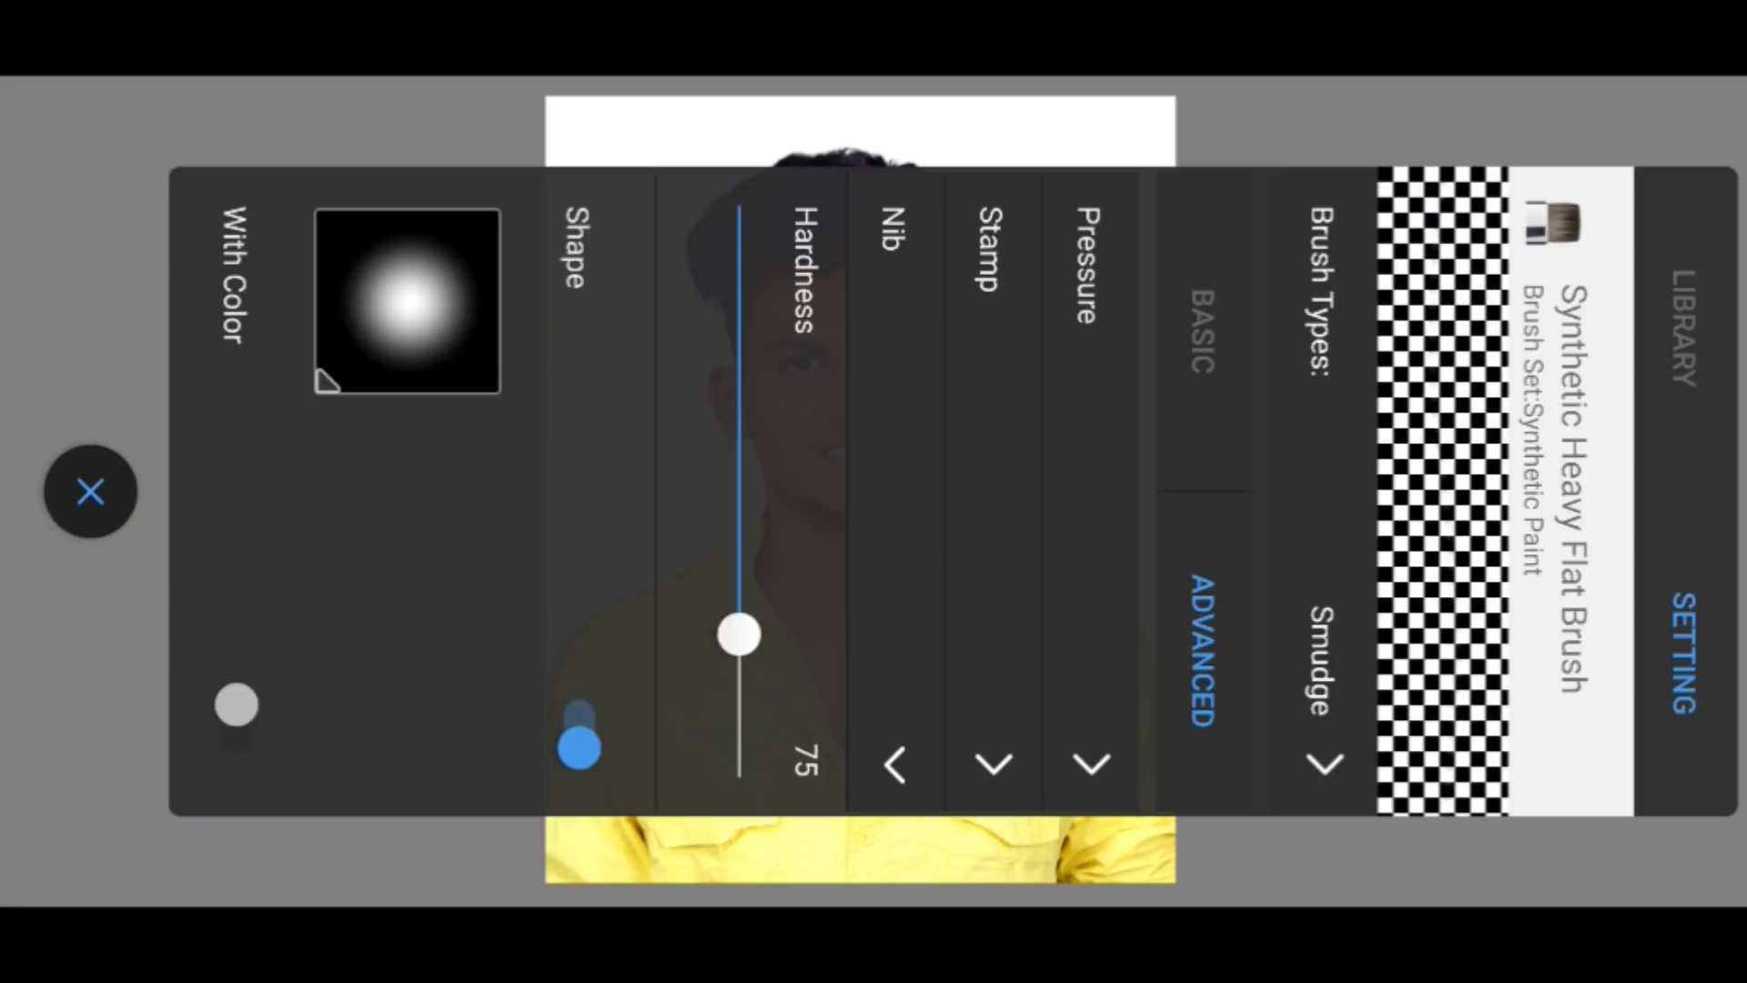
click(97, 492)
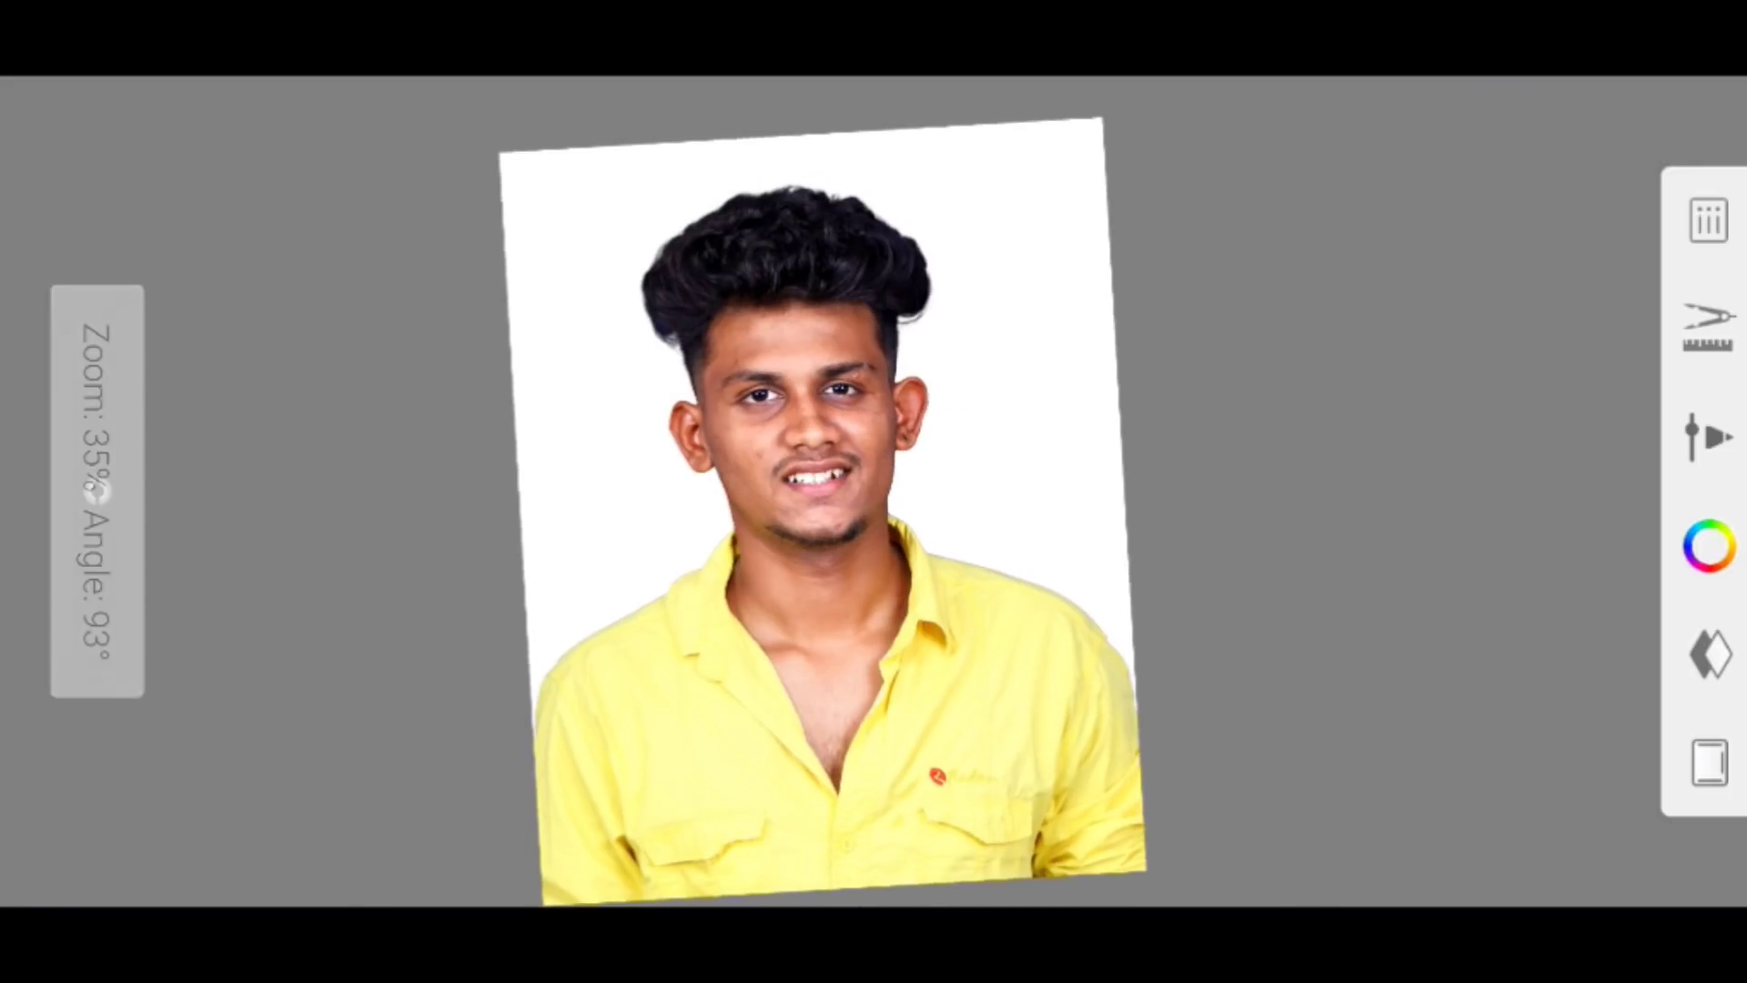
Enlarge the smudge brush to about 22.1 and zoom in on the forehead near the hairline
mouse_move(351, 461)
mouse_down()
mouse_move(435, 571)
mouse_move(97, 492)
mouse_up()
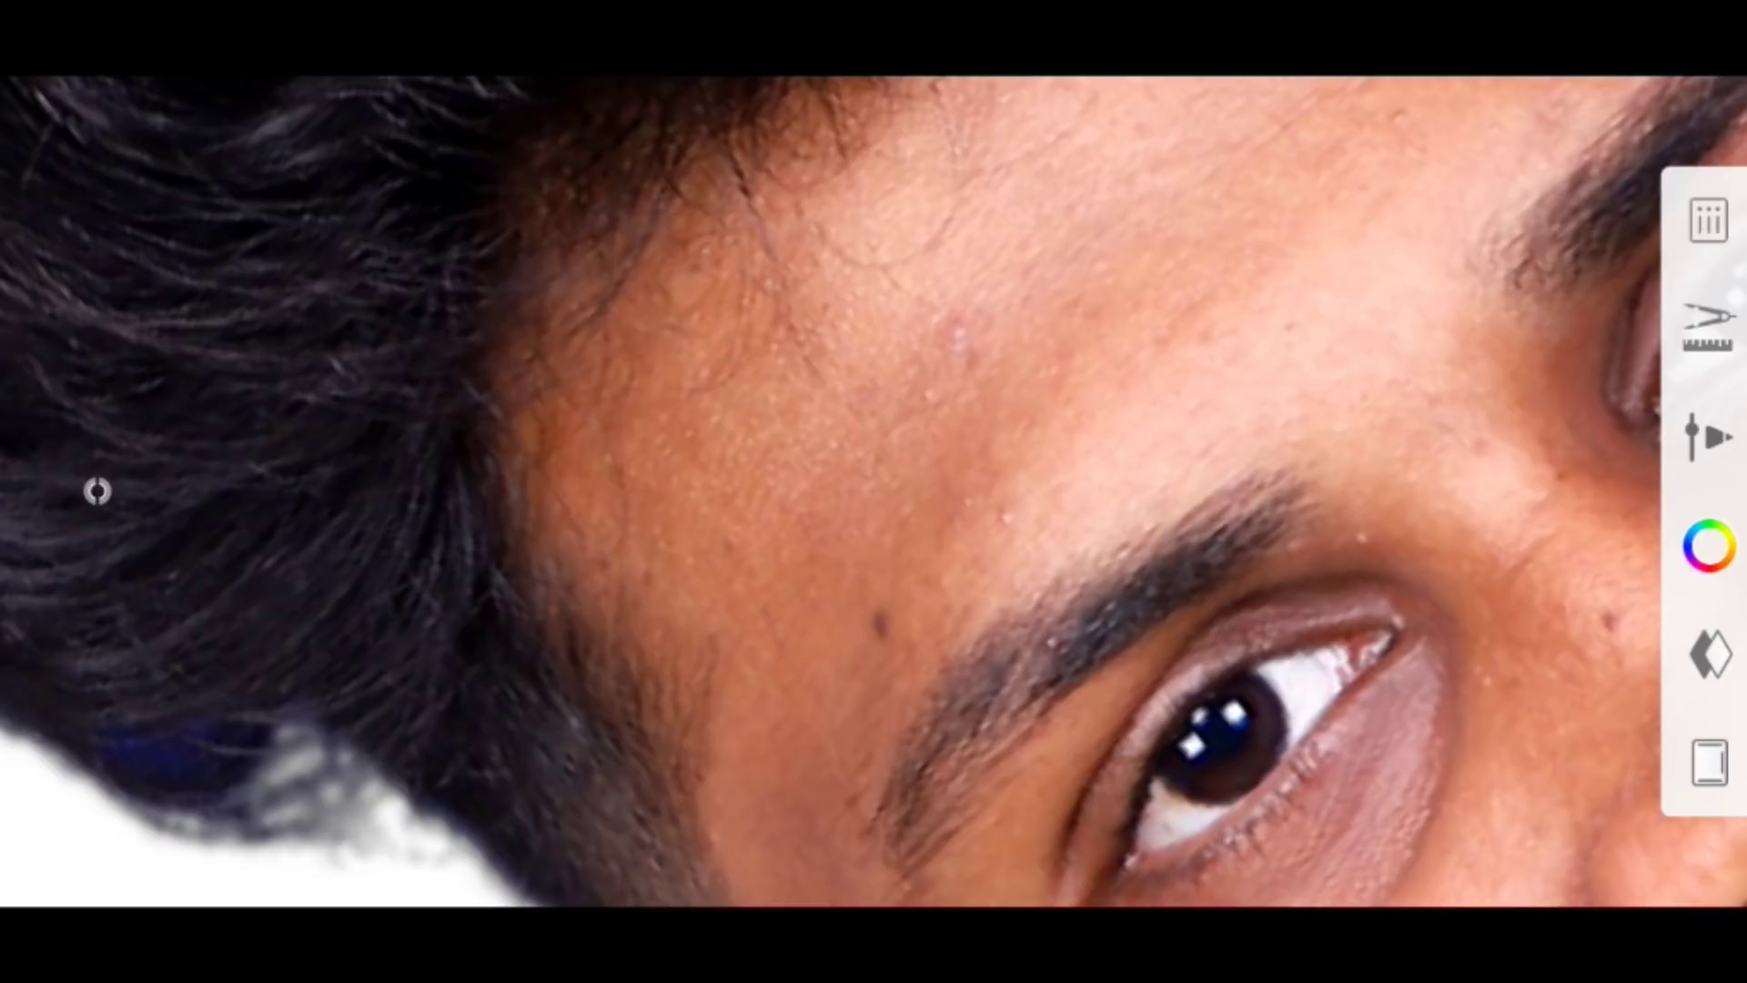
click(97, 492)
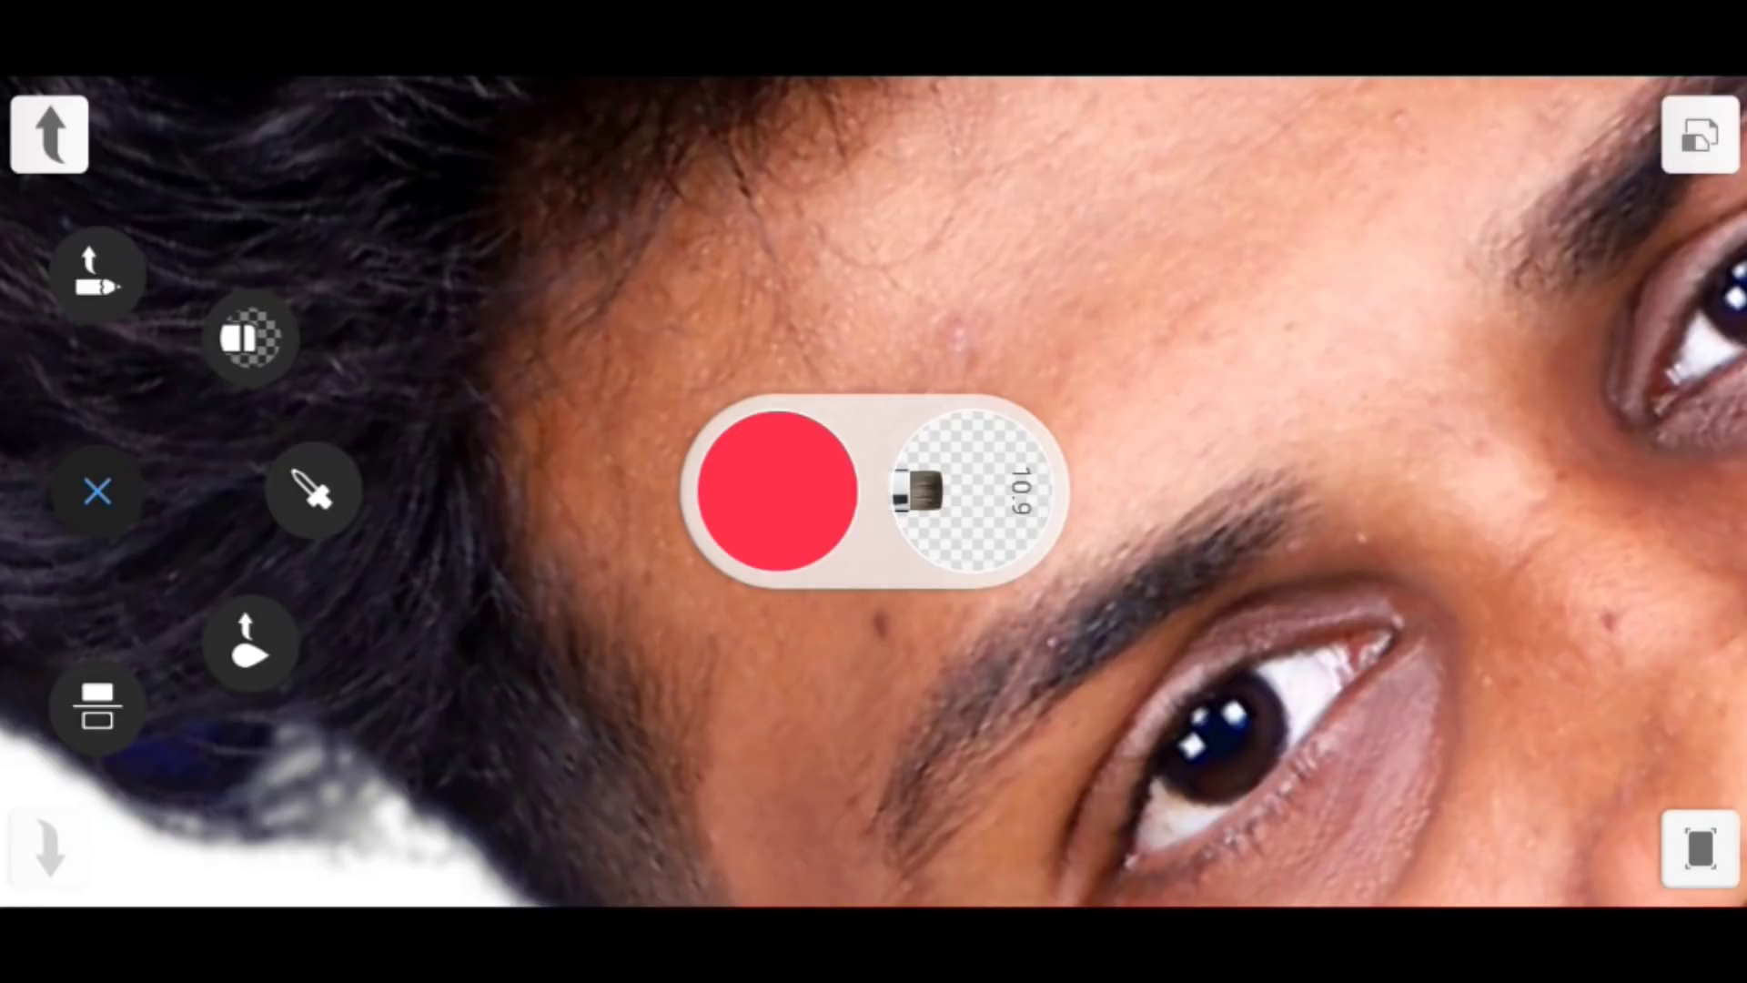
drag(1013, 648, 1013, 557)
mouse_move(1055, 636)
mouse_down()
mouse_move(1056, 788)
mouse_move(1453, 582)
mouse_move(1170, 86)
mouse_move(1474, 702)
mouse_move(1688, 847)
mouse_move(1411, 183)
mouse_move(1318, 370)
mouse_move(1428, 694)
mouse_move(1259, 379)
mouse_move(1423, 713)
mouse_move(1378, 524)
mouse_up()
drag(404, 489, 440, 507)
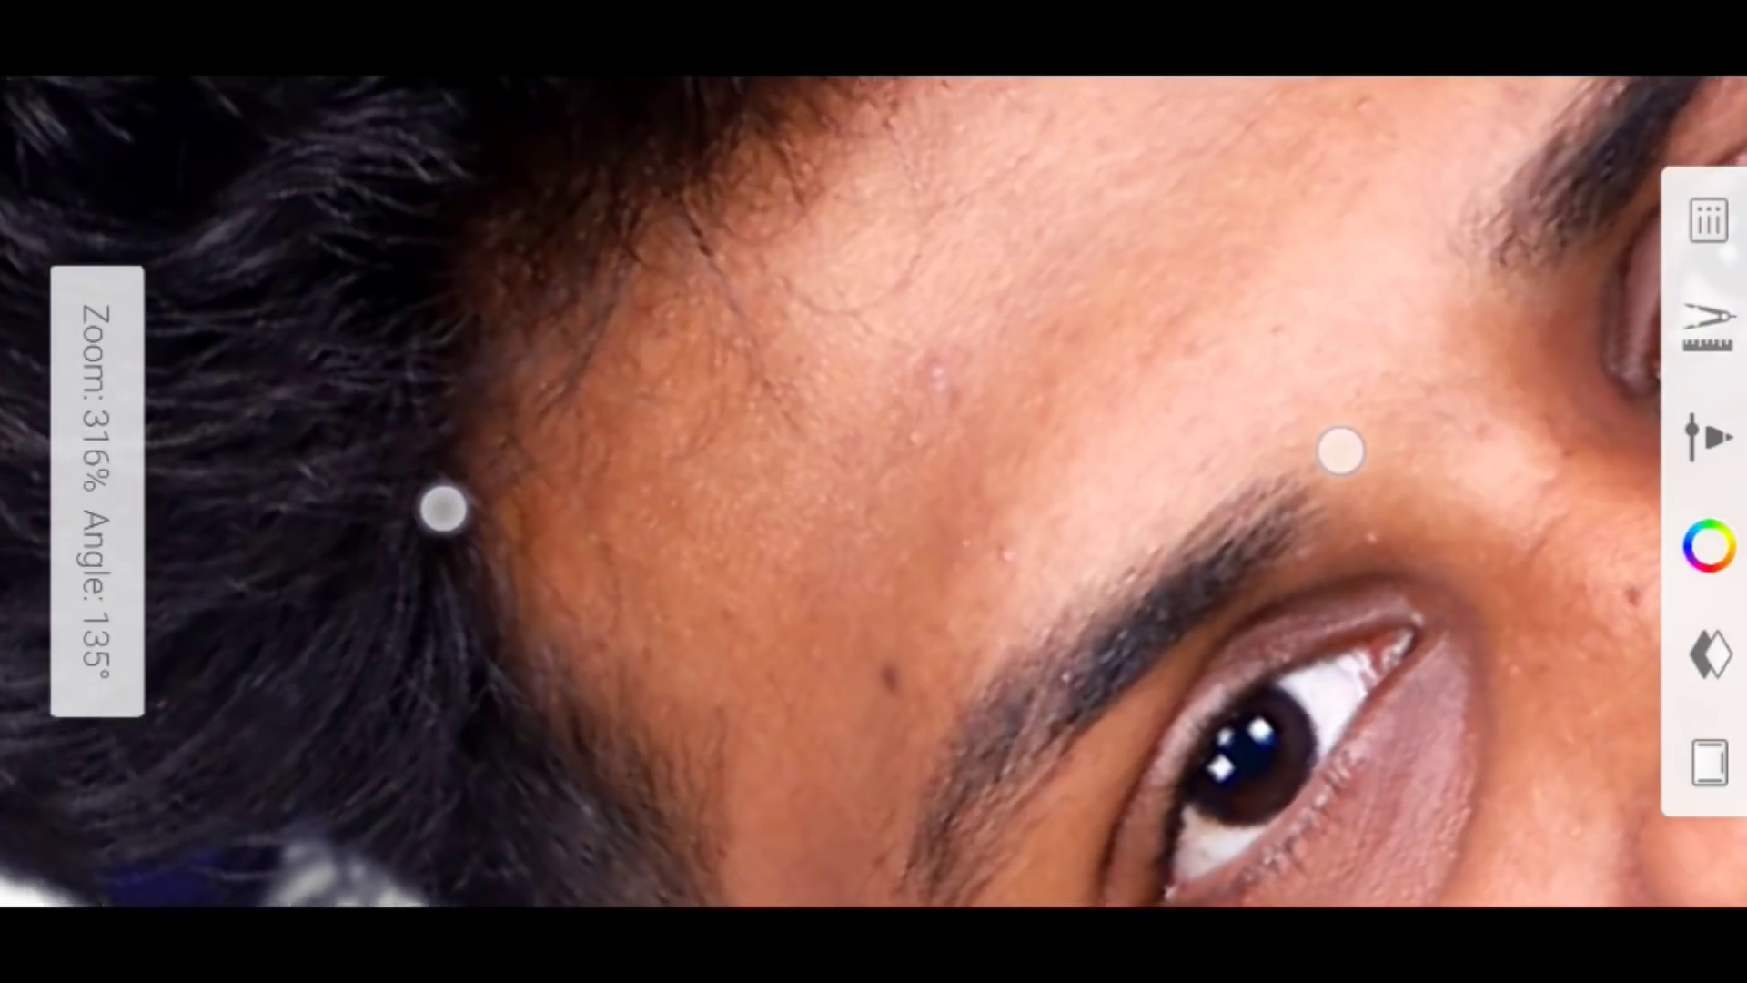
scroll(873, 491, up, 3)
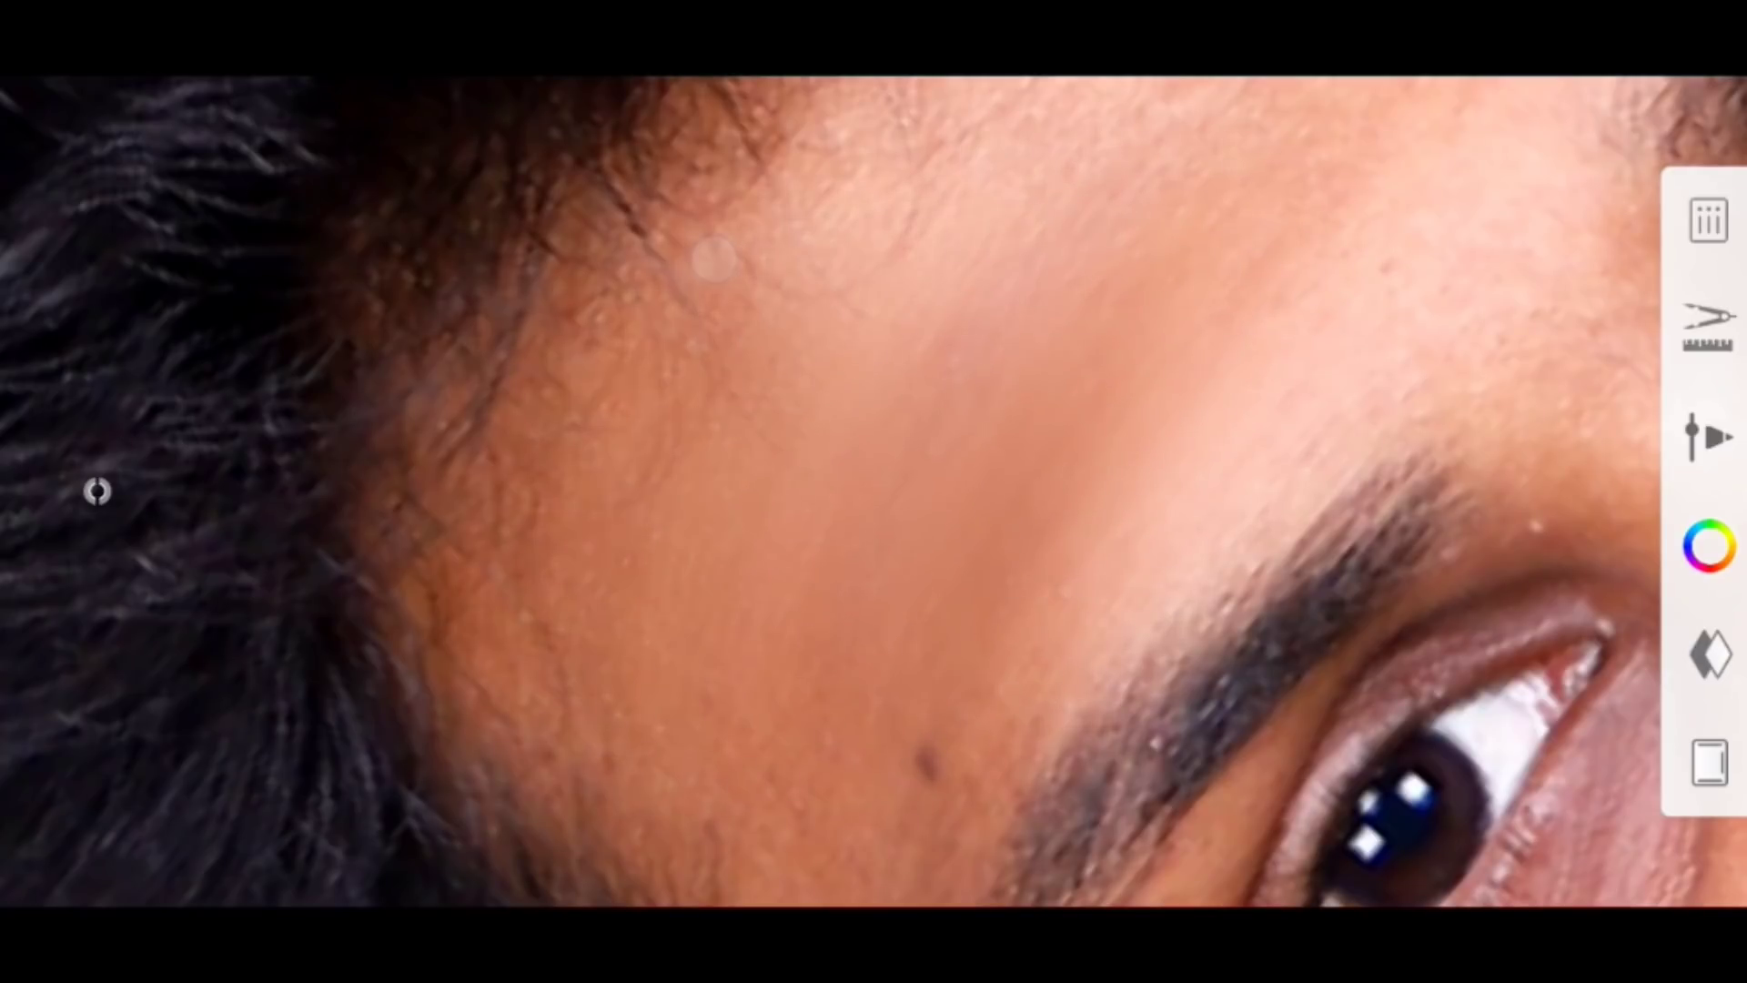
Smudge the forehead and temple skin into smooth strokes, working toward the cheek beside the ear
scroll(873, 491, down, 2)
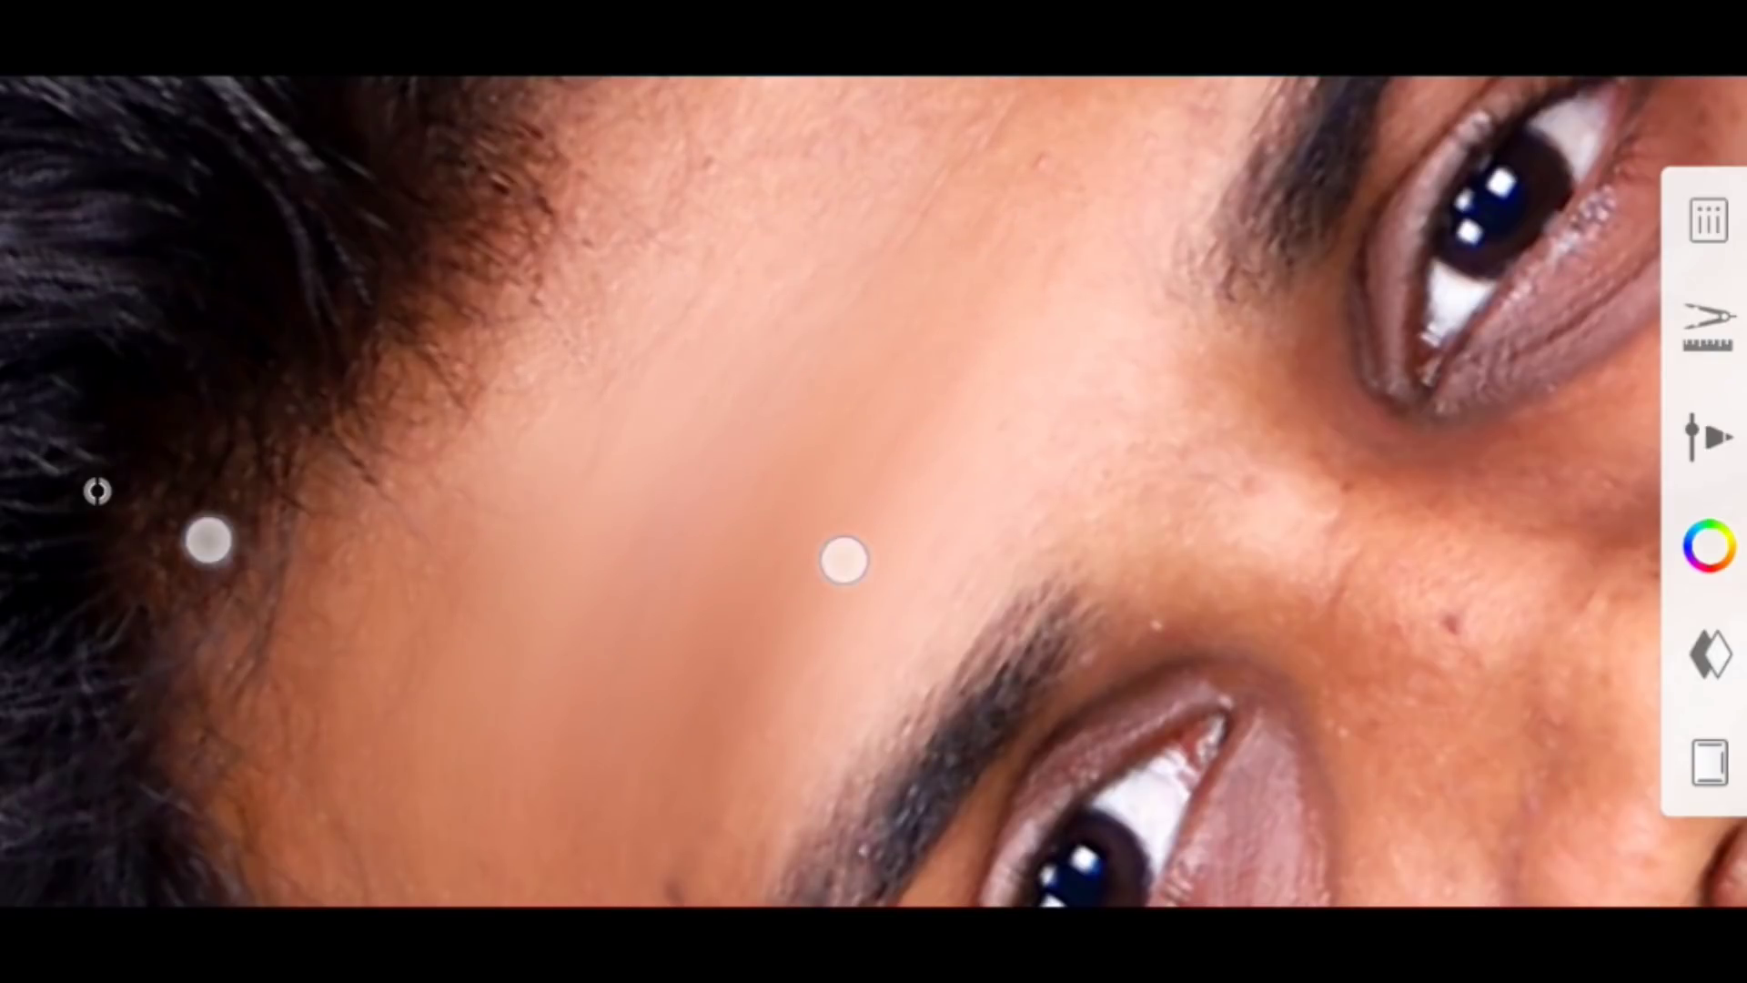
scroll(792, 531, down, 2)
scroll(585, 573, up, 5)
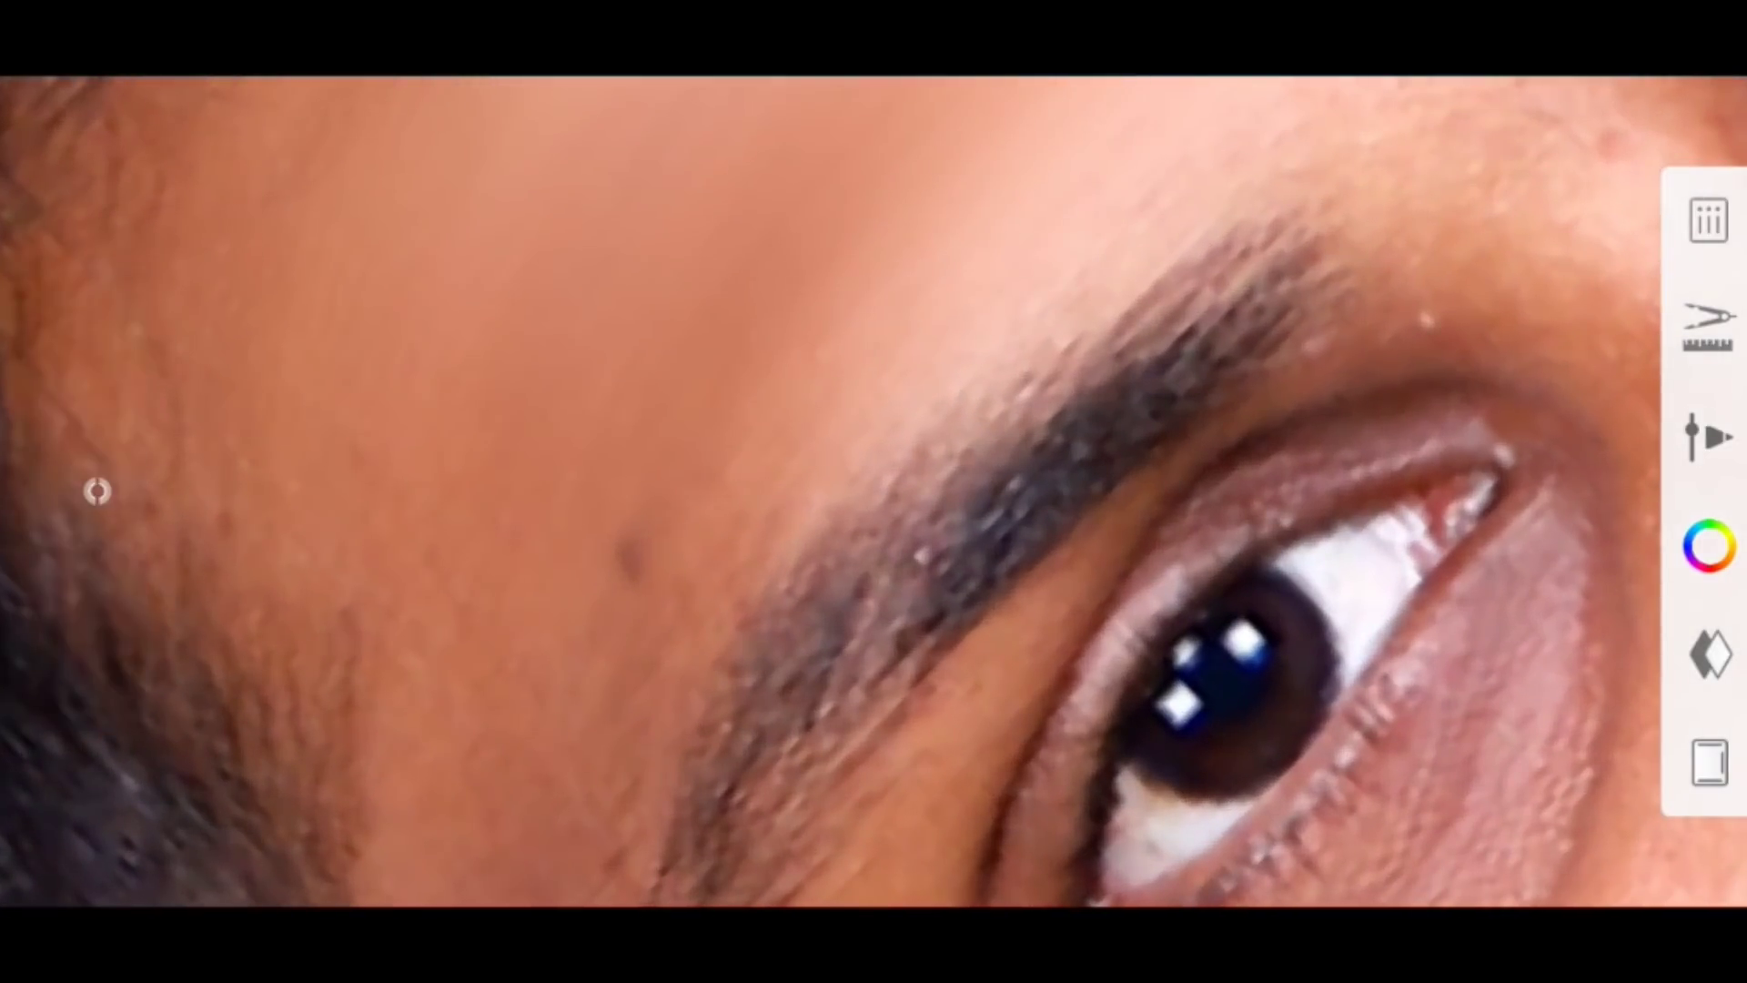
scroll(503, 623, down, 2)
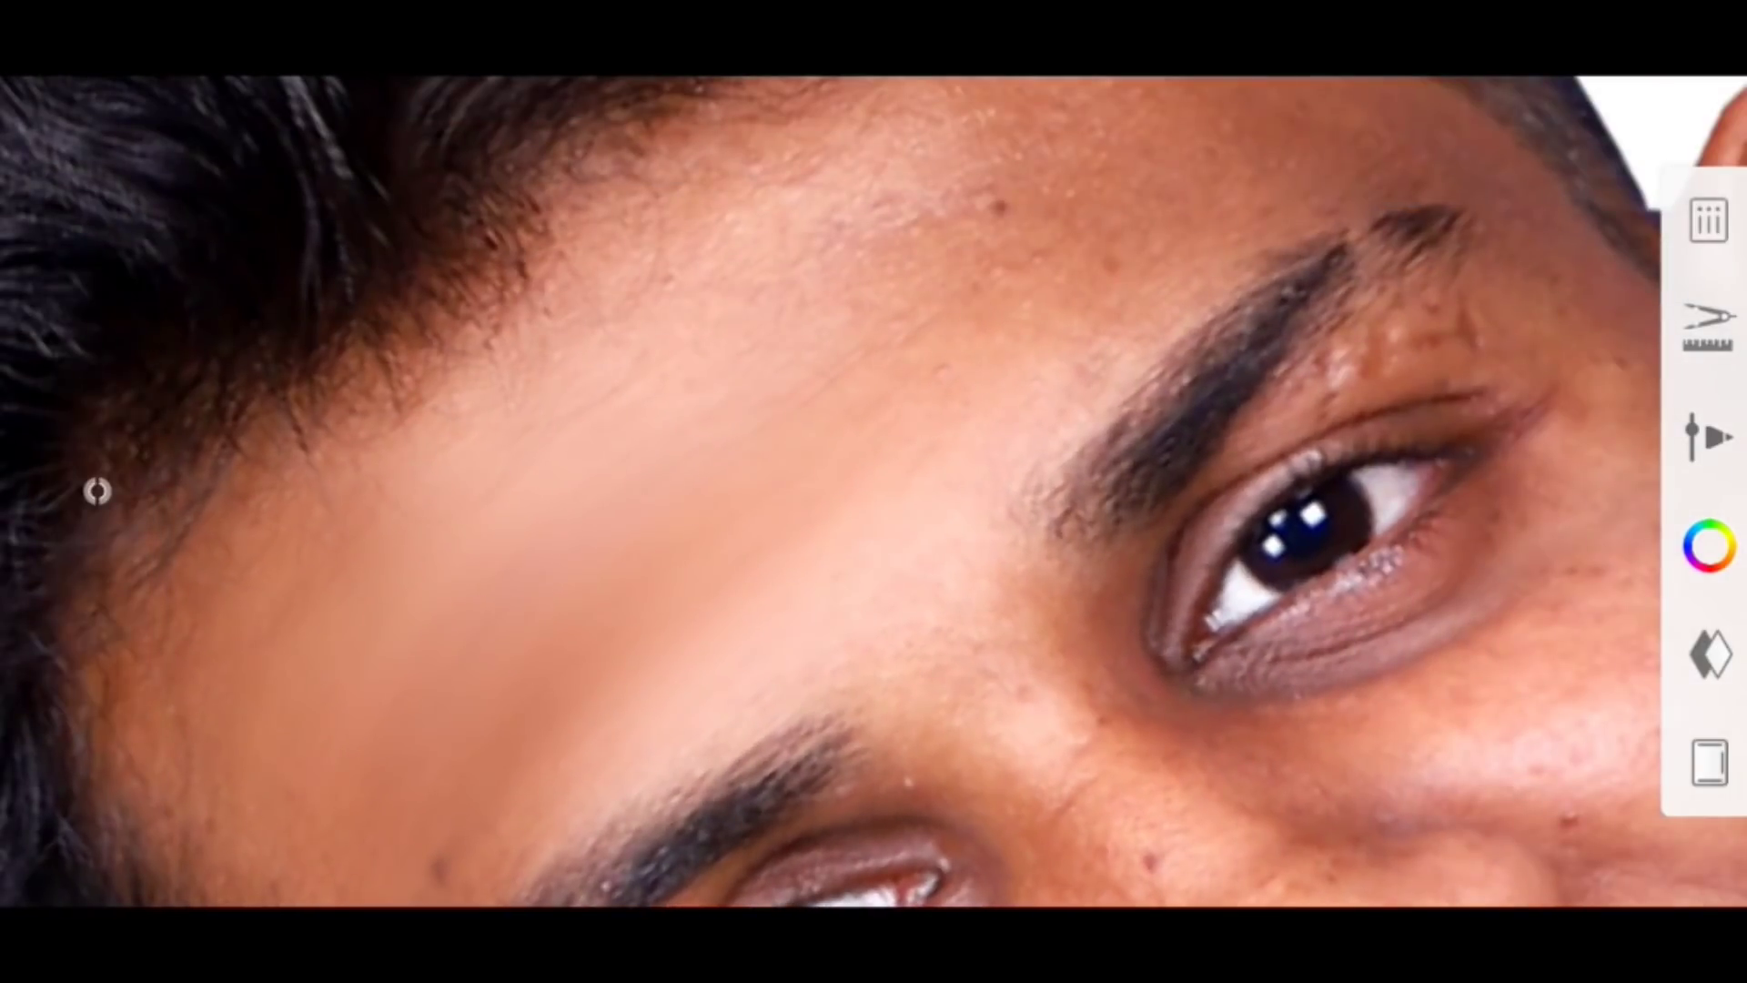
scroll(365, 516, up, 2)
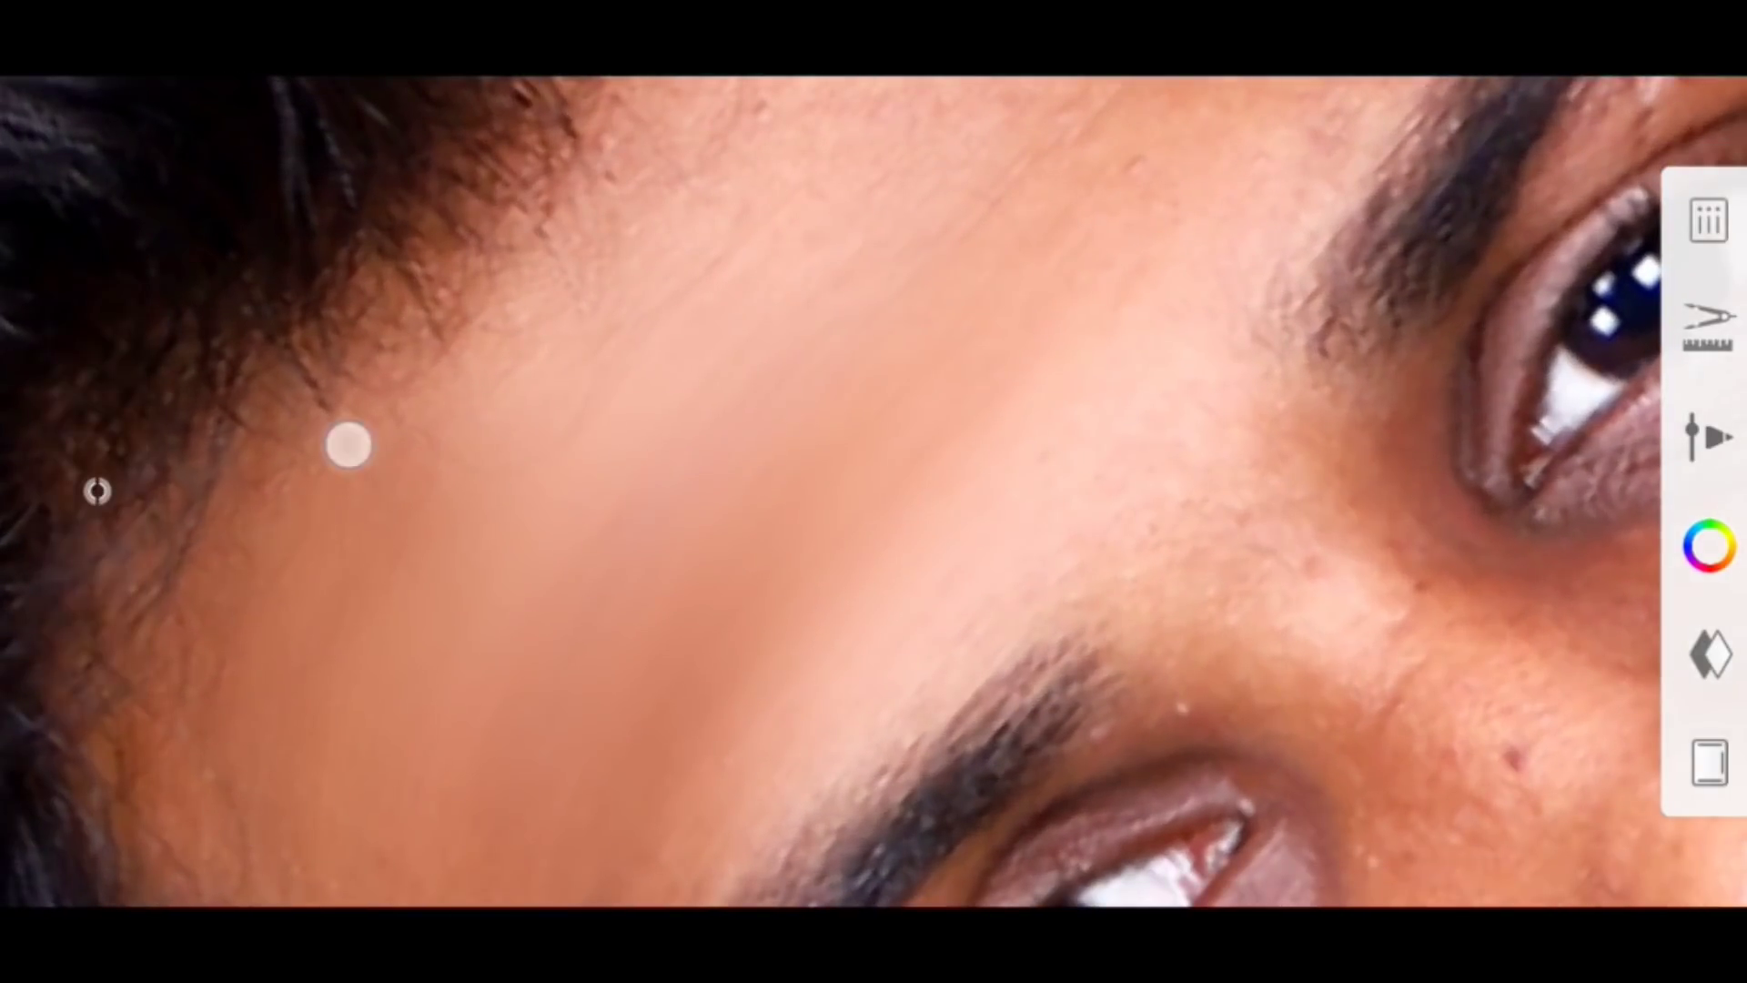
scroll(349, 445, down, 2)
scroll(378, 458, down, 1)
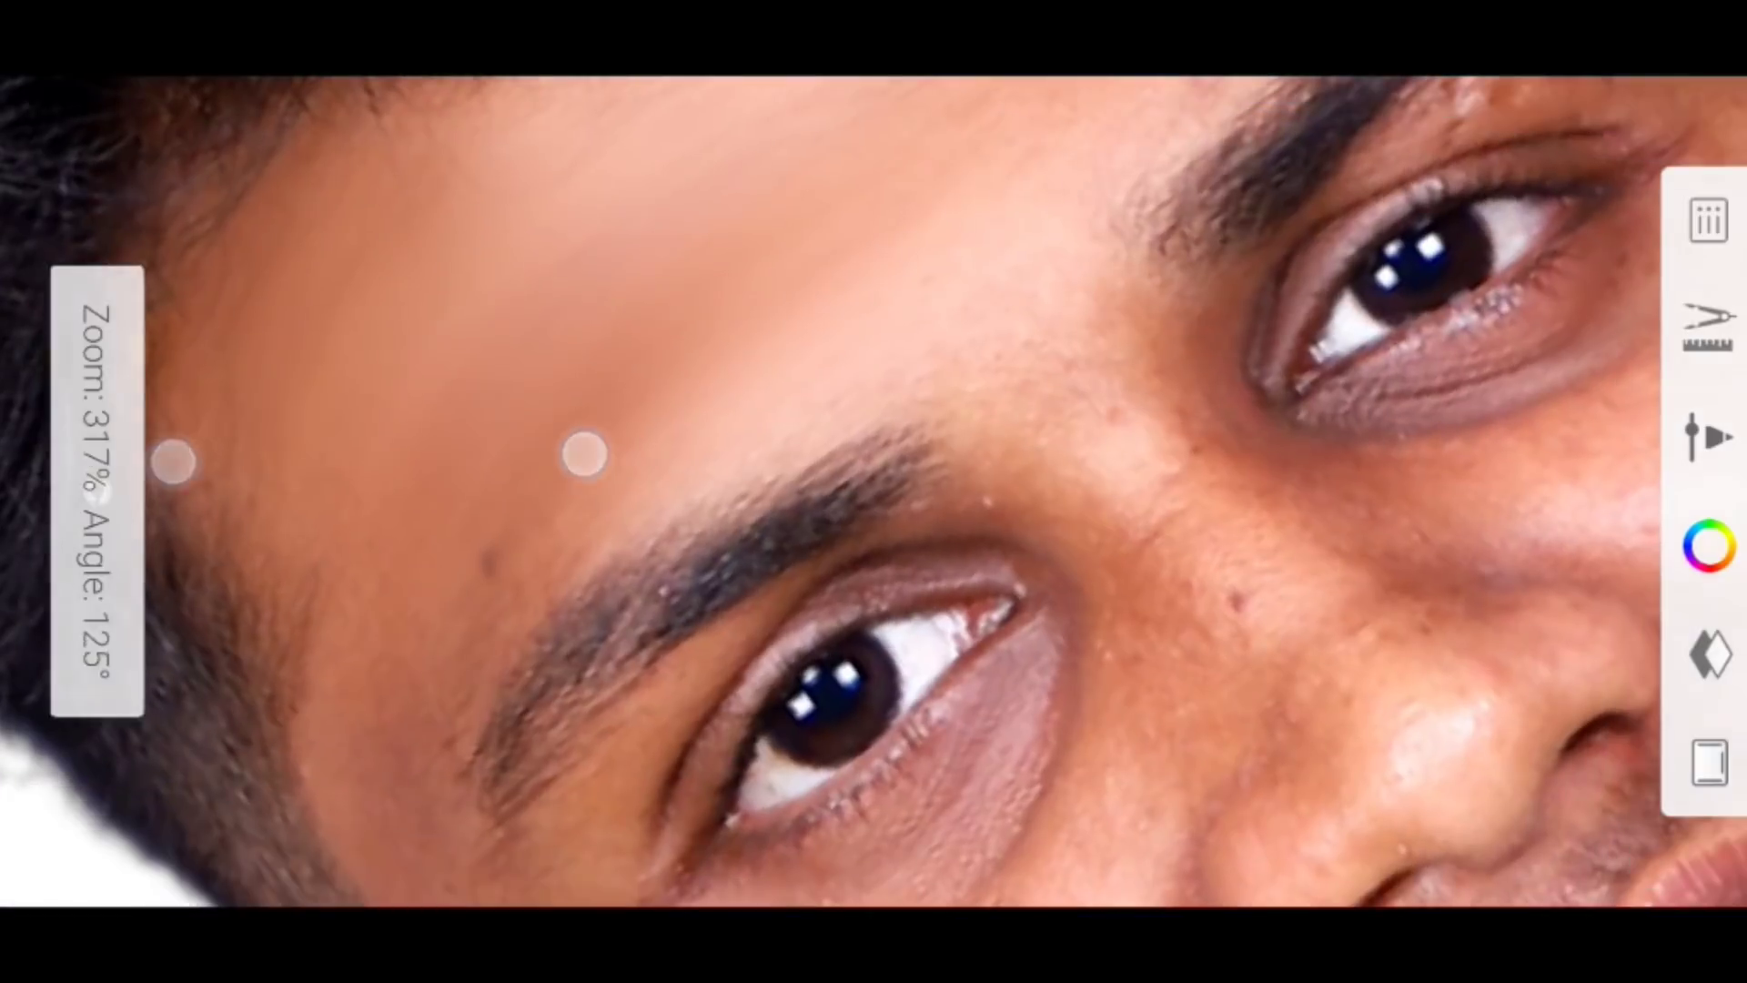
scroll(552, 472, up, 2)
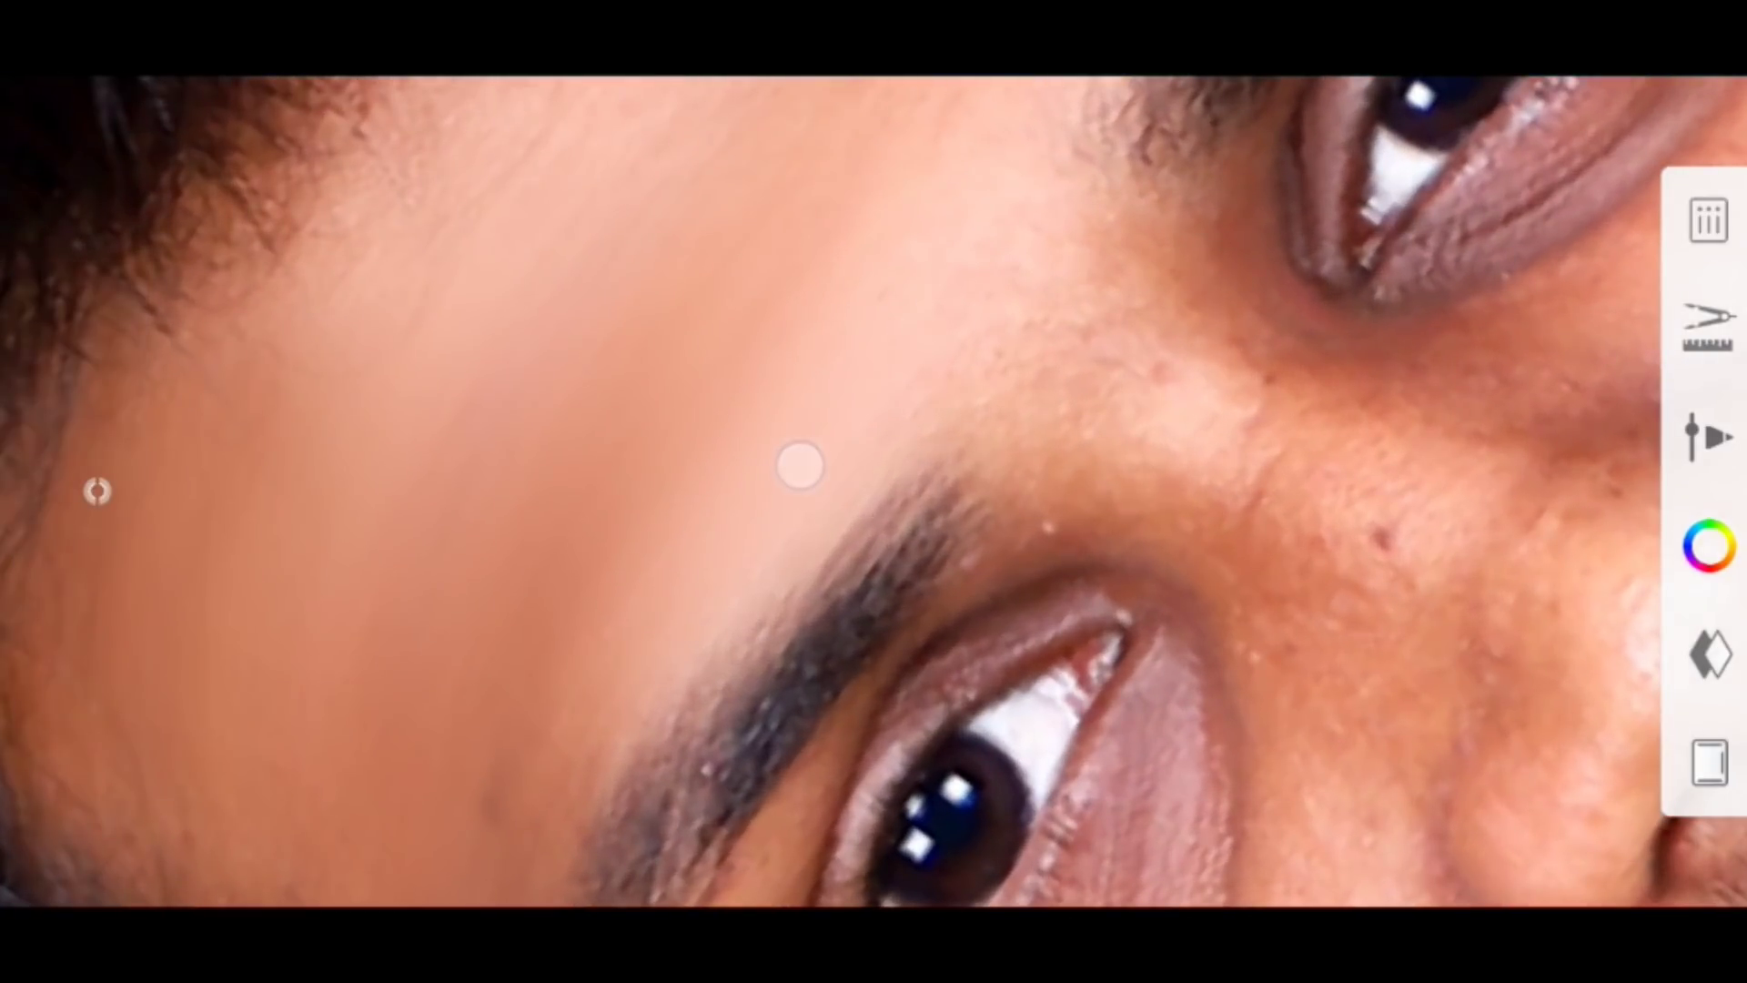
scroll(665, 452, down, 3)
scroll(708, 594, up, 3)
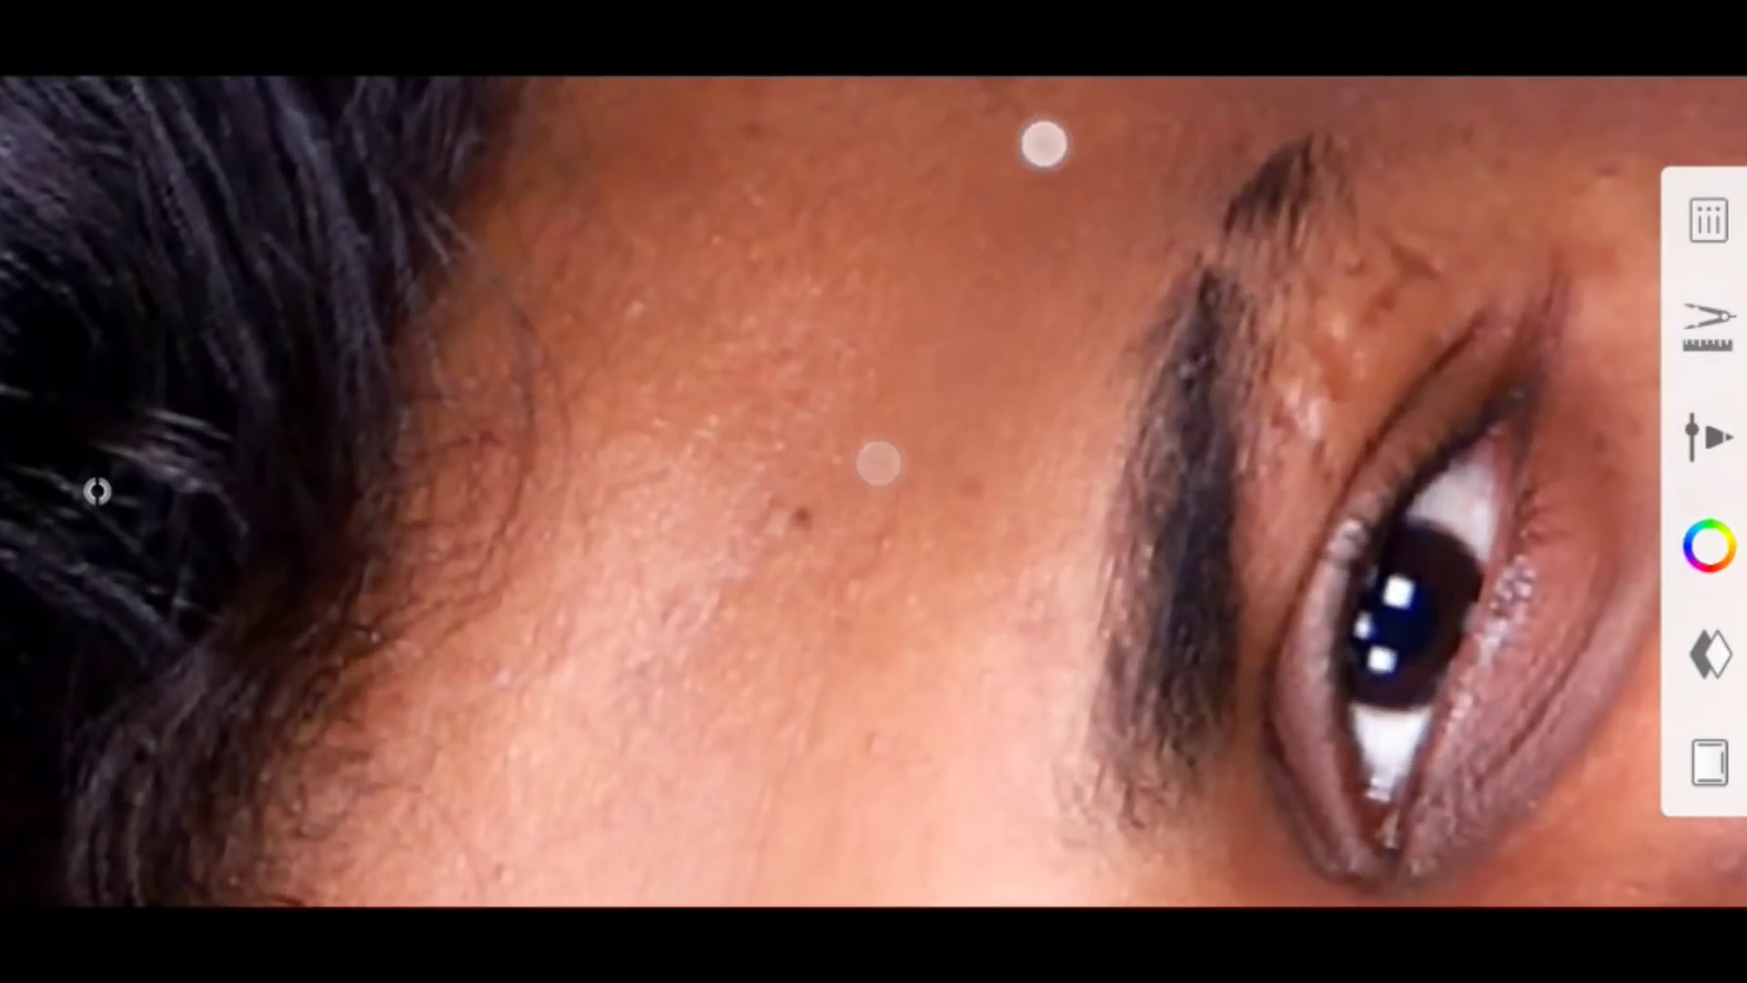
scroll(960, 304, down, 3)
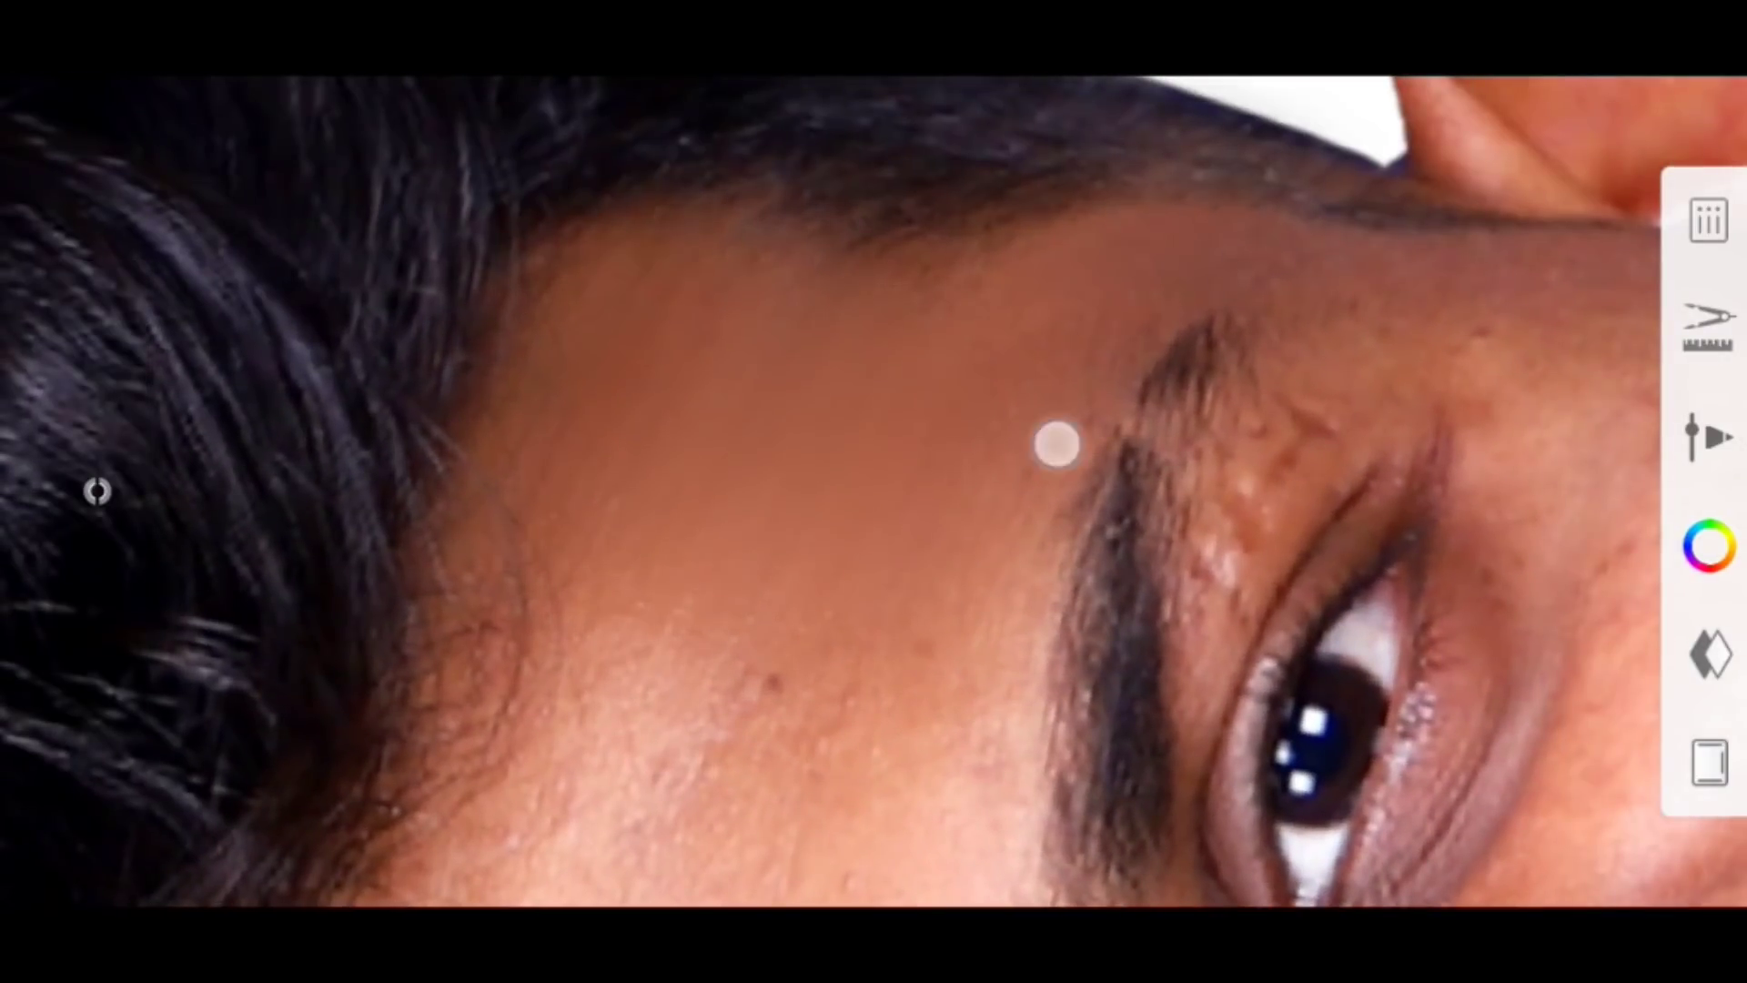
scroll(1056, 444, down, 3)
scroll(936, 542, up, 3)
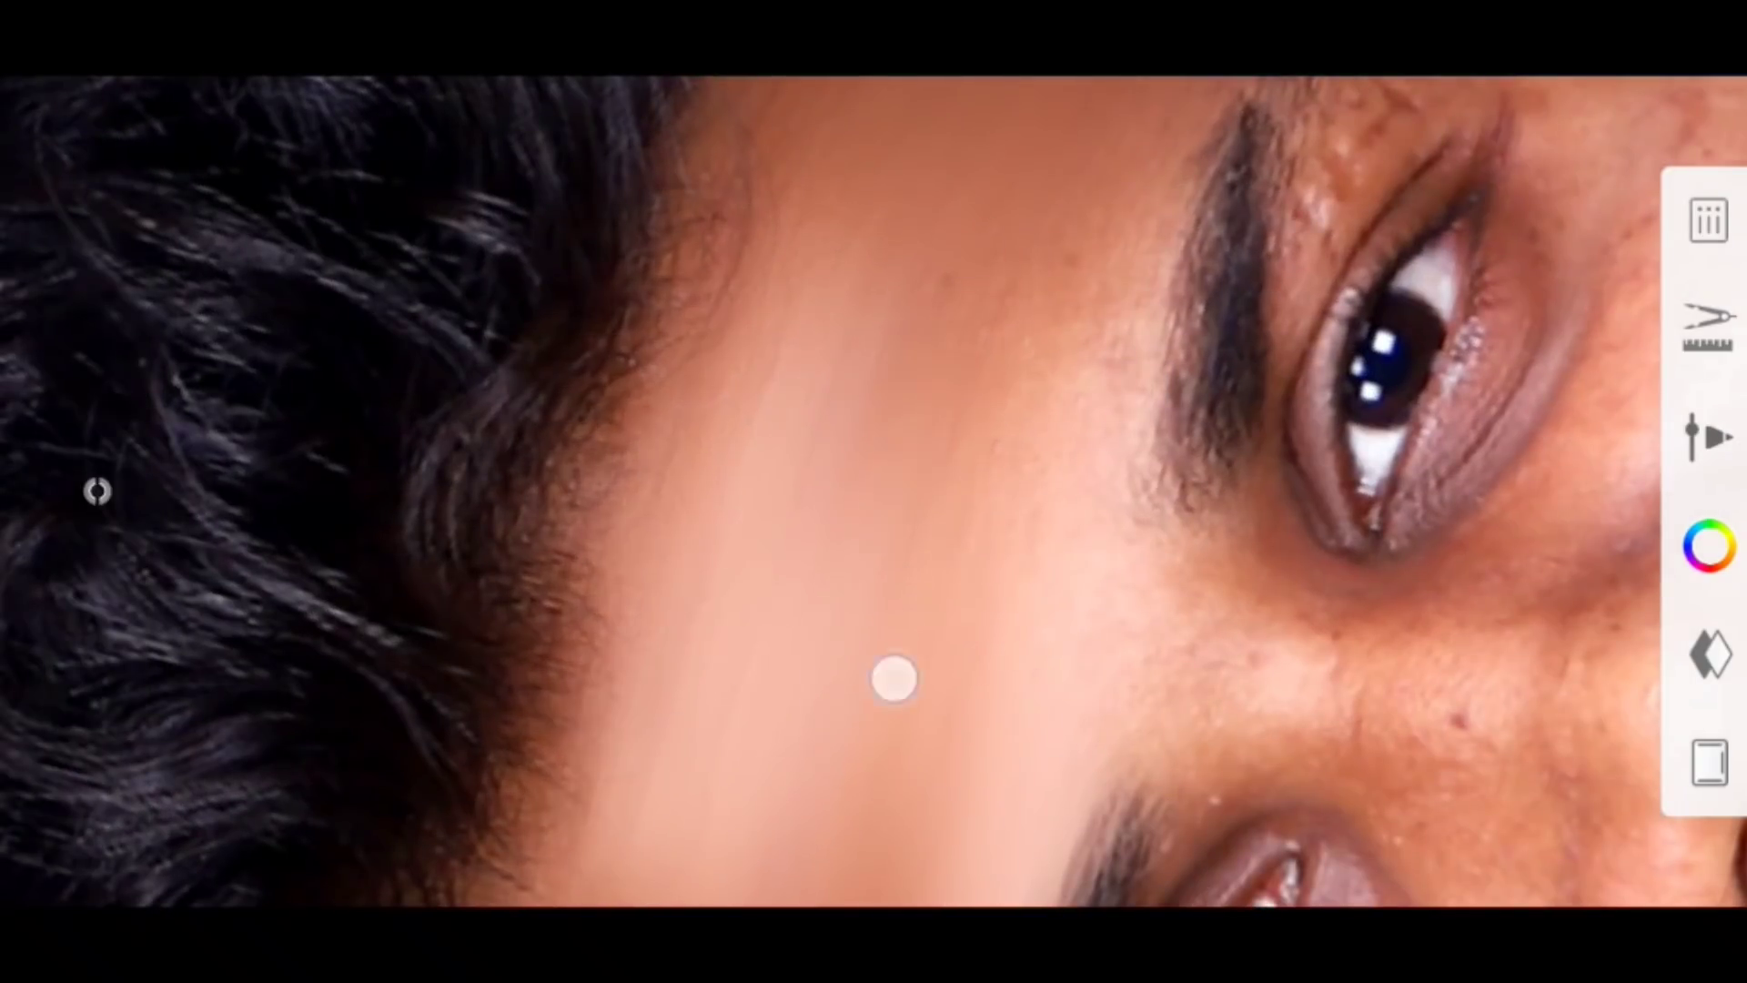
scroll(892, 678, down, 3)
scroll(855, 480, up, 3)
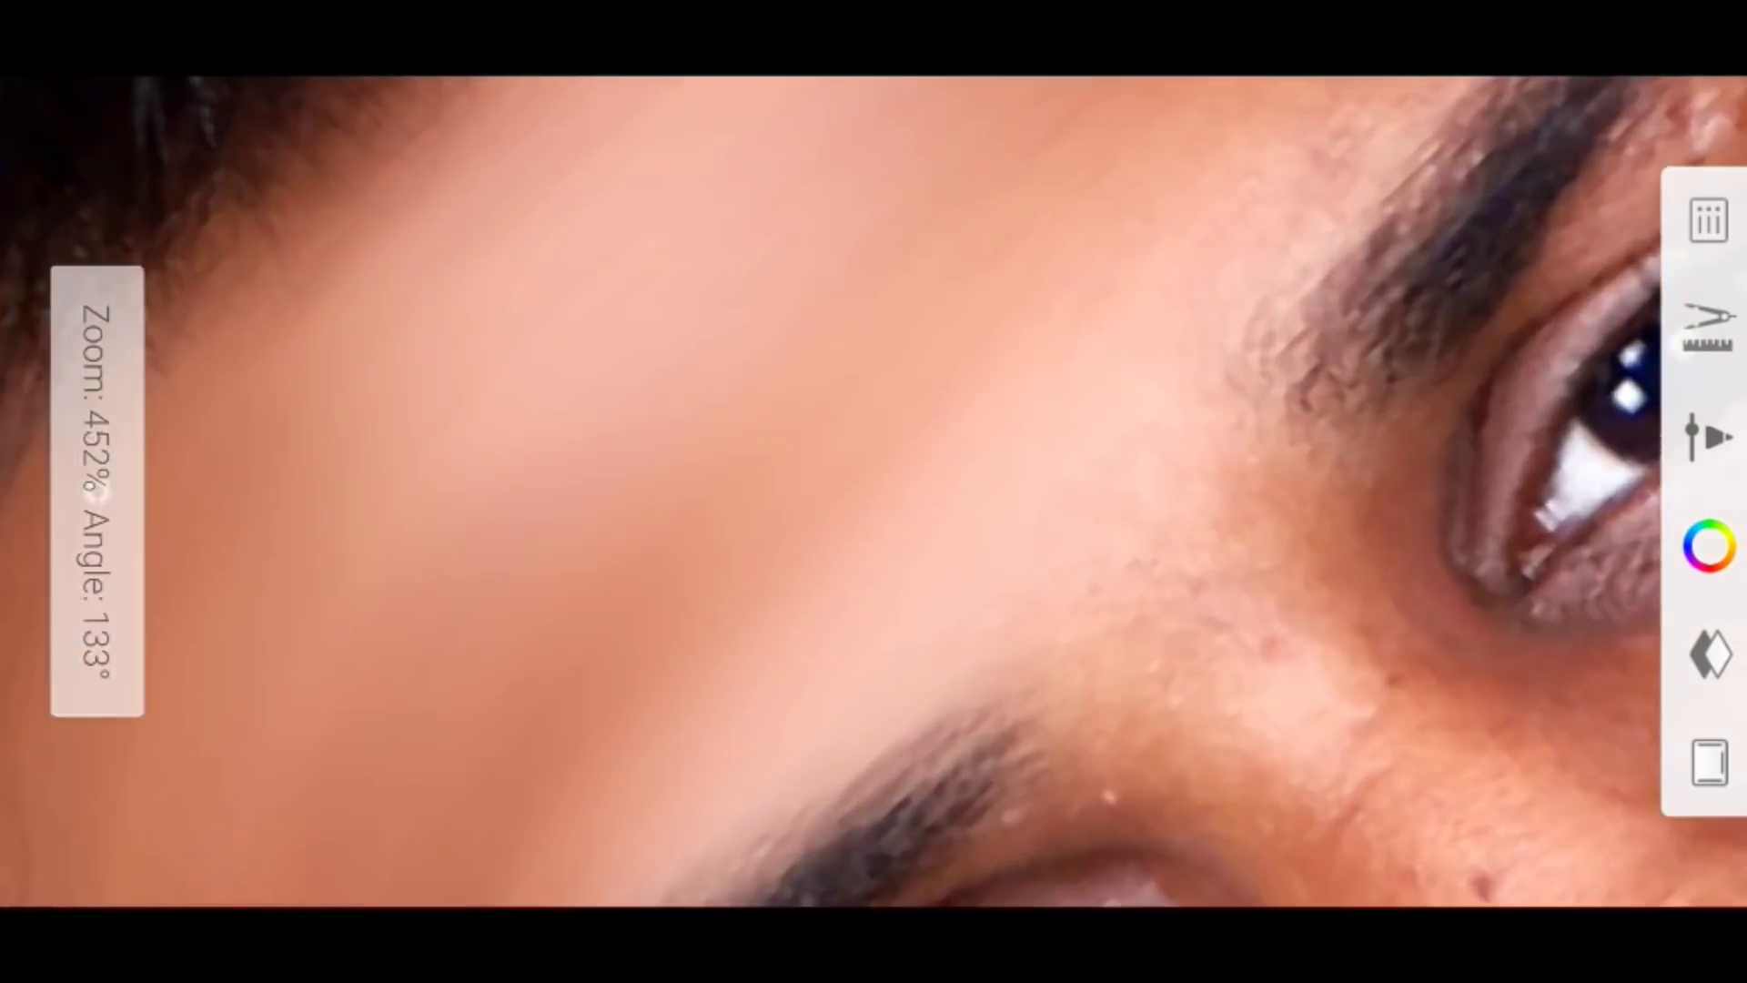
scroll(682, 518, down, 3)
scroll(601, 292, down, 3)
scroll(849, 458, down, 5)
scroll(849, 457, up, 5)
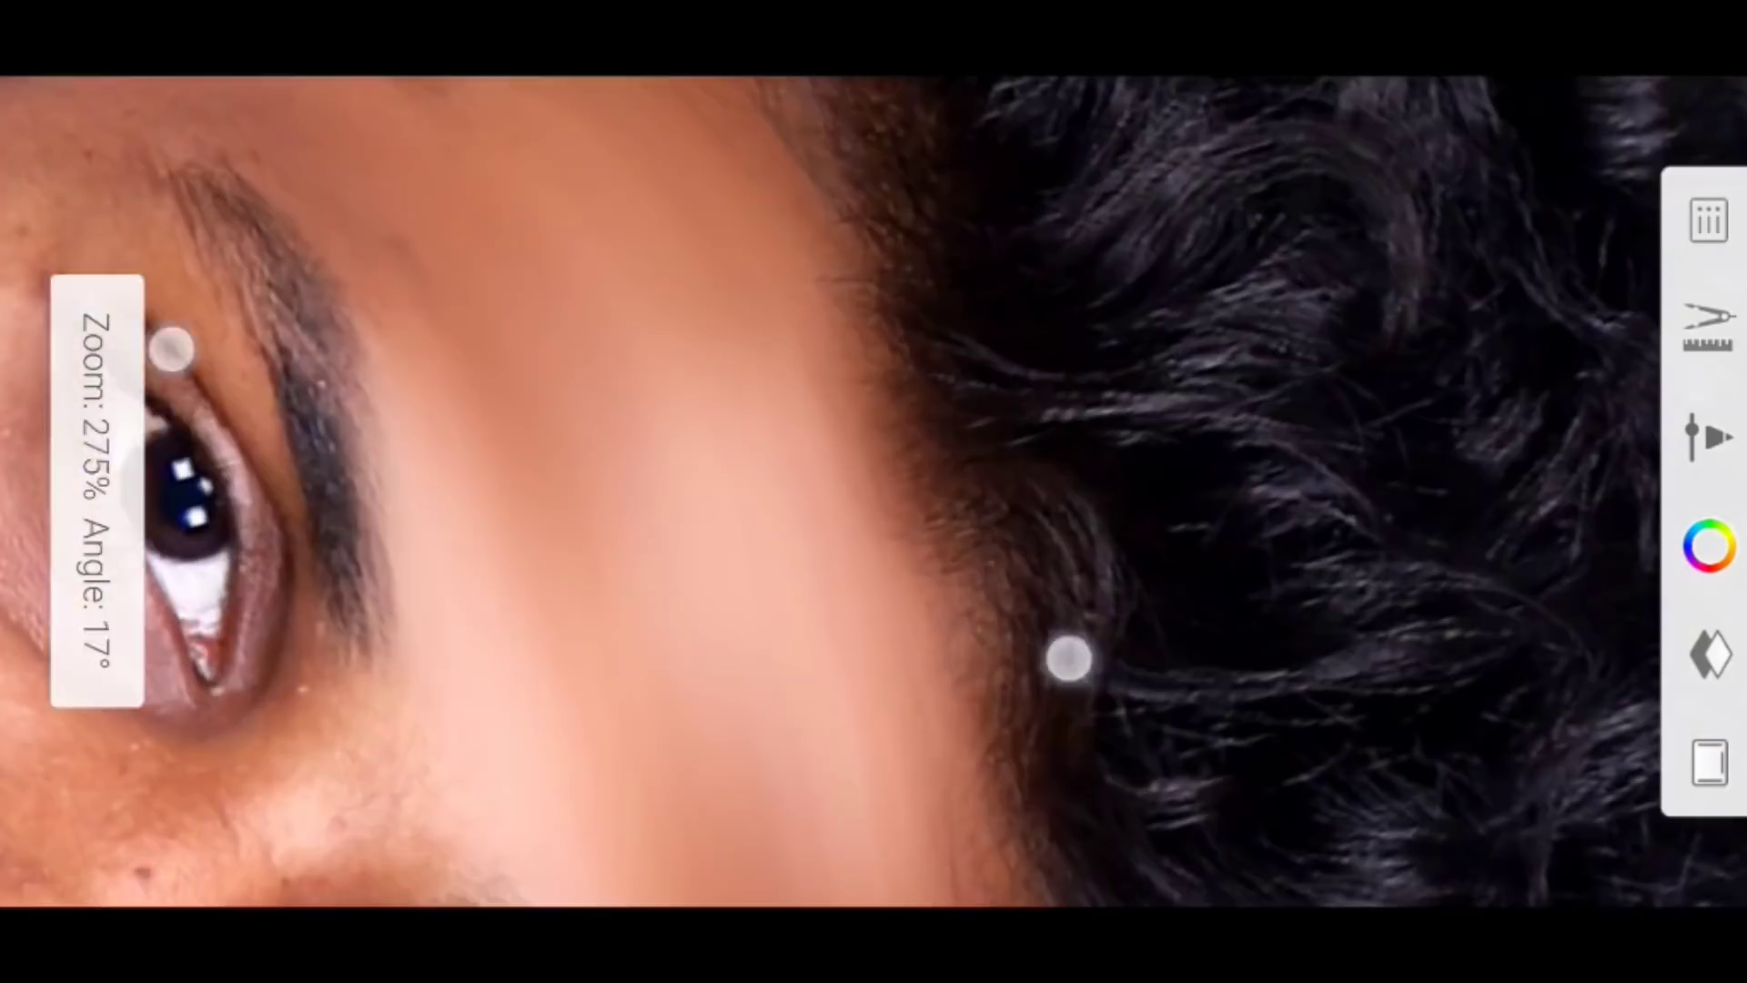
scroll(588, 324, down, 5)
scroll(596, 437, up, 5)
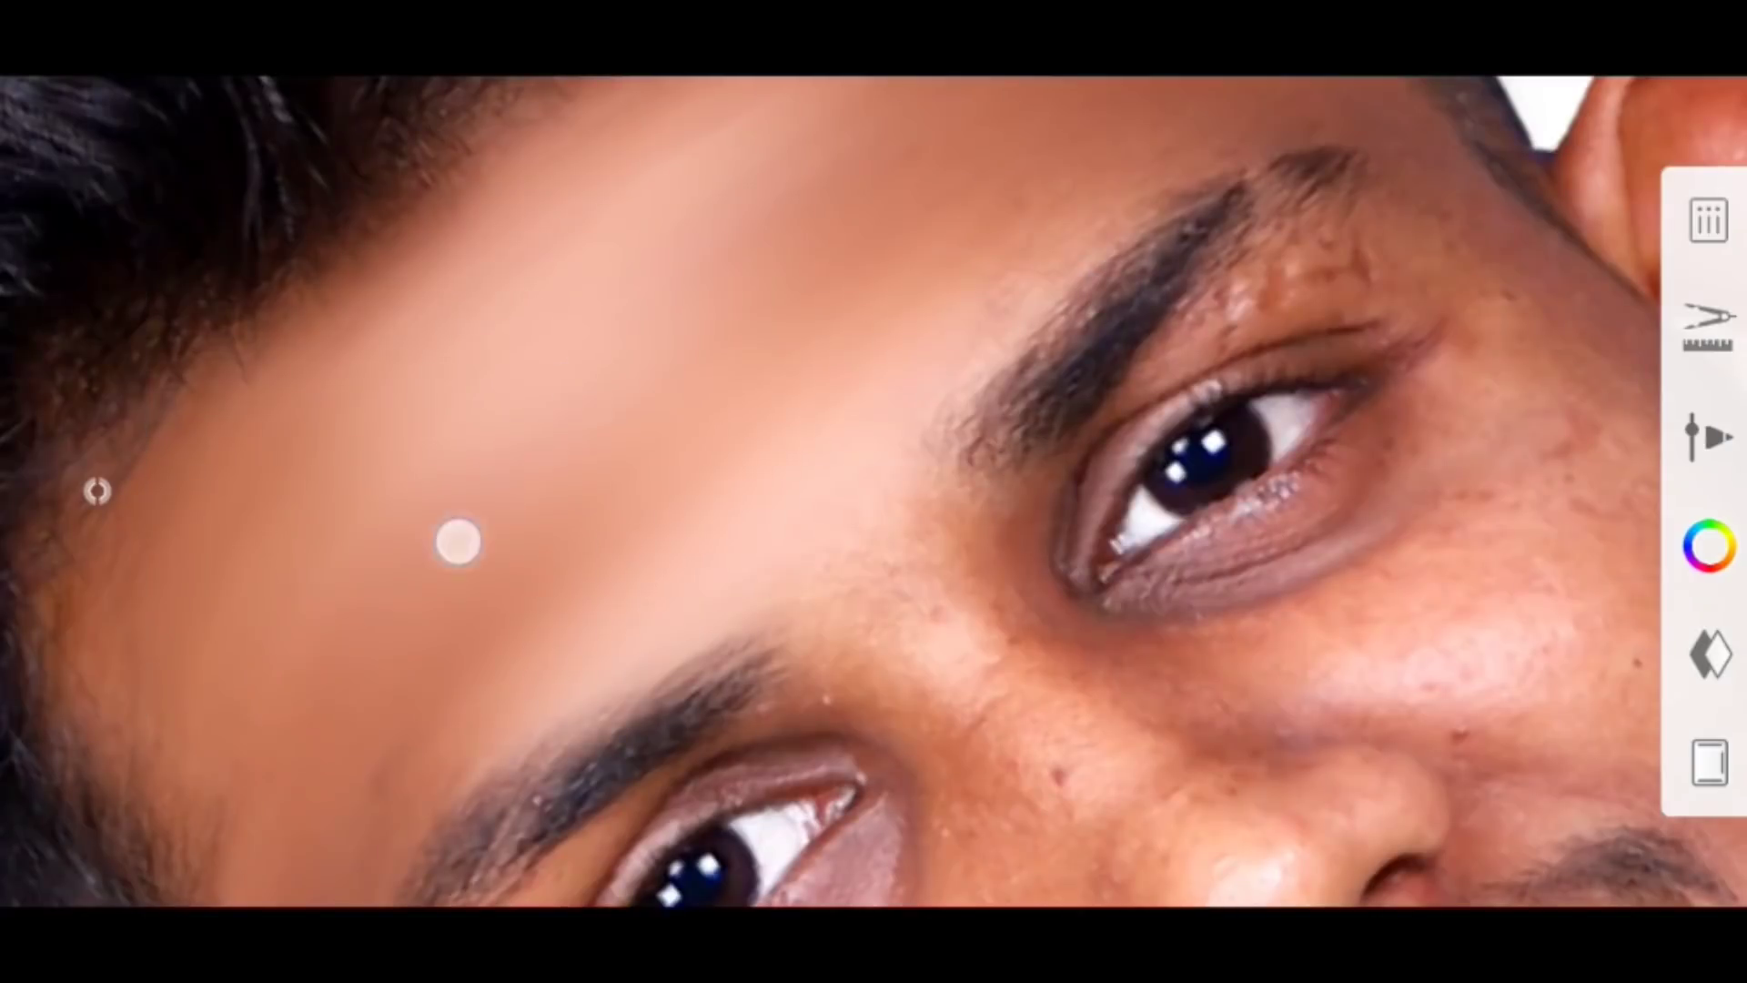
scroll(751, 596, down, 5)
scroll(652, 596, up, 5)
scroll(651, 597, up, 1)
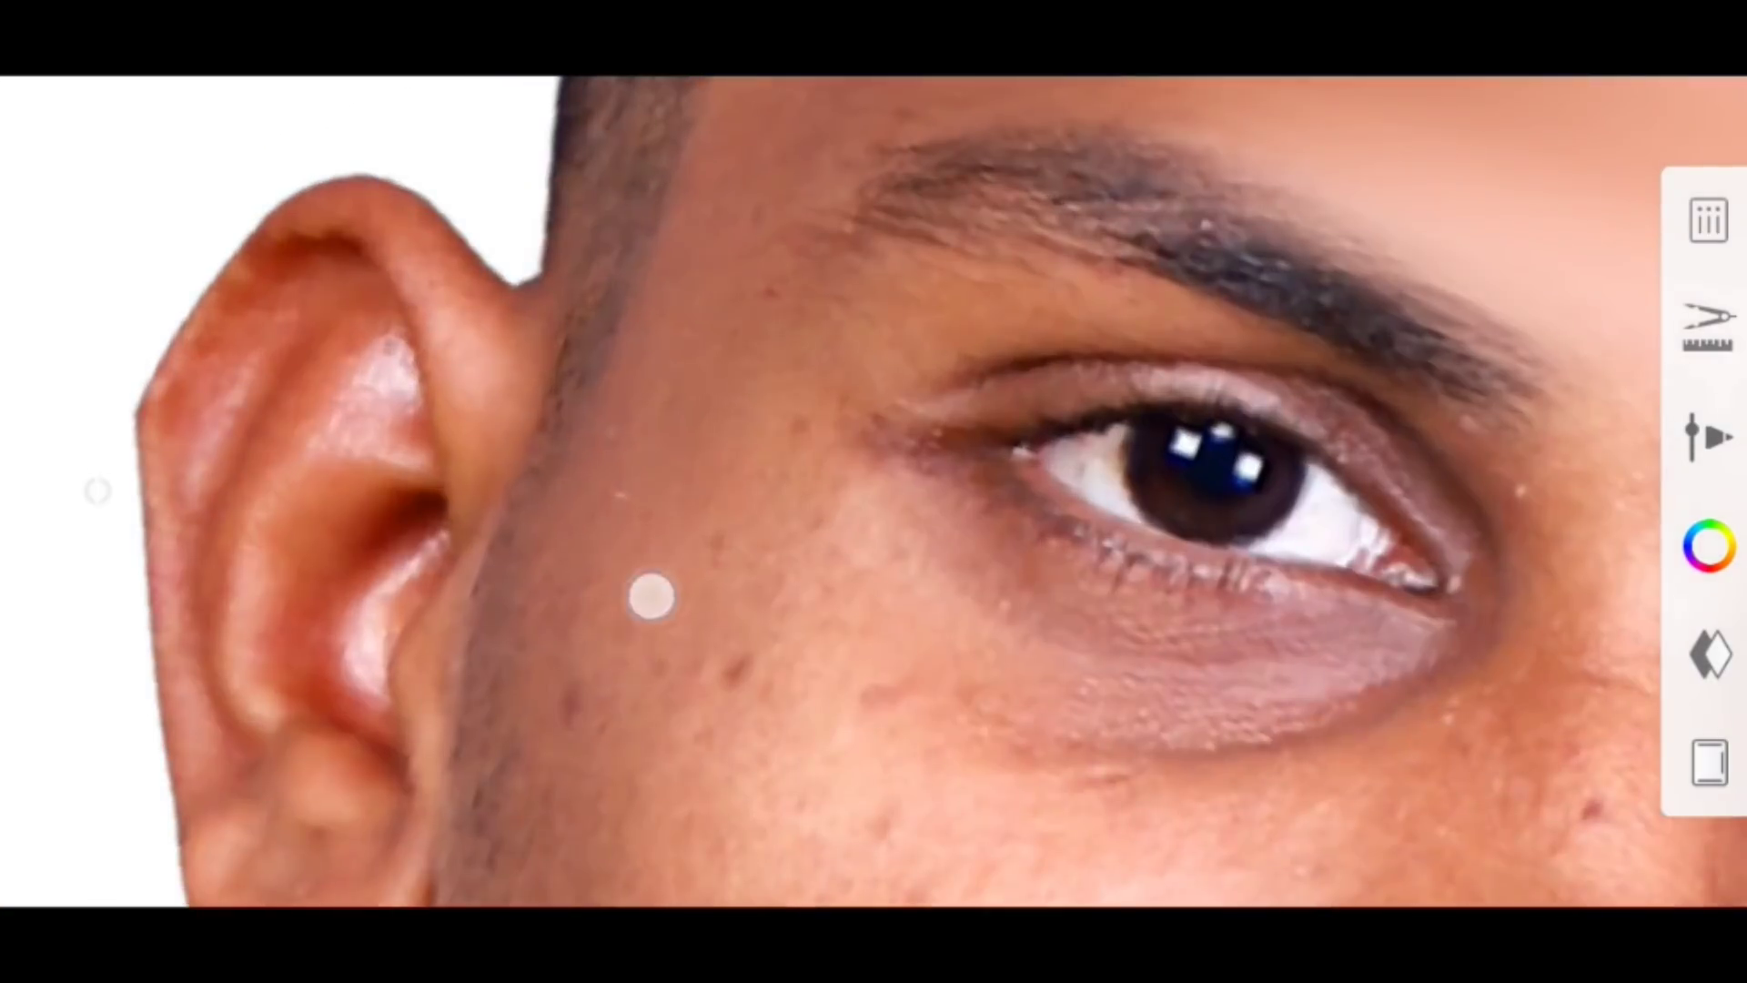
scroll(514, 421, down, 5)
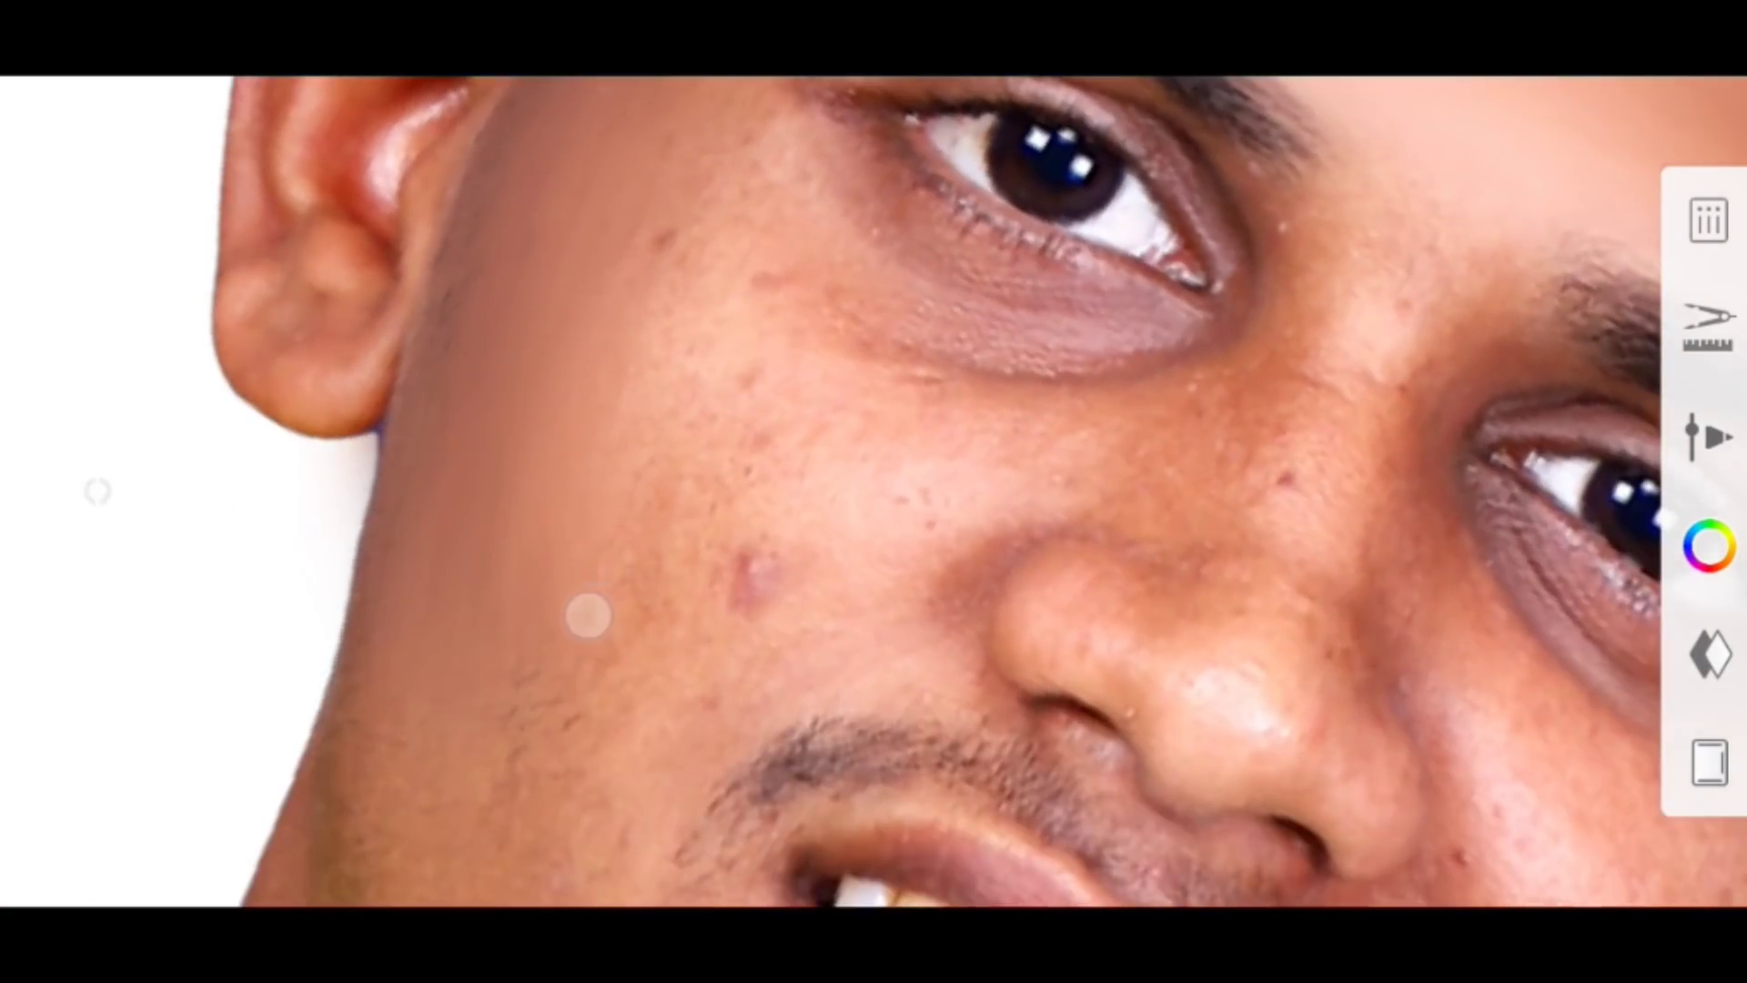
Zoom onto the lower face and reduce the blending brush size to about 45.9
scroll(657, 603, down, 2)
scroll(586, 533, down, 3)
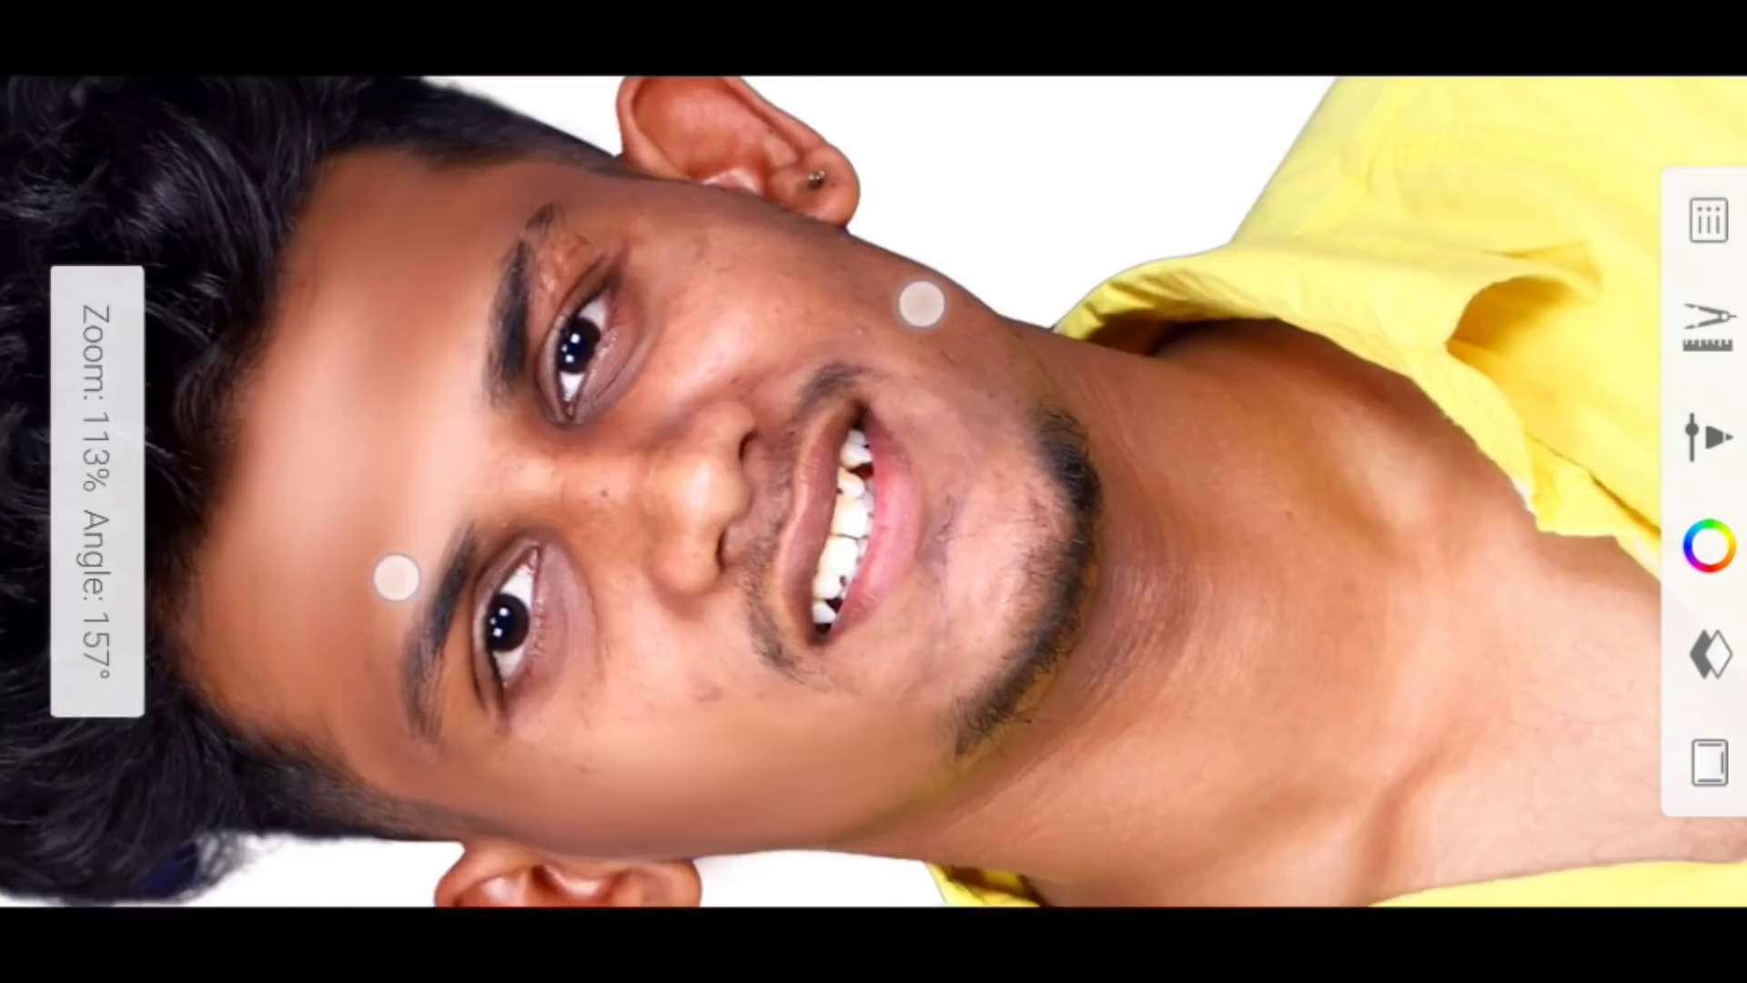
scroll(656, 437, up, 5)
scroll(604, 546, up, 5)
scroll(585, 273, down, 2)
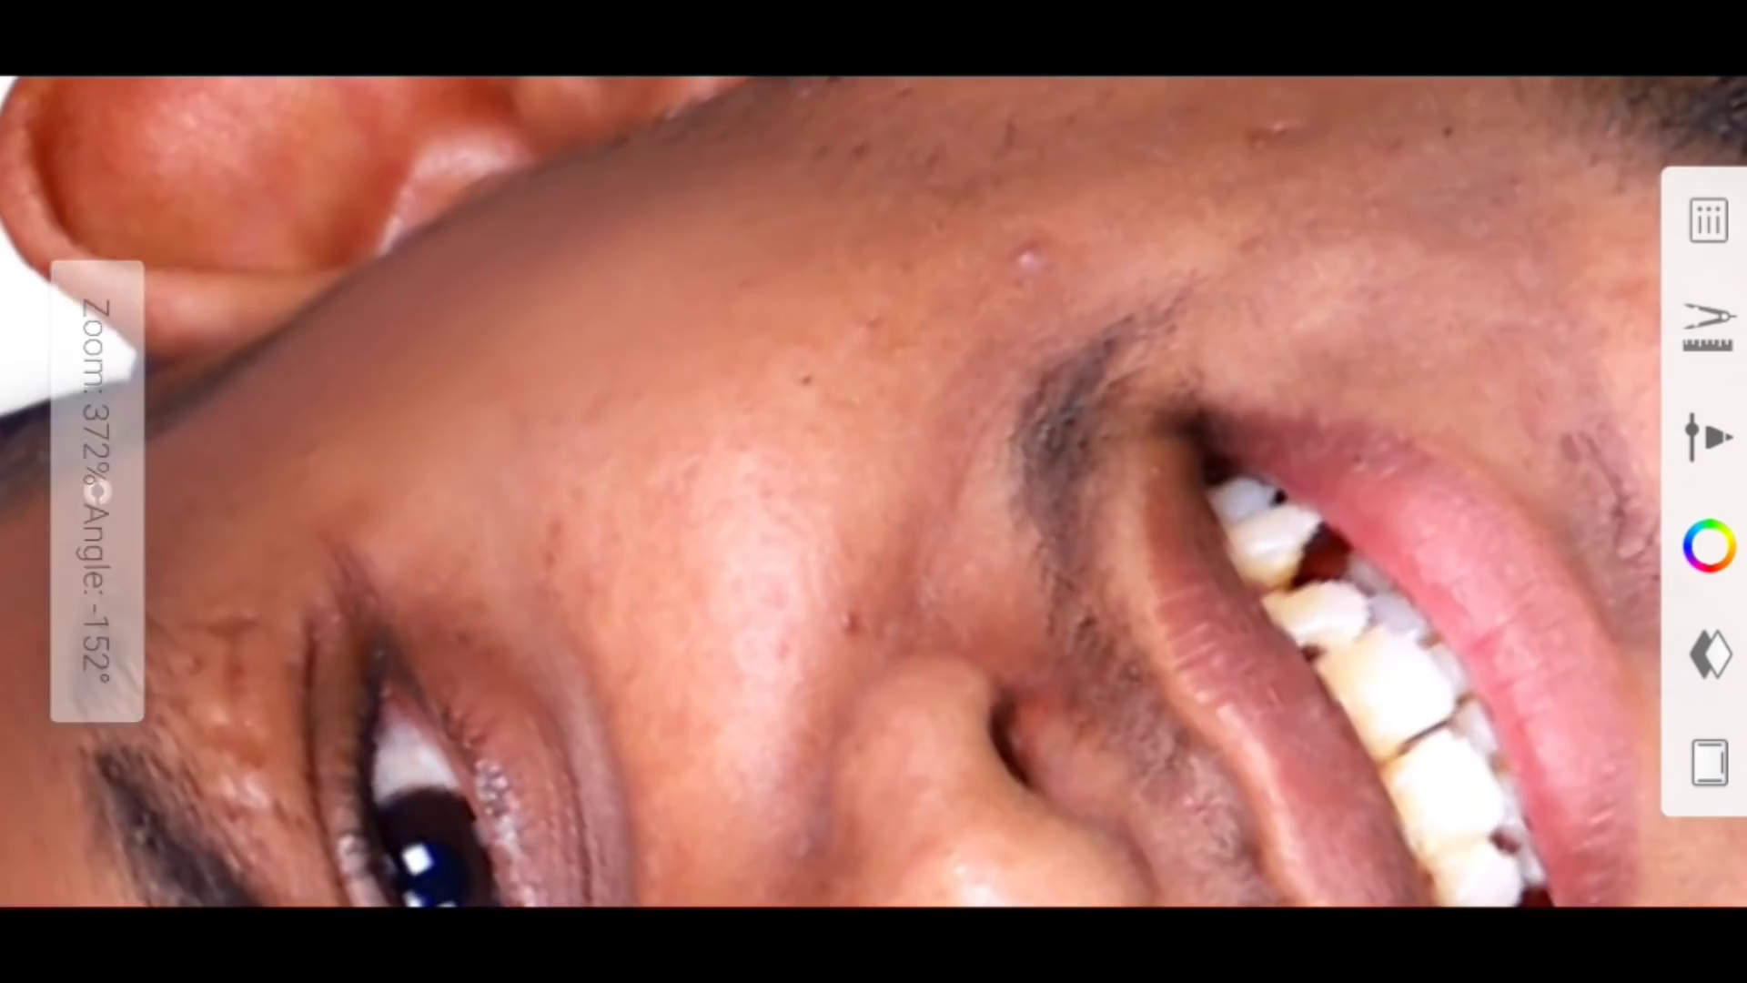
scroll(737, 206, down, 3)
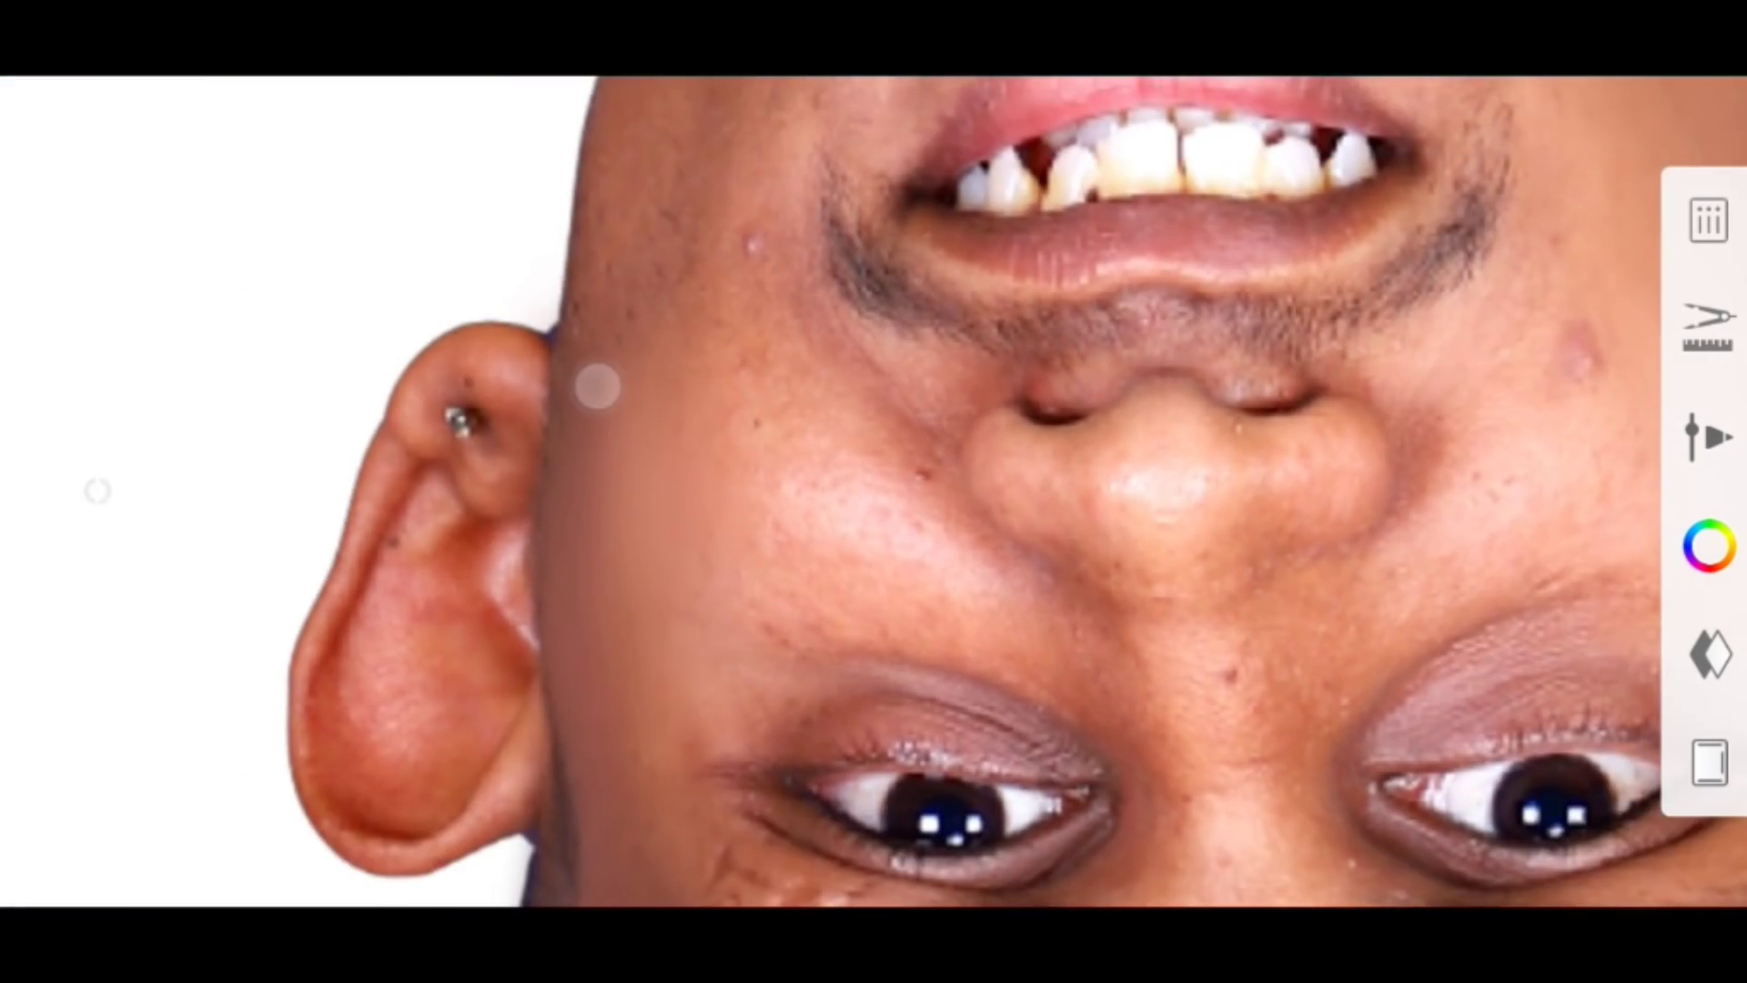
scroll(593, 385, up, 3)
scroll(793, 514, up, 3)
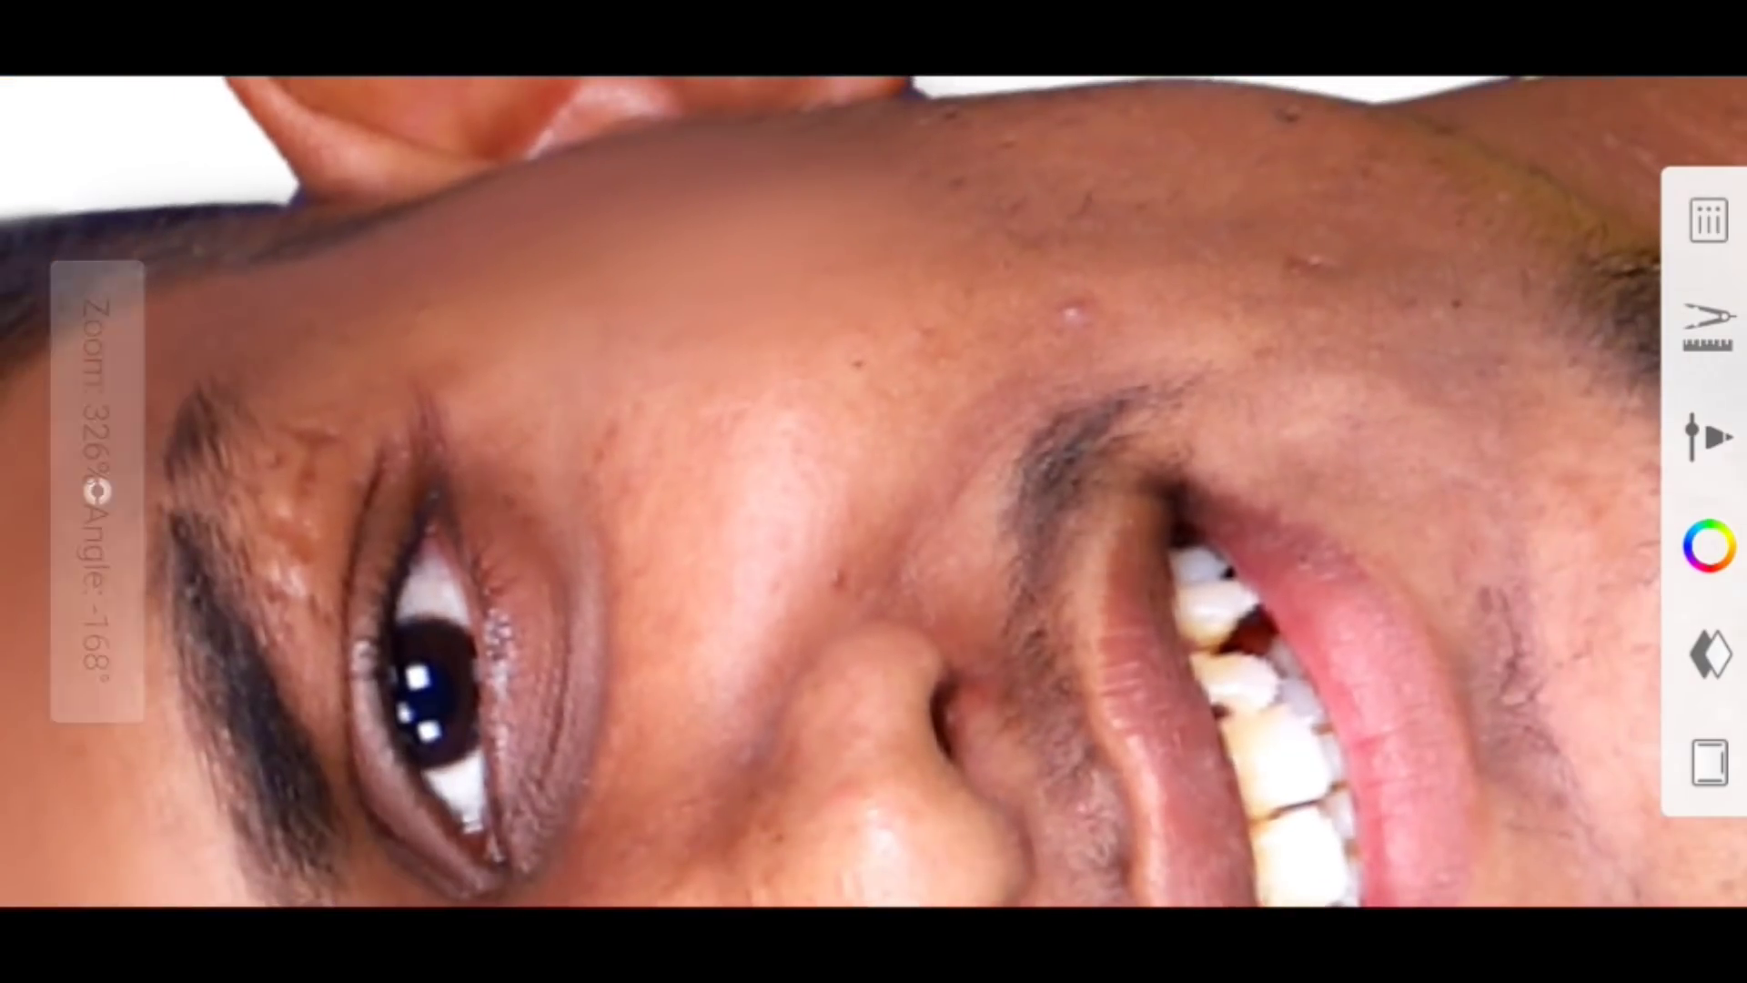
scroll(790, 502, up, 2)
scroll(806, 516, up, 2)
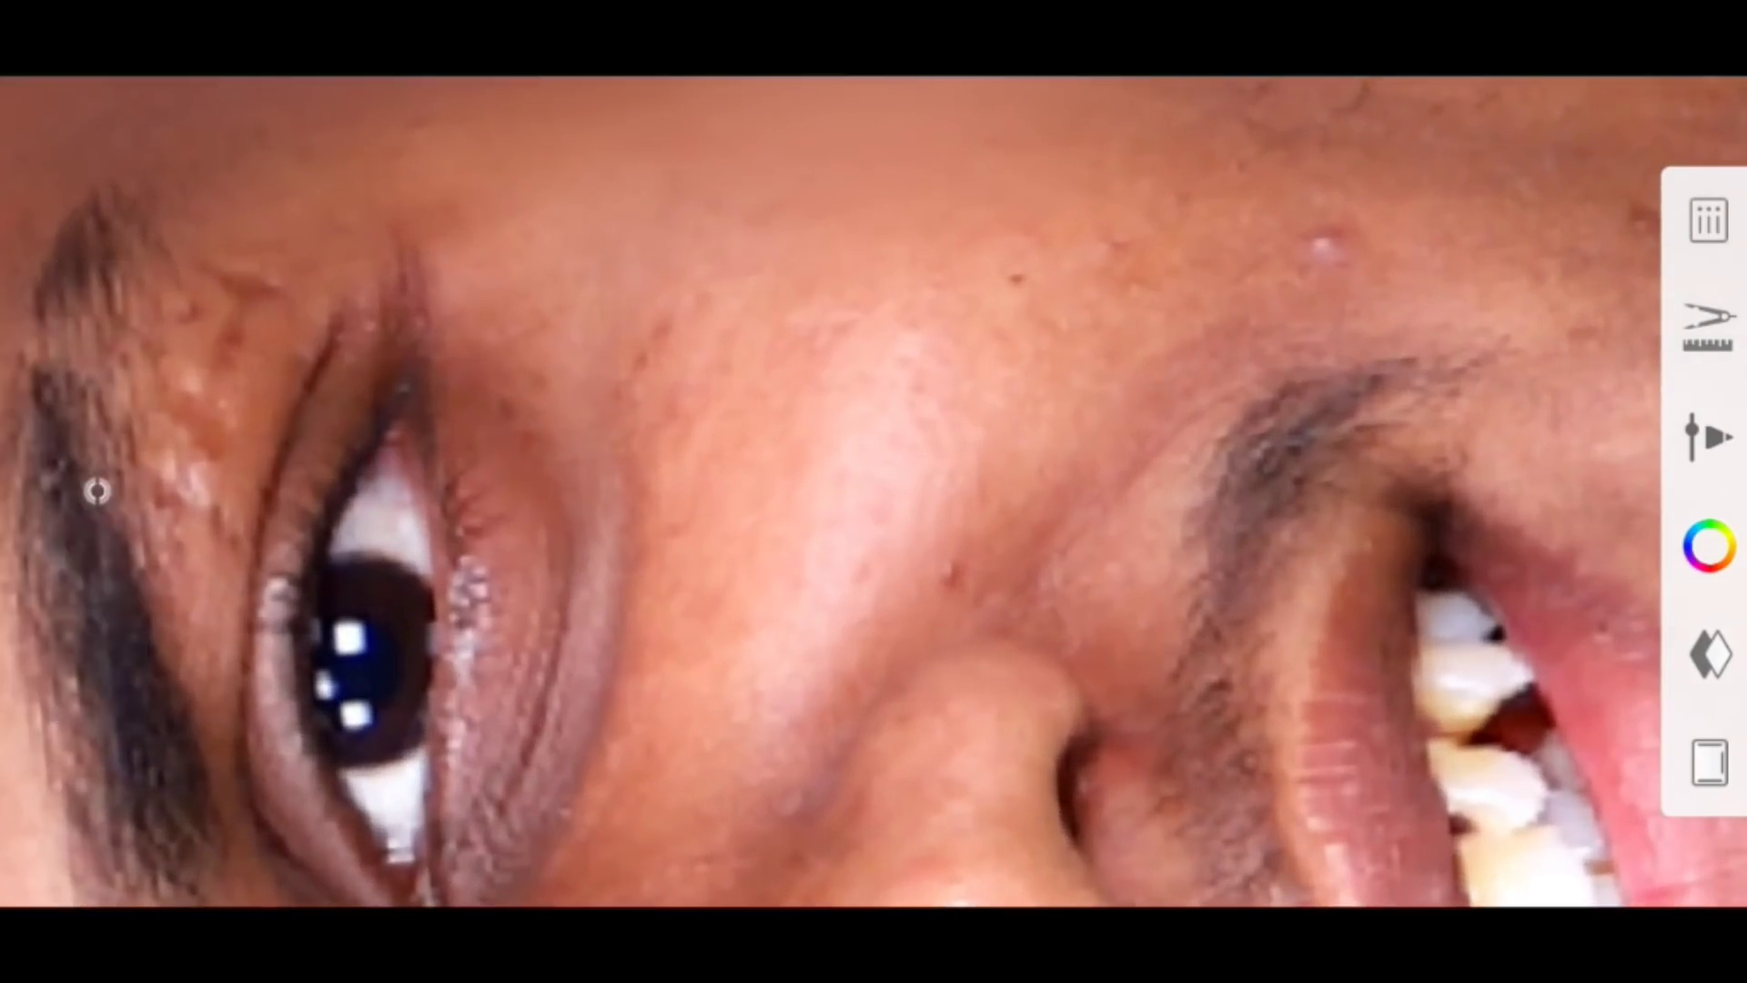
click(98, 487)
mouse_move(1038, 528)
mouse_down()
mouse_move(1135, 373)
mouse_move(1143, 328)
mouse_up()
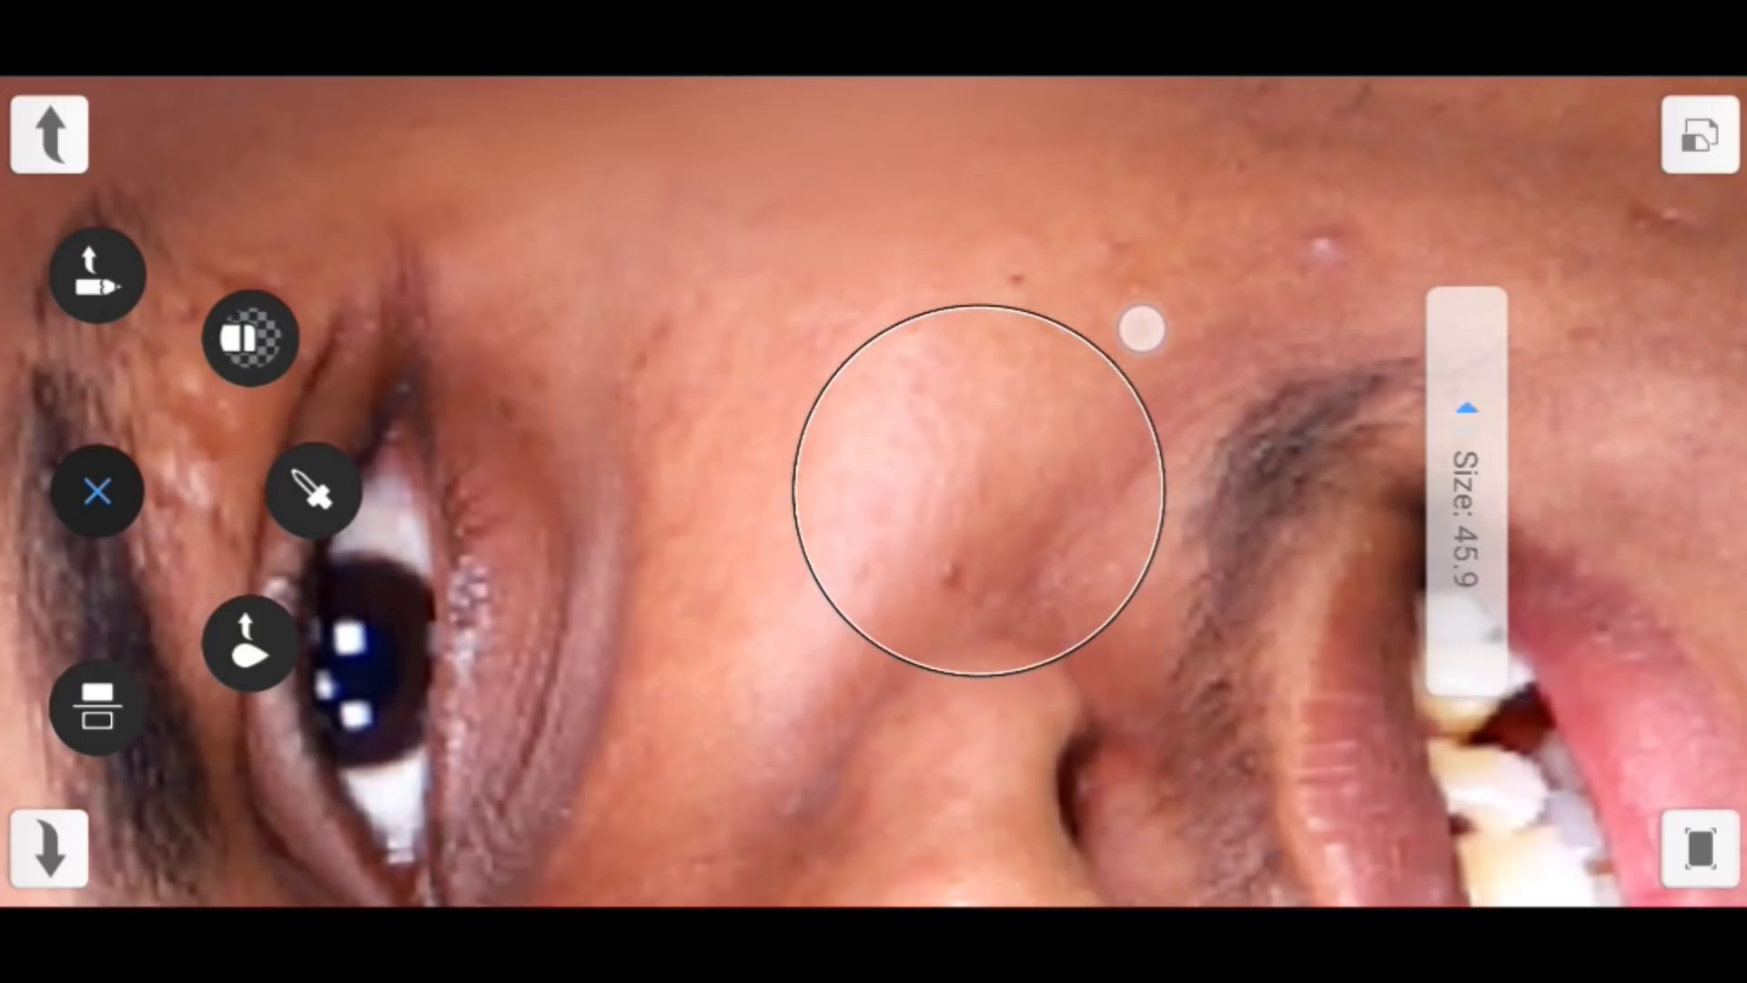
Smudge the cheeks, jaw and skin around the mouth into smooth painted strokes
scroll(900, 497, up, 2)
scroll(901, 498, up, 1)
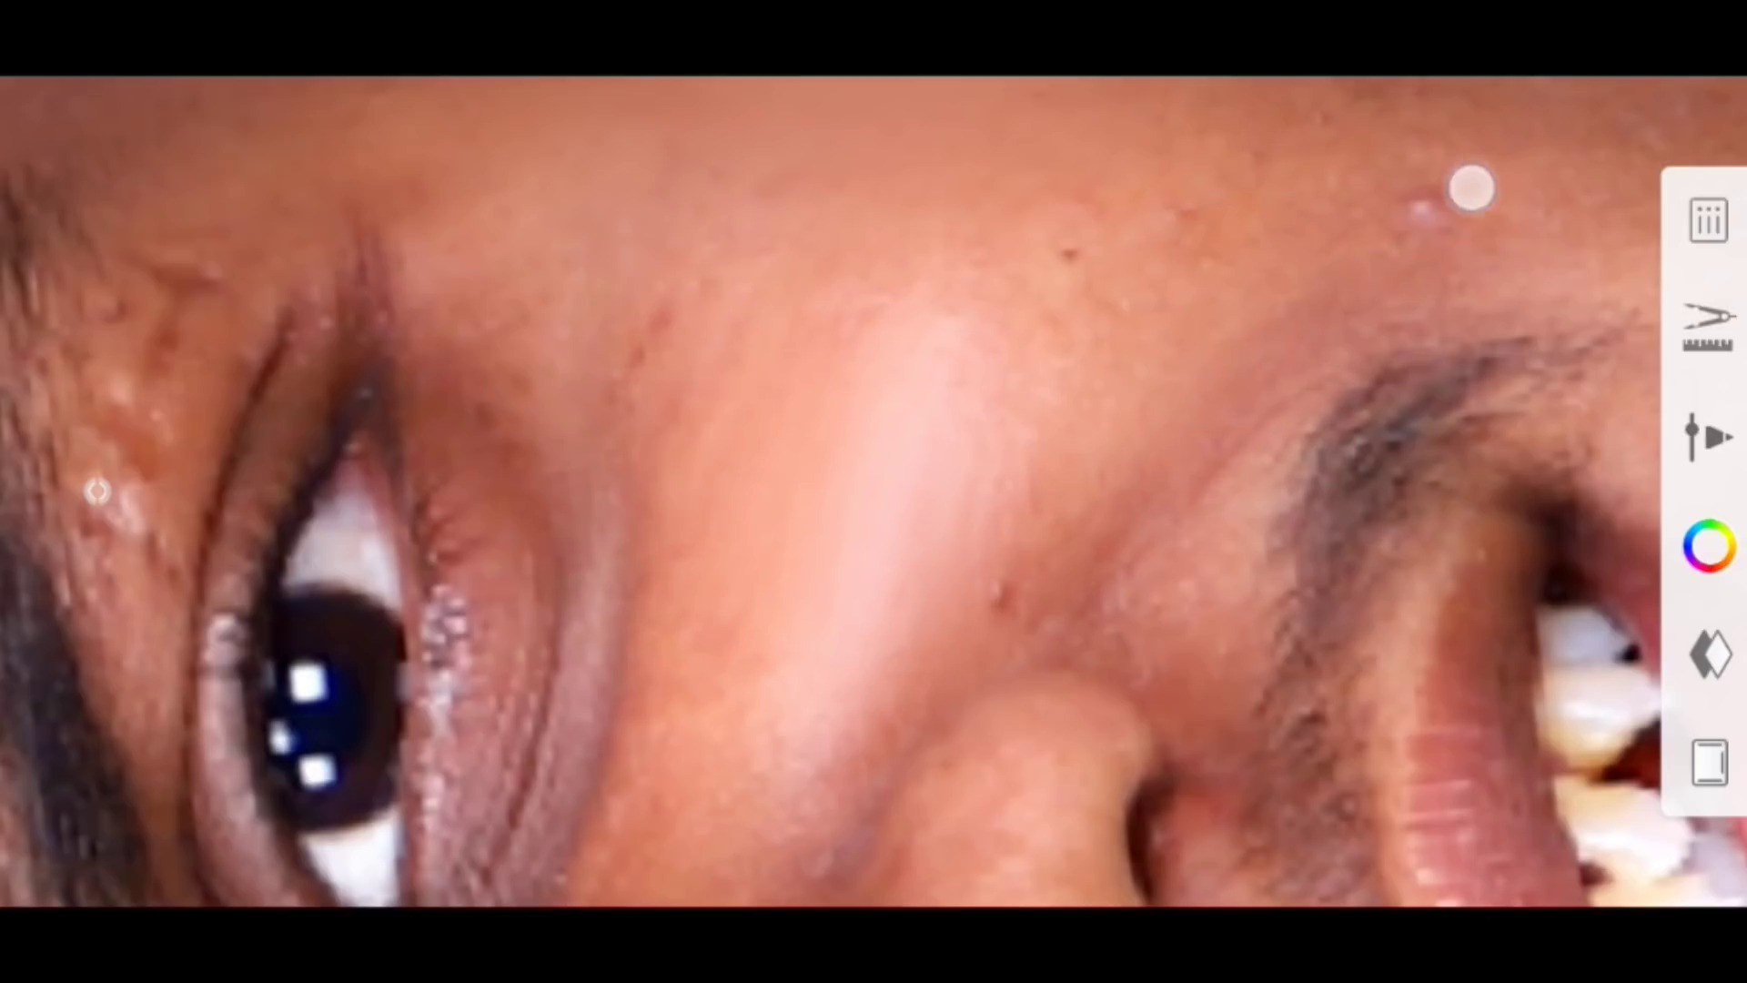
scroll(823, 389, down, 3)
click(97, 491)
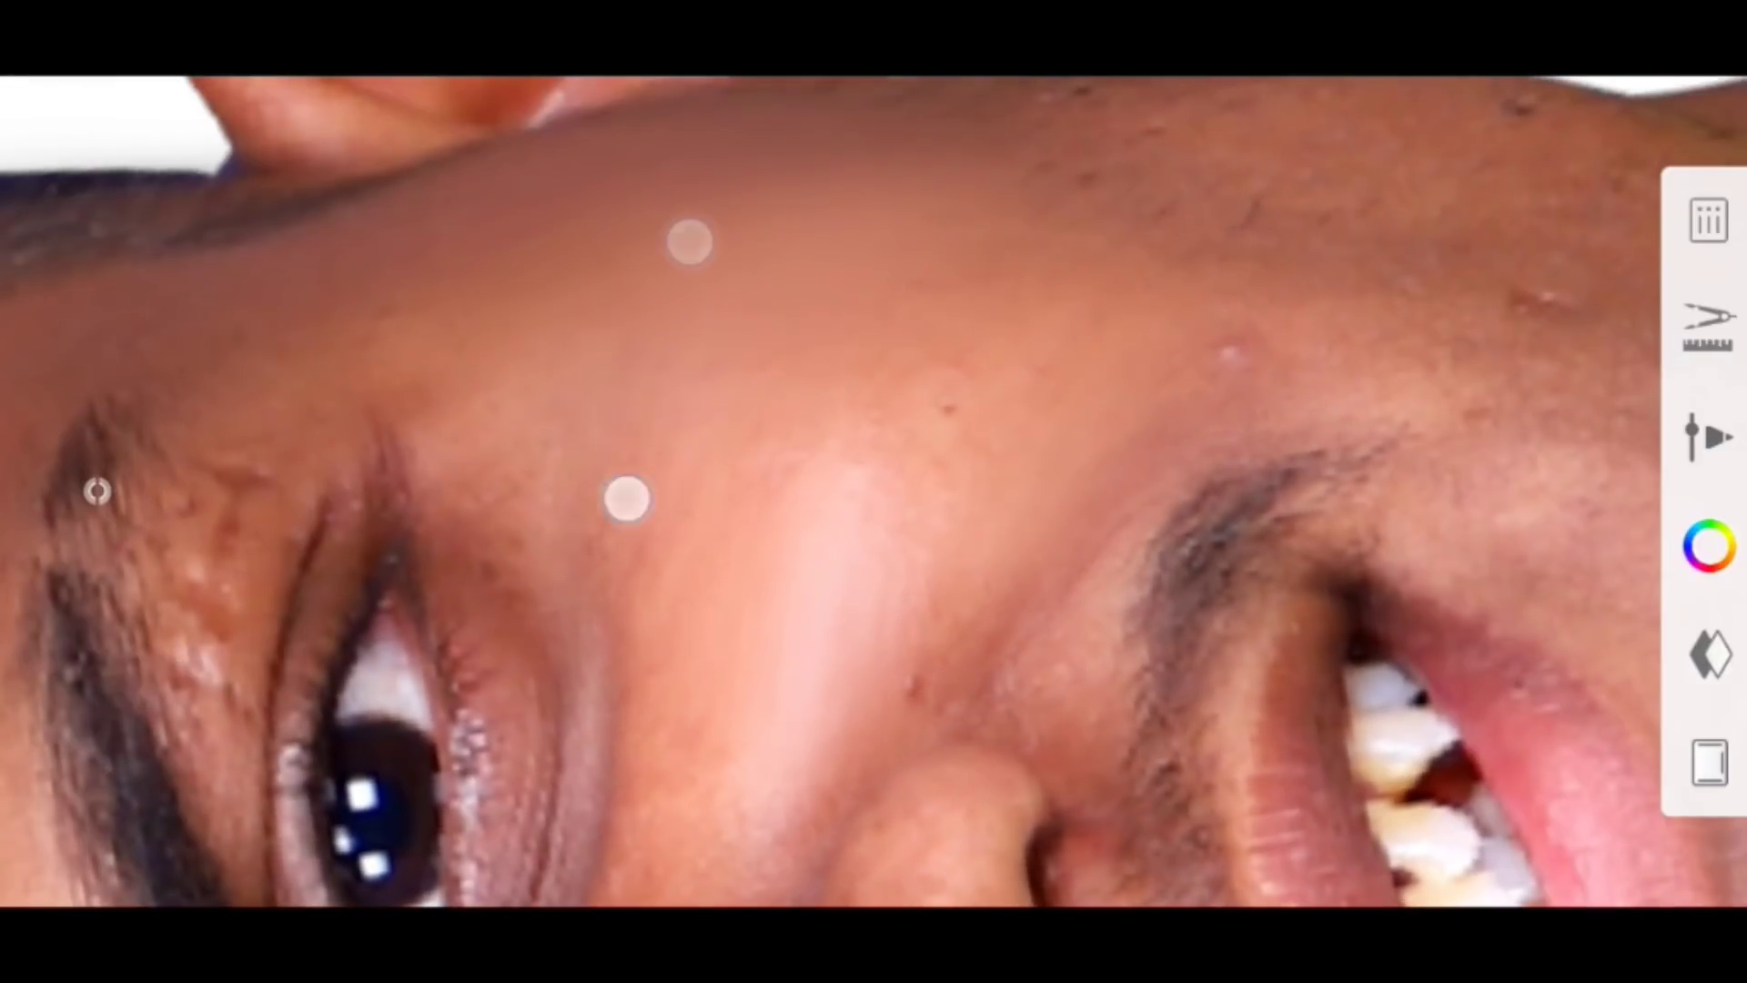
scroll(811, 369, down, 2)
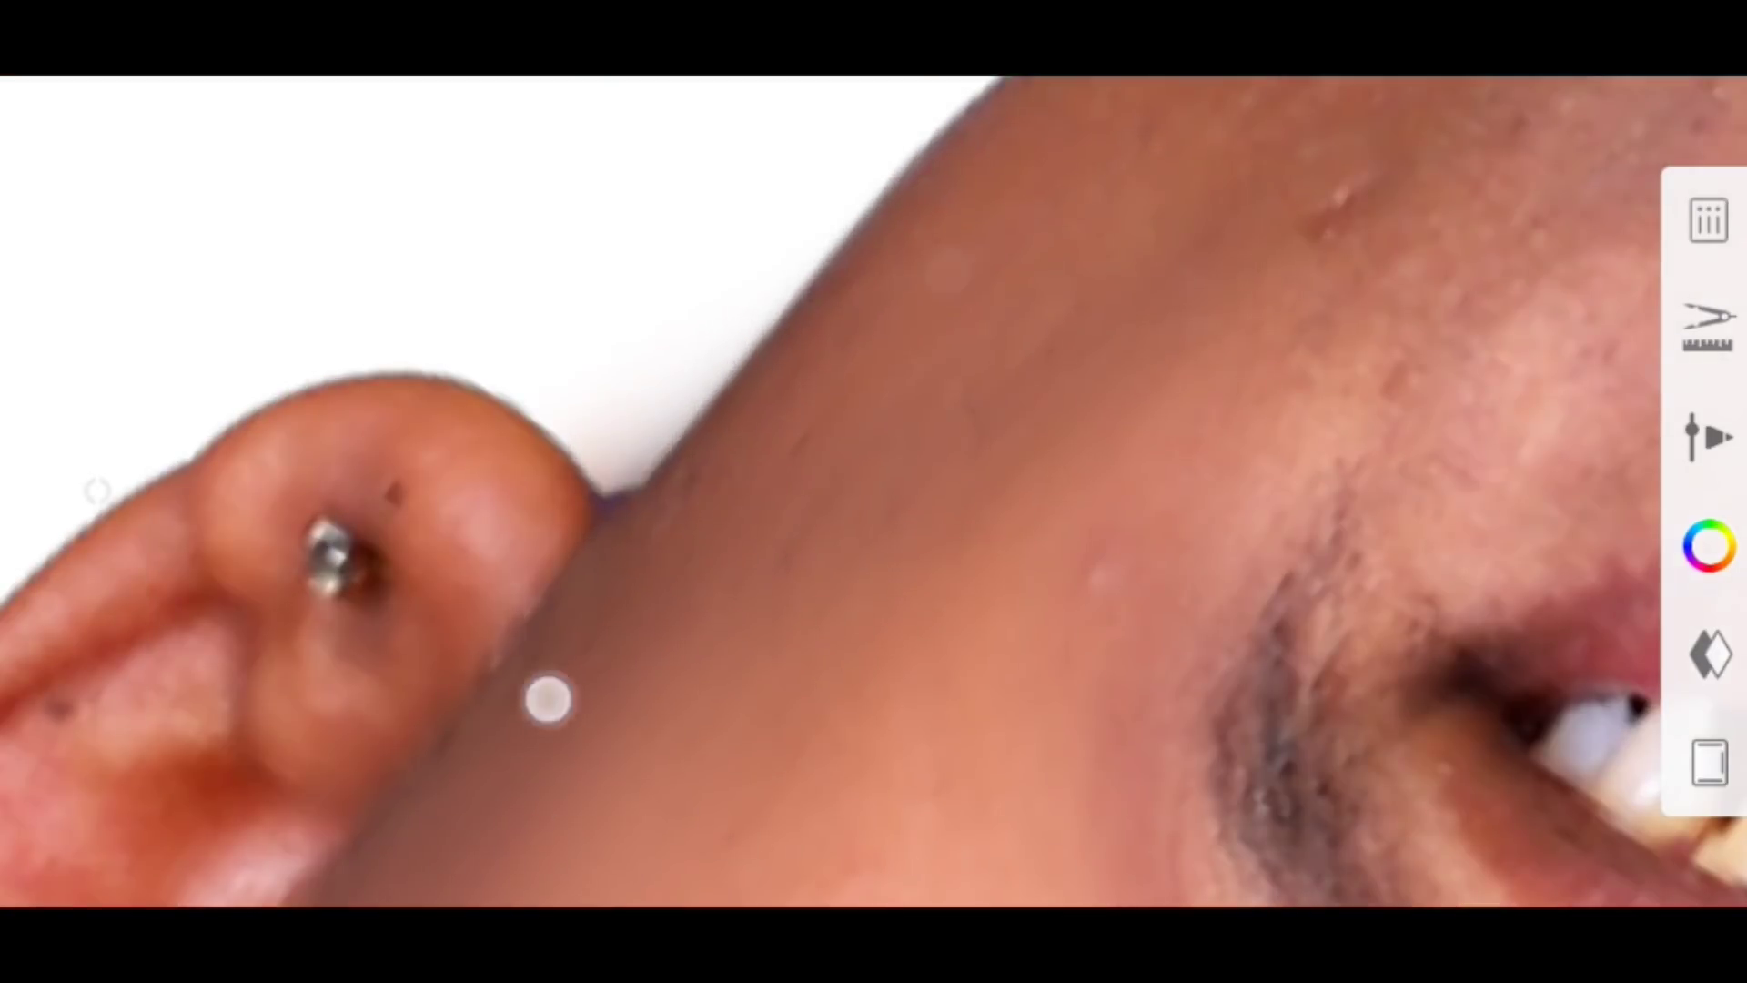
scroll(628, 614, down, 1)
scroll(905, 622, up, 2)
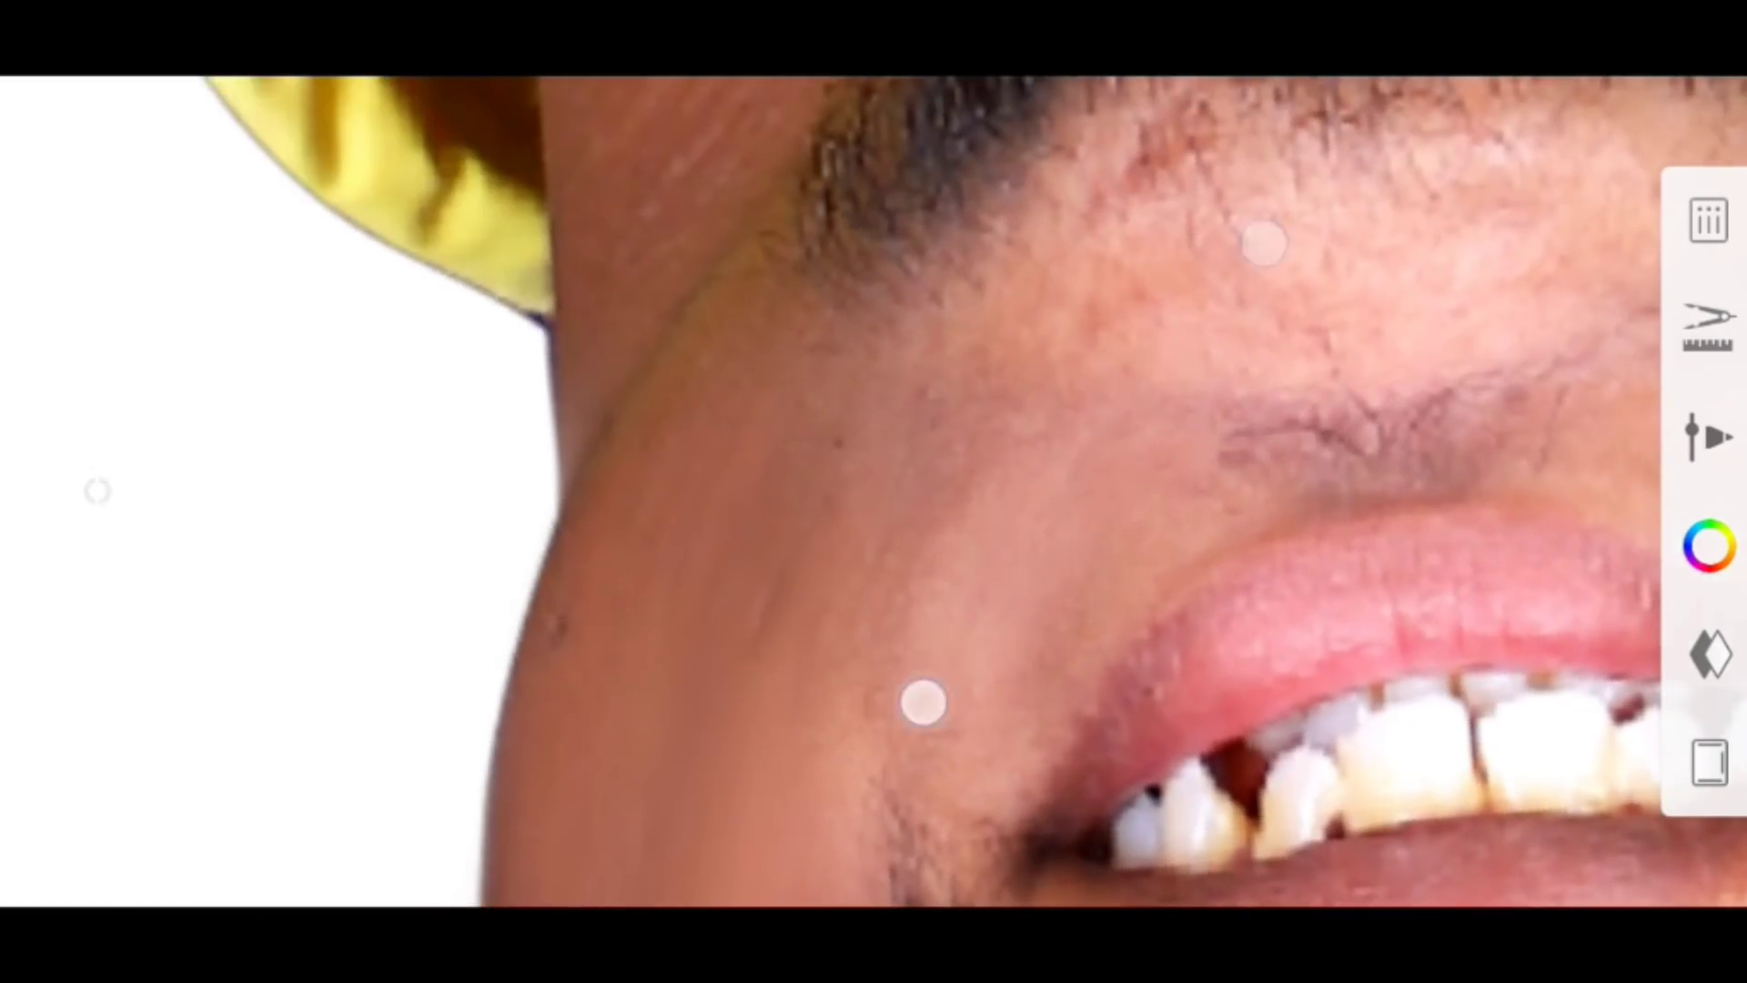
scroll(1092, 473, up, 2)
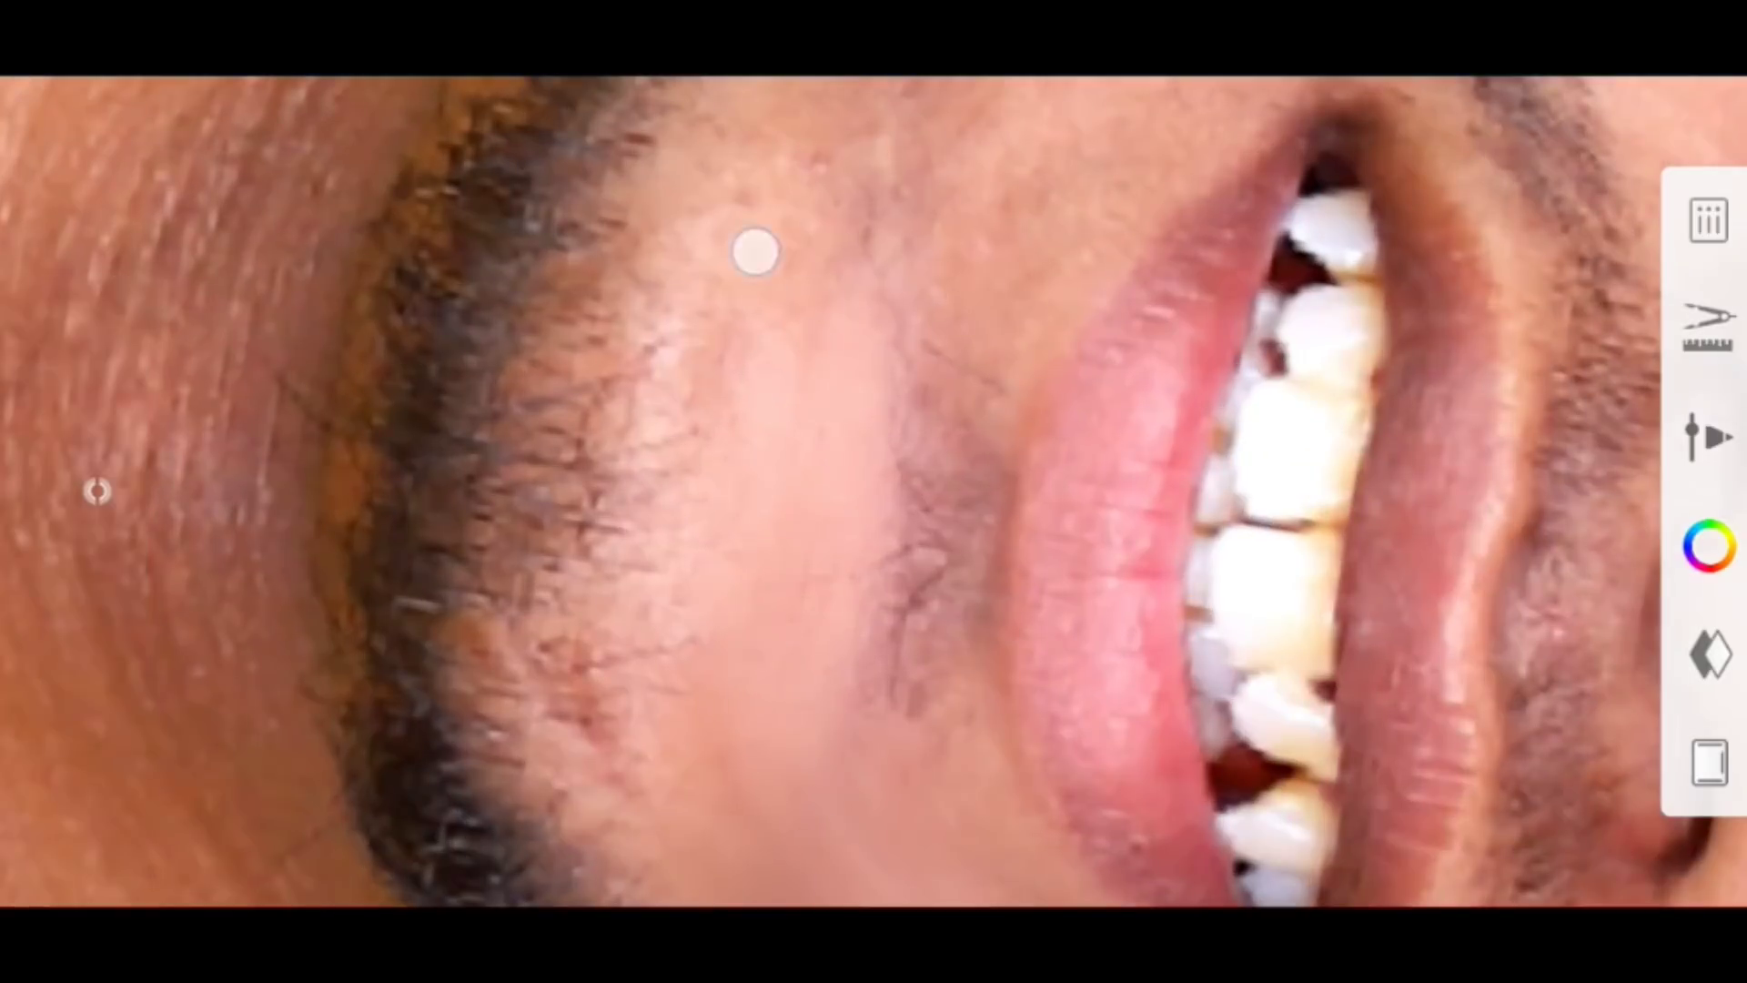
scroll(577, 593, down, 2)
scroll(569, 662, down, 2)
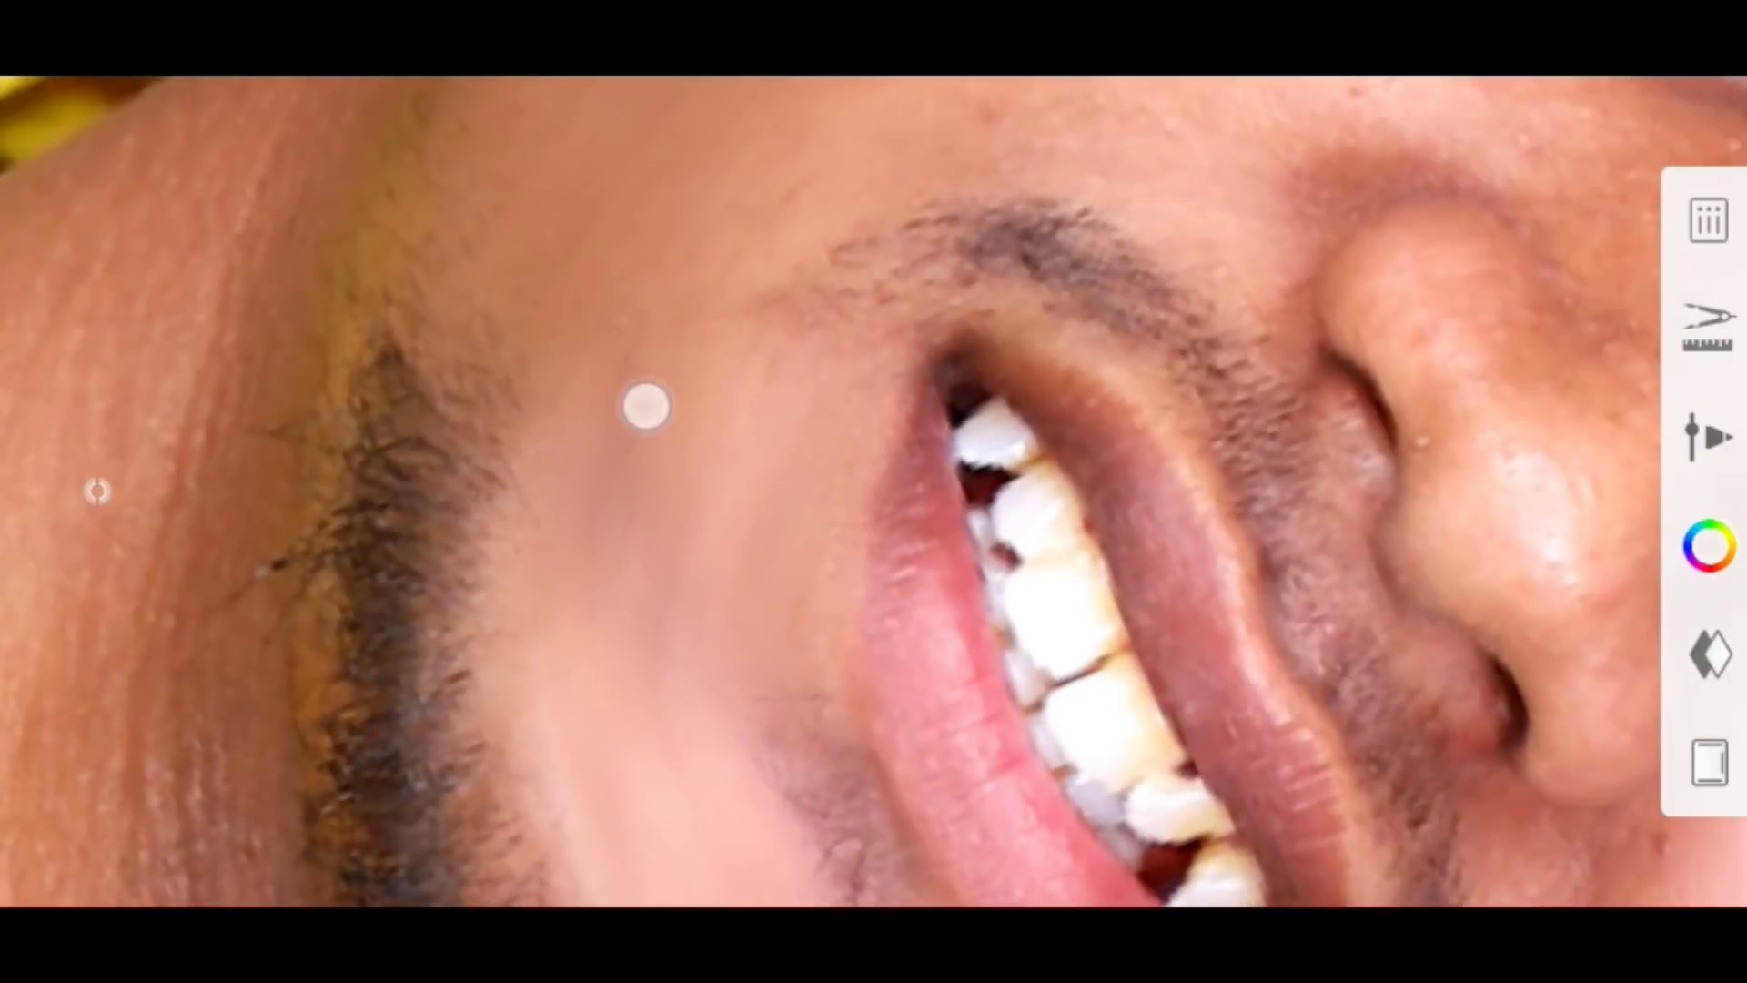
scroll(646, 404, down, 3)
scroll(692, 446, down, 3)
scroll(691, 445, down, 1)
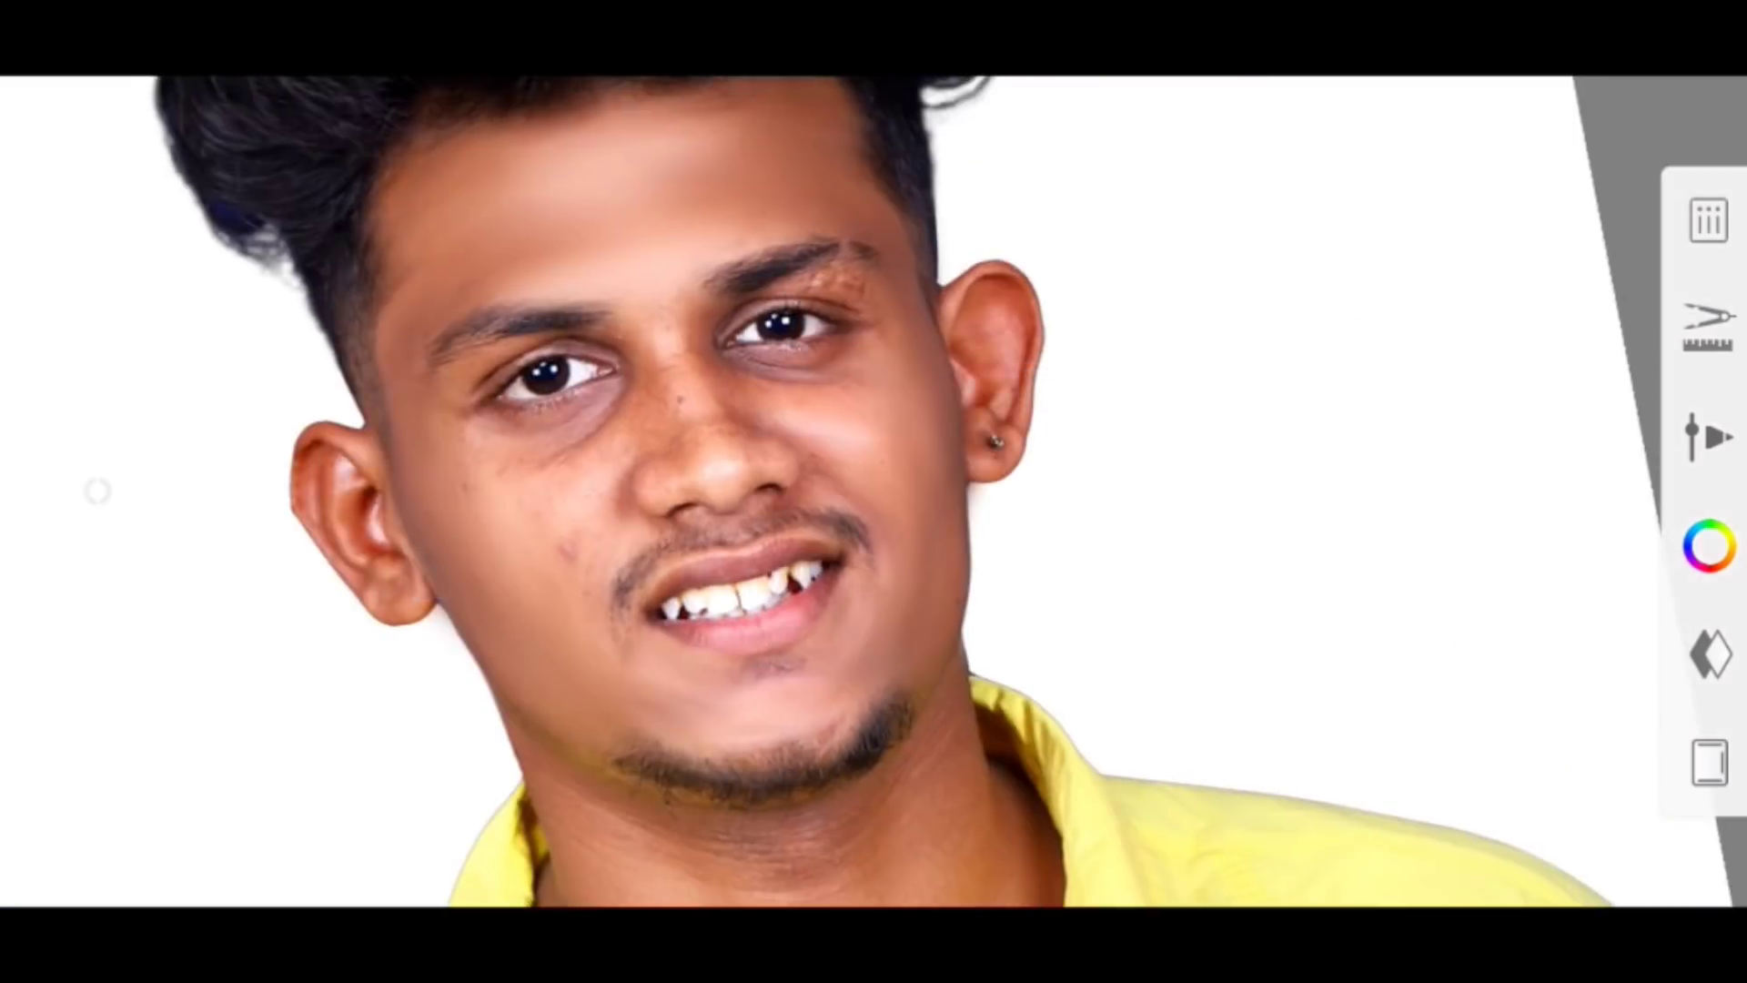
scroll(637, 545, up, 5)
scroll(744, 637, up, 2)
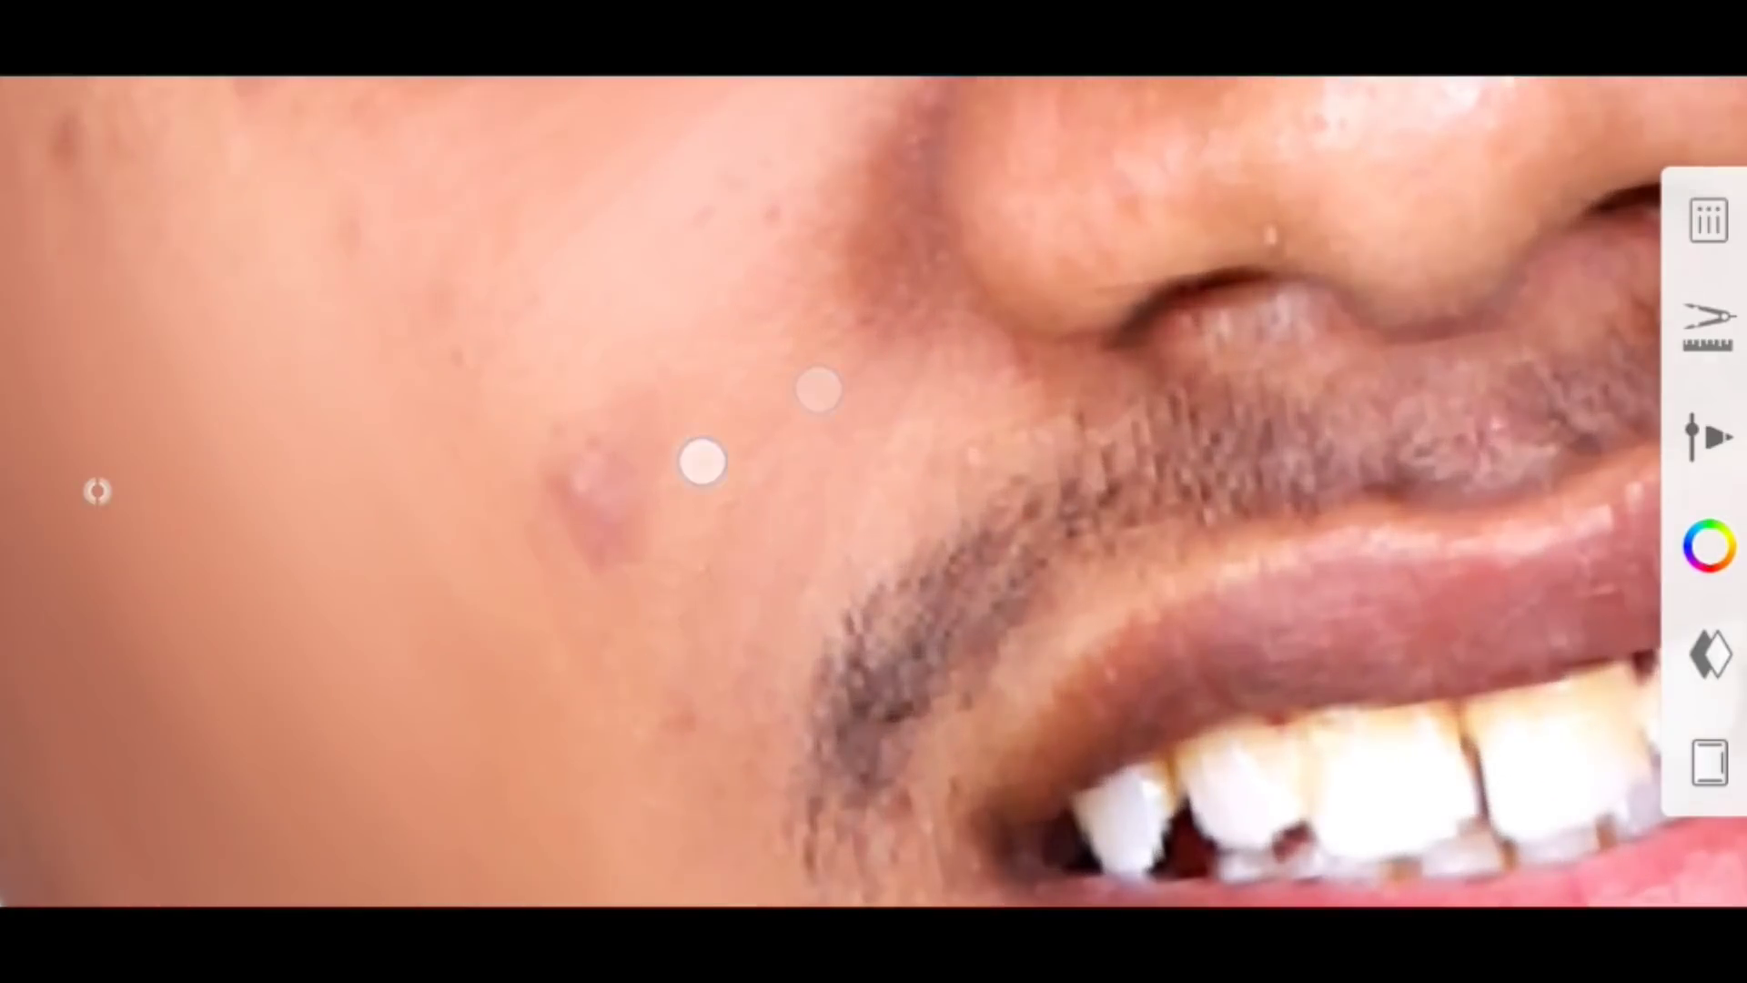
scroll(424, 346, down, 5)
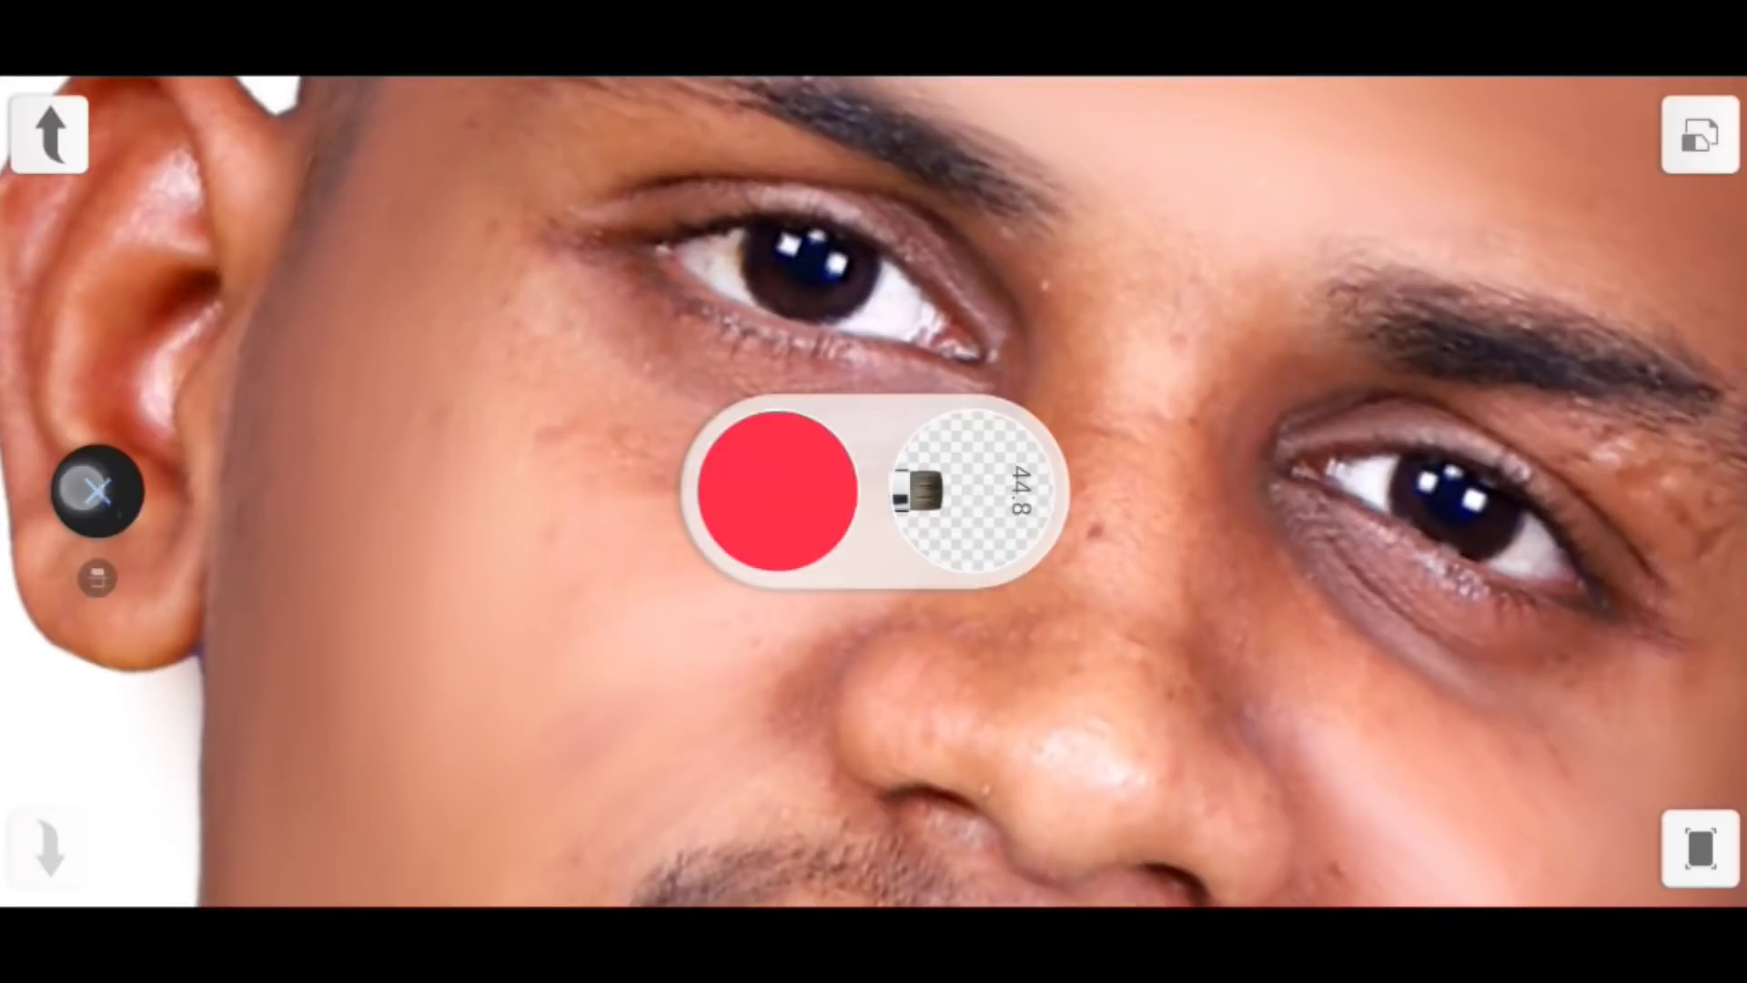
Smudge the skin around the nose into smooth, painted-looking strokes
scroll(758, 238, up, 5)
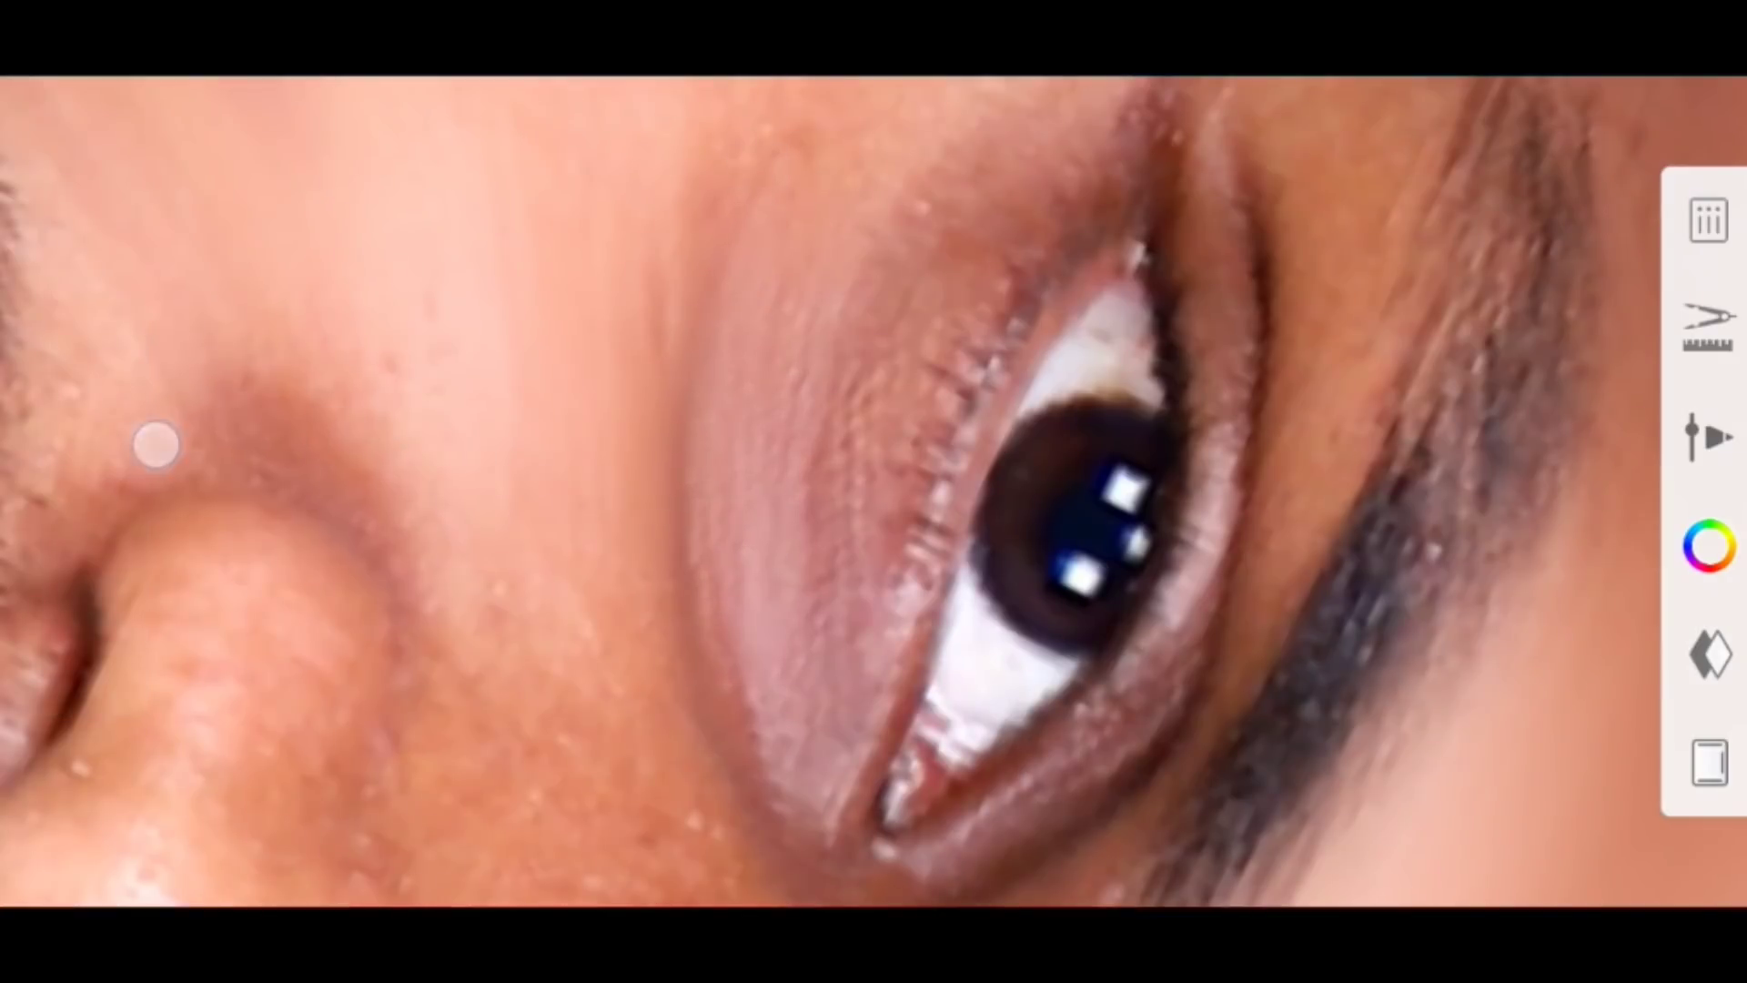
scroll(157, 444, down, 3)
scroll(516, 433, up, 3)
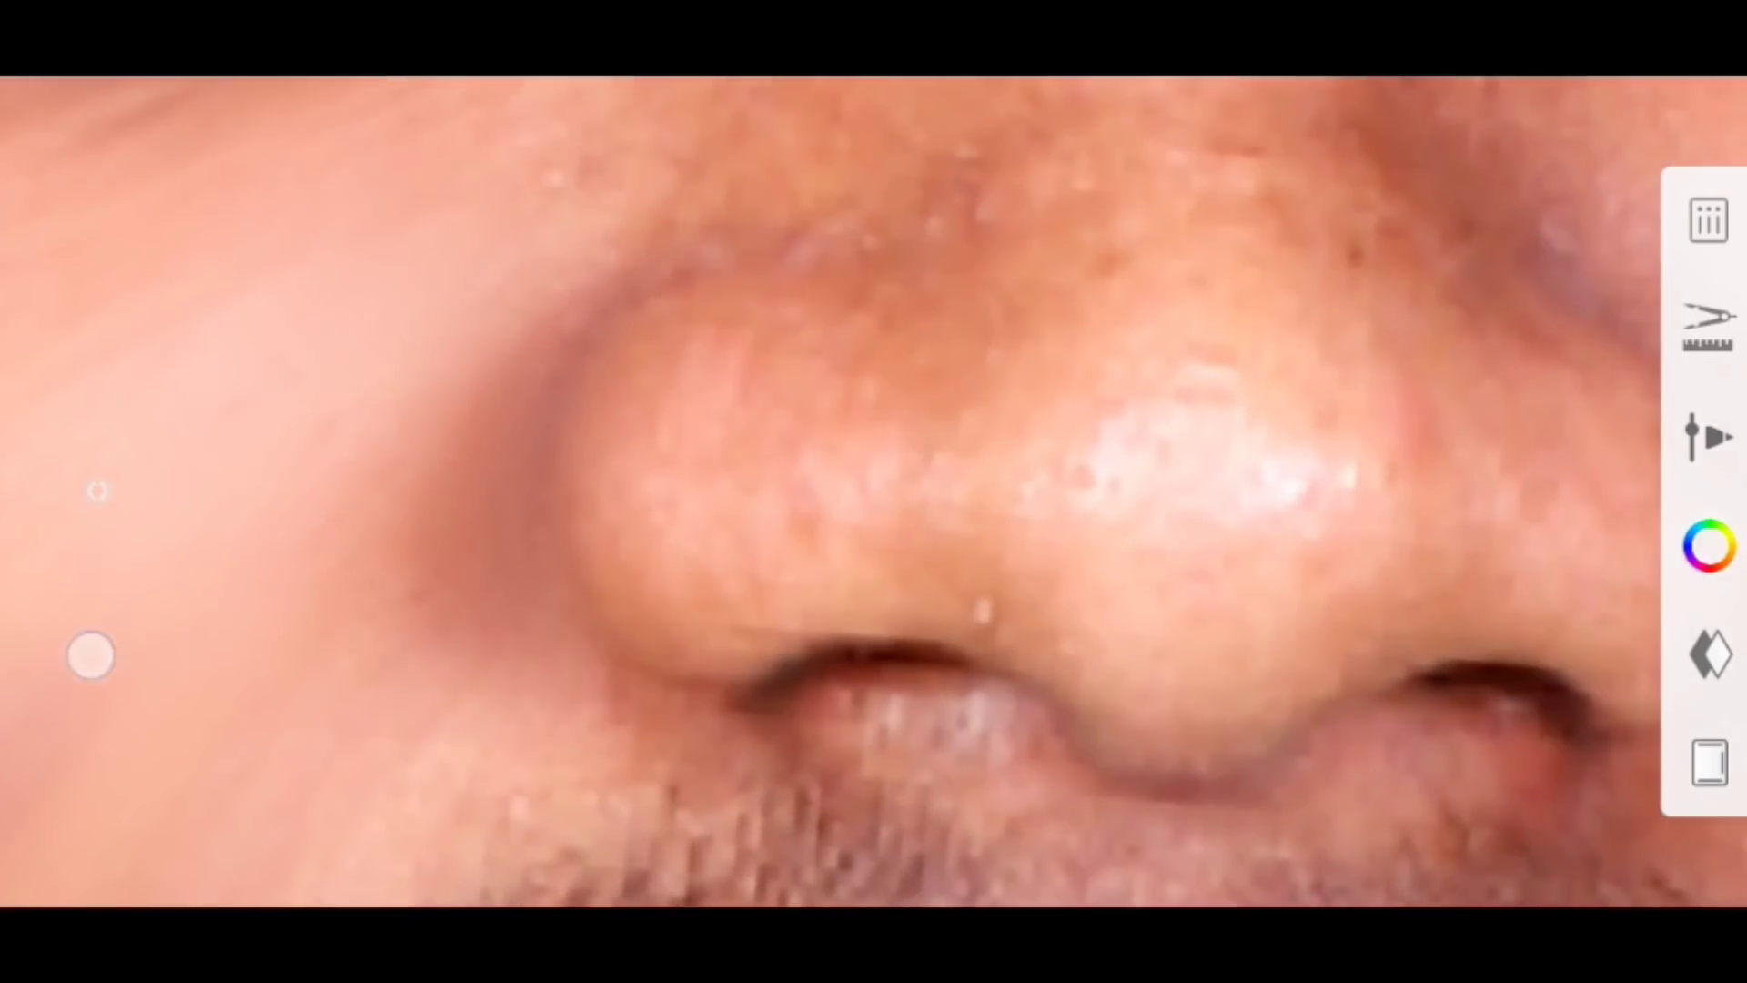
scroll(866, 343, down, 3)
scroll(905, 382, up, 4)
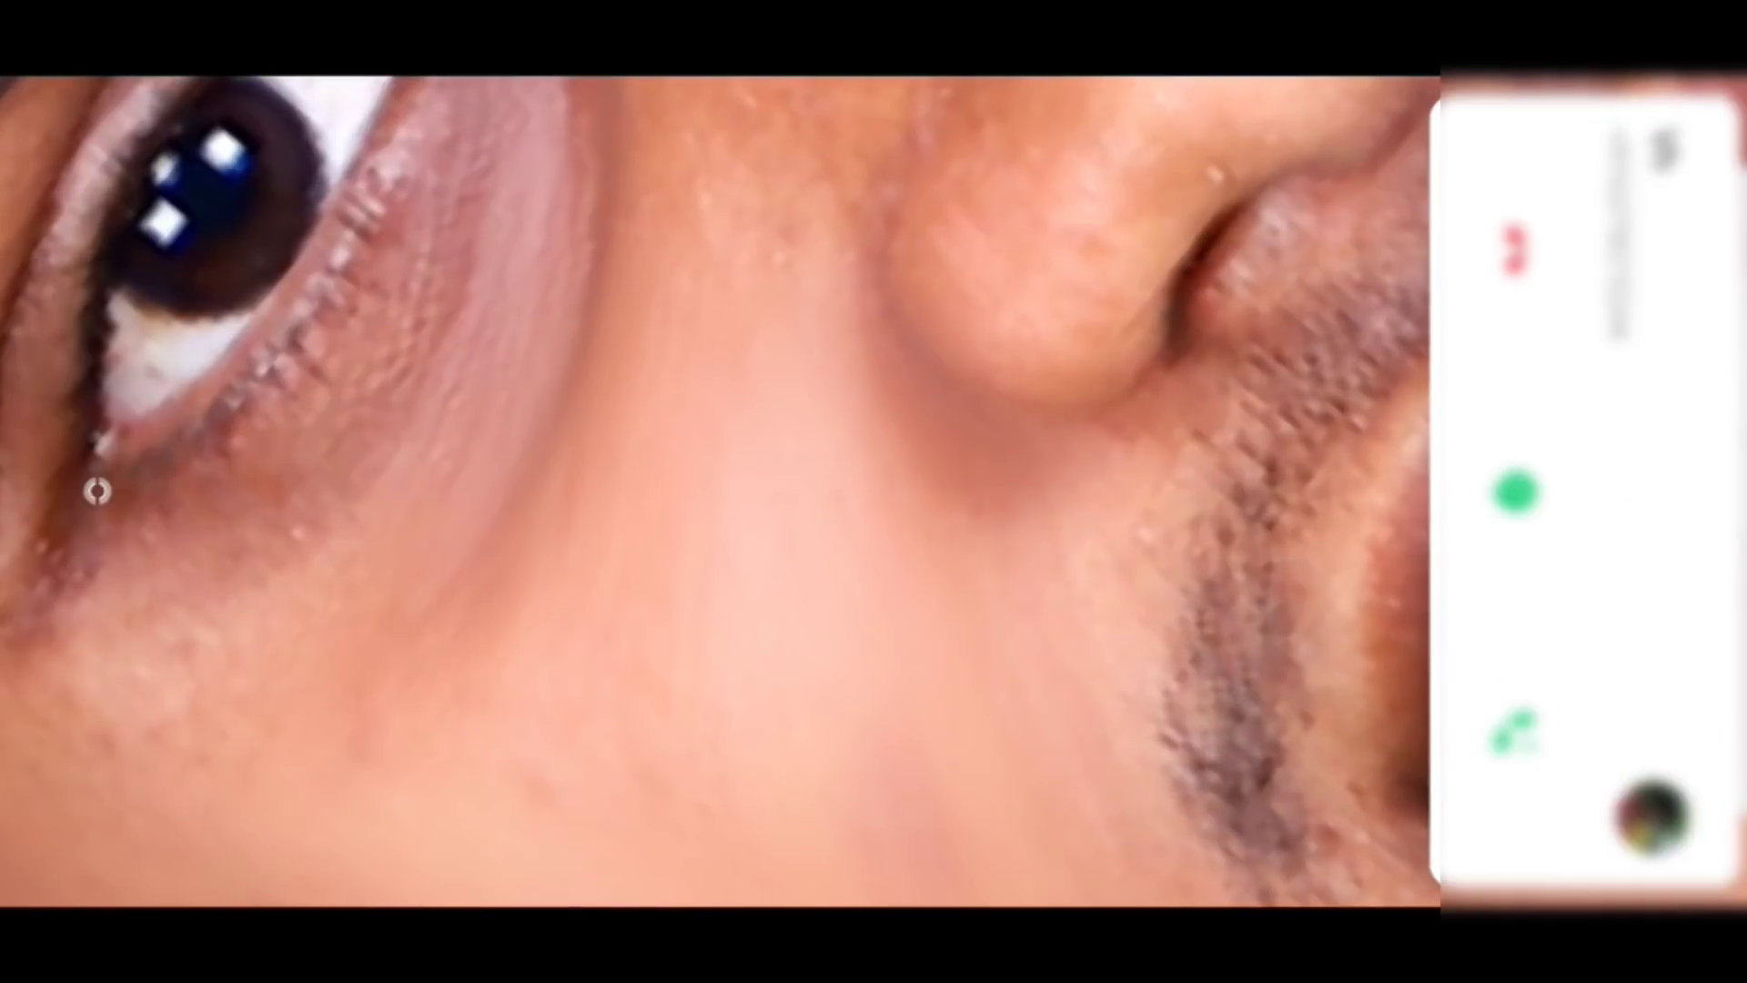
scroll(773, 628, up, 3)
scroll(527, 506, up, 1)
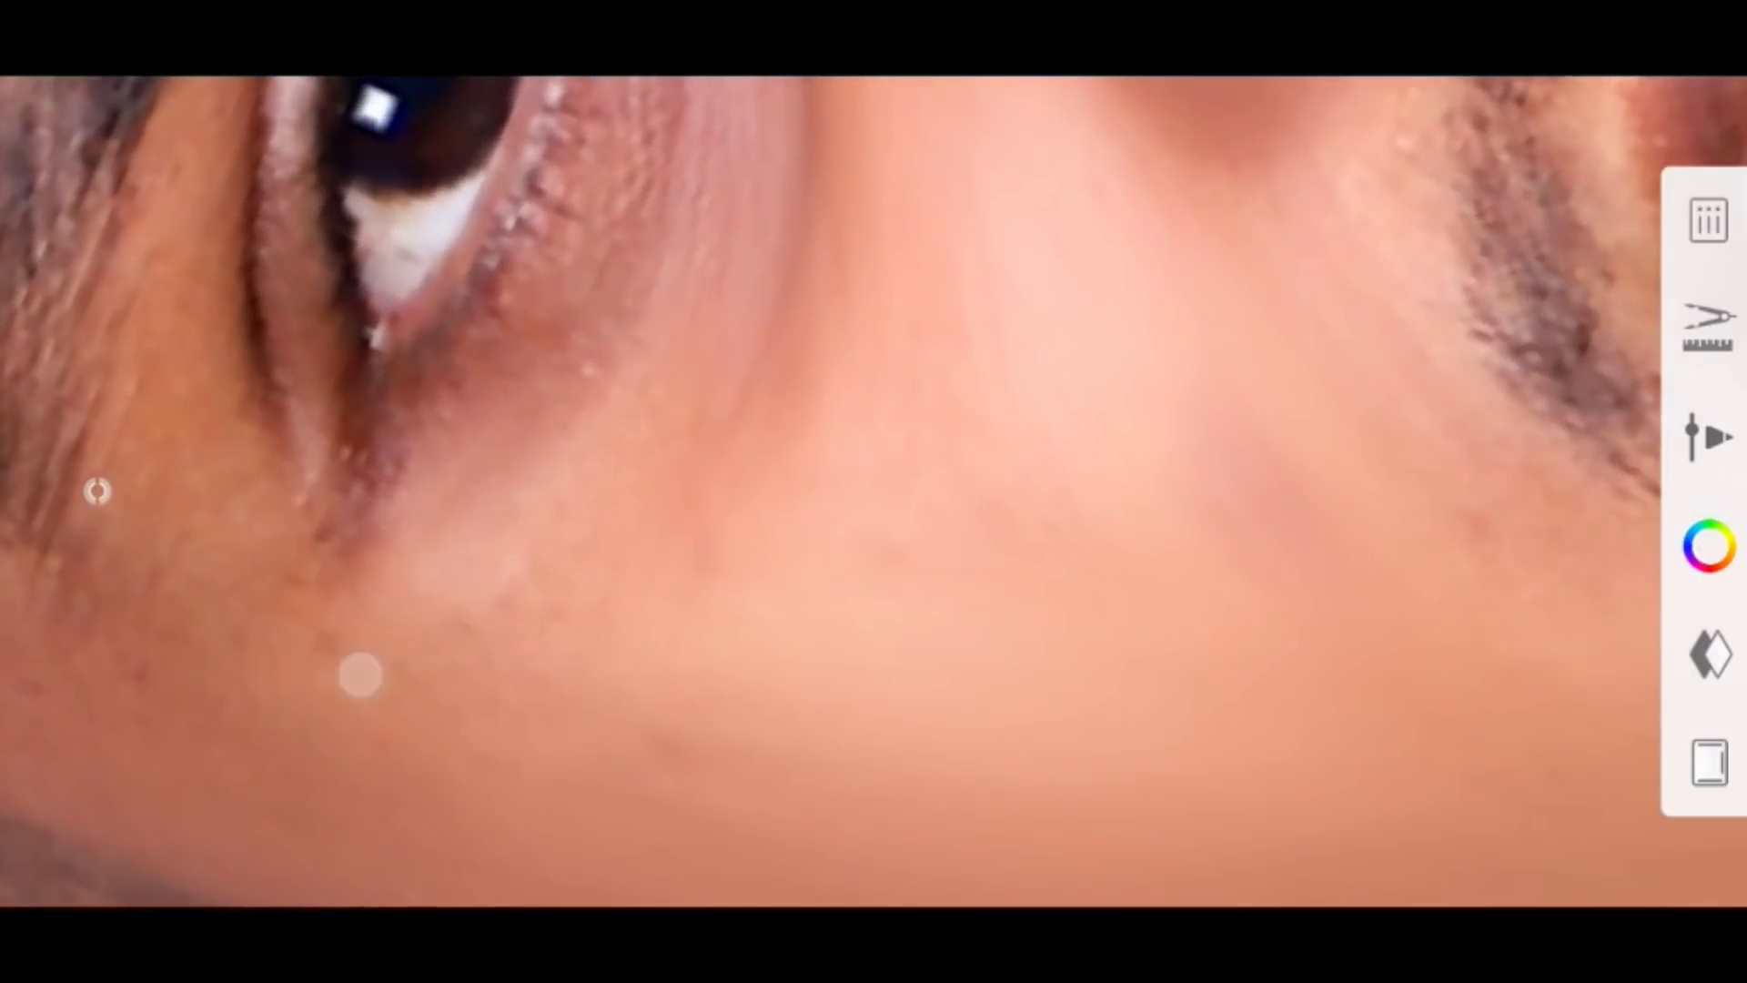
scroll(428, 598, down, 3)
scroll(545, 455, up, 3)
scroll(694, 382, up, 2)
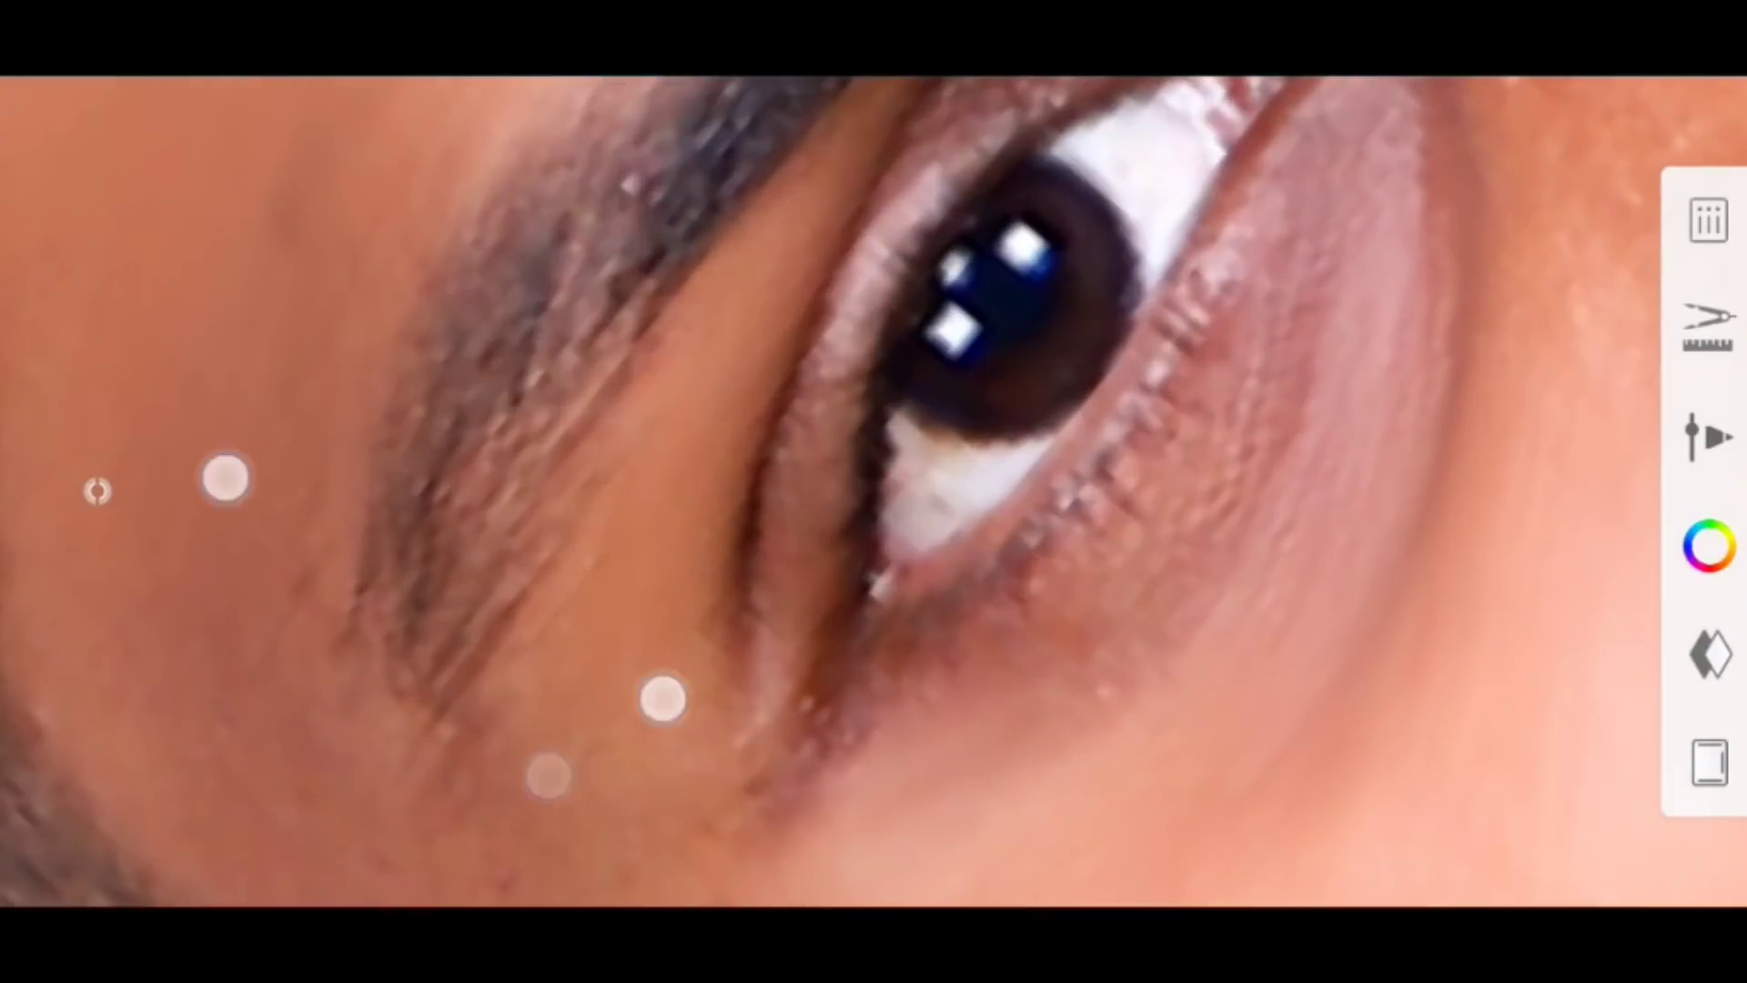
scroll(444, 586, down, 3)
scroll(526, 599, up, 2)
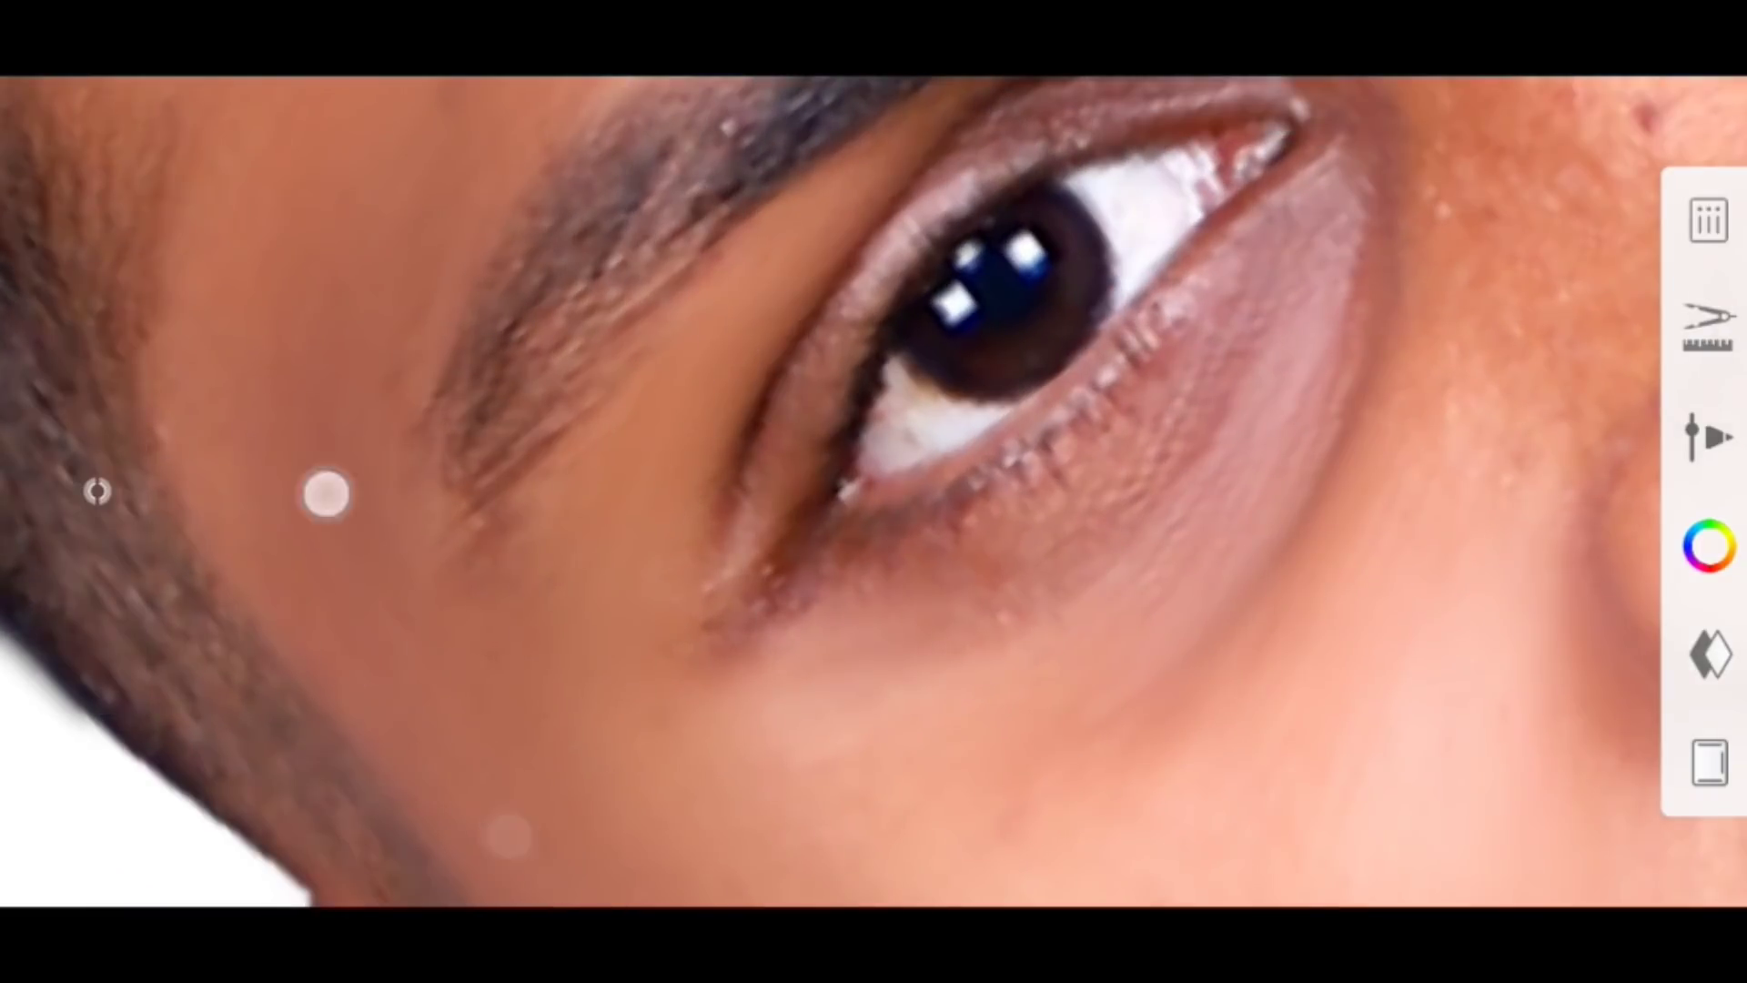
scroll(326, 494, down, 2)
scroll(525, 608, down, 3)
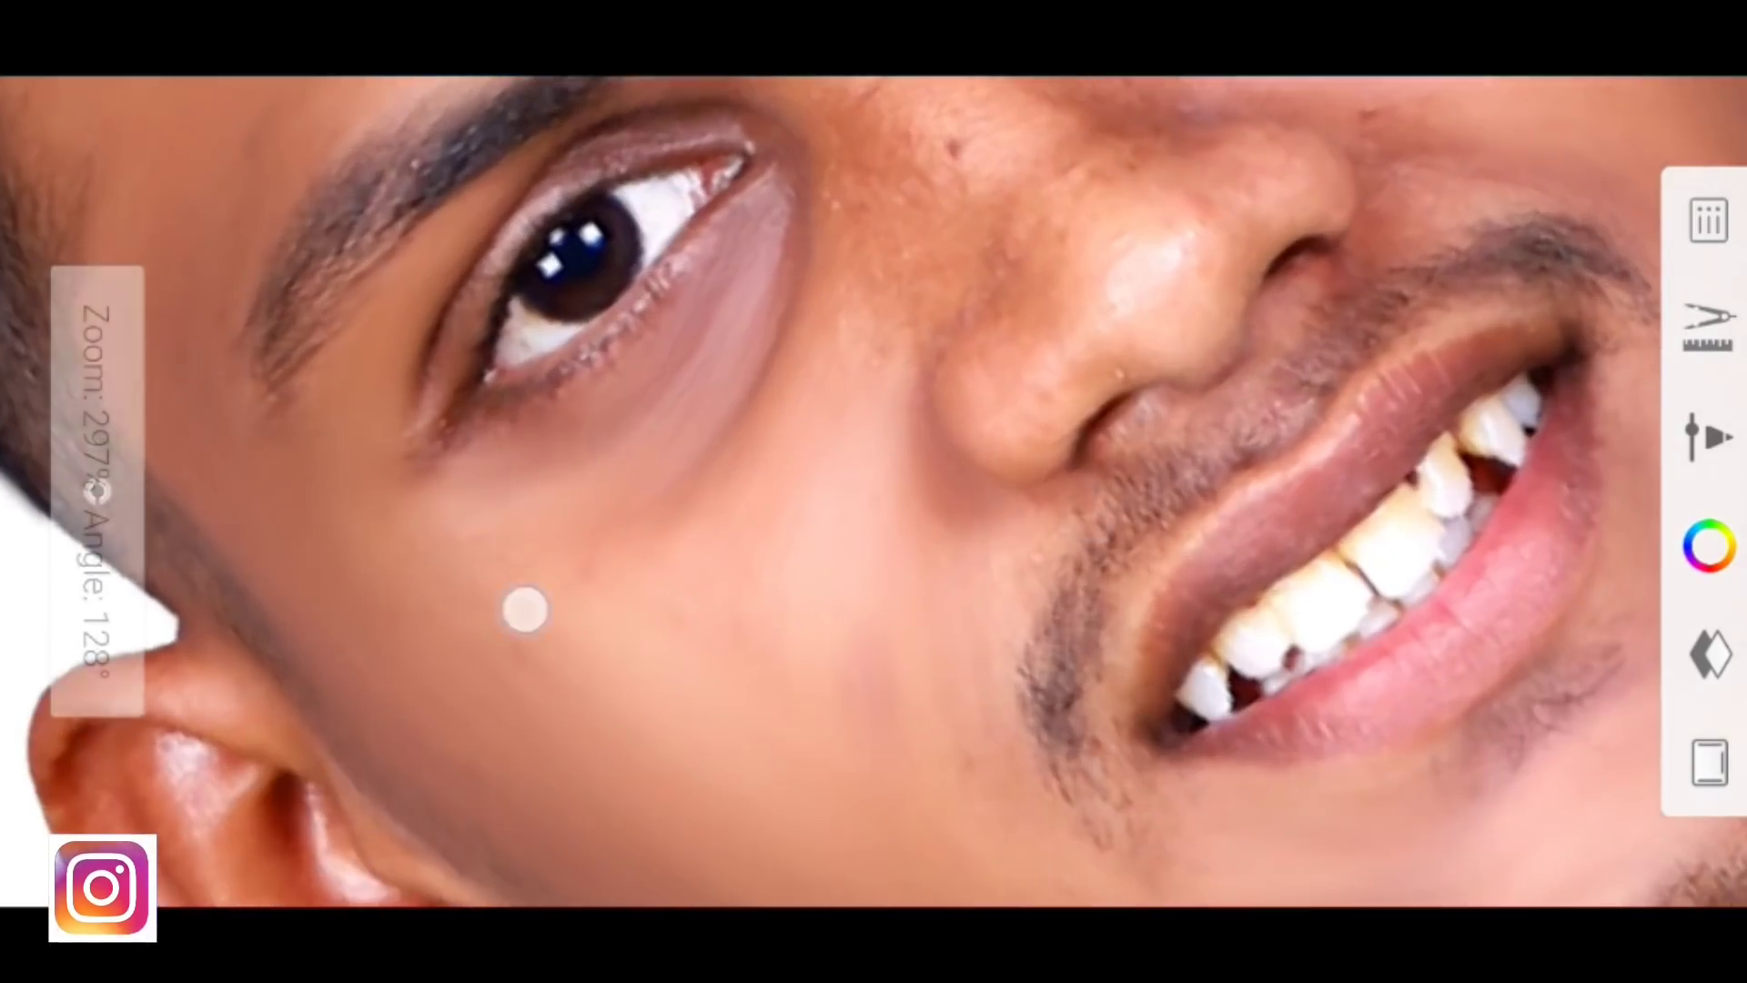
scroll(525, 609, down, 1)
scroll(394, 644, up, 3)
scroll(546, 455, down, 2)
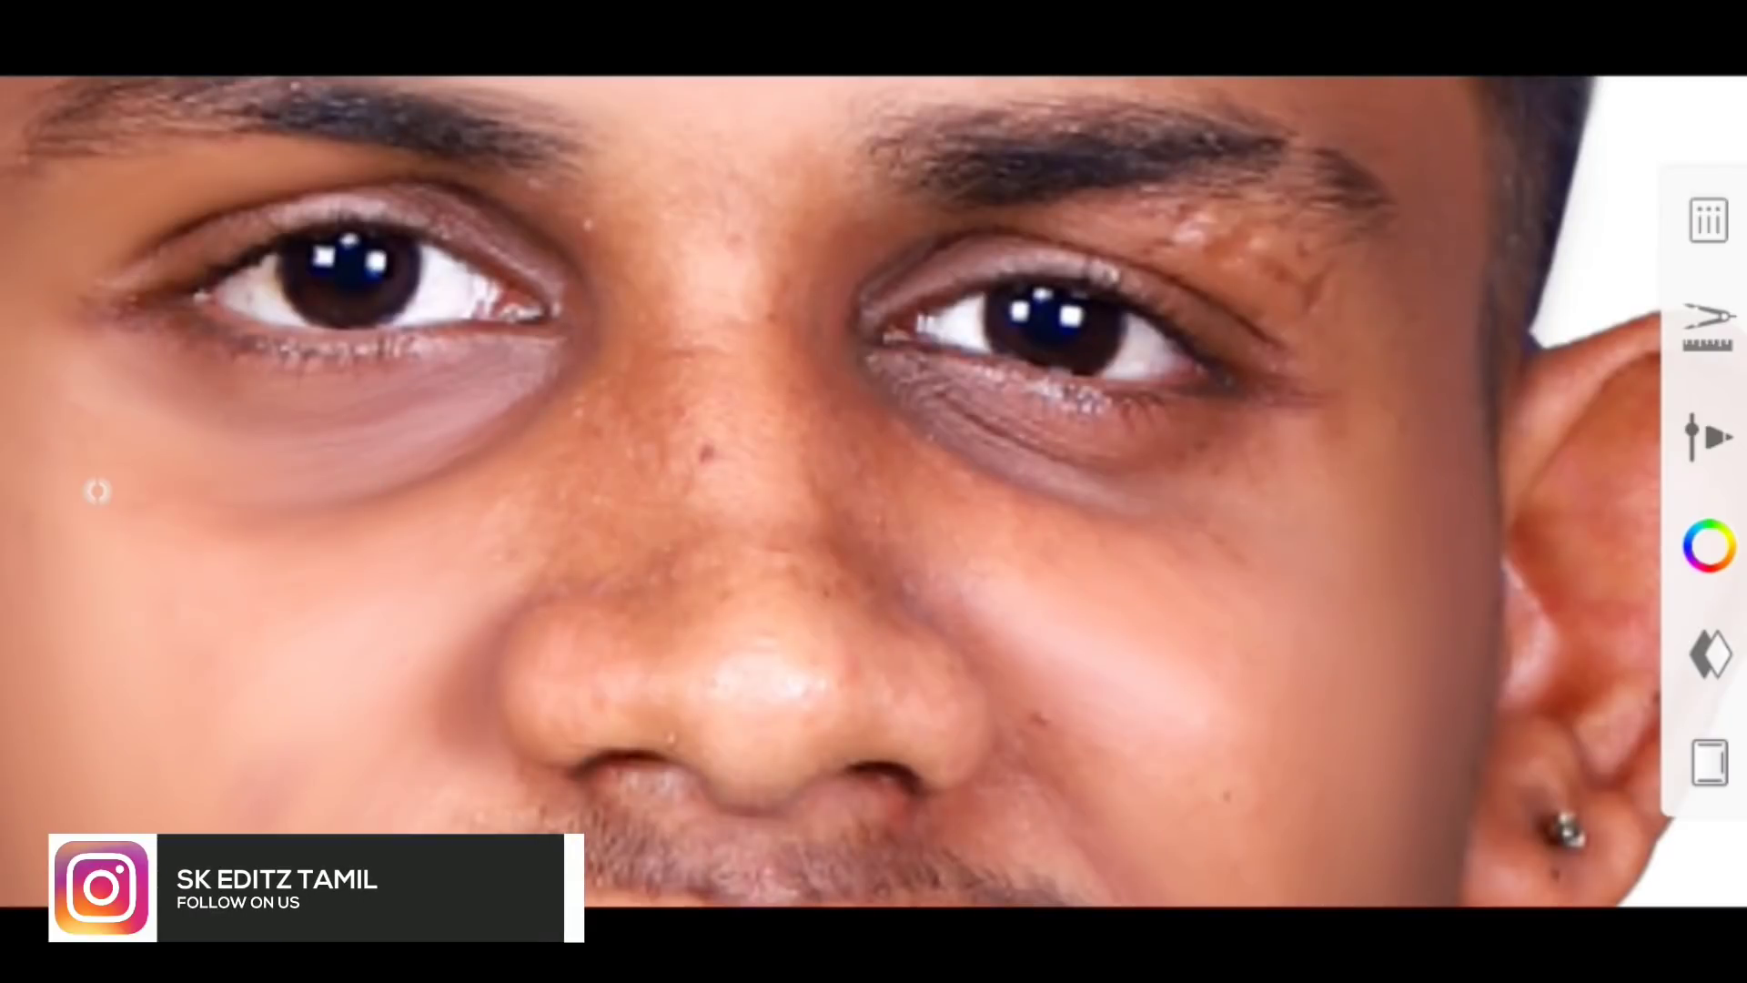
scroll(782, 509, up, 1)
scroll(891, 535, up, 3)
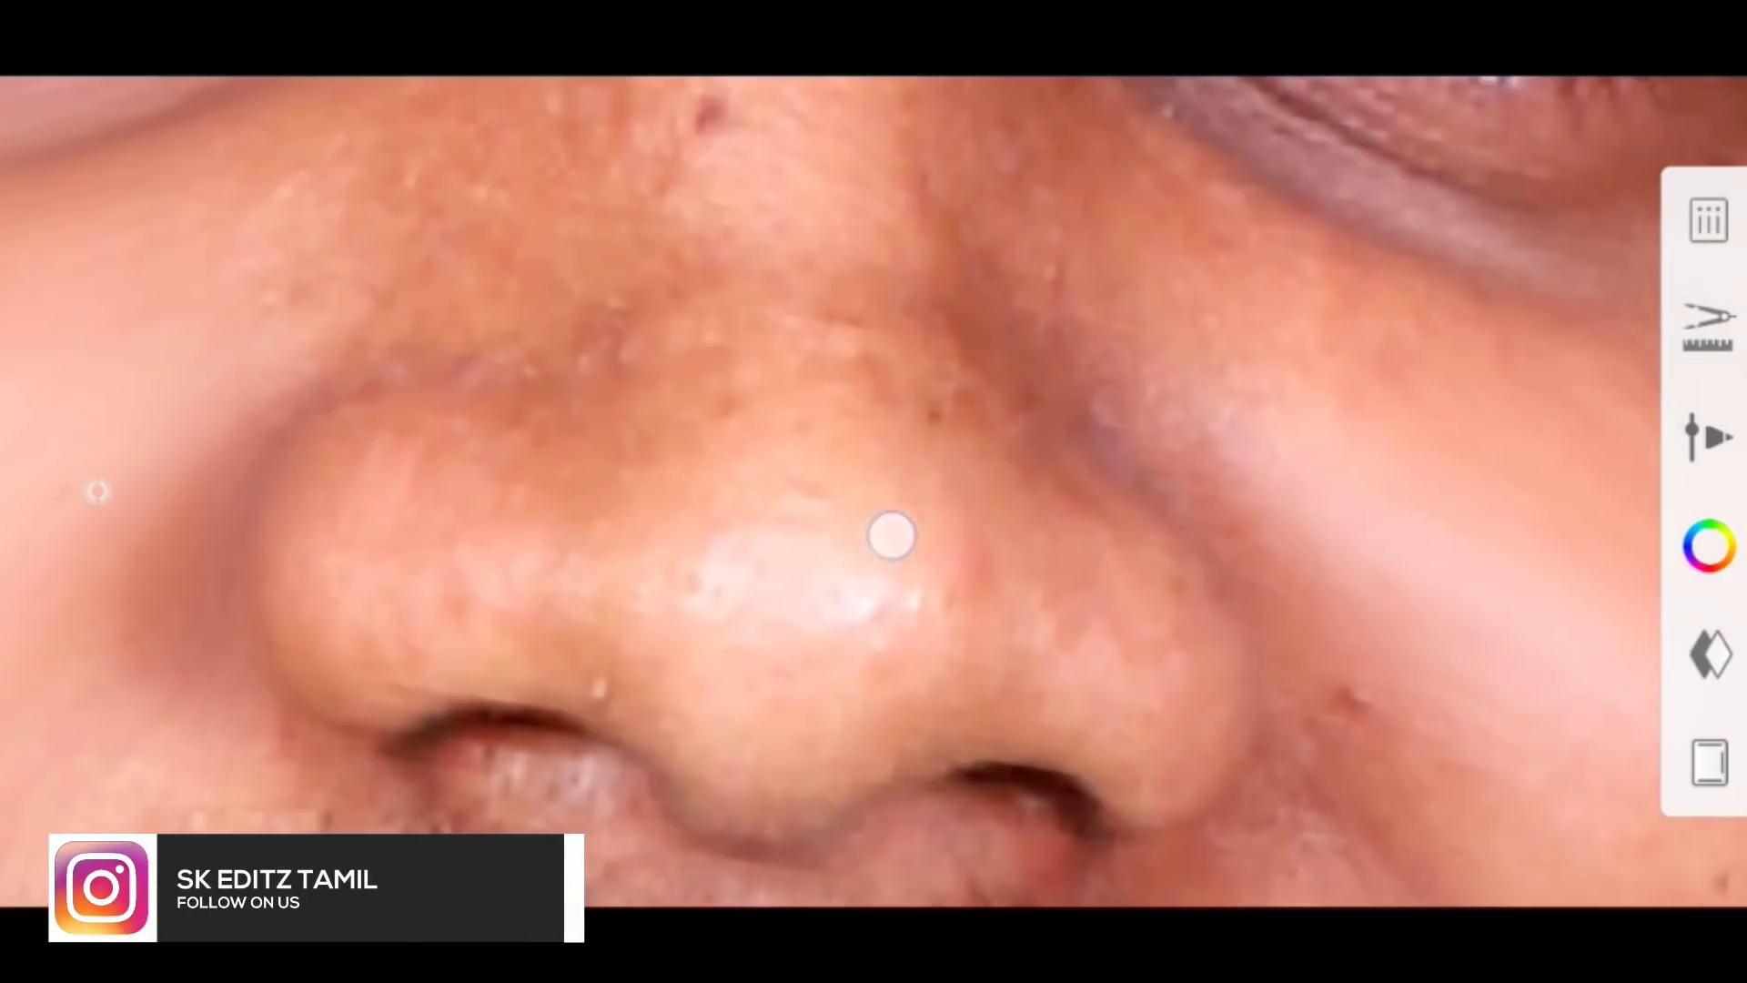
scroll(874, 491, down, 3)
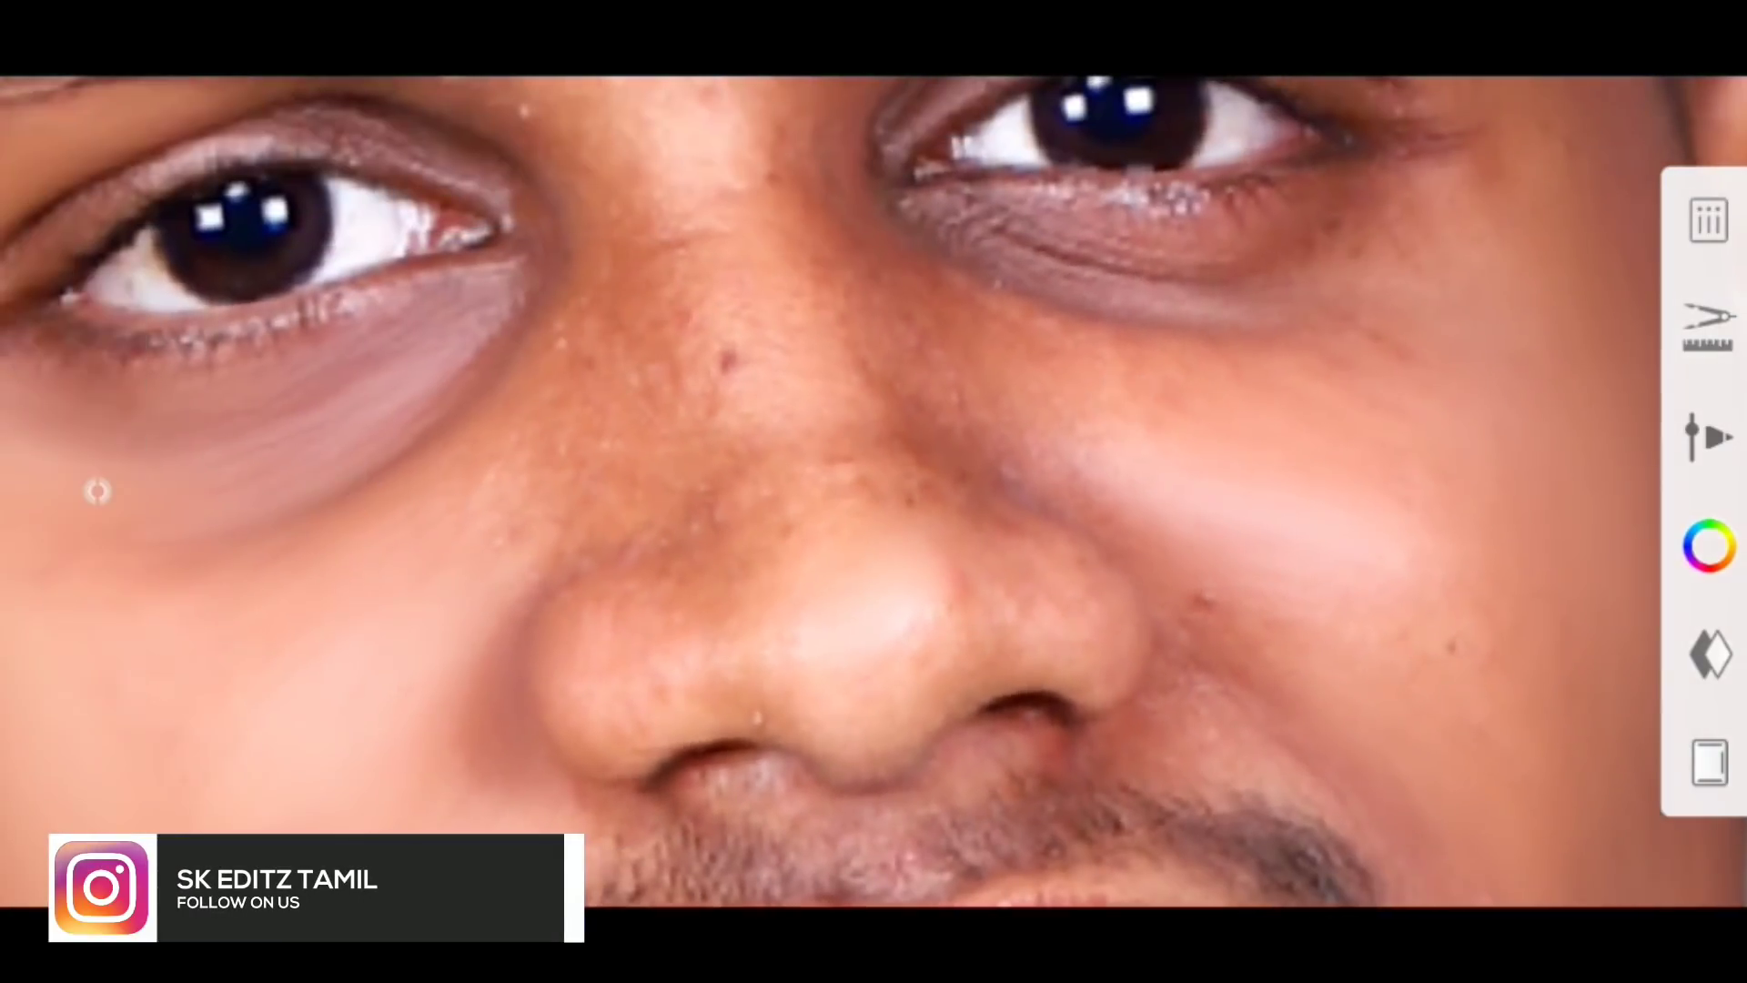
scroll(670, 686, up, 2)
scroll(1069, 590, up, 2)
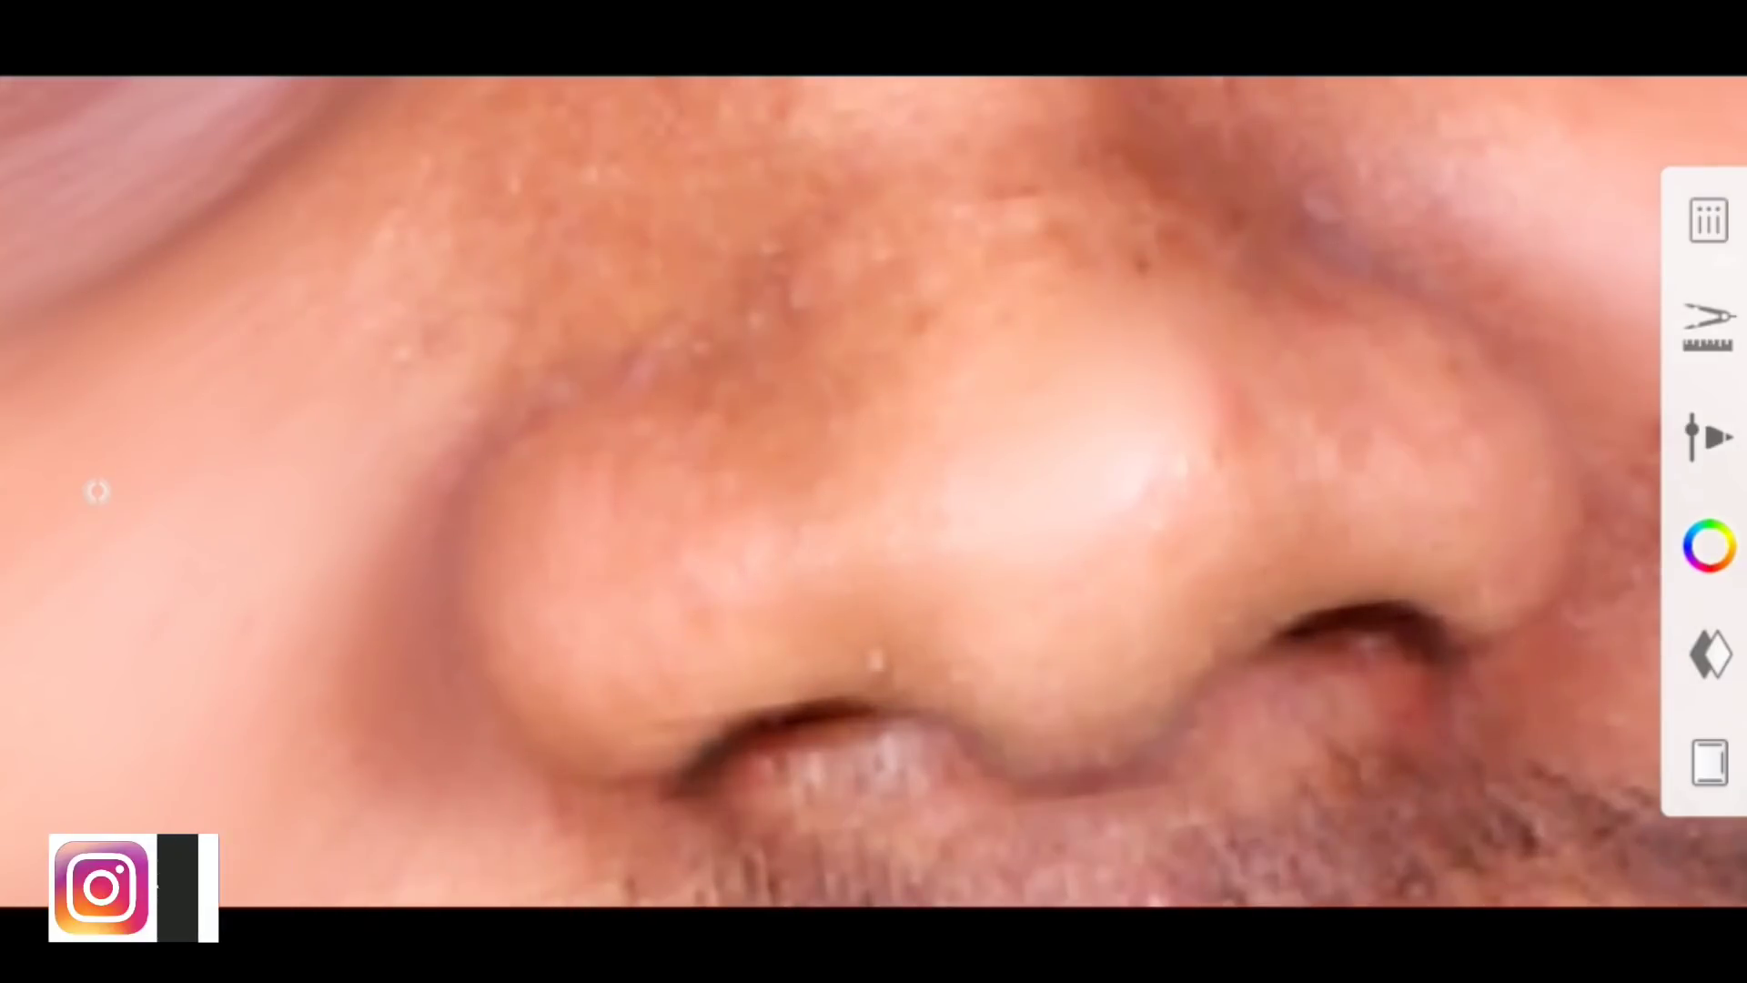
scroll(800, 585, up, 2)
scroll(1151, 534, down, 2)
scroll(855, 558, down, 2)
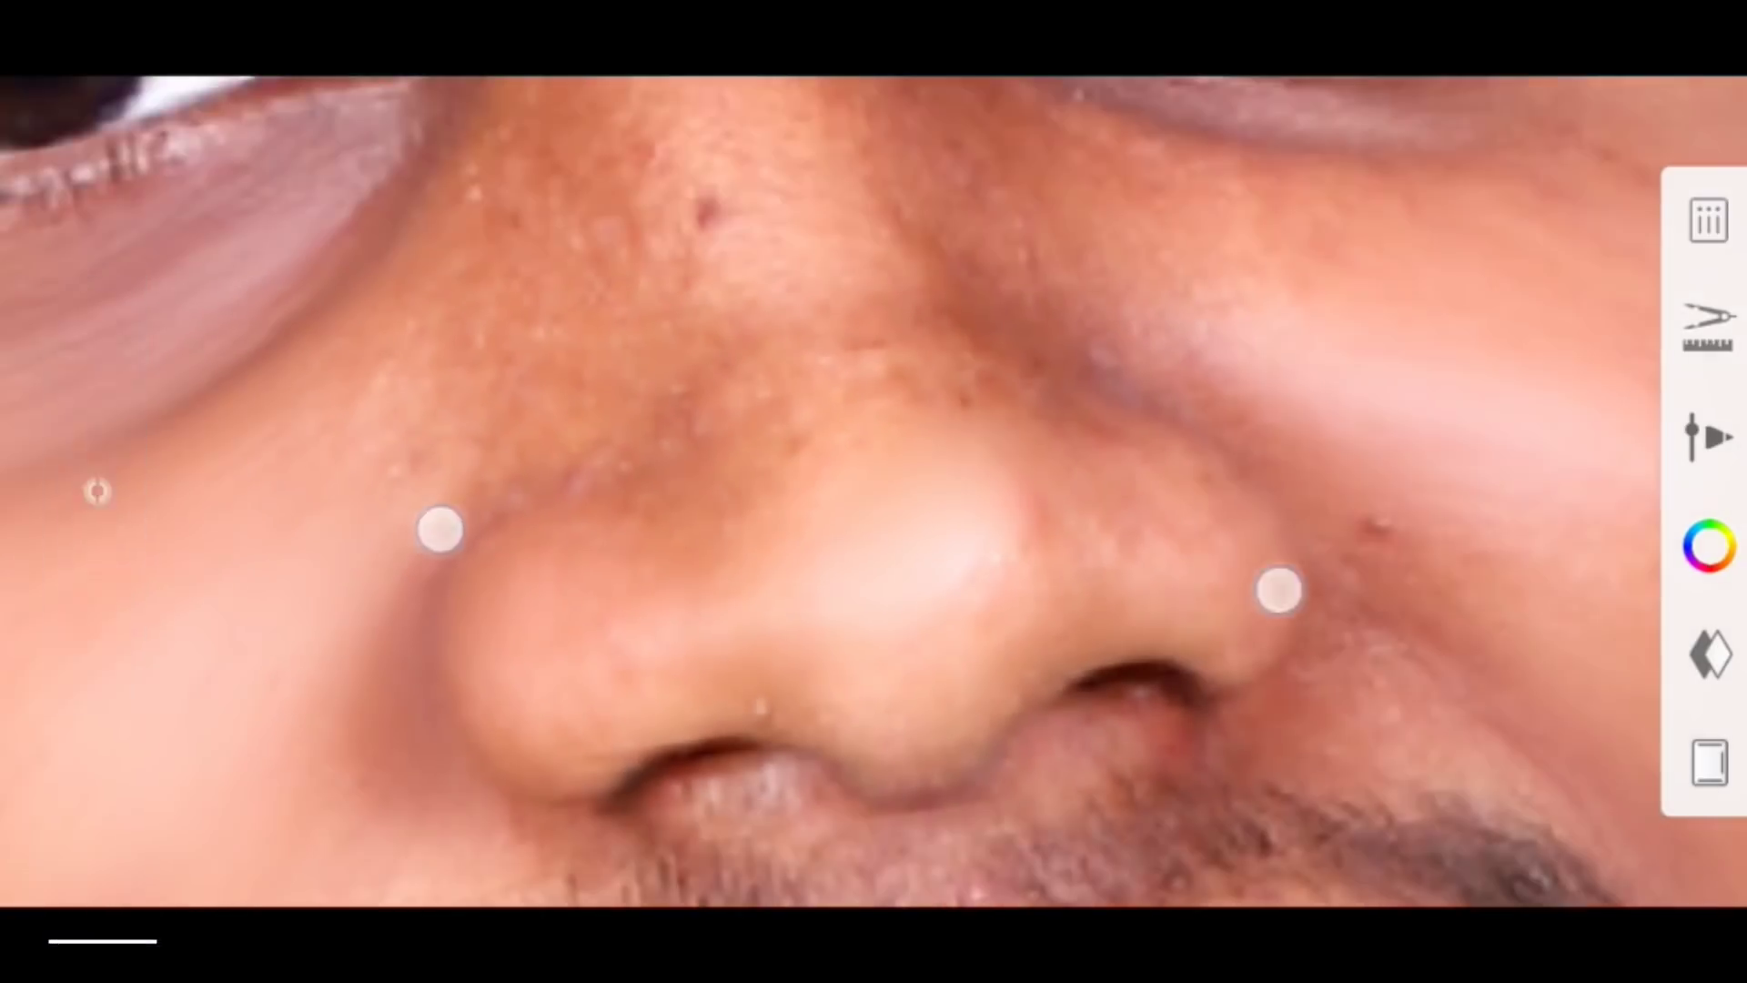
scroll(797, 748, up, 2)
Blend the skin under the eye, moving the view from the nose to the eye and cheek
mouse_move(1288, 400)
mouse_down()
mouse_move(871, 467)
mouse_move(809, 227)
mouse_up()
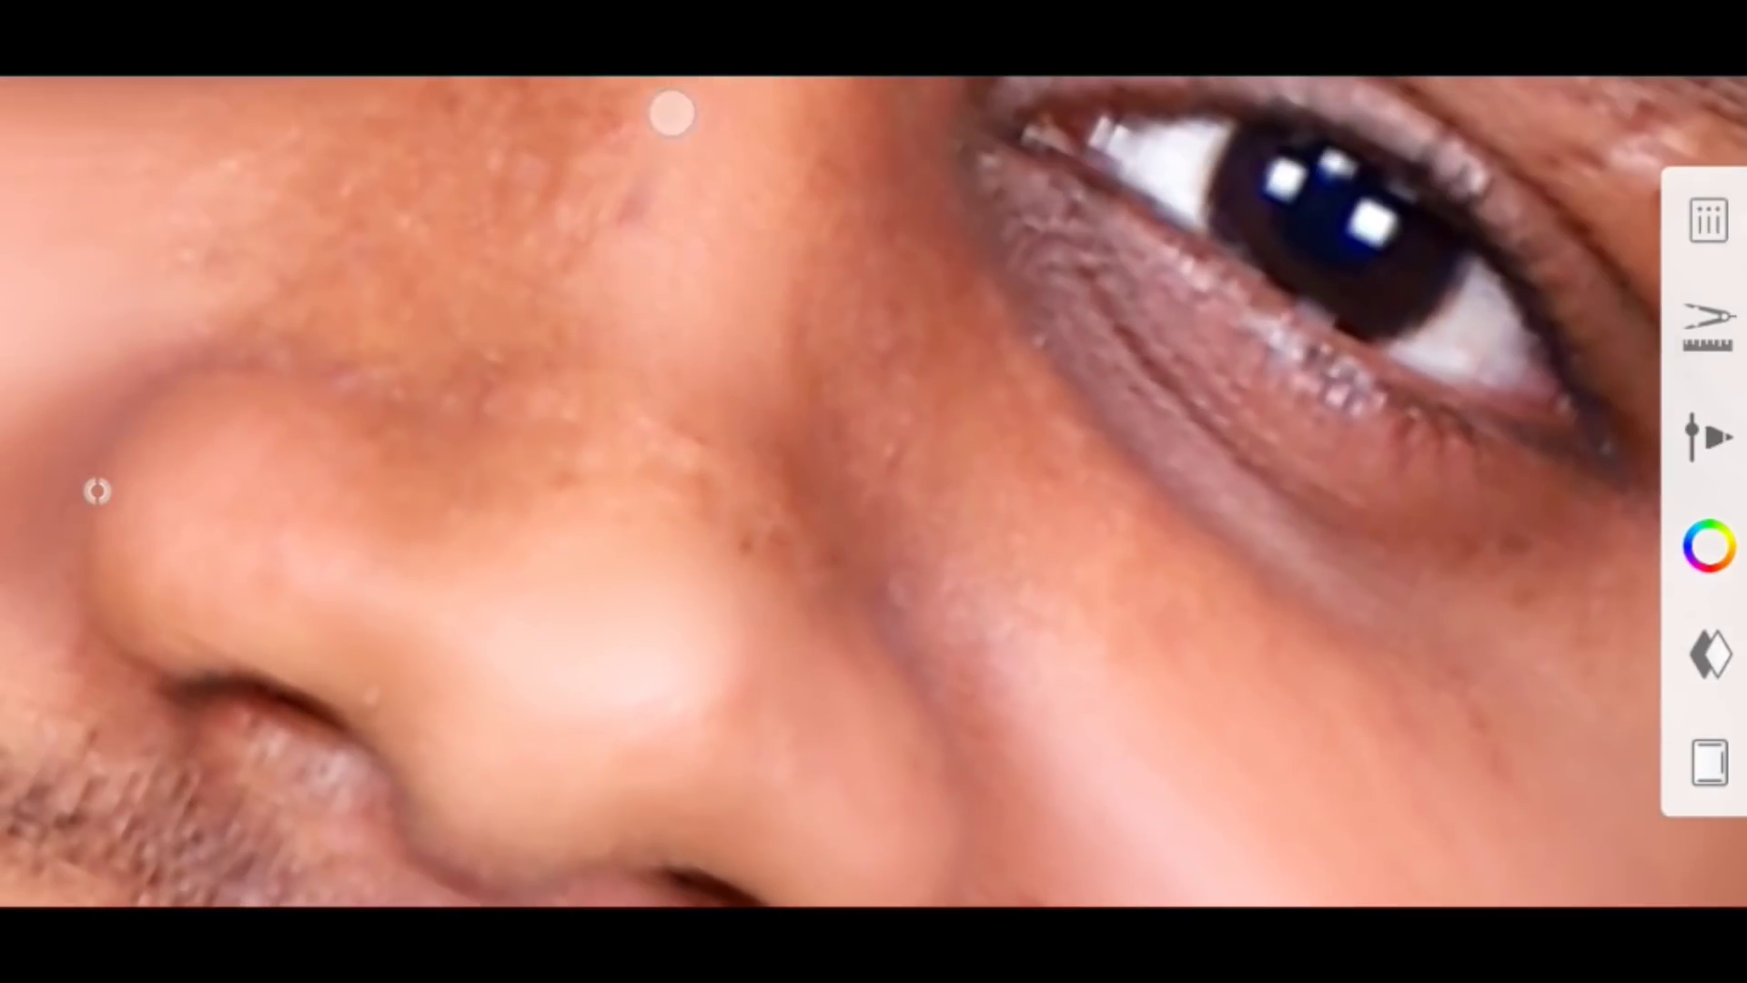
drag(672, 113, 620, 188)
drag(255, 592, 472, 304)
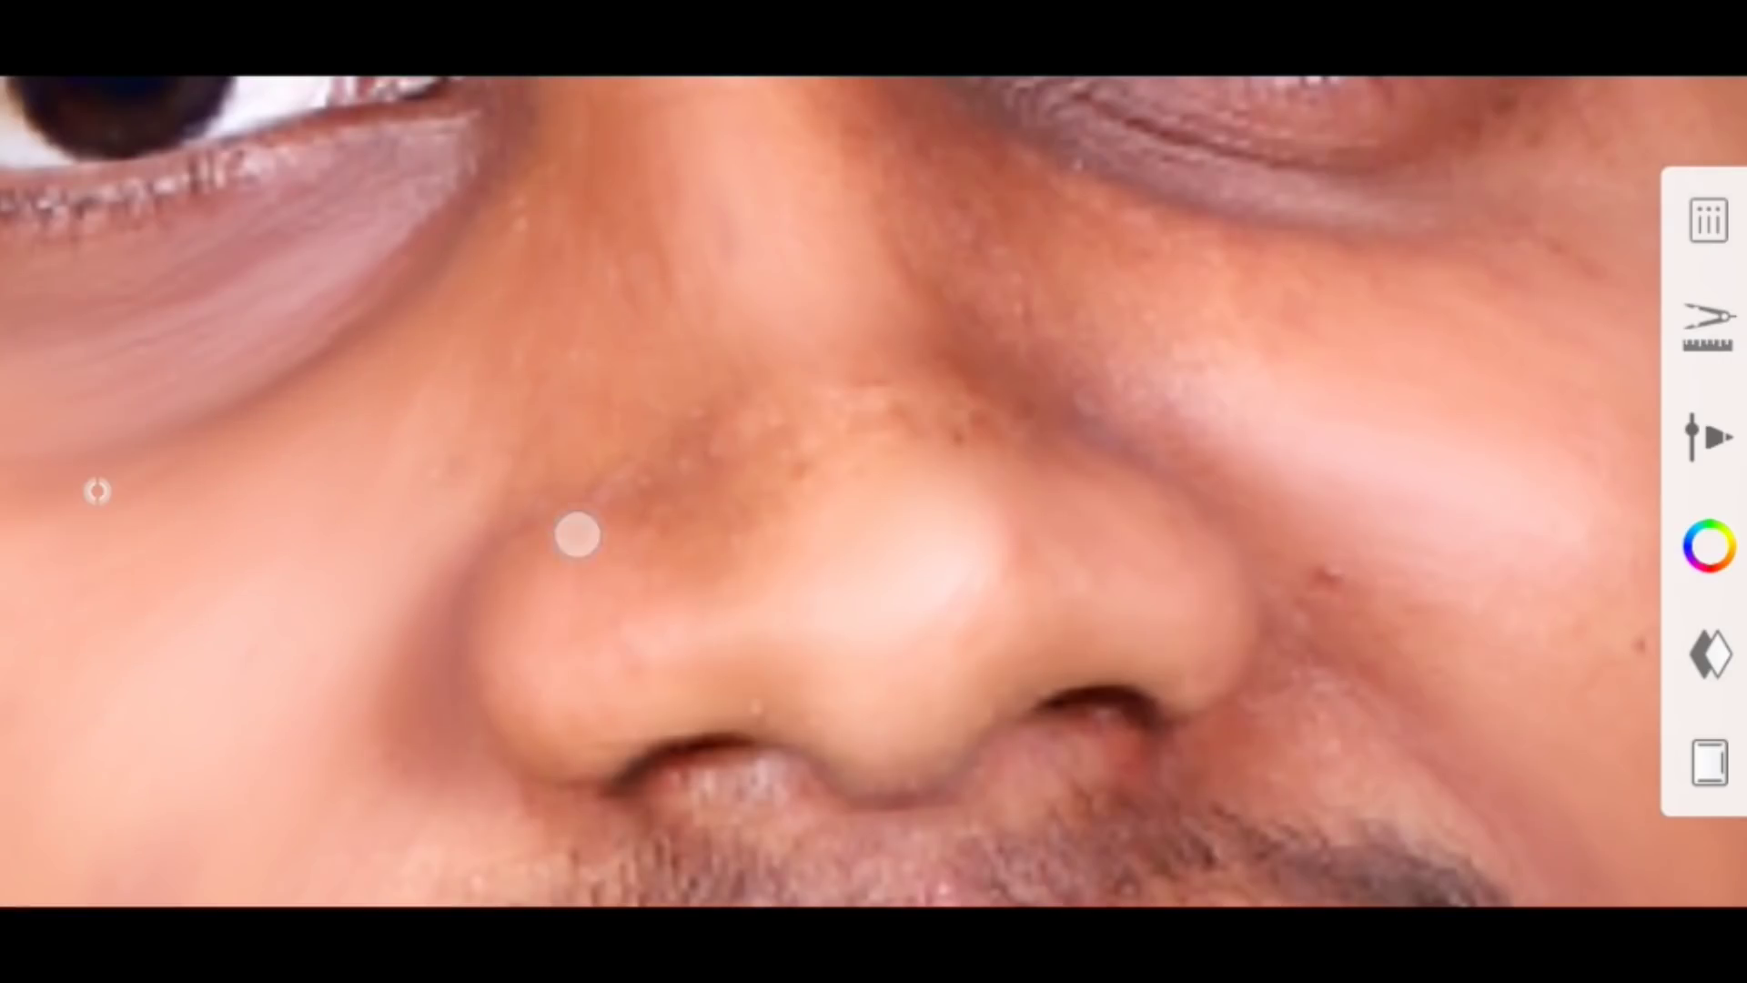
drag(549, 510, 697, 472)
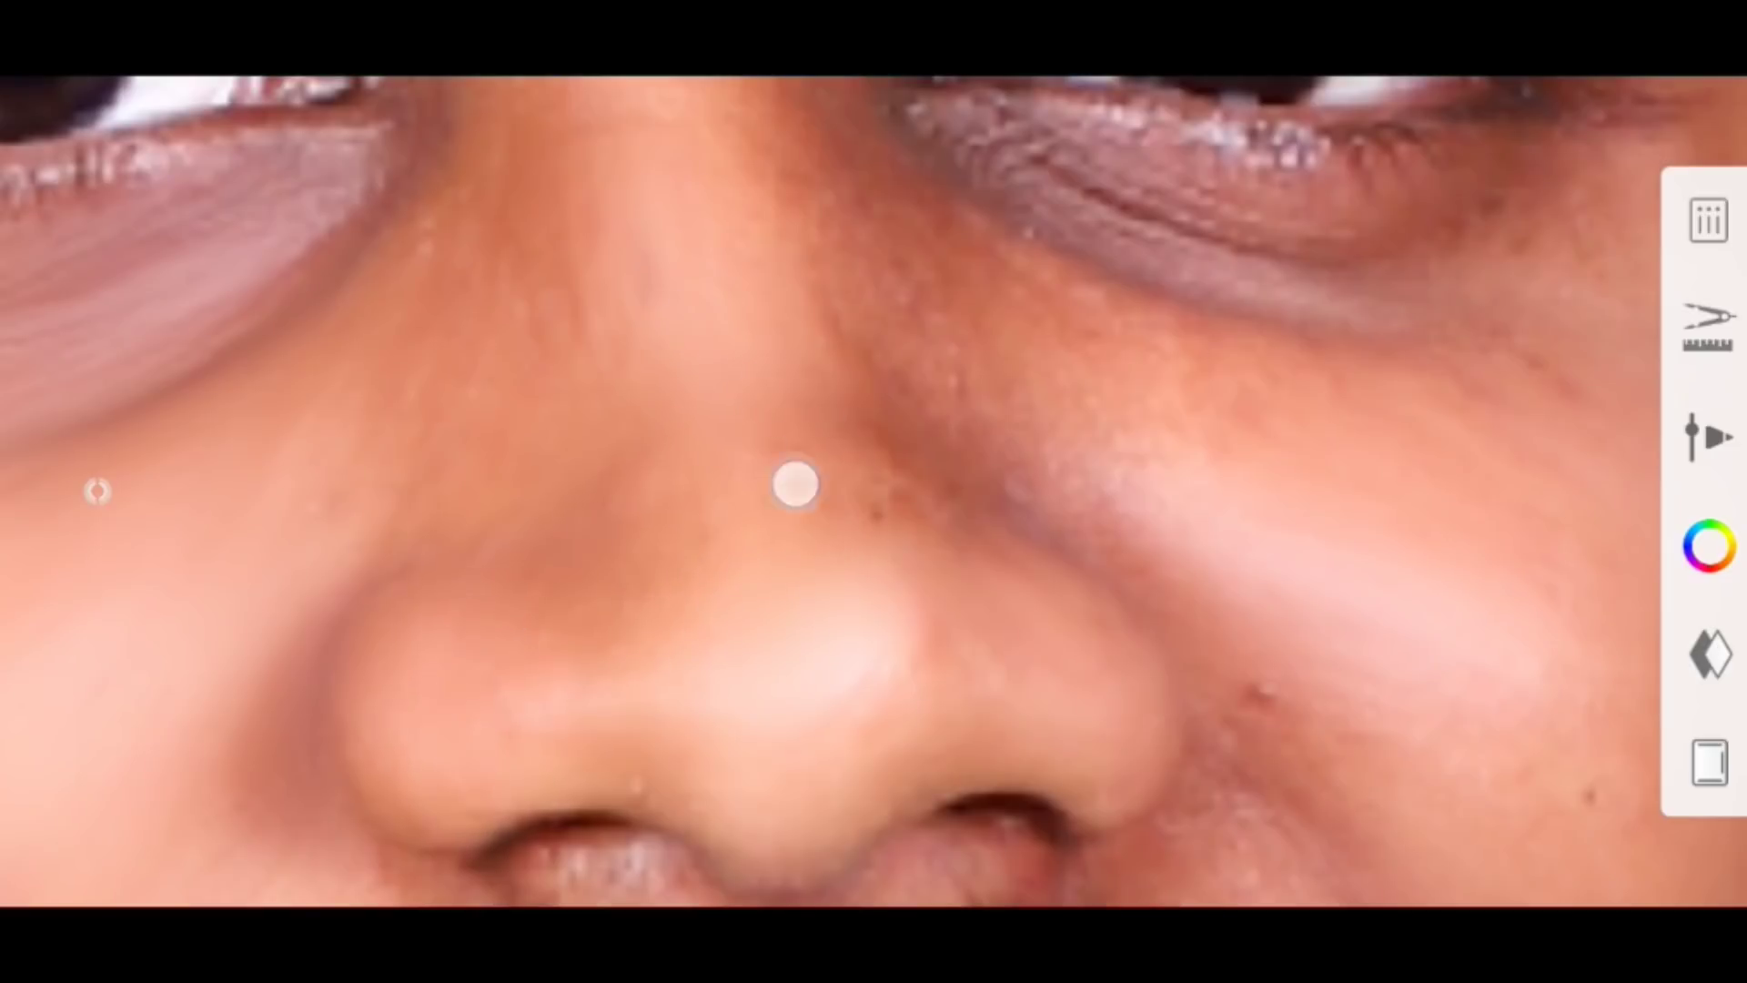
drag(481, 830, 226, 358)
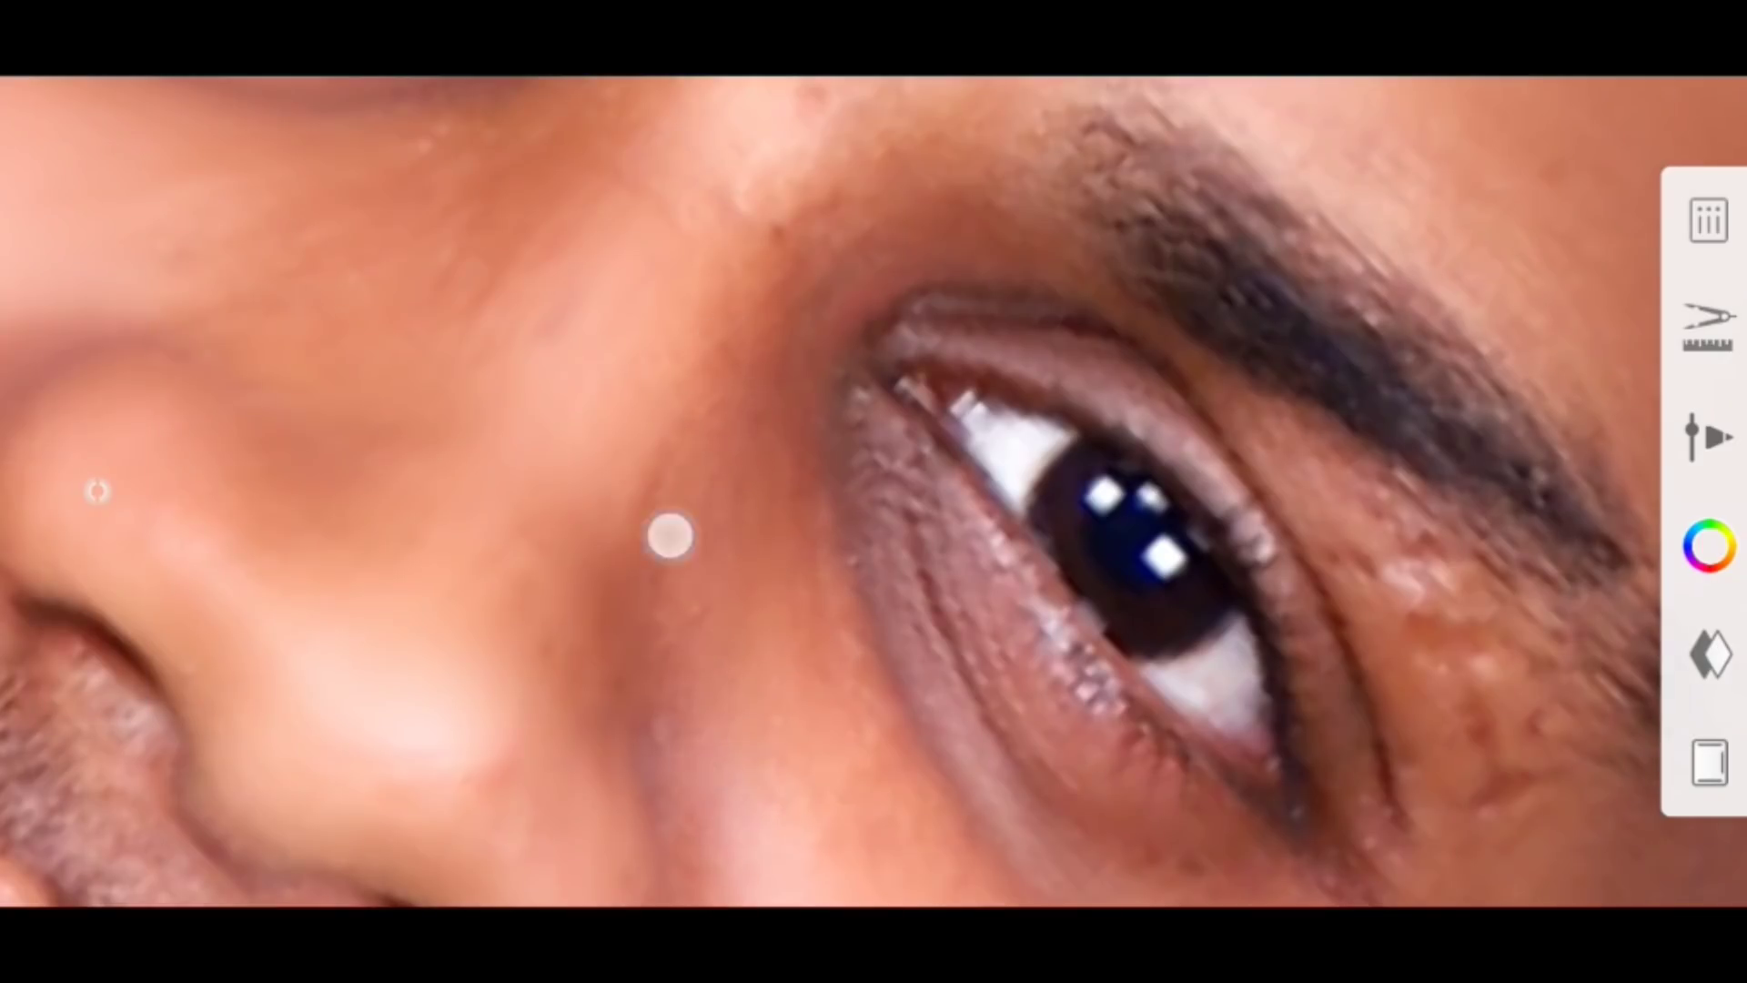
mouse_move(670, 534)
mouse_down()
mouse_move(792, 616)
mouse_move(725, 528)
mouse_up()
mouse_move(291, 864)
mouse_down()
mouse_move(671, 507)
mouse_move(525, 499)
mouse_up()
Smear the cheek skin beside the nose and eye into soft painted tones
drag(246, 733, 343, 476)
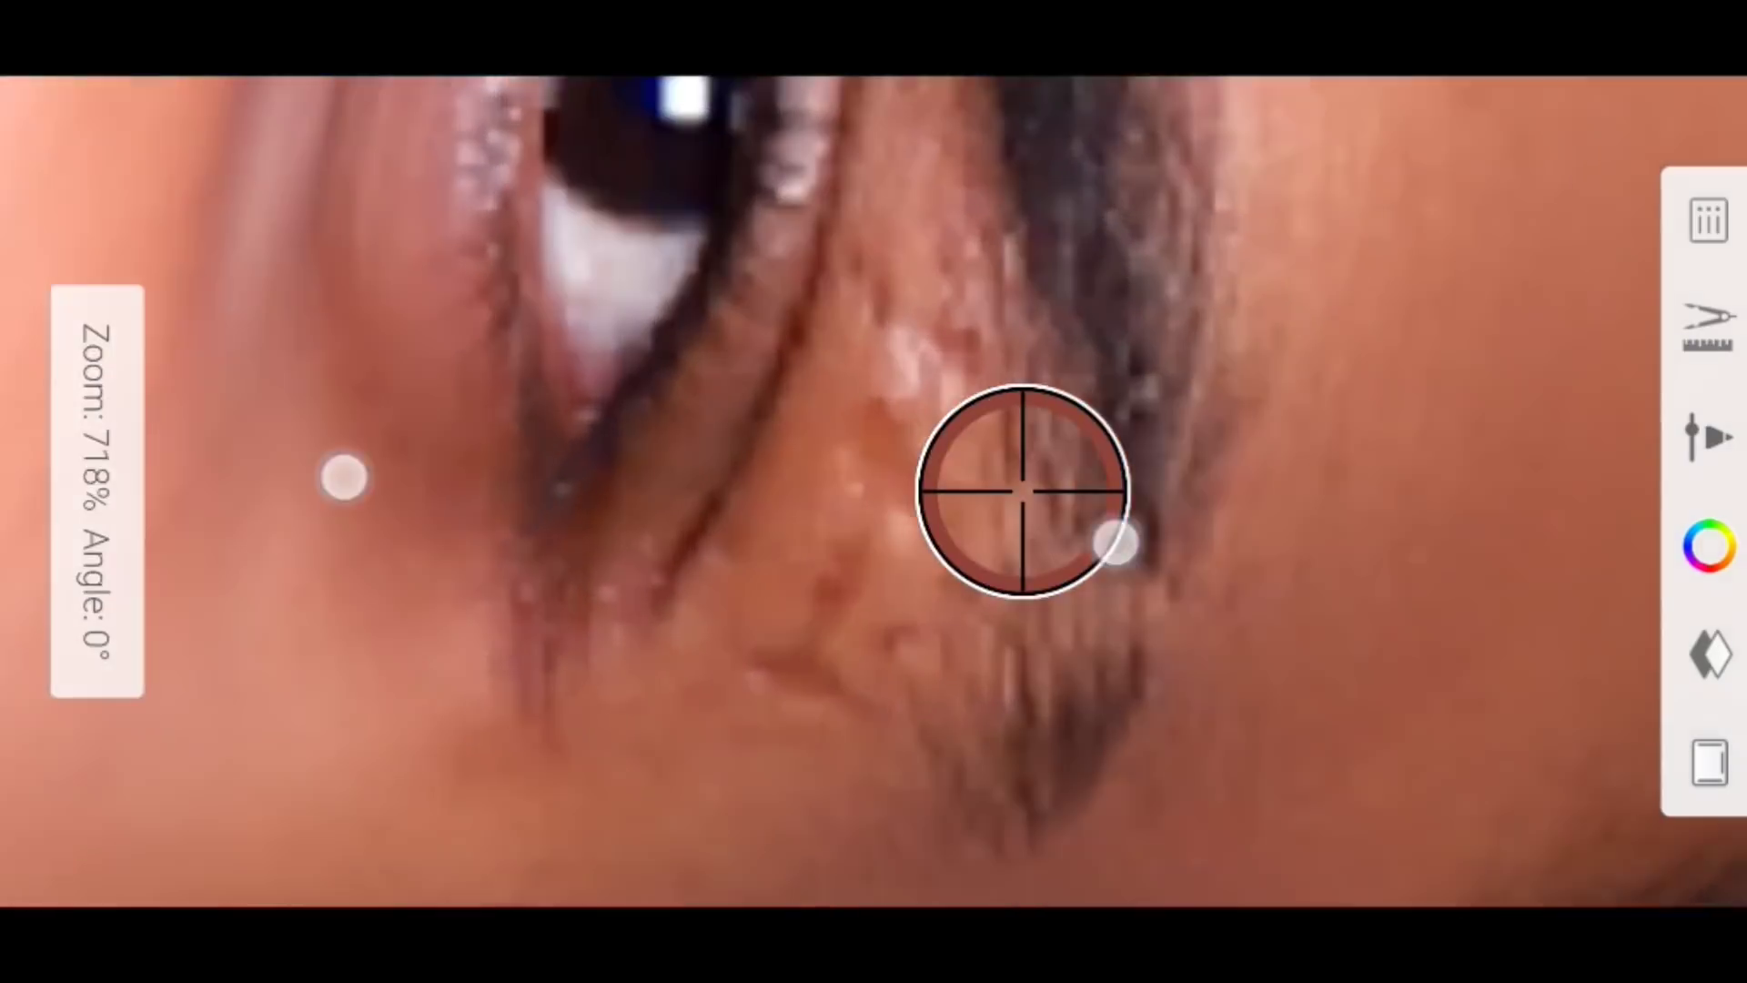
drag(1120, 543, 883, 391)
click(98, 491)
click(98, 491)
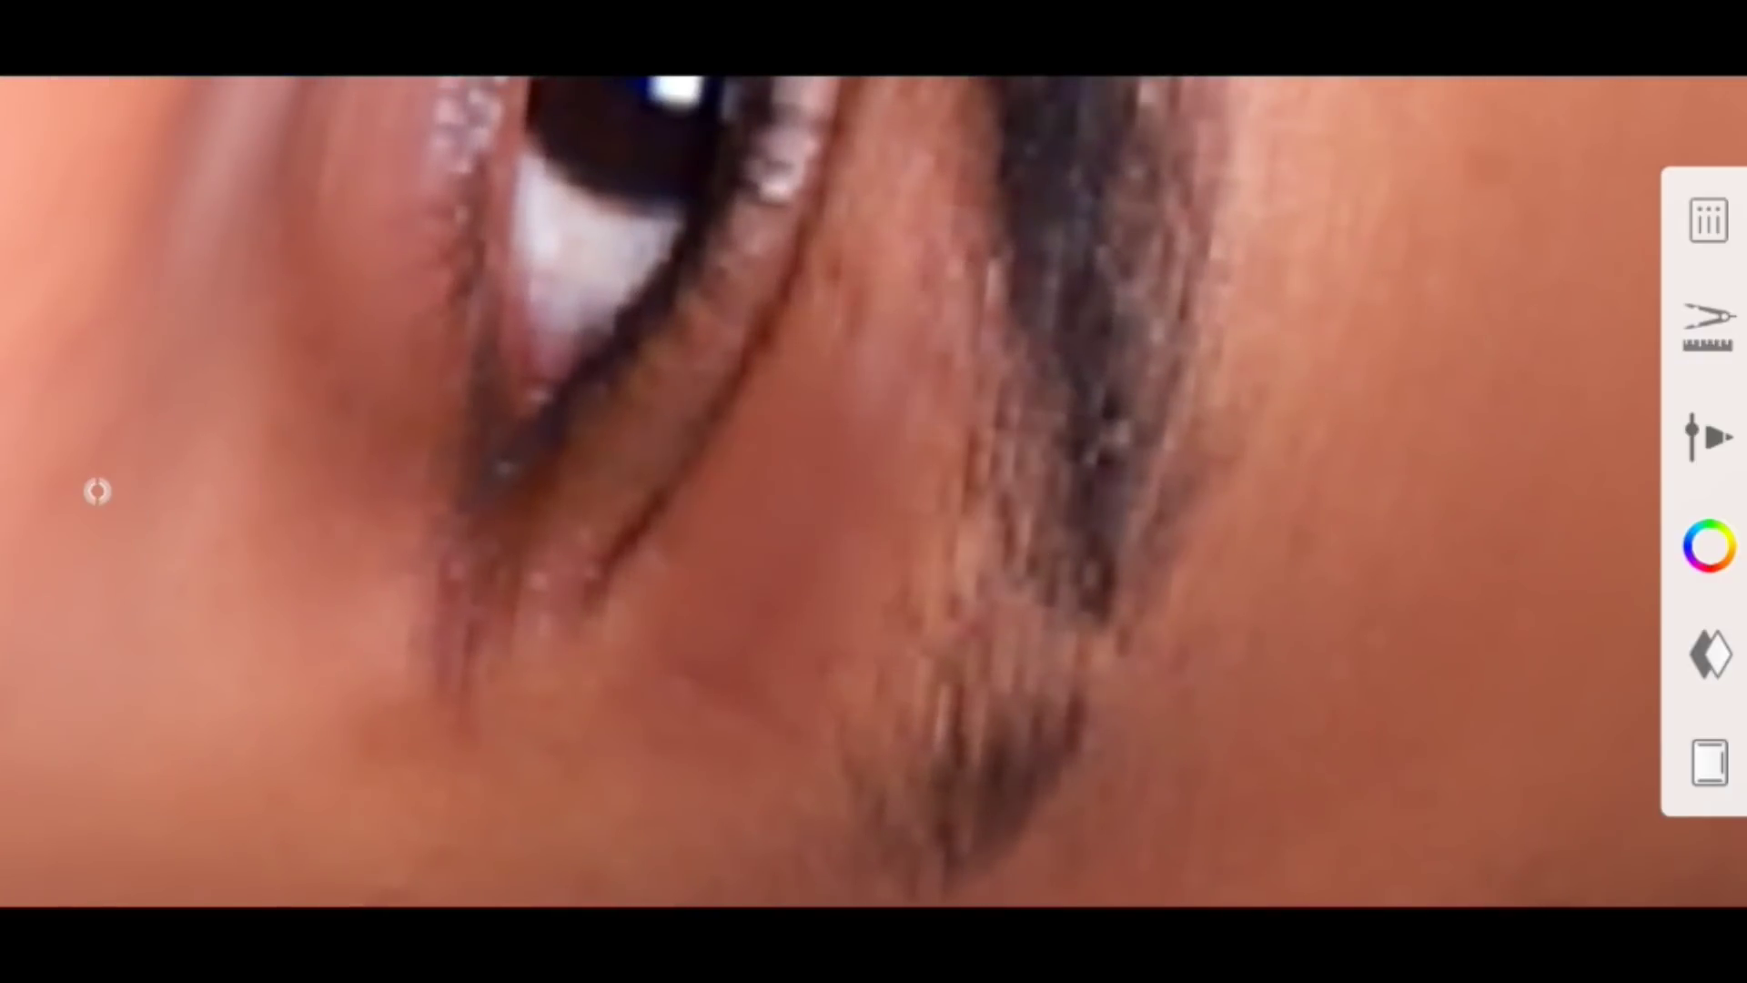
click(97, 492)
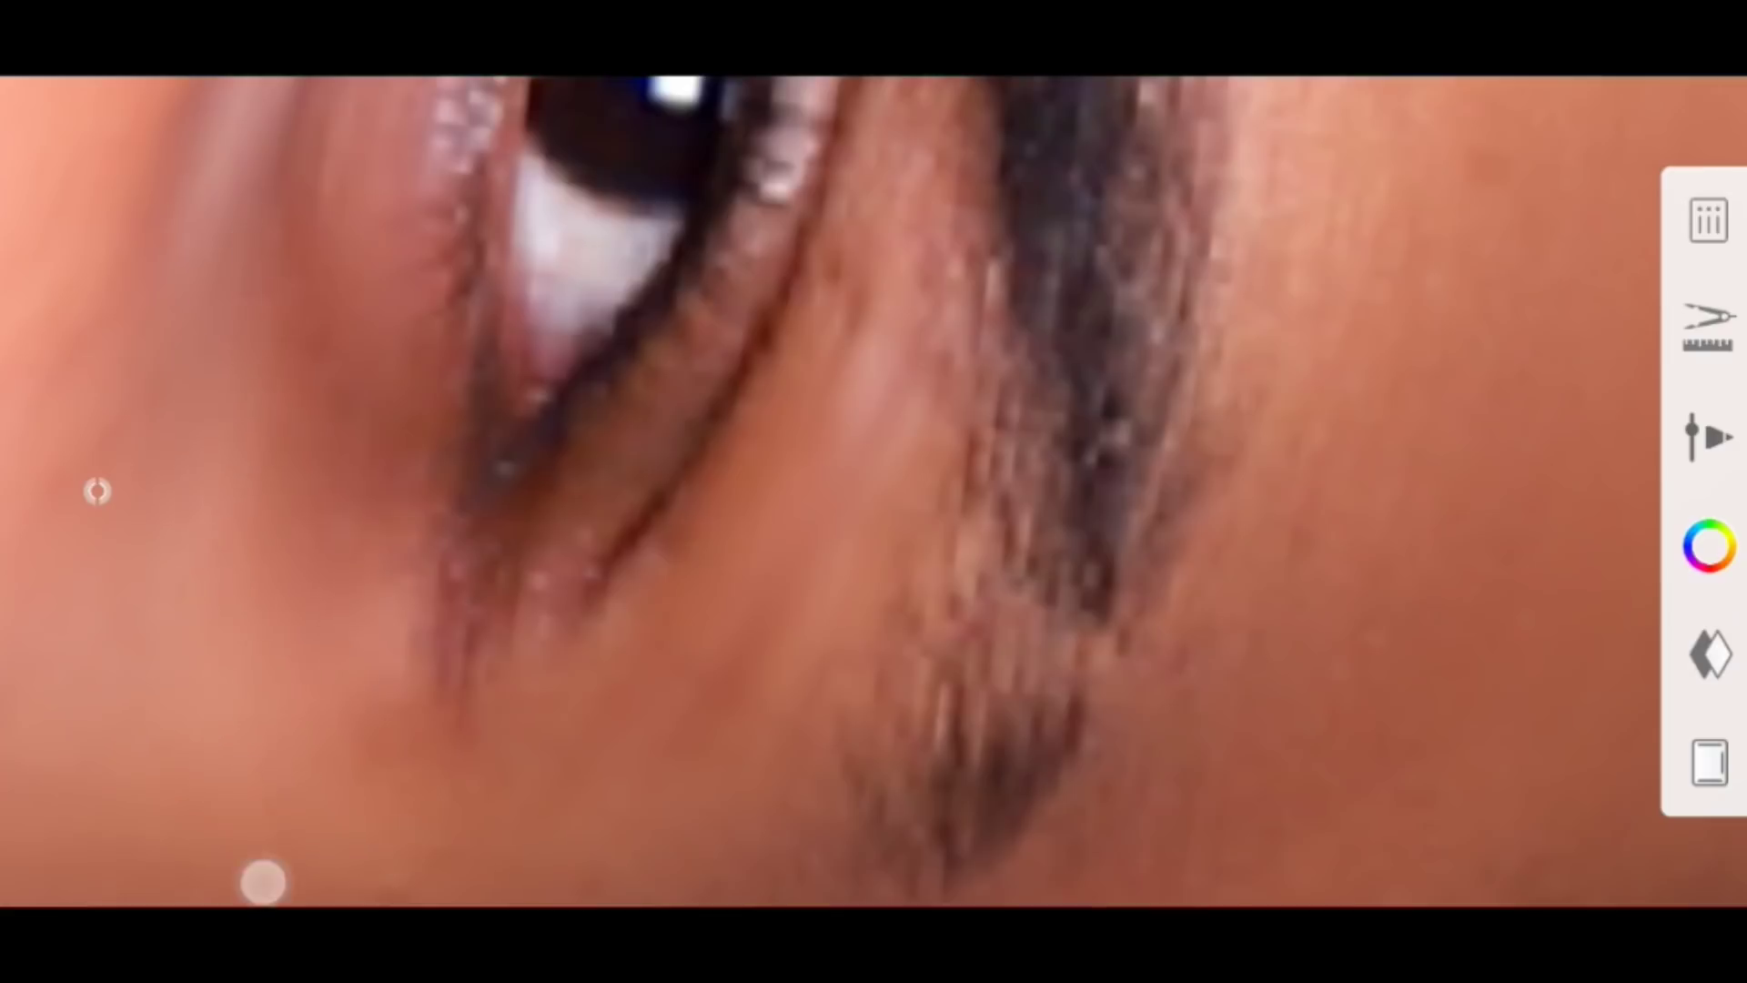
mouse_move(263, 881)
mouse_down()
mouse_move(315, 647)
mouse_move(246, 617)
mouse_up()
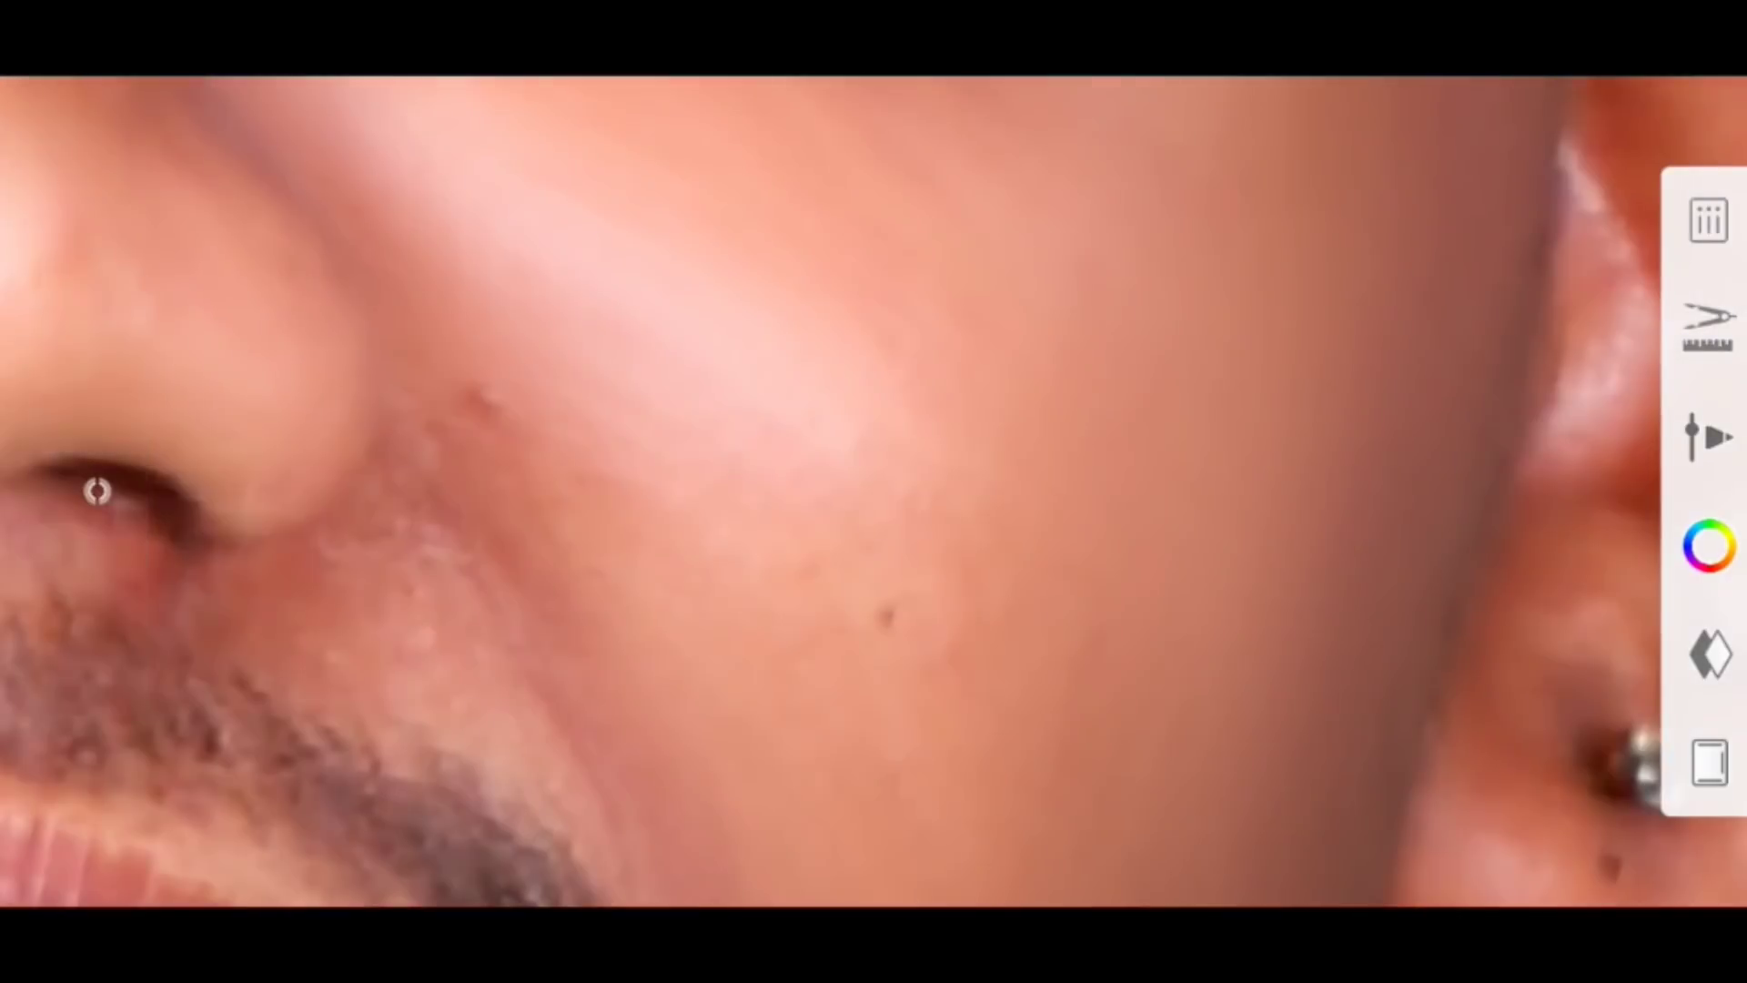
drag(818, 674, 967, 700)
mouse_move(1047, 450)
mouse_down()
mouse_move(772, 292)
mouse_move(566, 304)
mouse_move(837, 752)
mouse_up()
drag(861, 611, 800, 555)
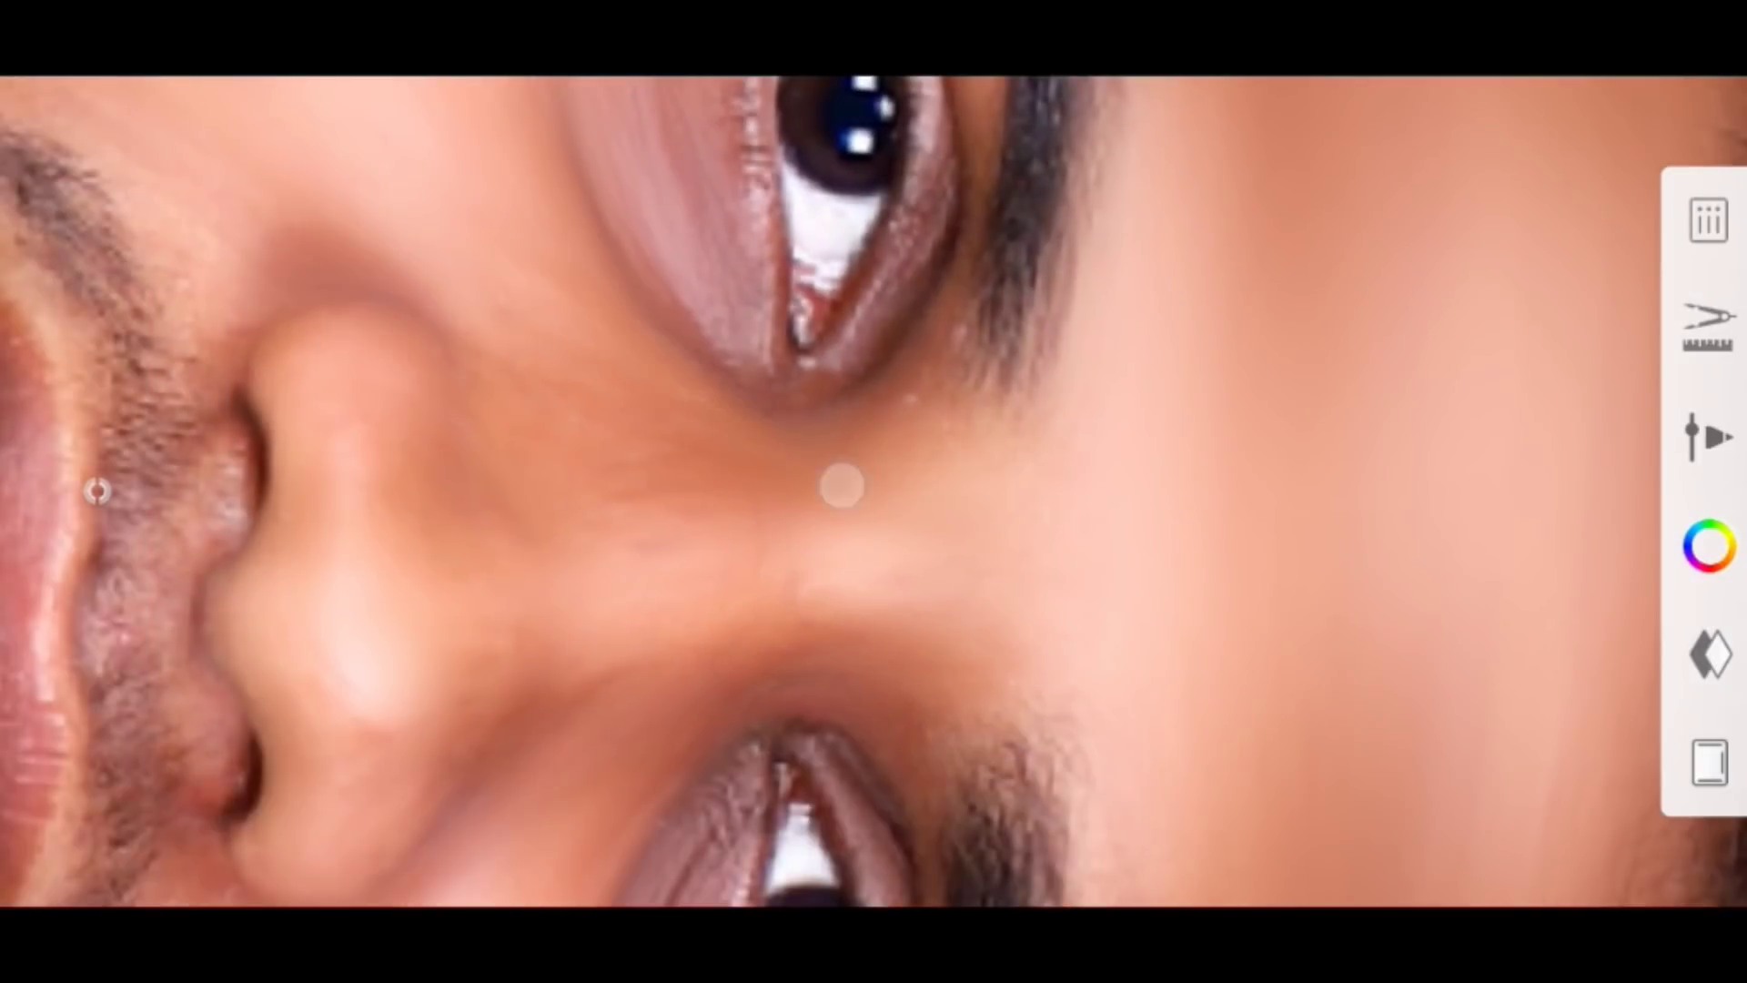
drag(842, 485, 607, 434)
mouse_move(798, 523)
mouse_down()
mouse_move(674, 468)
mouse_move(819, 510)
mouse_up()
Blend the skin around the nose, lips and moustache edges smoothly
drag(97, 491, 94, 486)
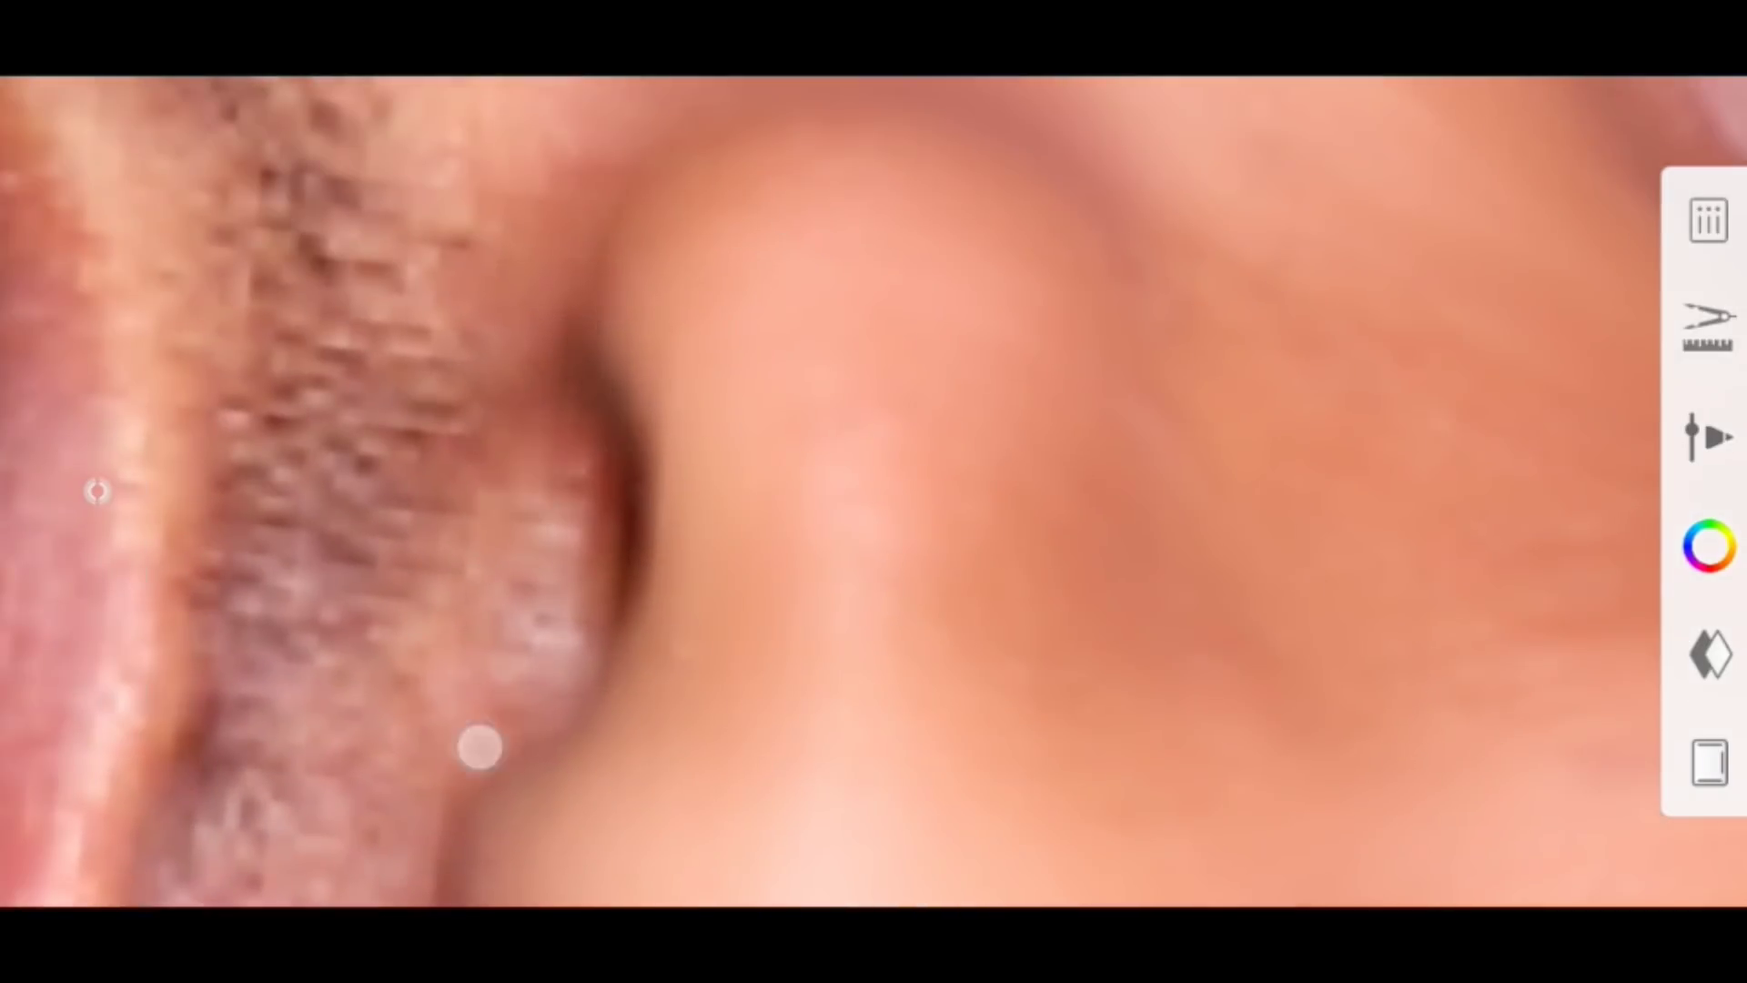
drag(475, 744, 557, 791)
drag(786, 545, 682, 590)
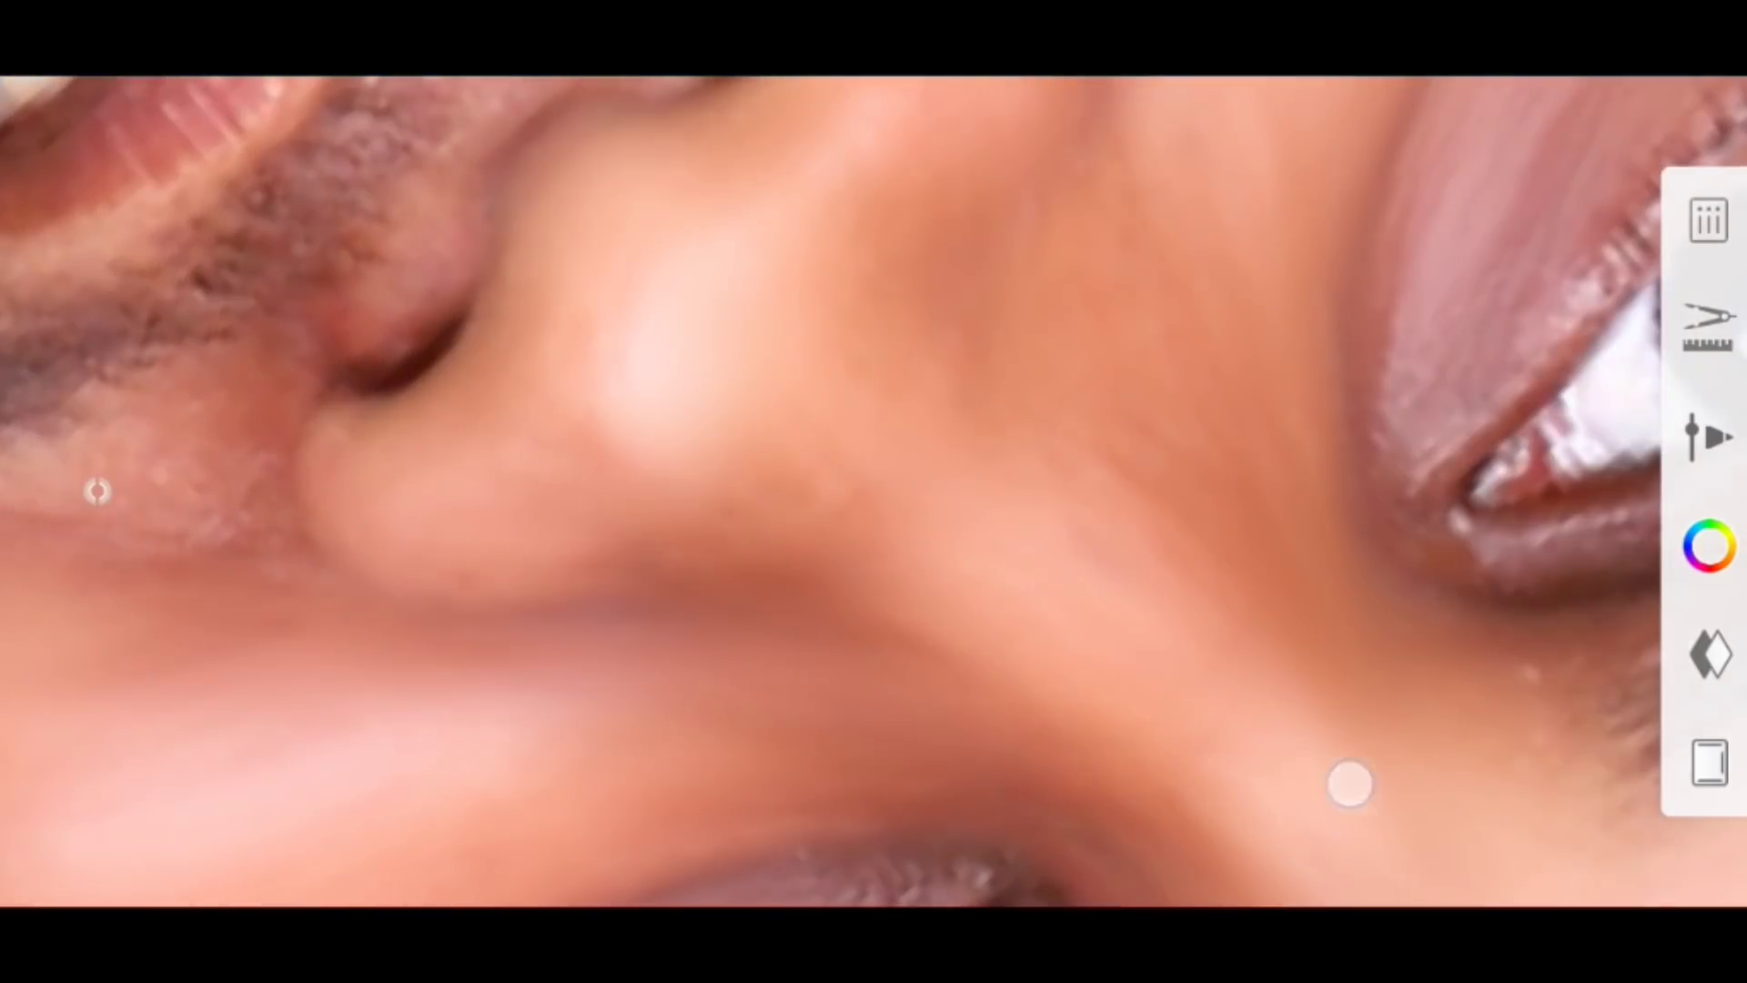
drag(1349, 783, 696, 543)
mouse_move(874, 491)
mouse_down()
mouse_move(663, 448)
mouse_move(613, 851)
mouse_up()
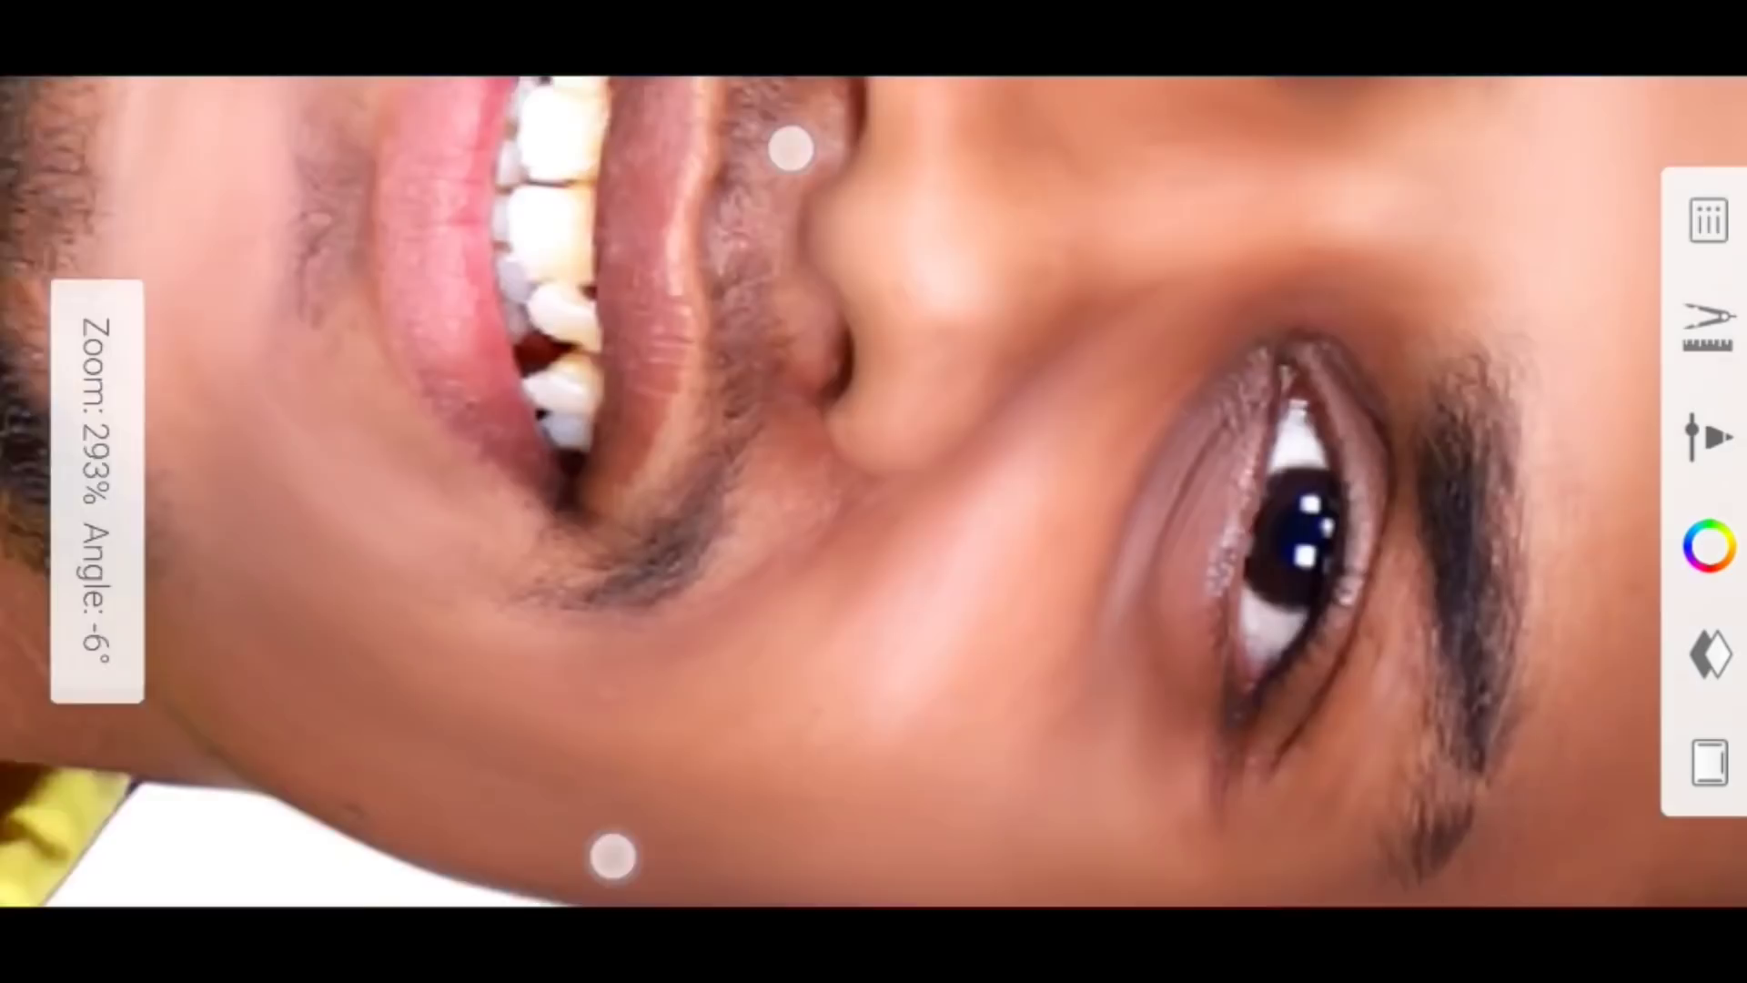
mouse_move(761, 800)
mouse_down()
mouse_move(918, 610)
mouse_move(462, 702)
mouse_up()
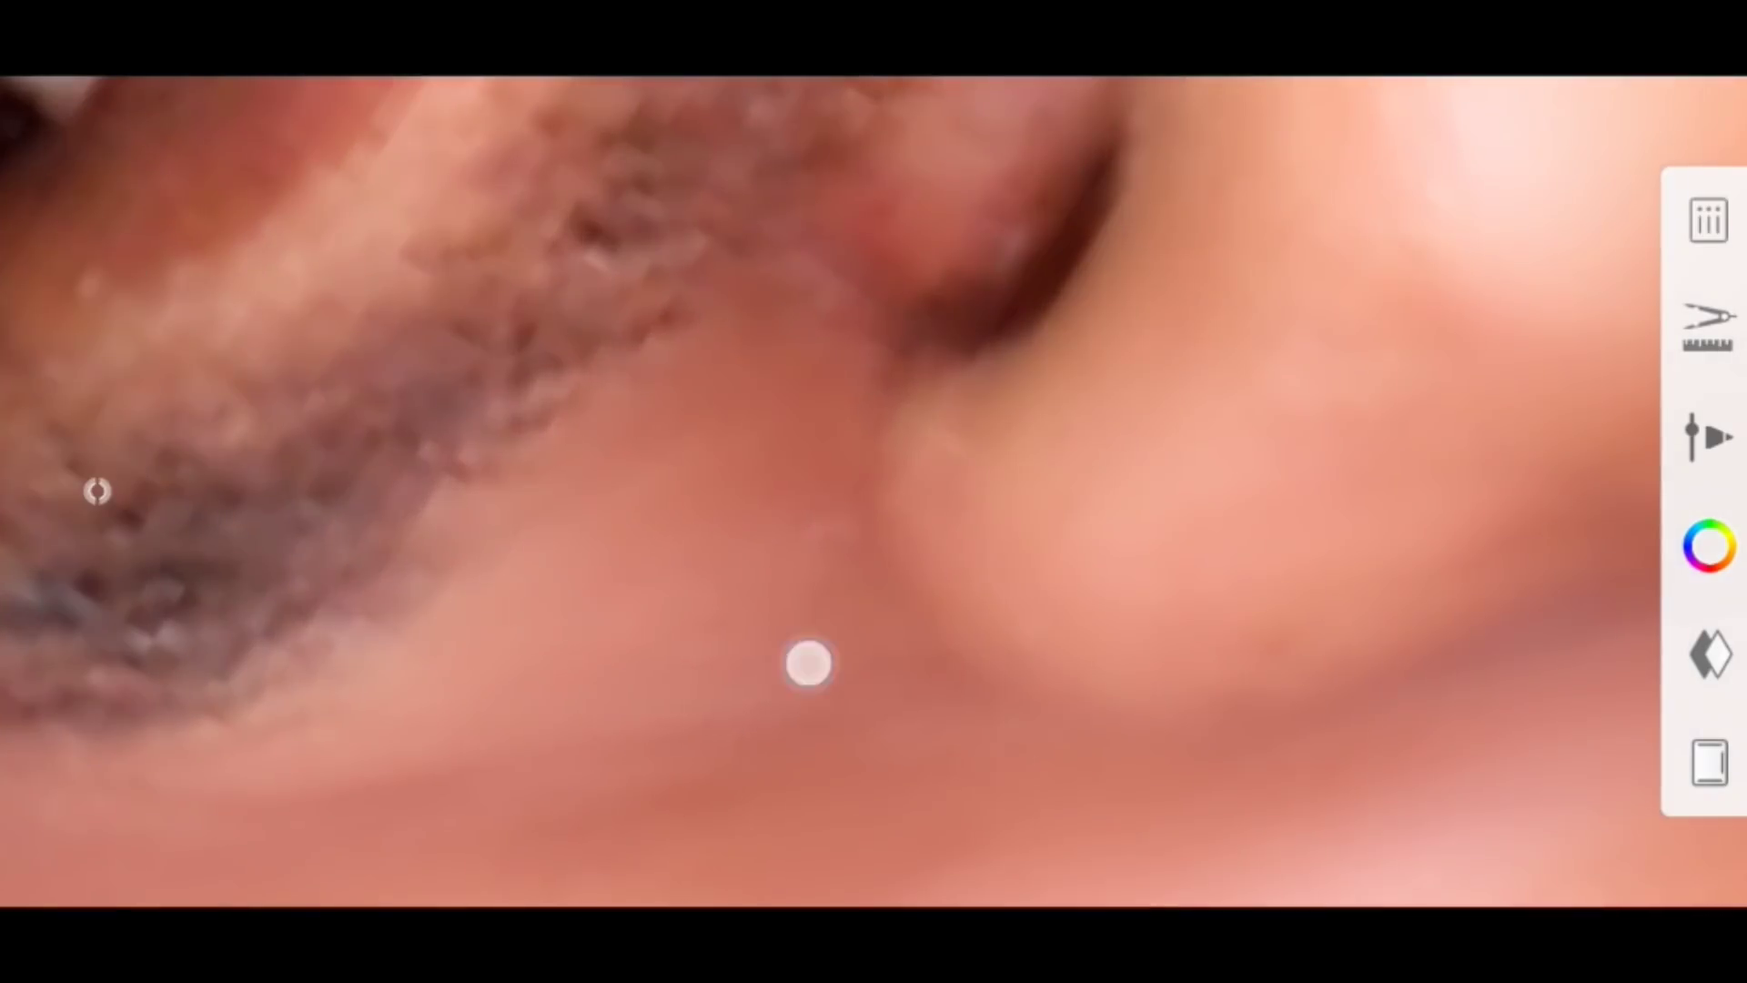
mouse_move(808, 663)
mouse_down()
mouse_move(745, 686)
mouse_move(581, 579)
mouse_up()
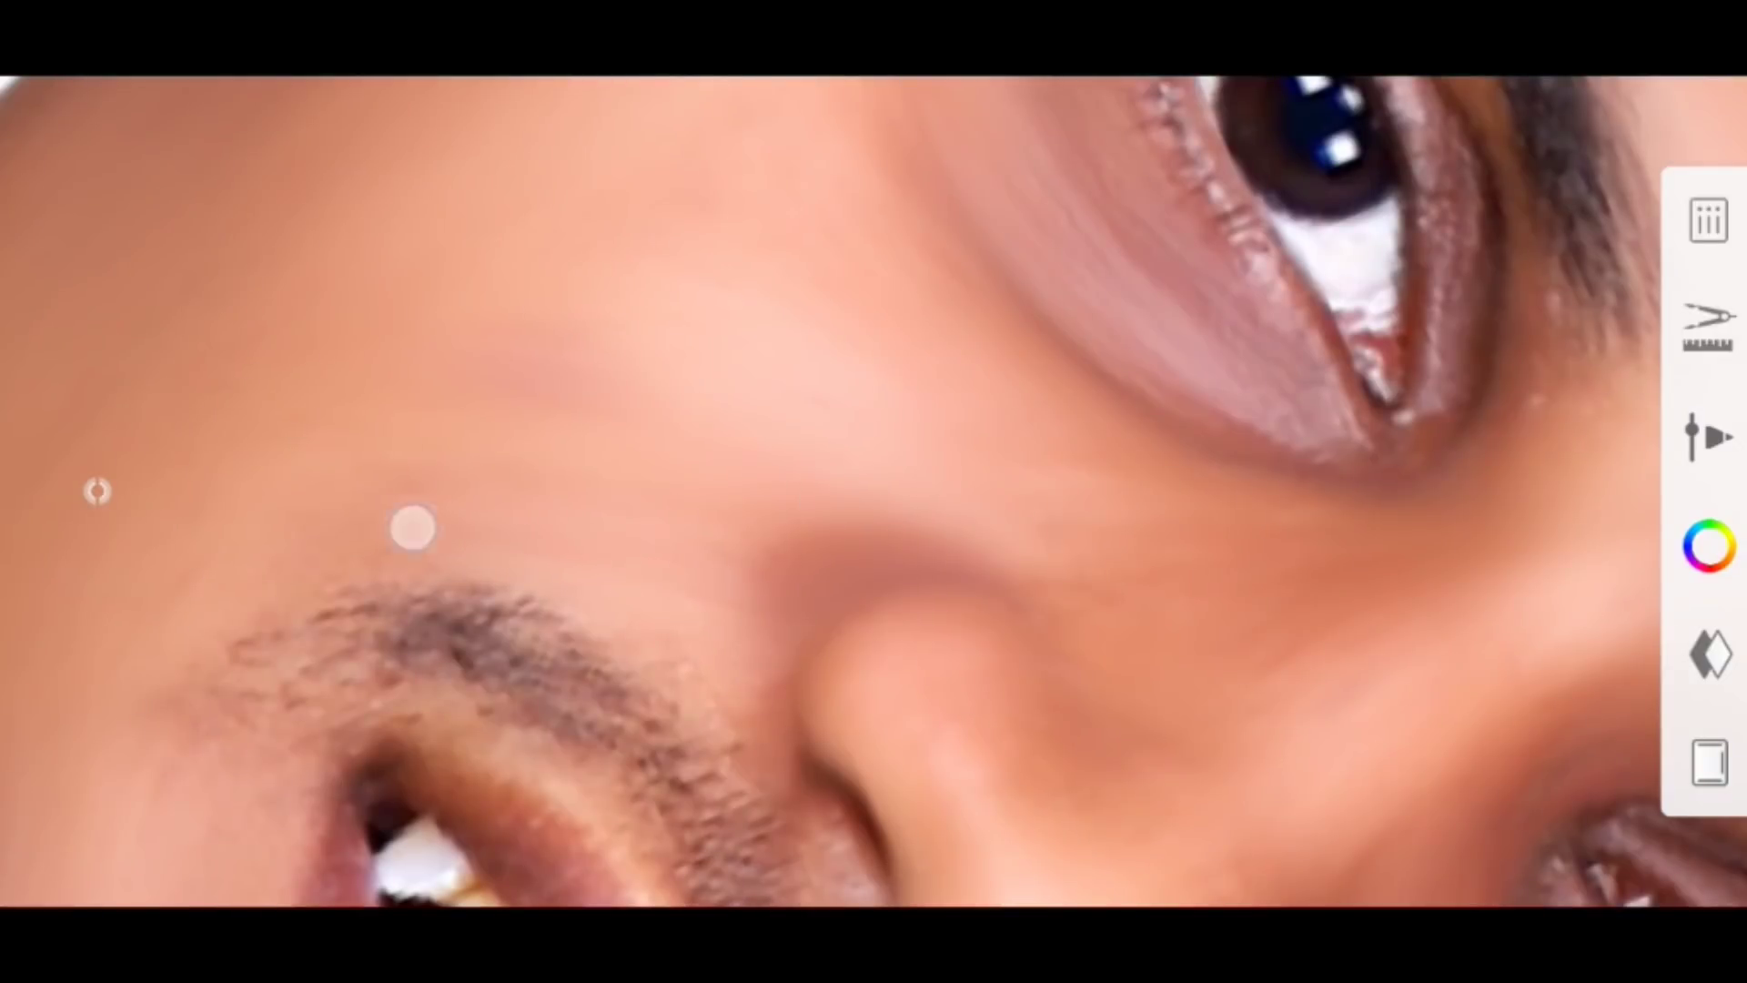
mouse_move(224, 363)
mouse_down()
mouse_move(449, 382)
mouse_move(427, 876)
mouse_up()
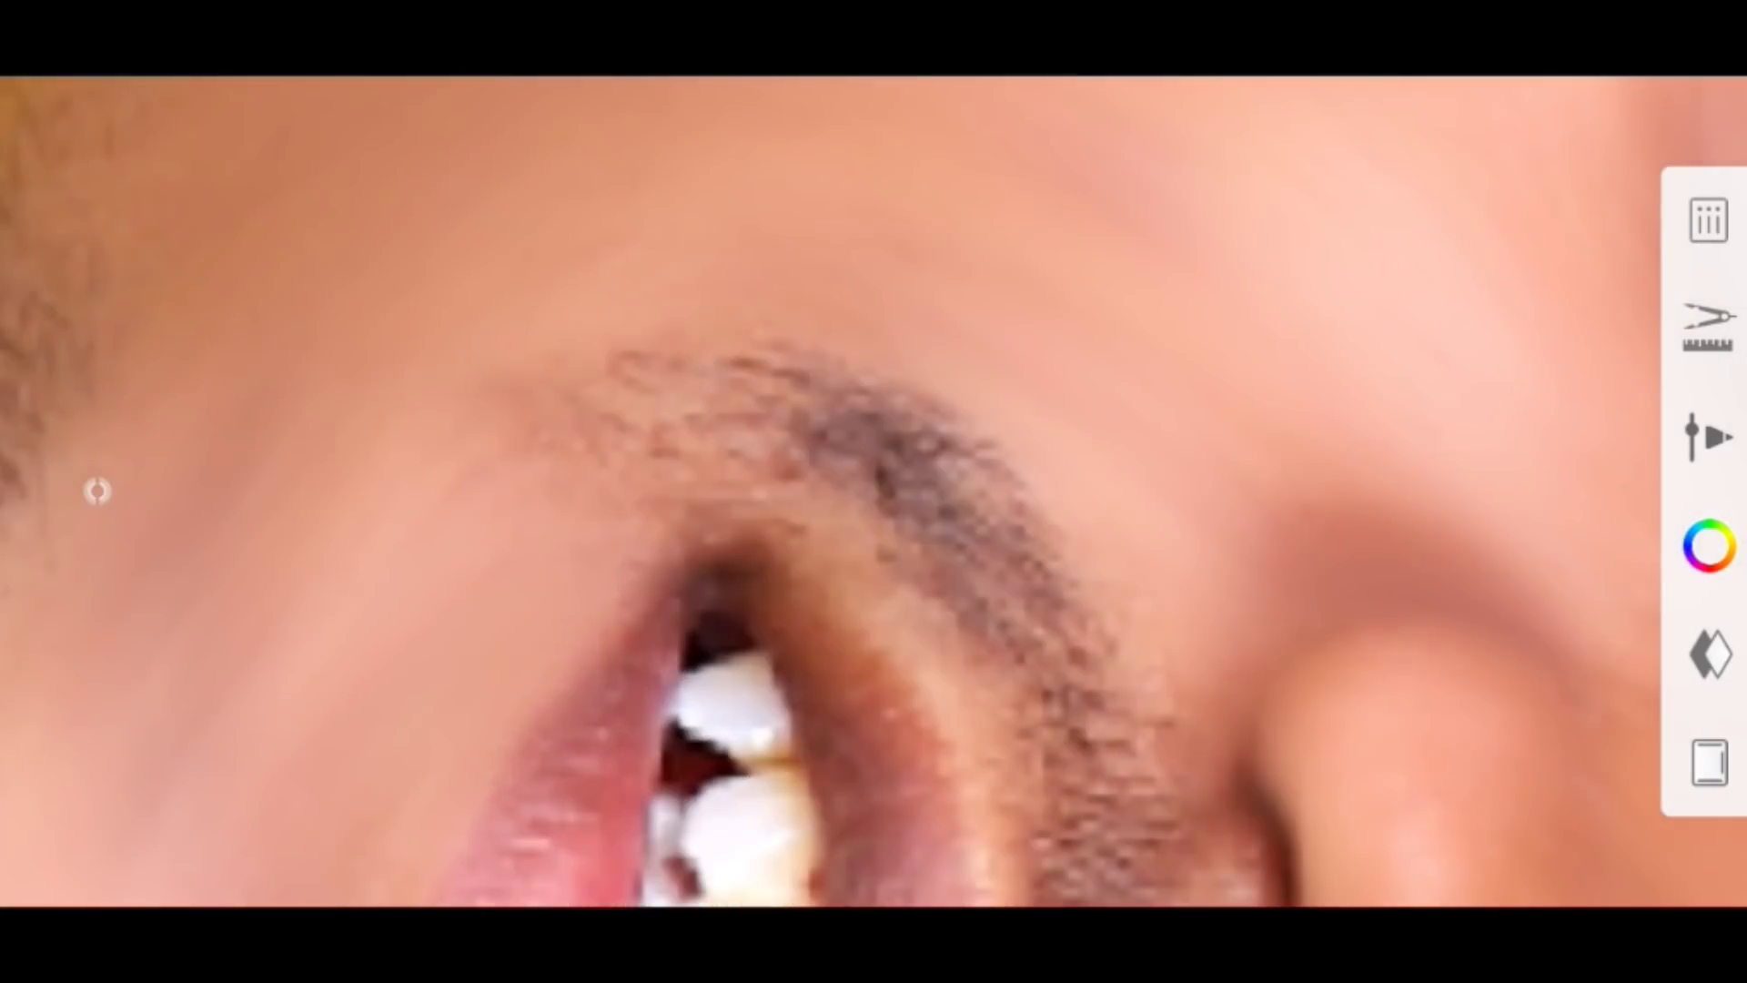
Turn the canvas upright and zoom out to show the whole face and yellow collar
mouse_move(97, 491)
mouse_down()
mouse_move(452, 492)
mouse_move(328, 441)
mouse_move(182, 473)
mouse_move(1105, 750)
mouse_up()
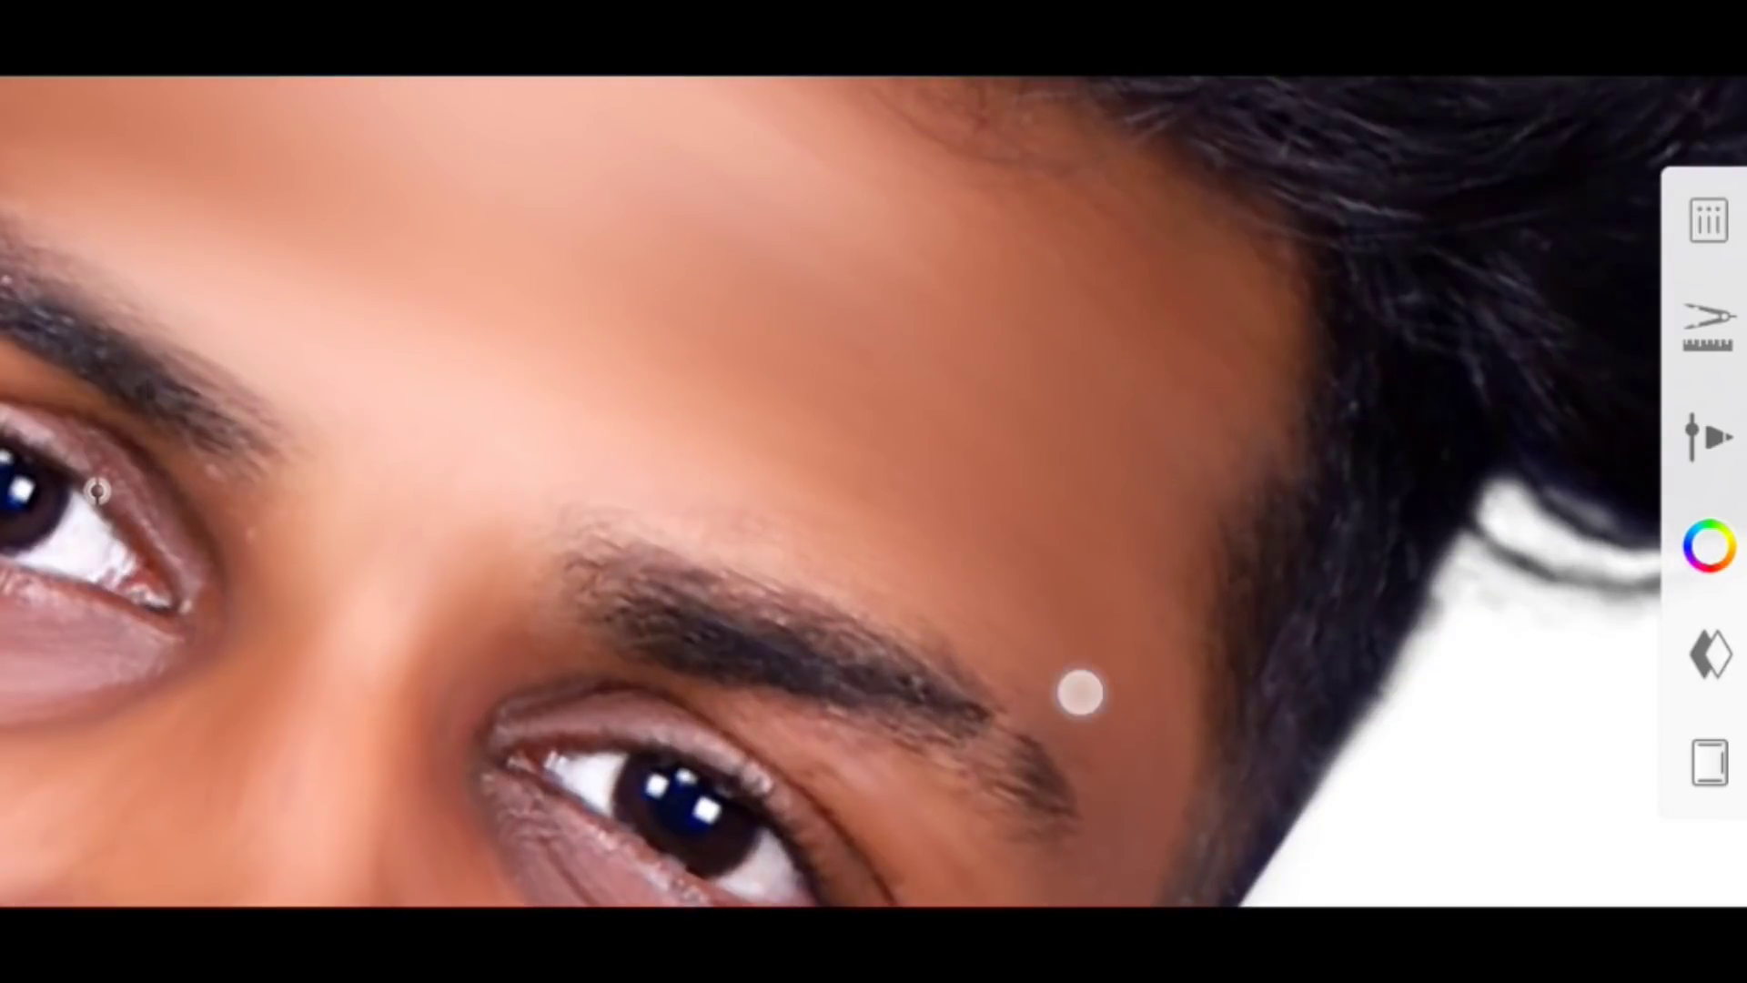
mouse_move(1080, 693)
mouse_down()
mouse_move(990, 655)
mouse_move(638, 266)
mouse_up()
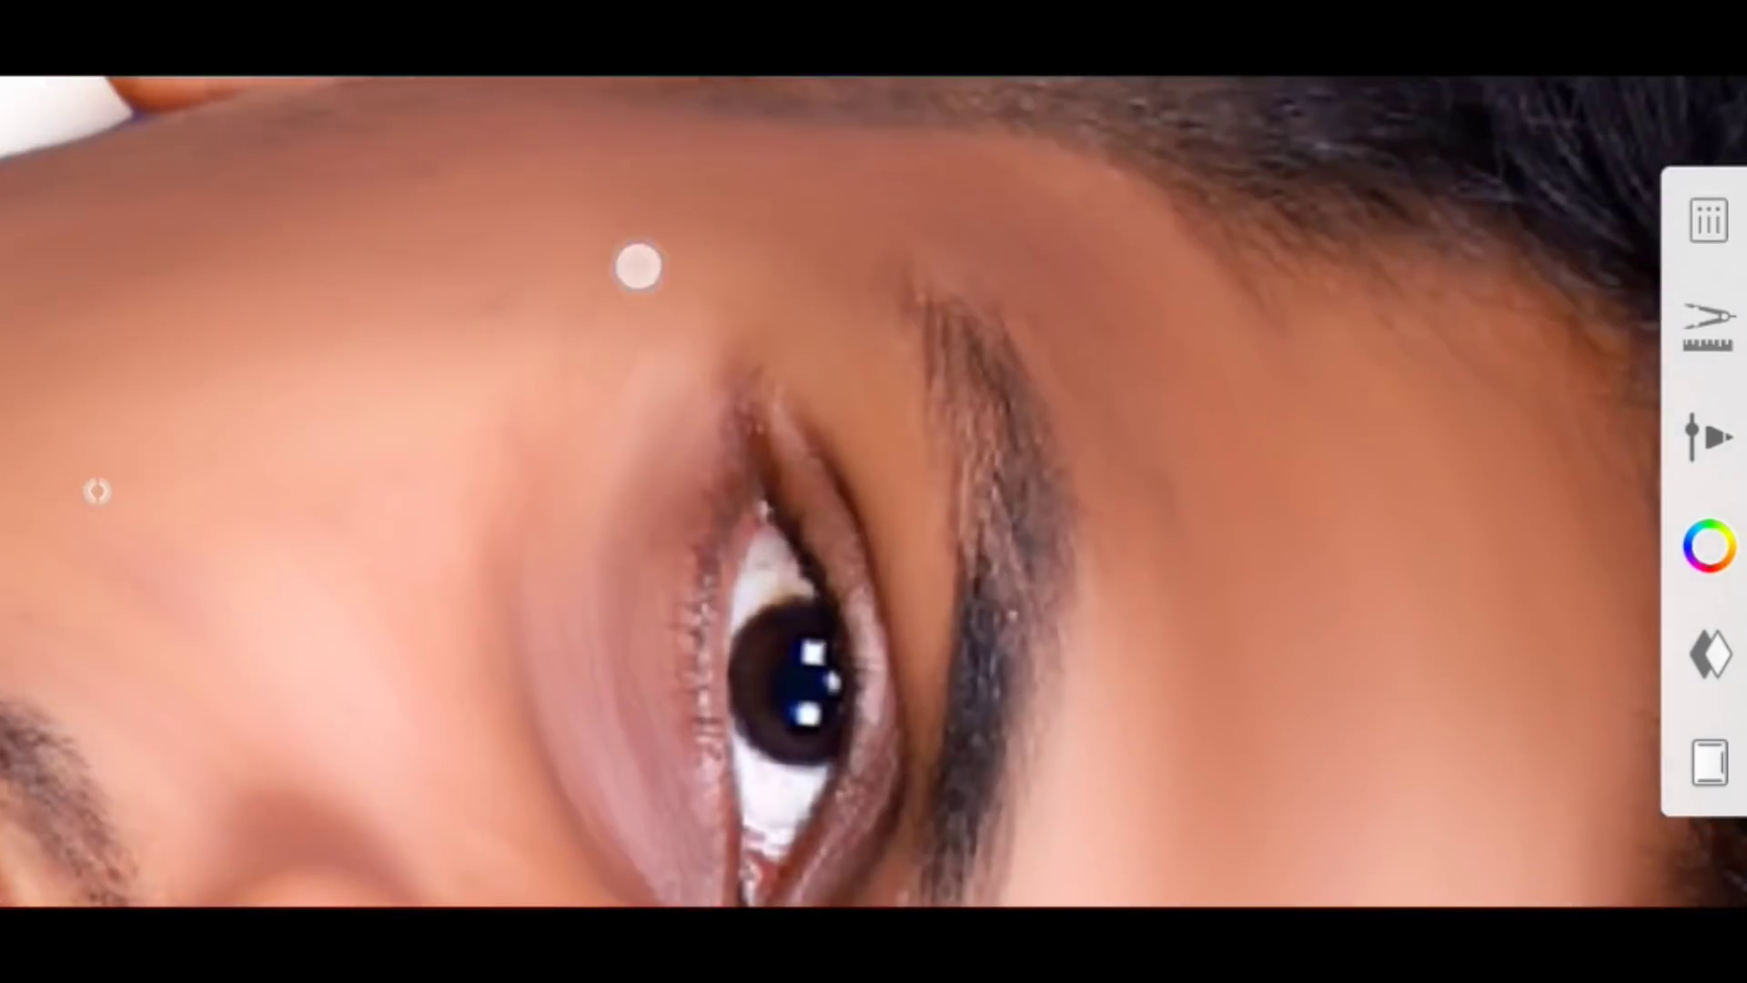
mouse_move(419, 673)
mouse_down()
mouse_move(337, 510)
mouse_move(236, 382)
mouse_up()
mouse_move(300, 472)
mouse_down()
mouse_move(367, 448)
mouse_move(230, 467)
mouse_move(382, 428)
mouse_up()
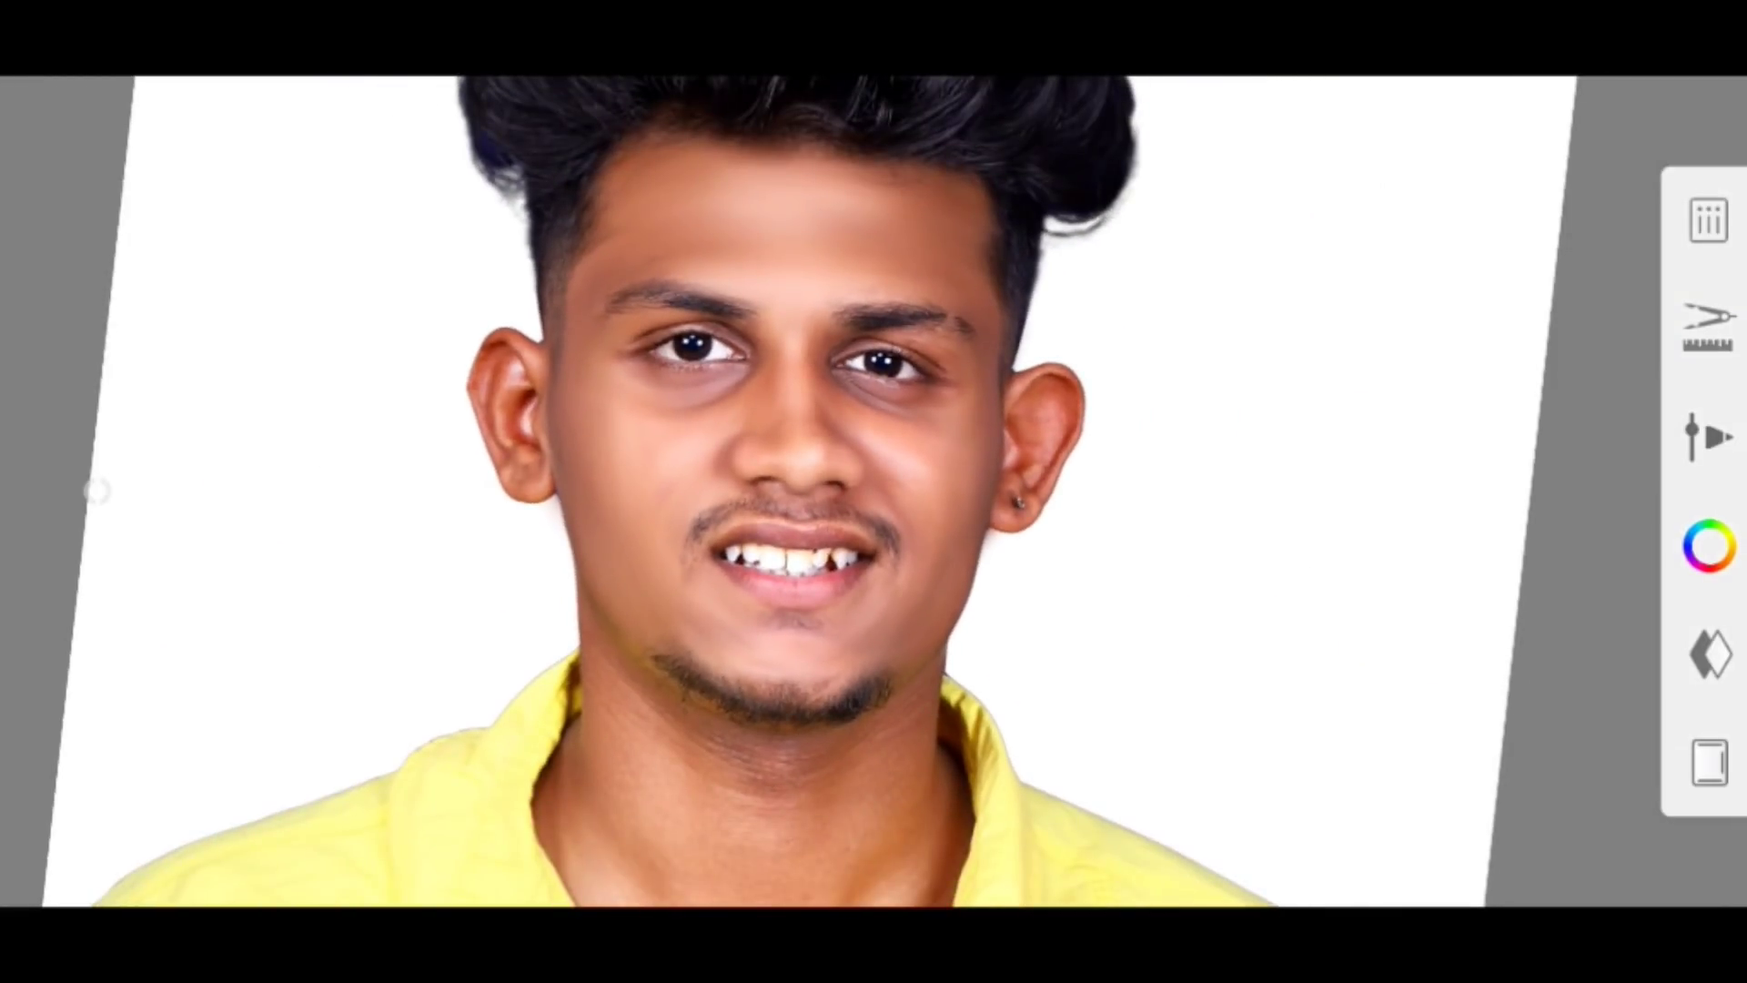
Whiten the reddish inner and outer corners of the eye white, then view the full portrait
drag(819, 455, 1210, 596)
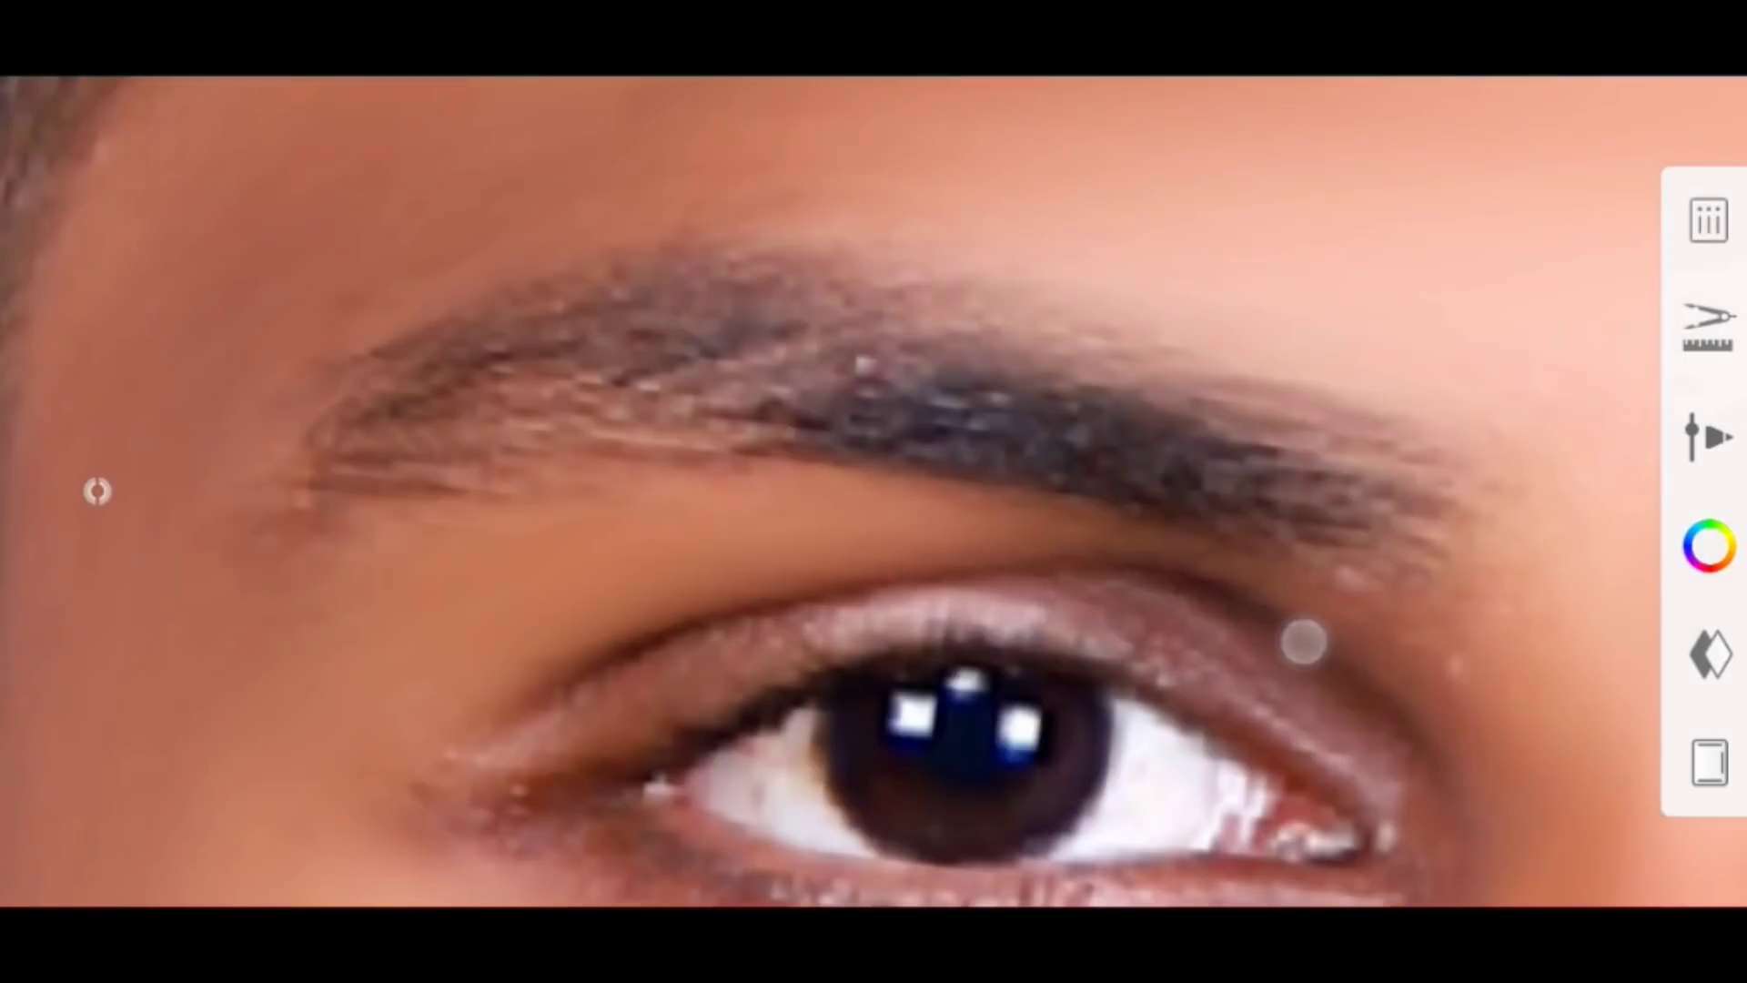
drag(1447, 393, 995, 402)
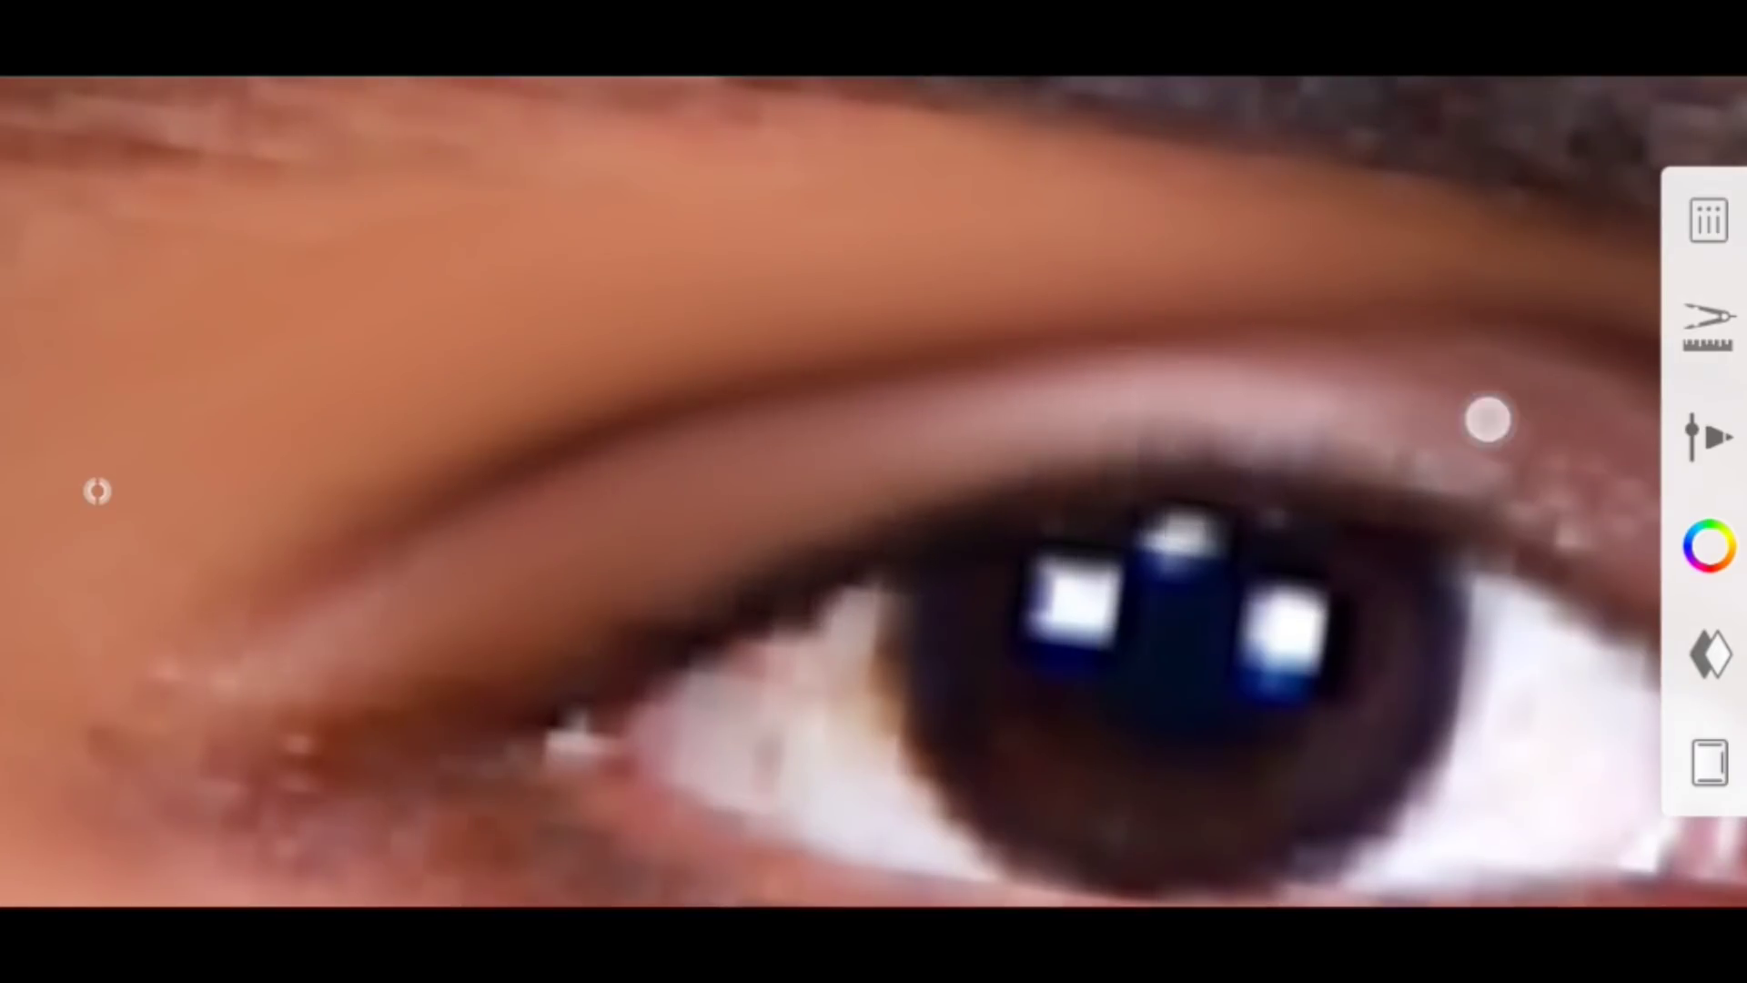
mouse_move(1486, 417)
mouse_down()
mouse_move(1375, 440)
mouse_move(964, 733)
mouse_move(483, 695)
mouse_move(904, 624)
mouse_move(1110, 498)
mouse_up()
drag(449, 535, 593, 761)
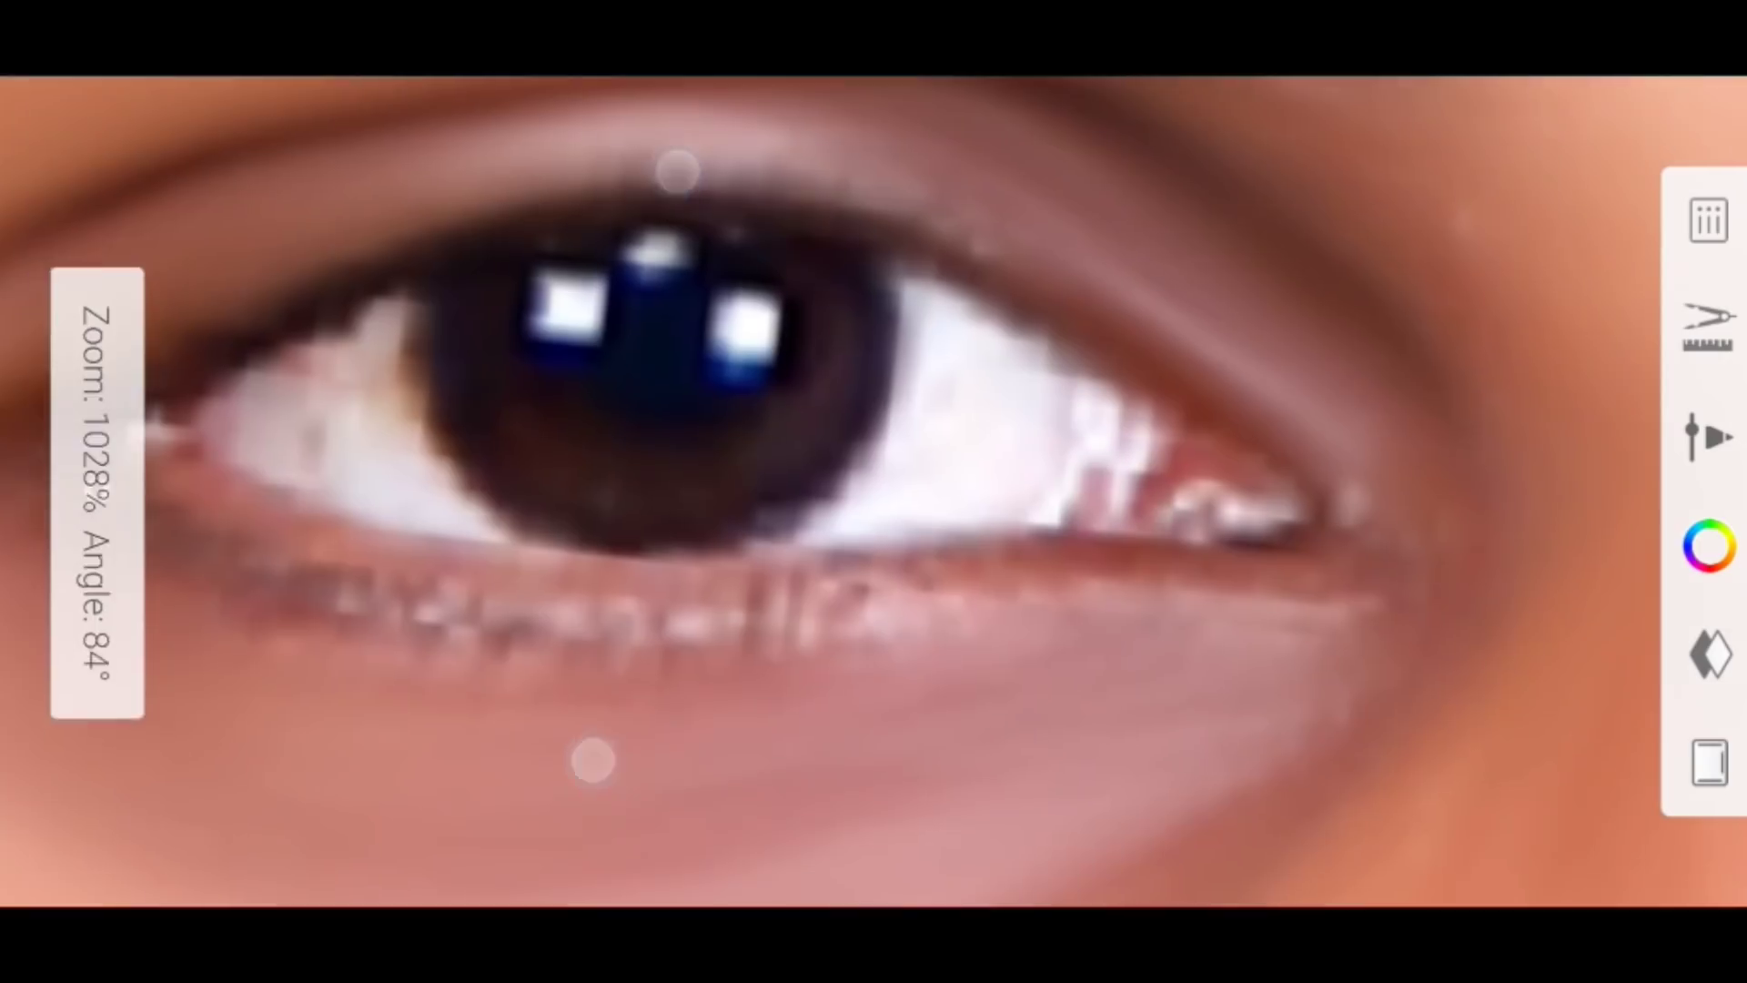
mouse_move(1098, 455)
mouse_down()
mouse_move(952, 428)
mouse_move(1232, 495)
mouse_up()
mouse_move(382, 364)
mouse_down()
mouse_move(226, 383)
mouse_move(917, 706)
mouse_move(604, 616)
mouse_move(430, 431)
mouse_up()
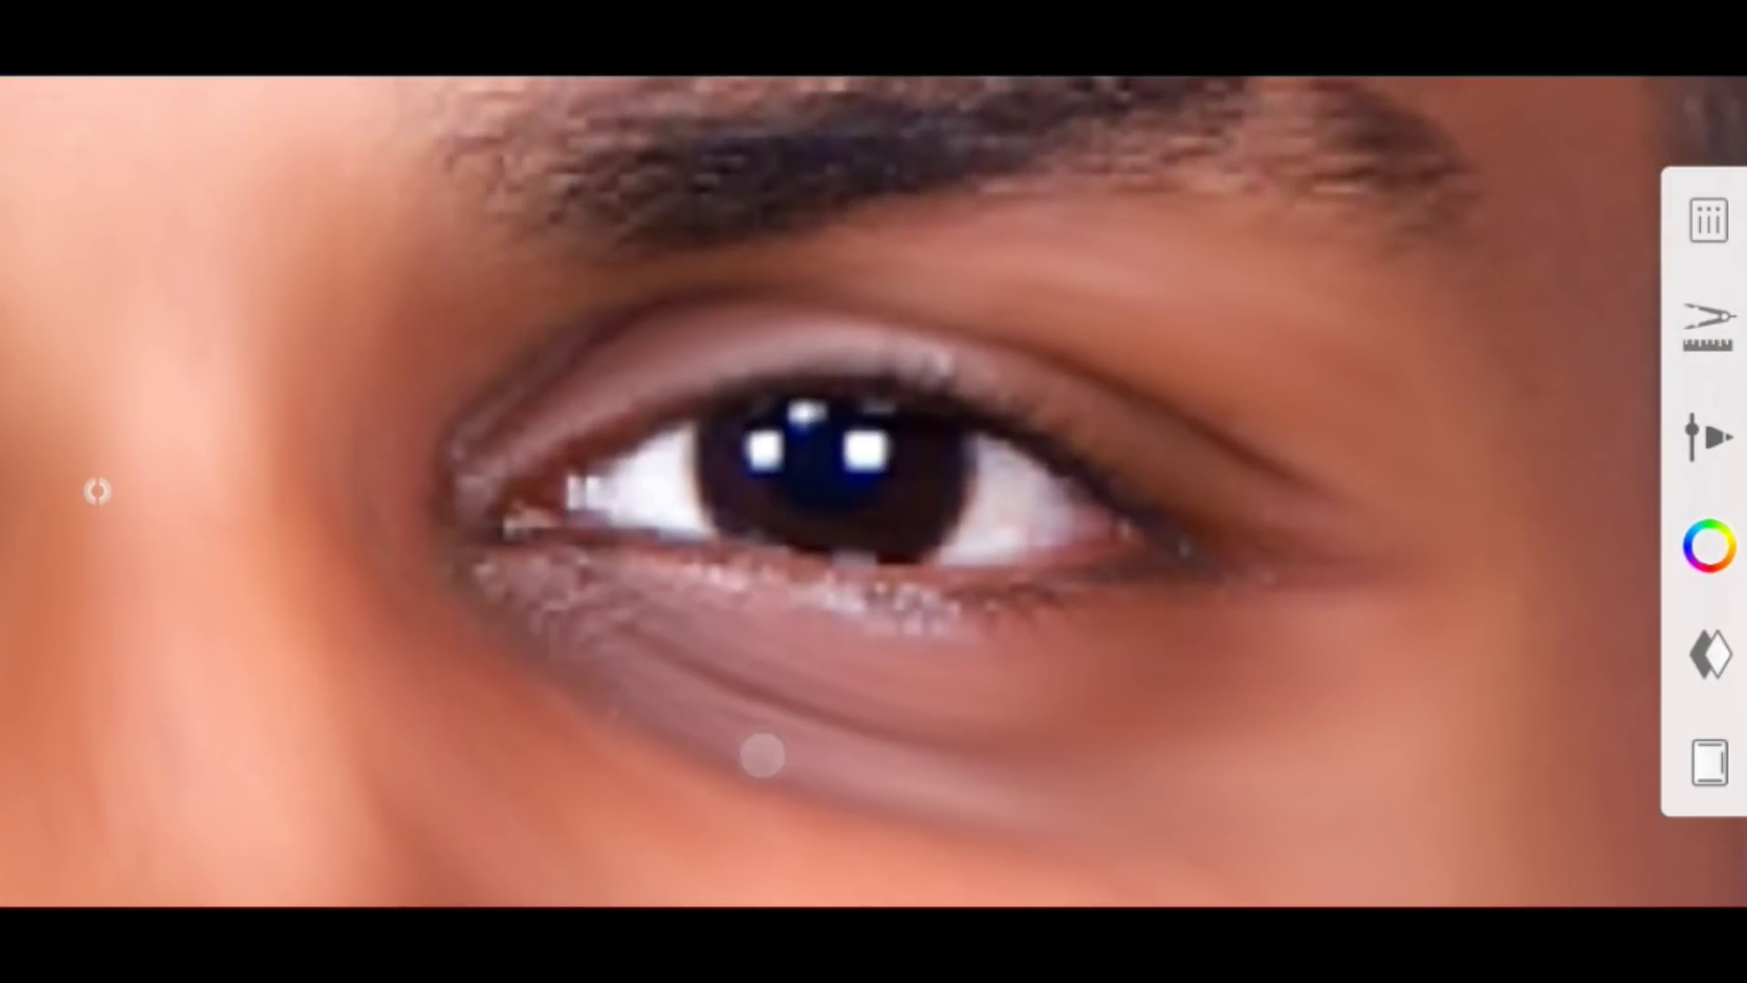
mouse_move(762, 755)
mouse_down()
mouse_move(473, 351)
mouse_move(1012, 538)
mouse_up()
drag(1300, 476, 189, 550)
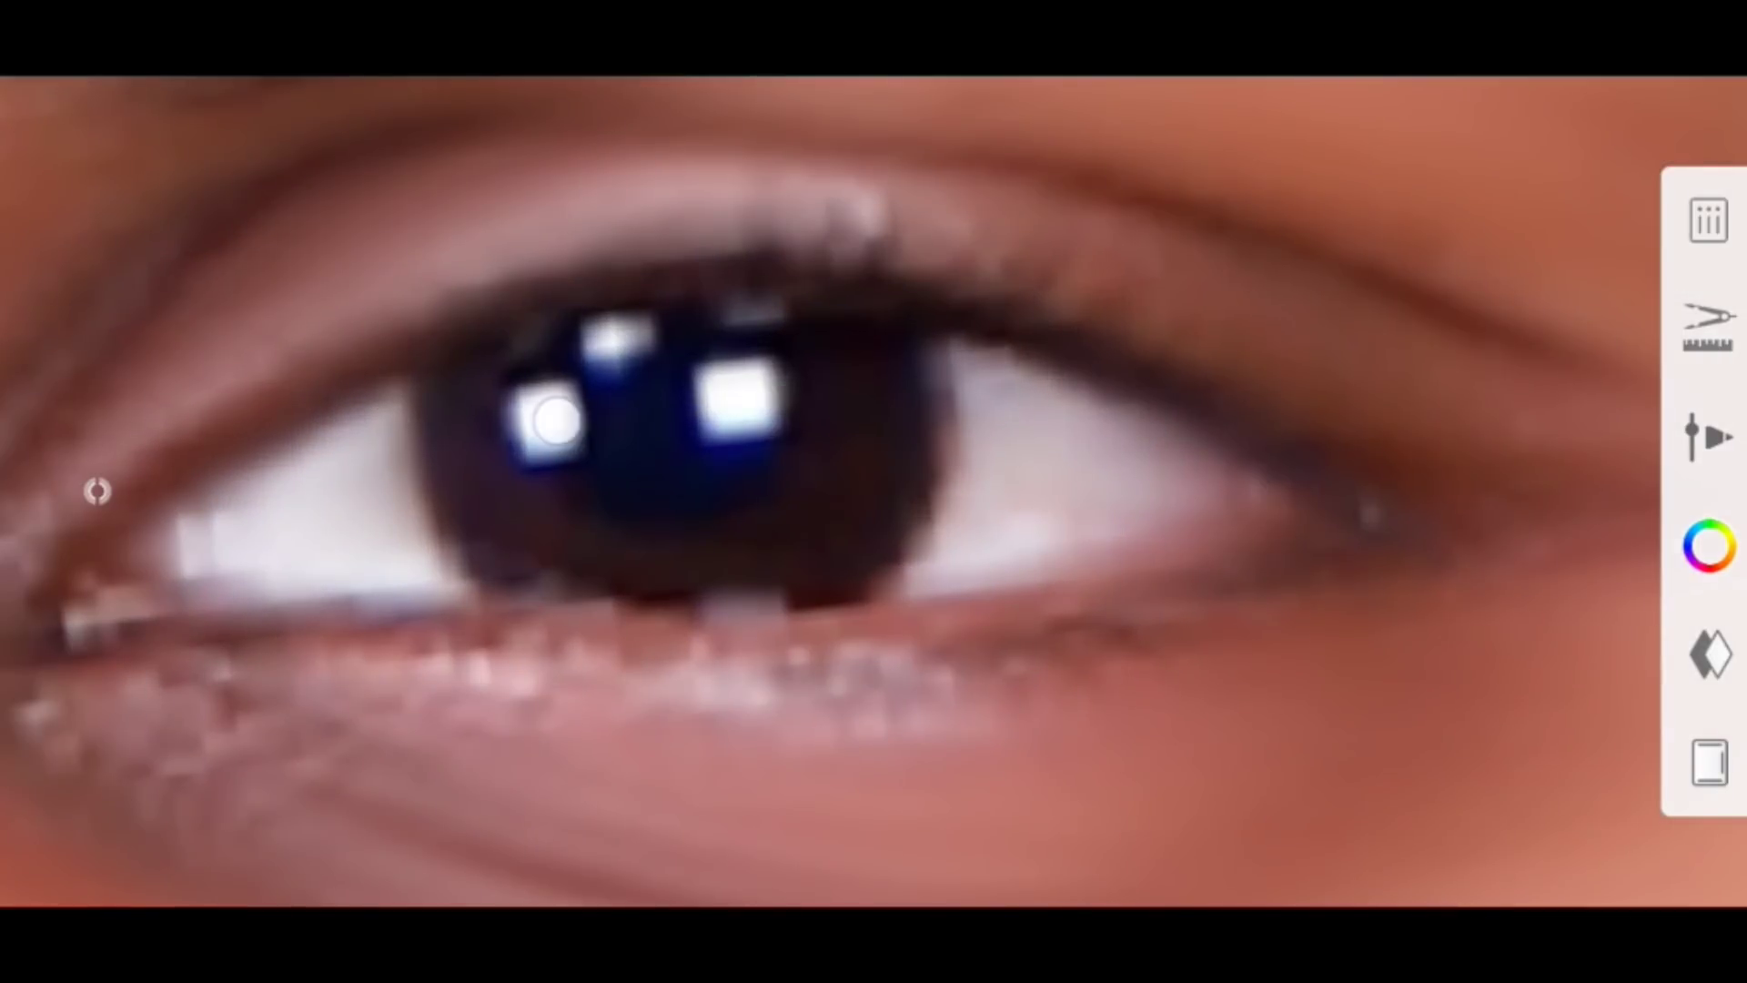
drag(554, 420, 643, 285)
Smudge the lips into a smooth painted finish while zoomed in on the mouth
drag(637, 437, 429, 519)
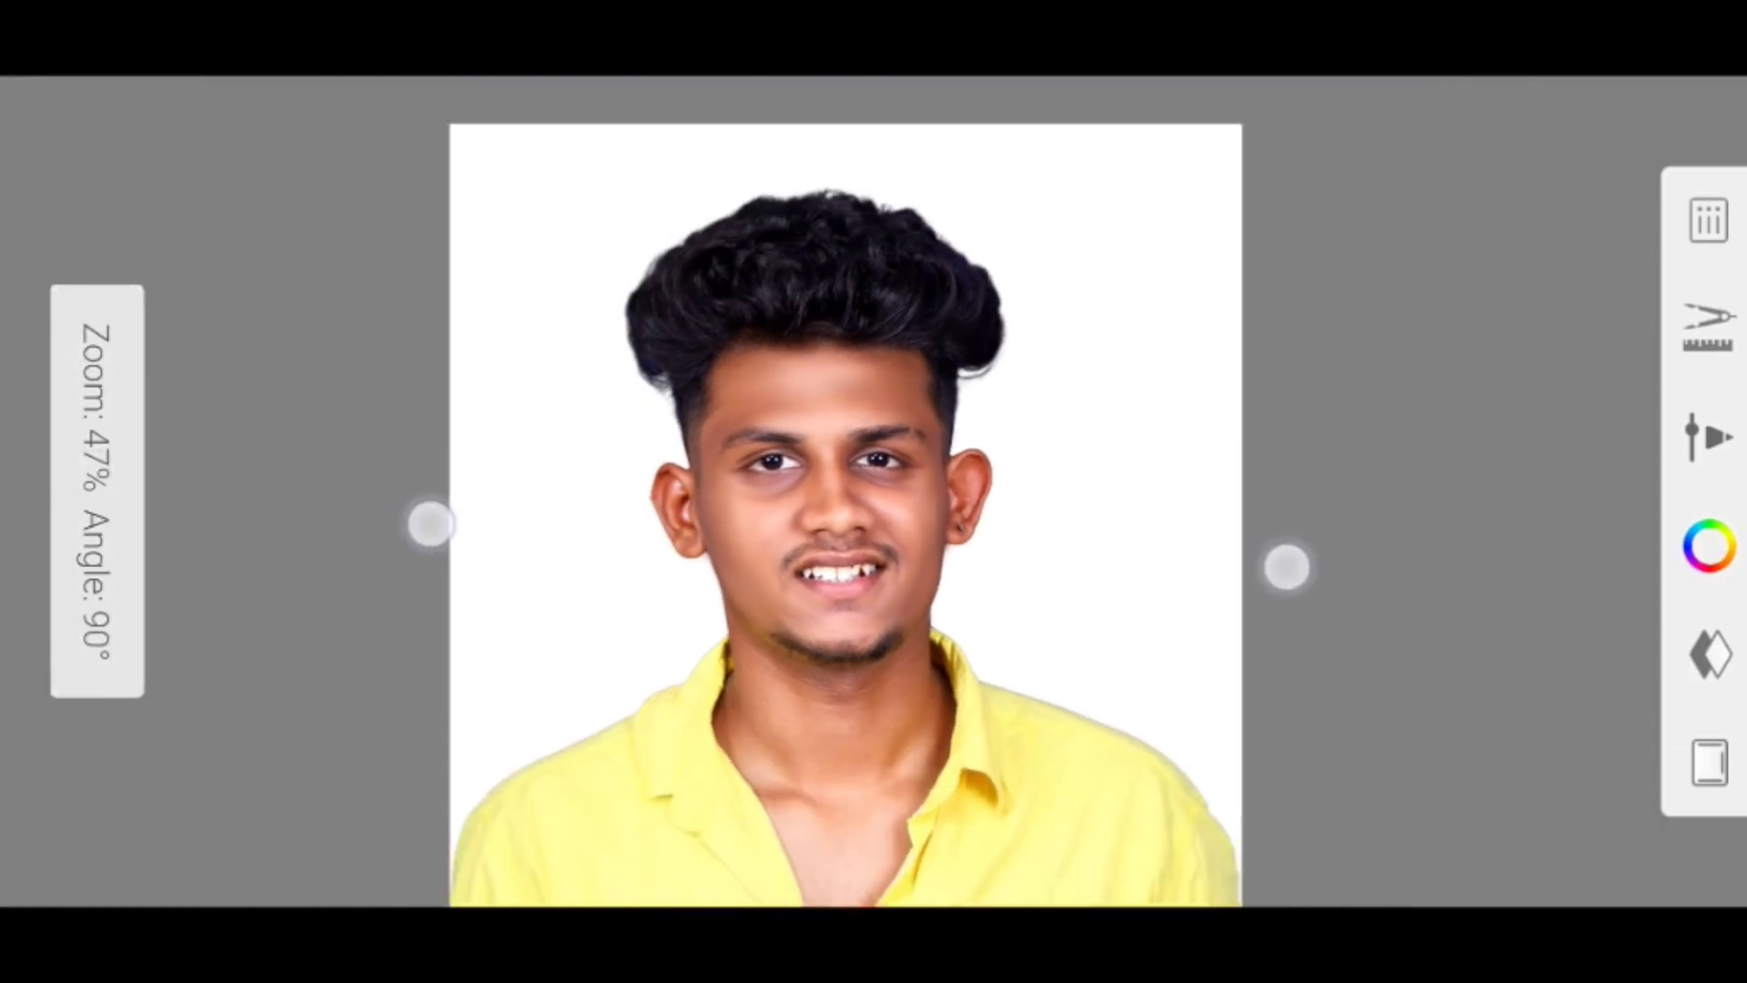
click(97, 492)
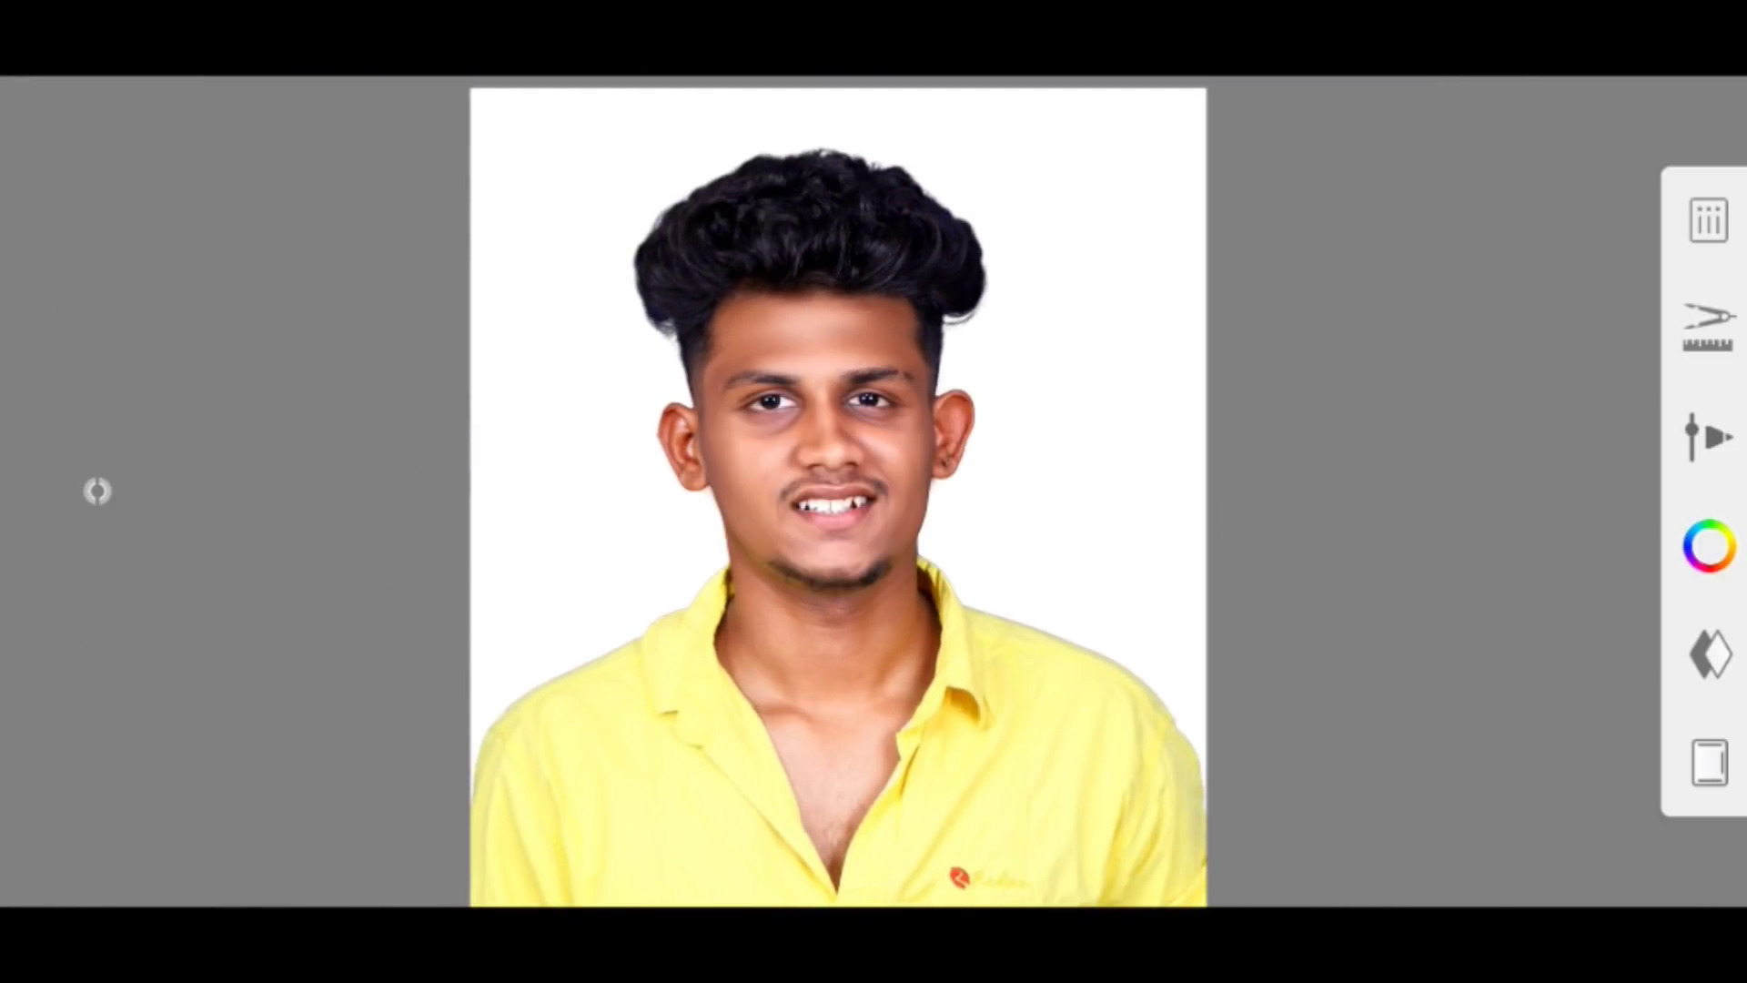
scroll(832, 628, up, 2)
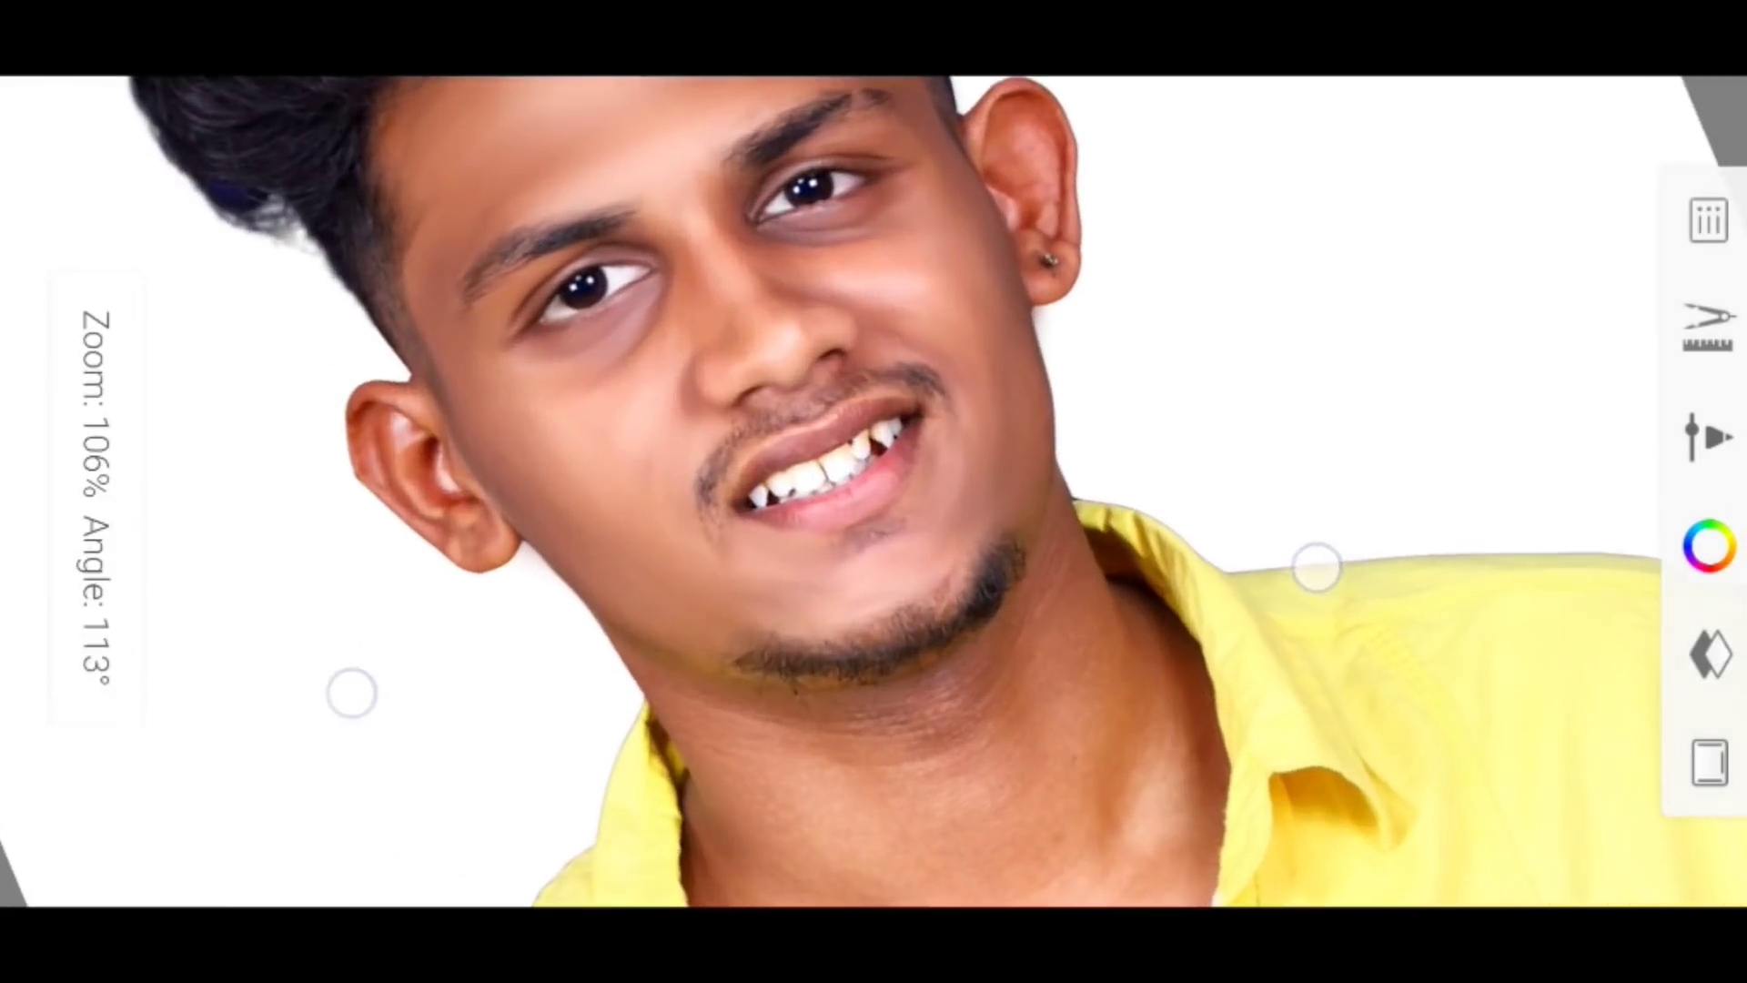
scroll(901, 637, up, 5)
scroll(847, 619, up, 4)
scroll(808, 585, up, 2)
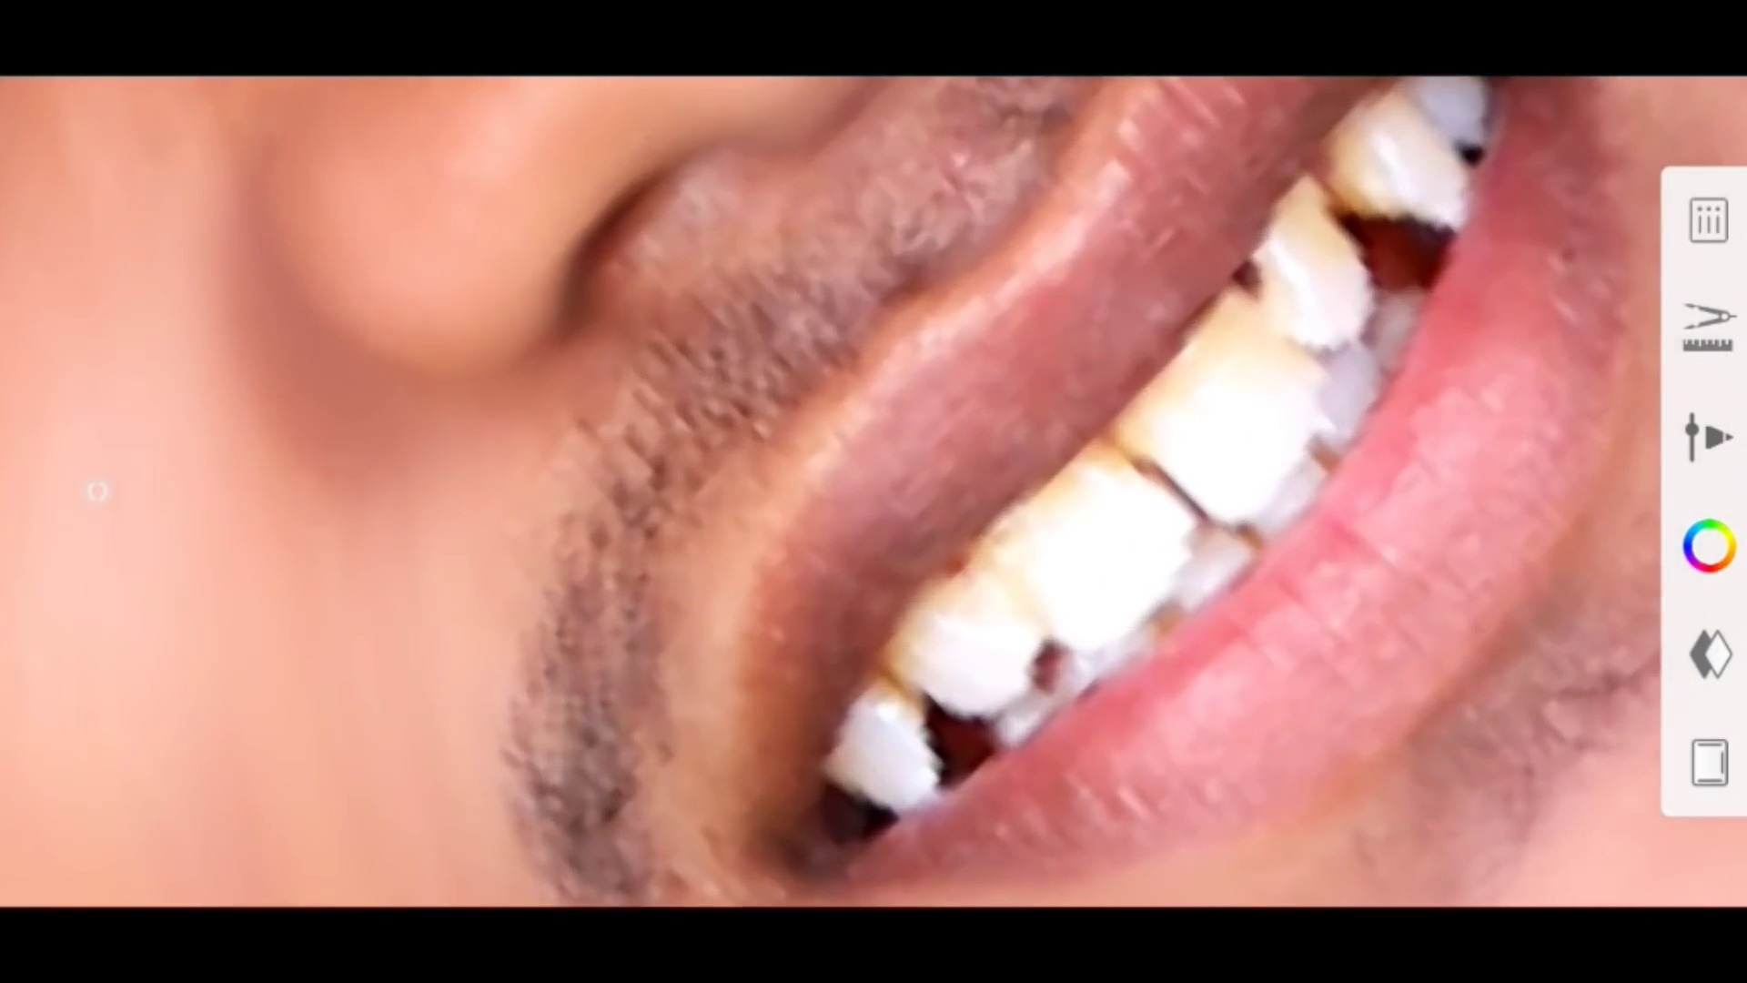
scroll(786, 561, up, 1)
scroll(428, 612, up, 1)
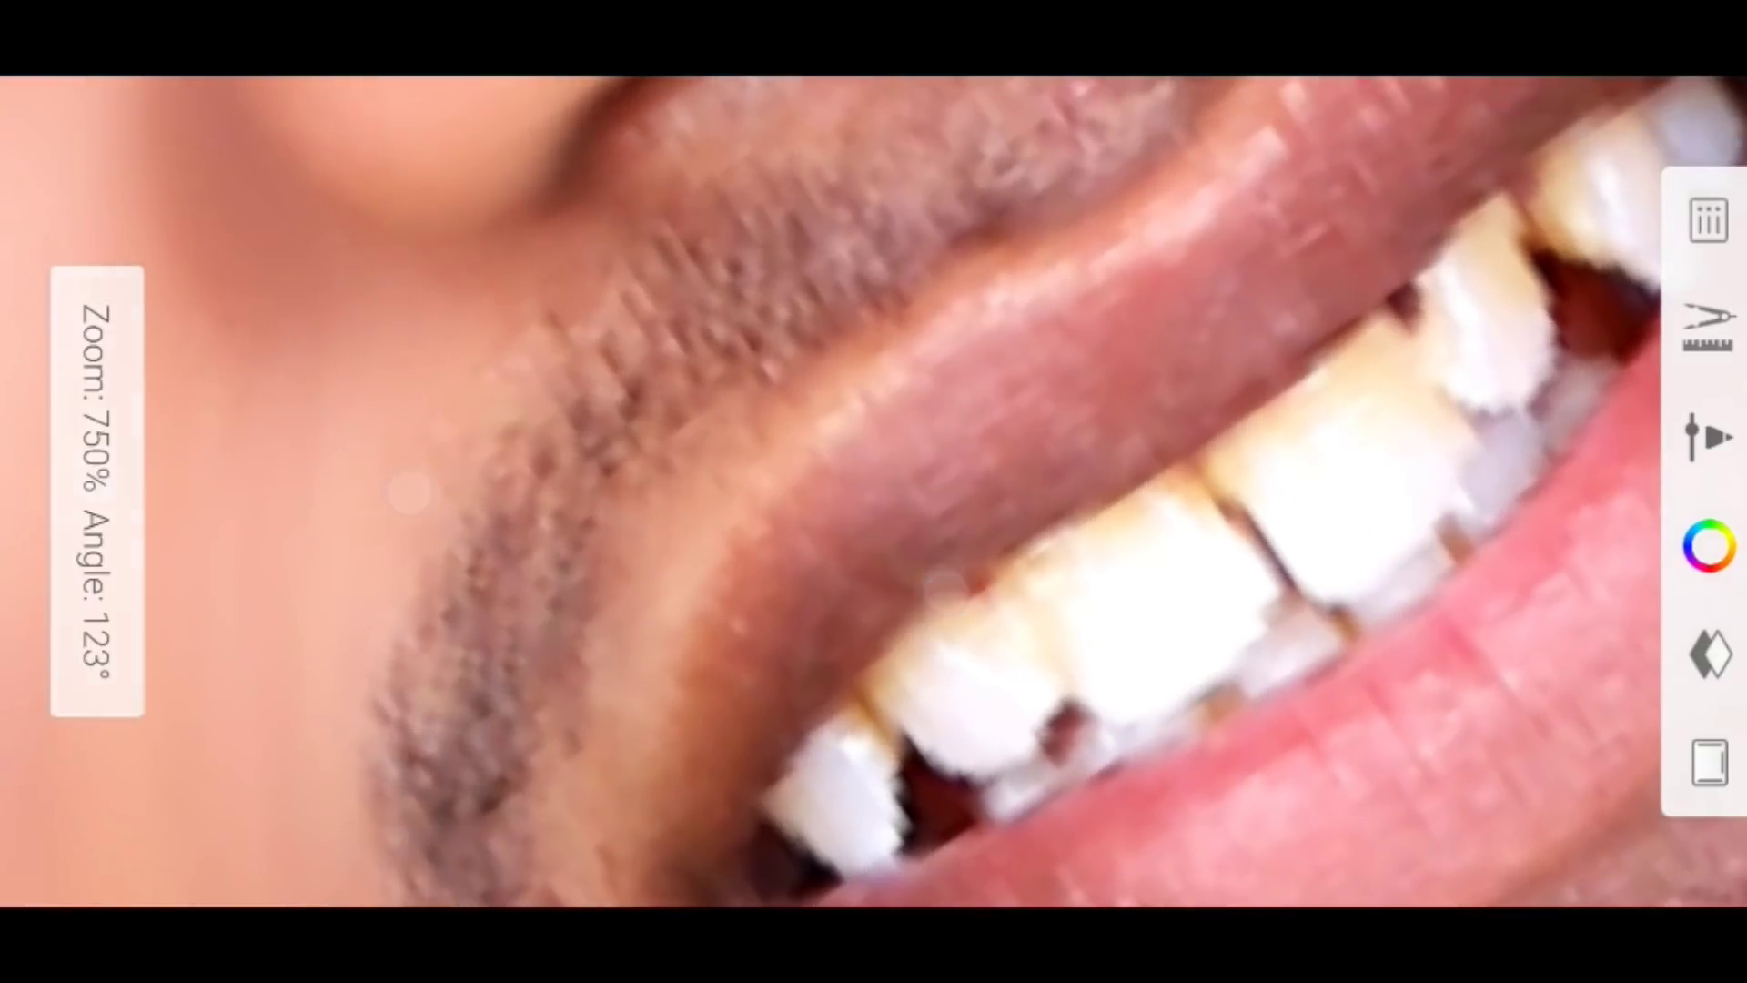
scroll(722, 565, up, 2)
scroll(715, 558, up, 3)
scroll(716, 558, down, 1)
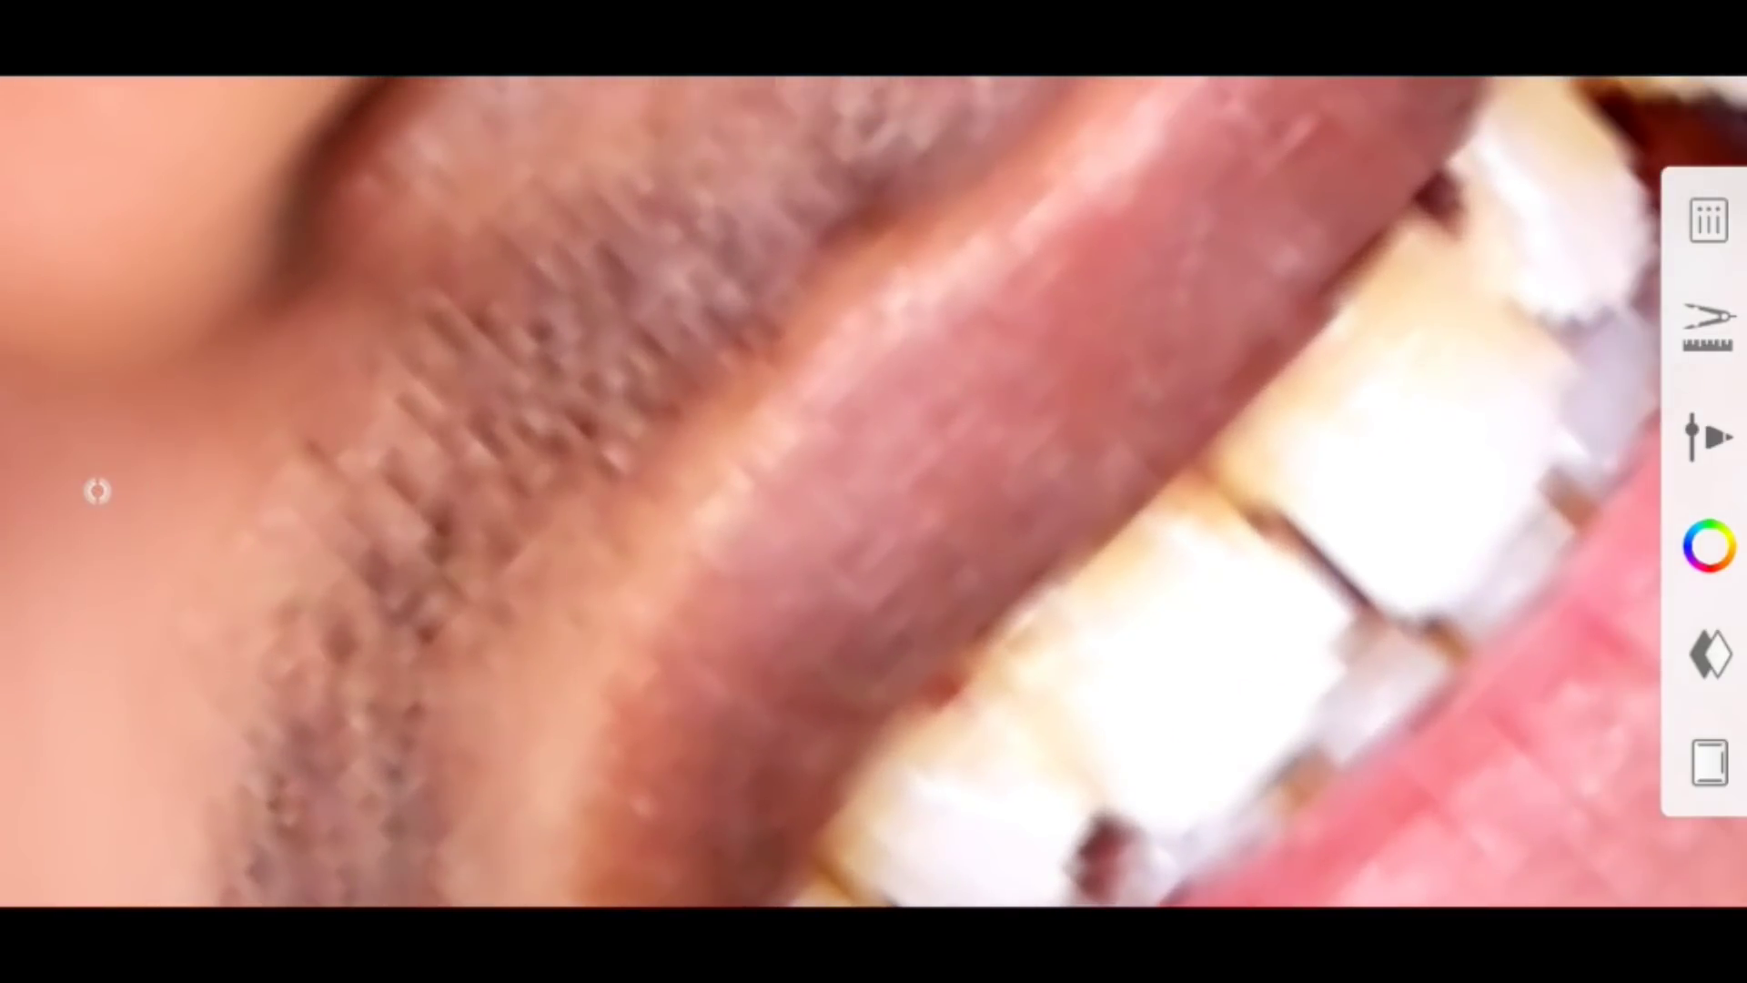
scroll(711, 541, down, 2)
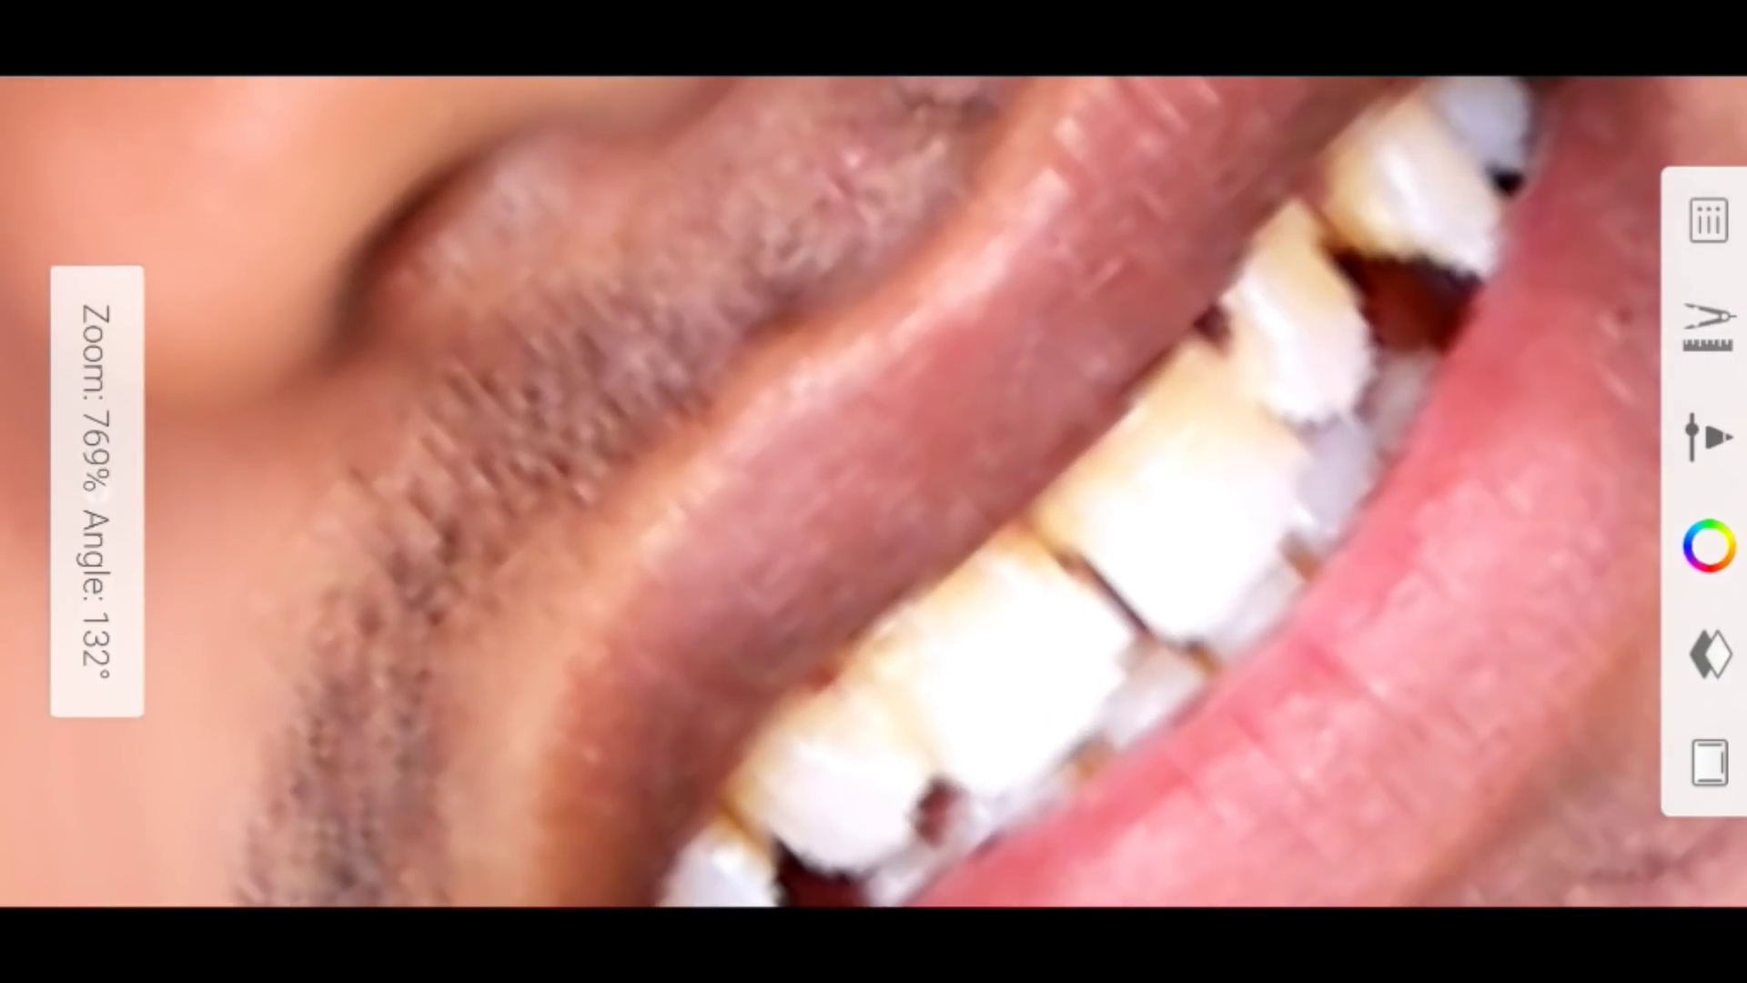
scroll(874, 632, down, 1)
scroll(740, 577, up, 3)
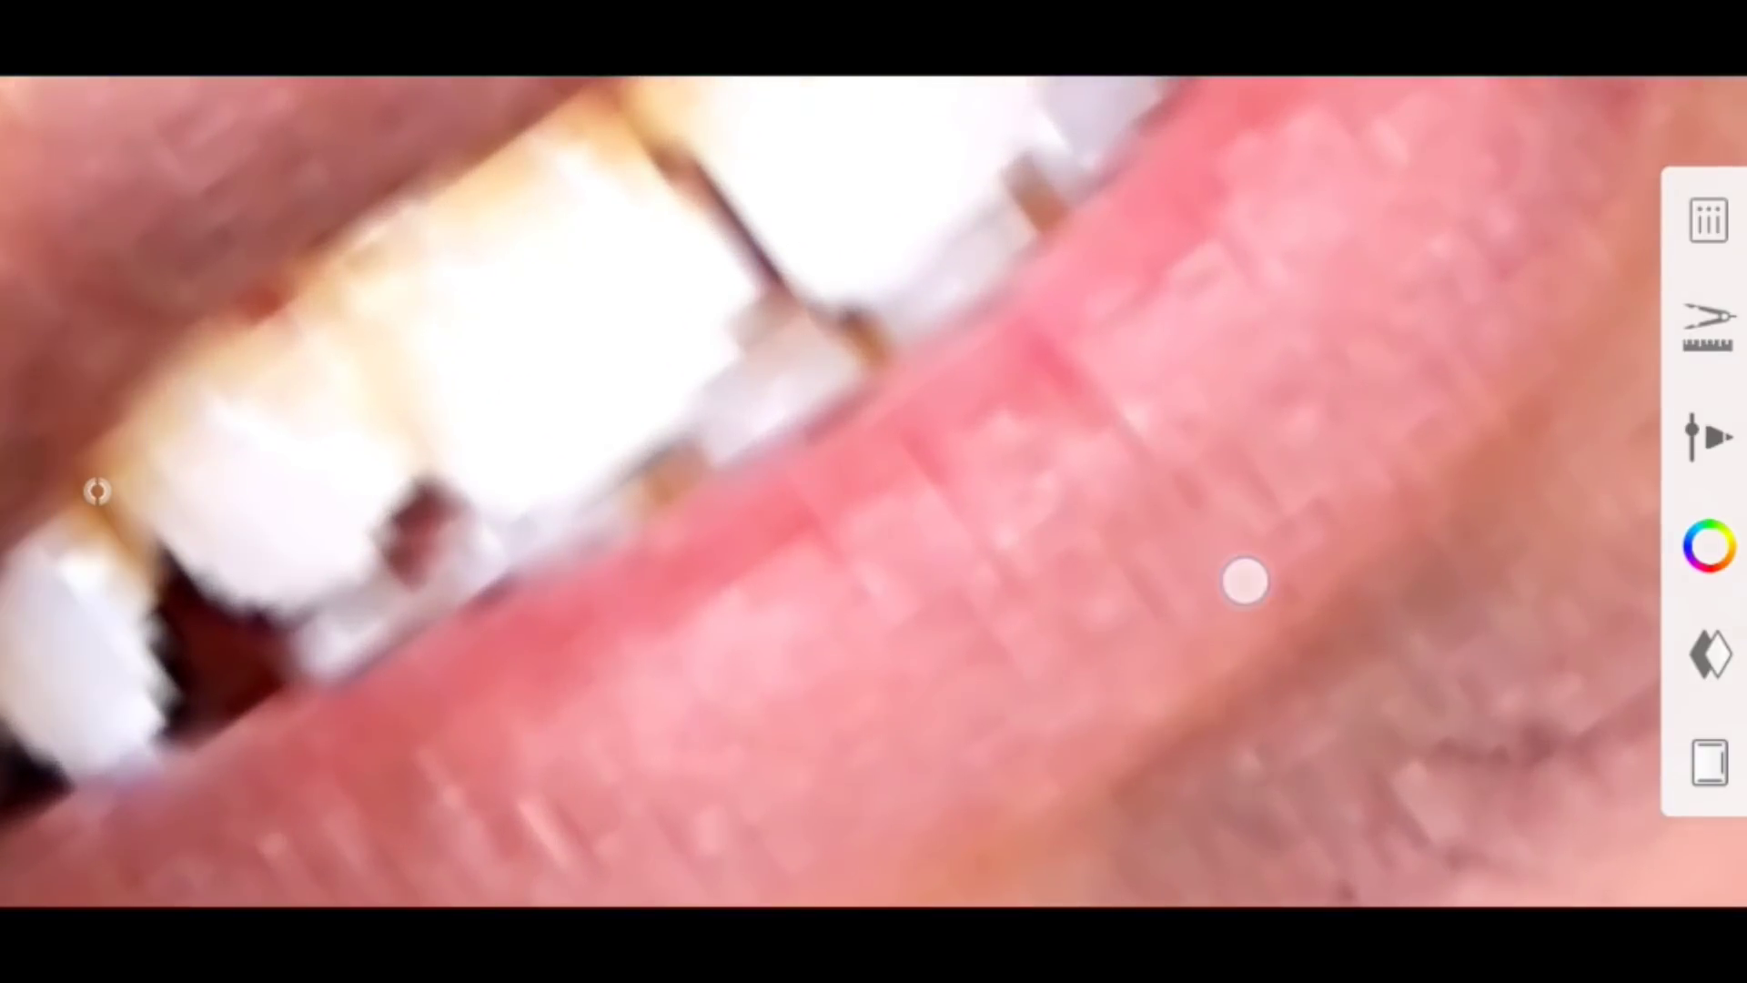
scroll(706, 561, down, 1)
scroll(643, 634, down, 1)
scroll(694, 560, up, 3)
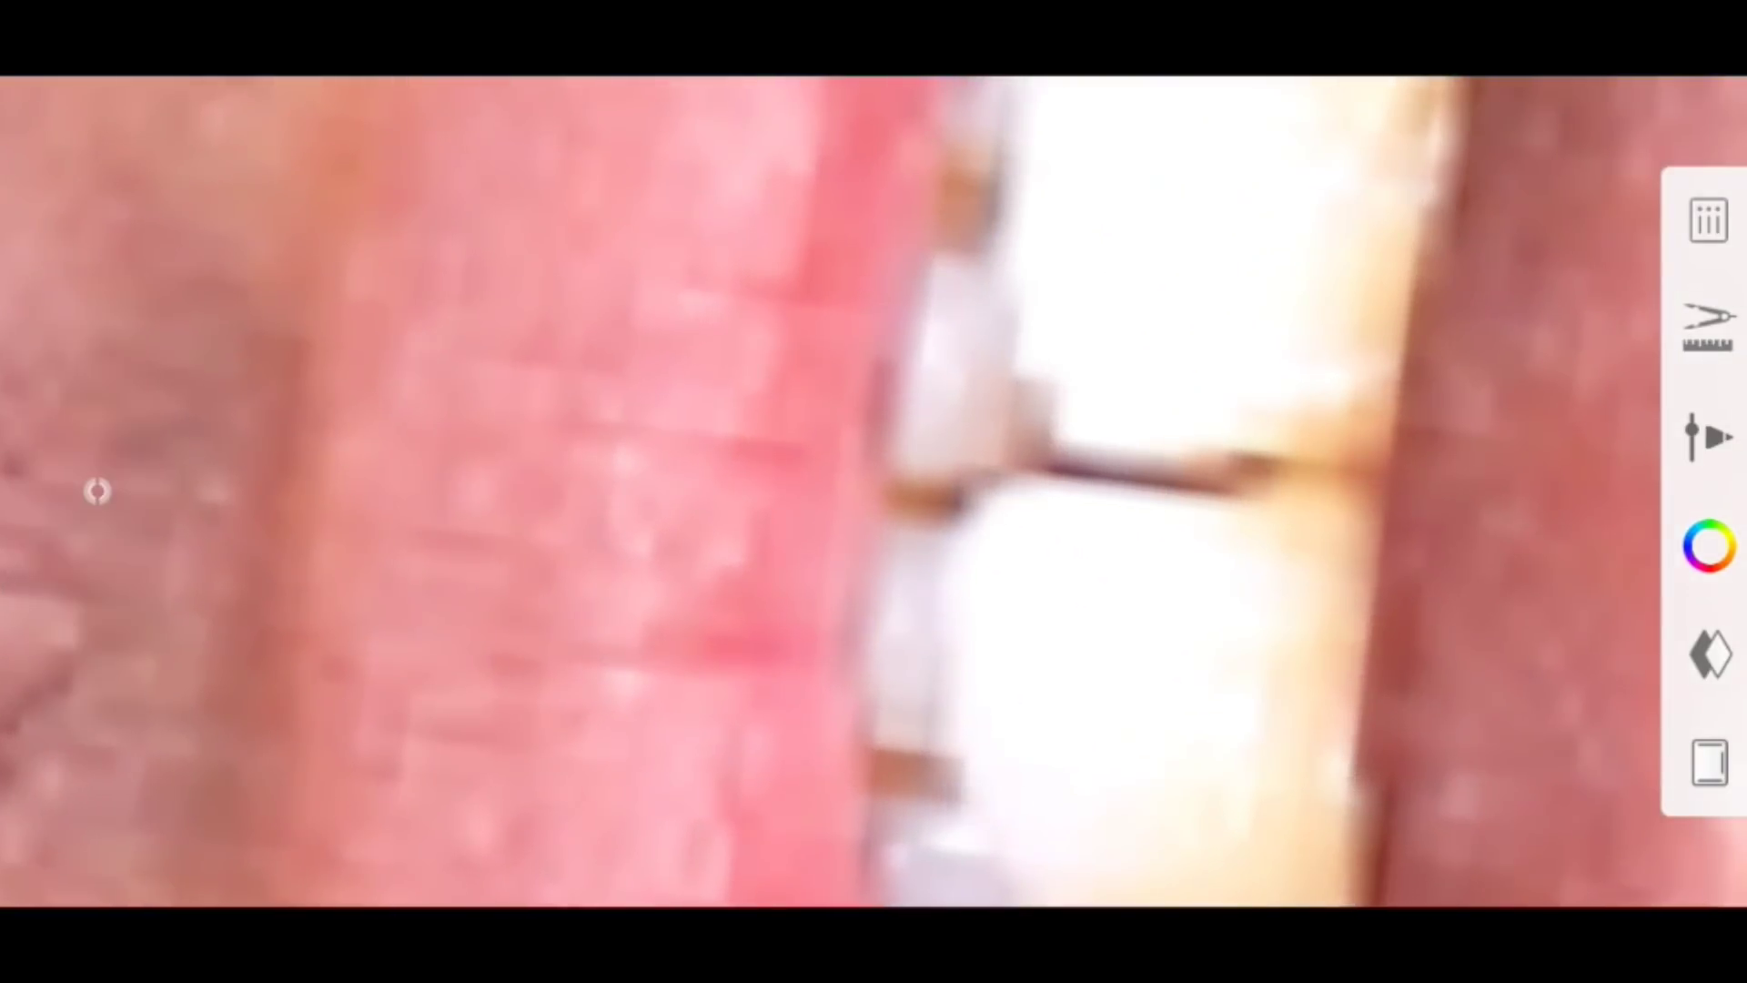
scroll(683, 523, down, 2)
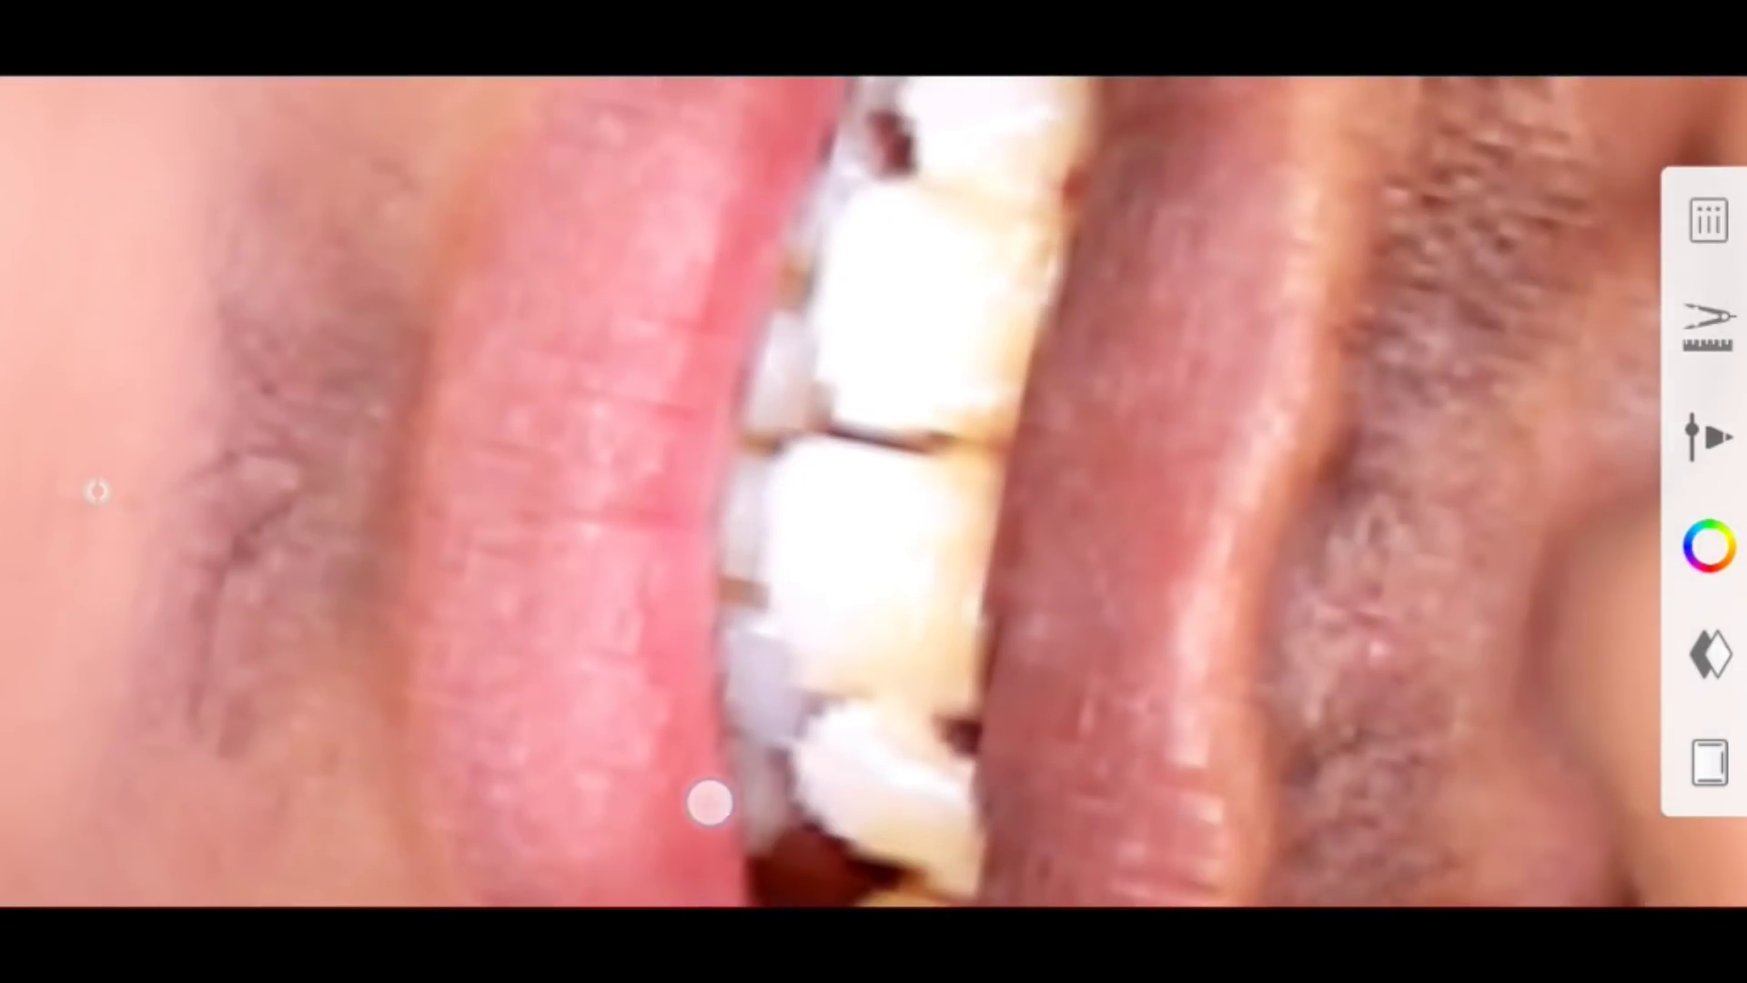
scroll(681, 833, down, 2)
scroll(382, 401, up, 2)
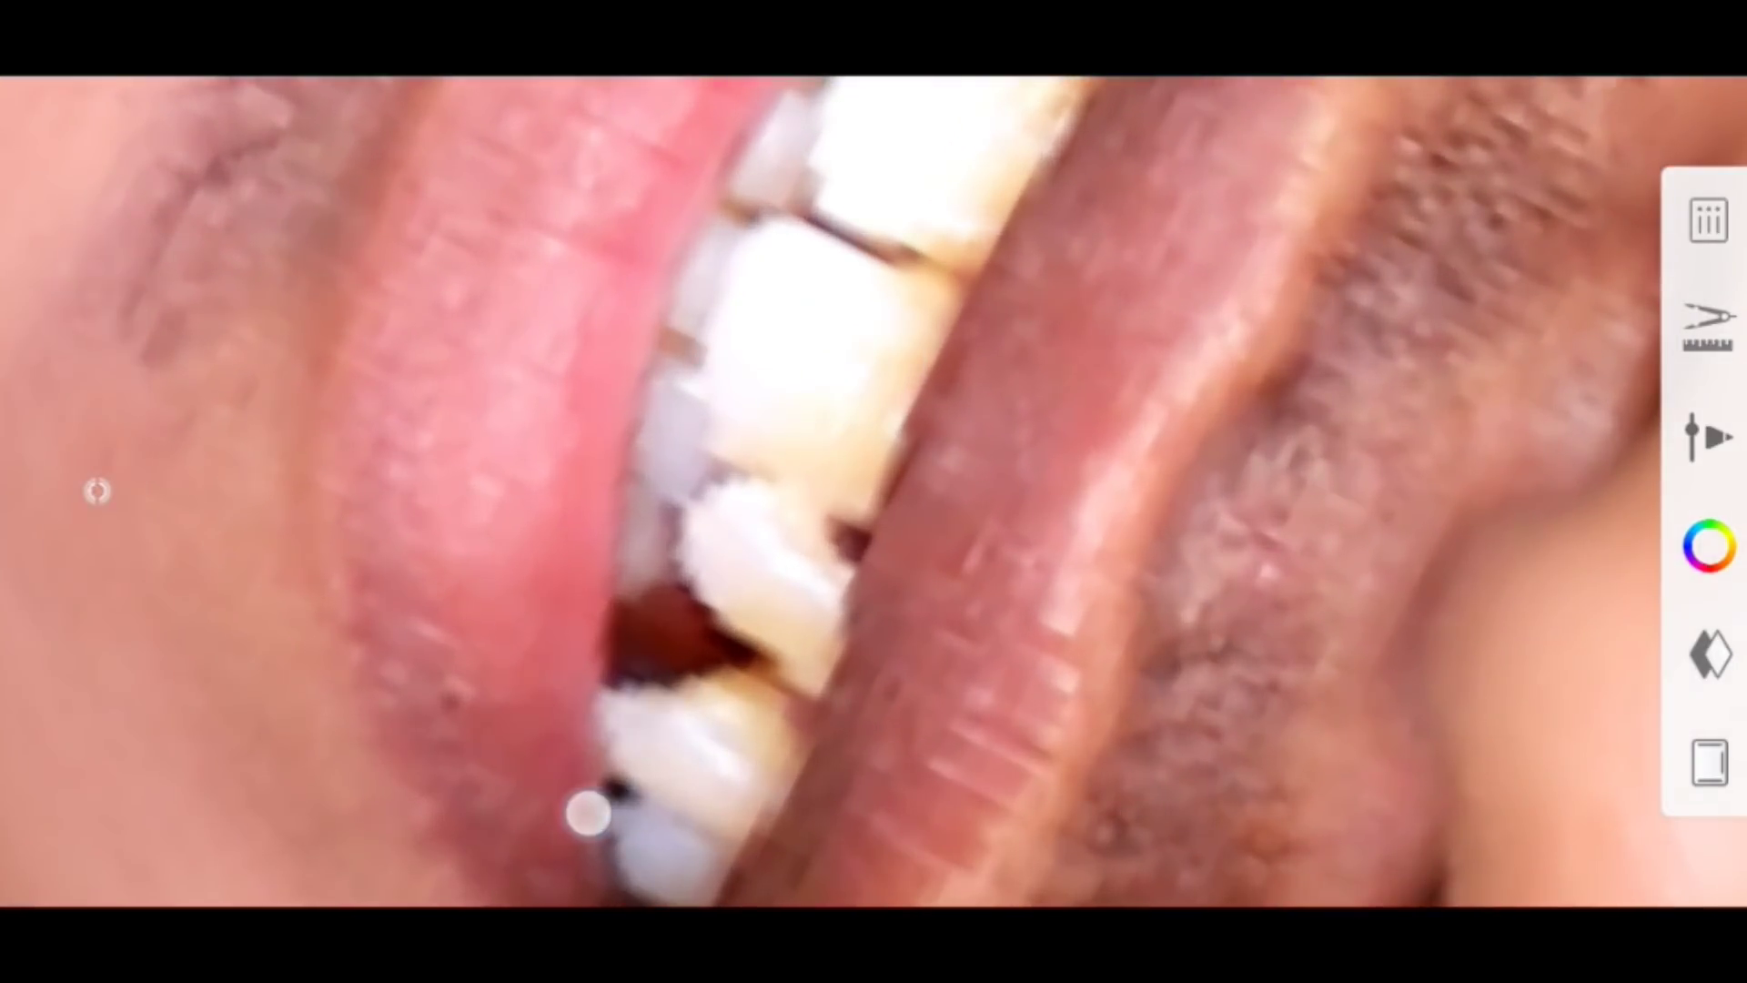
scroll(595, 433, down, 1)
scroll(706, 456, up, 2)
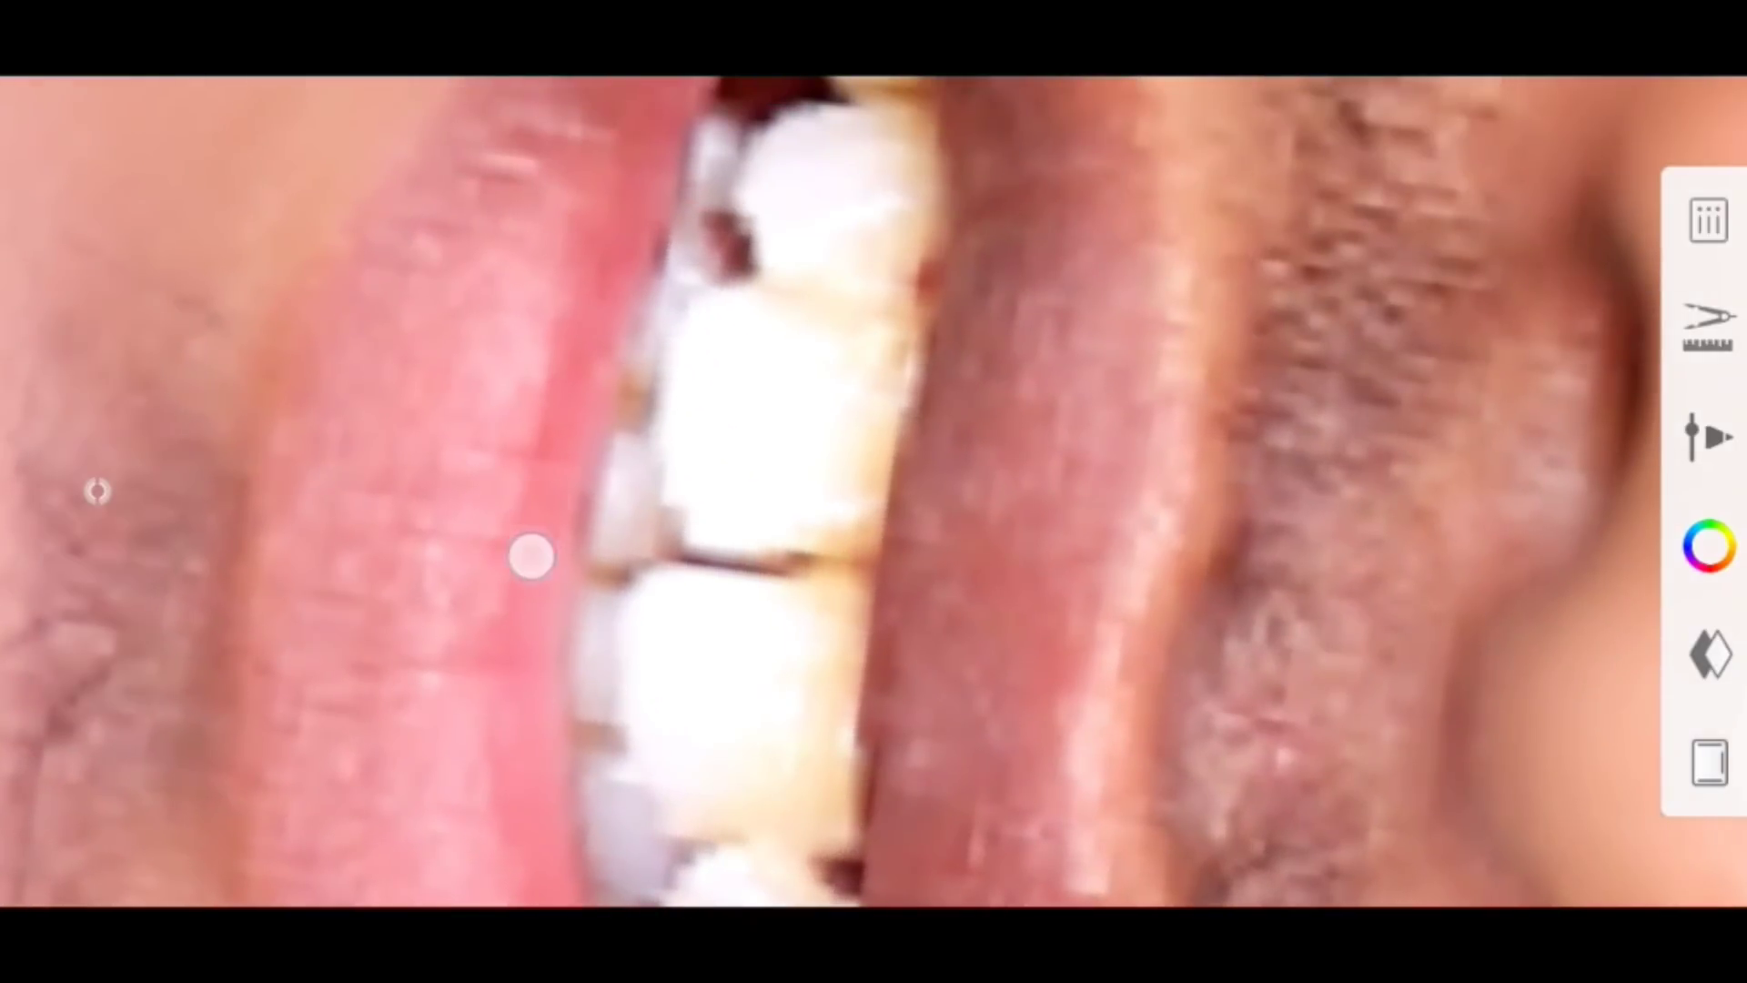
scroll(614, 149, down, 1)
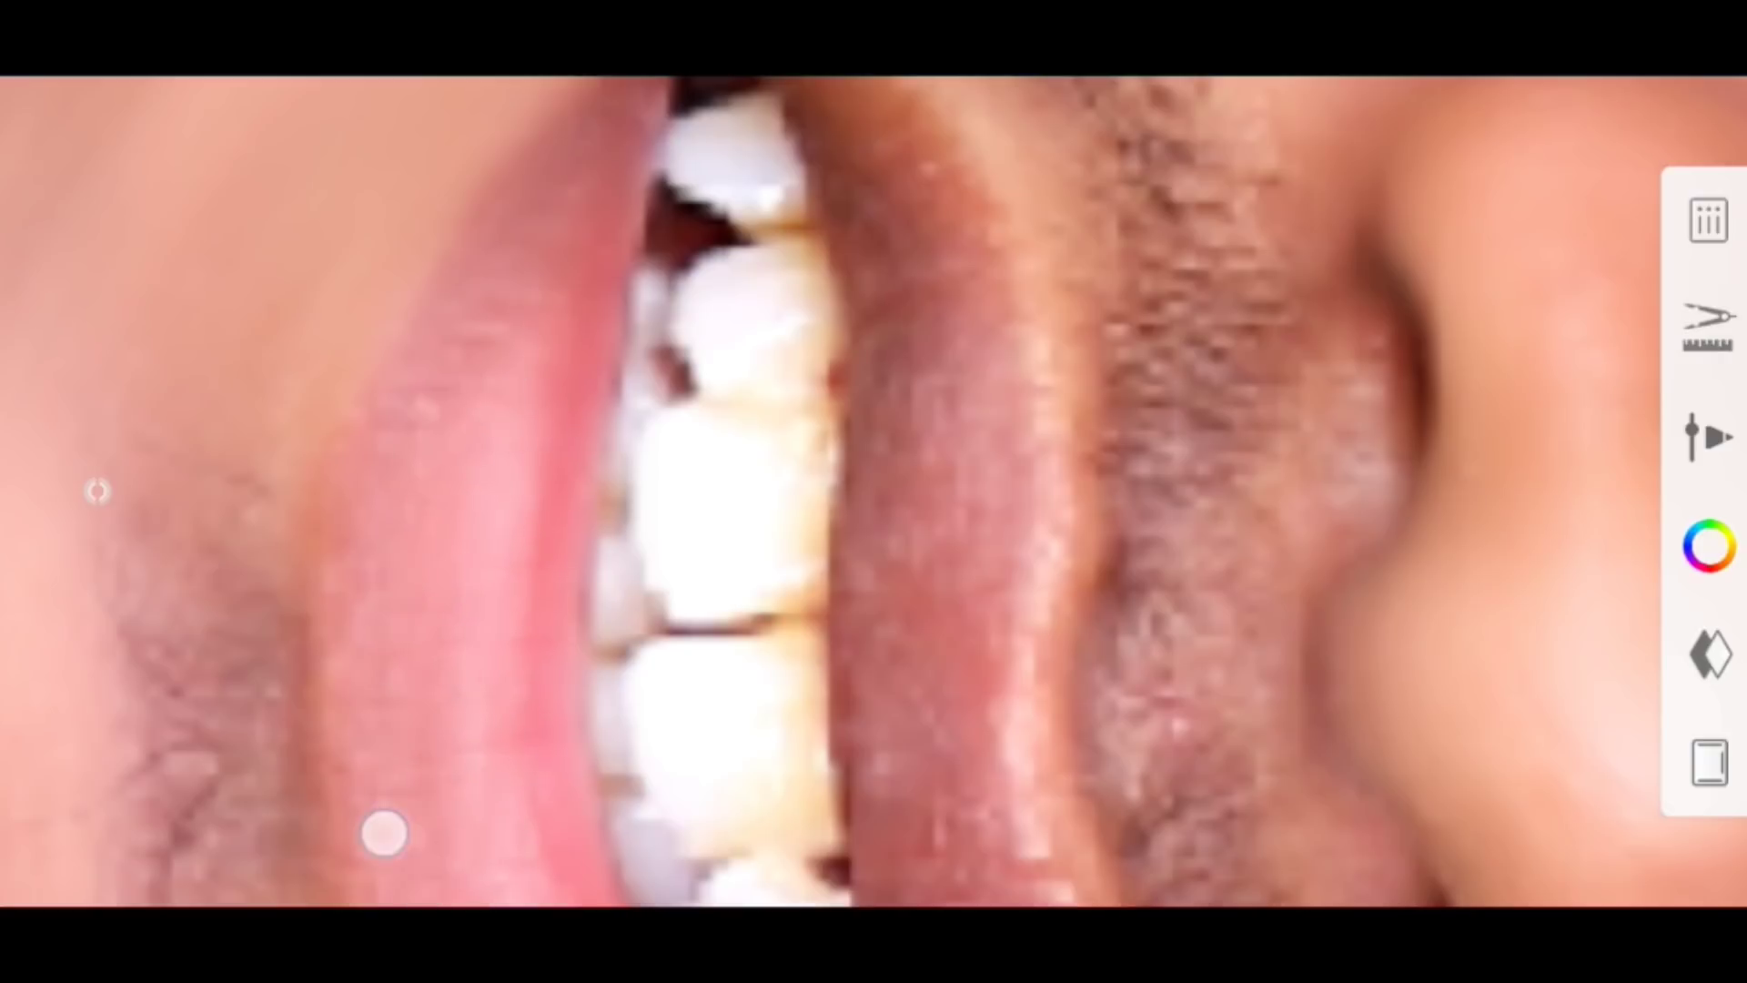
scroll(384, 832, down, 2)
Tilt the view across the mouth and blur the teeth smooth
drag(500, 764, 596, 558)
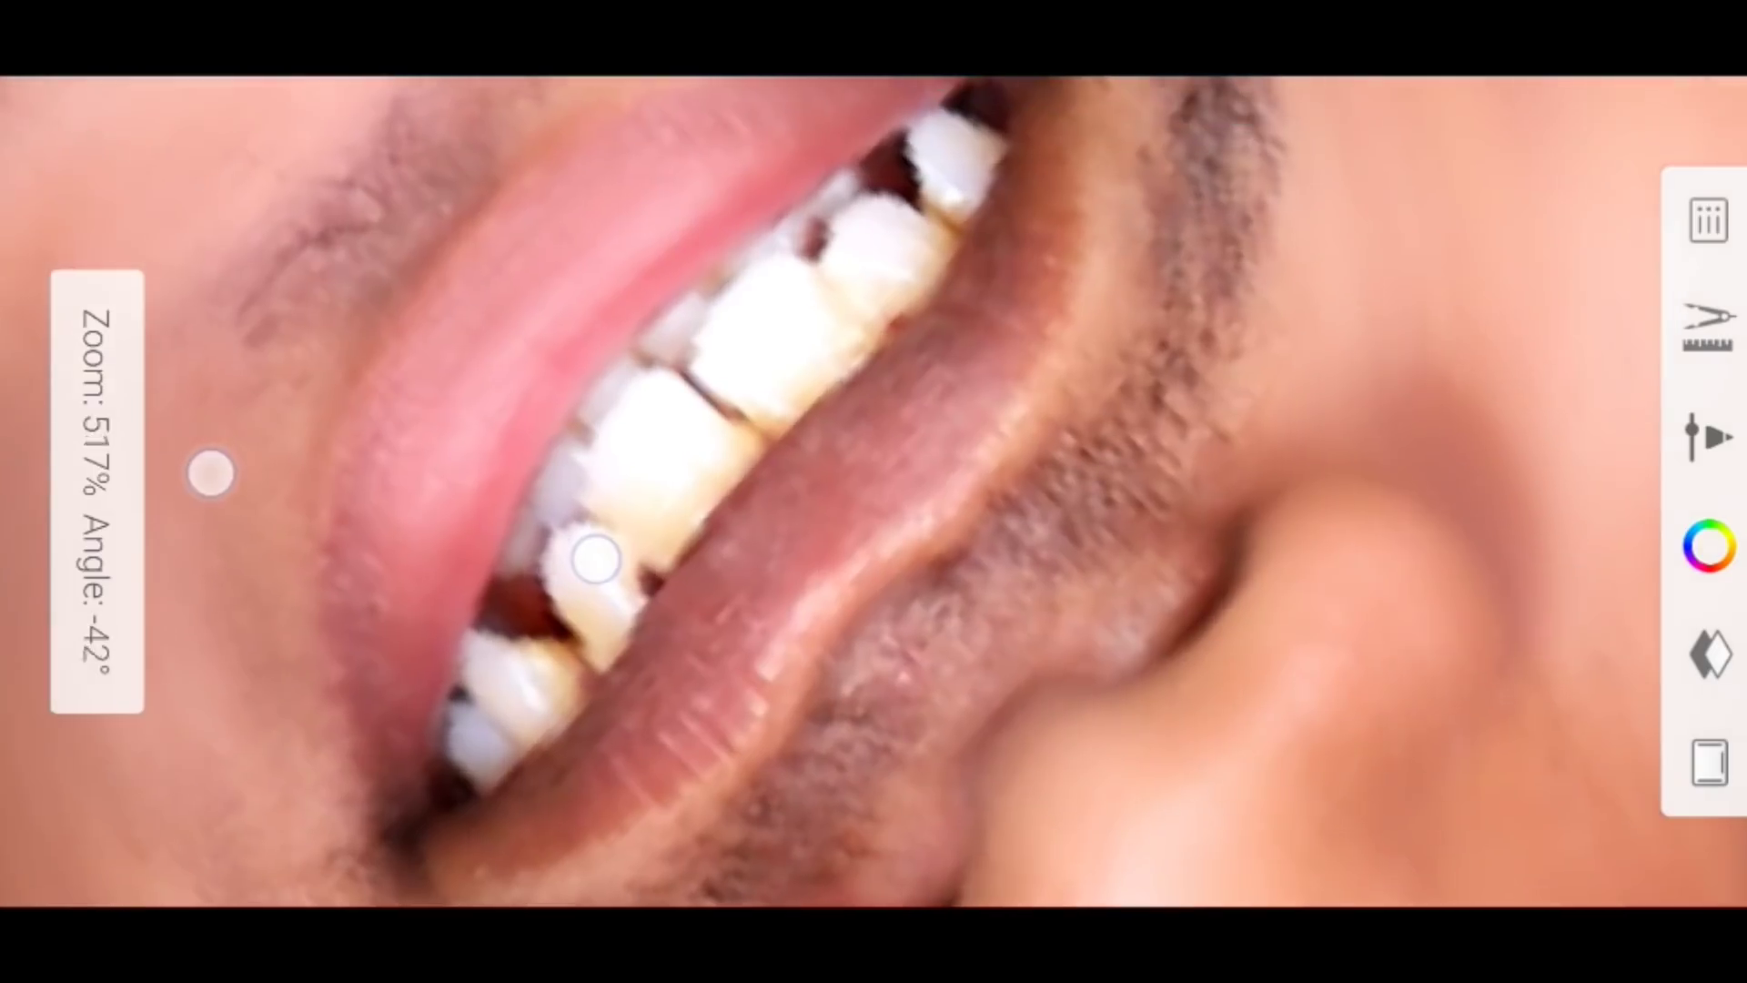
scroll(351, 708, up, 3)
scroll(735, 501, up, 2)
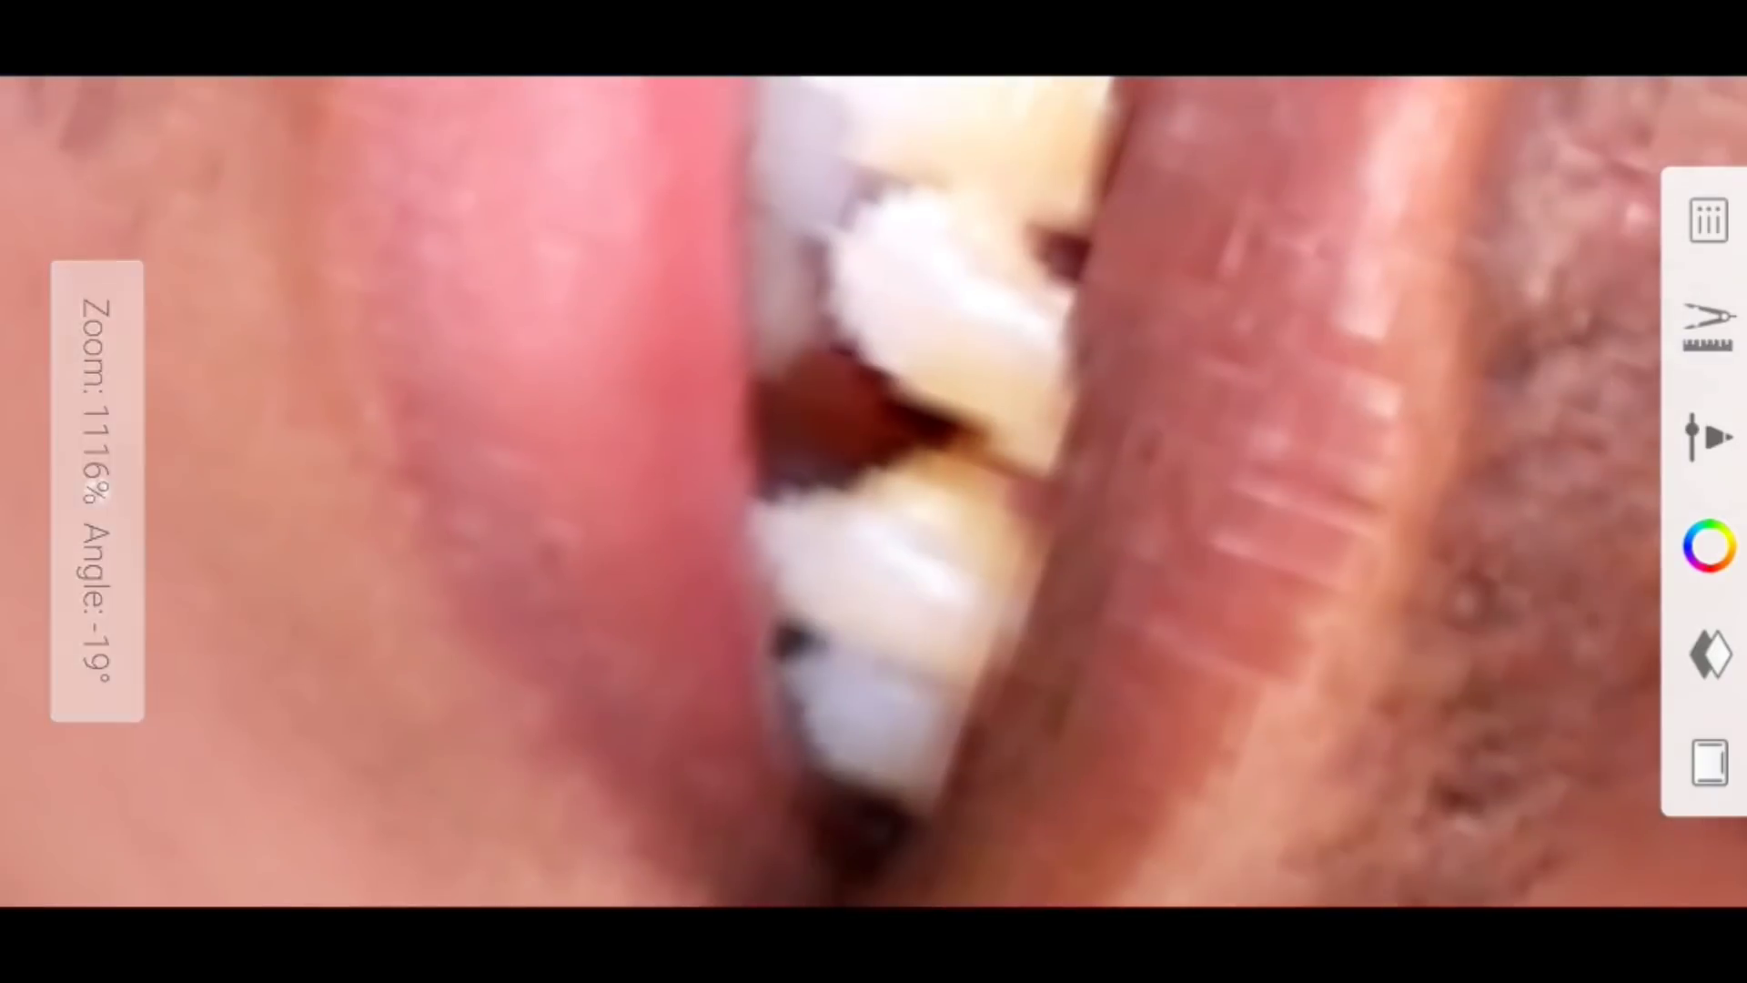
drag(796, 709, 503, 234)
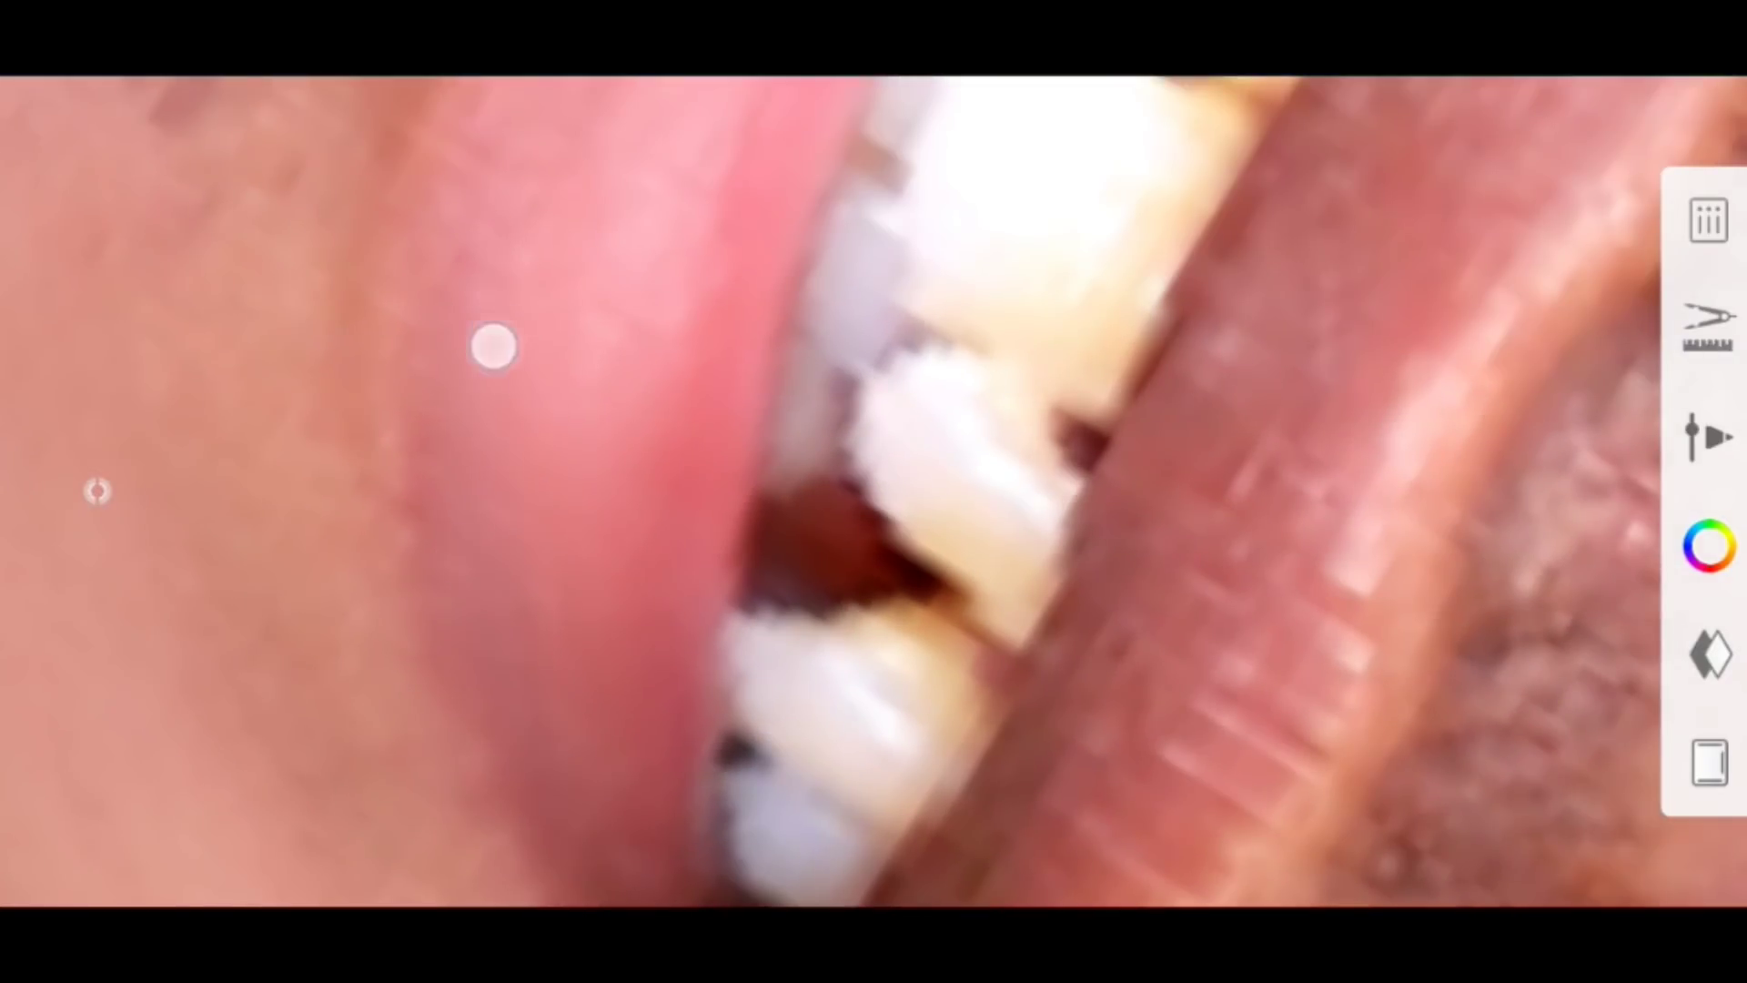
scroll(554, 670, down, 2)
scroll(662, 296, down, 1)
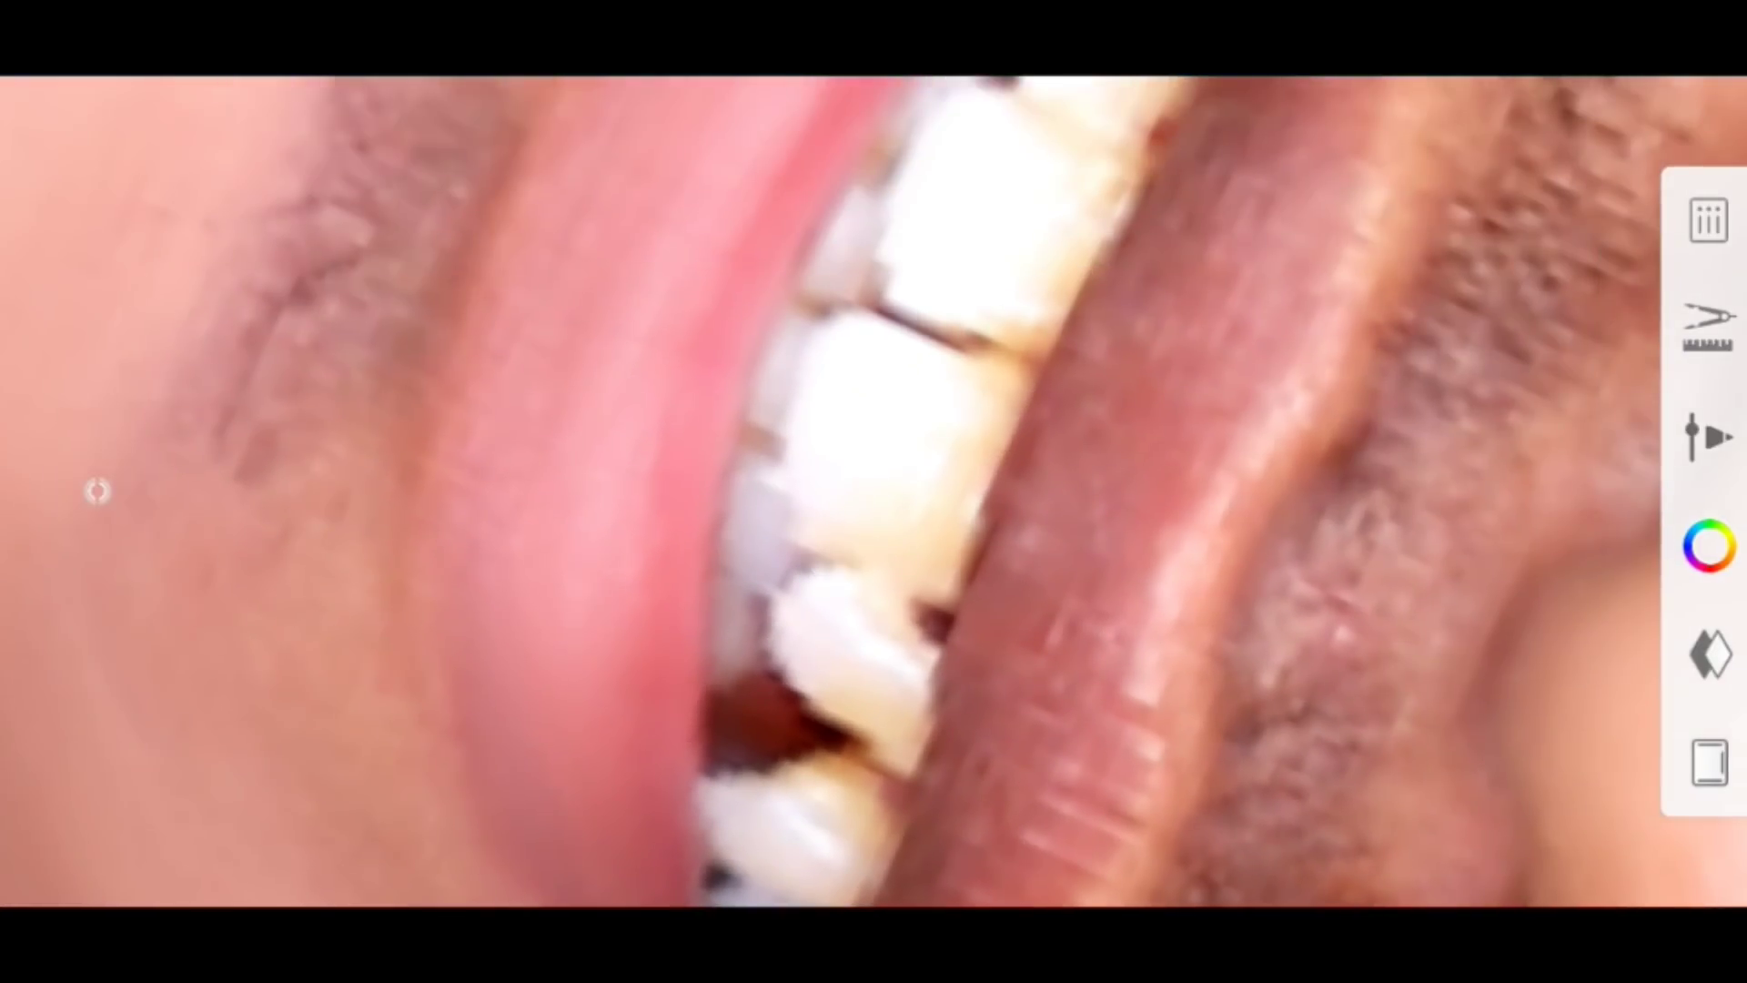
scroll(839, 644, down, 1)
scroll(585, 652, down, 1)
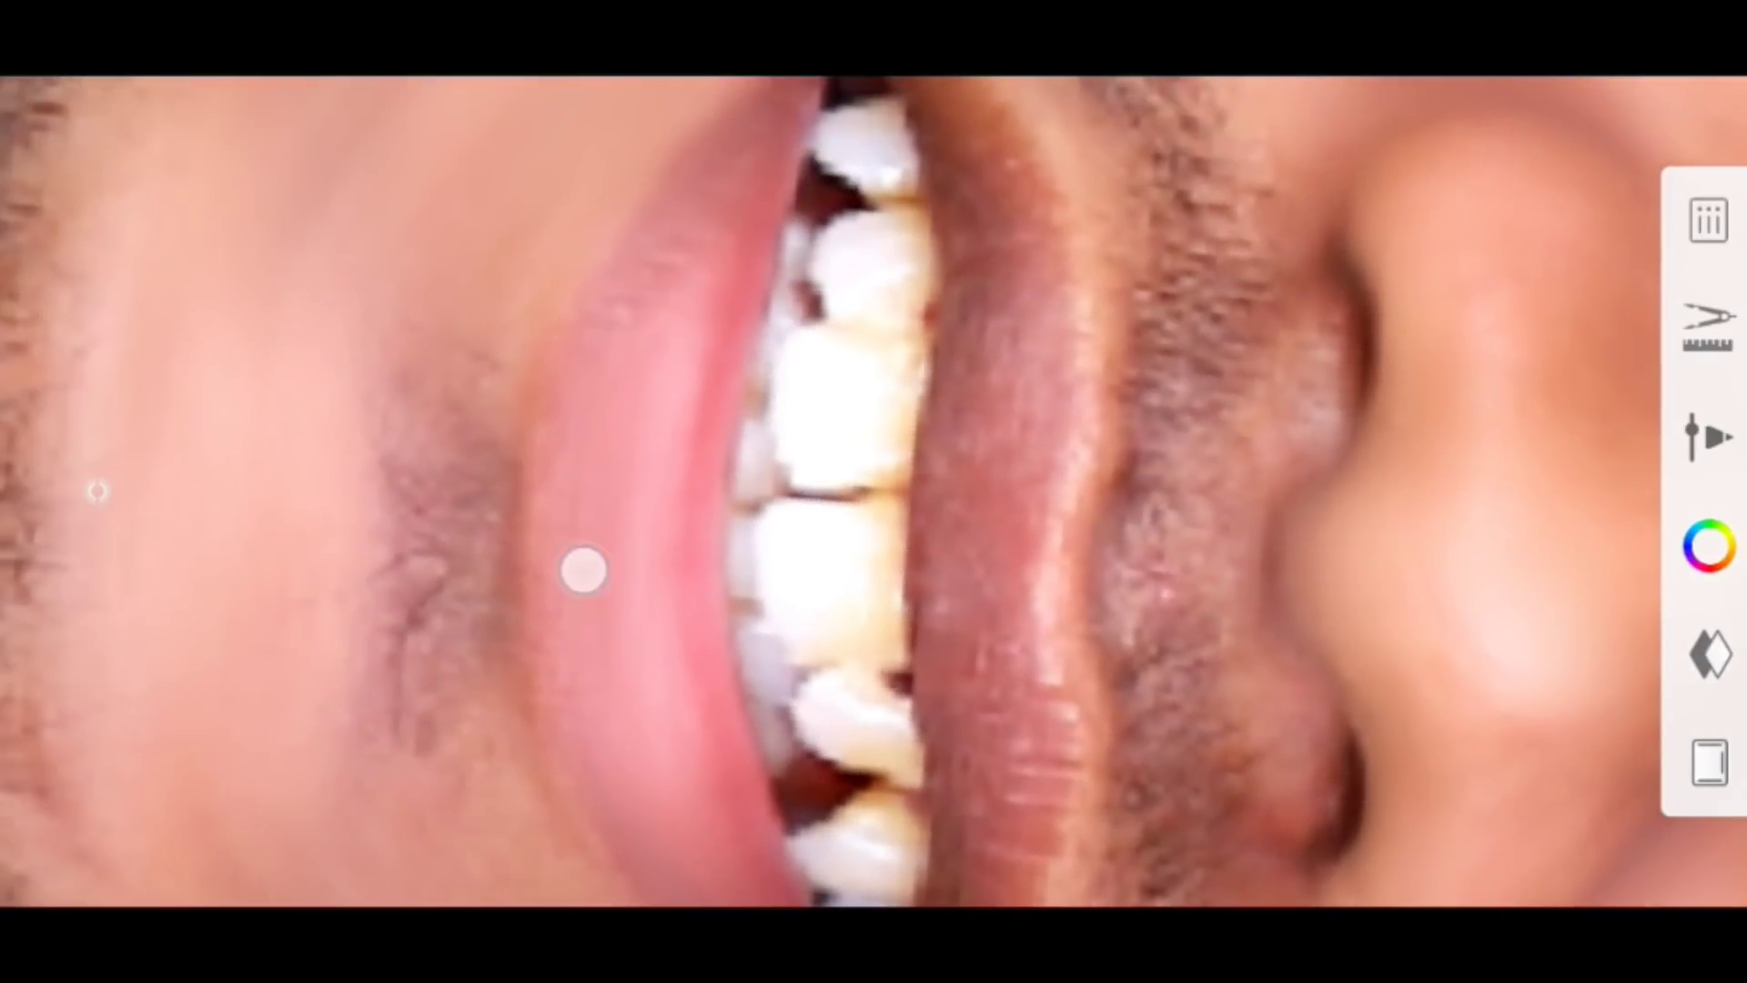
scroll(583, 569, up, 1)
scroll(688, 507, up, 1)
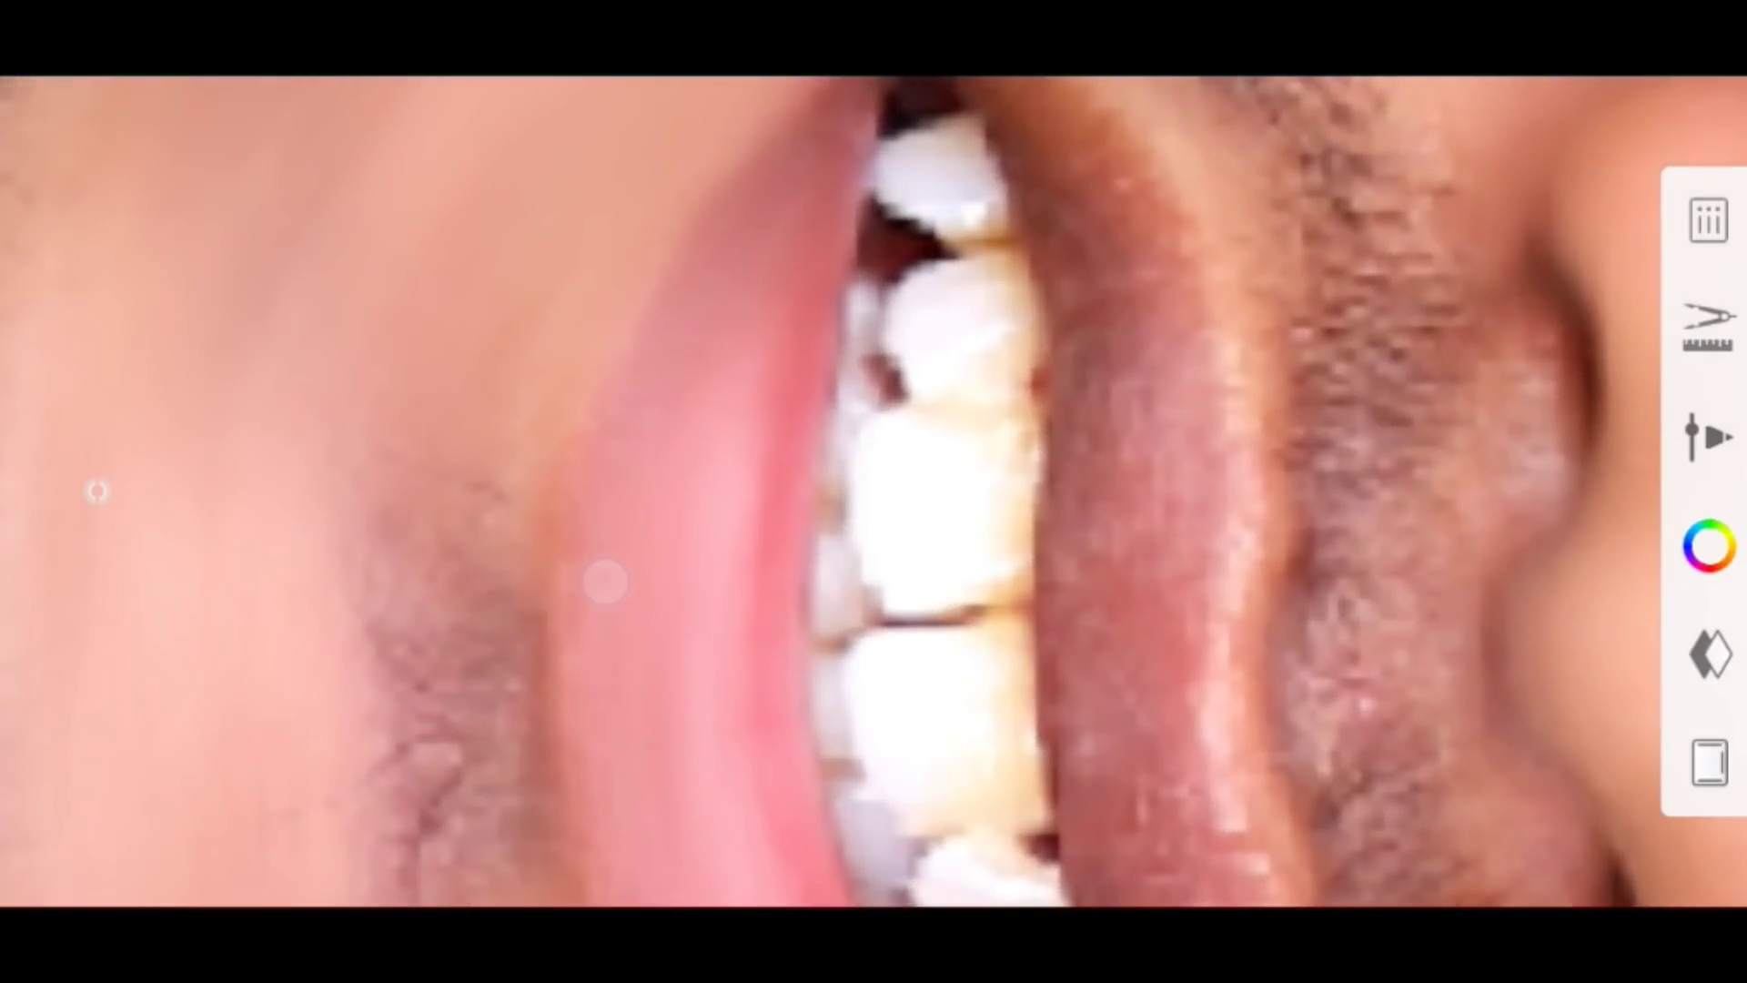
scroll(604, 580, down, 3)
scroll(636, 528, down, 2)
scroll(655, 492, up, 1)
scroll(655, 491, up, 1)
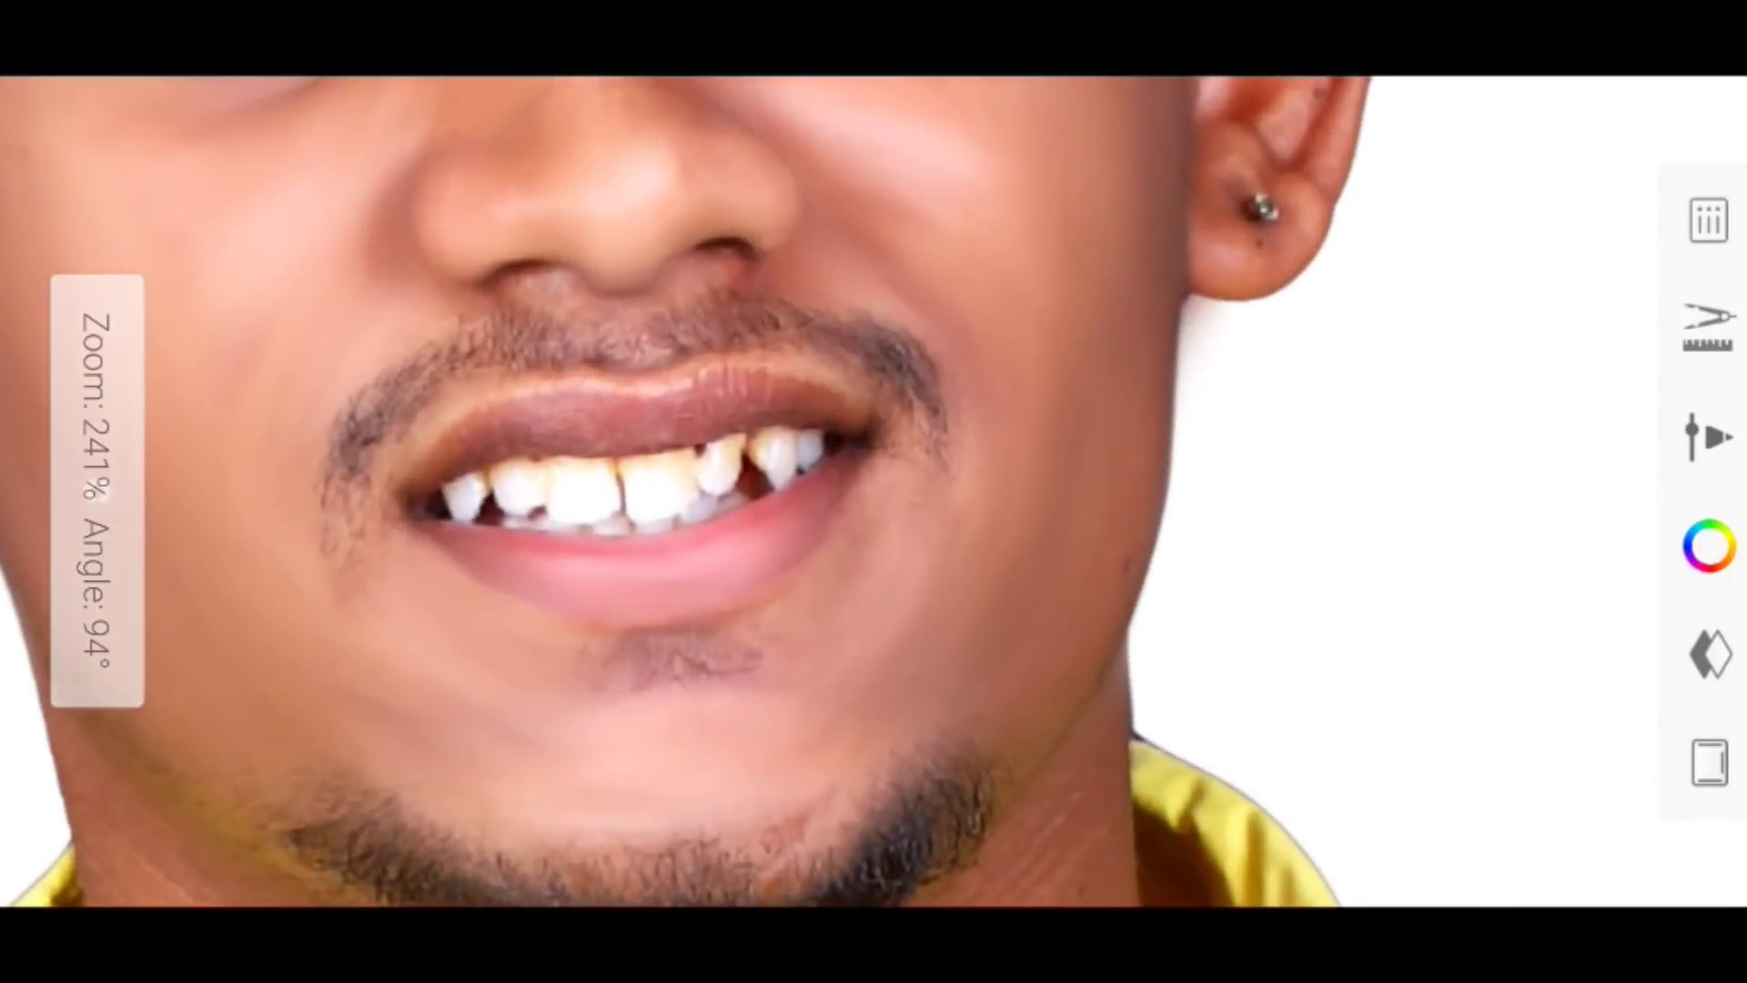
scroll(610, 634, up, 2)
scroll(624, 726, up, 2)
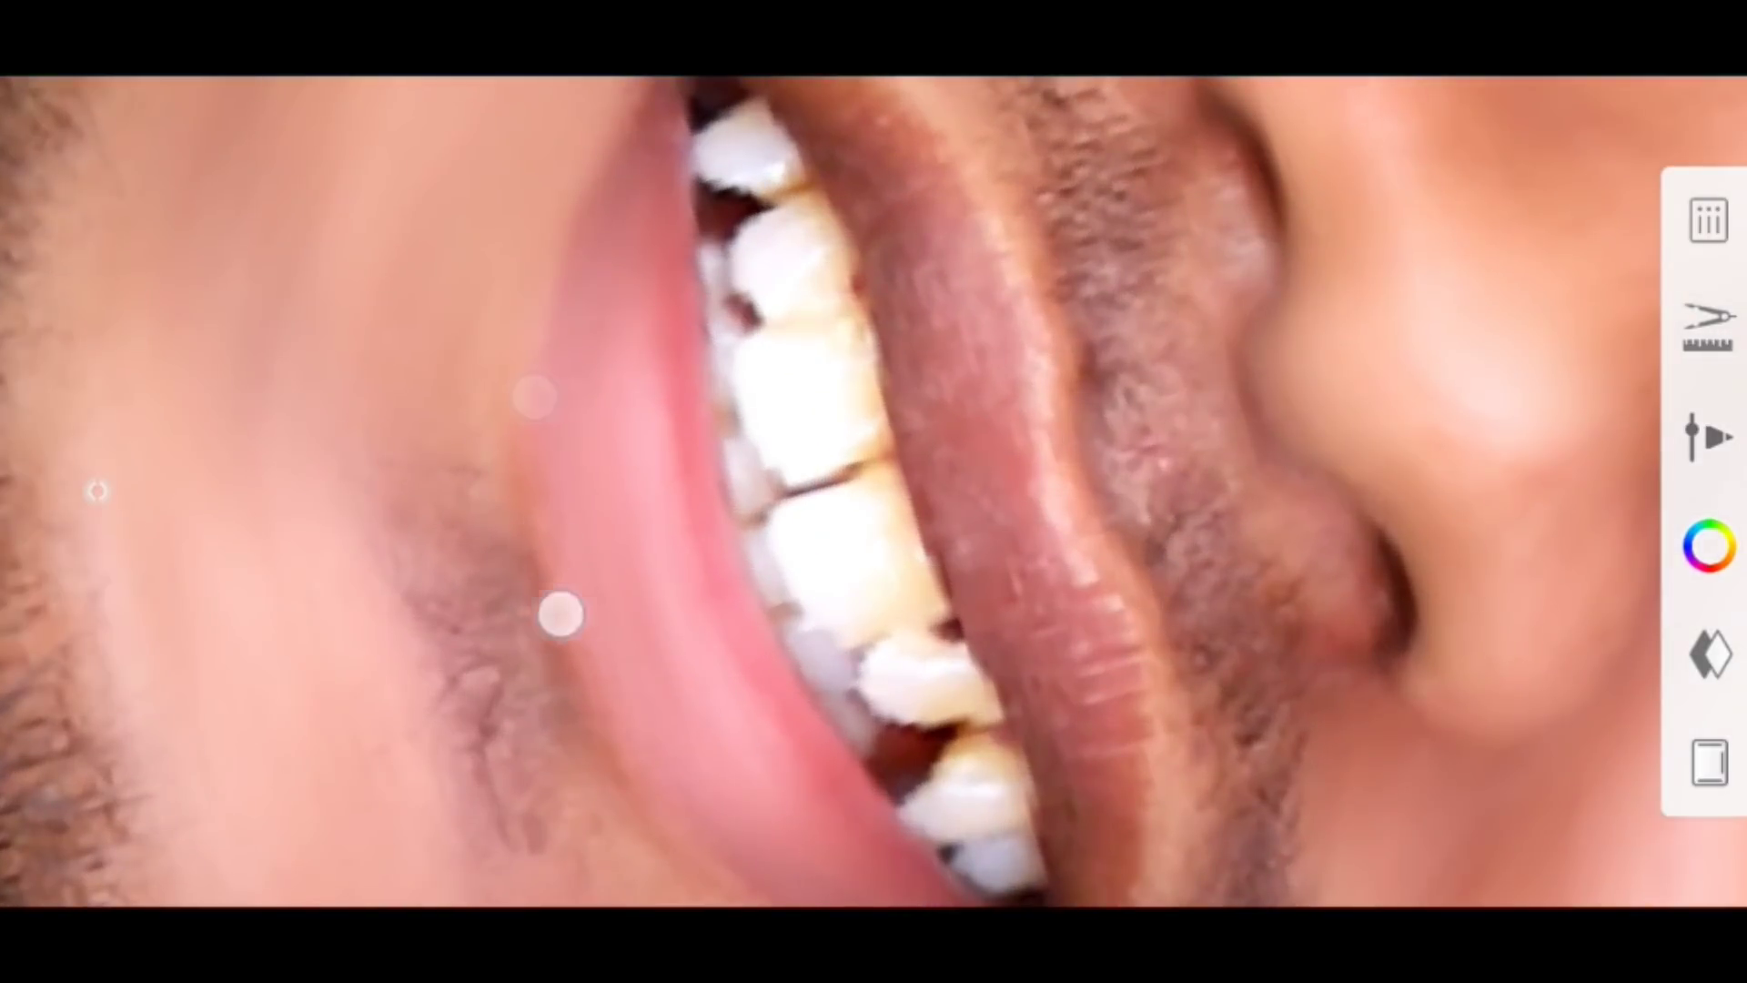
scroll(760, 409, down, 1)
scroll(421, 418, up, 1)
scroll(753, 359, up, 2)
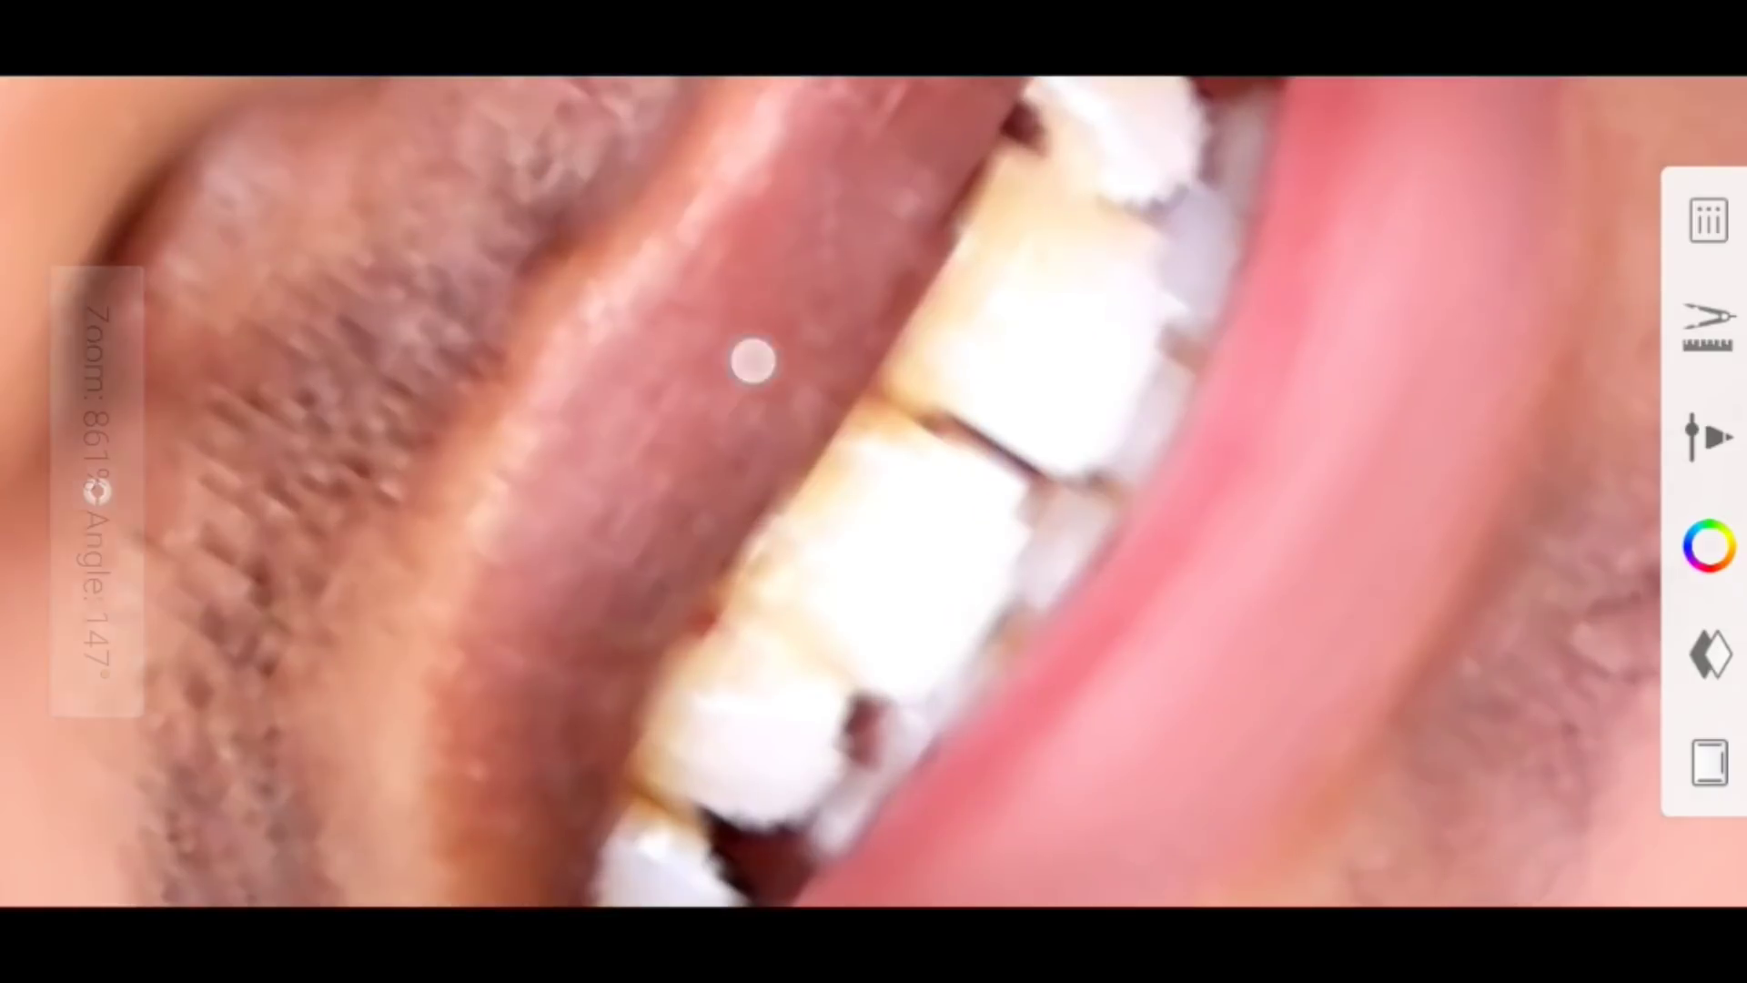
scroll(304, 660, up, 2)
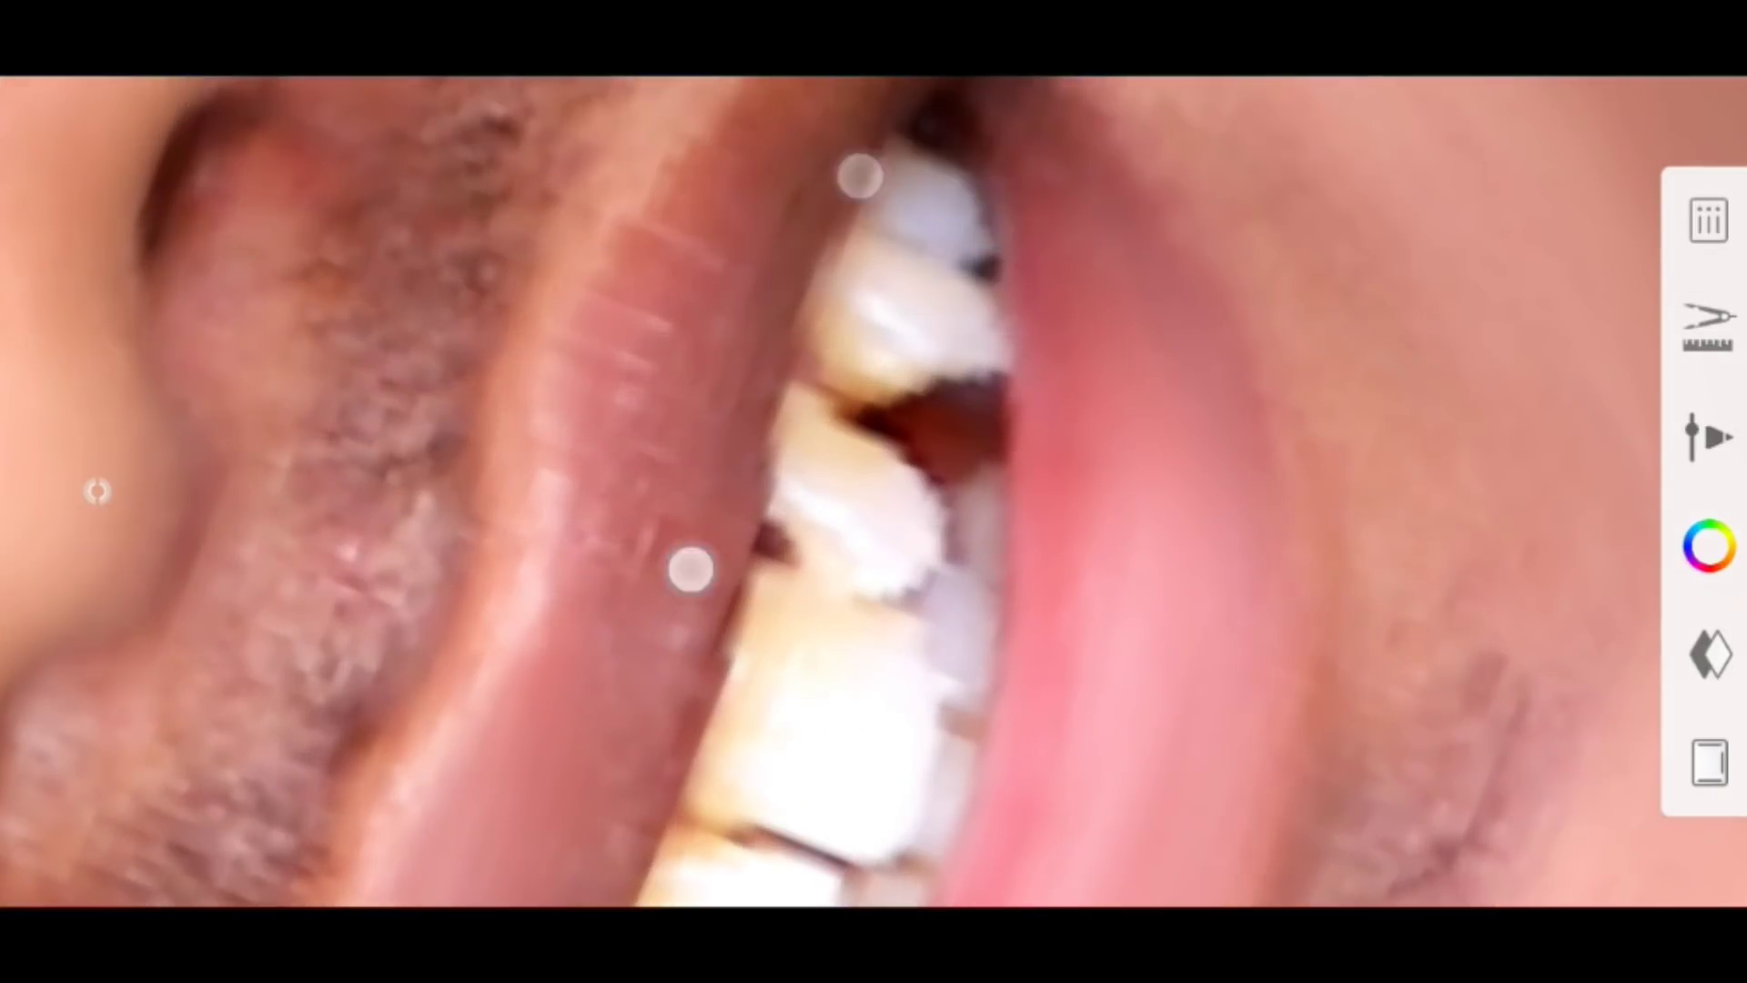
scroll(776, 369, down, 1)
scroll(666, 350, down, 1)
Blend the beard-line skin around the mouth and bring the upright portrait back into view
scroll(627, 510, down, 2)
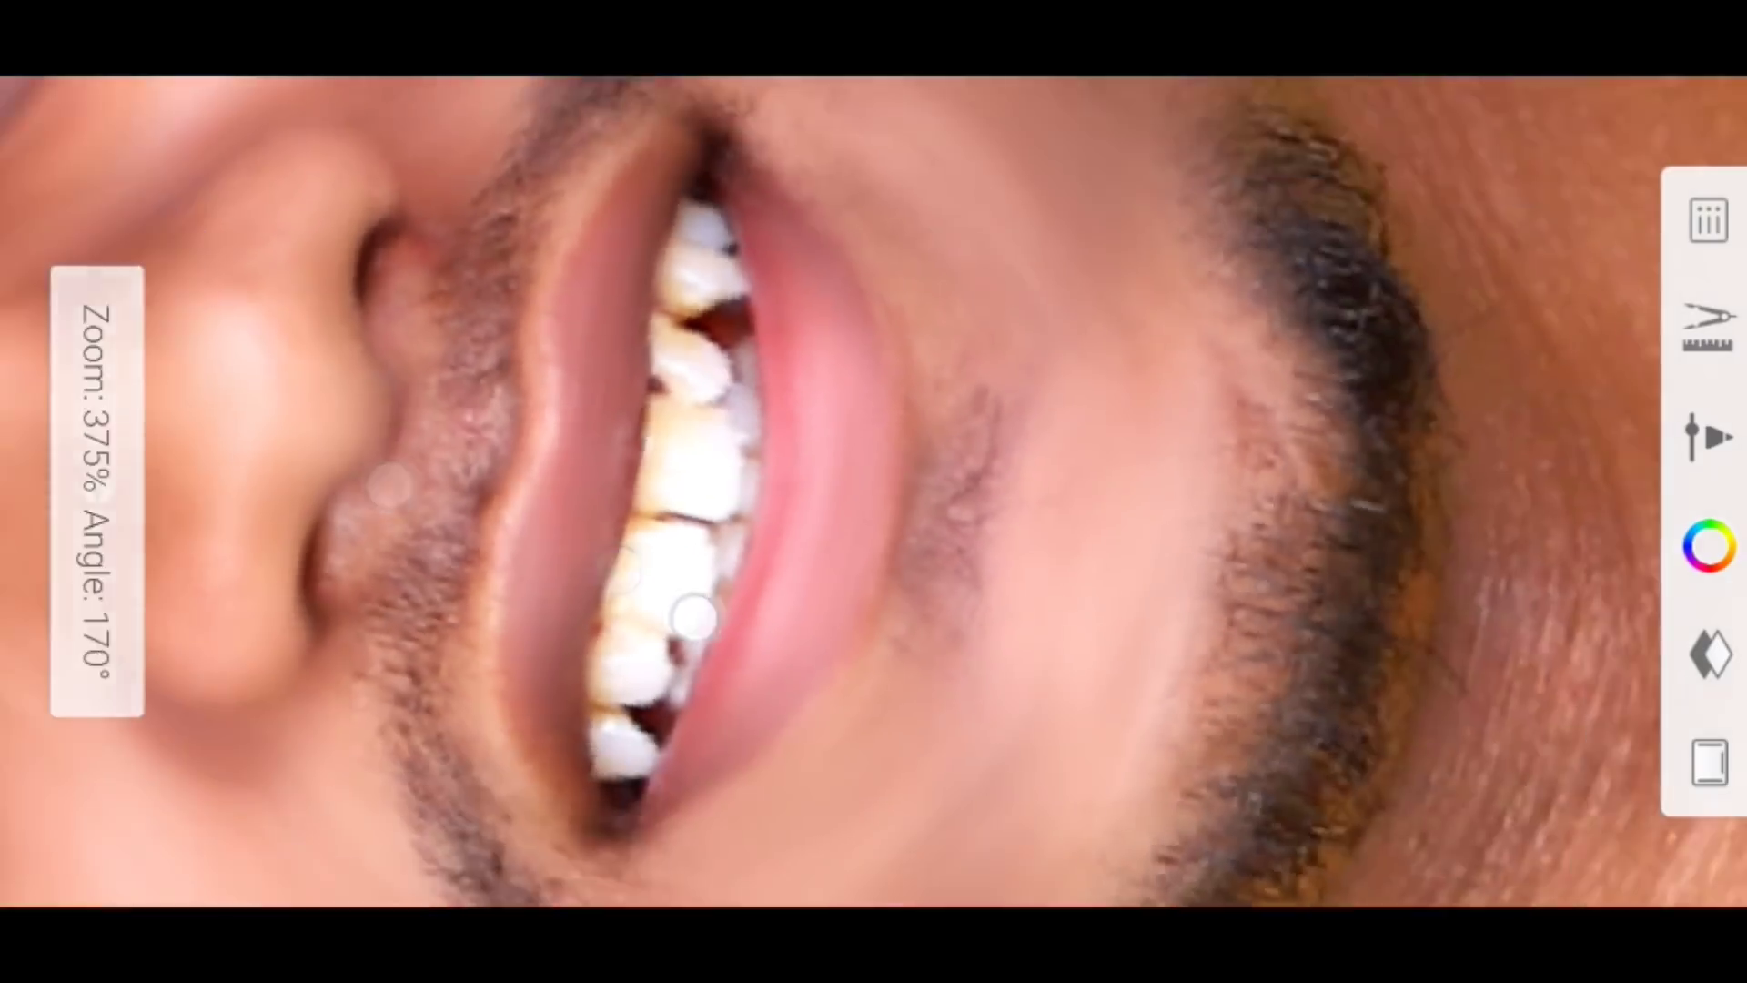
scroll(542, 481, up, 3)
scroll(541, 481, down, 3)
scroll(546, 546, up, 2)
scroll(754, 687, up, 1)
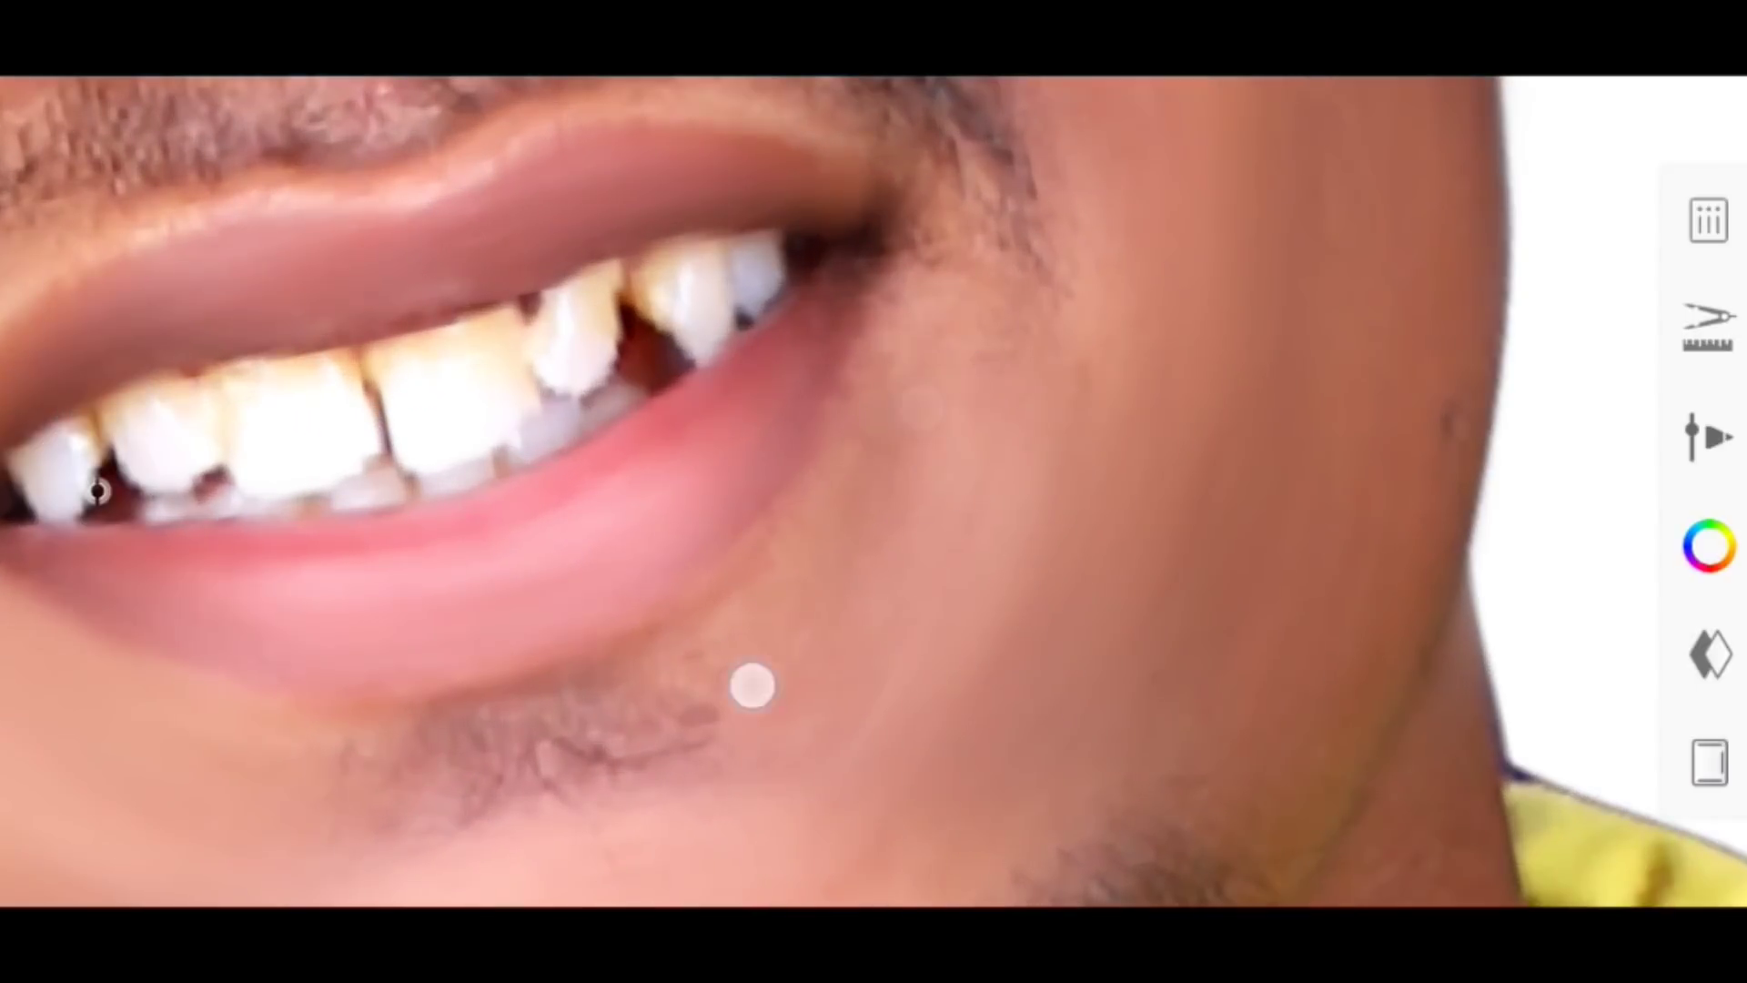
scroll(965, 301, down, 2)
scroll(508, 669, up, 2)
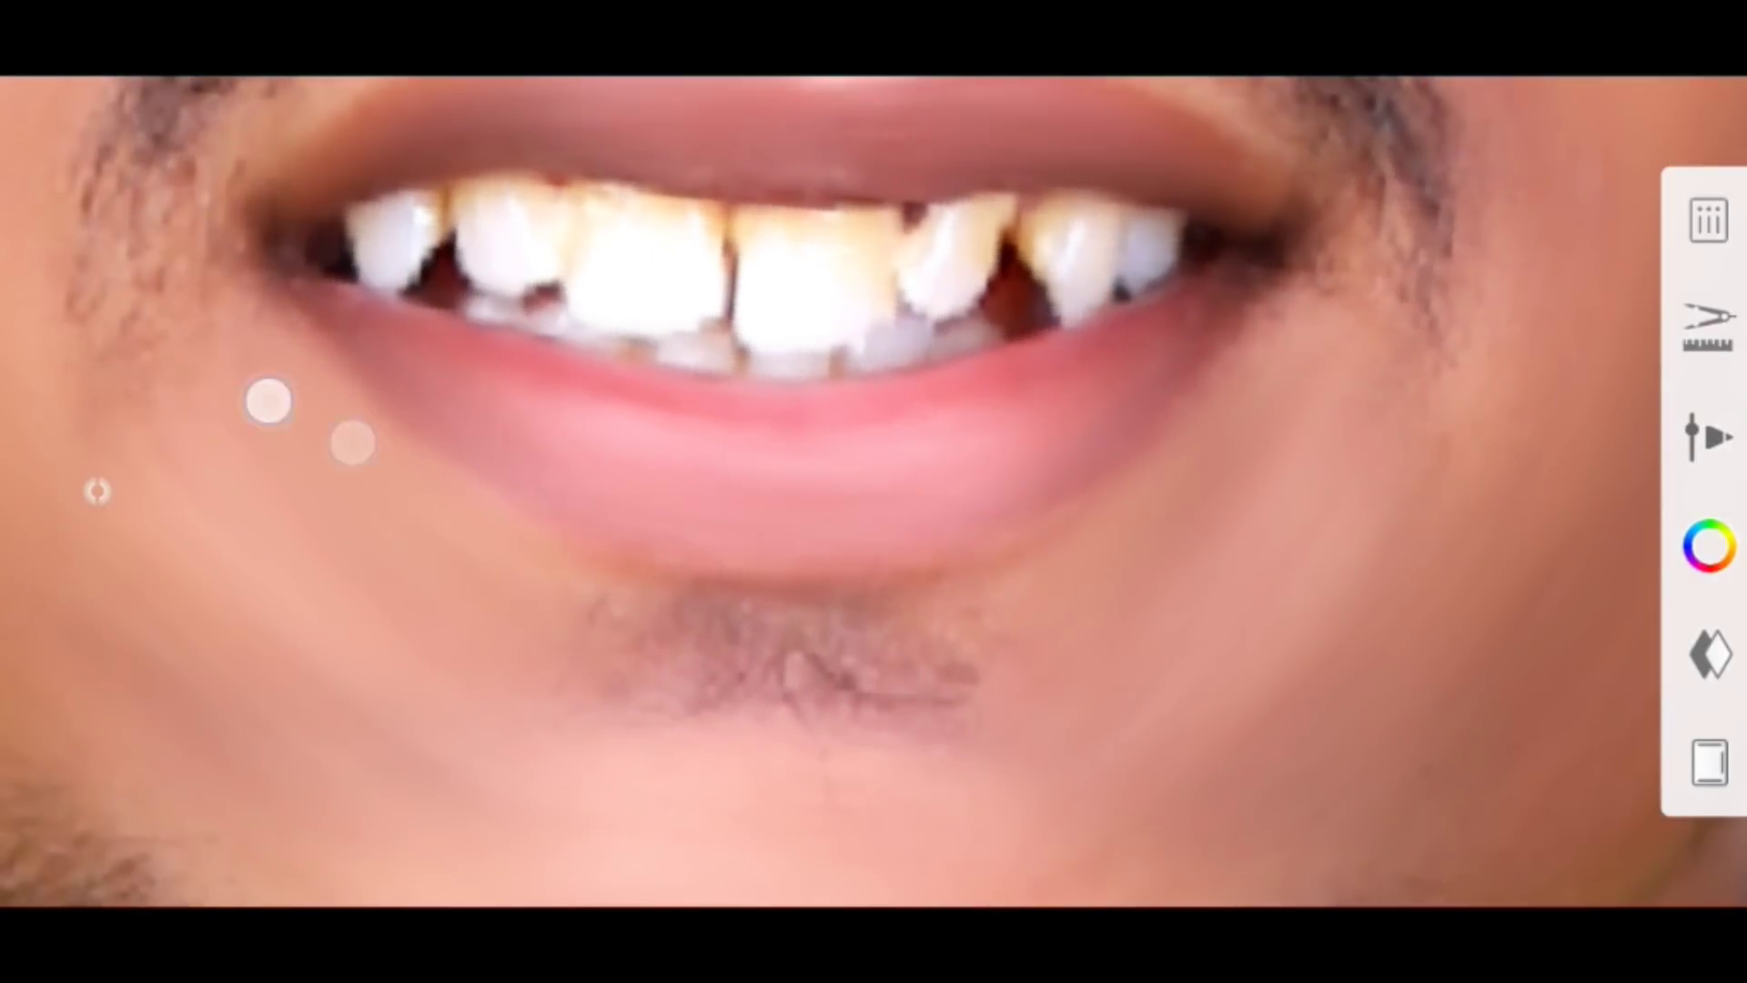
scroll(268, 400, down, 2)
scroll(315, 534, up, 3)
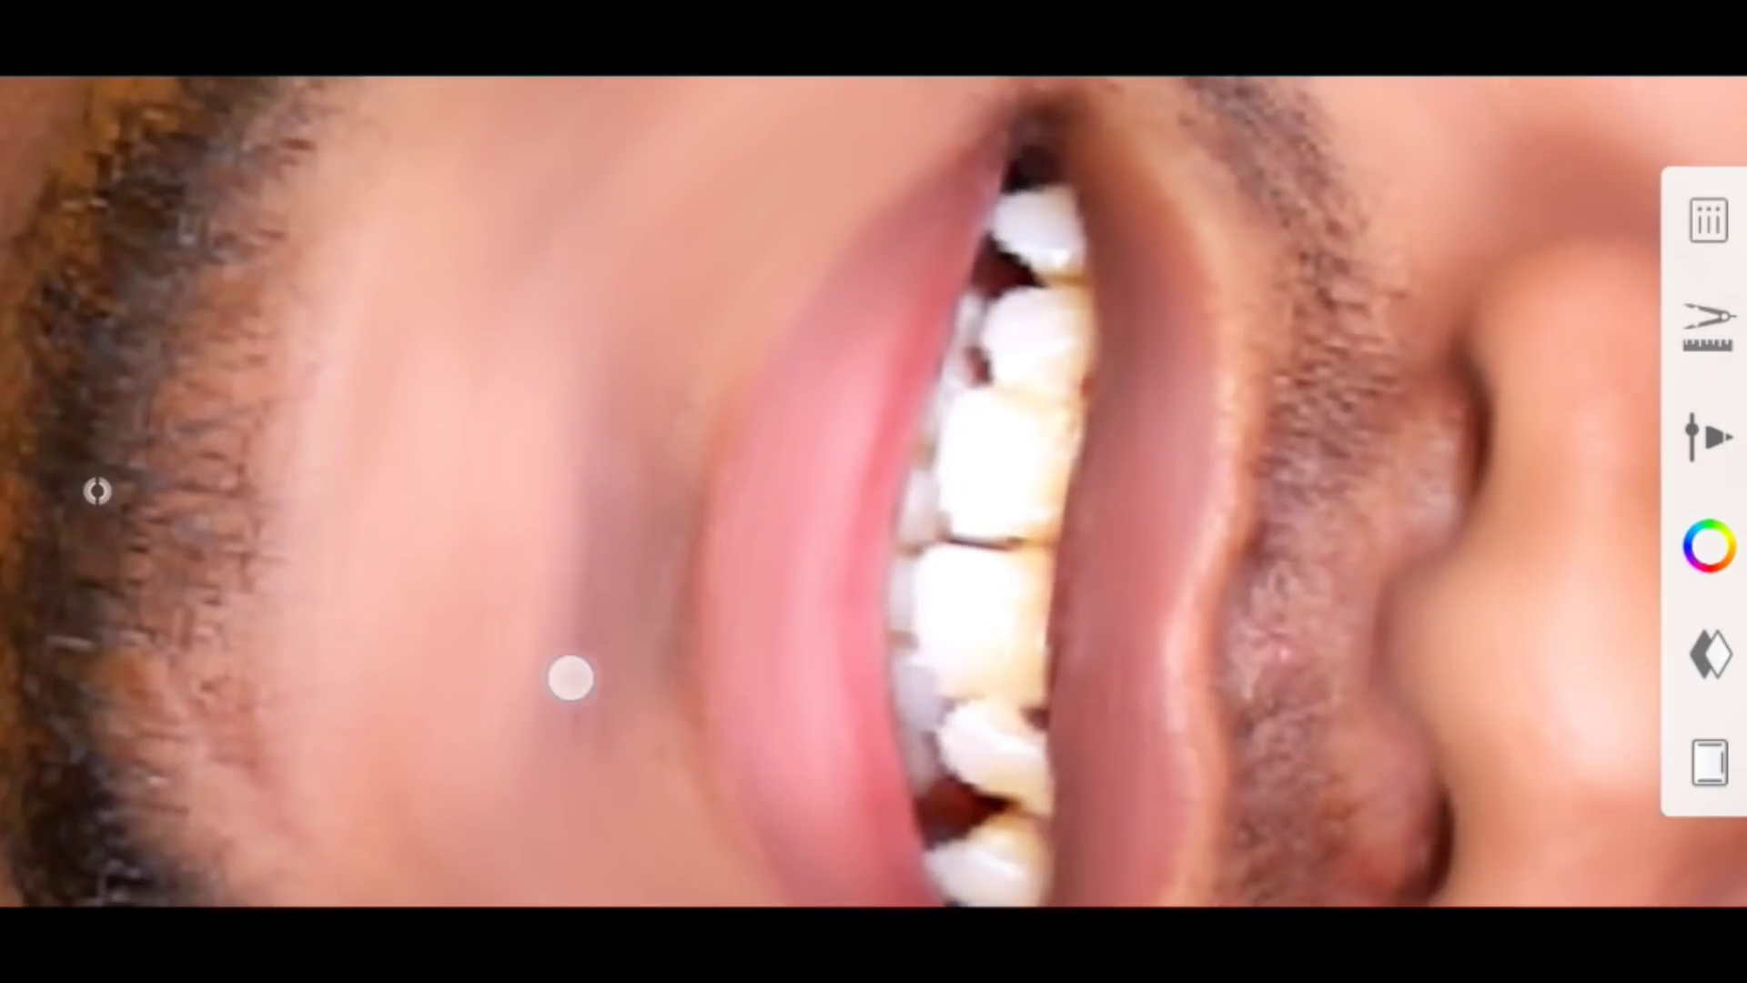
scroll(570, 678, down, 2)
scroll(505, 435, down, 2)
scroll(560, 510, up, 3)
scroll(634, 336, up, 2)
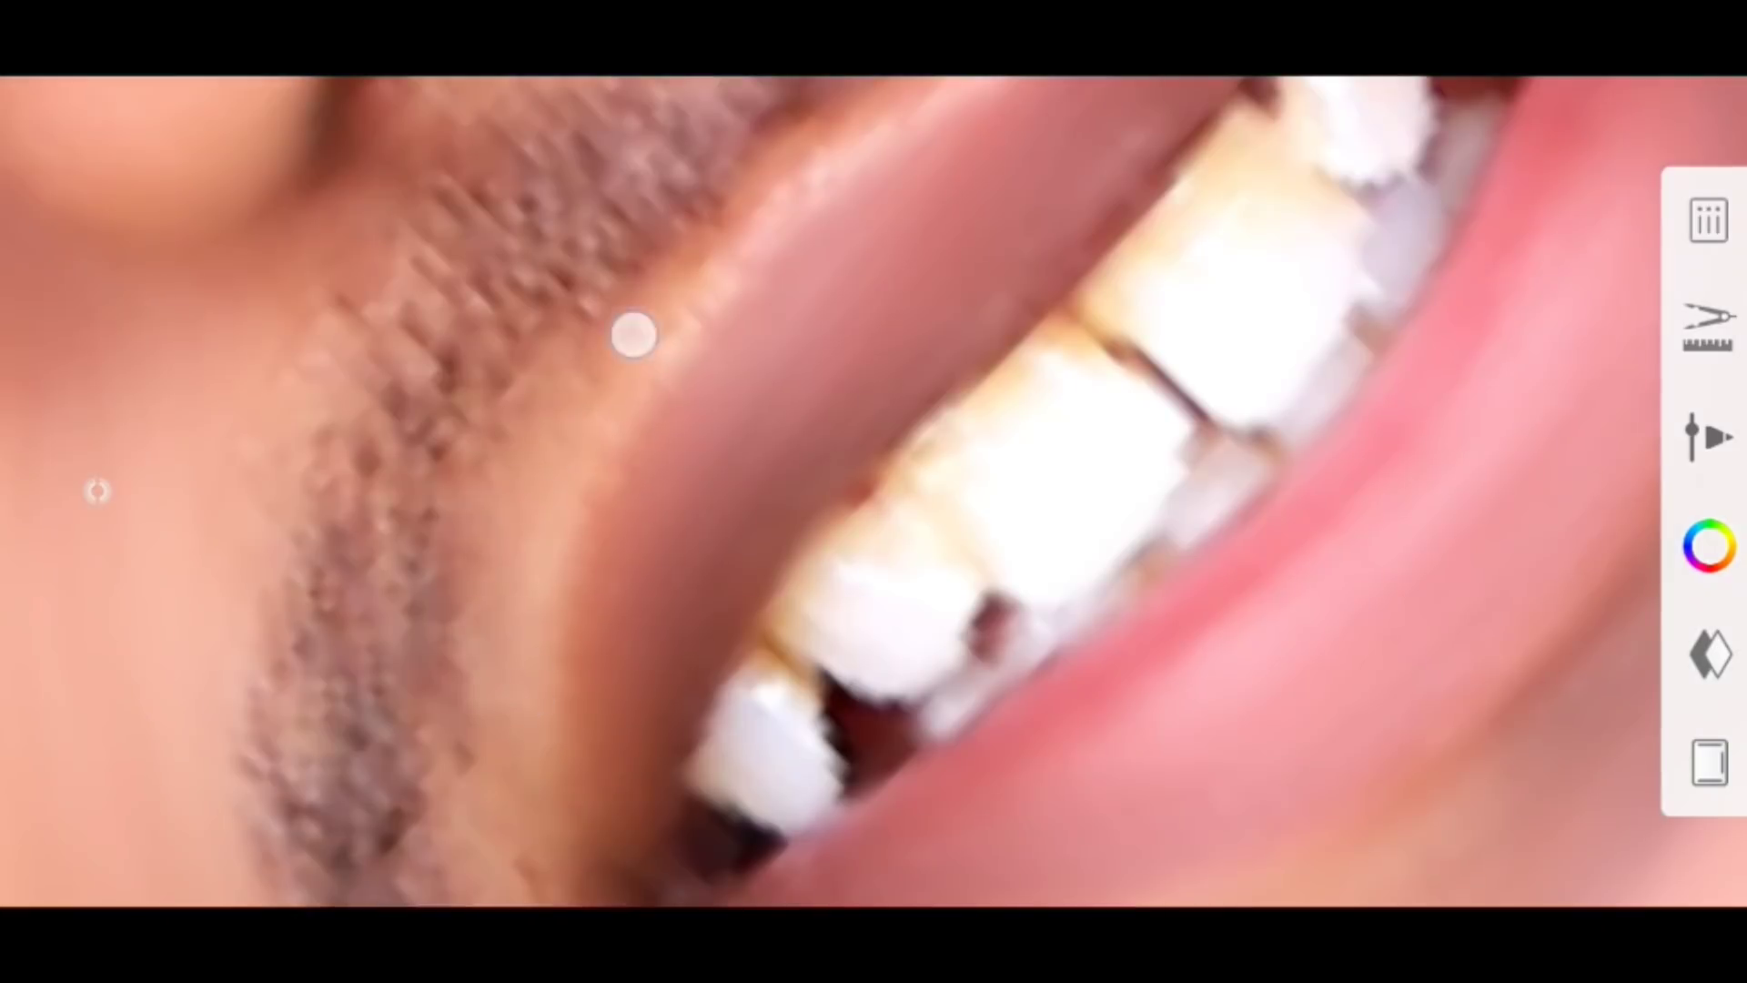
scroll(634, 335, down, 2)
scroll(480, 495, down, 1)
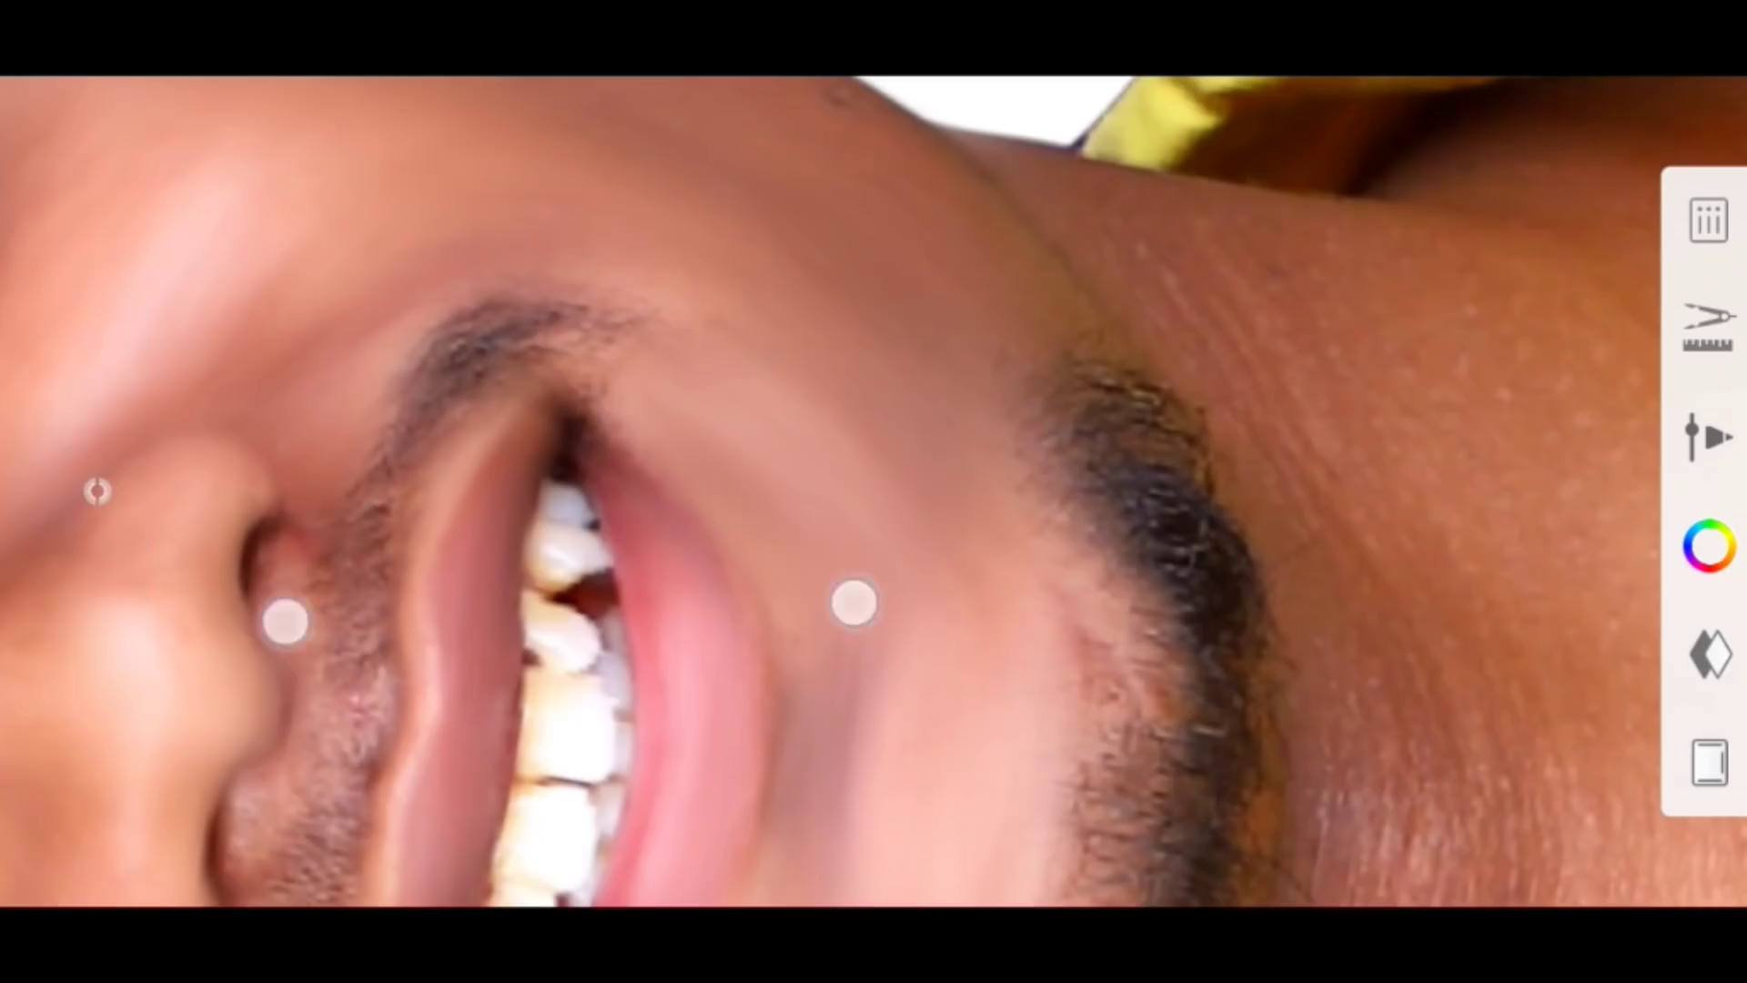
scroll(569, 611, down, 2)
scroll(626, 494, down, 2)
scroll(846, 644, down, 2)
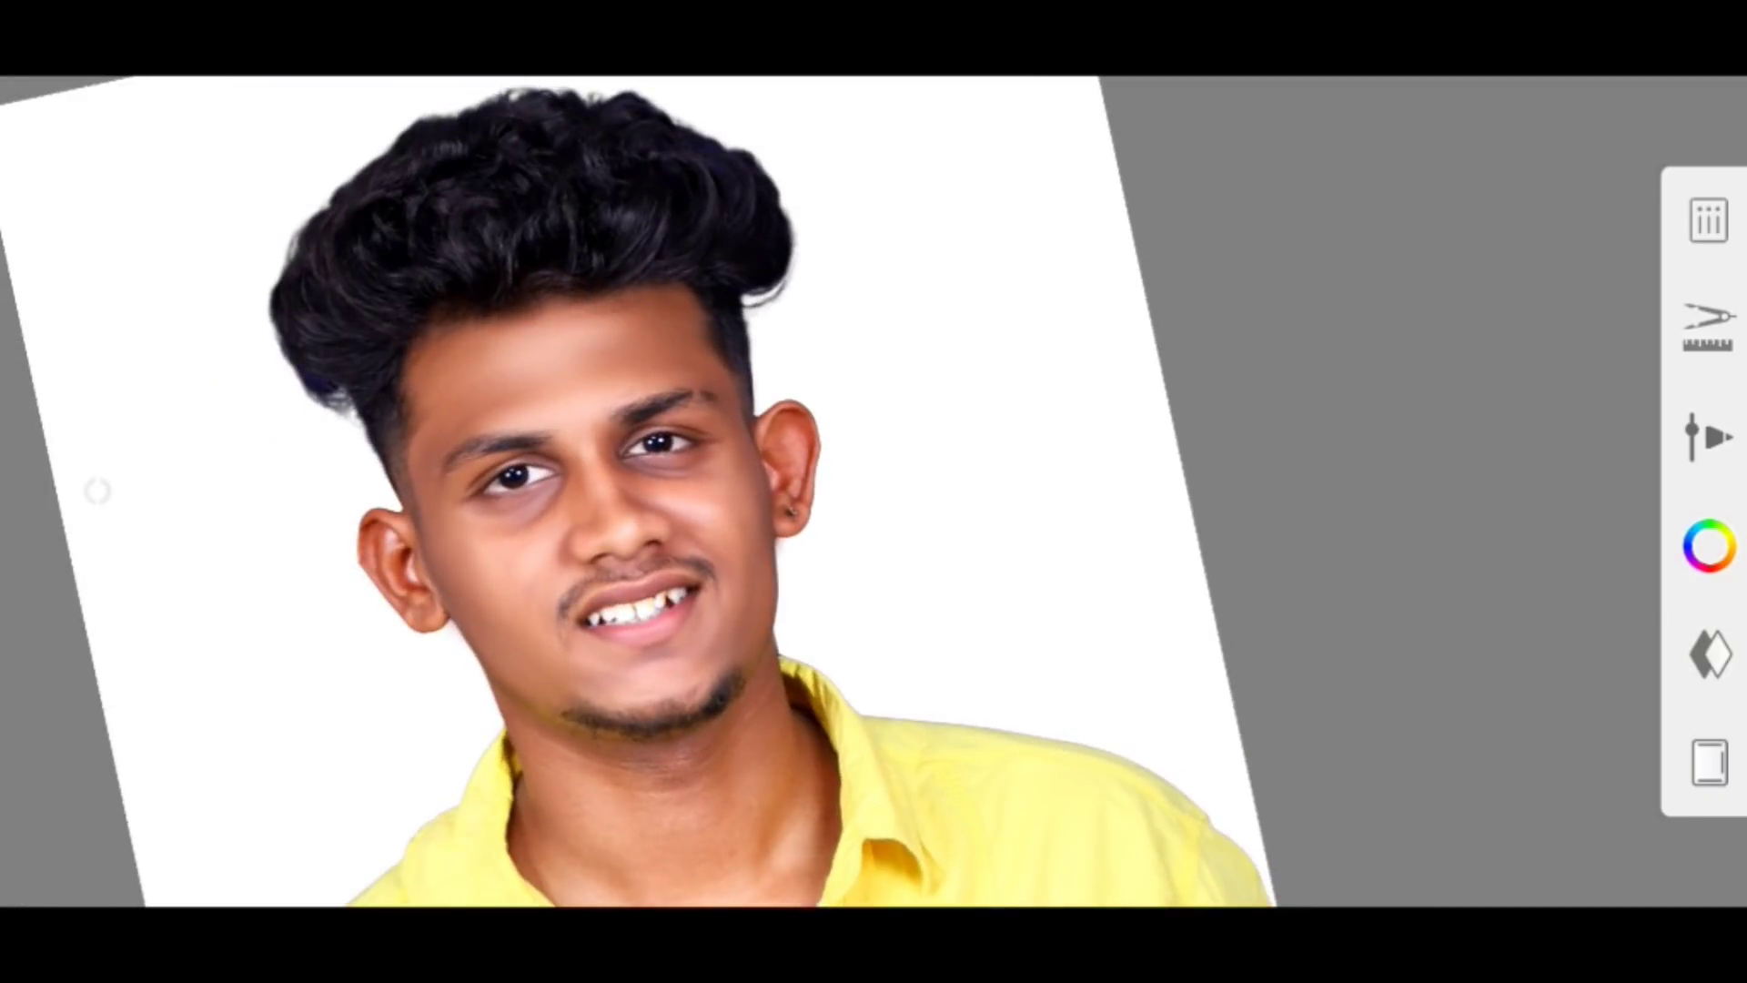
Shrink the smudge brush to size 13.6
scroll(656, 560, up, 2)
scroll(646, 491, up, 1)
scroll(721, 484, up, 3)
scroll(728, 455, up, 1)
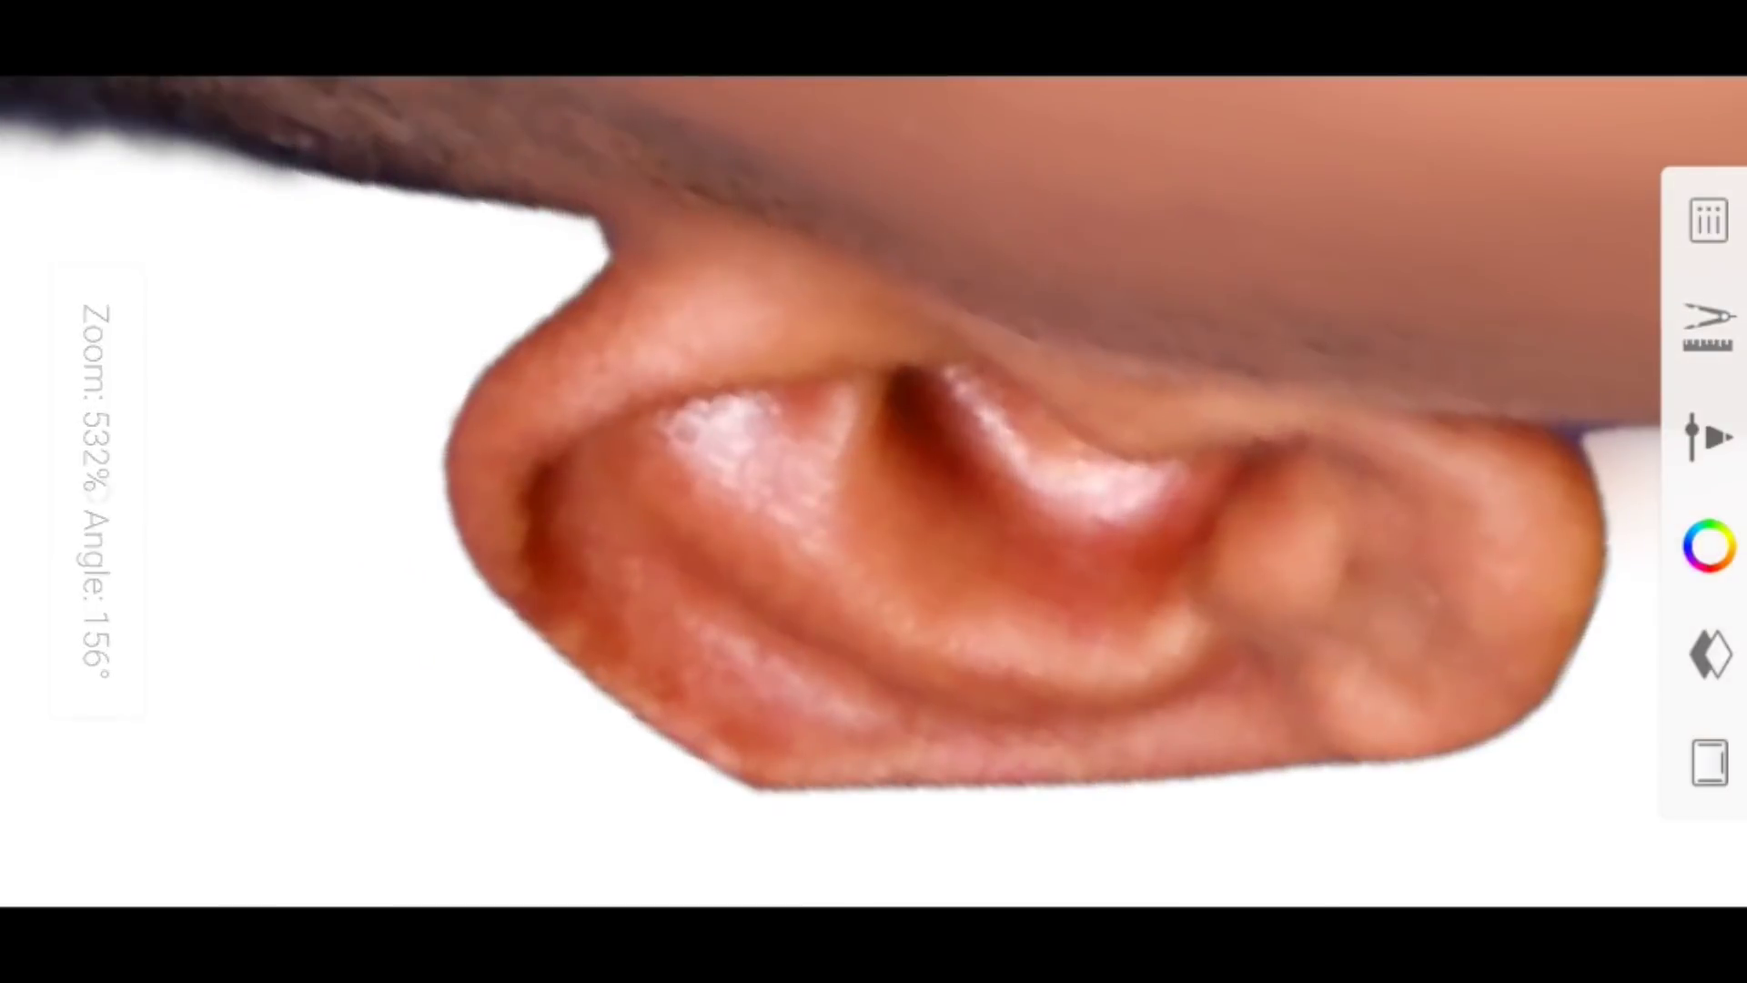
click(872, 489)
mouse_move(1089, 437)
mouse_down()
mouse_move(1165, 327)
mouse_move(1165, 258)
mouse_up()
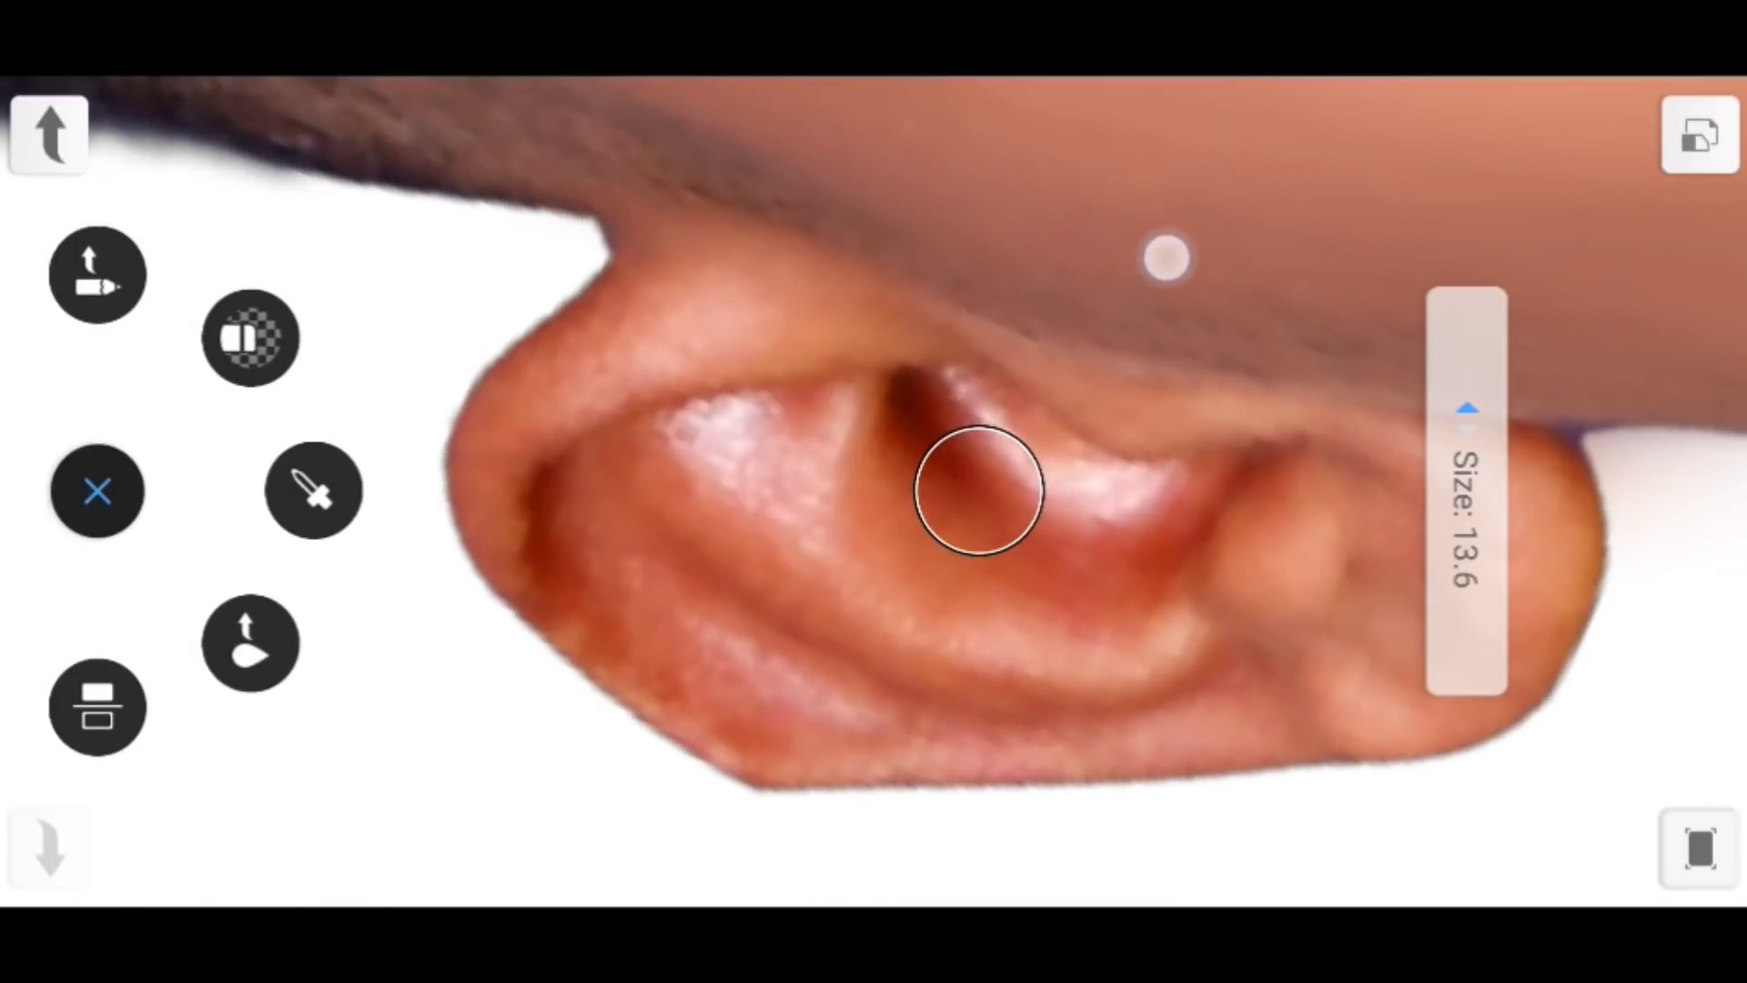
Smudge the ear and earlobe into smooth skin, then zoom out to the full portrait
scroll(698, 549, up, 1)
scroll(392, 367, up, 1)
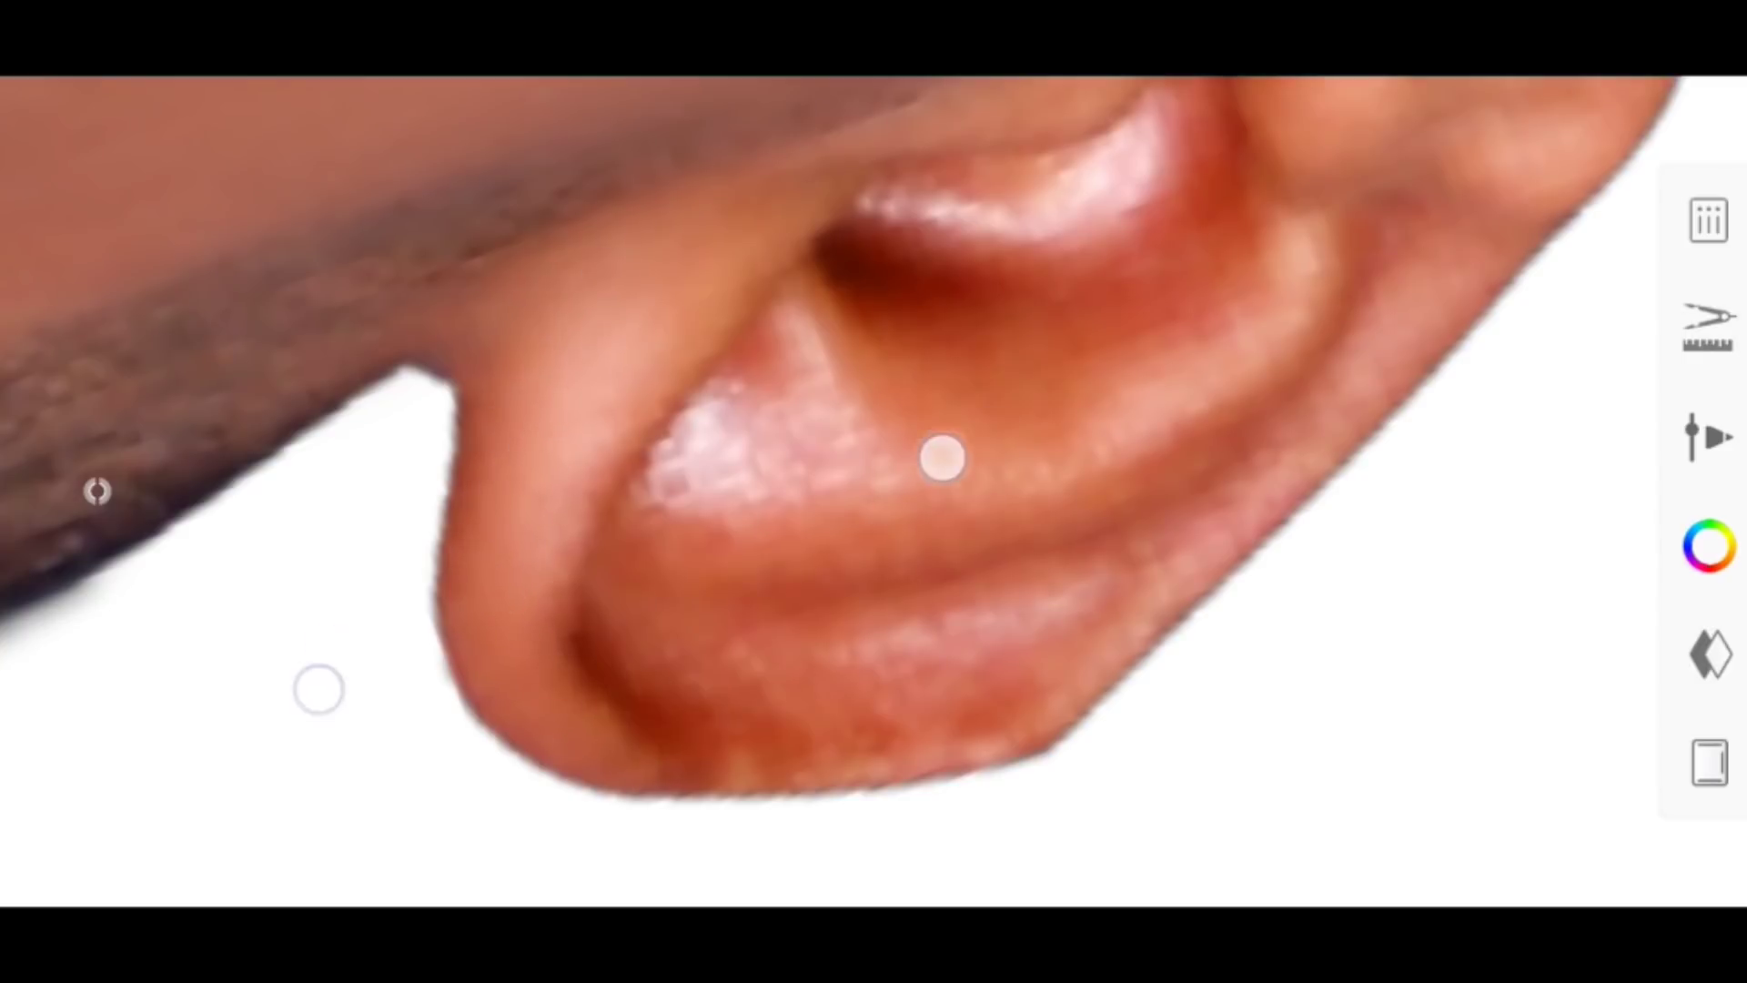
scroll(866, 604, down, 1)
scroll(827, 581, up, 2)
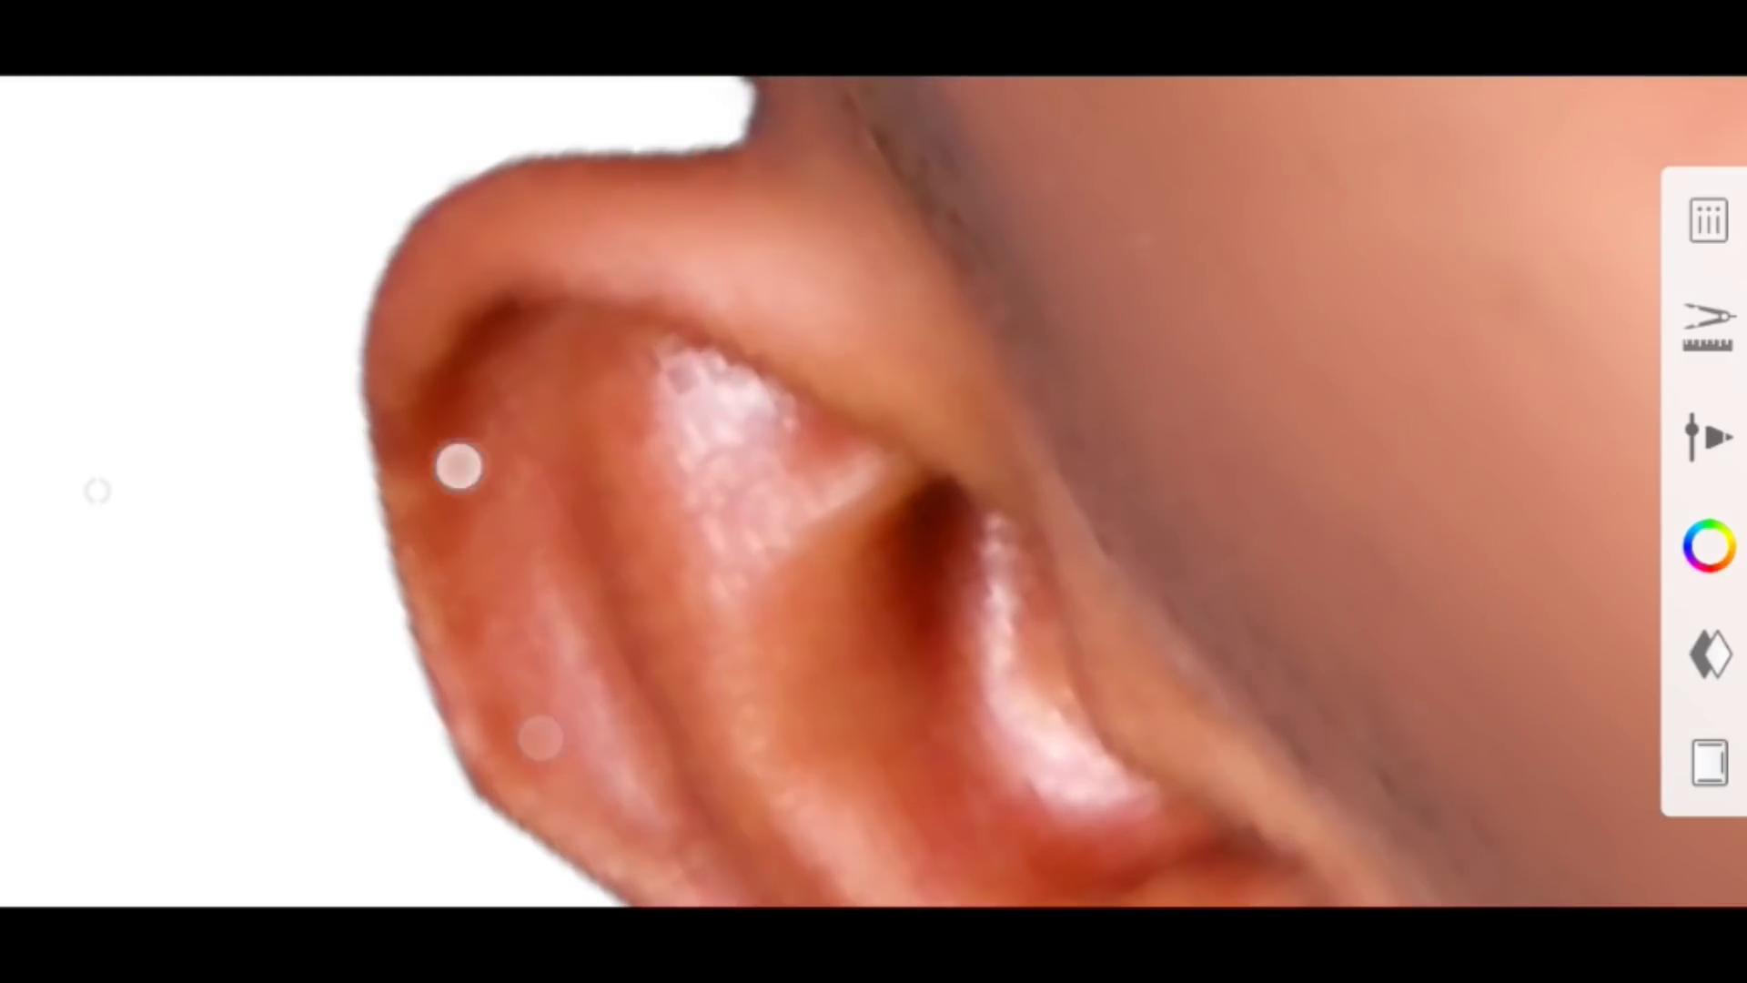
scroll(481, 642, up, 2)
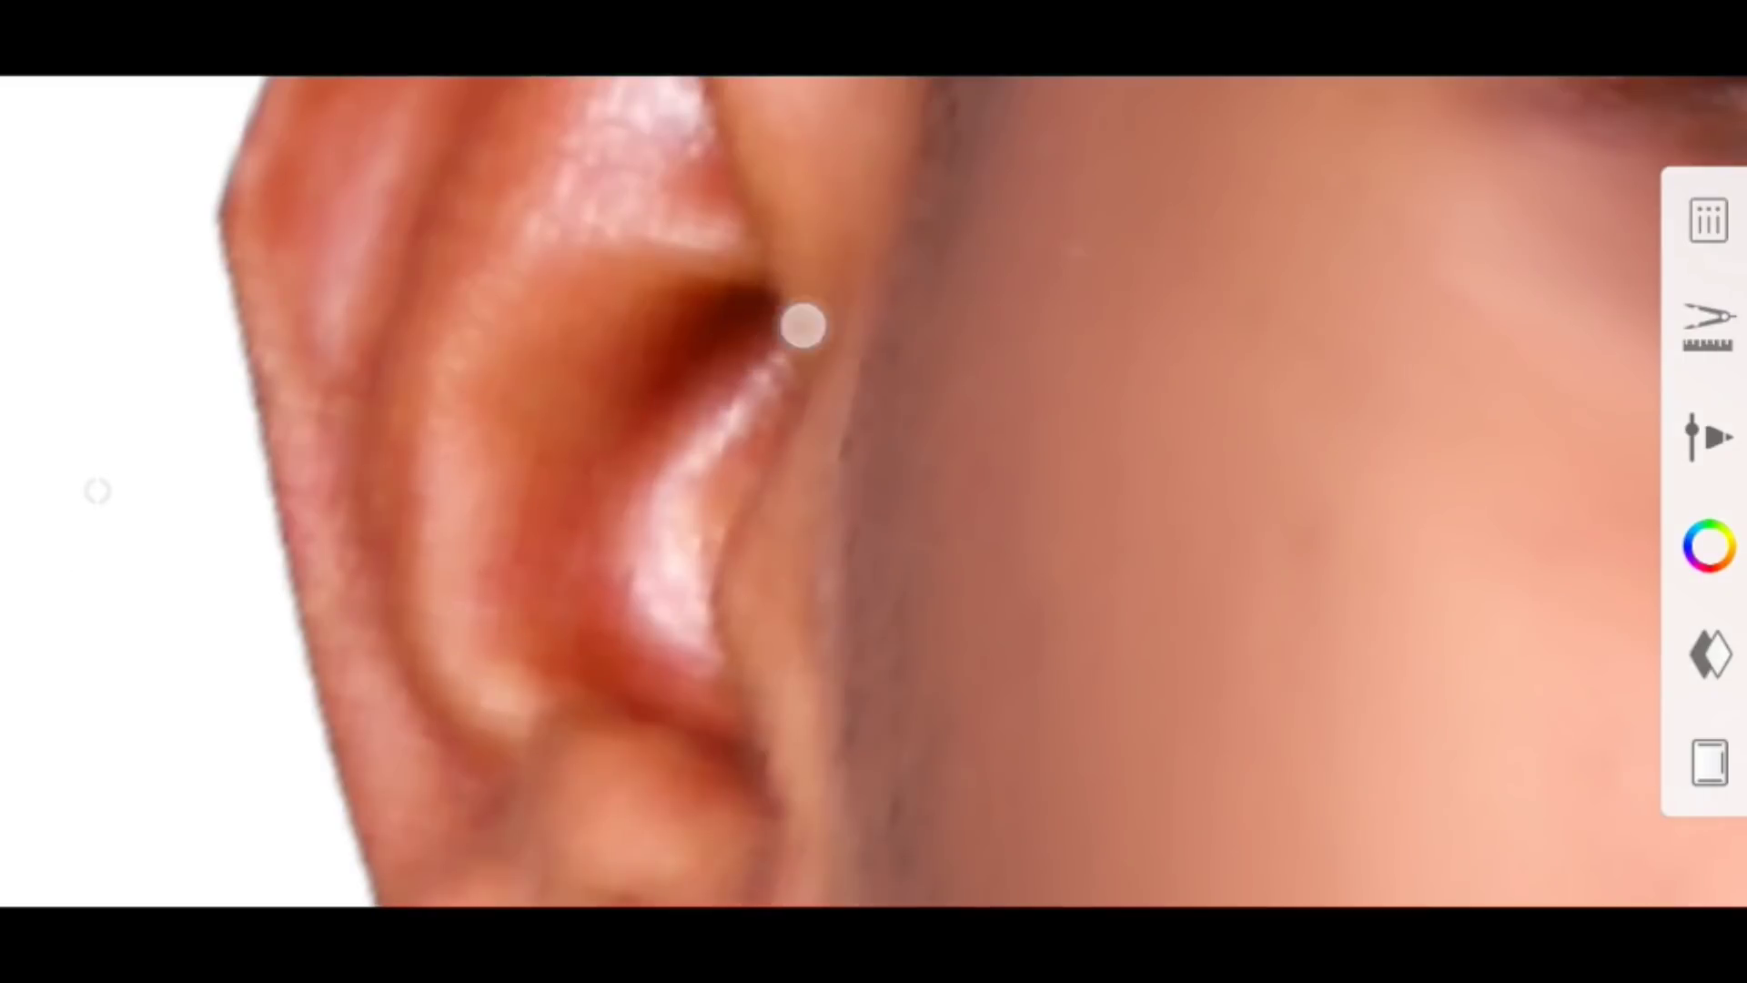
scroll(612, 460, down, 1)
scroll(477, 810, up, 1)
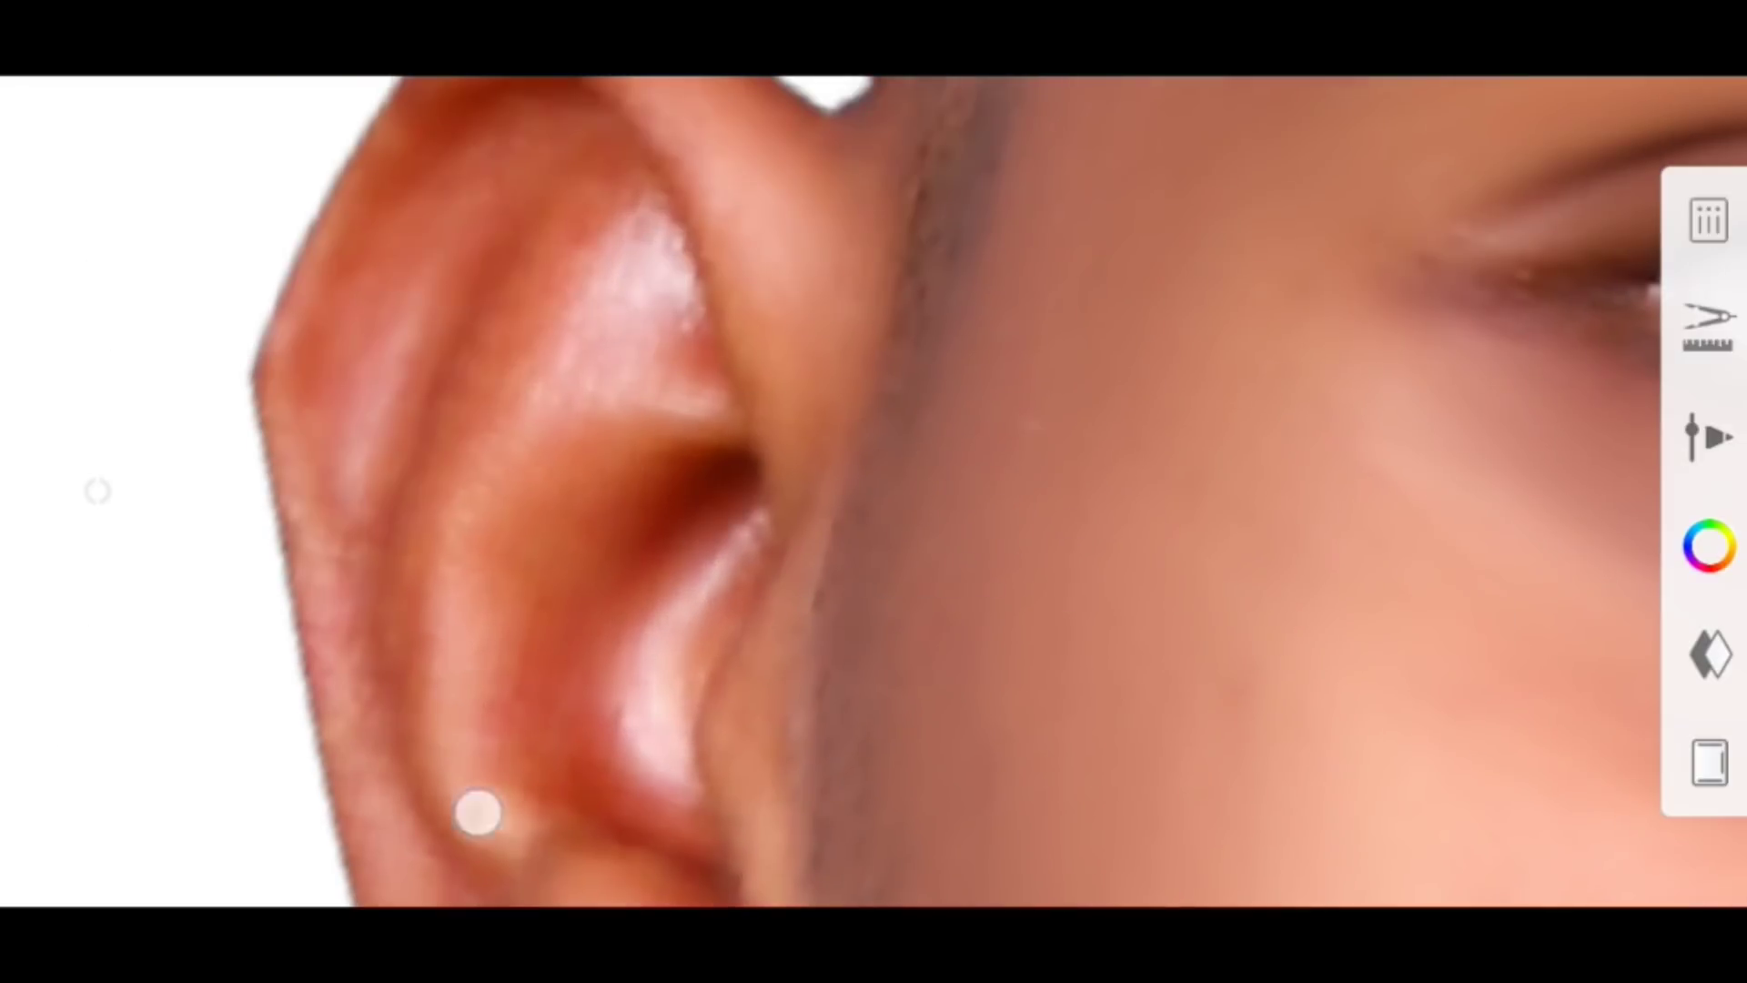
scroll(375, 873, down, 3)
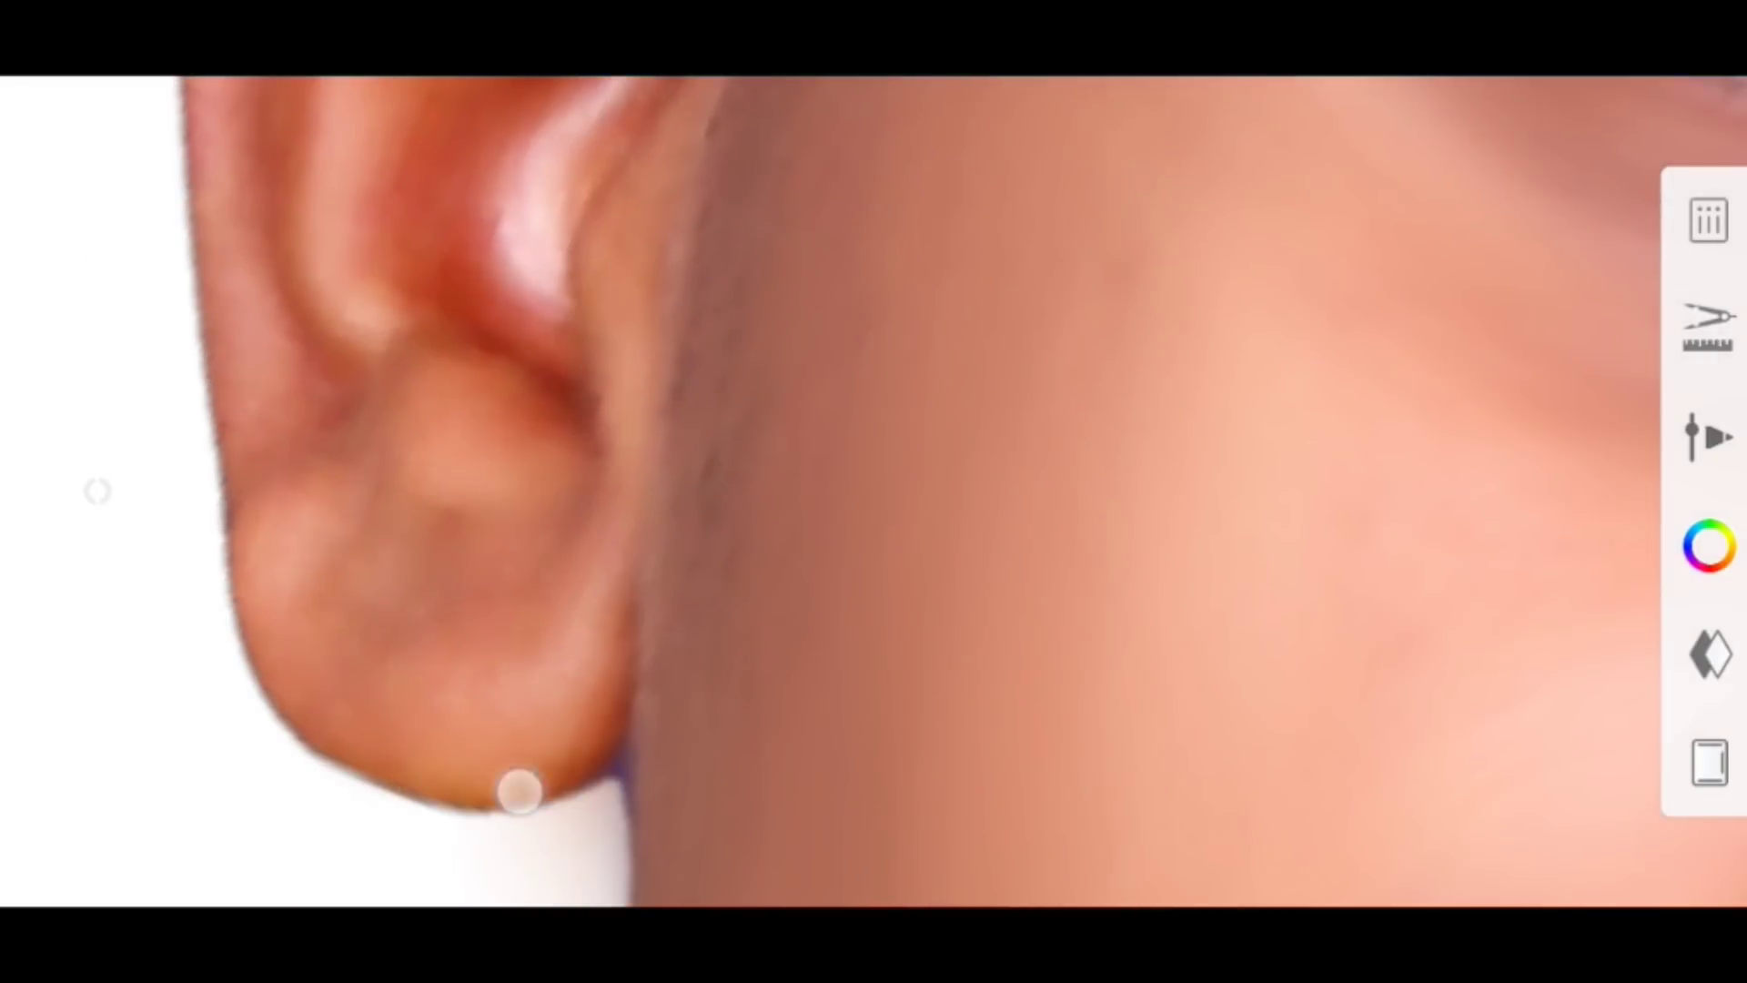
scroll(519, 791, down, 3)
scroll(534, 534, up, 2)
scroll(421, 510, down, 3)
scroll(665, 414, up, 5)
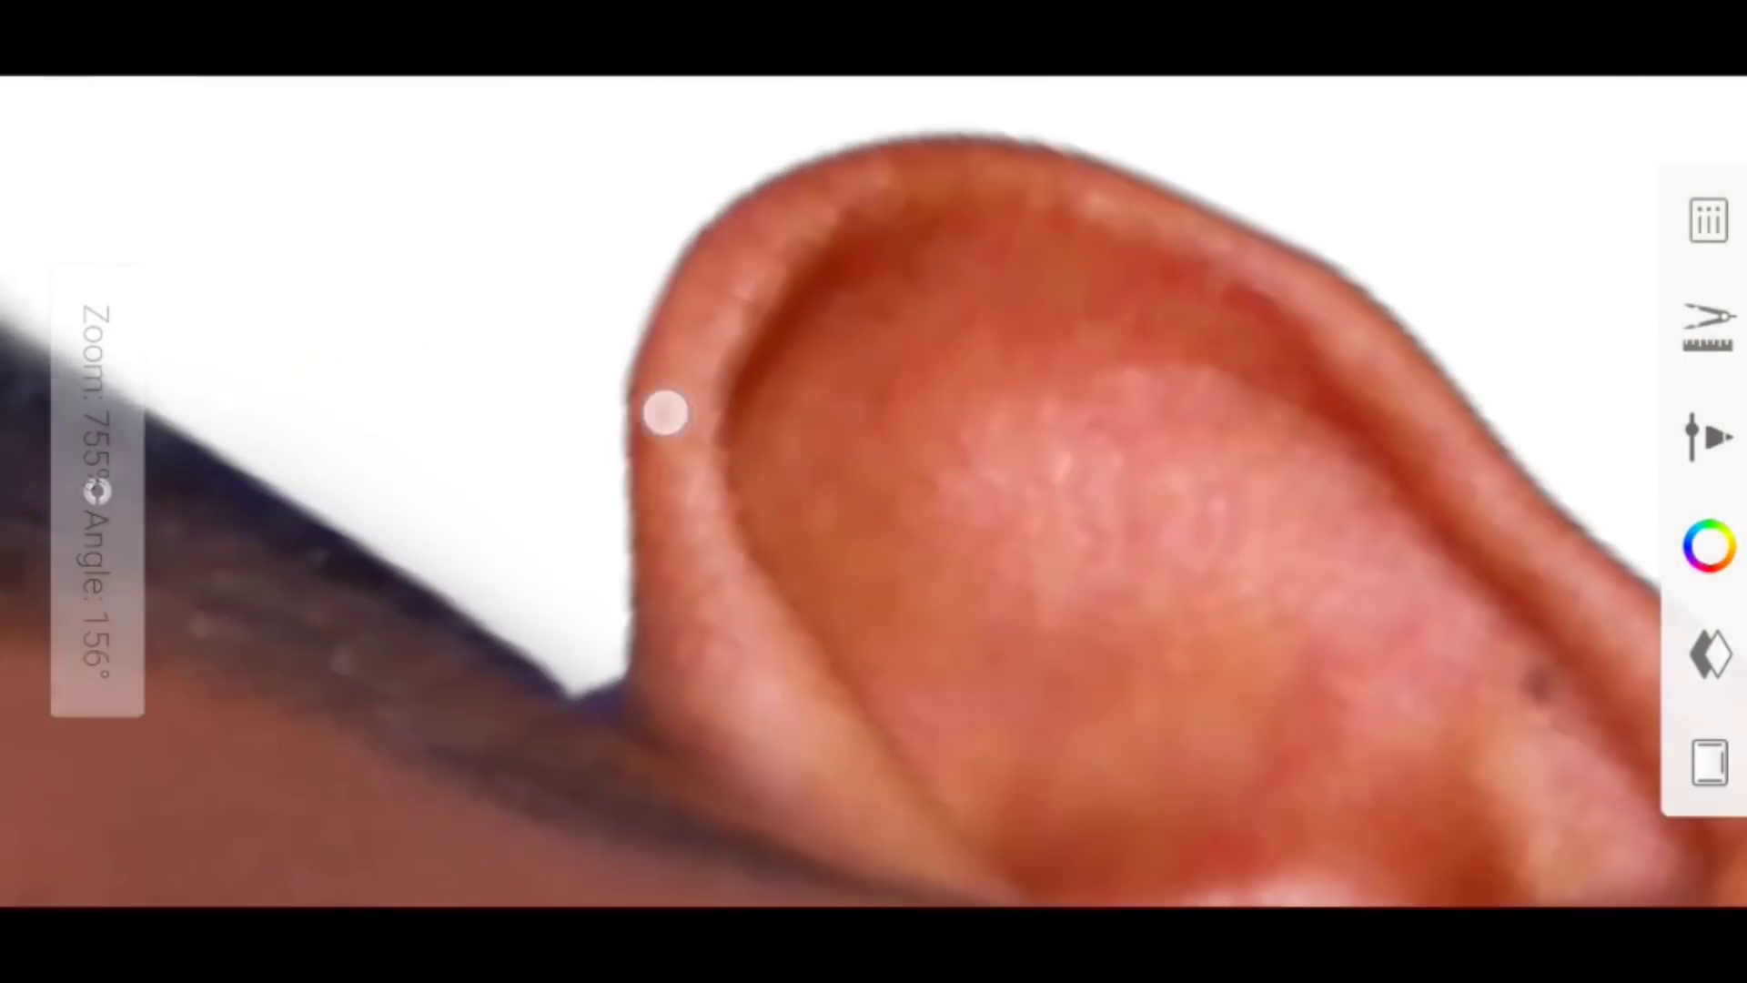
scroll(665, 414, down, 3)
scroll(952, 582, down, 2)
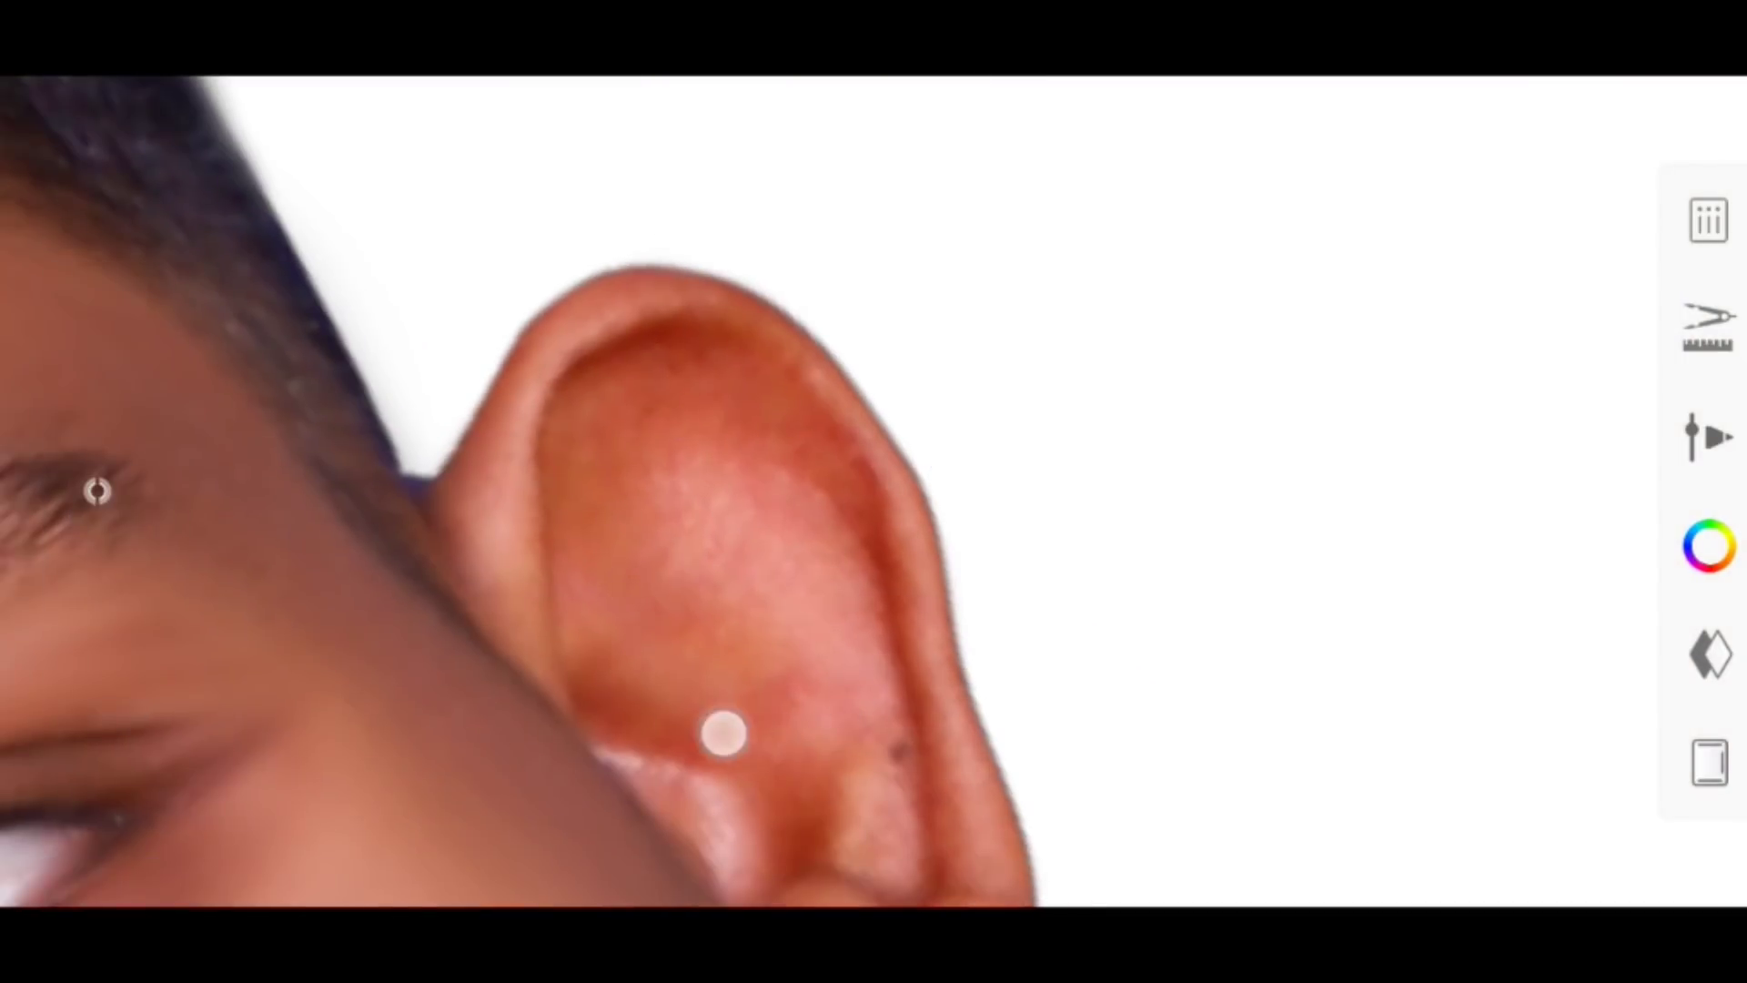
scroll(723, 733, down, 3)
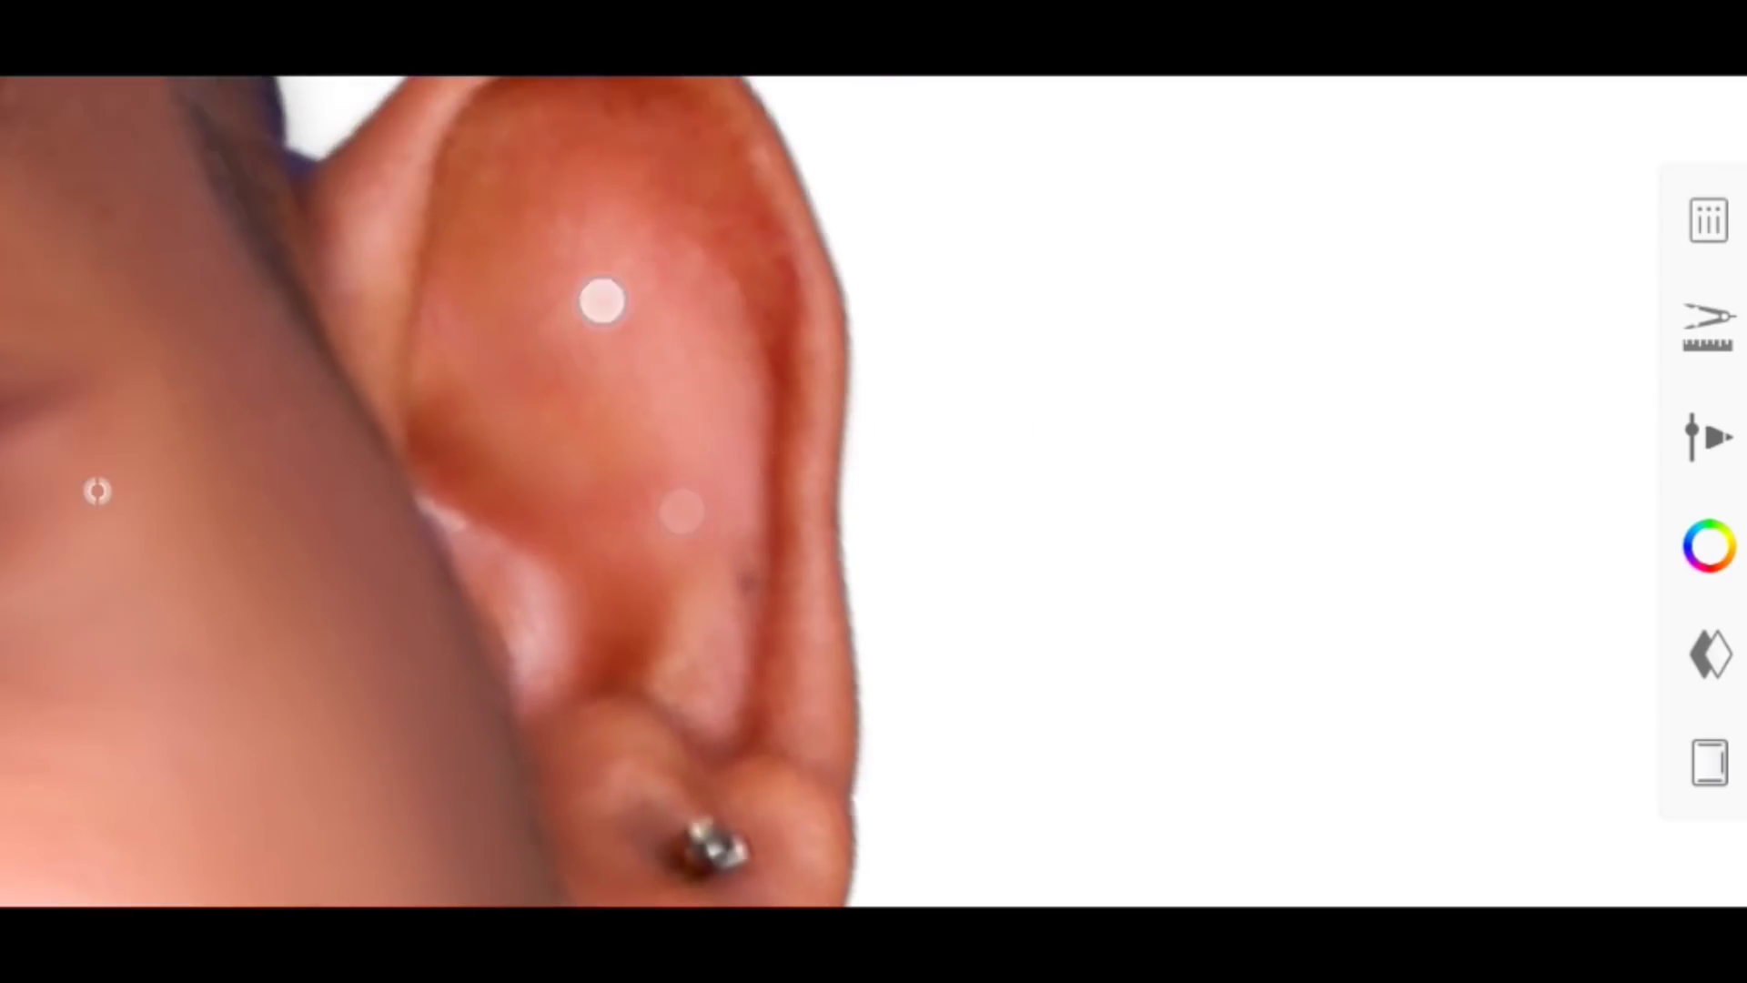
scroll(602, 300, up, 2)
scroll(746, 371, down, 1)
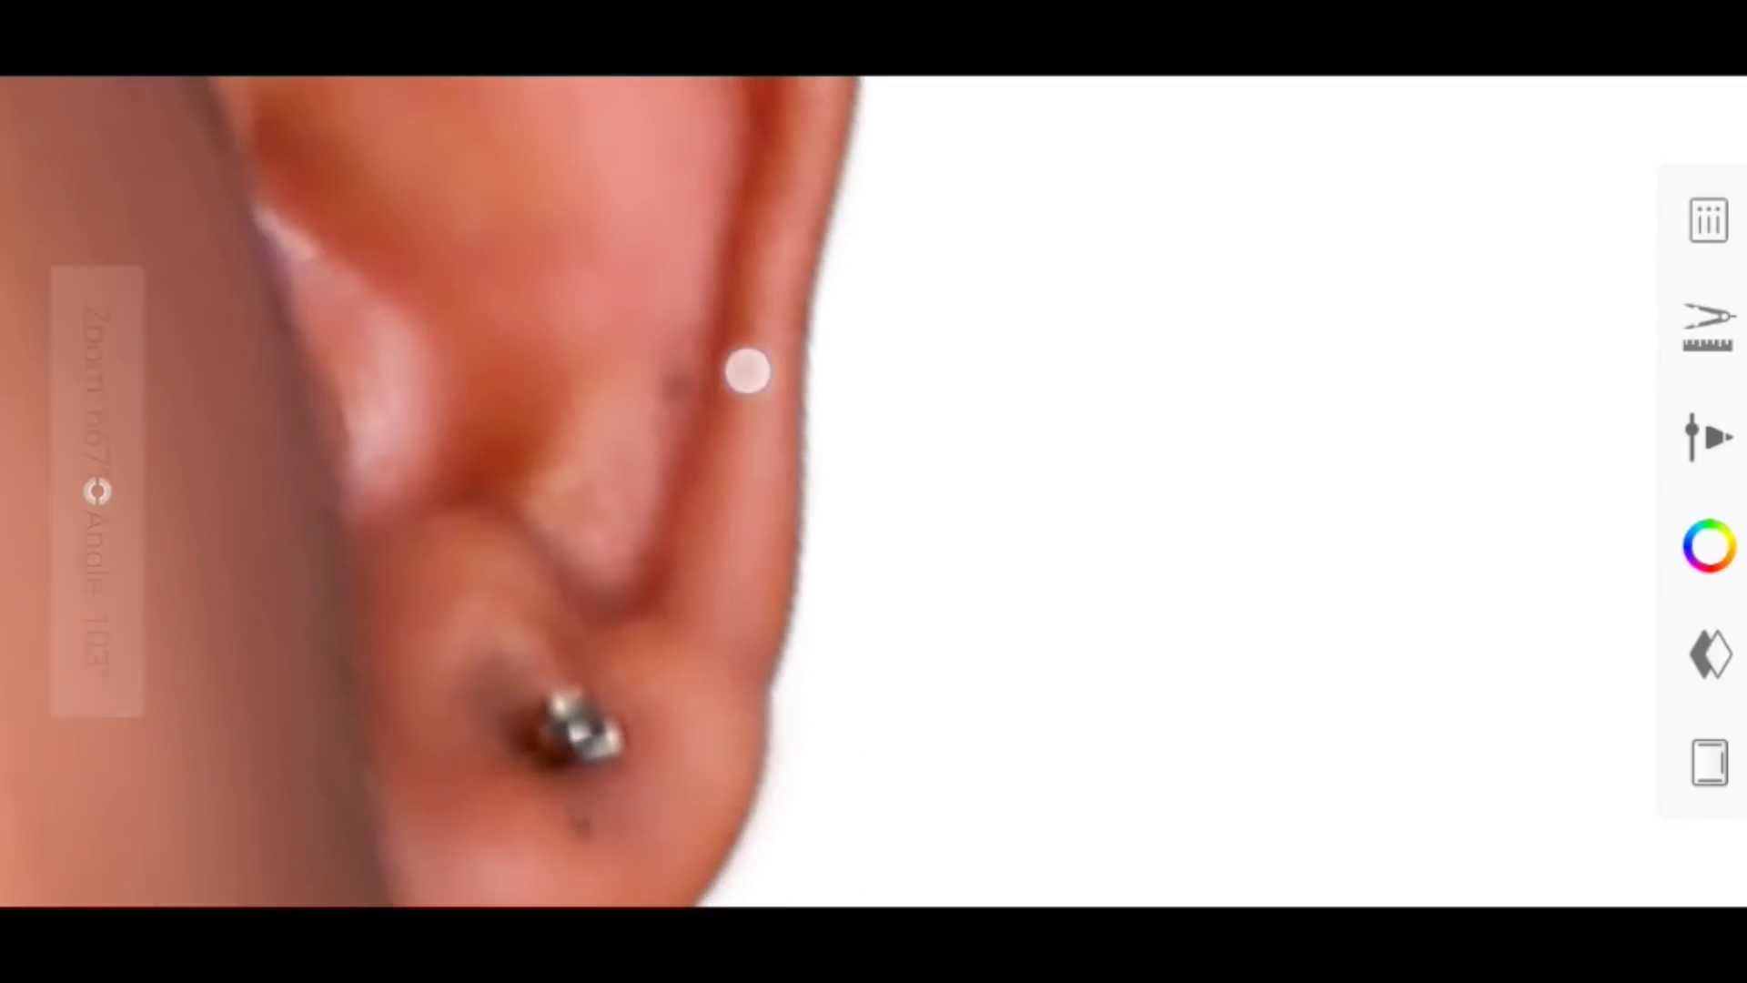
scroll(554, 148, down, 3)
scroll(640, 522, down, 2)
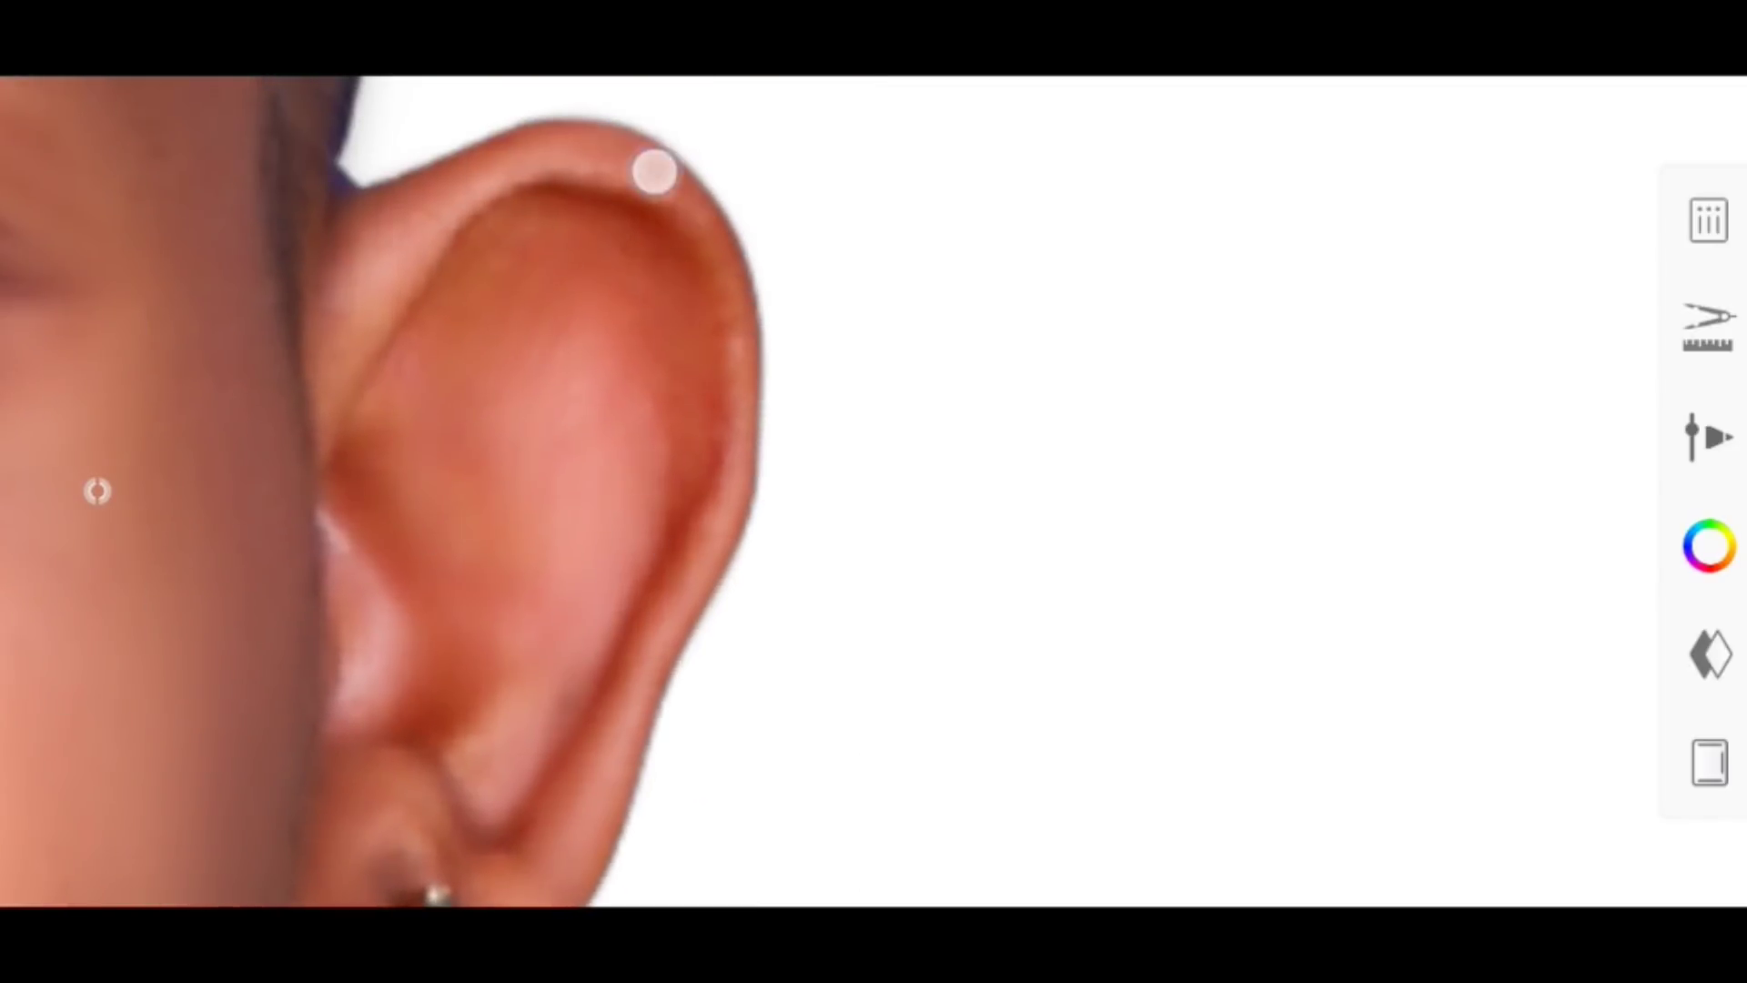
scroll(697, 619, down, 5)
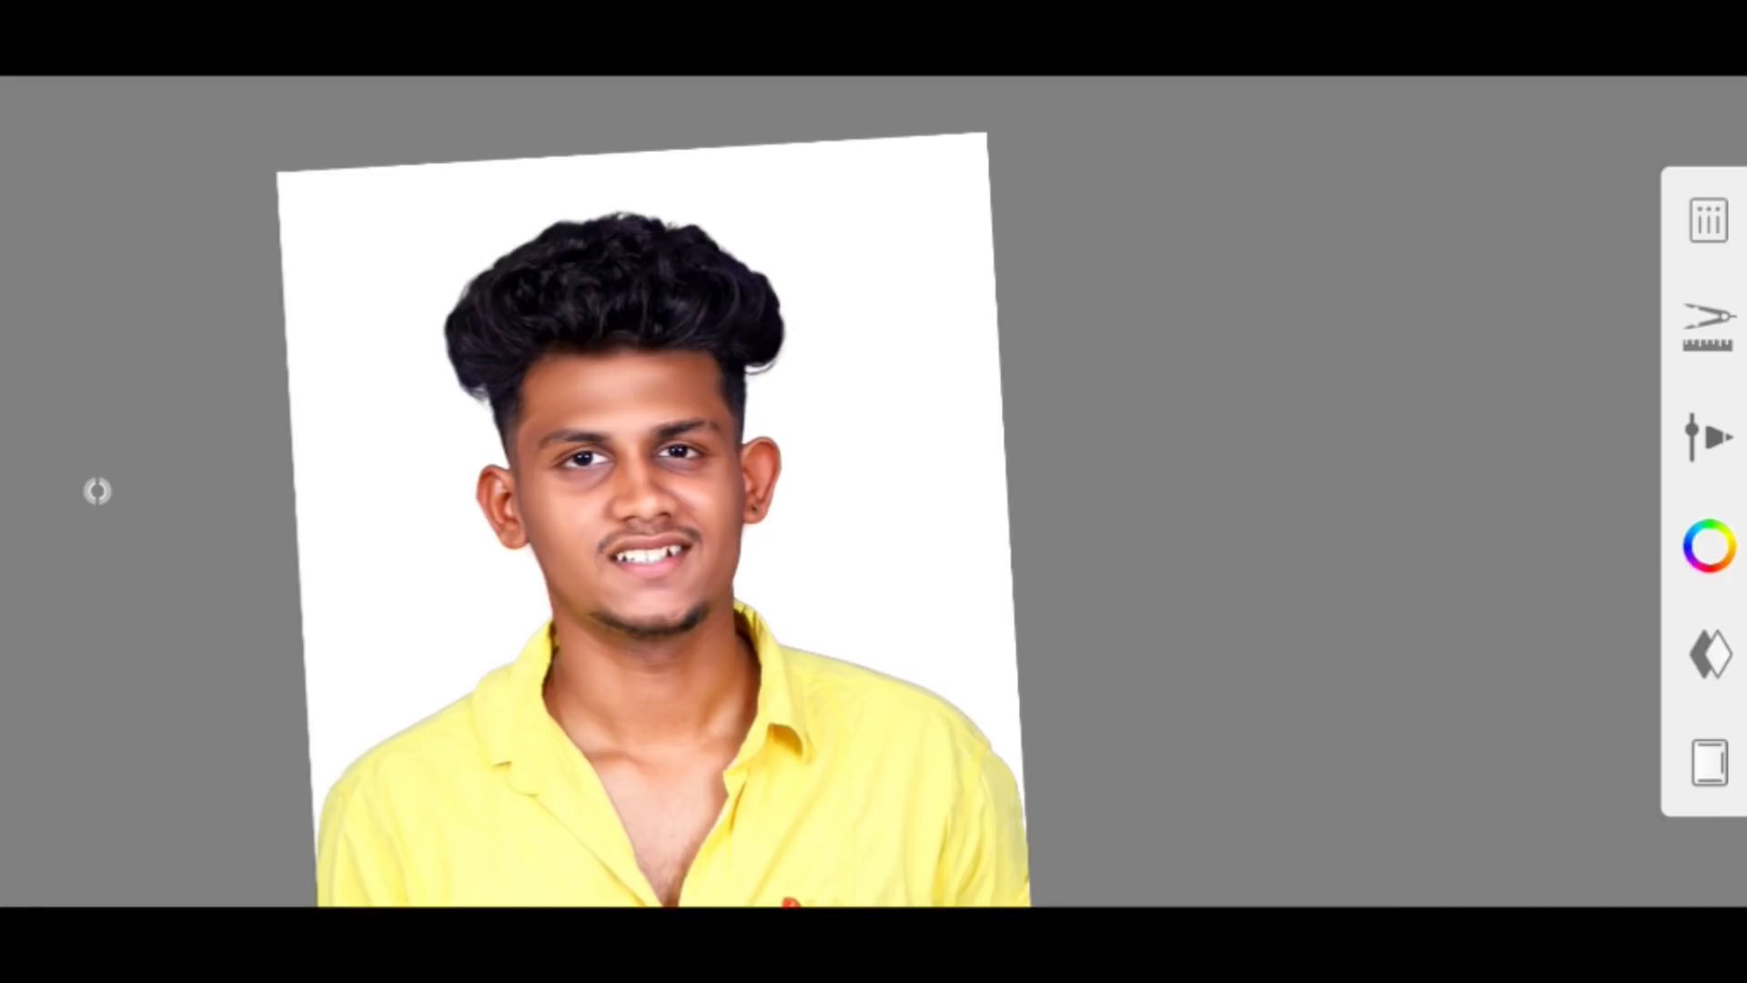
Enlarge the smudge brush to size 47
scroll(676, 556, up, 2)
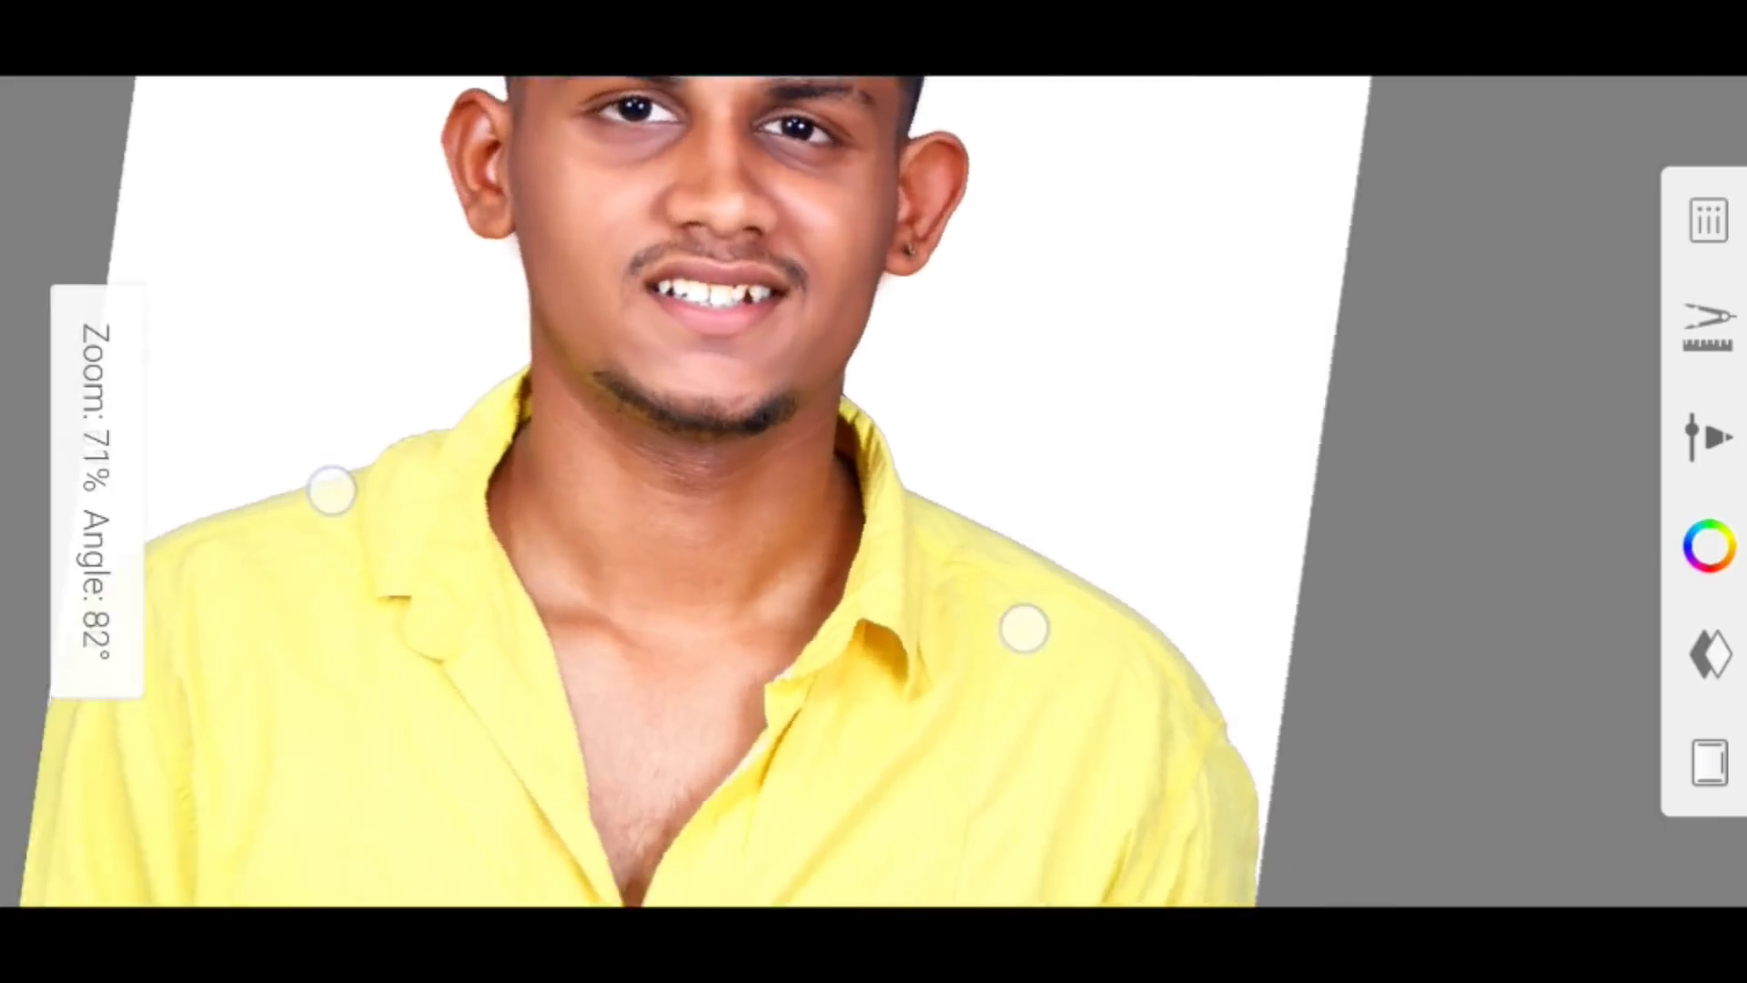
scroll(626, 537, up, 3)
mouse_move(1022, 496)
mouse_down()
mouse_move(1185, 643)
mouse_move(1162, 730)
mouse_up()
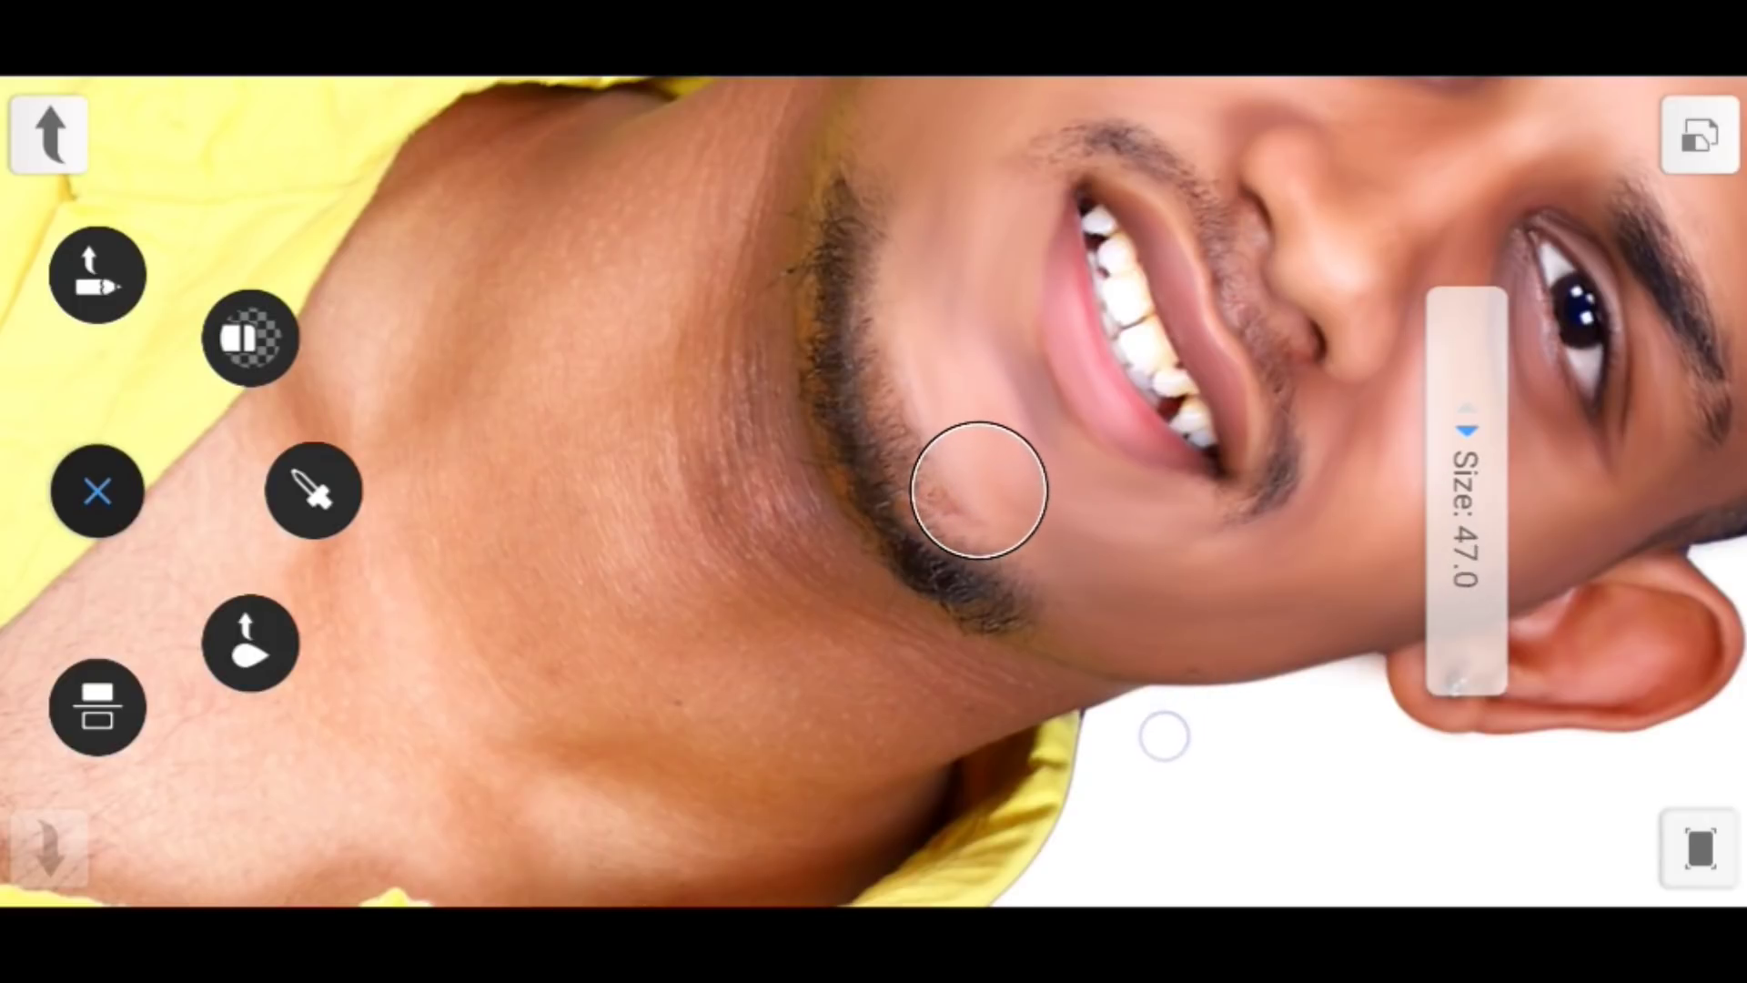
scroll(674, 602, up, 3)
scroll(674, 601, down, 1)
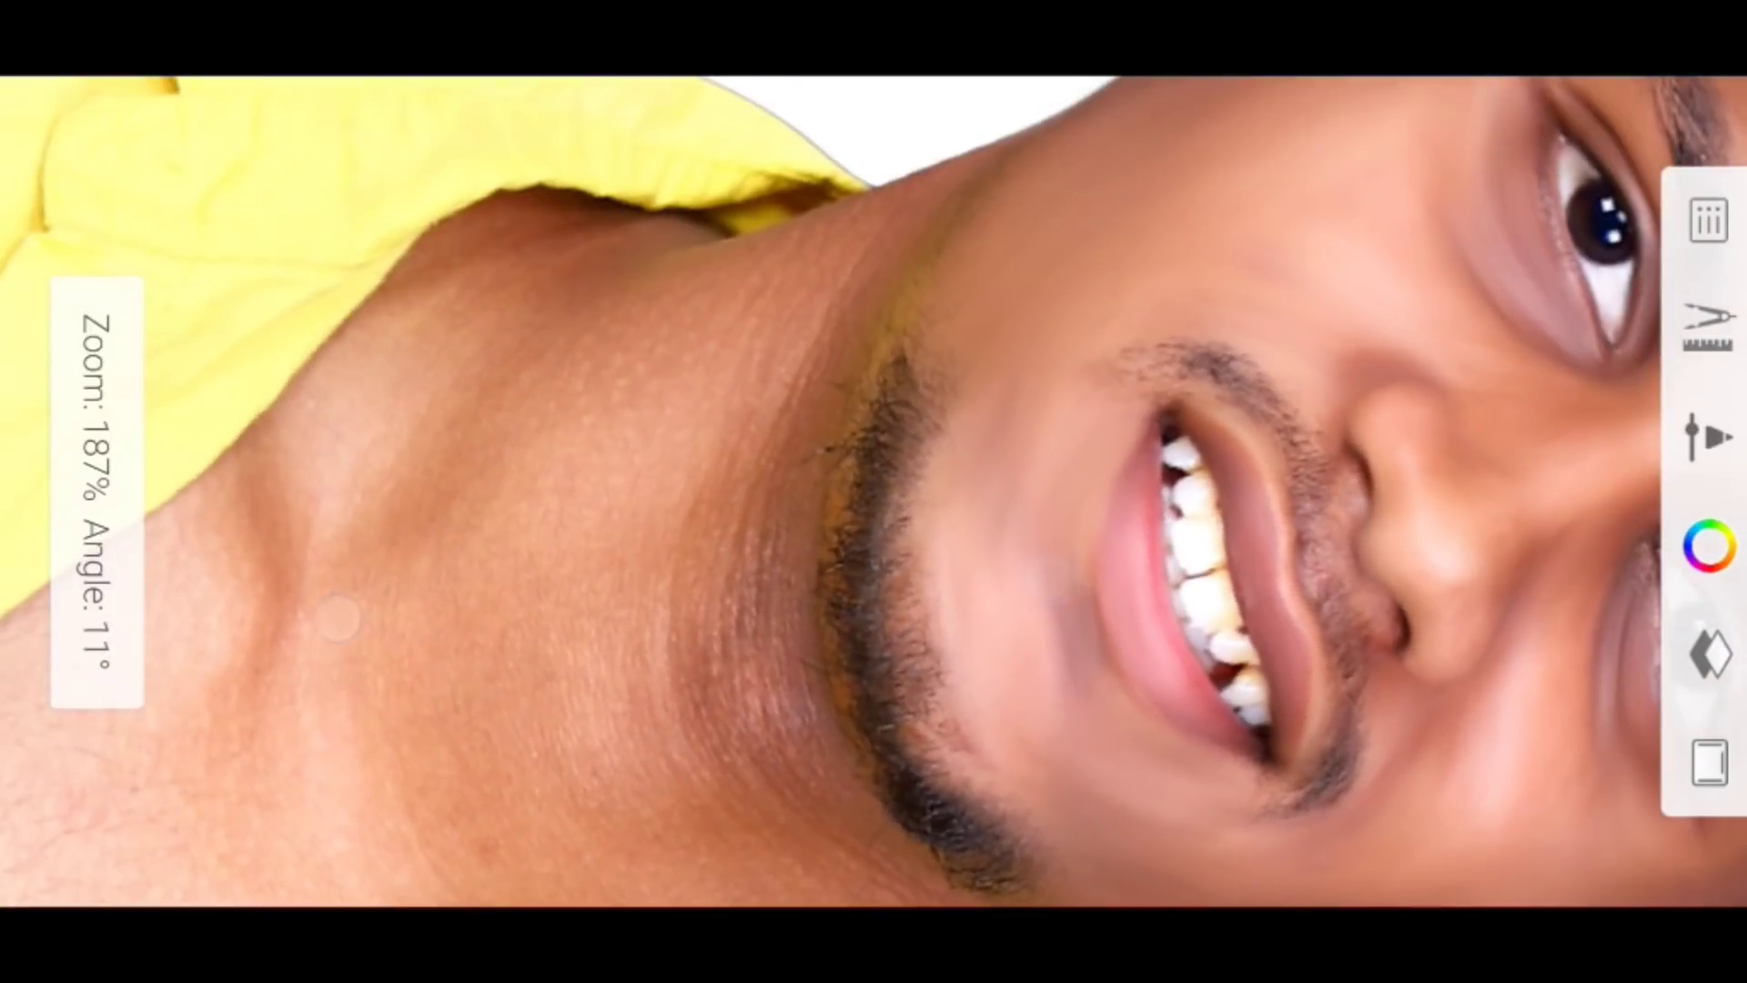
scroll(674, 601, up, 3)
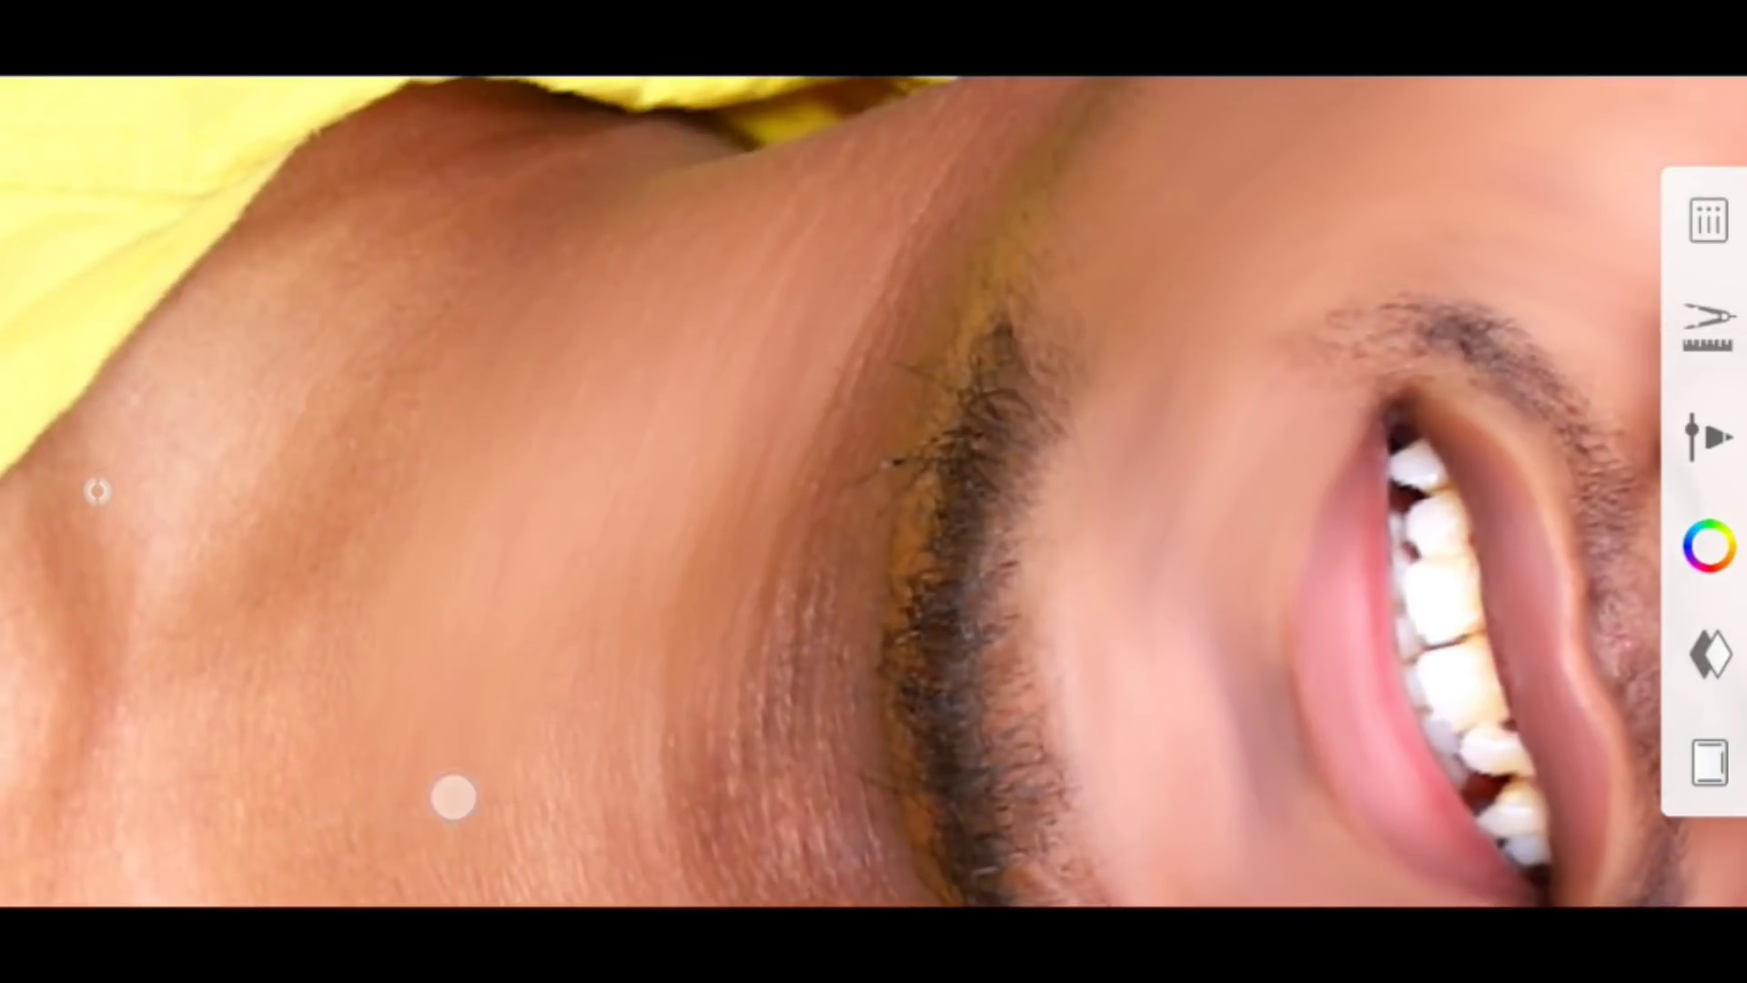
Smudge the neck and chin skin around the beard down to the shirt collar
drag(402, 766, 248, 440)
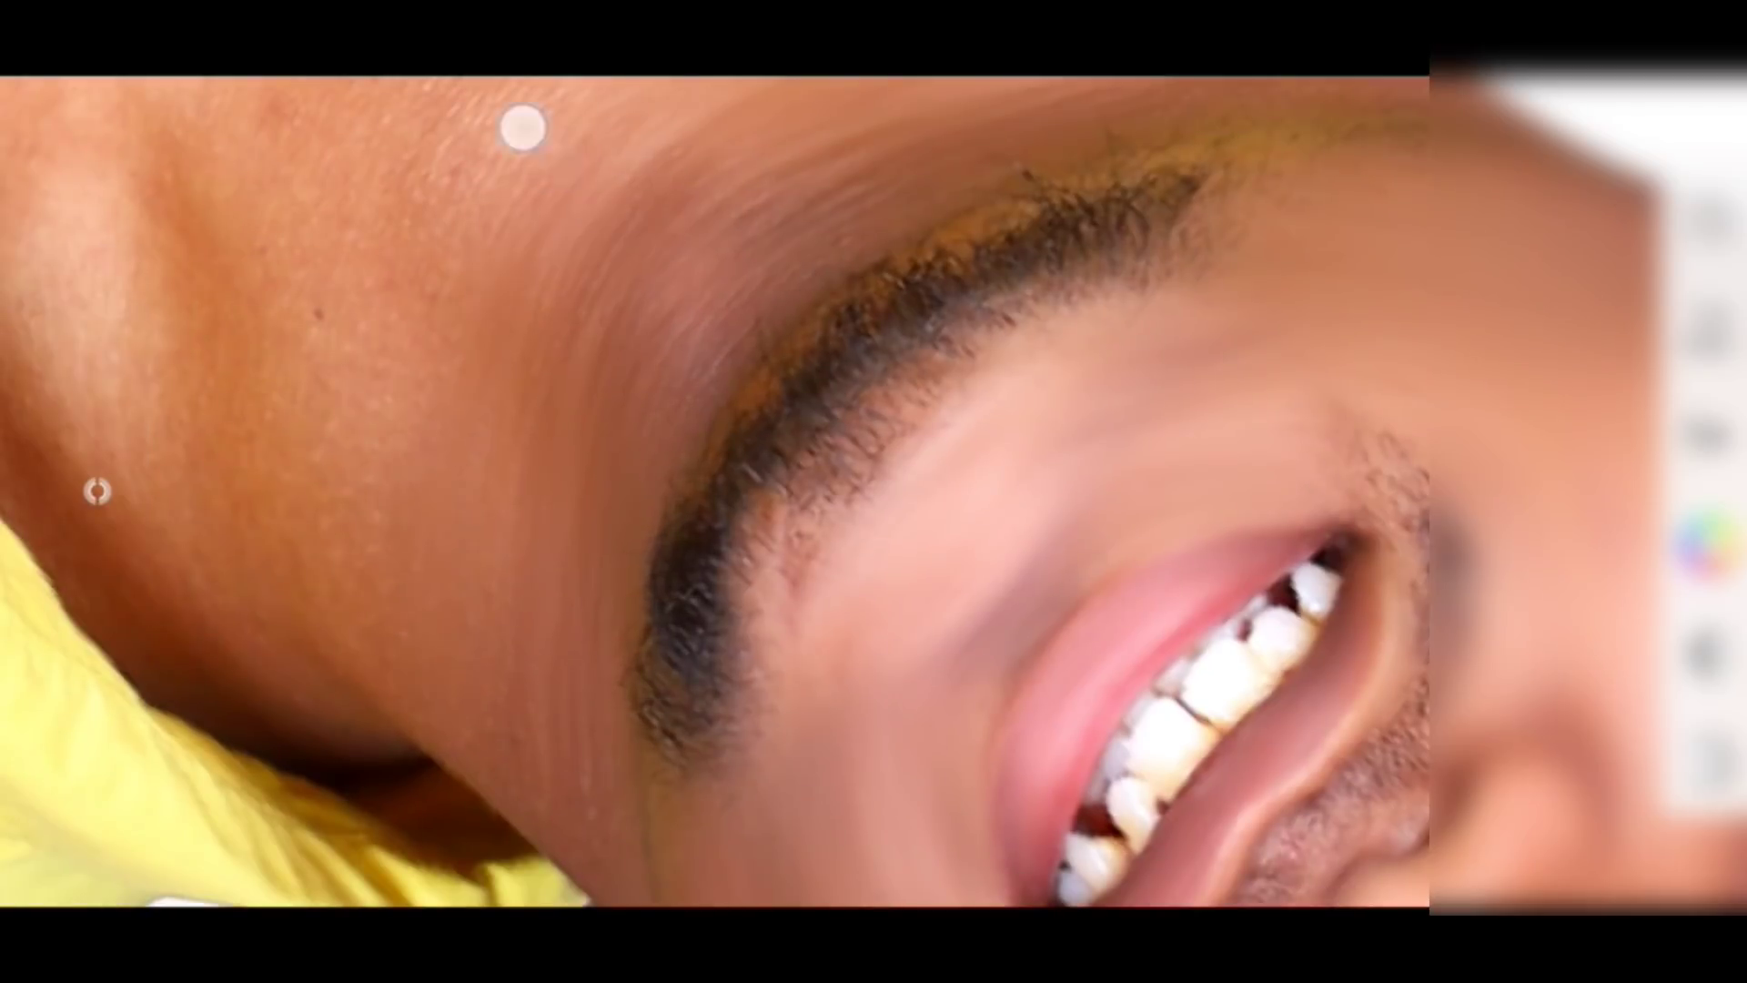
scroll(636, 254, up, 1)
scroll(780, 523, down, 2)
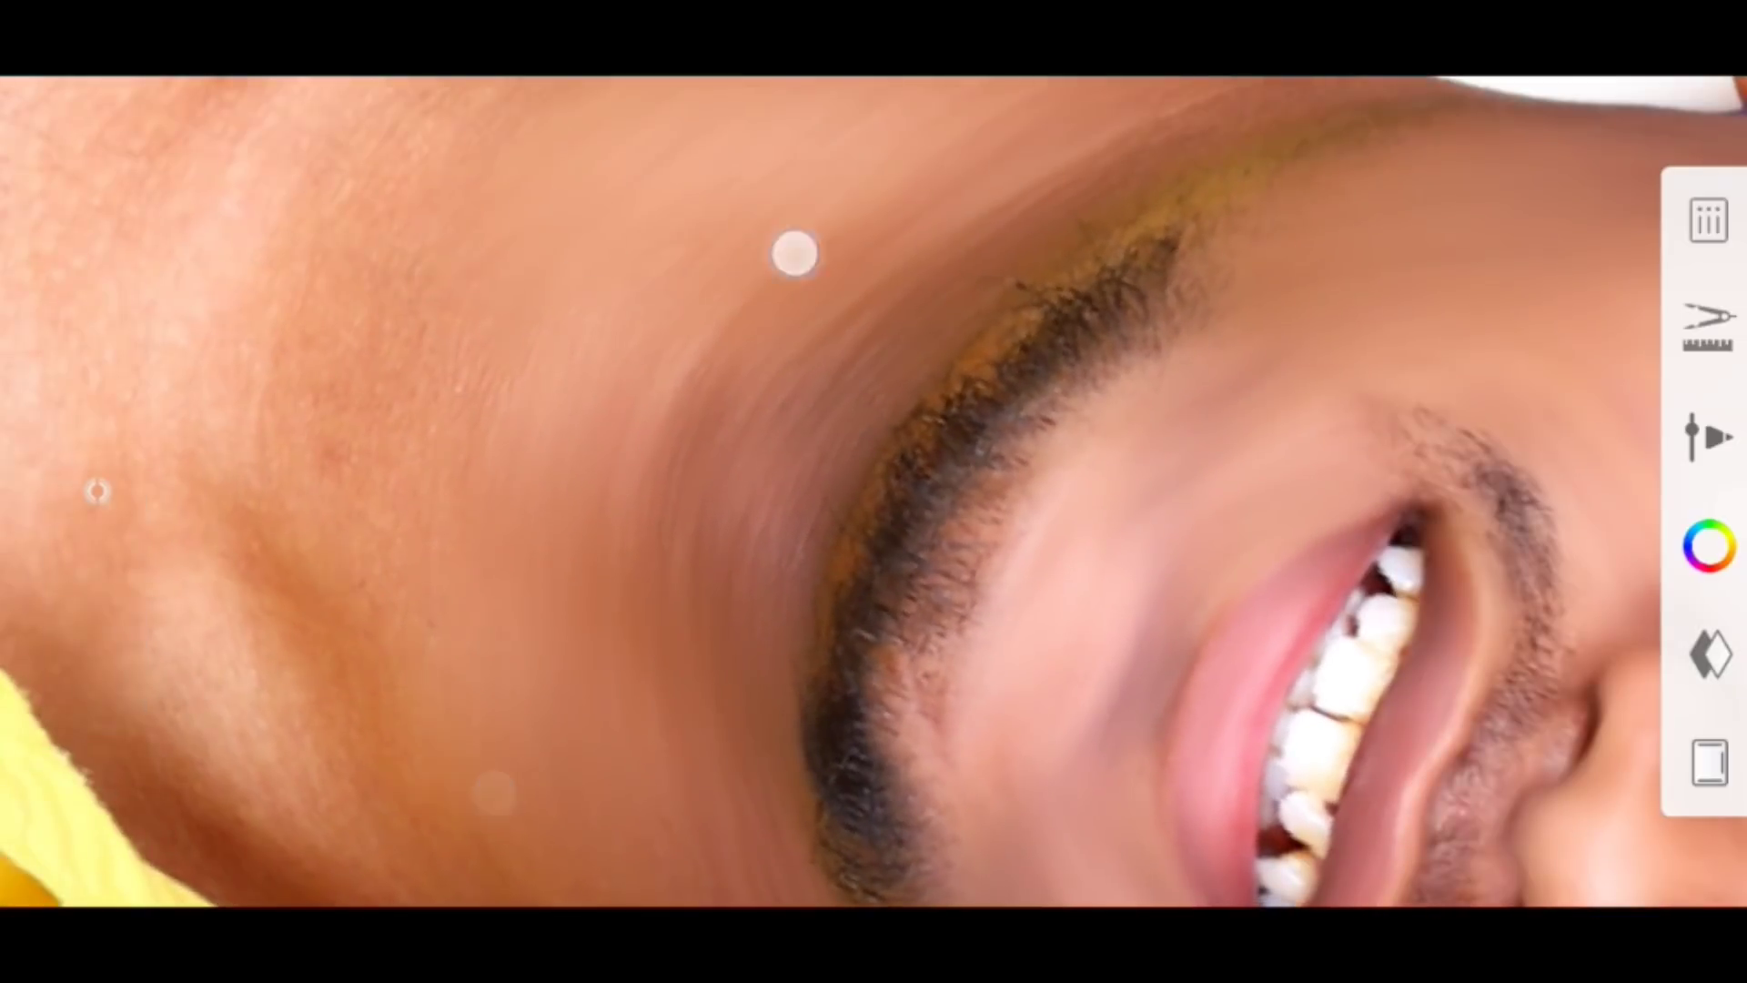
drag(492, 792, 430, 722)
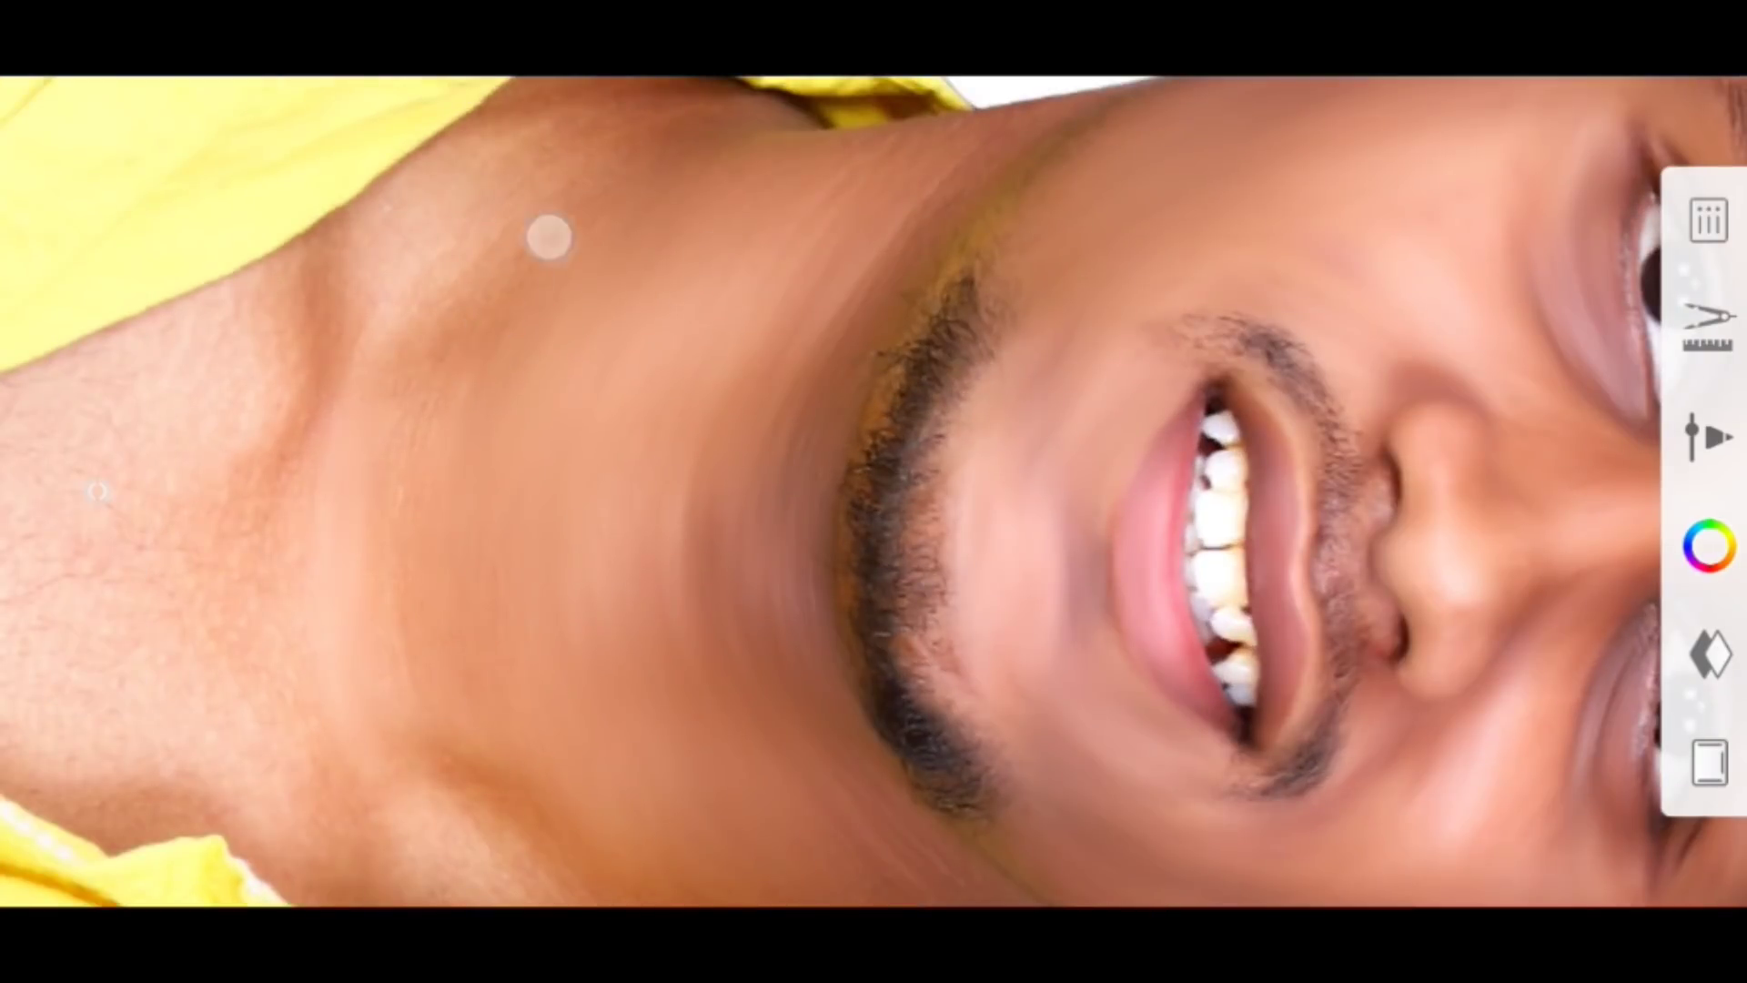
scroll(492, 853, up, 2)
drag(492, 853, 669, 571)
scroll(667, 571, up, 2)
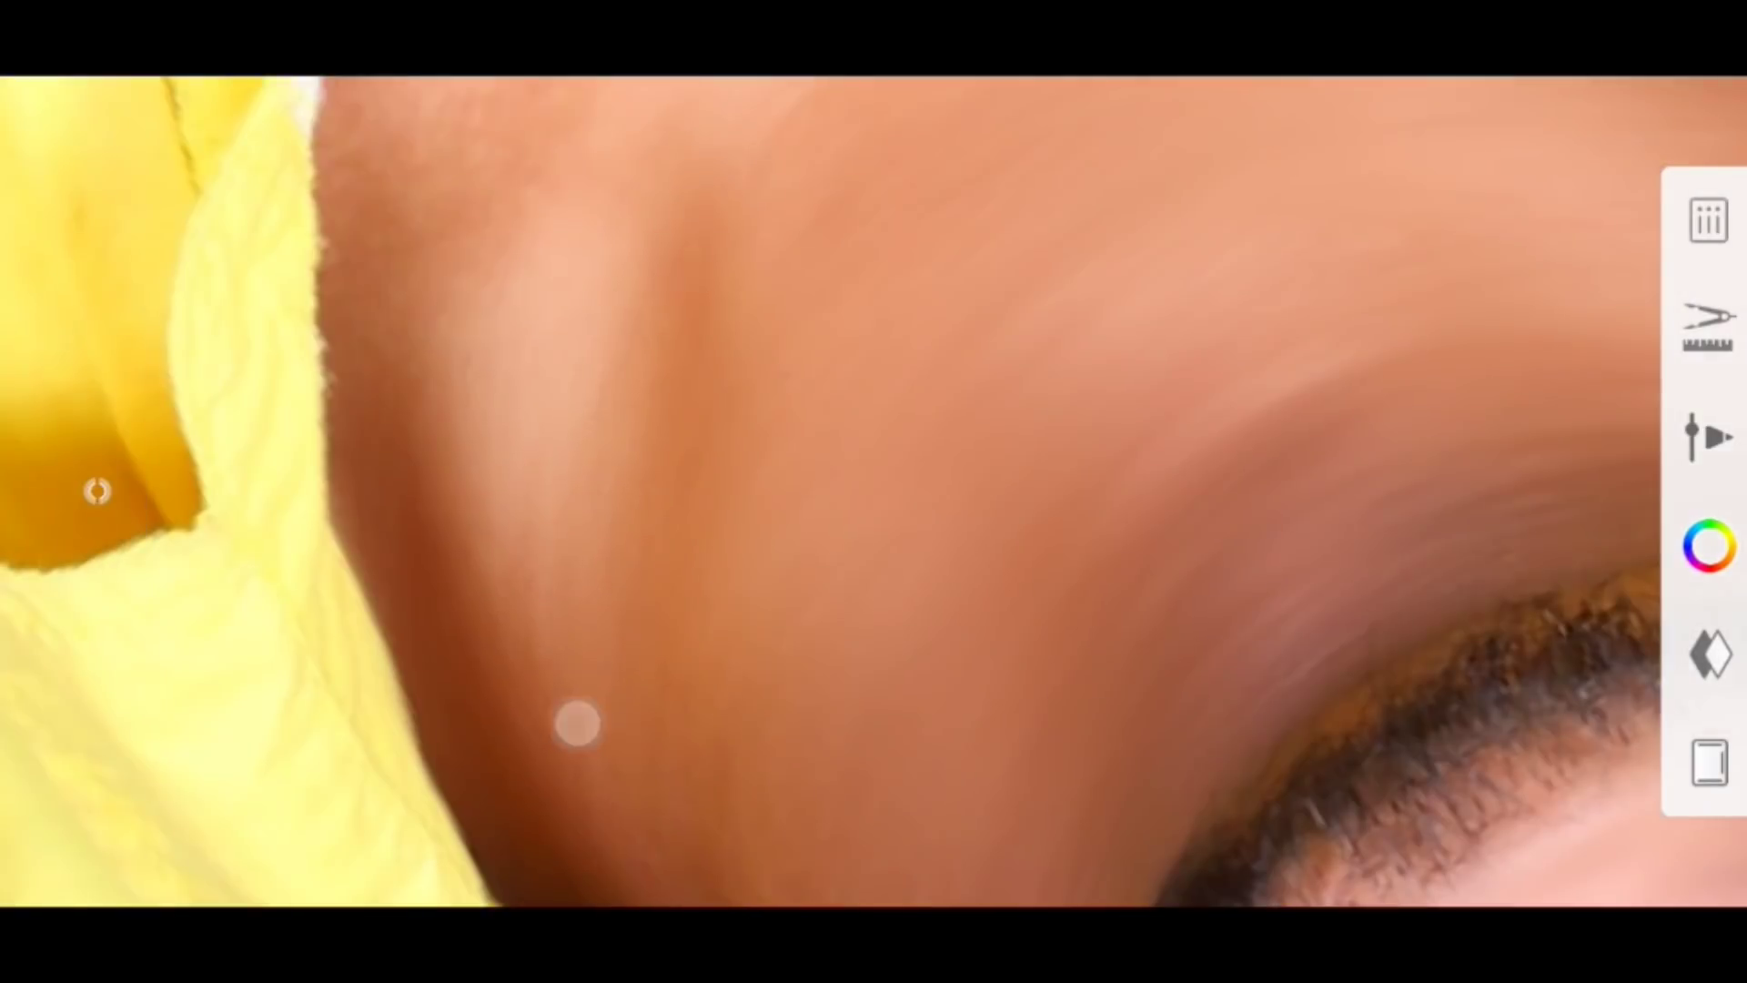
scroll(578, 722, down, 2)
drag(578, 722, 591, 682)
drag(758, 273, 570, 597)
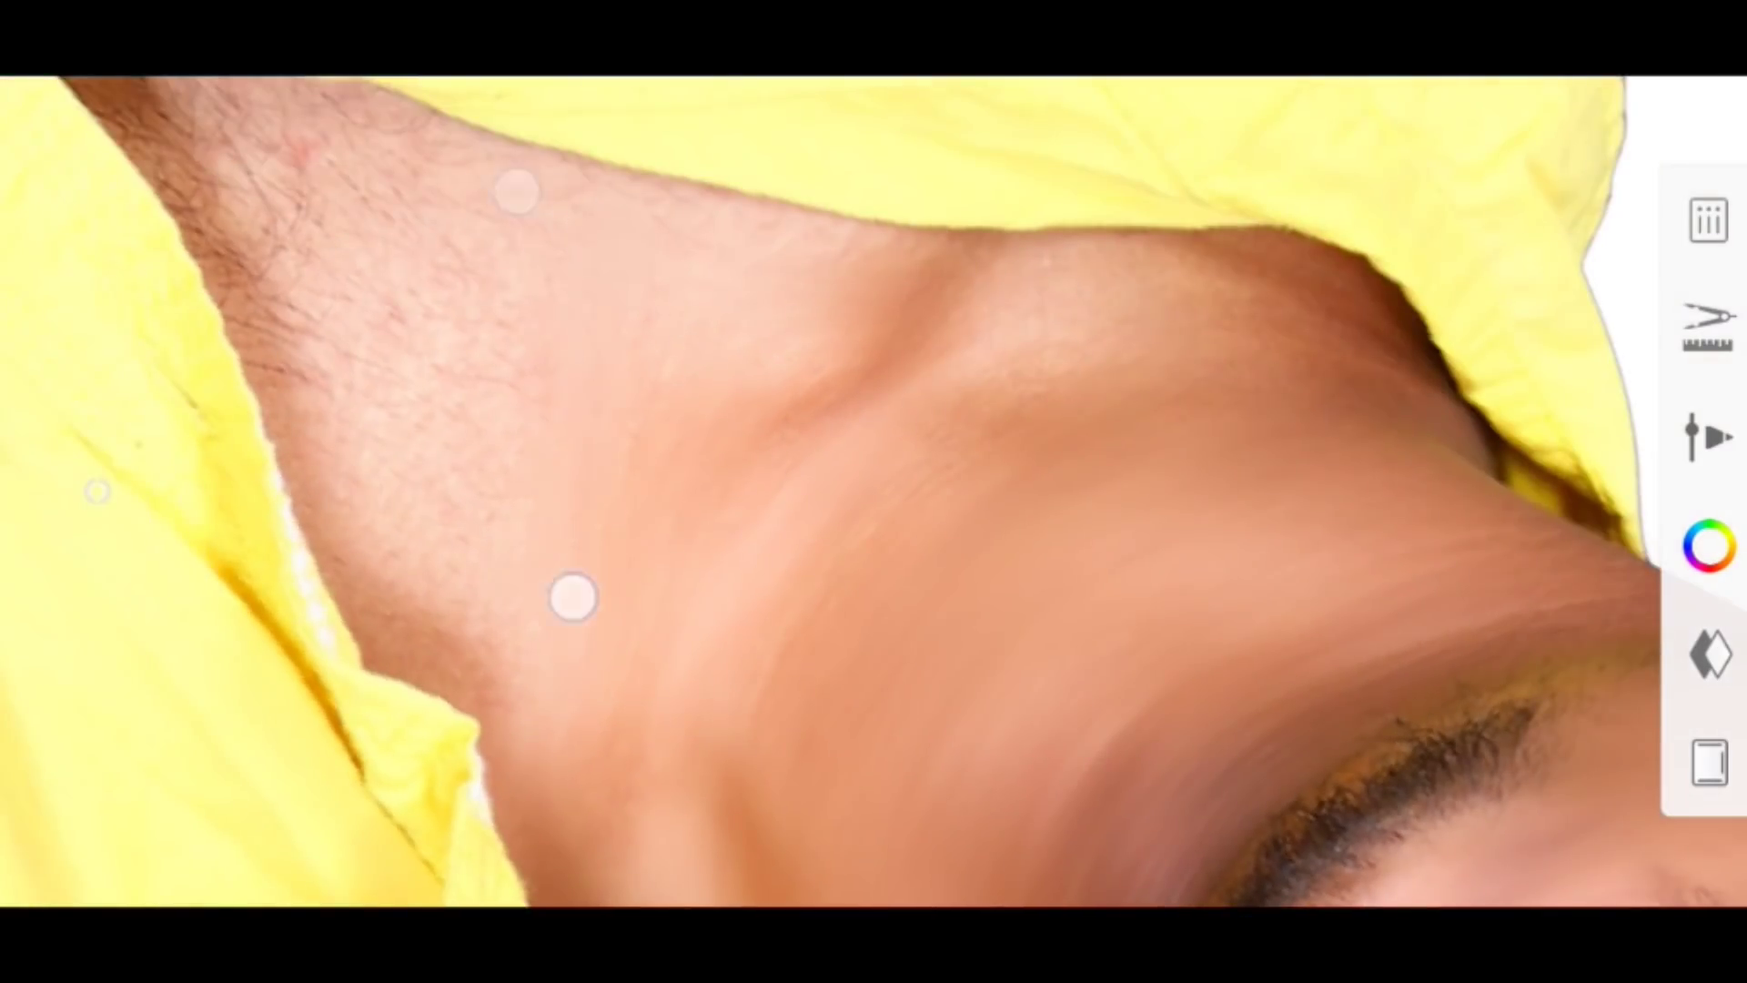
scroll(554, 340, down, 3)
scroll(500, 187, up, 3)
mouse_move(500, 188)
mouse_down()
mouse_move(533, 143)
mouse_move(1010, 492)
mouse_up()
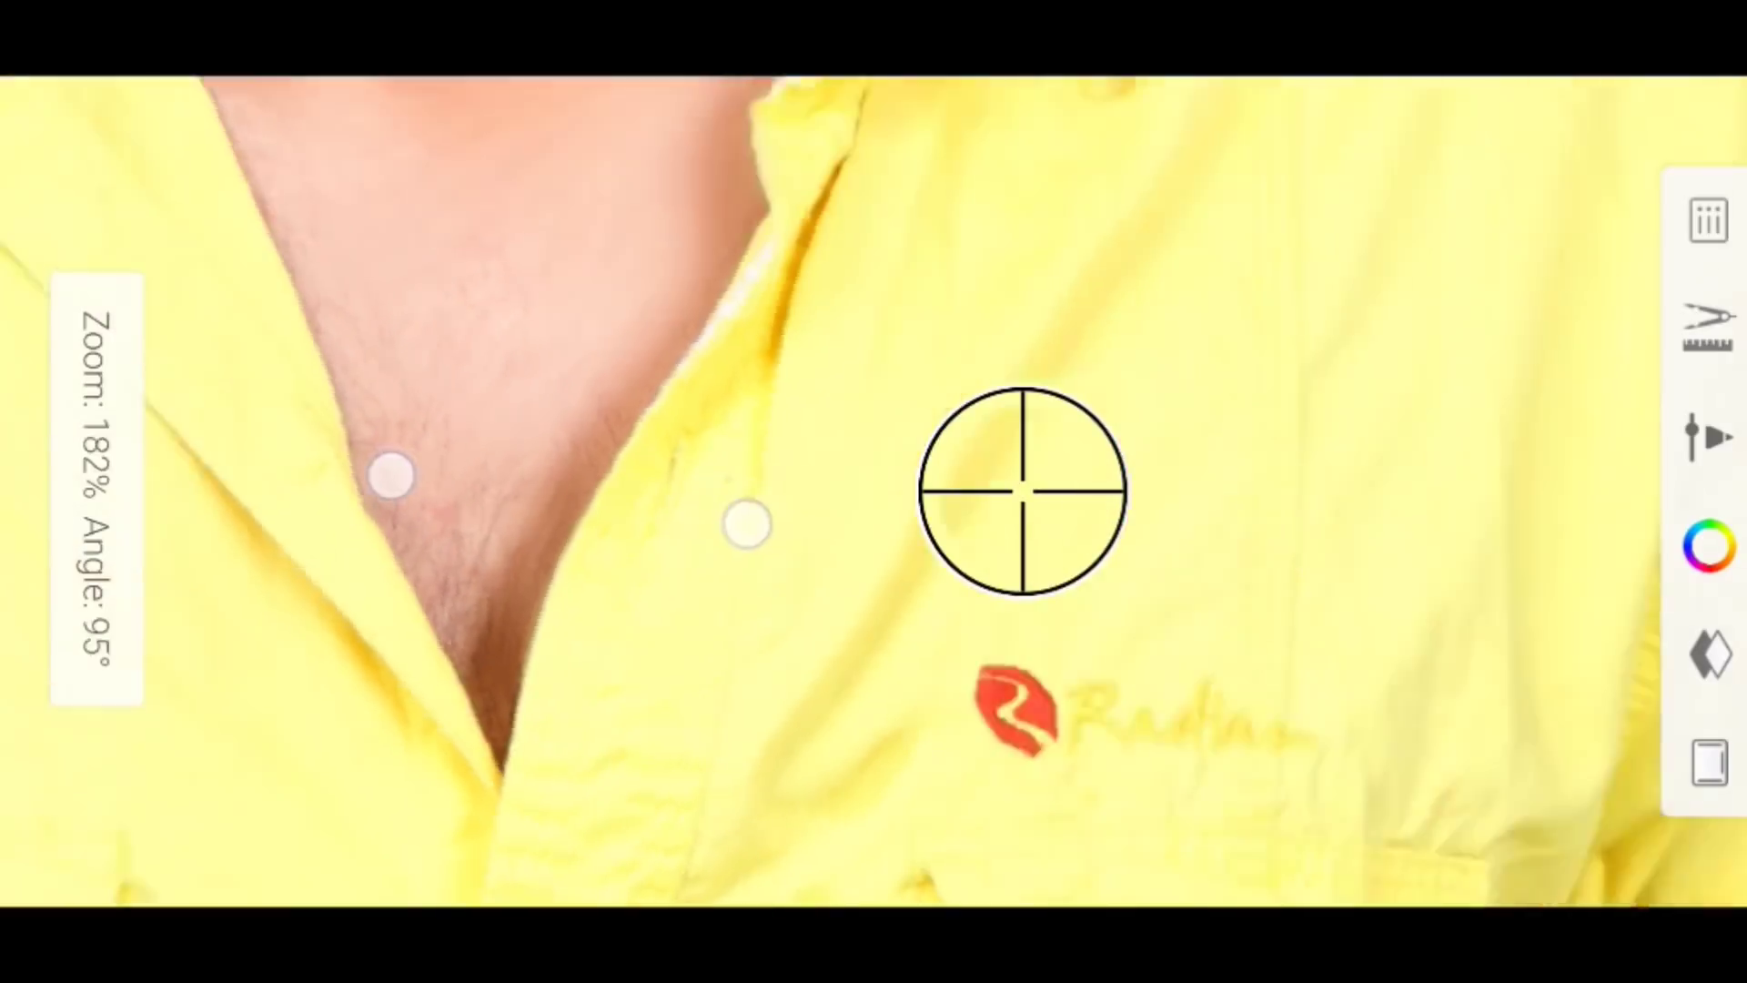
Reselect the last-used smudge brush from the radial quick menu
click(97, 491)
drag(98, 492, 98, 400)
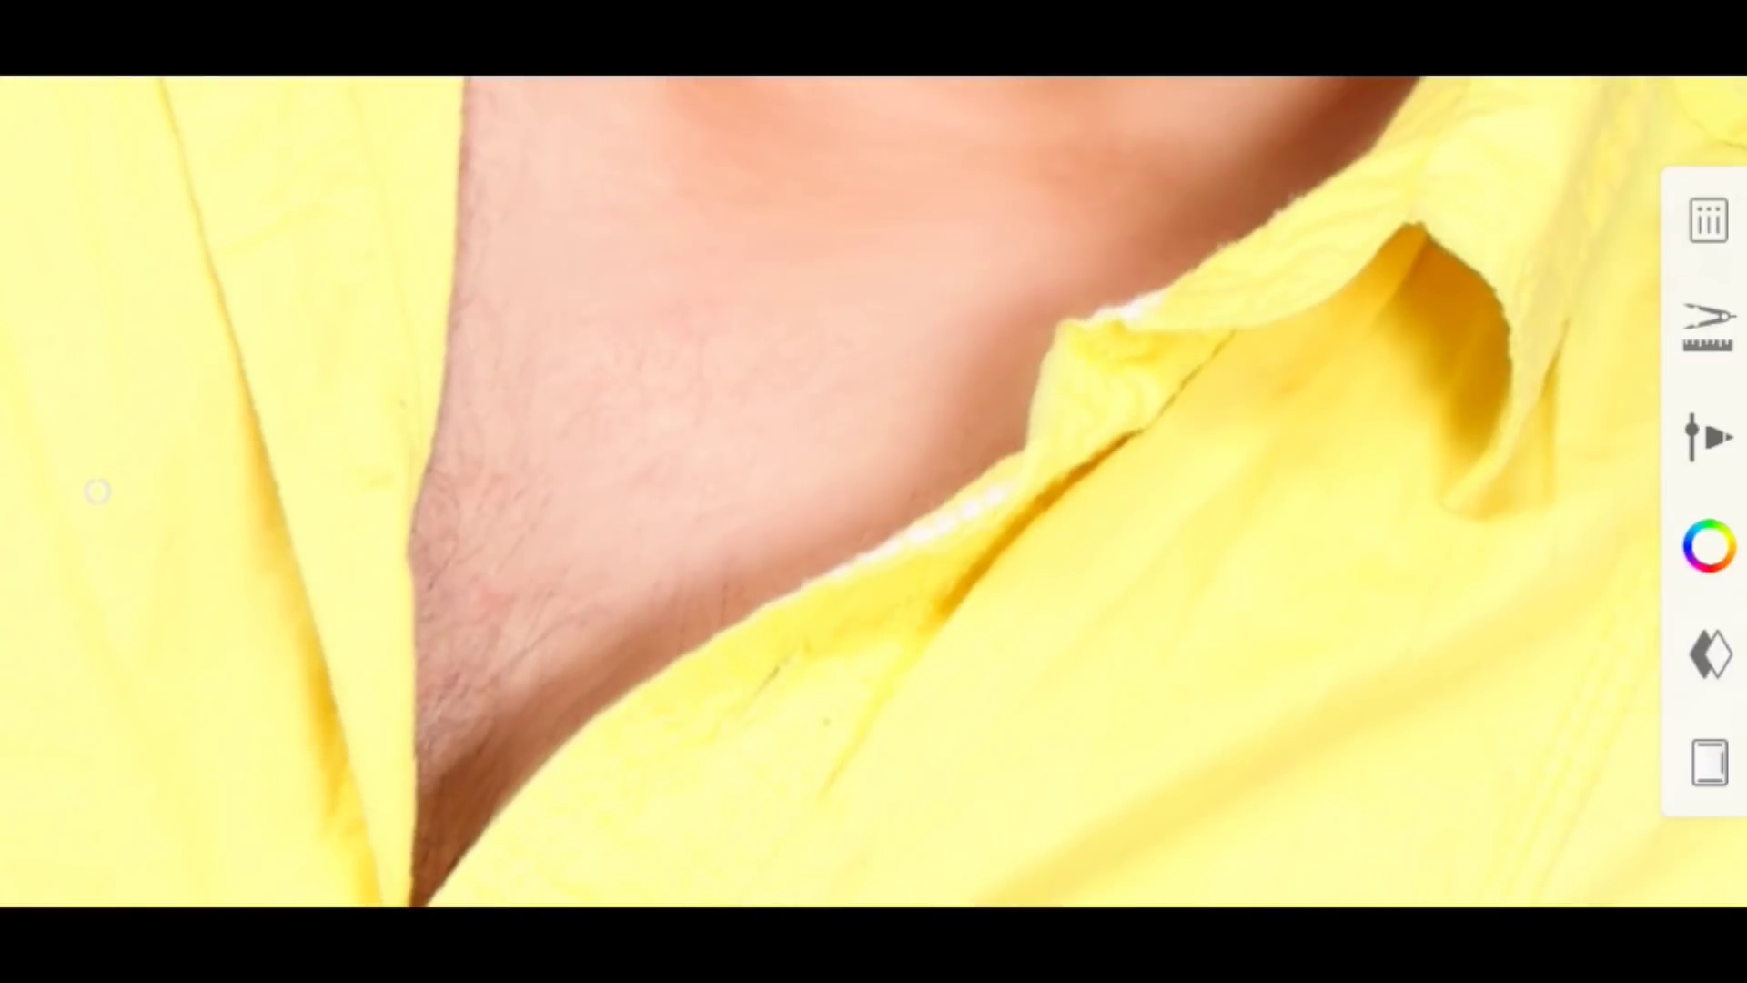
click(98, 492)
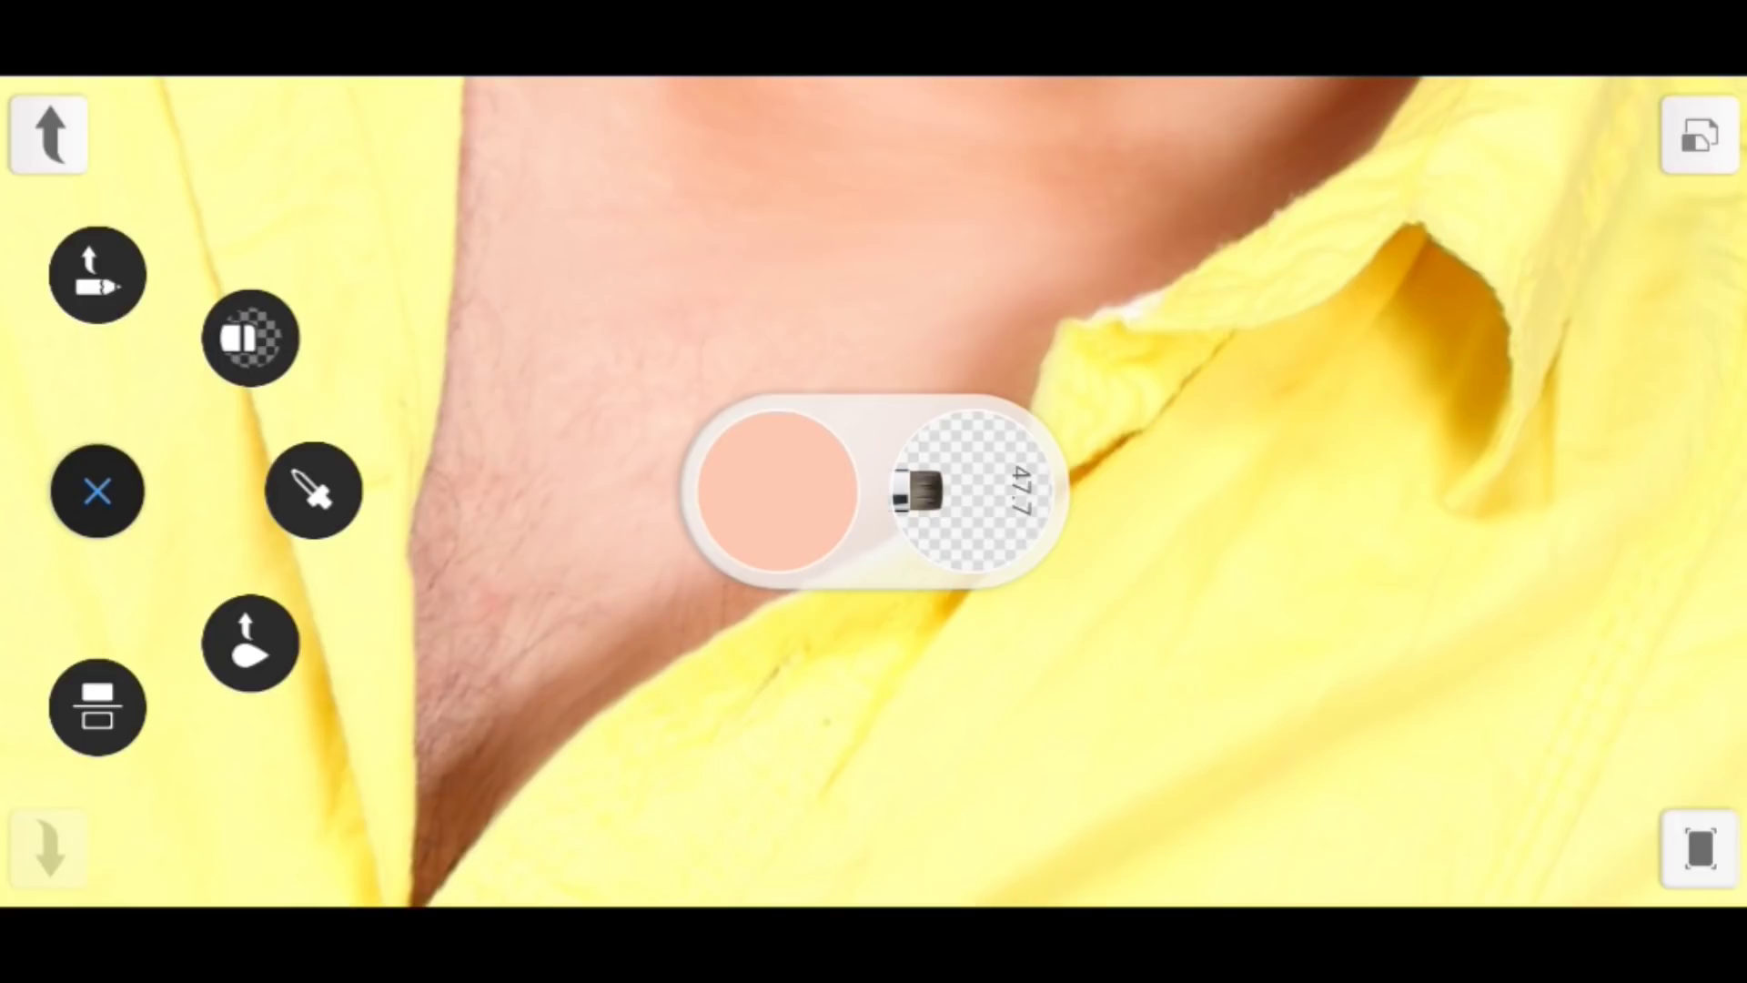
click(97, 275)
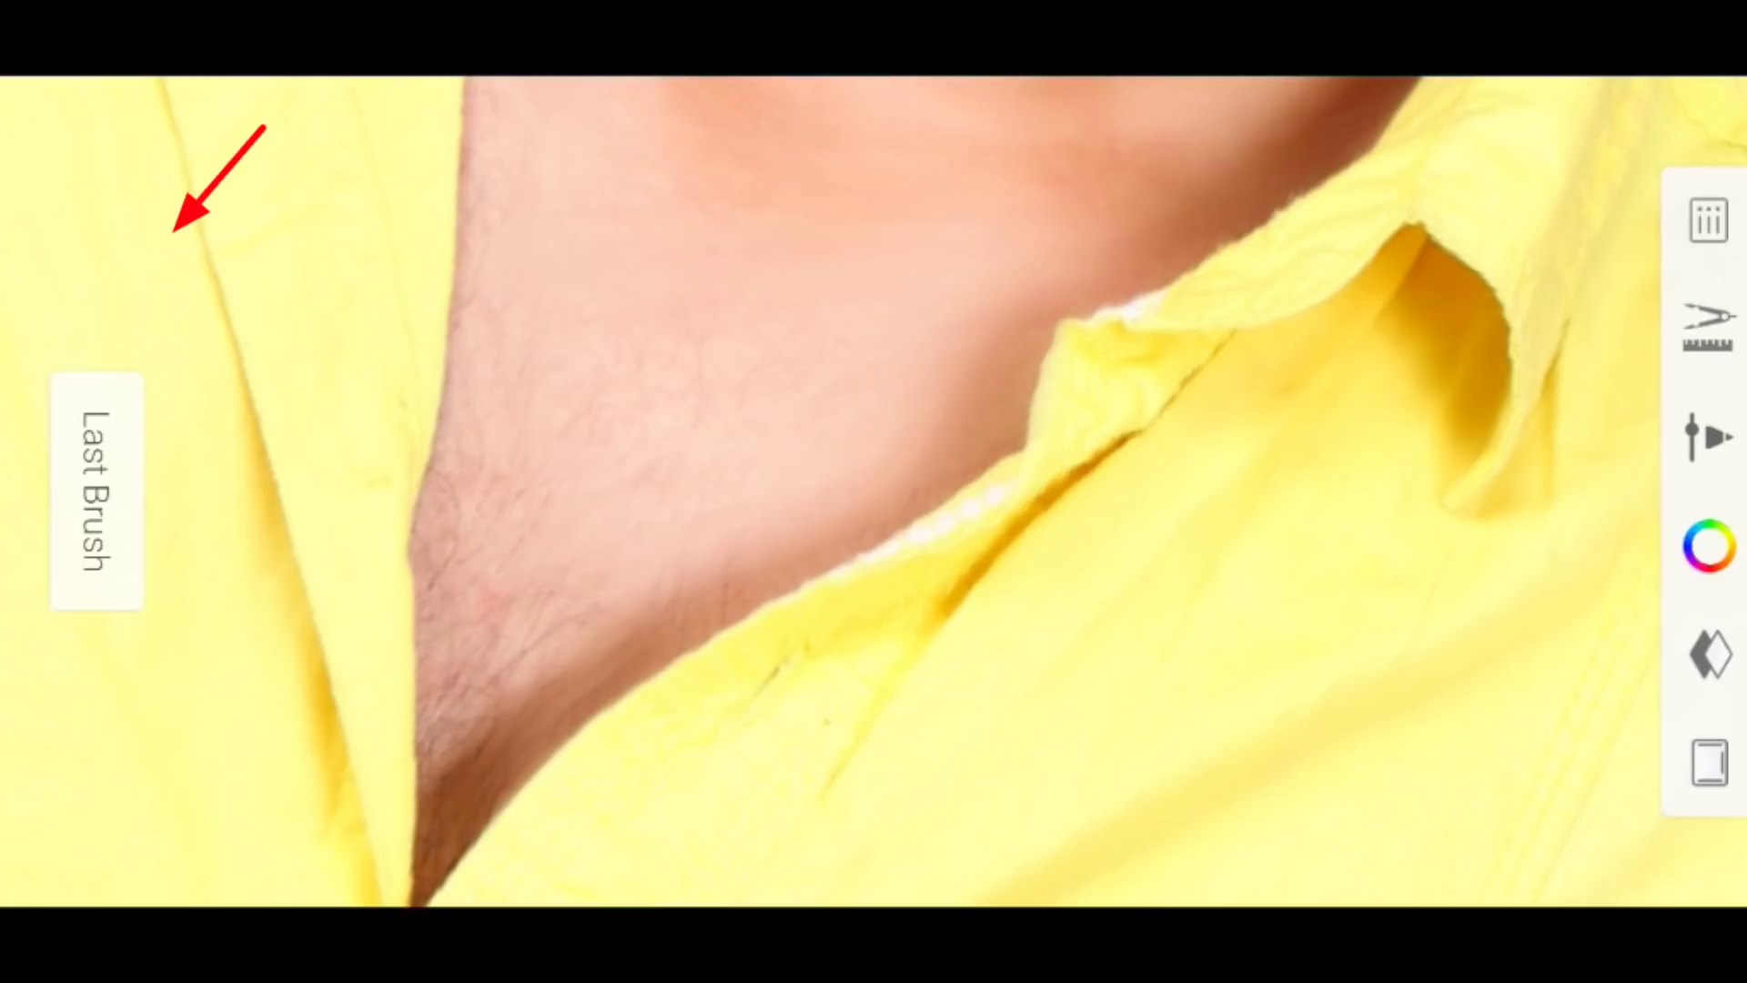
click(70, 285)
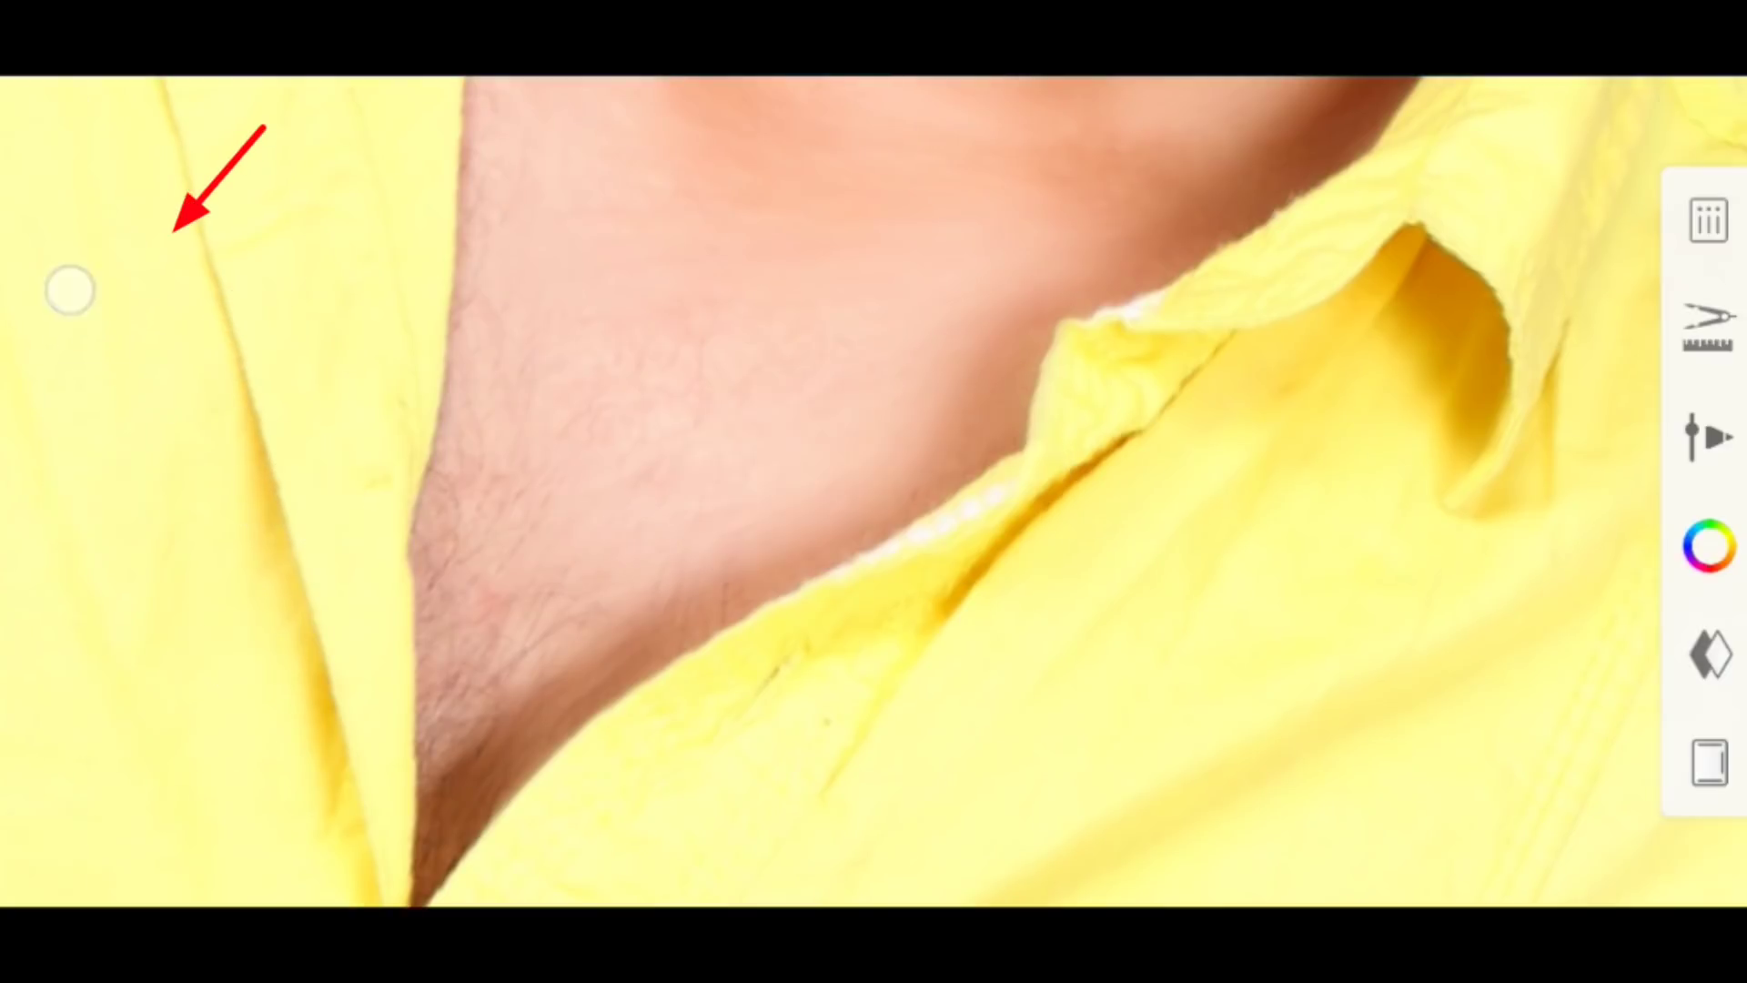
click(98, 488)
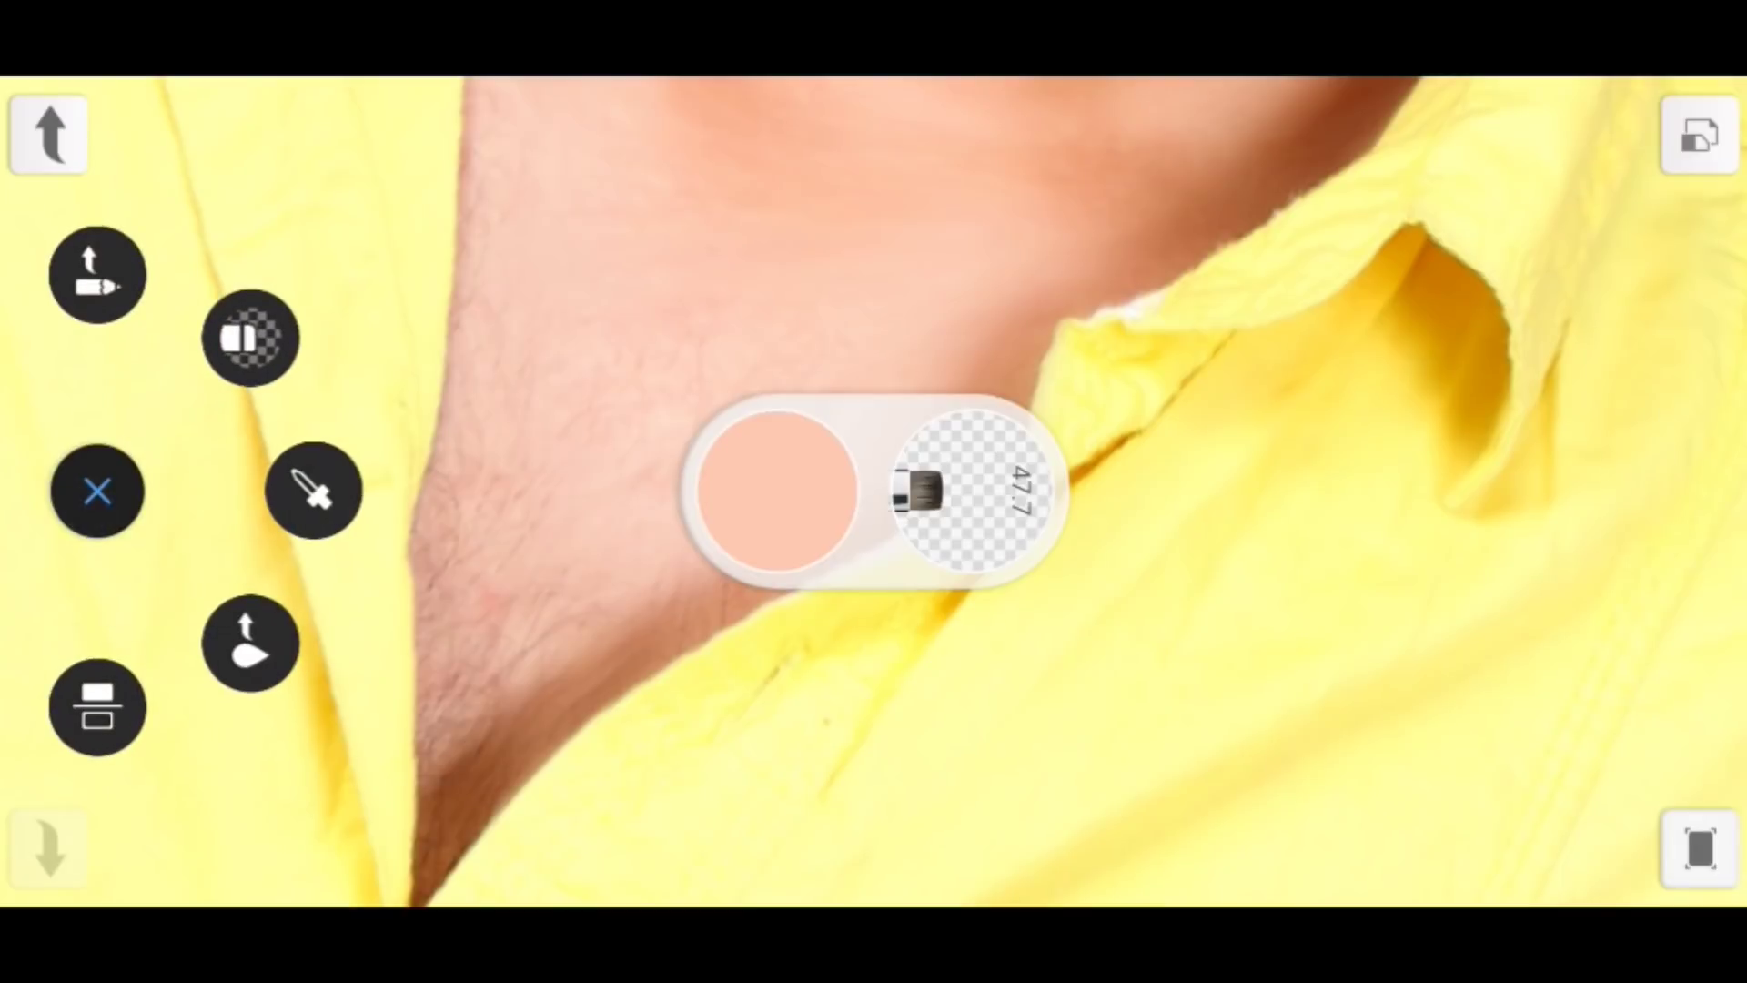
Blend the chest and neck skin inside the yellow collar, then view the full portrait
mouse_move(542, 273)
mouse_down()
mouse_move(734, 400)
mouse_move(616, 347)
mouse_move(673, 352)
mouse_up()
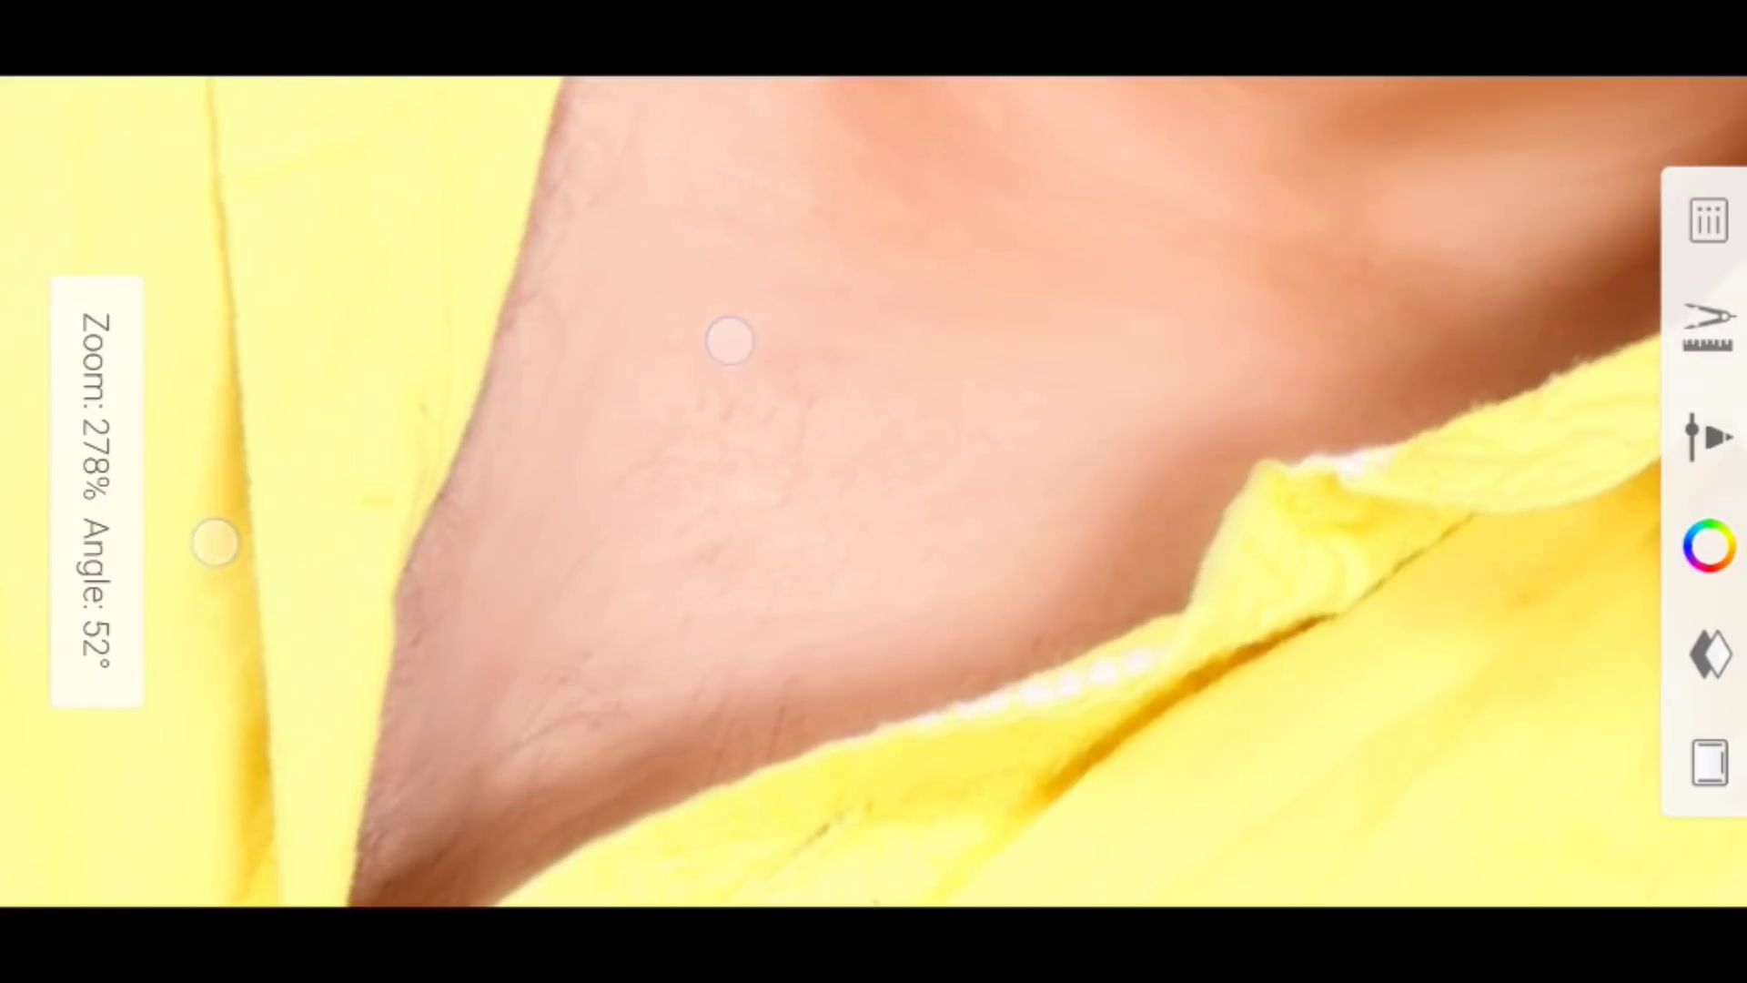
mouse_move(557, 431)
mouse_down()
mouse_move(511, 647)
mouse_move(667, 340)
mouse_move(452, 390)
mouse_move(414, 341)
mouse_move(670, 386)
mouse_move(534, 620)
mouse_up()
drag(673, 637, 737, 758)
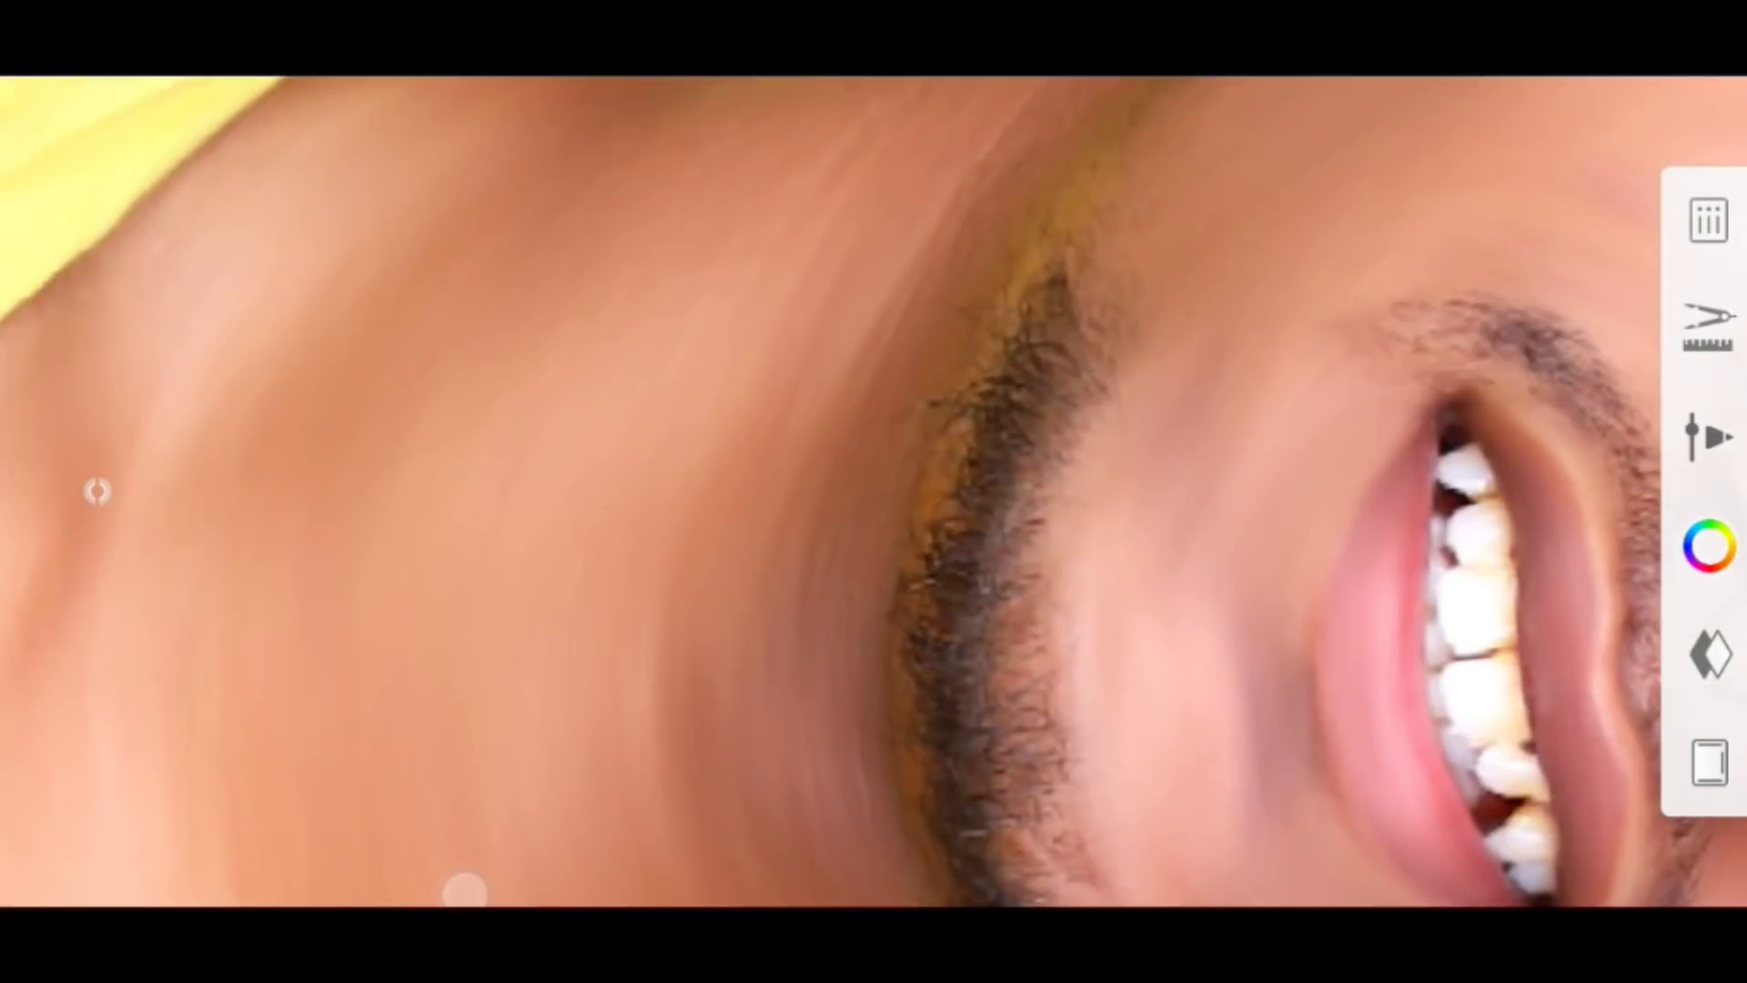
mouse_move(815, 429)
mouse_down()
mouse_move(300, 354)
mouse_move(335, 491)
mouse_up()
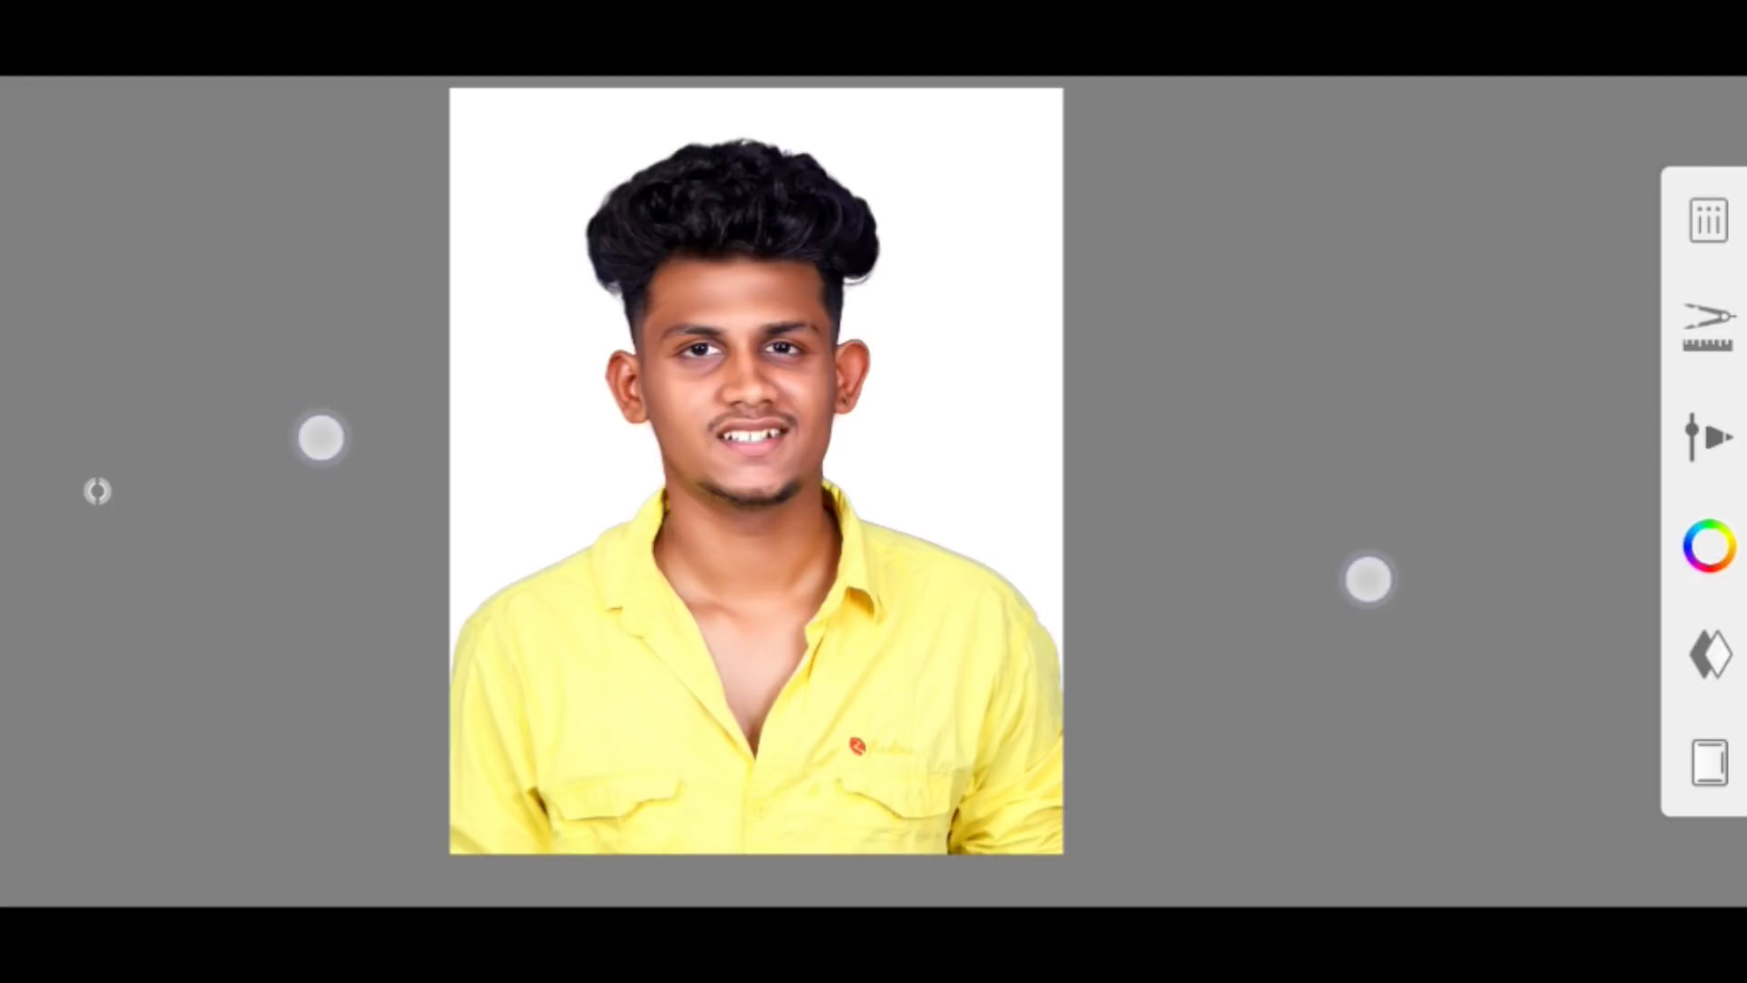
Duplicate the portrait layer from its layer options, then close the layers list
drag(319, 437, 346, 464)
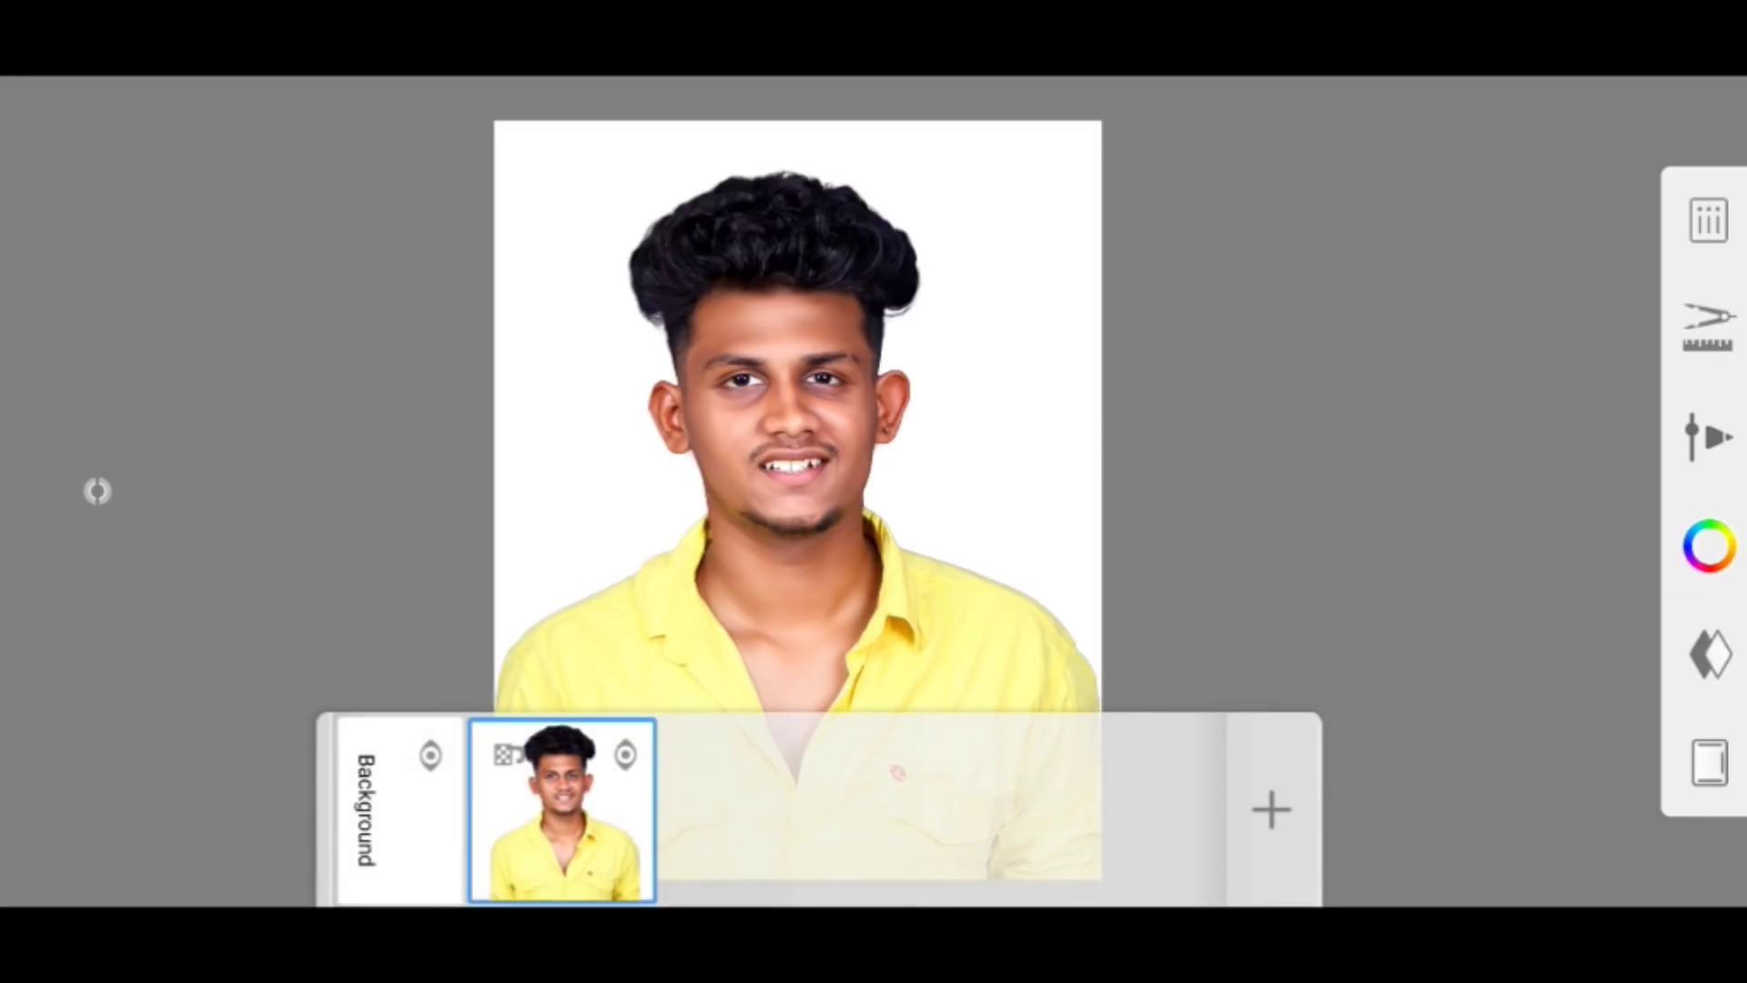
click(562, 810)
click(1565, 730)
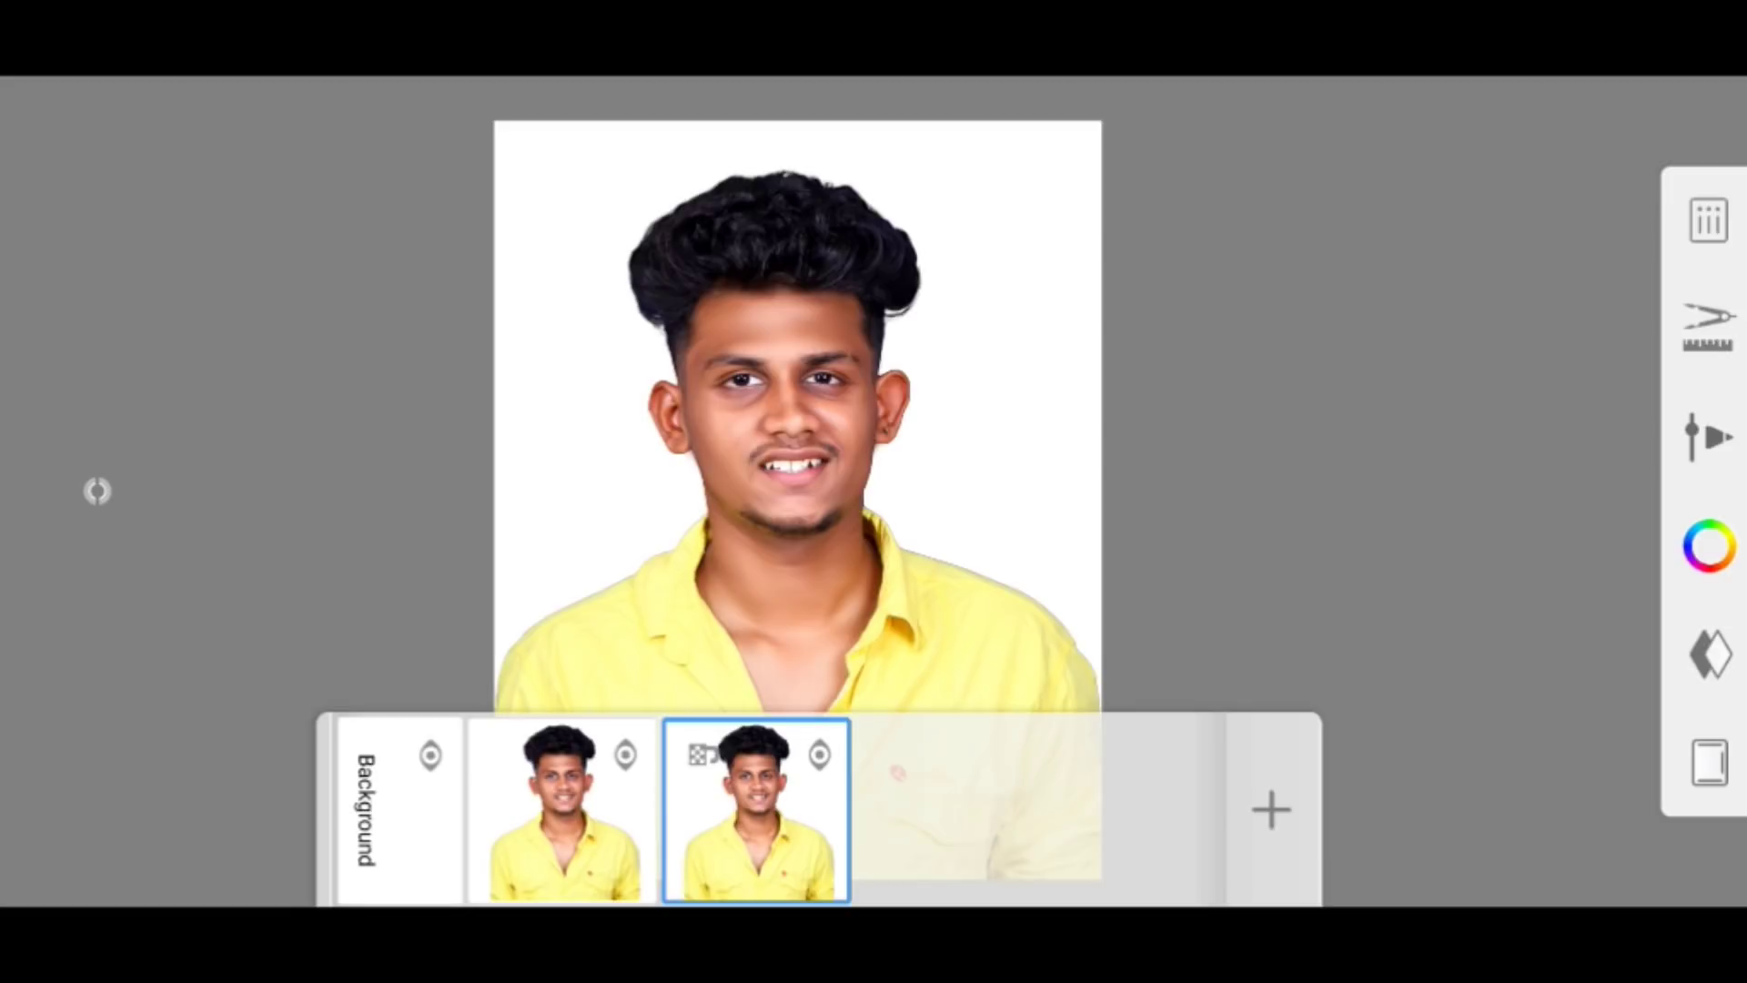
click(1428, 336)
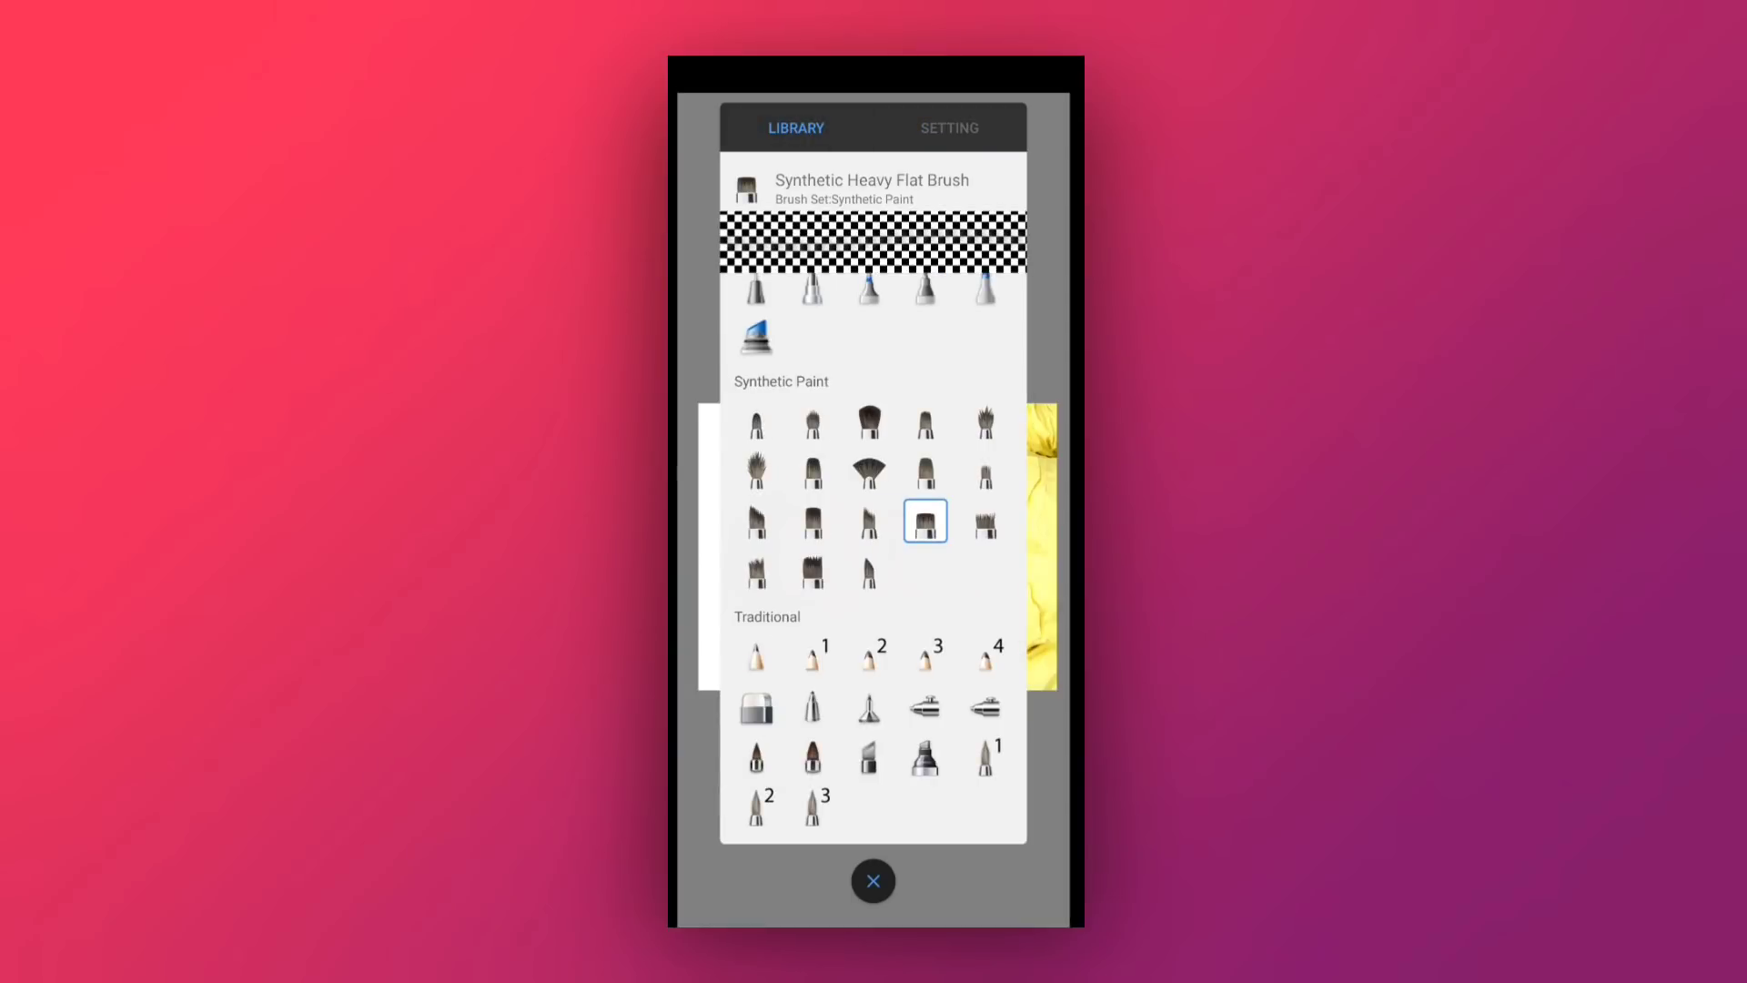
Select Synthetic Web Brush as a Smudge brush with size 5, flow 36%, strength 9%
click(985, 421)
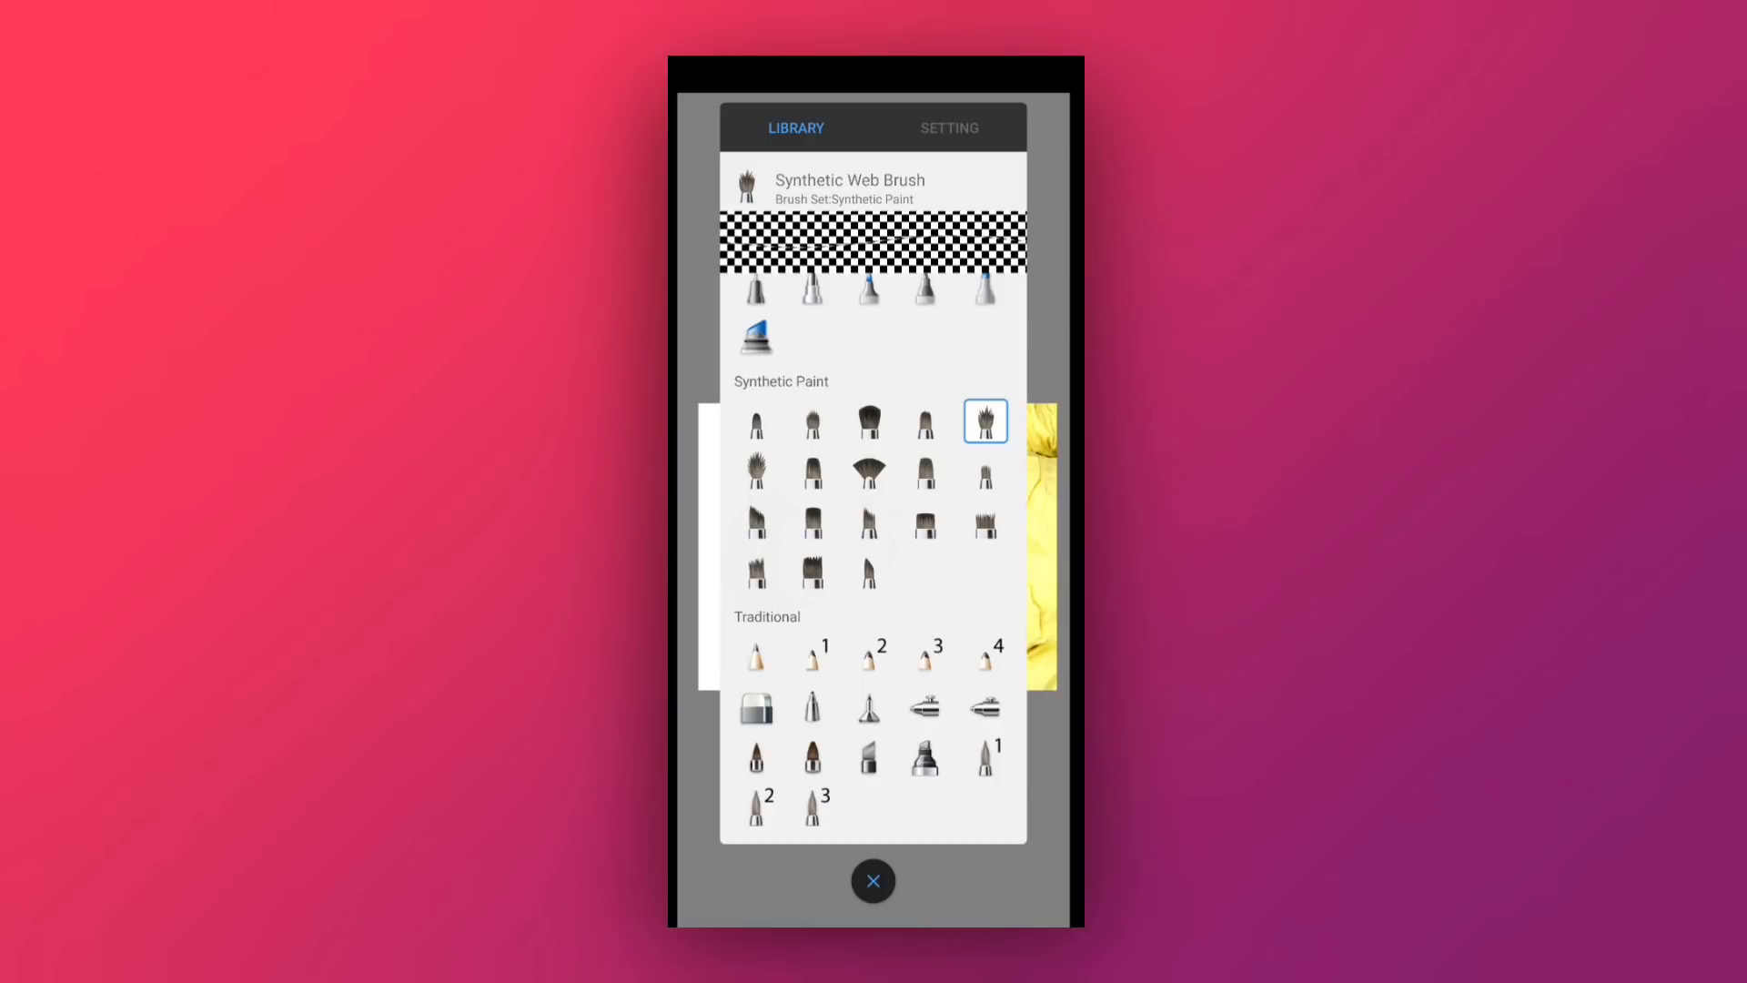
click(948, 127)
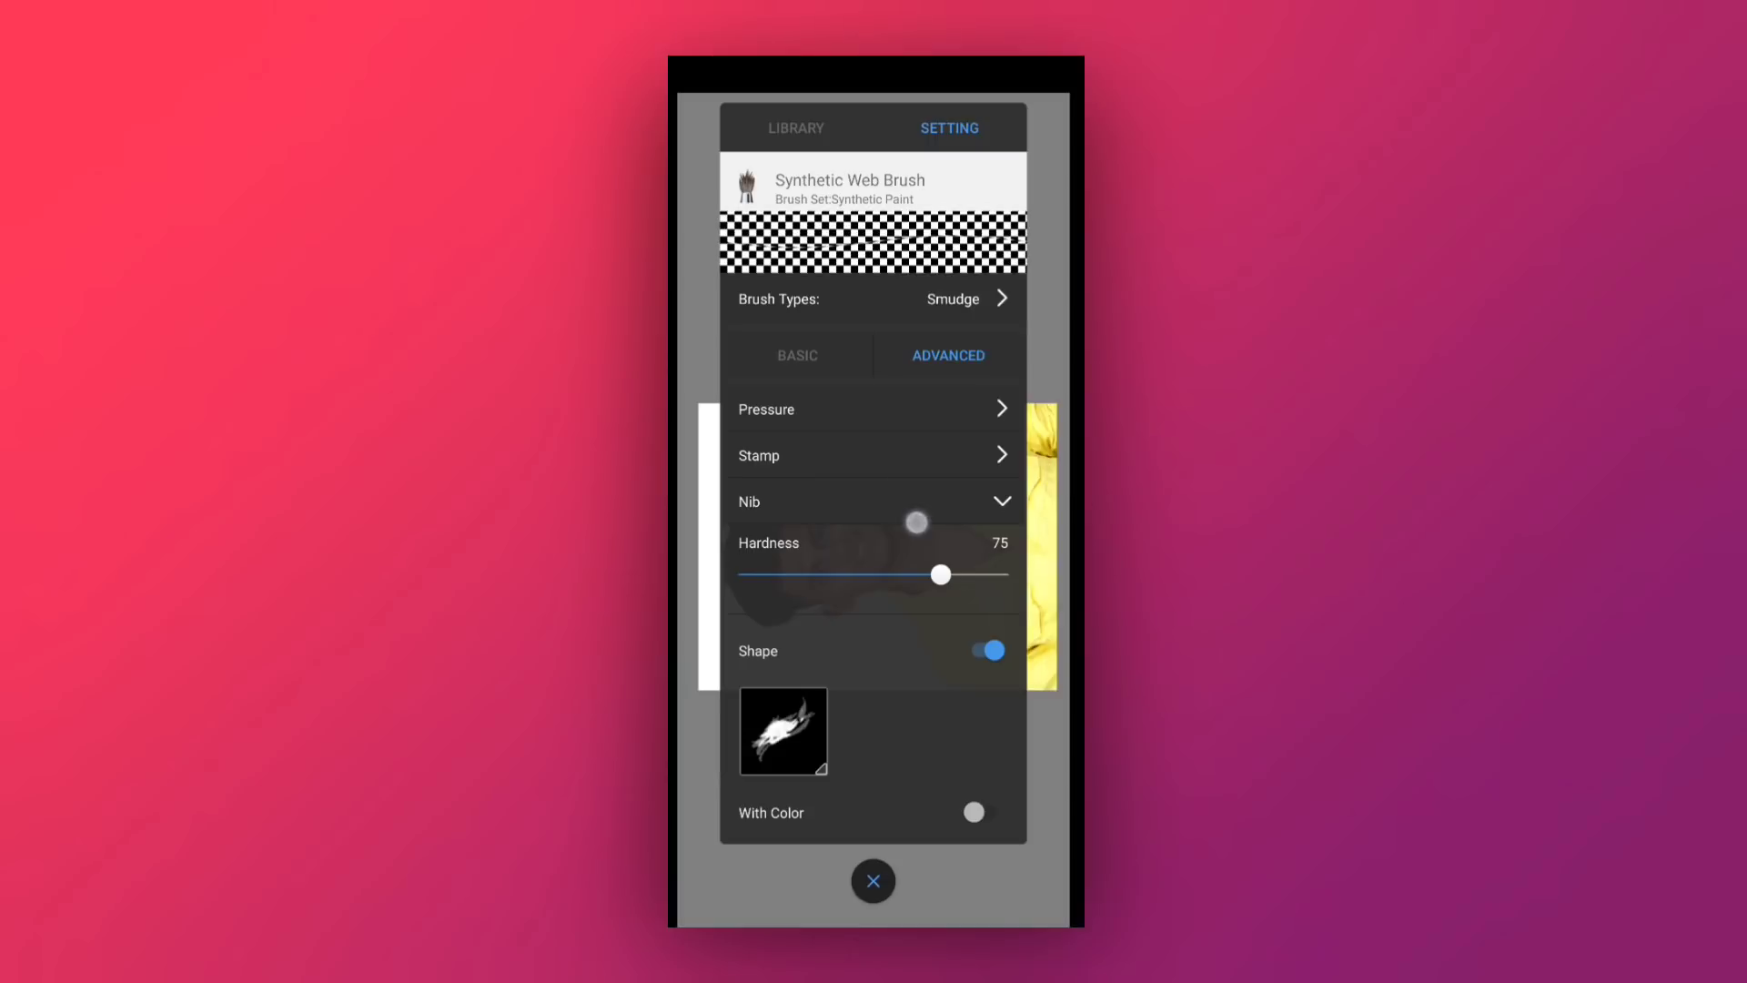
click(795, 347)
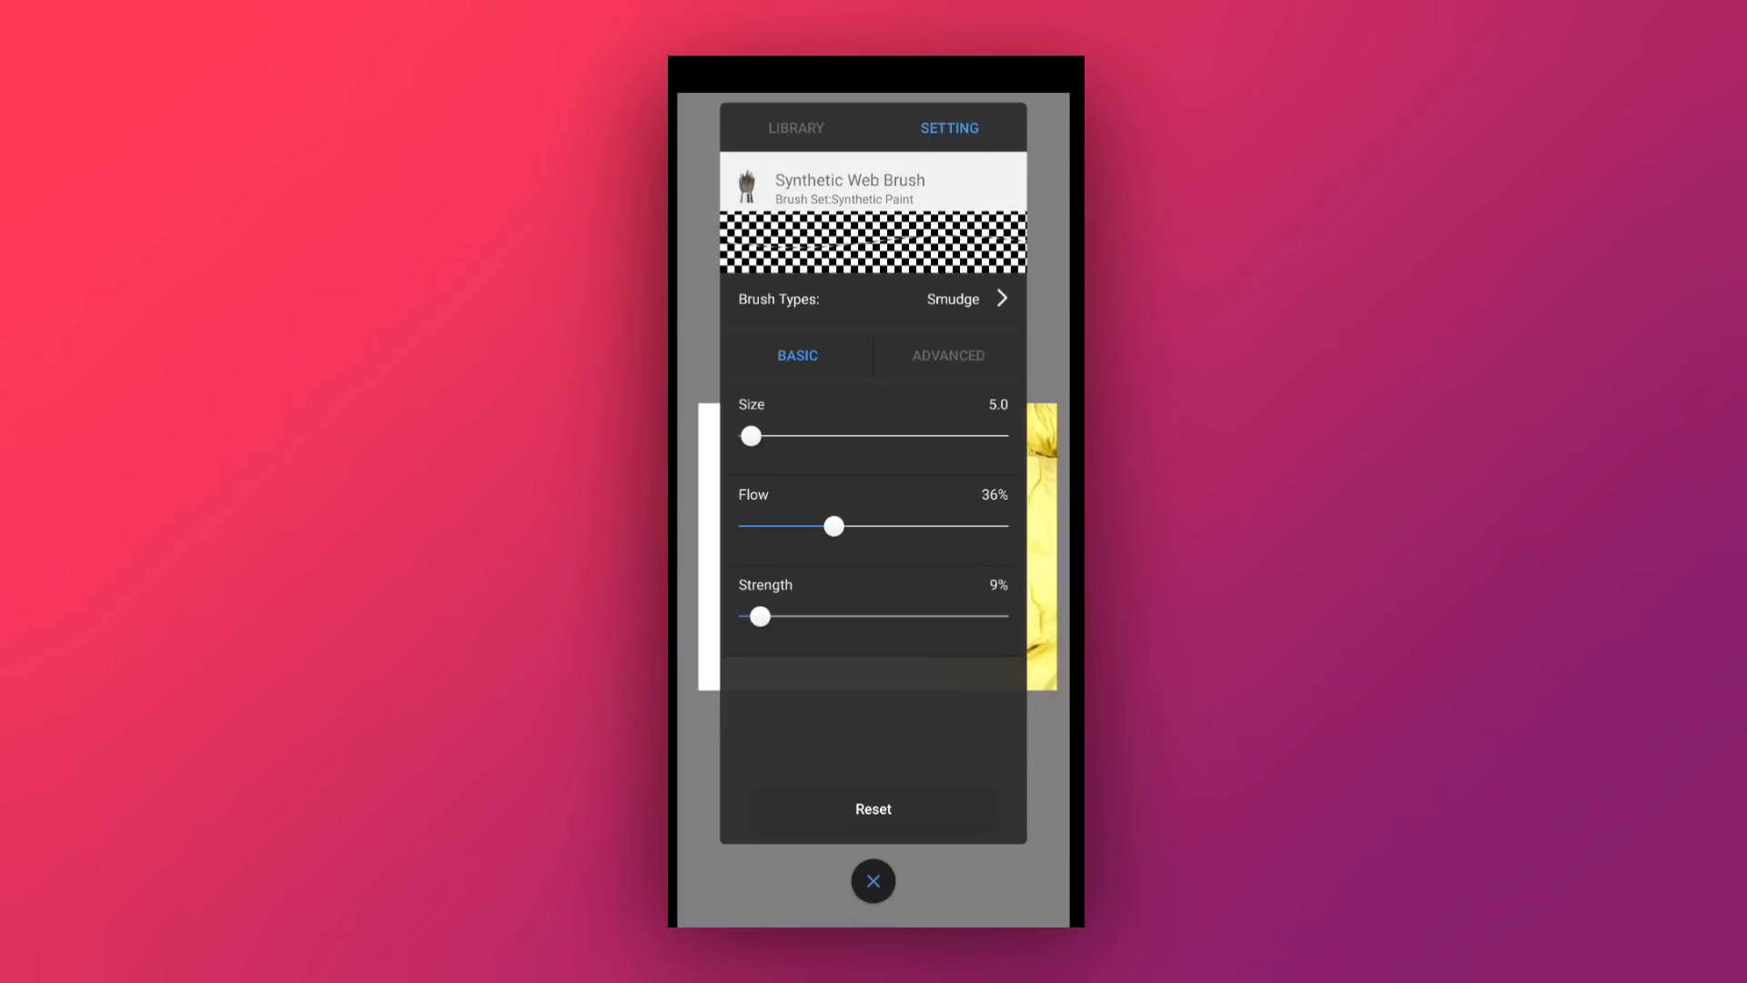
click(1001, 298)
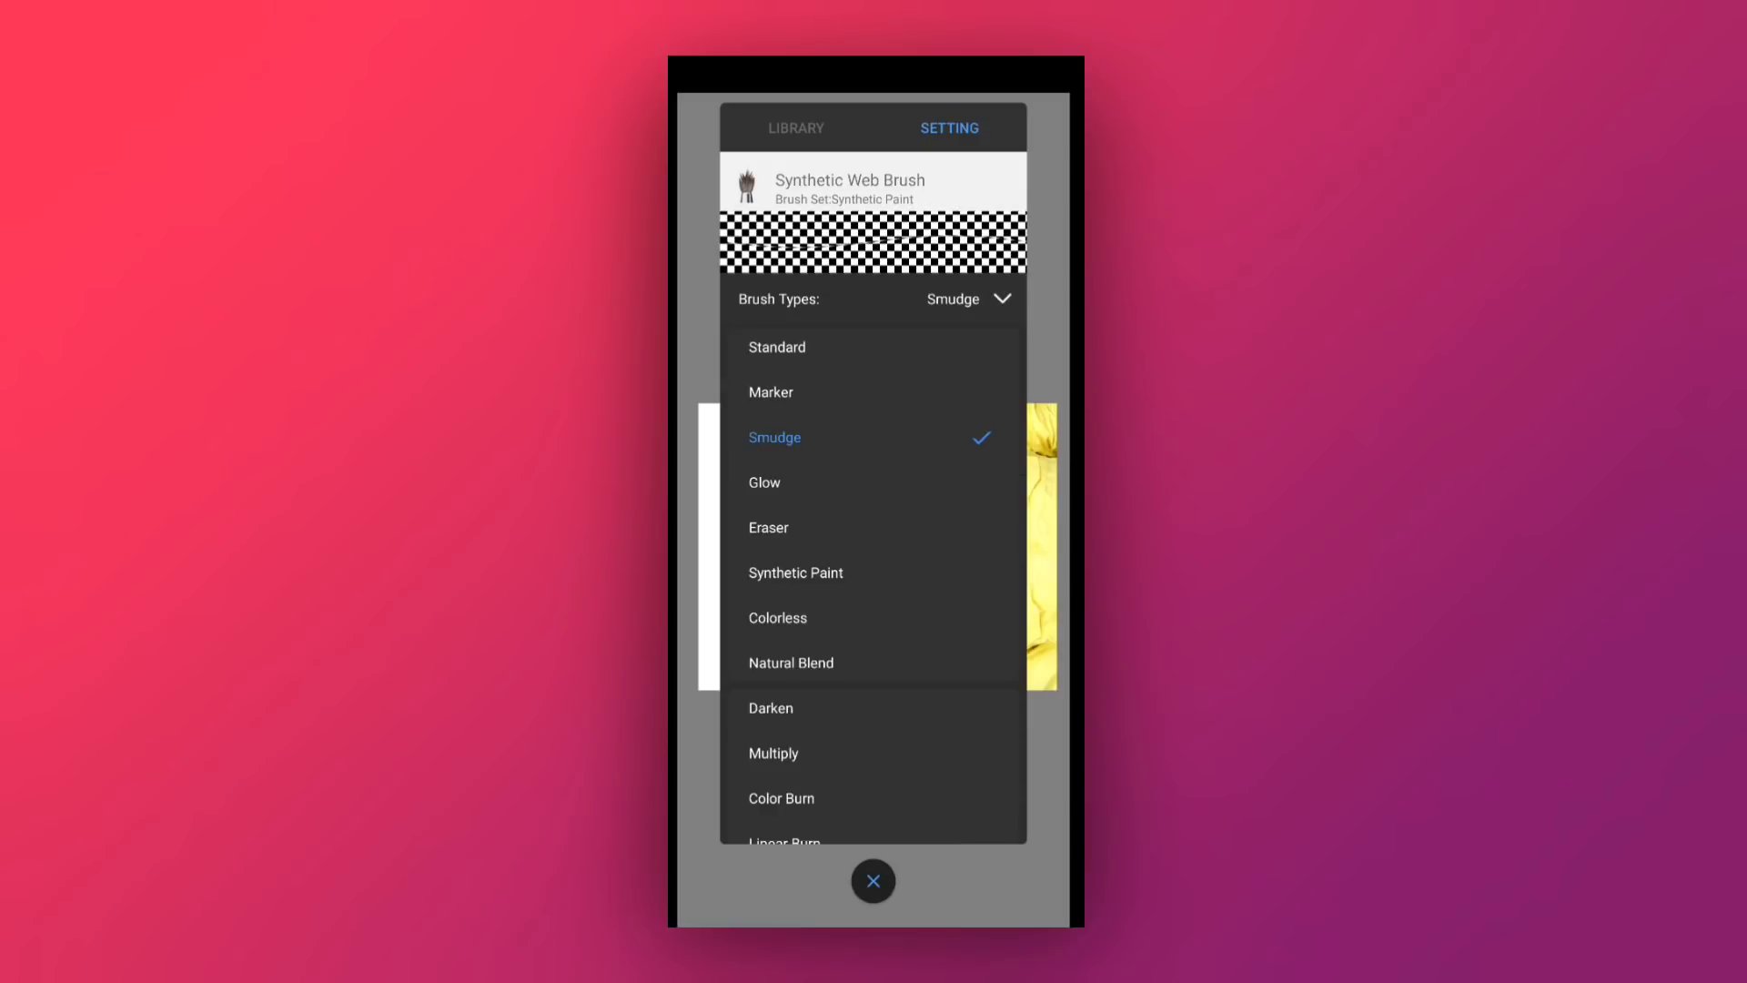
click(819, 437)
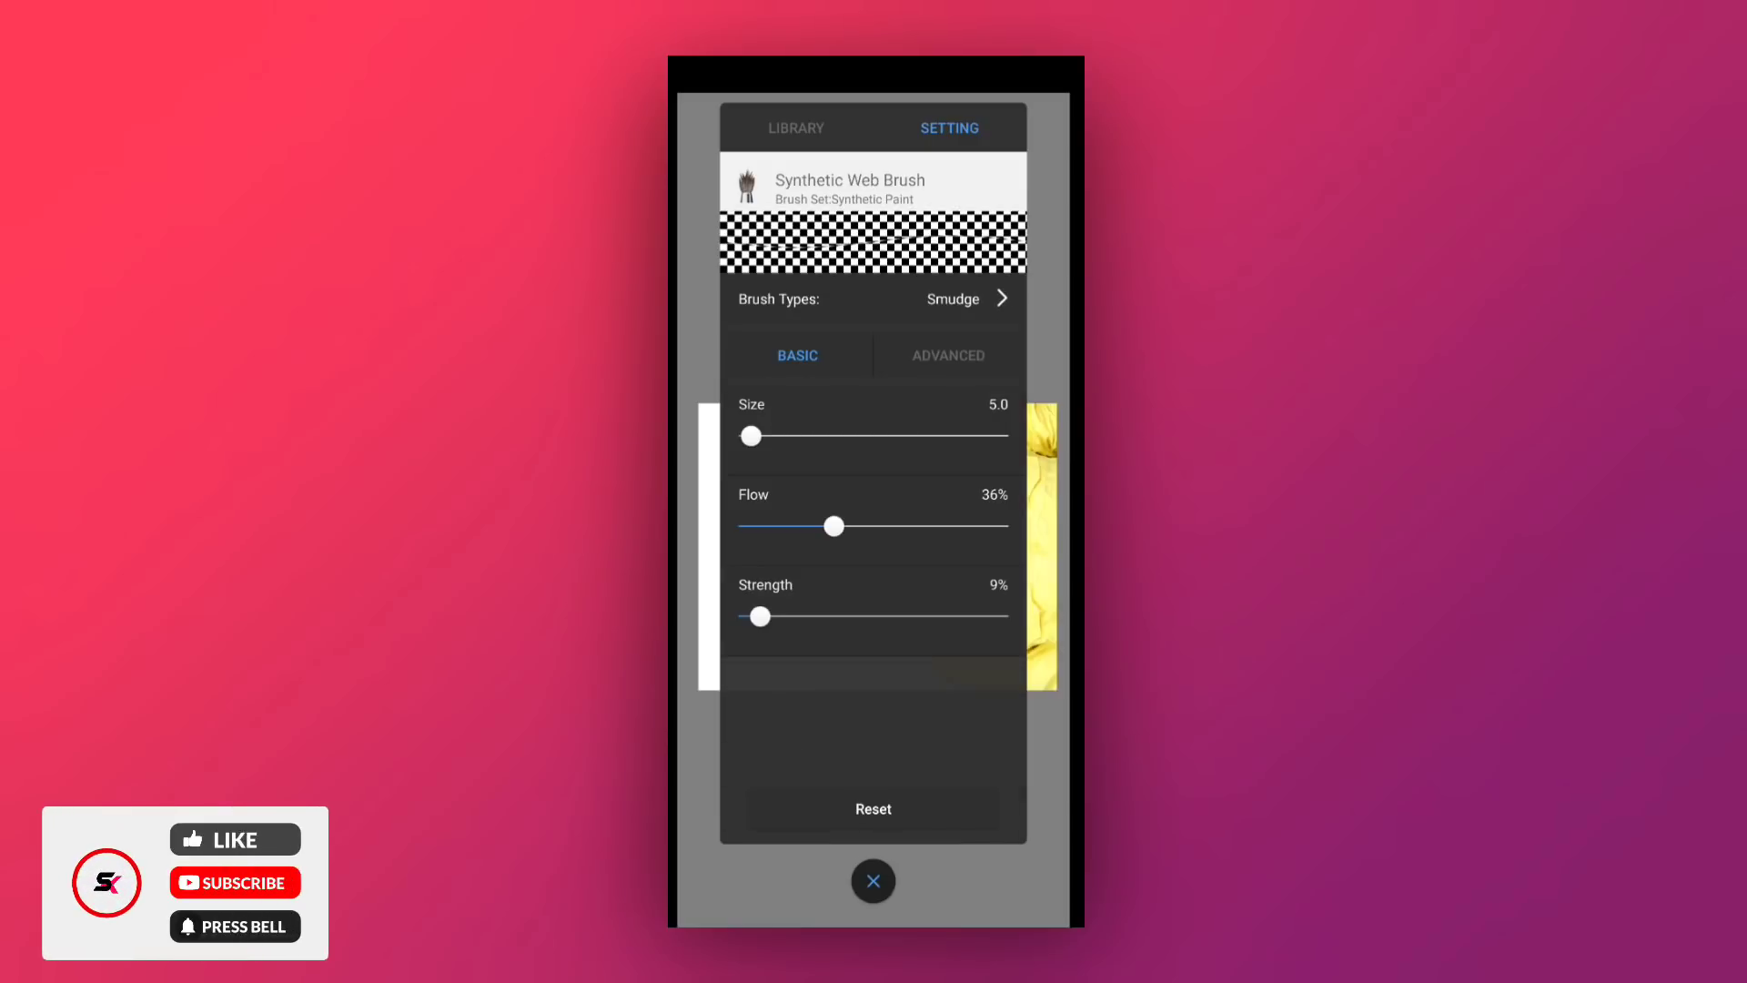
click(922, 357)
click(782, 730)
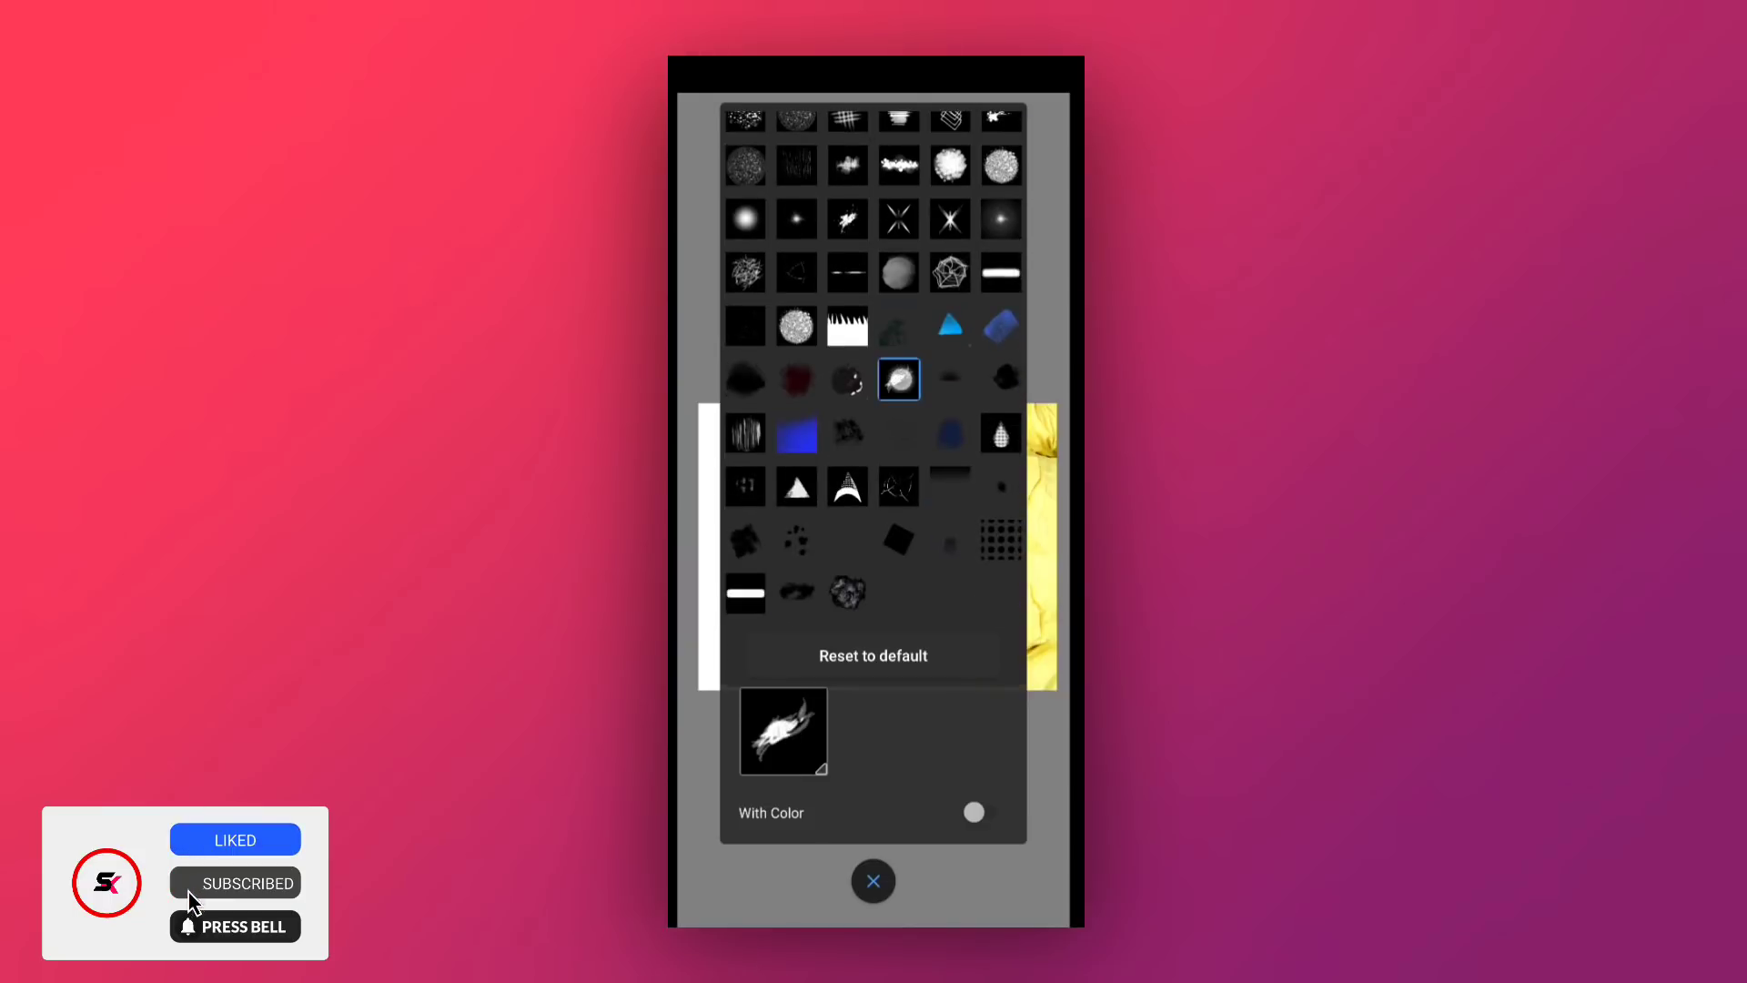
click(899, 379)
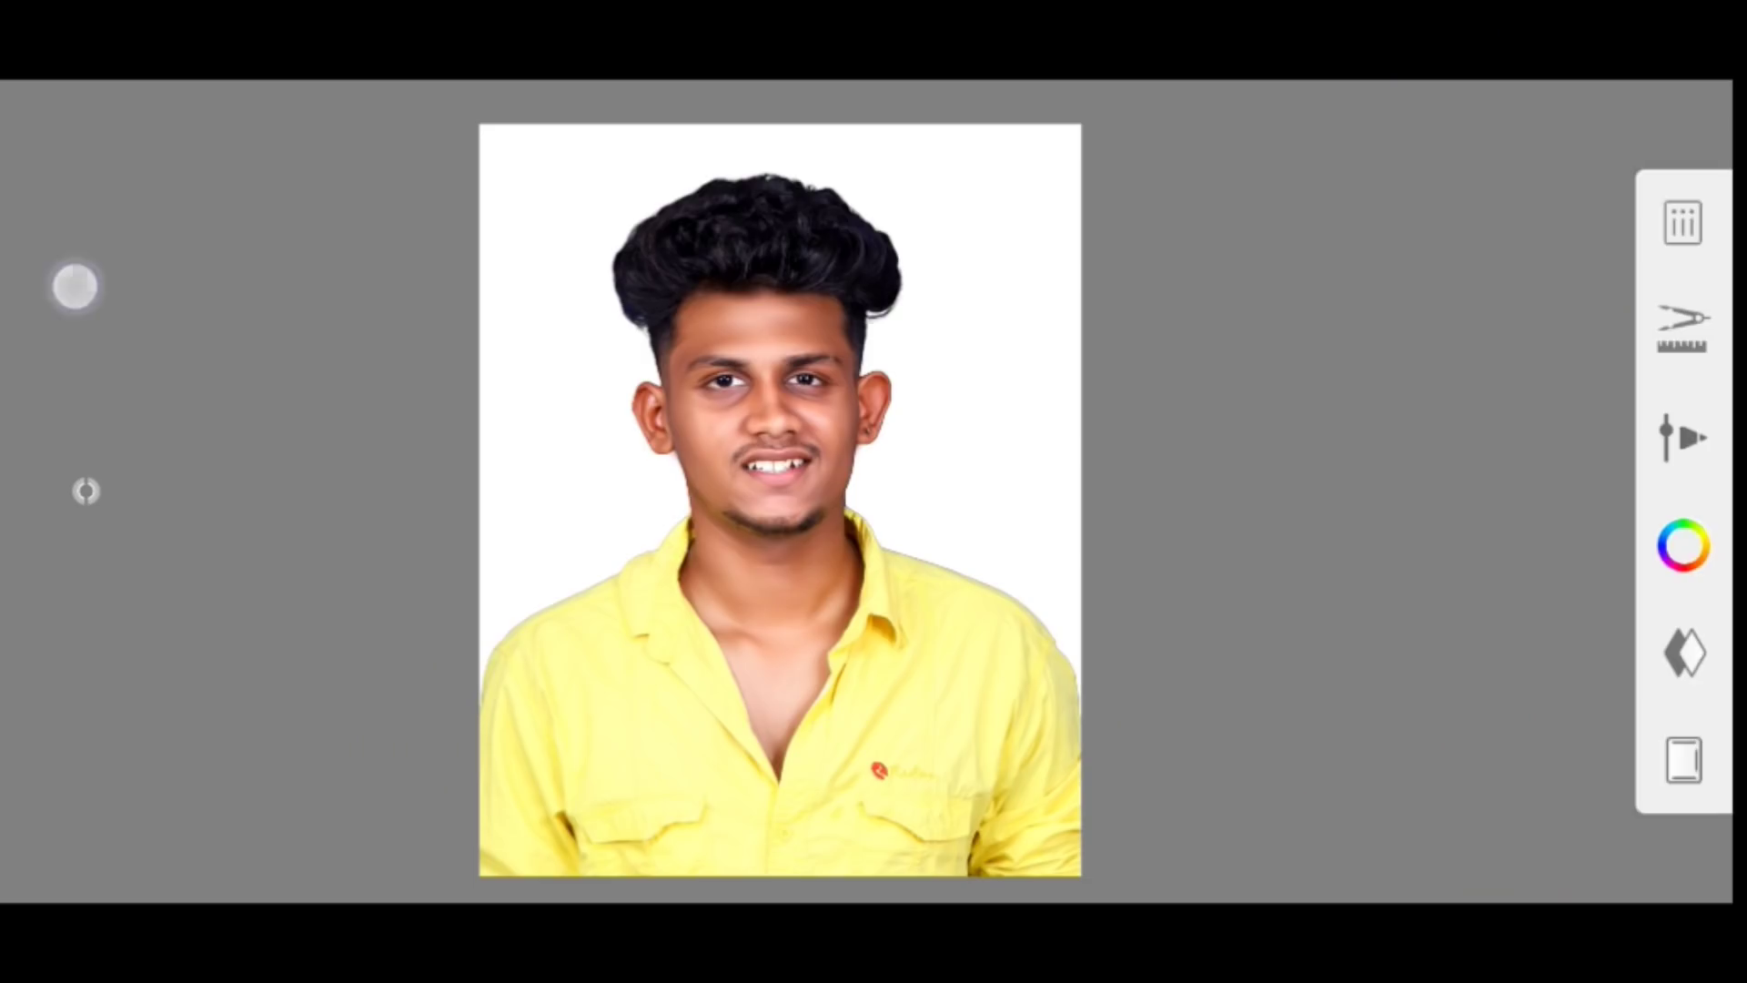
scroll(968, 456, up, 3)
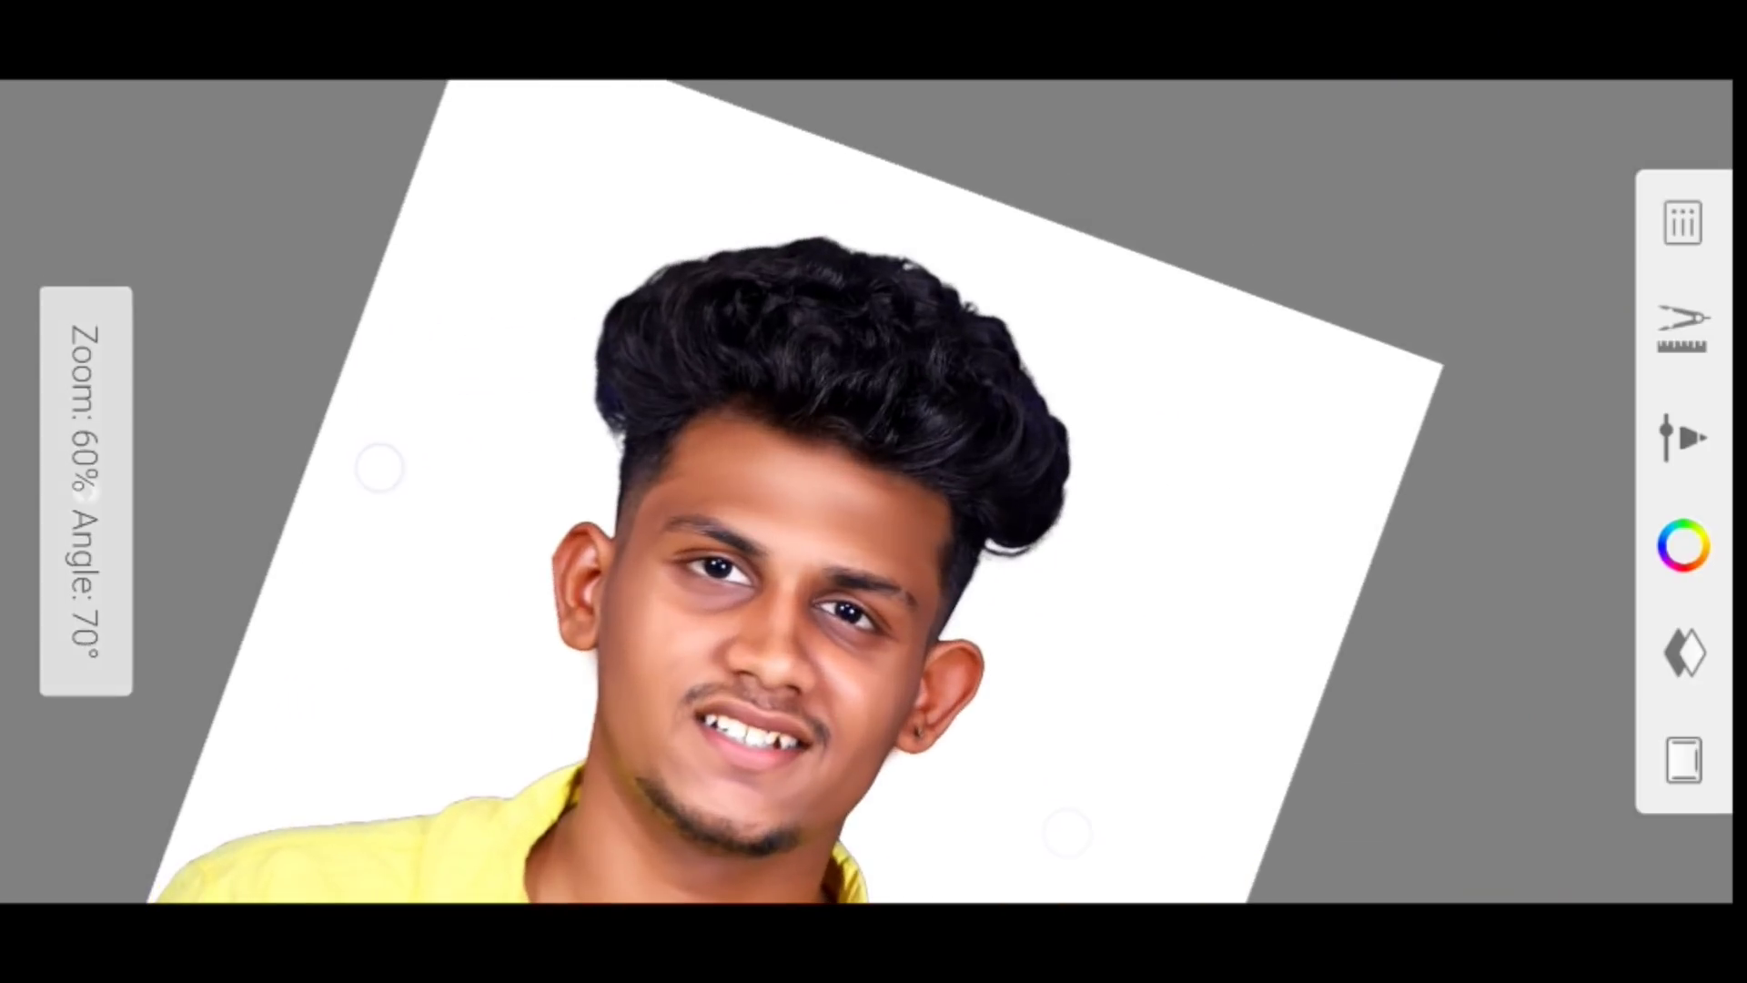
scroll(1068, 822, up, 3)
scroll(1021, 811, up, 2)
scroll(1010, 636, up, 2)
scroll(980, 574, up, 1)
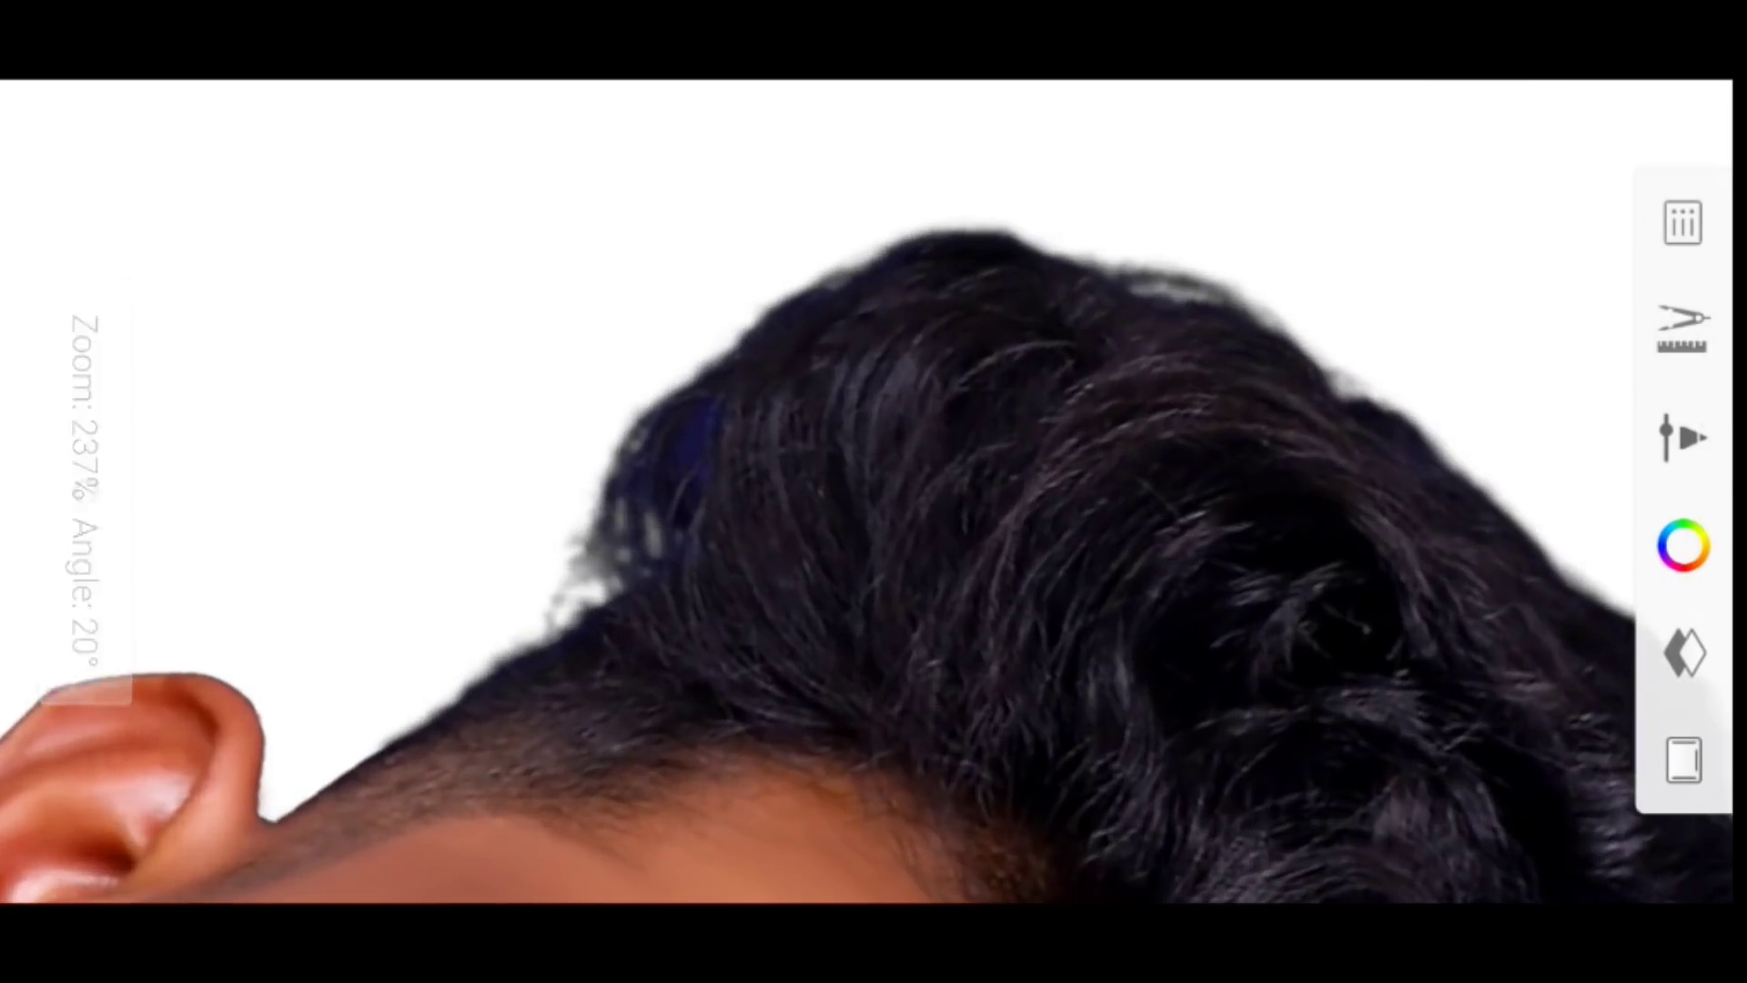
scroll(437, 414, down, 3)
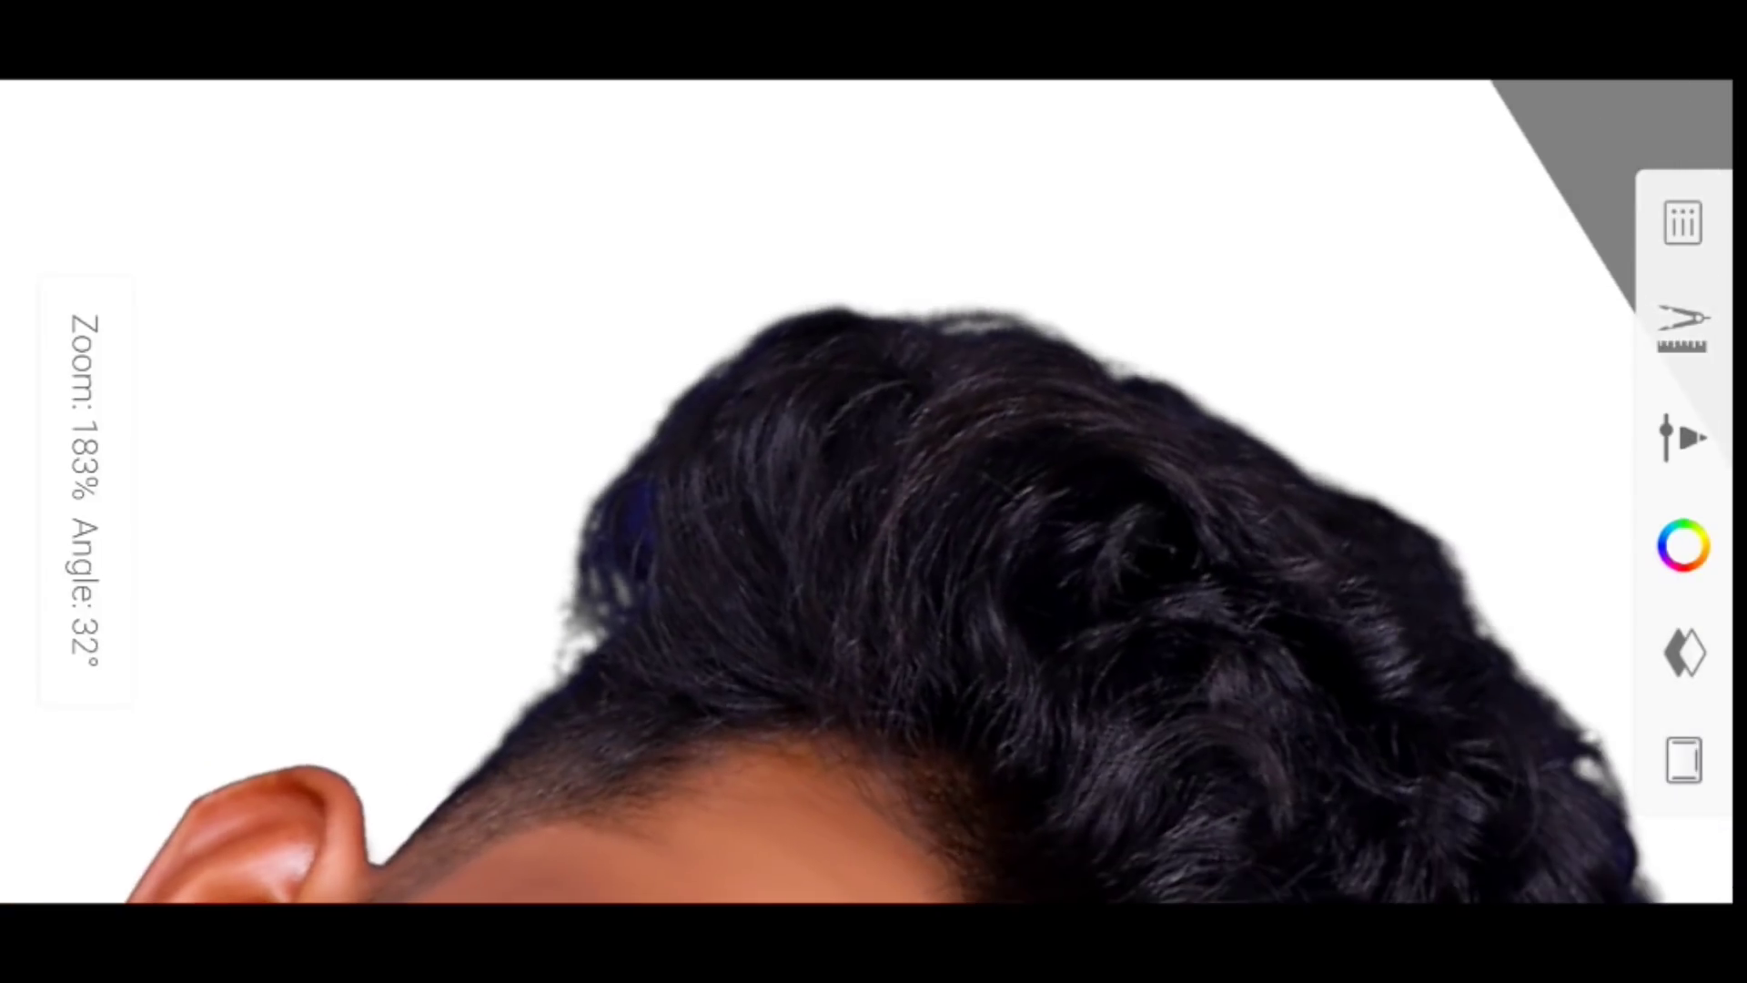
scroll(748, 537, down, 1)
scroll(794, 481, down, 2)
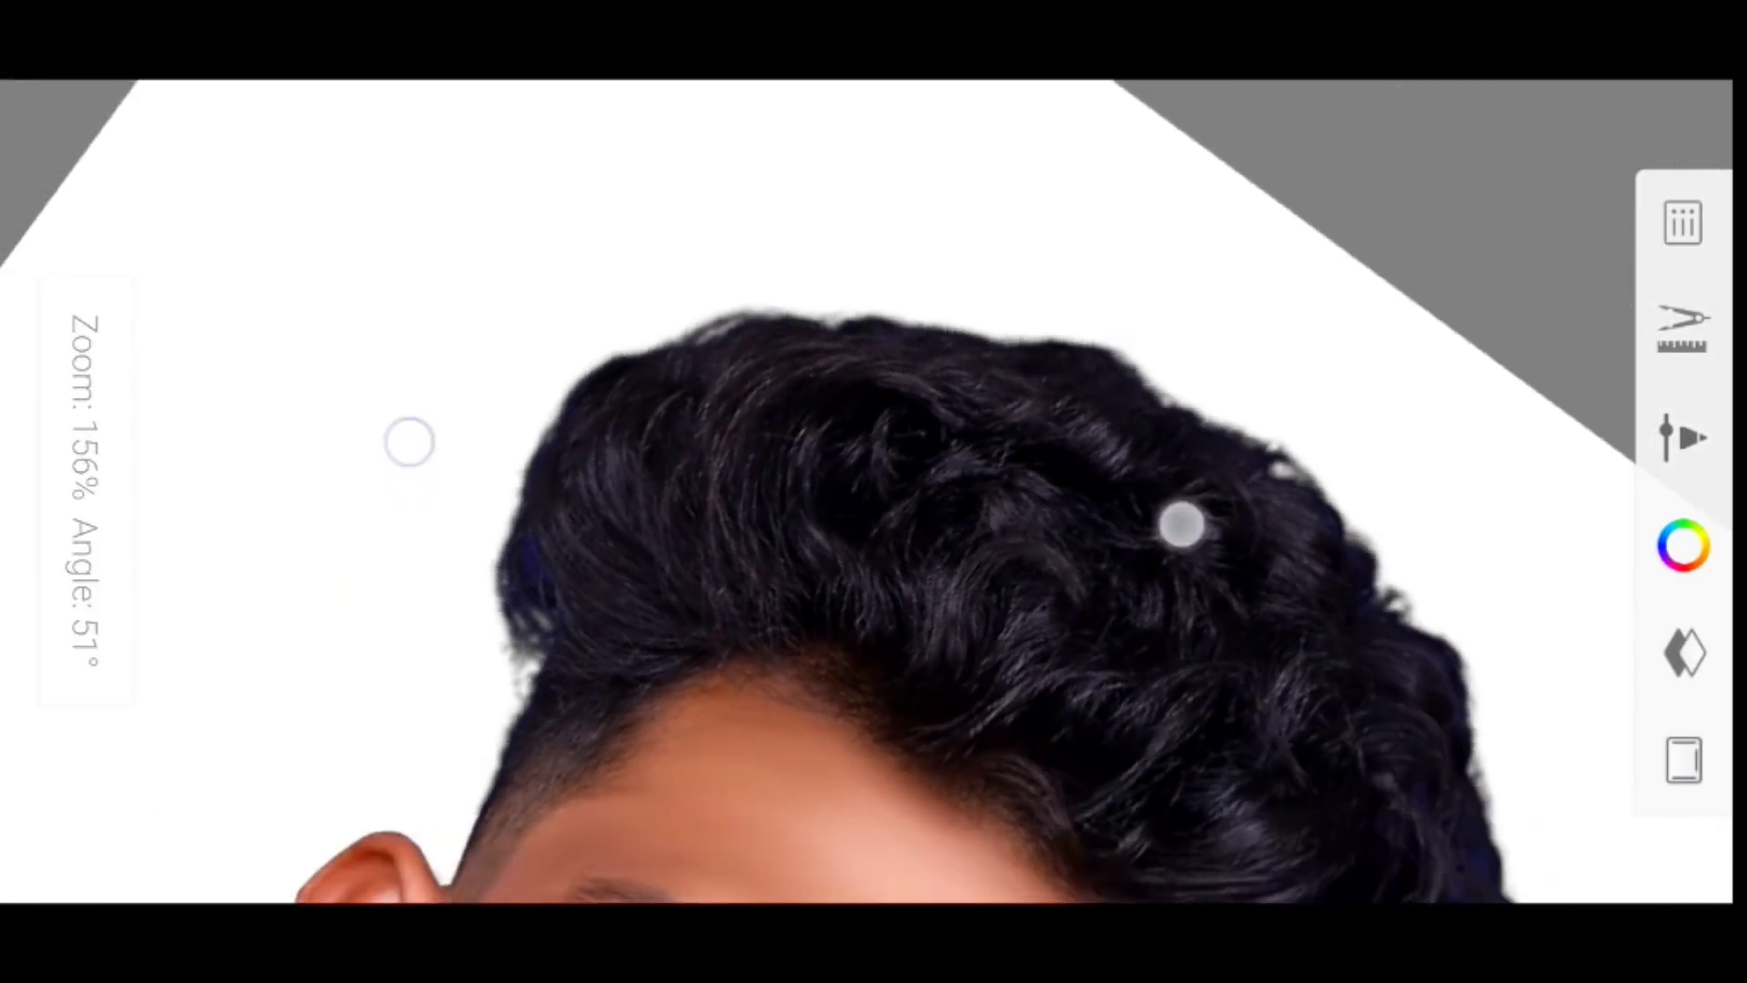
scroll(797, 455, down, 3)
scroll(797, 437, down, 2)
scroll(836, 507, up, 1)
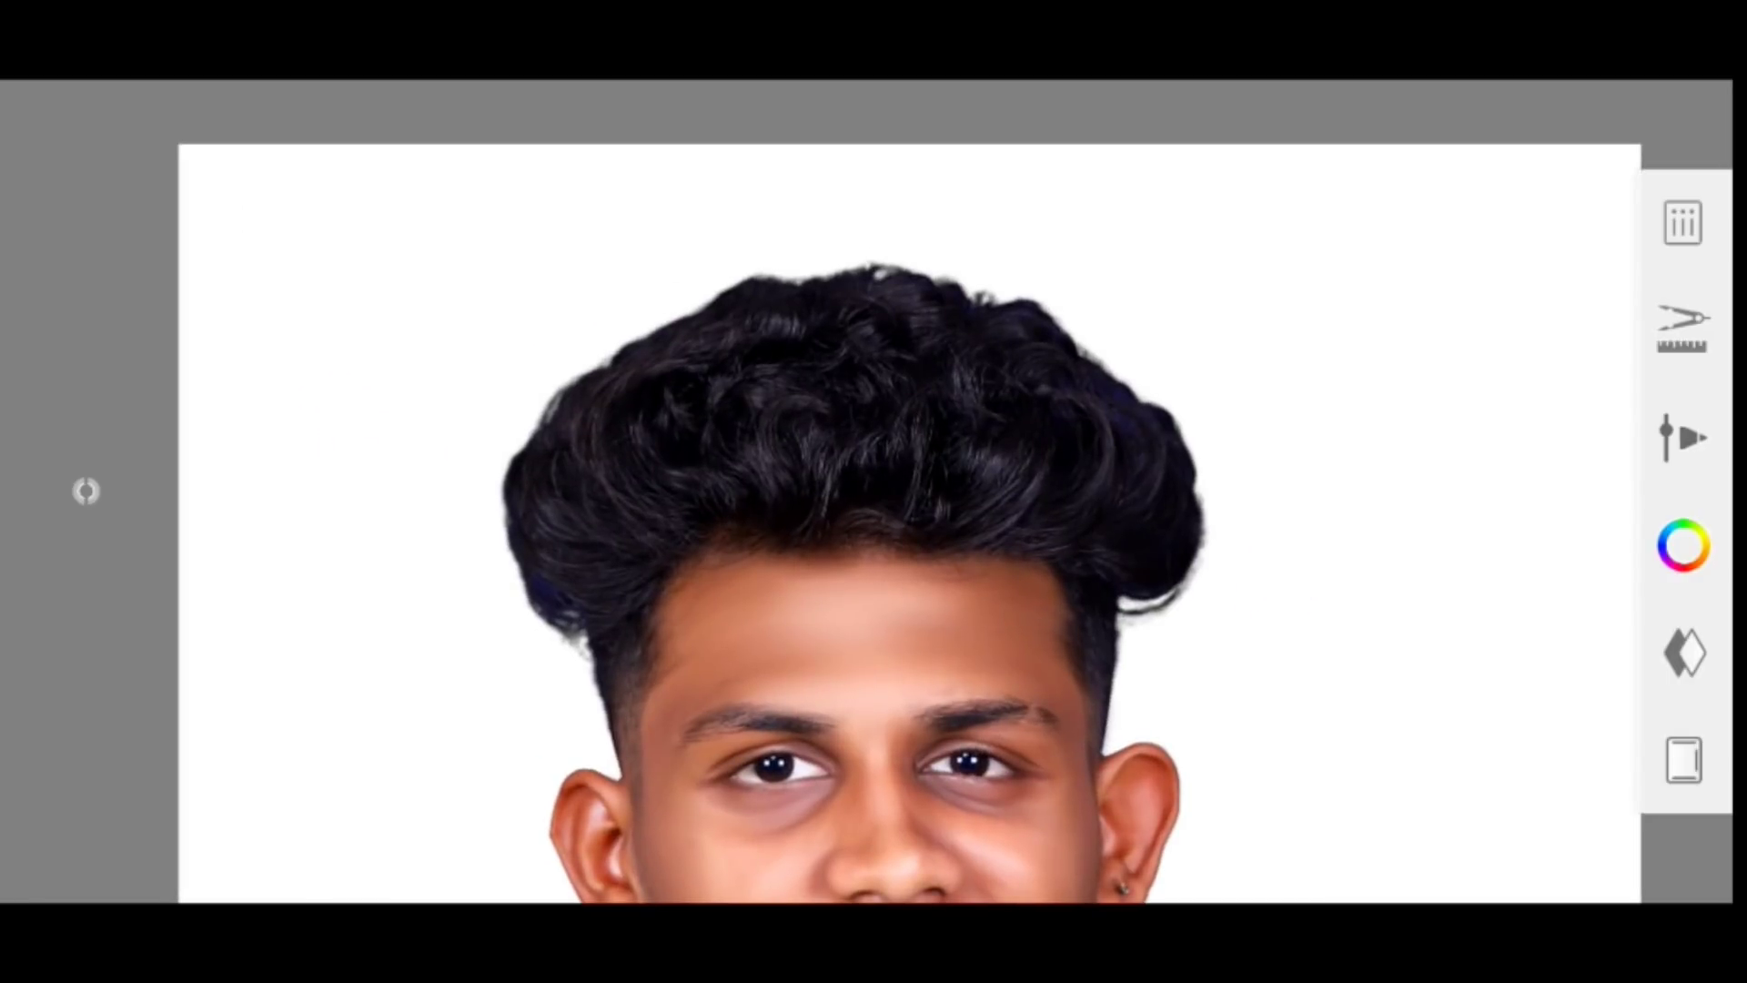
scroll(691, 529, up, 1)
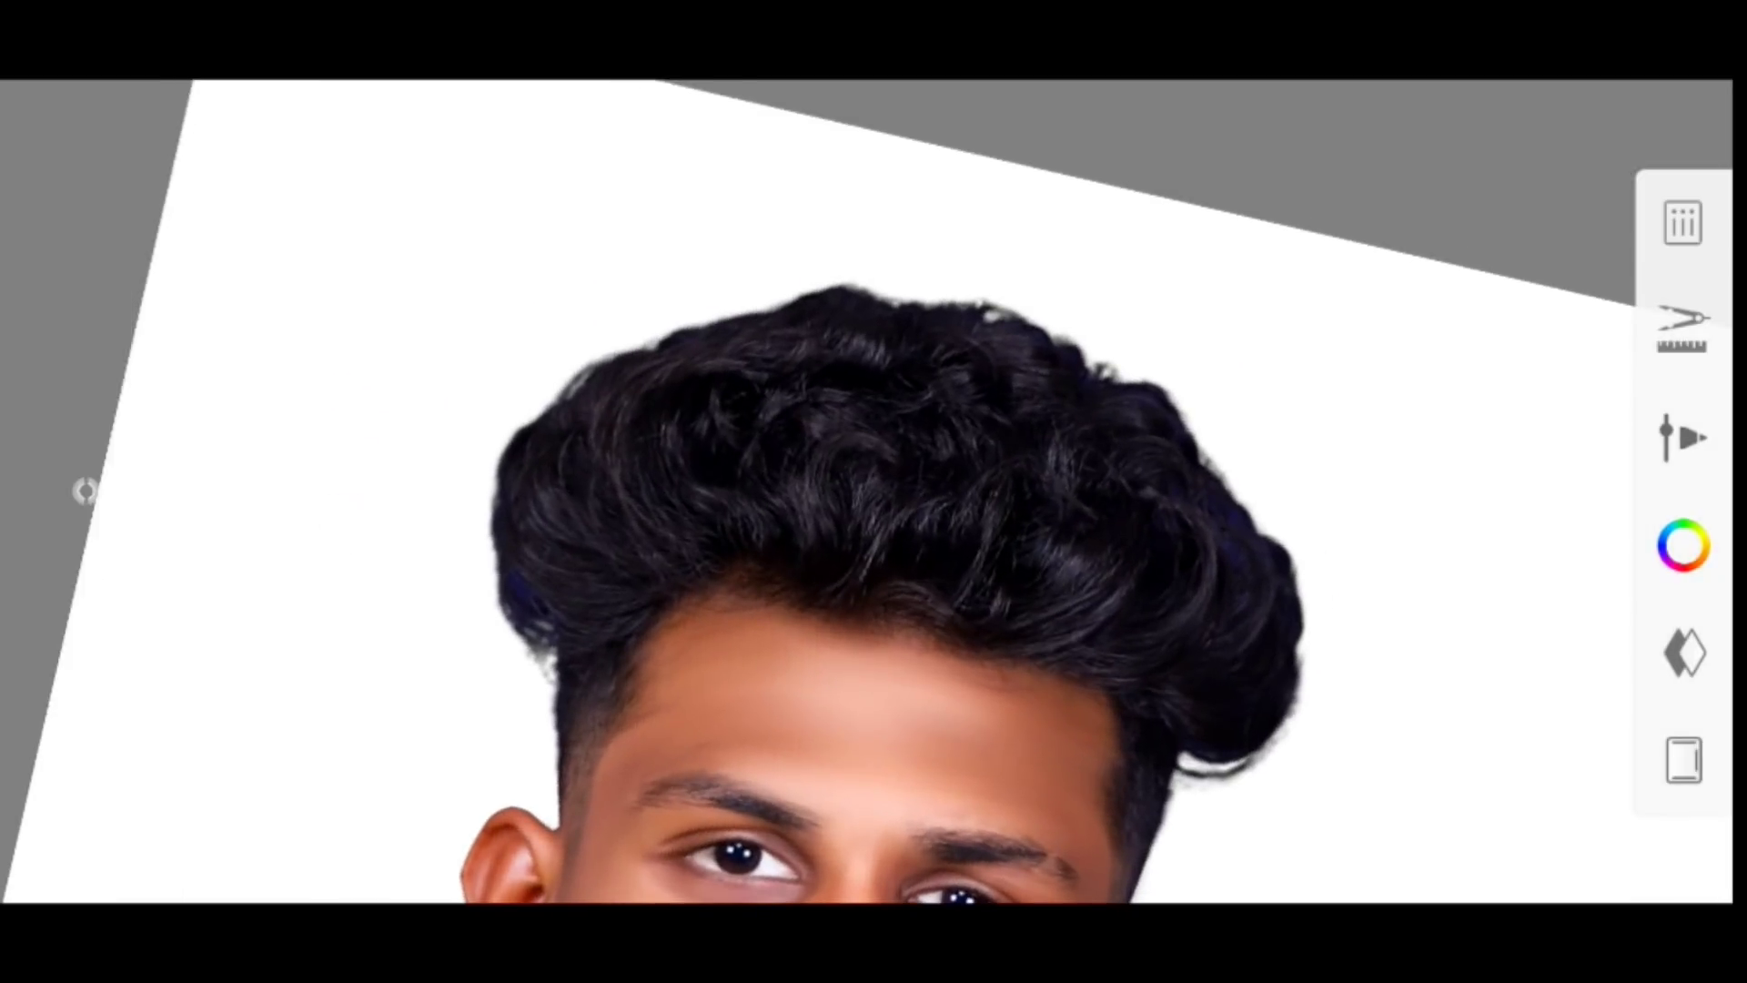
scroll(630, 532, up, 2)
scroll(706, 542, up, 2)
scroll(706, 542, up, 1)
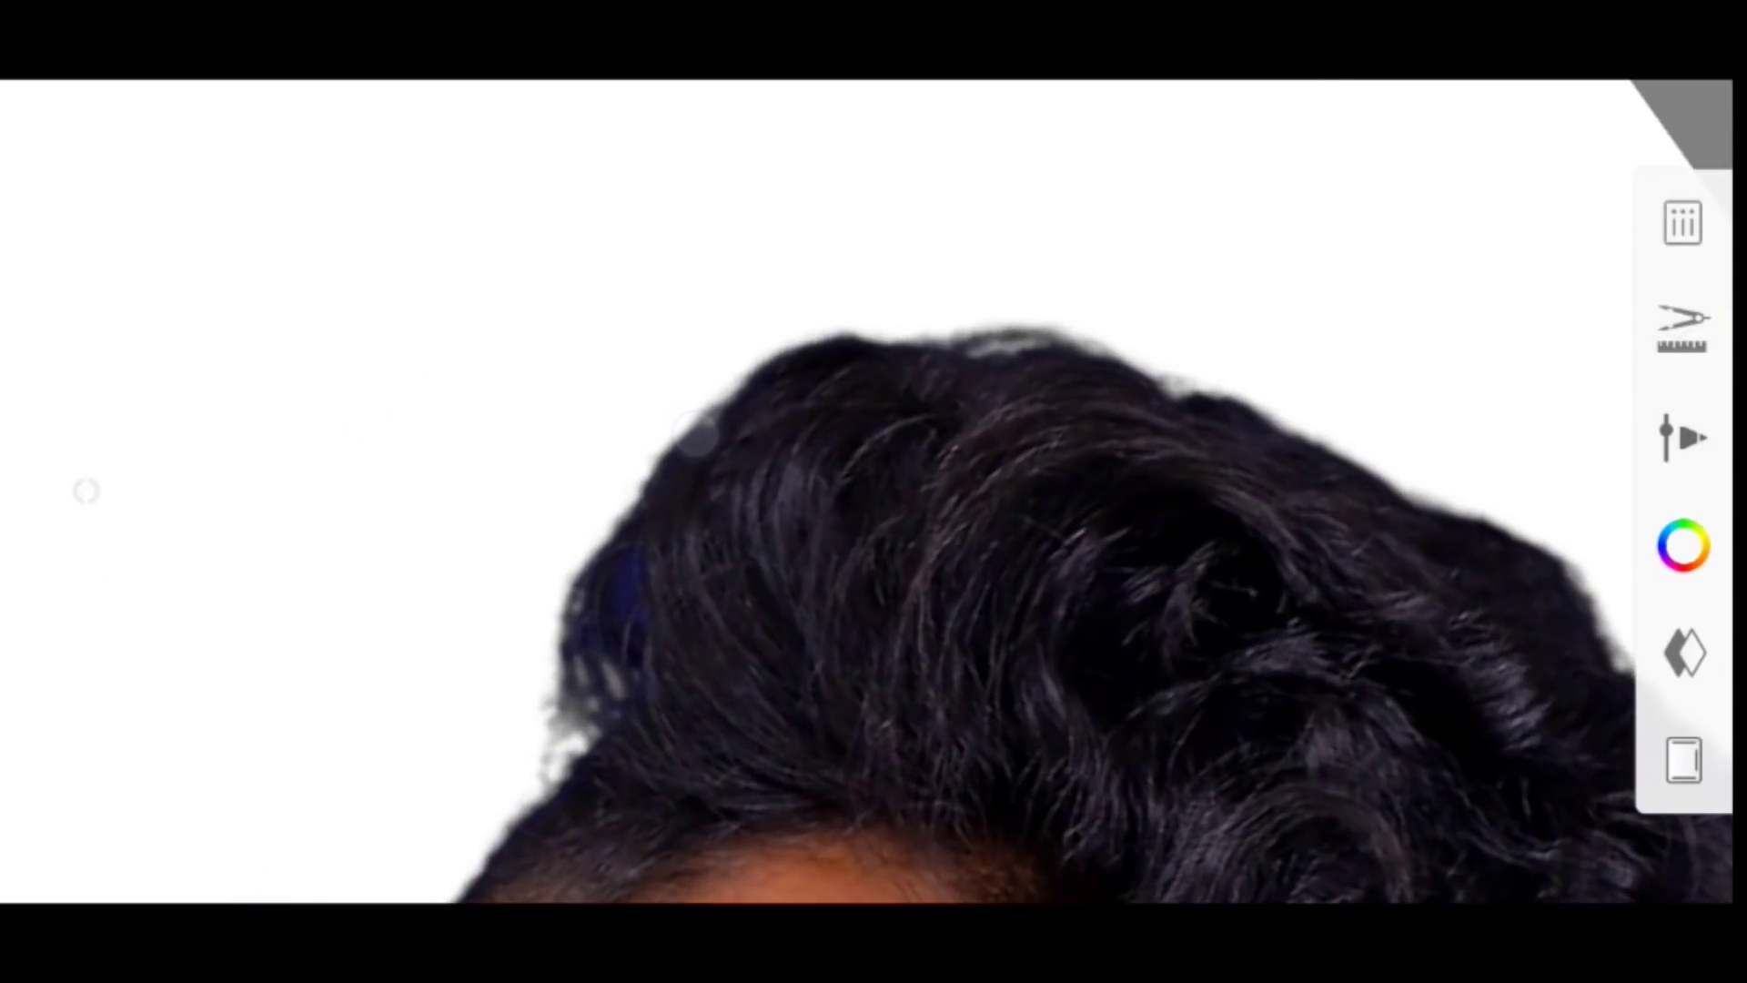
scroll(698, 435, up, 2)
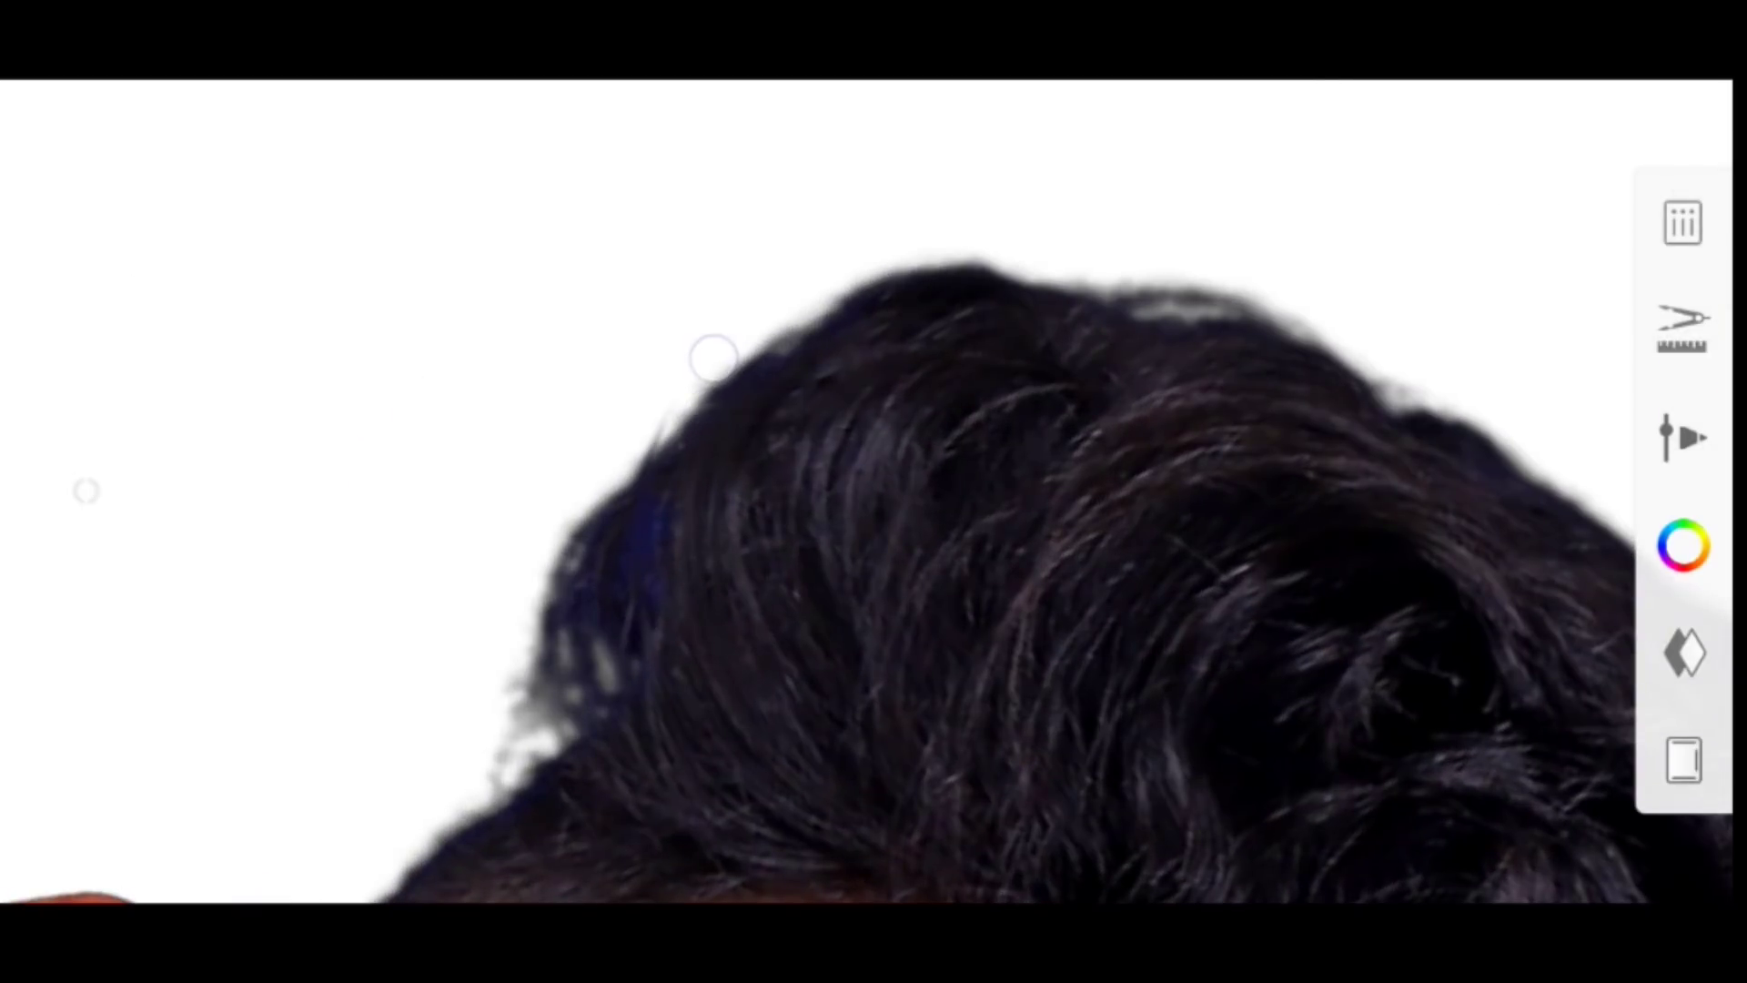
Set the brush size to 14.0 and smudge dark strands into the left hair
click(713, 357)
drag(1131, 331, 1131, 785)
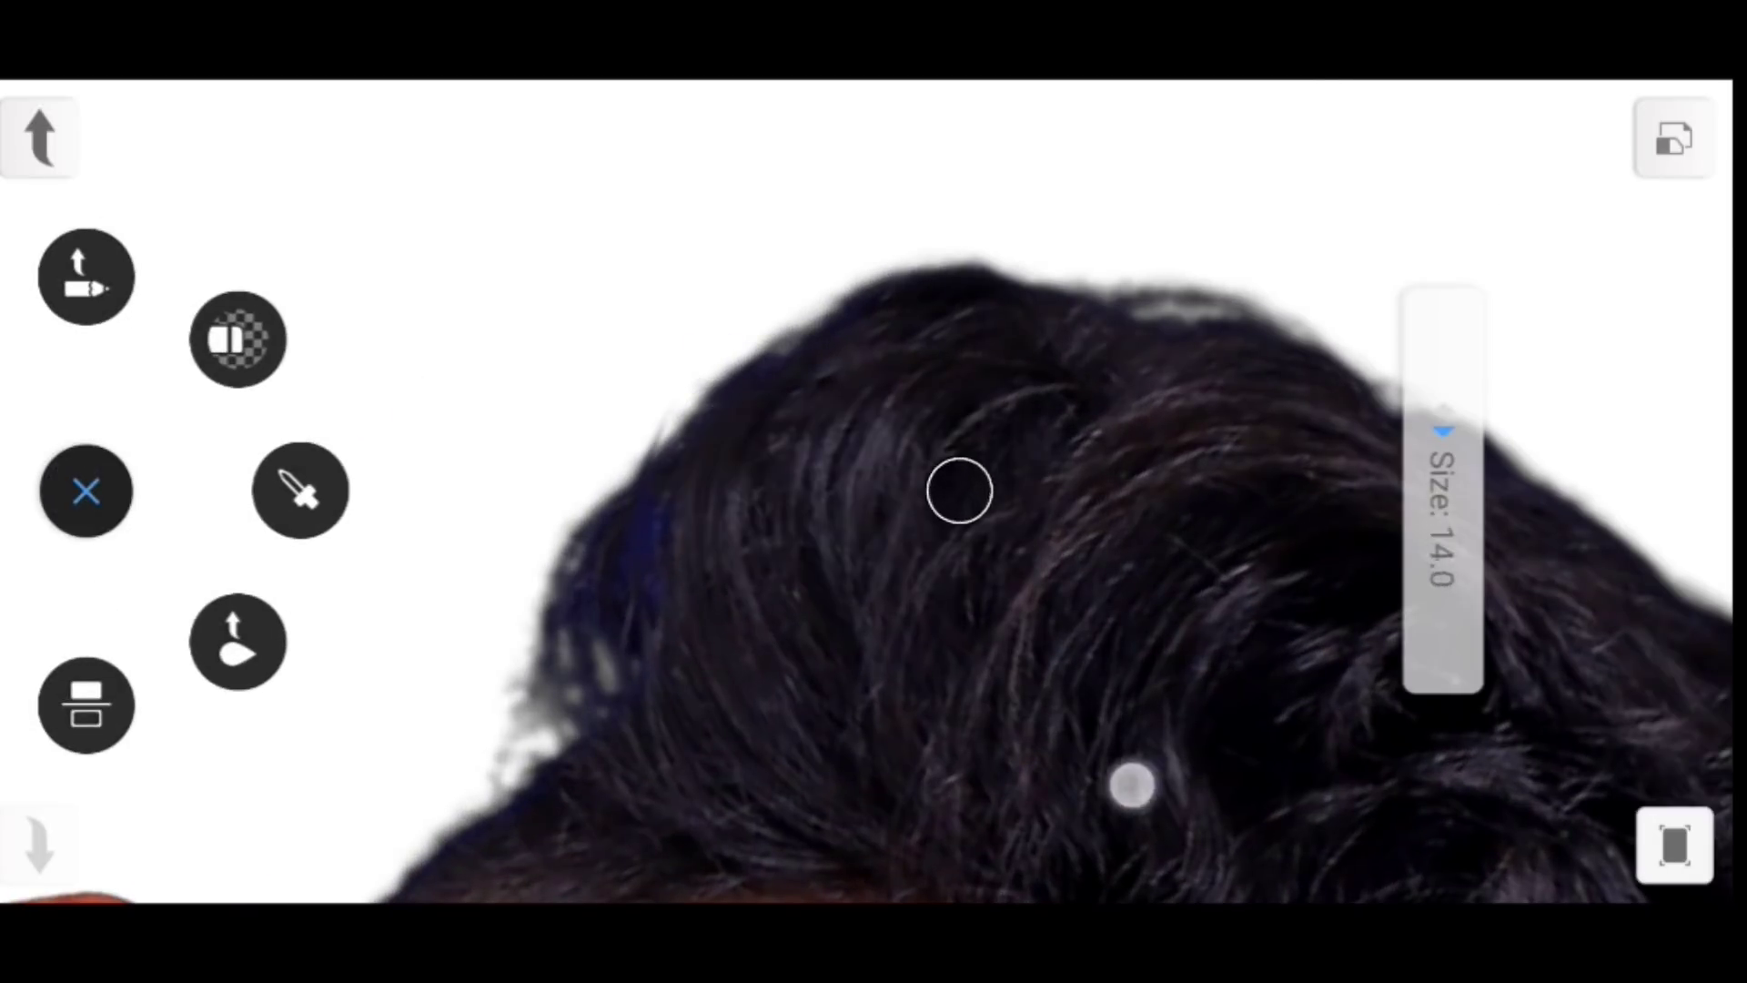
drag(1107, 887, 1107, 887)
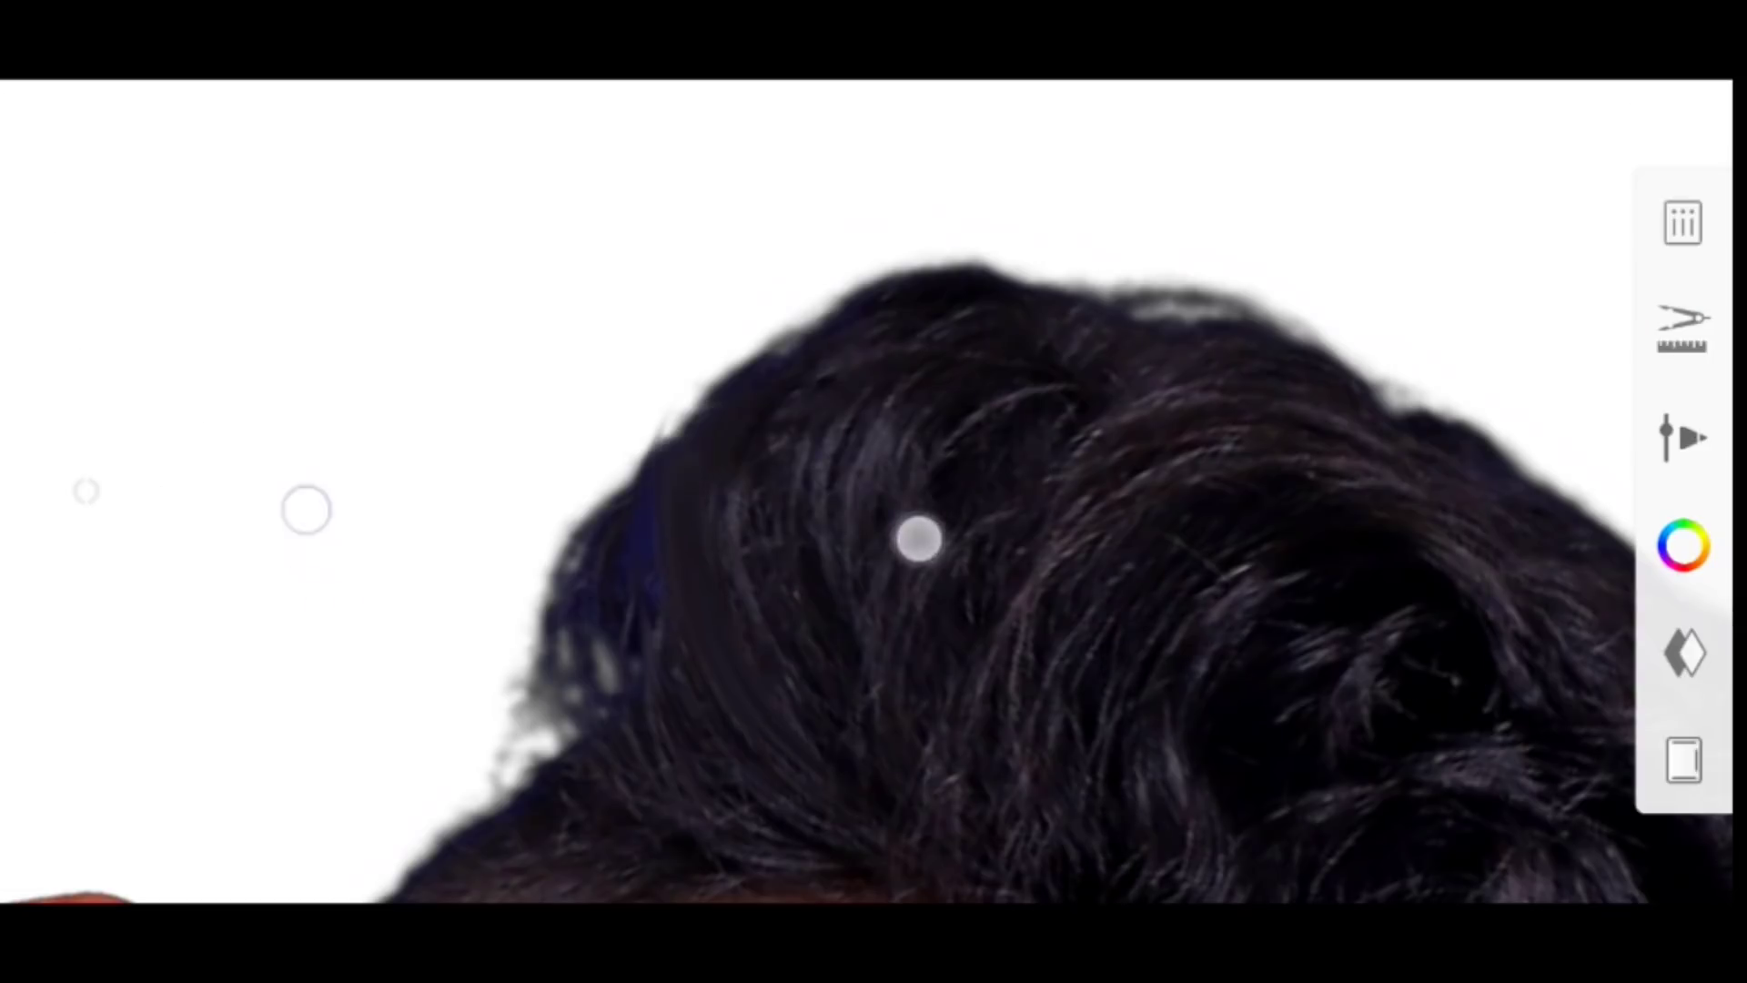
scroll(919, 538, down, 1)
drag(659, 417, 585, 349)
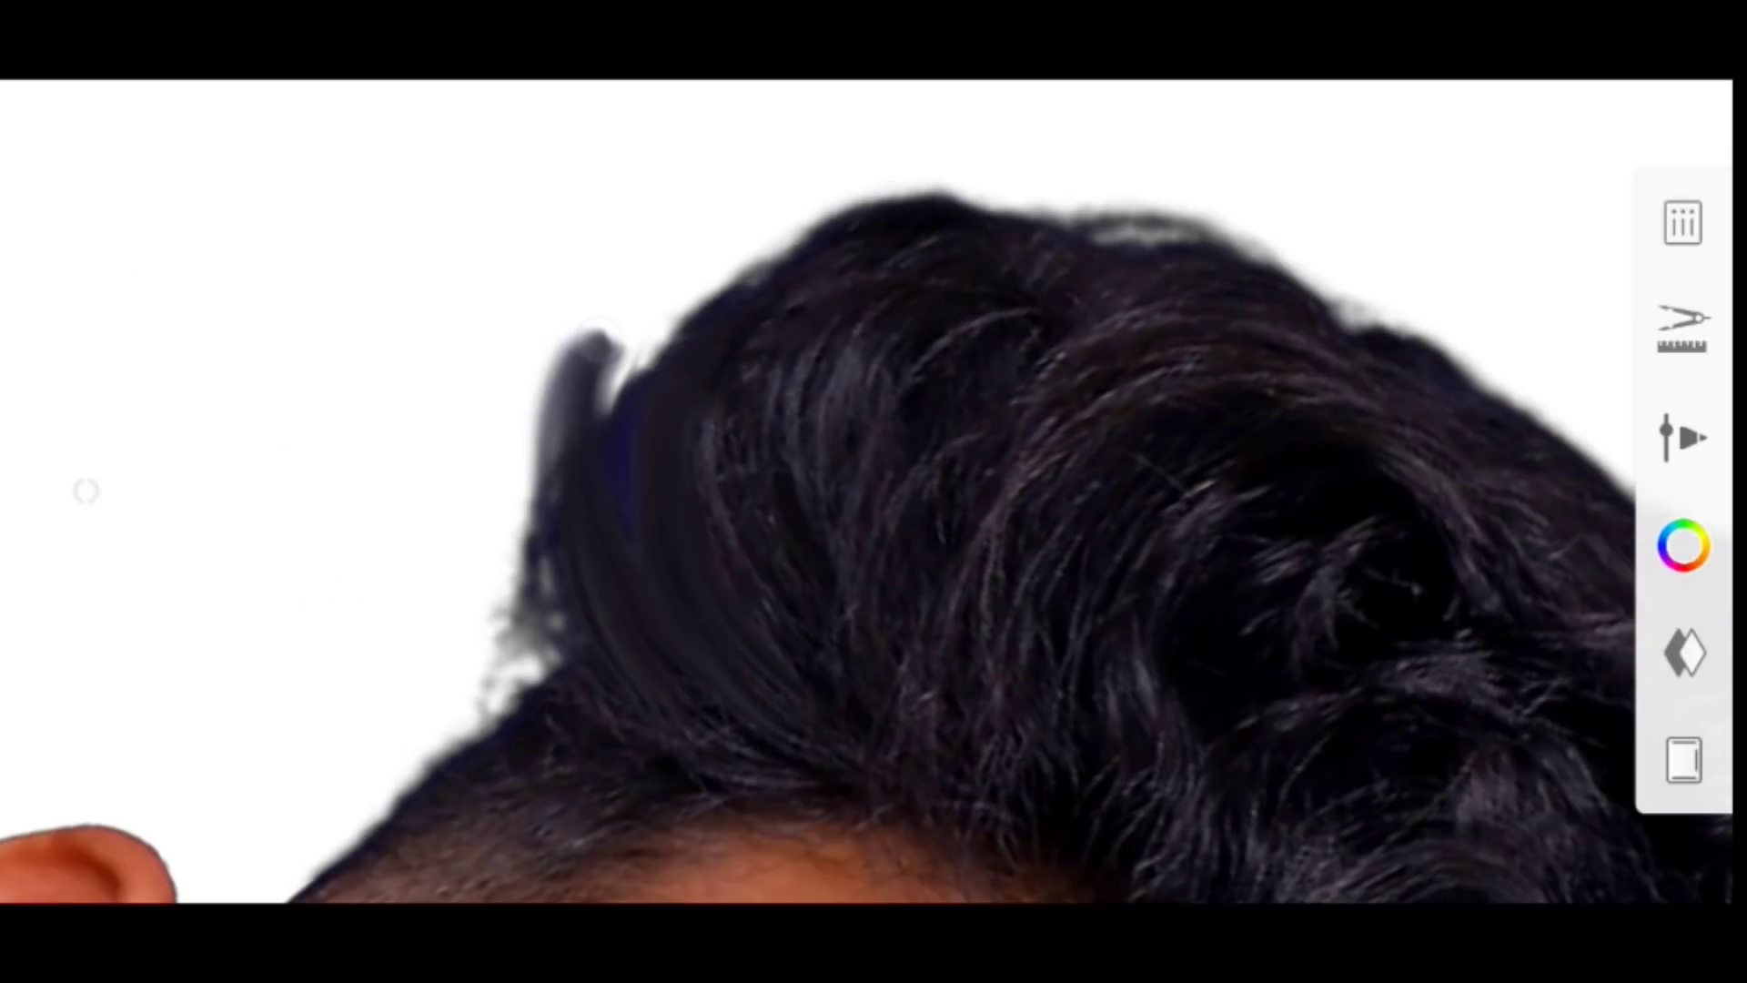
Increase the brush size to 19.2 and drag long dark strands over the left hair
click(701, 401)
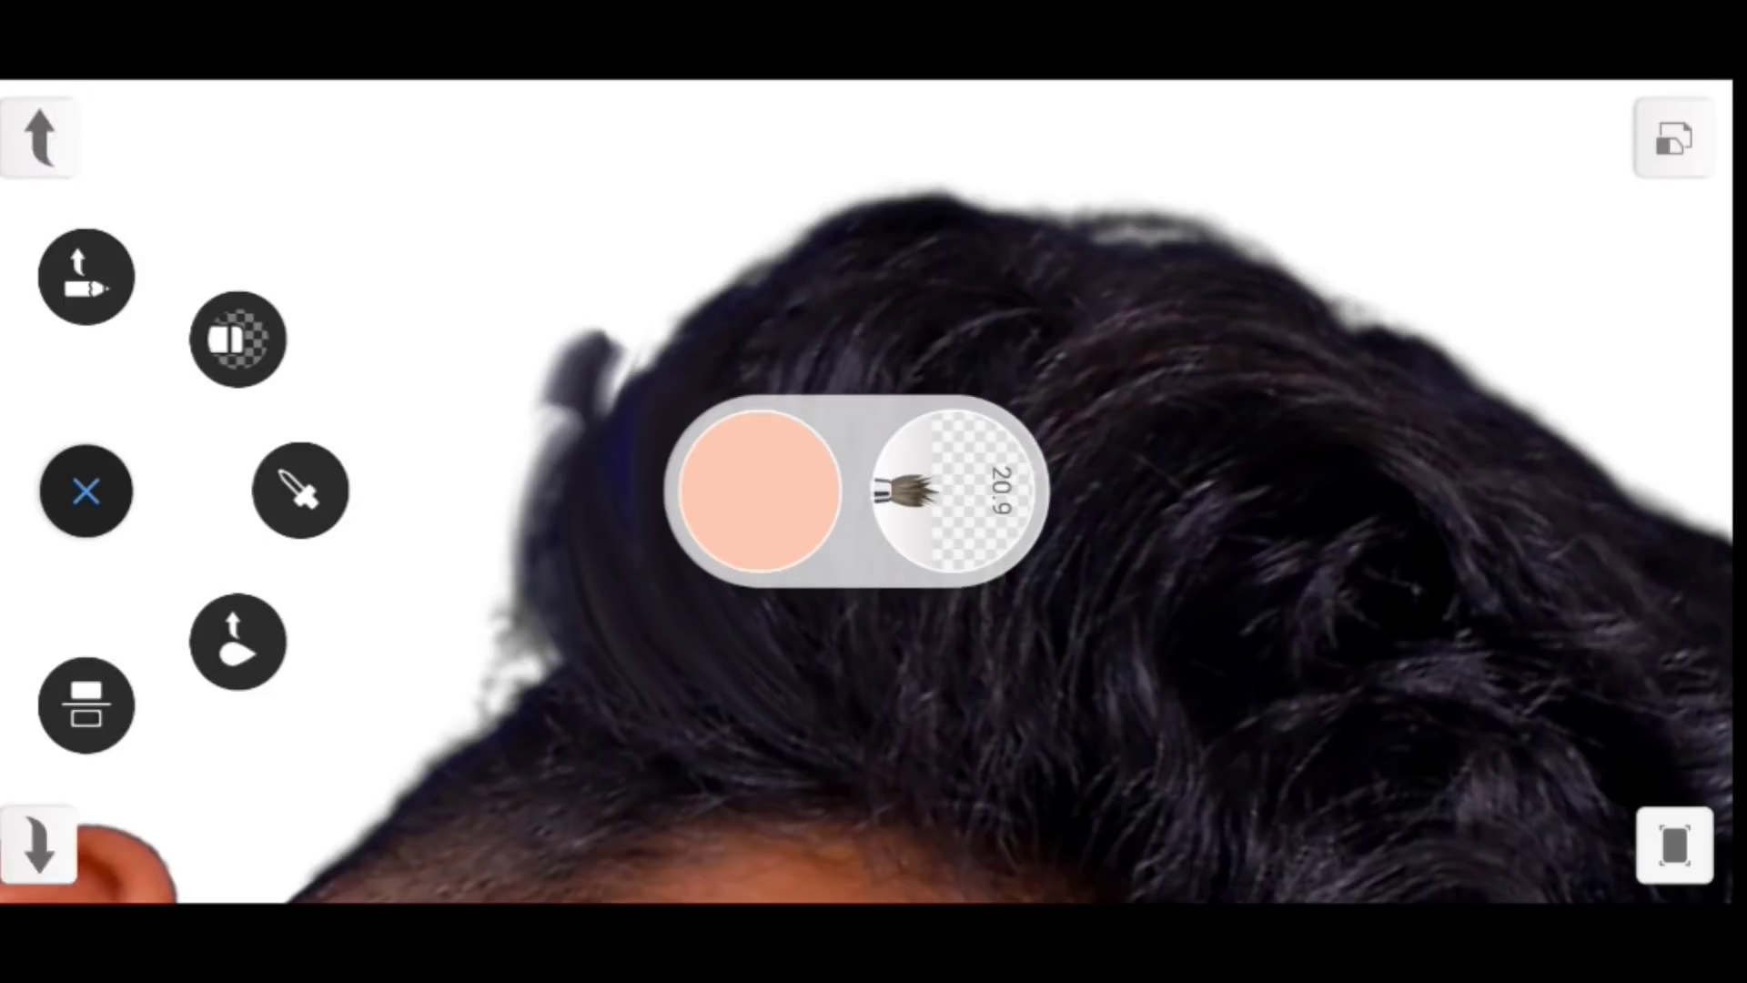
drag(955, 491, 1181, 288)
drag(1084, 590, 694, 340)
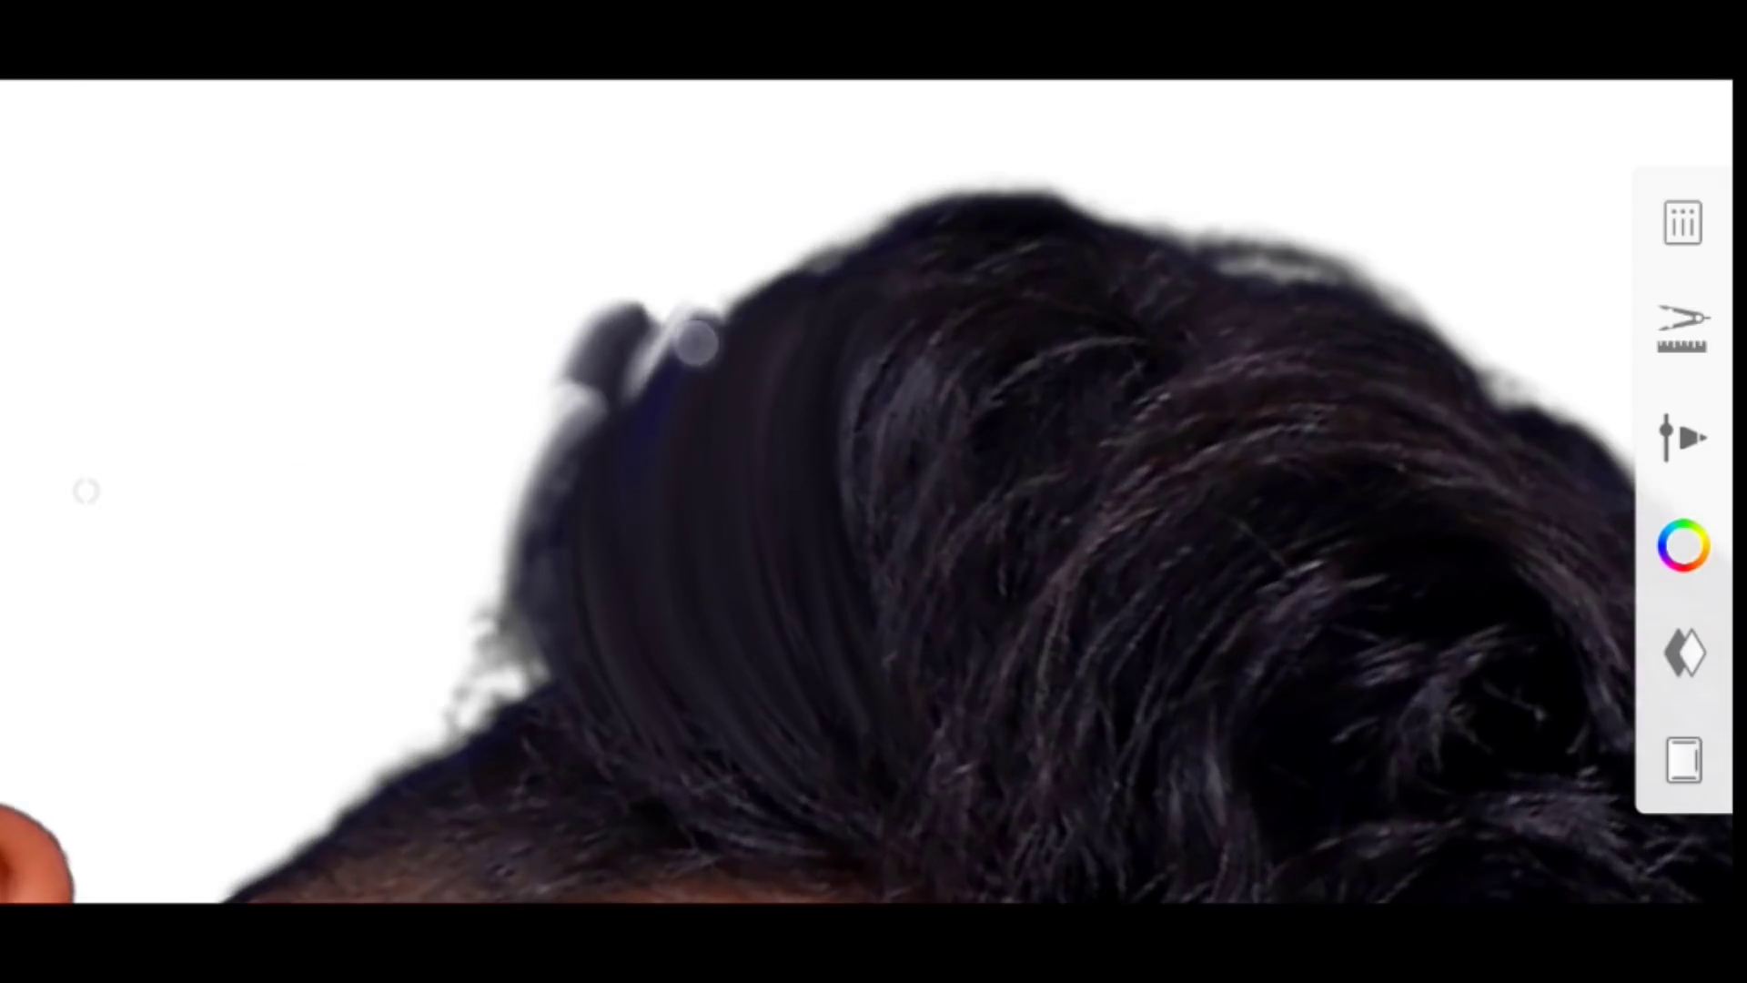
drag(673, 491, 591, 264)
drag(546, 600, 568, 346)
Paint dark streaks along the hair's lower edge with the canvas rotated
scroll(570, 346, down, 2)
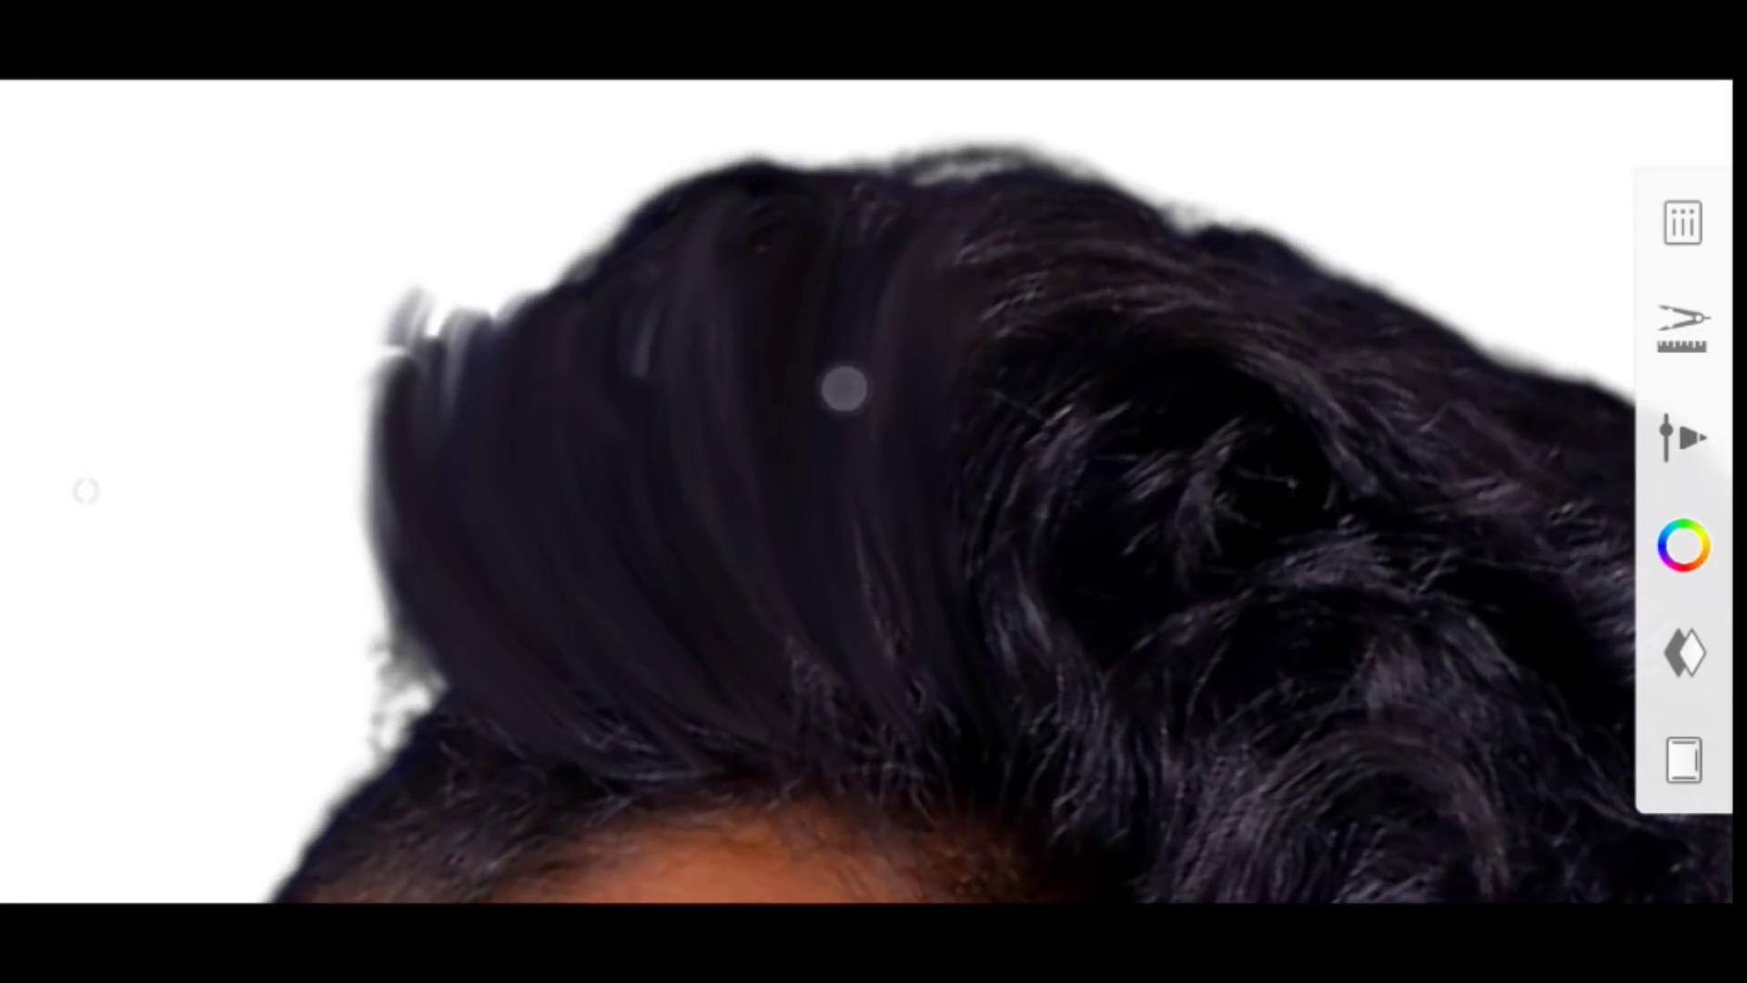
drag(841, 386, 725, 637)
mouse_move(674, 289)
mouse_down()
mouse_move(916, 479)
mouse_move(892, 207)
mouse_move(577, 577)
mouse_up()
mouse_move(891, 819)
mouse_down()
mouse_move(1131, 819)
mouse_move(1162, 713)
mouse_up()
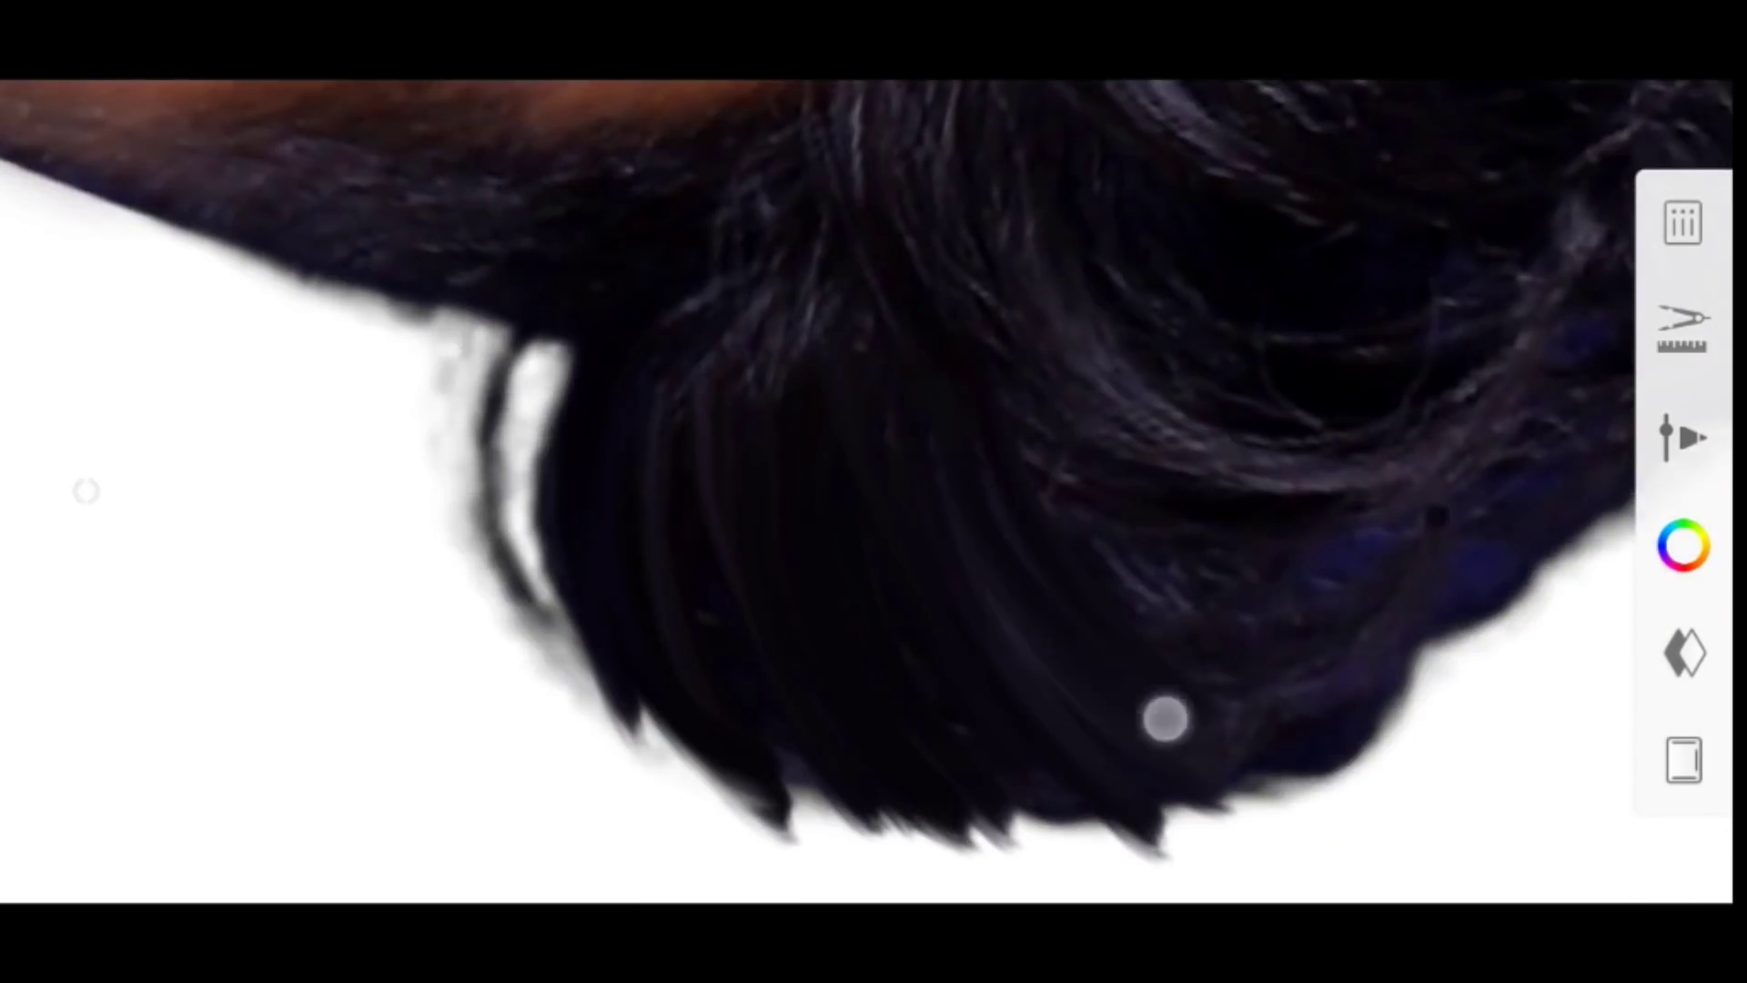
scroll(1001, 522, up, 3)
drag(1096, 865, 982, 636)
Smudge more long streaks and small strokes through the curly hair texture
scroll(983, 636, down, 2)
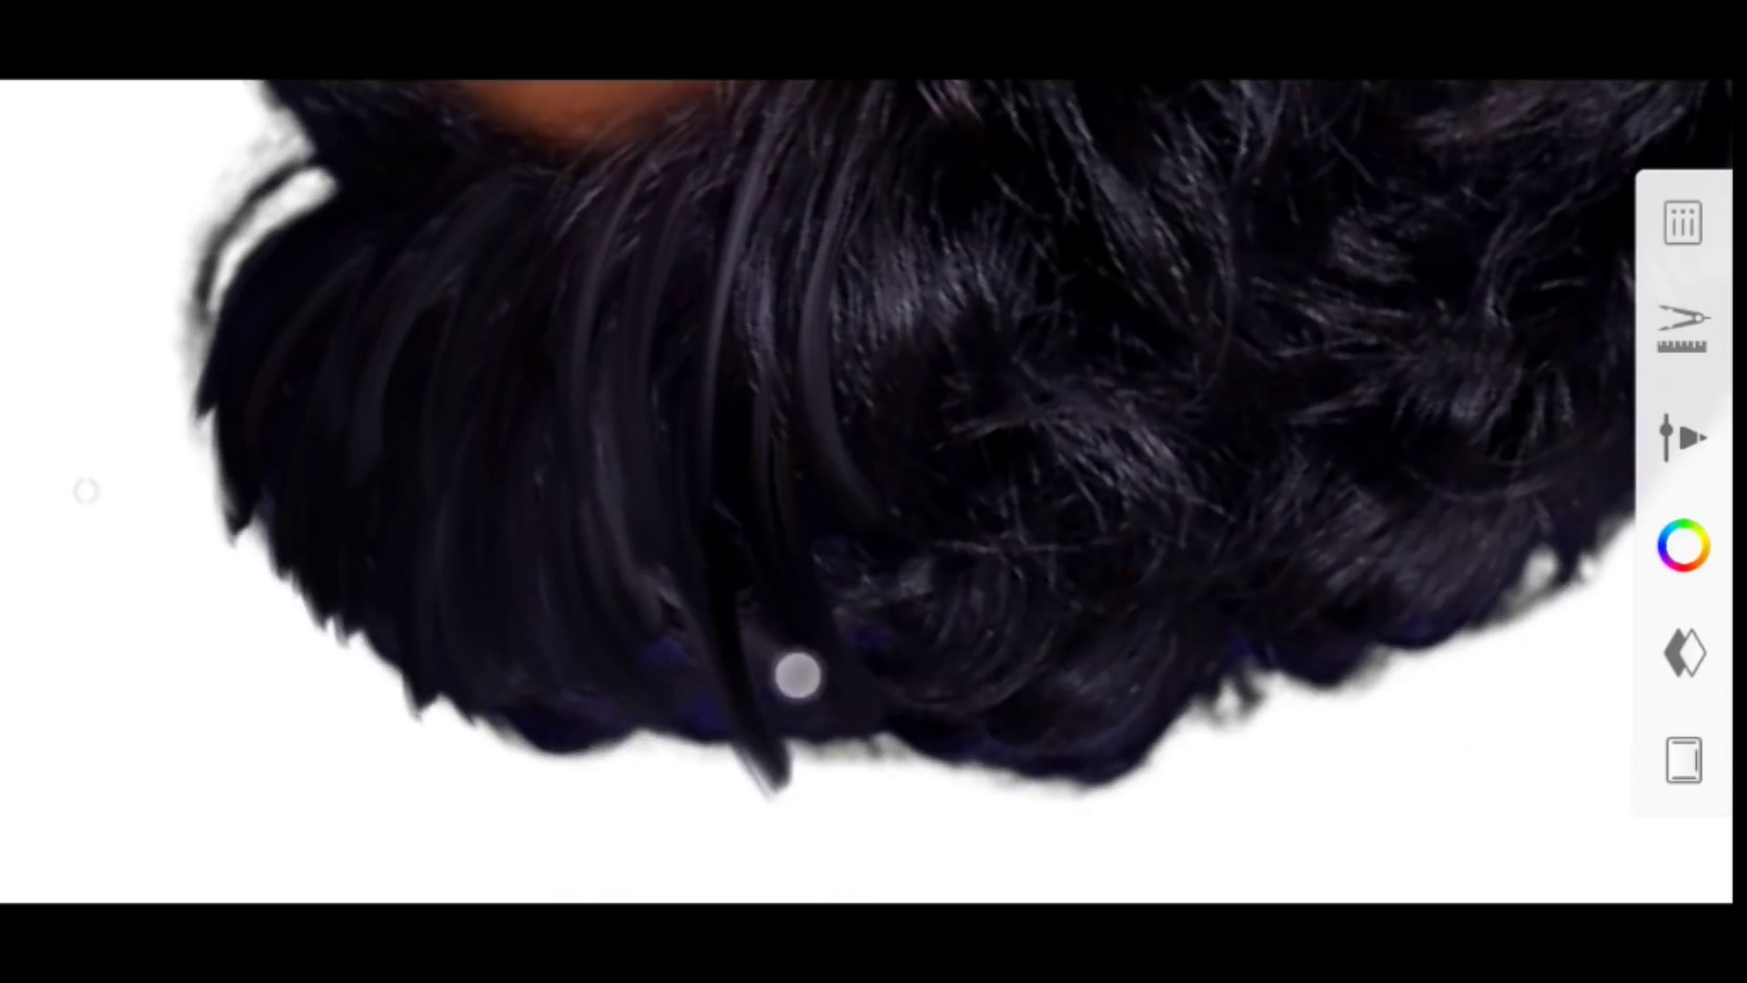
drag(796, 675, 1073, 597)
mouse_move(887, 155)
mouse_down()
mouse_move(898, 510)
mouse_move(723, 467)
mouse_move(916, 487)
mouse_move(785, 404)
mouse_move(403, 437)
mouse_move(748, 592)
mouse_move(491, 308)
mouse_up()
mouse_move(728, 427)
mouse_down()
mouse_move(973, 265)
mouse_move(717, 558)
mouse_up()
mouse_move(717, 359)
mouse_down()
mouse_move(749, 226)
mouse_move(335, 370)
mouse_up()
Smudge additional strands along the top of the hair
scroll(446, 533, down, 3)
scroll(830, 471, up, 5)
drag(830, 472, 799, 352)
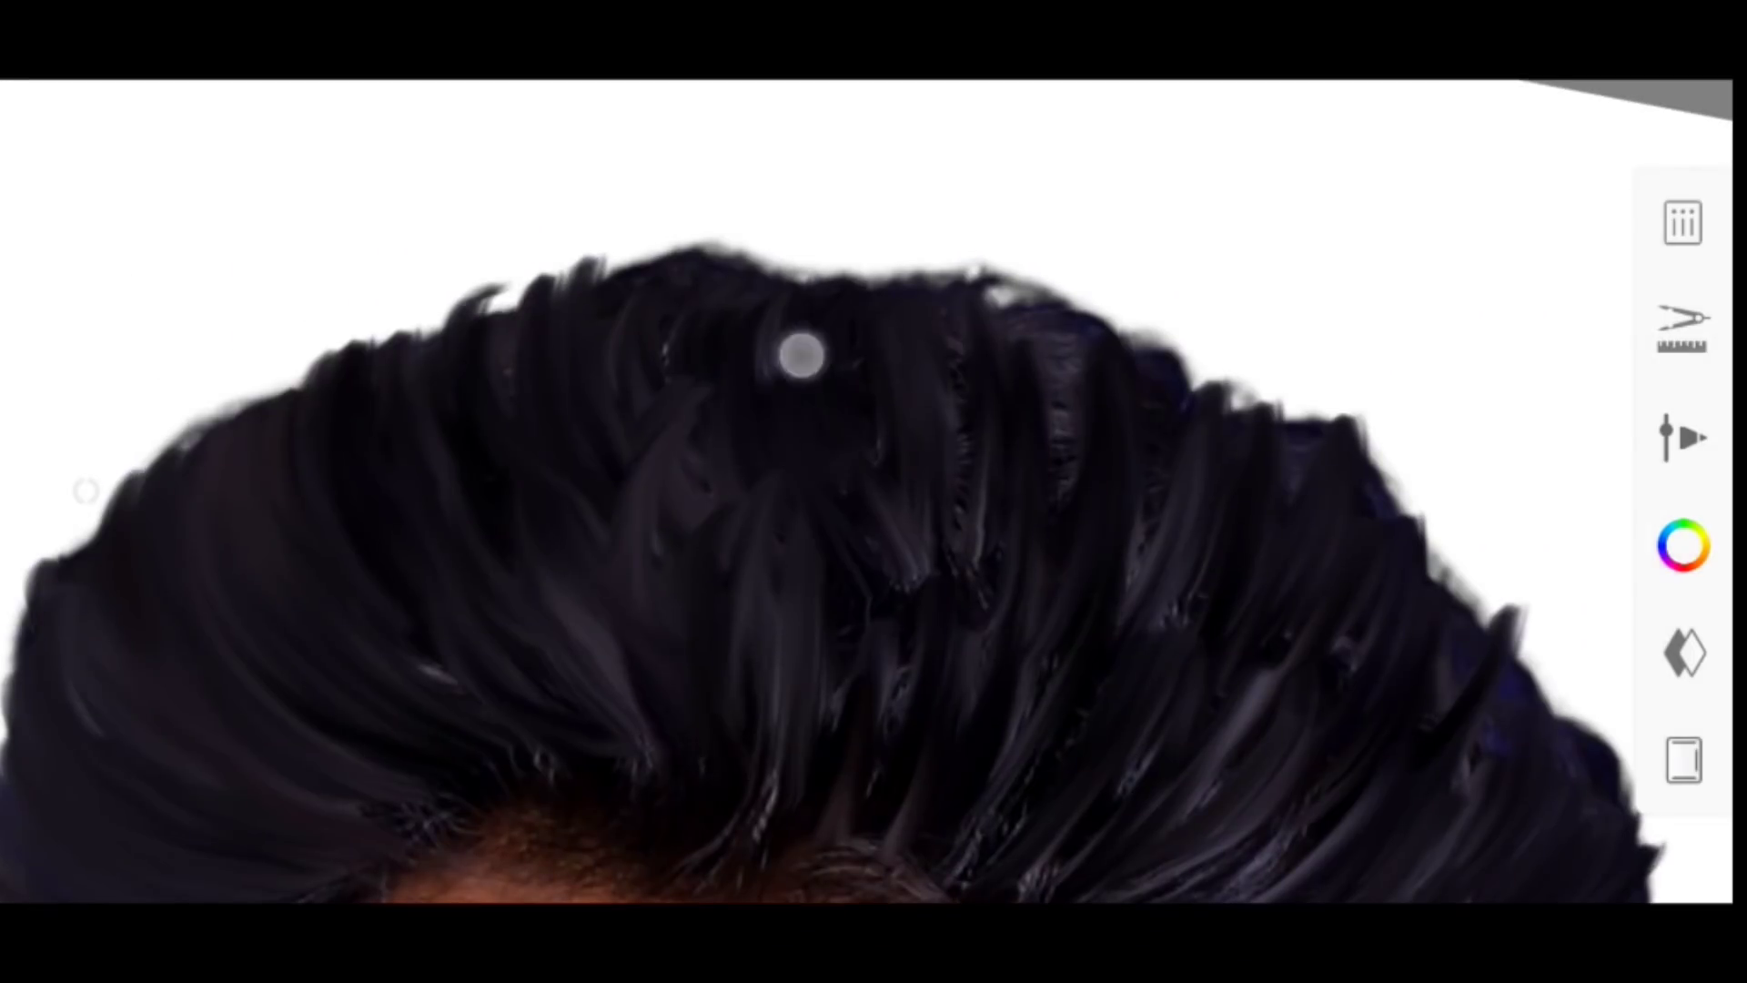
scroll(799, 351, down, 5)
scroll(896, 447, up, 5)
scroll(896, 448, down, 3)
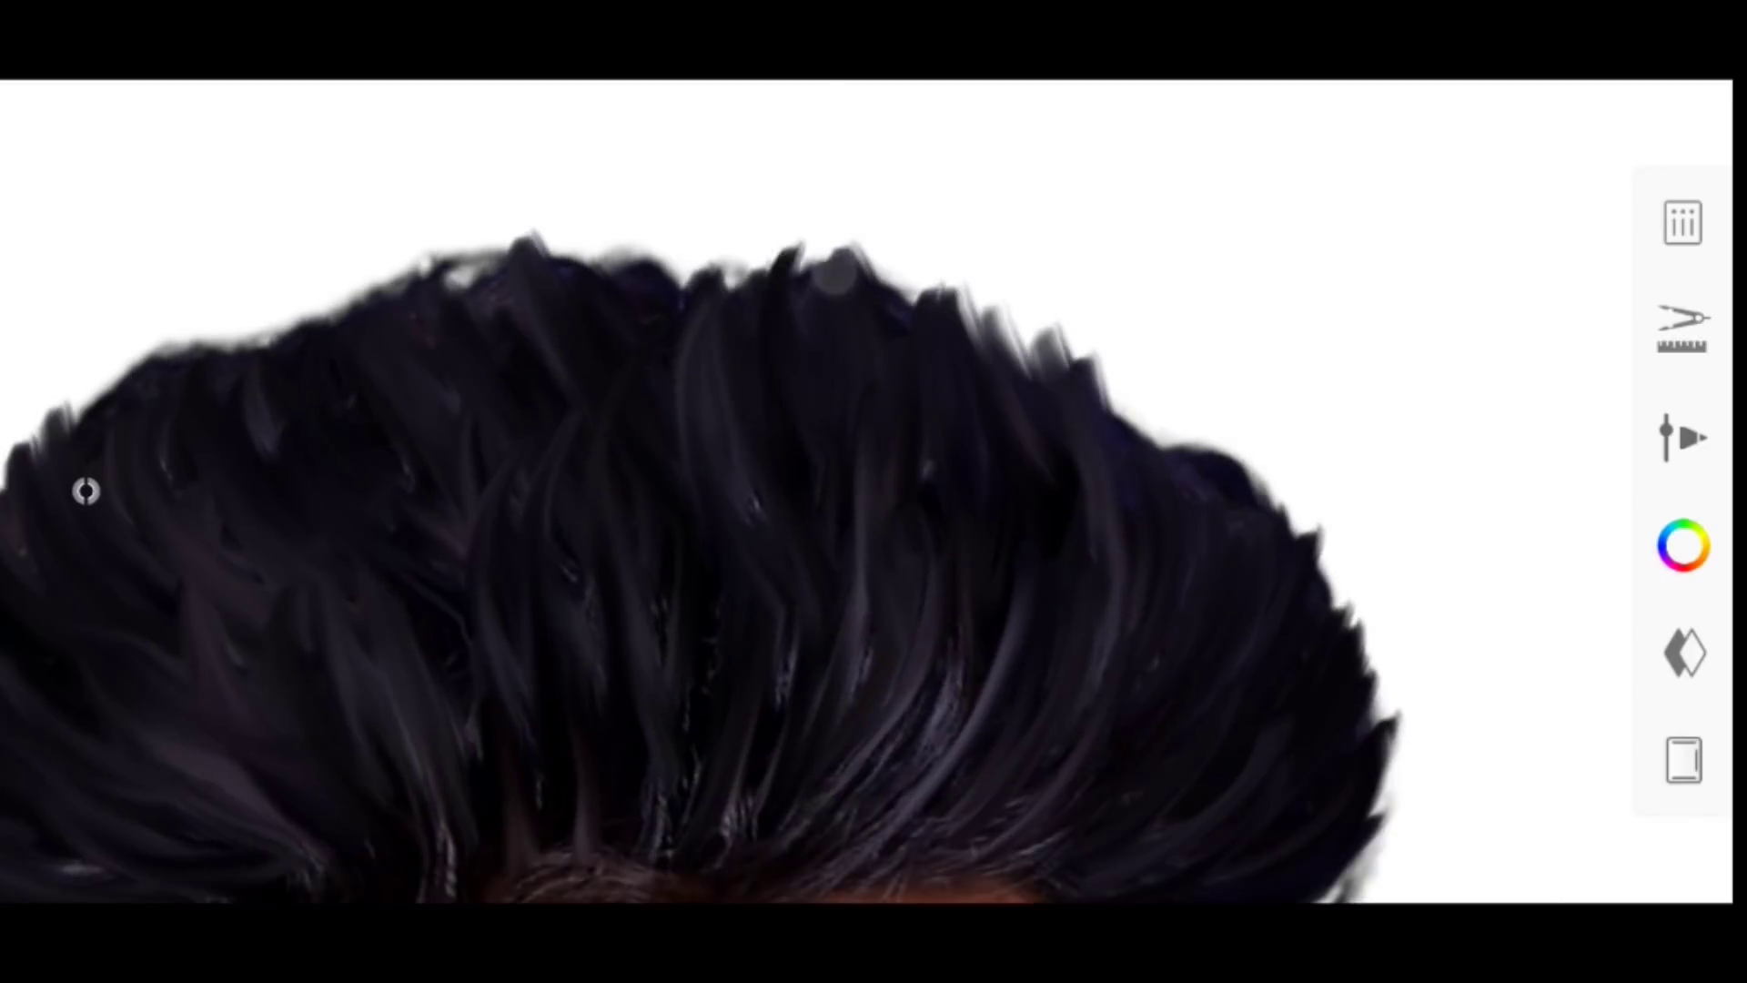
scroll(637, 455, down, 3)
scroll(565, 288, up, 5)
scroll(565, 288, down, 3)
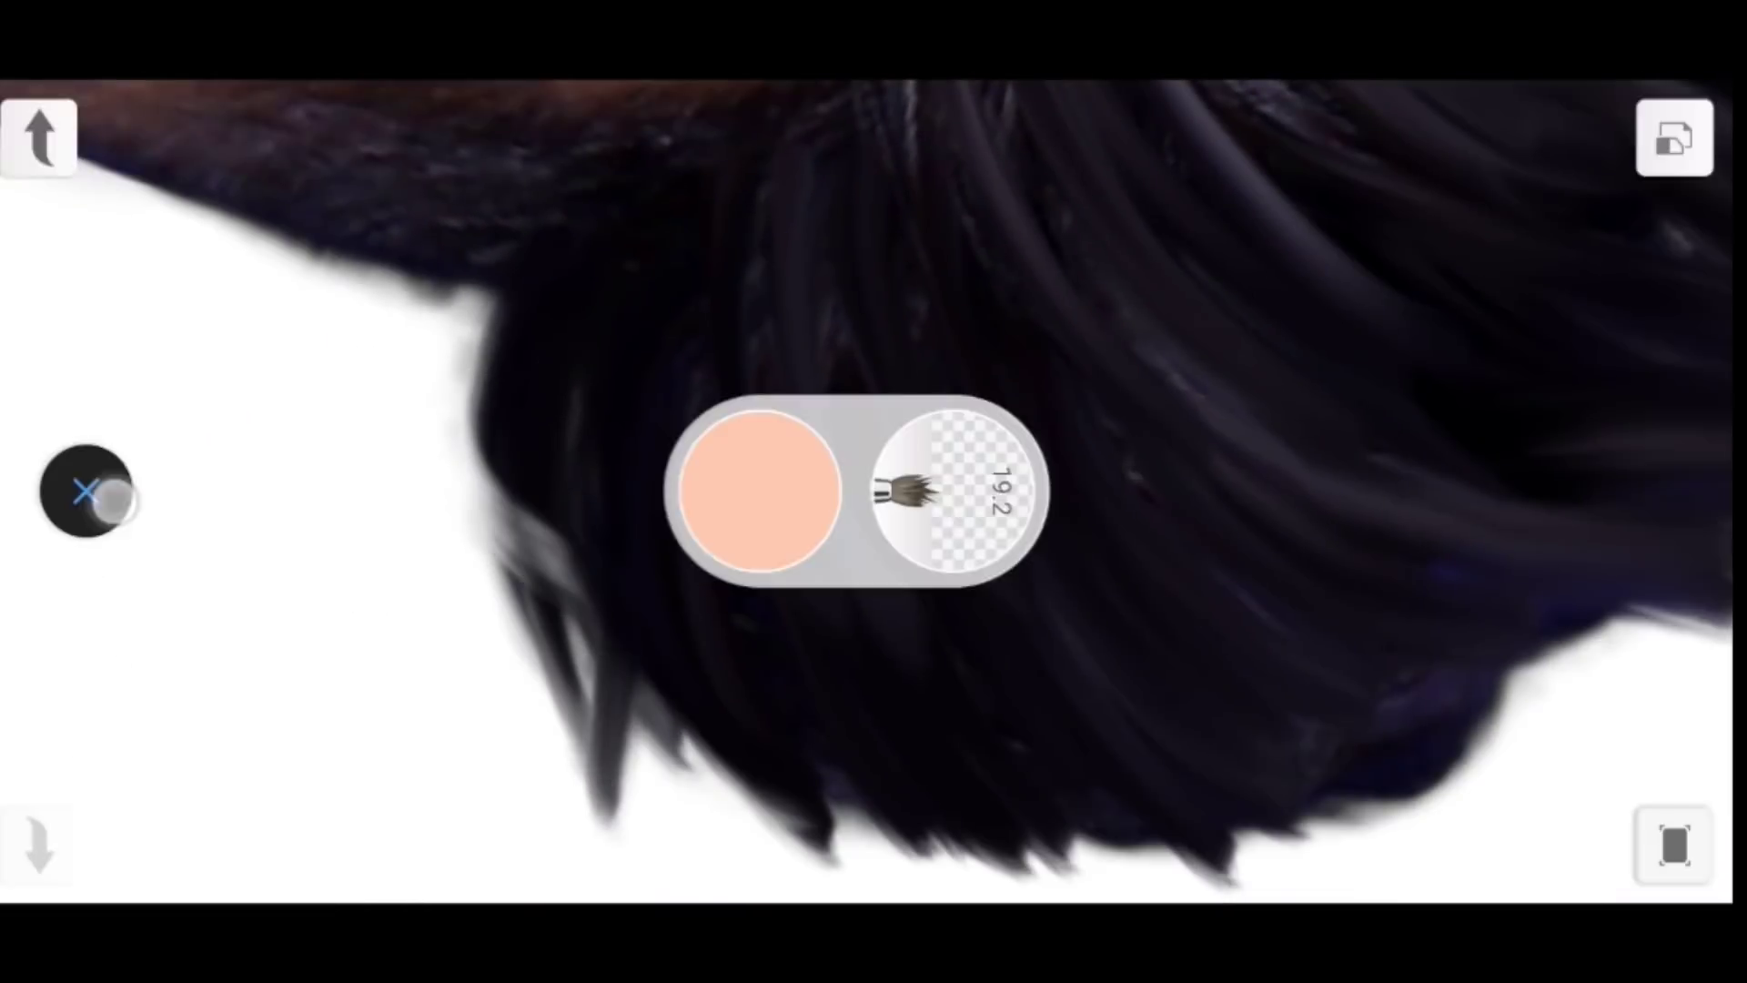
Zoom into the hair and repaint the left hair edge as a dark strand
scroll(500, 442, down, 3)
scroll(500, 442, down, 5)
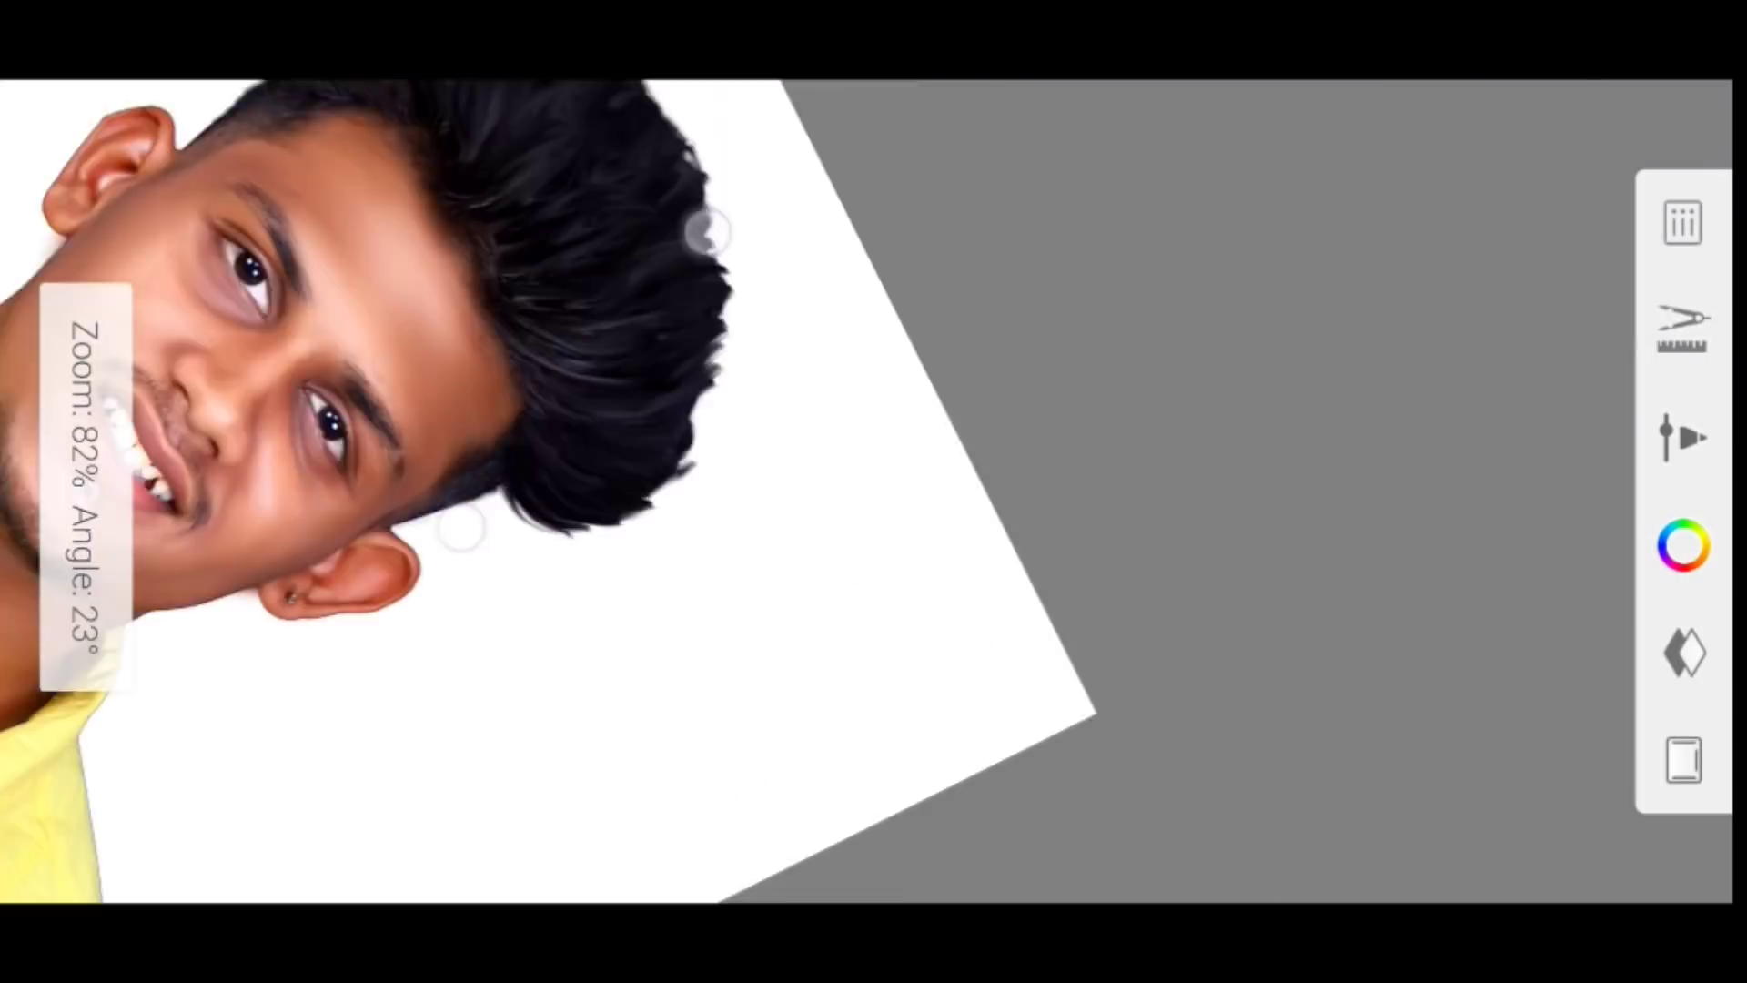
scroll(637, 510, down, 2)
scroll(637, 510, up, 5)
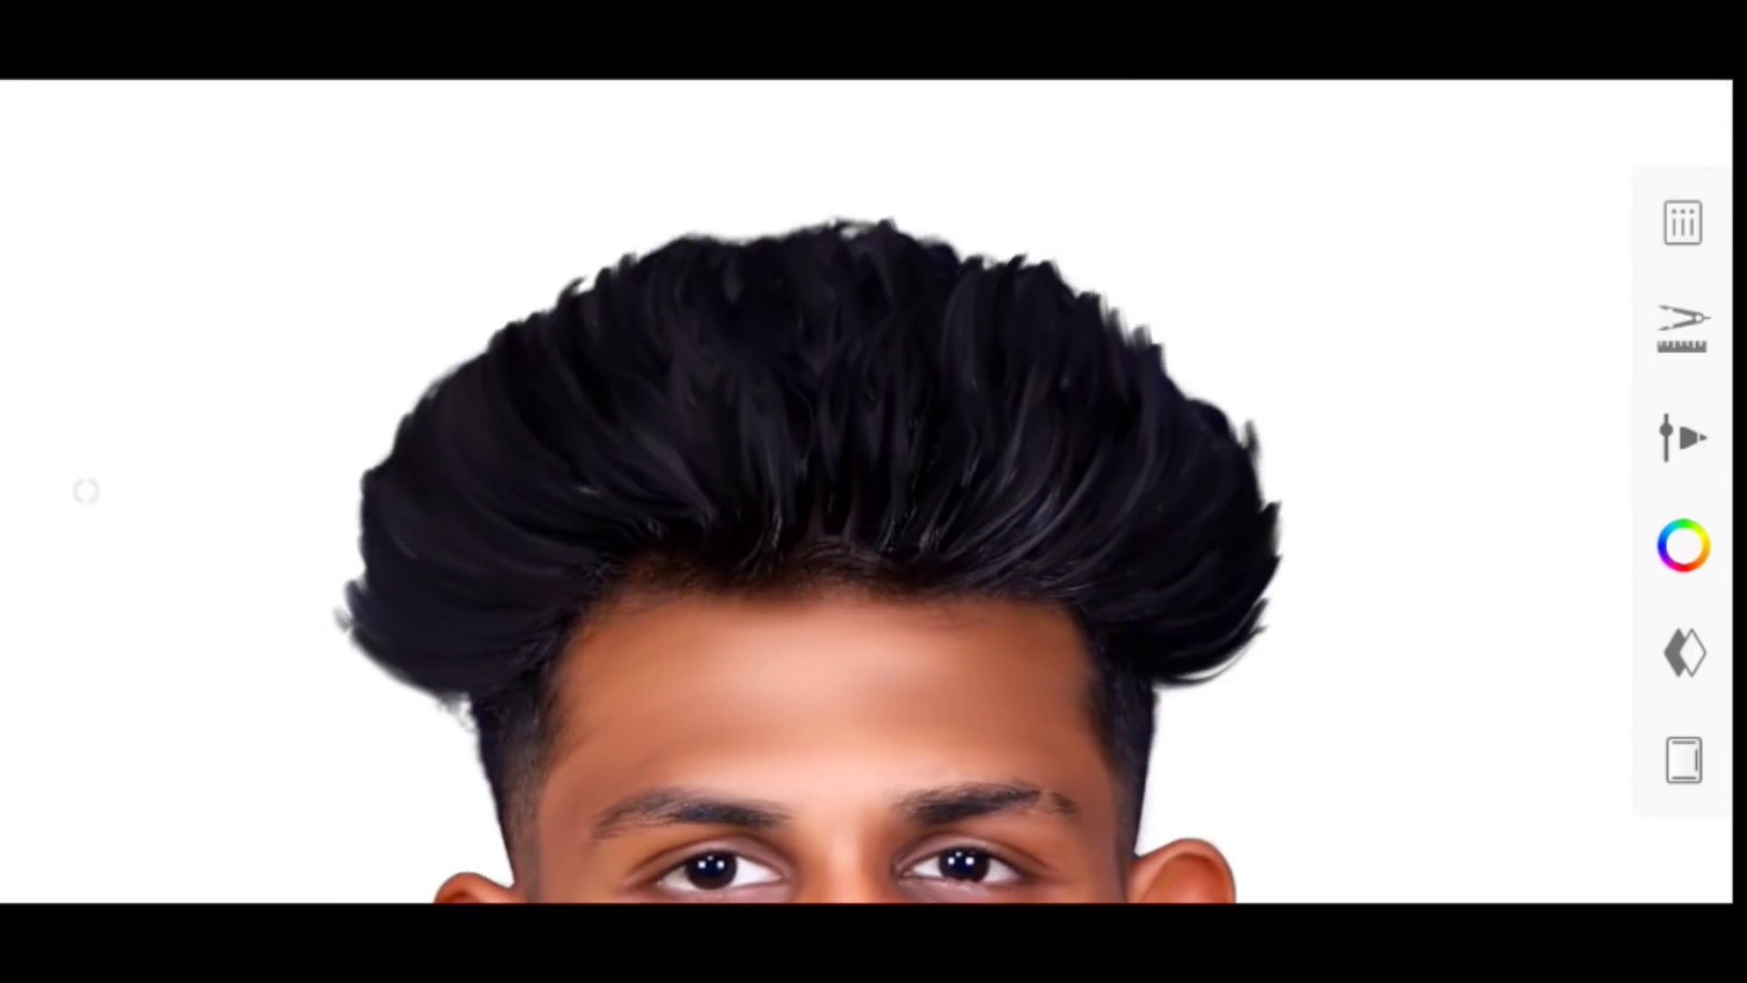
scroll(573, 518, up, 2)
scroll(573, 519, up, 2)
scroll(573, 518, up, 4)
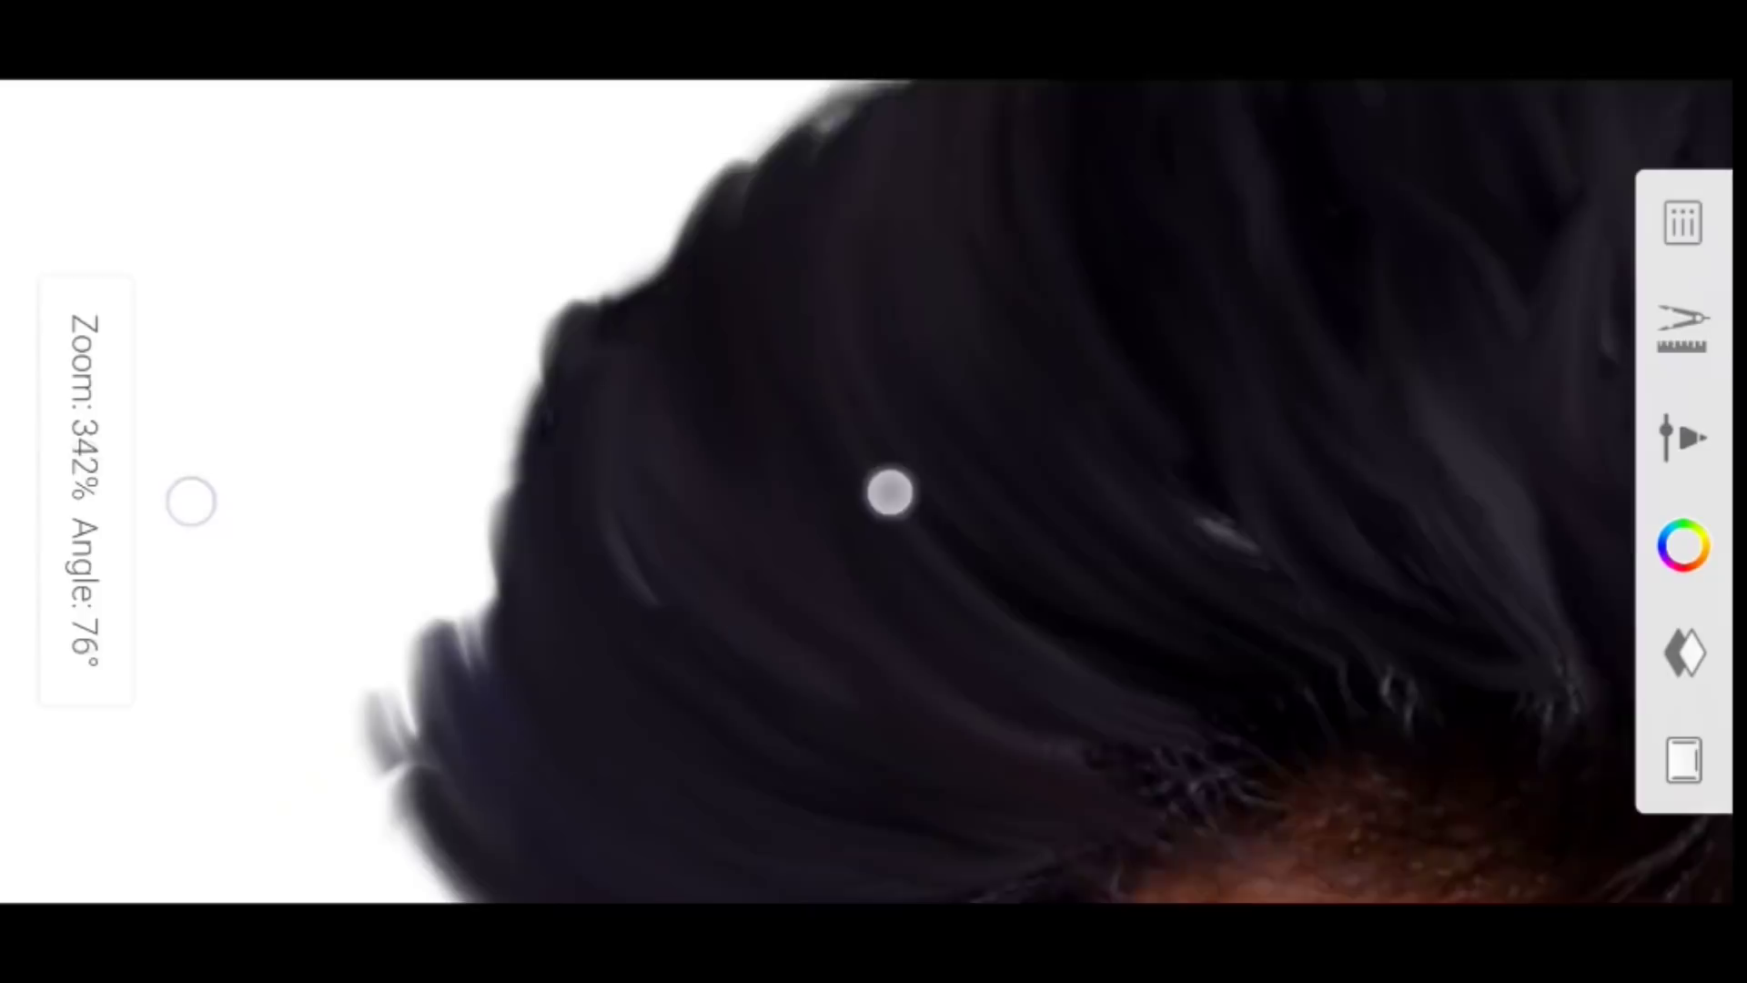
scroll(573, 519, up, 2)
scroll(992, 437, down, 2)
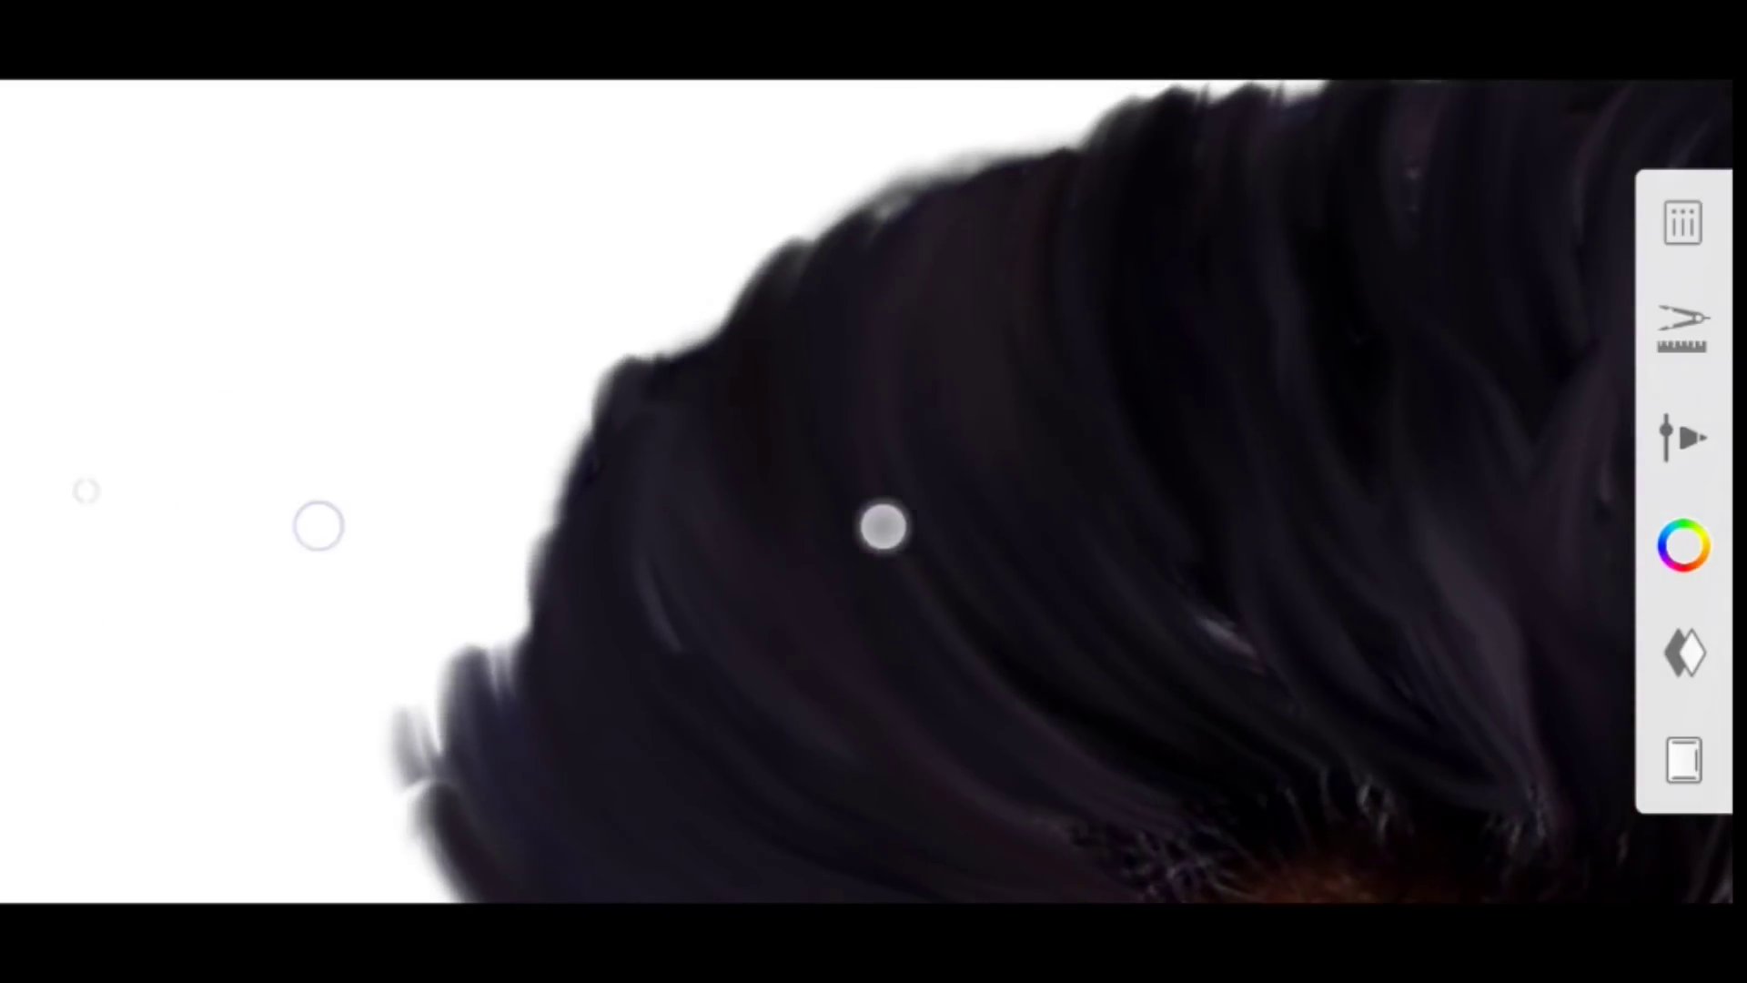
scroll(600, 526, up, 2)
scroll(594, 542, up, 2)
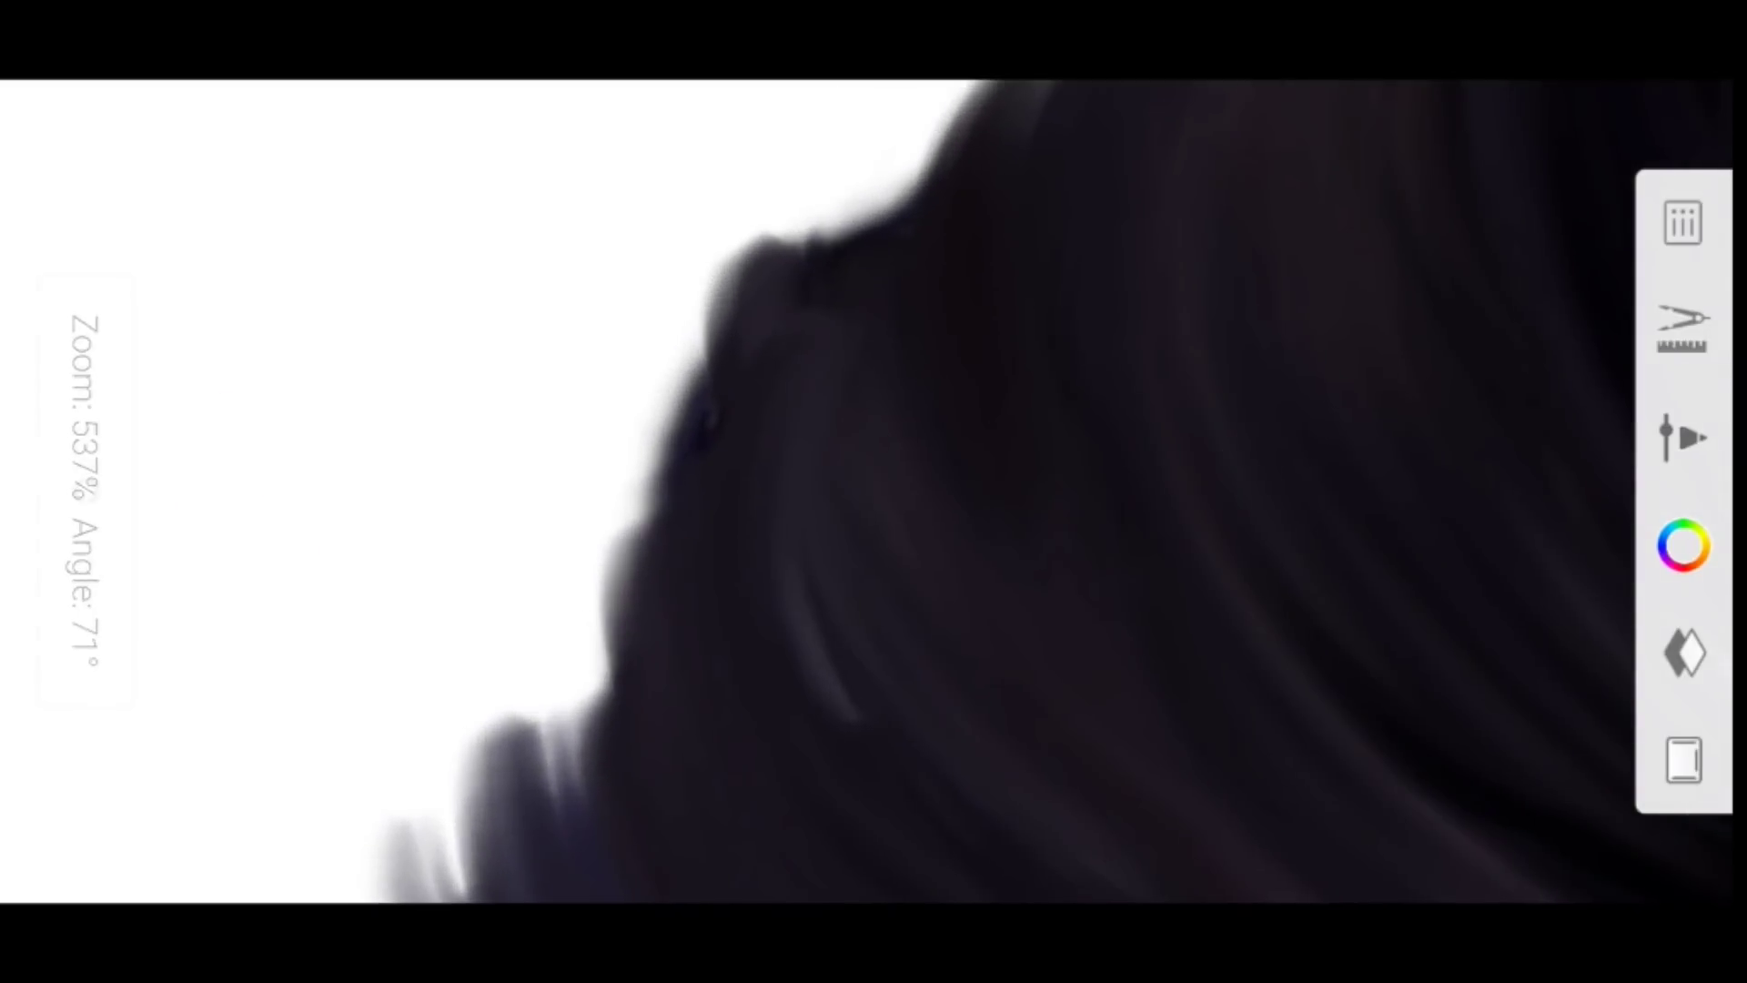
scroll(594, 543, down, 3)
scroll(628, 518, up, 1)
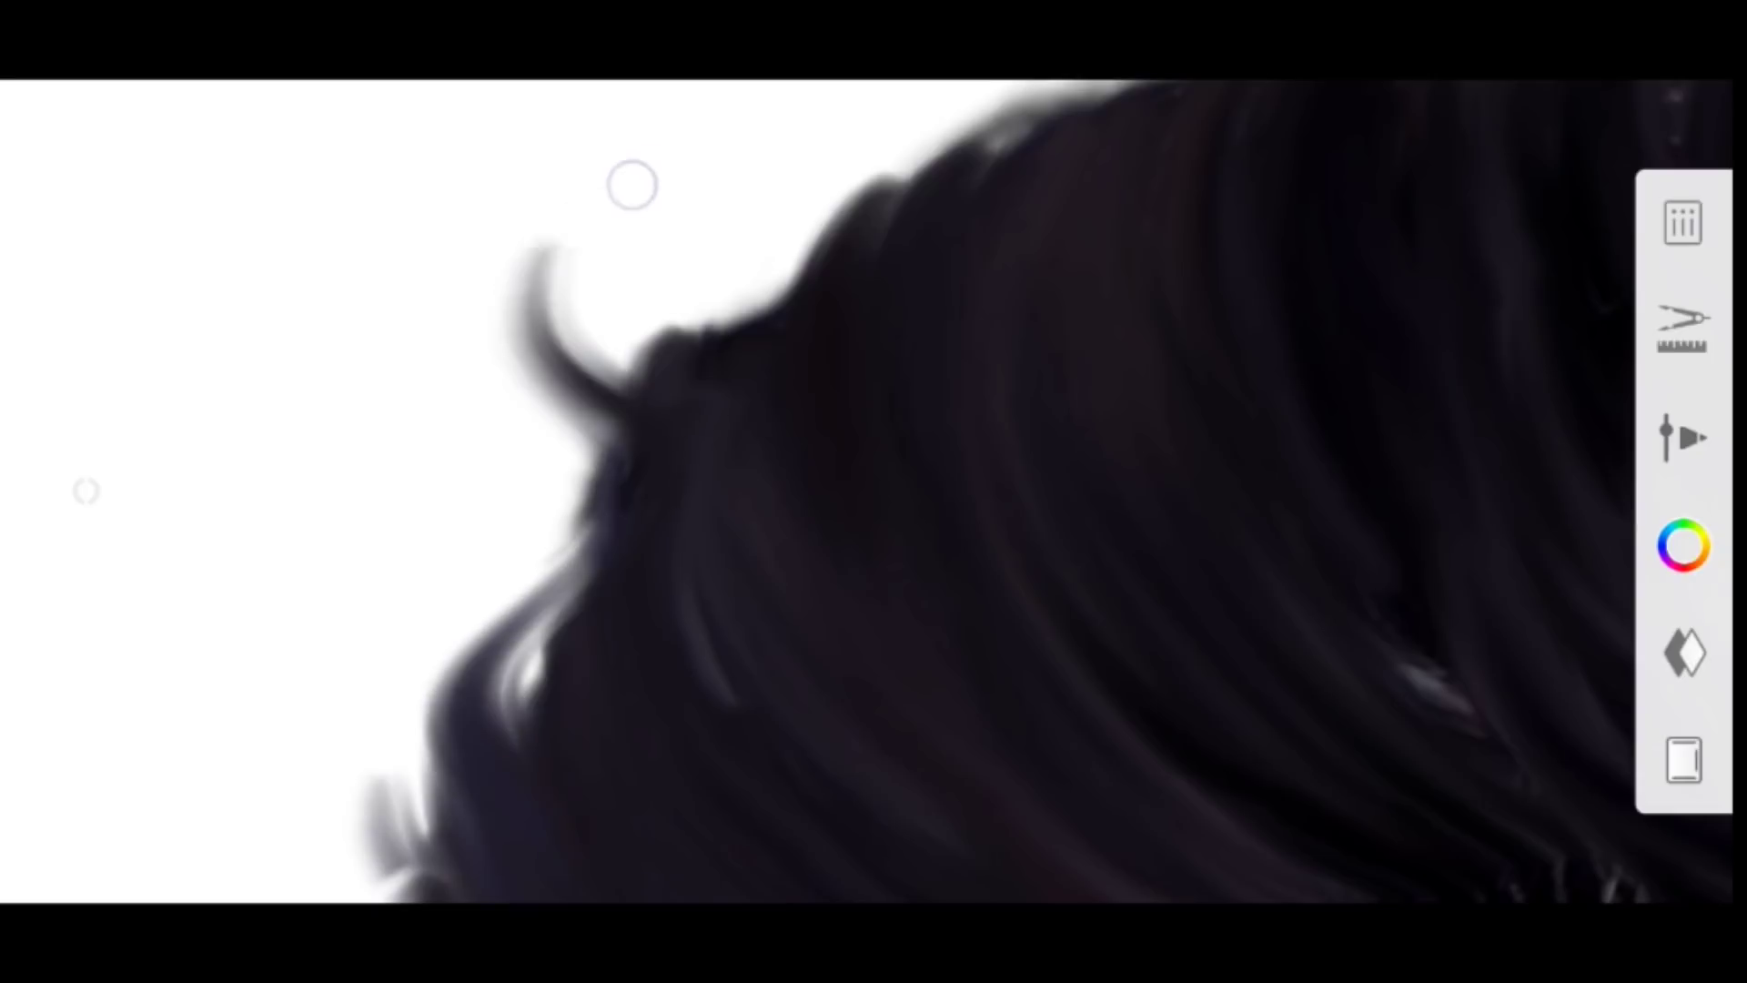
scroll(520, 466, down, 1)
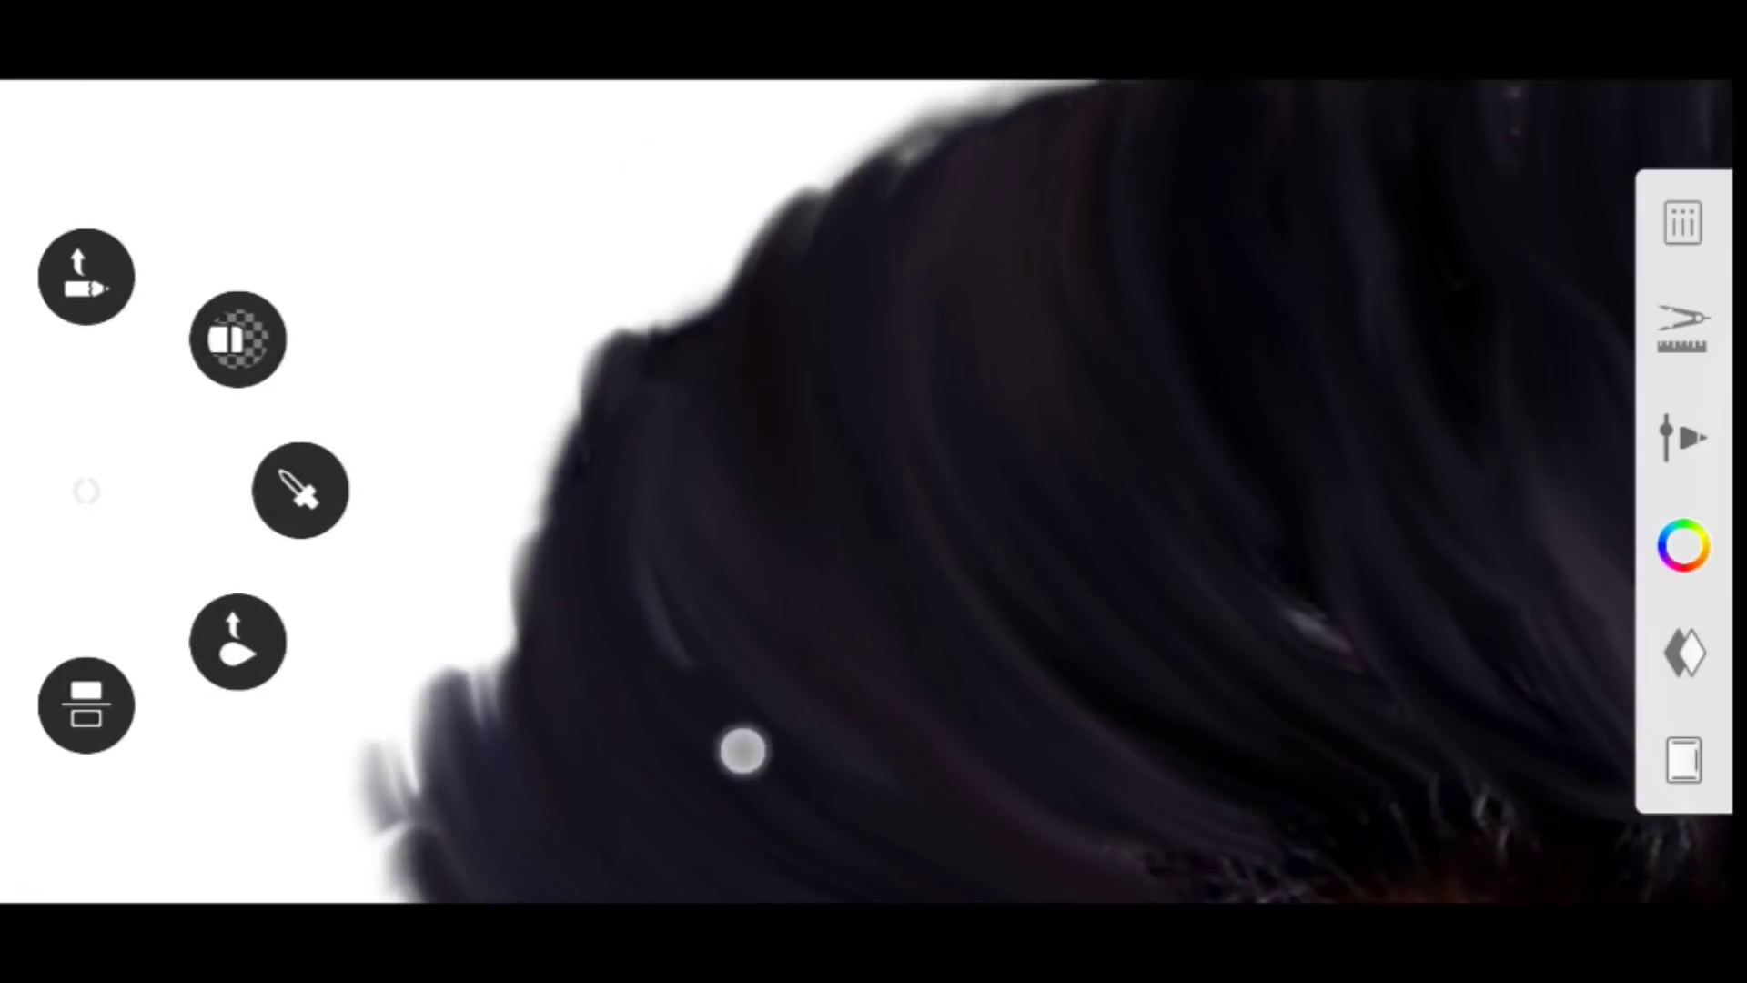
drag(512, 717, 569, 345)
Straighten and reframe the view across both sides of the hair crest
scroll(637, 455, down, 1)
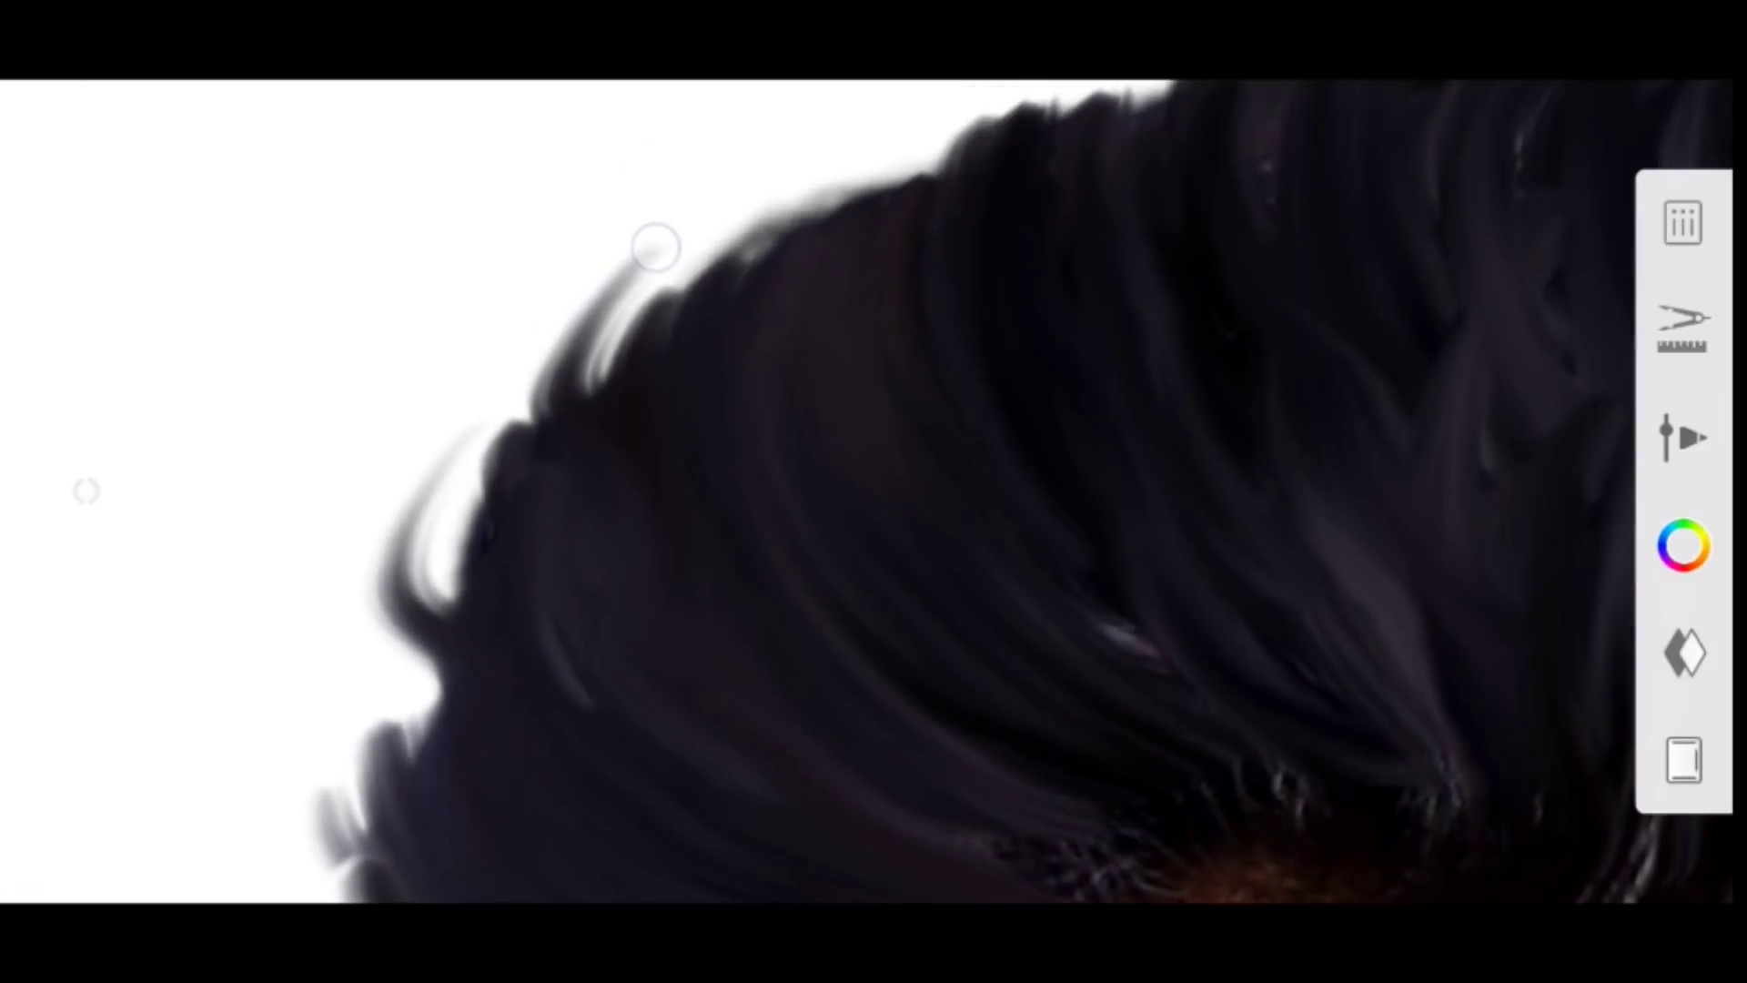
scroll(637, 455, down, 2)
scroll(639, 297, down, 1)
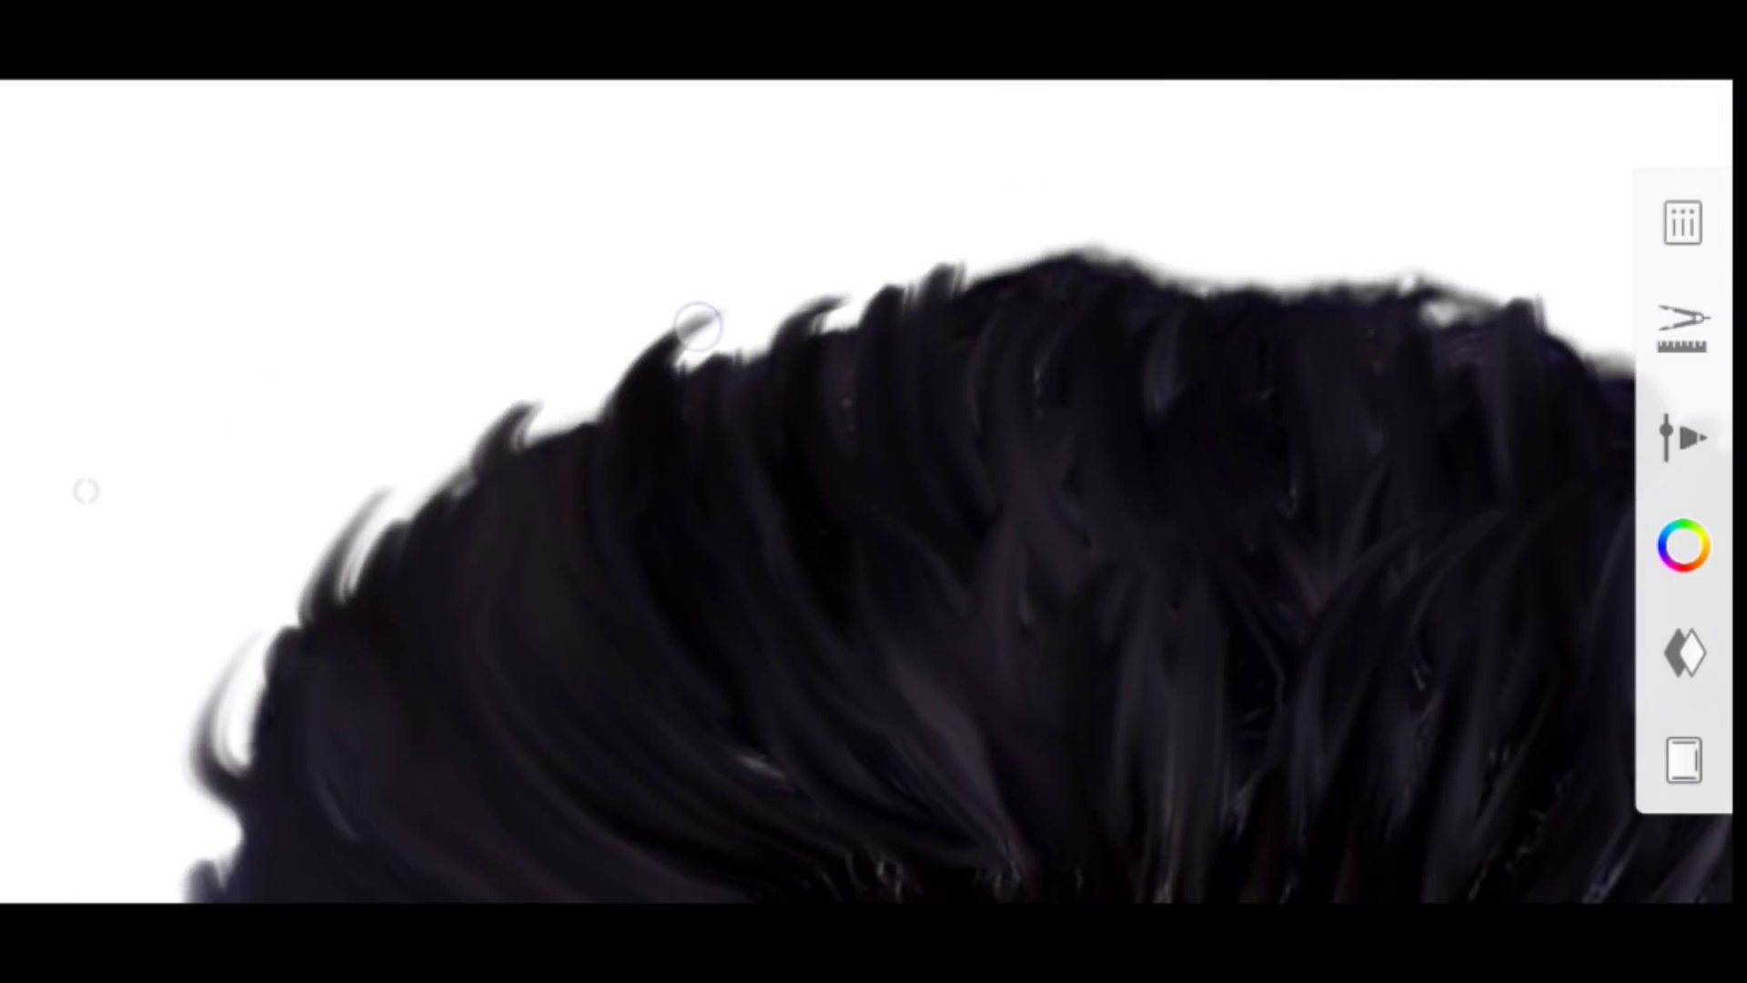
scroll(999, 464, down, 2)
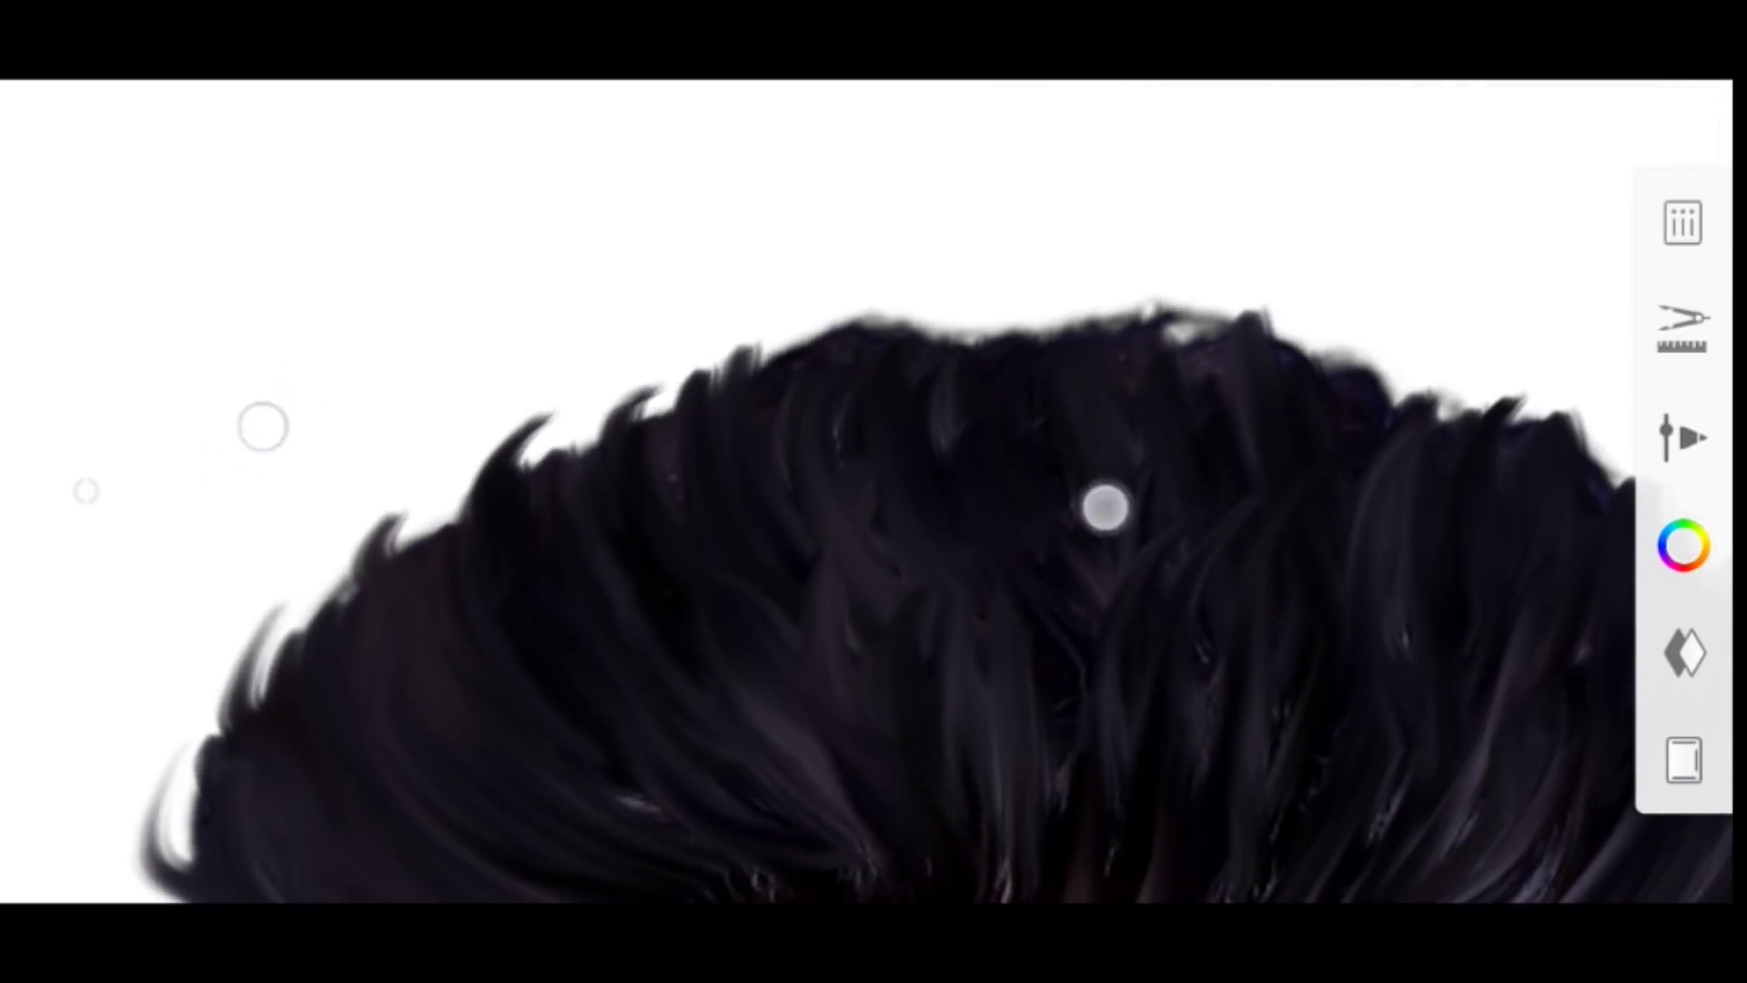
drag(1104, 506, 829, 471)
scroll(874, 491, up, 1)
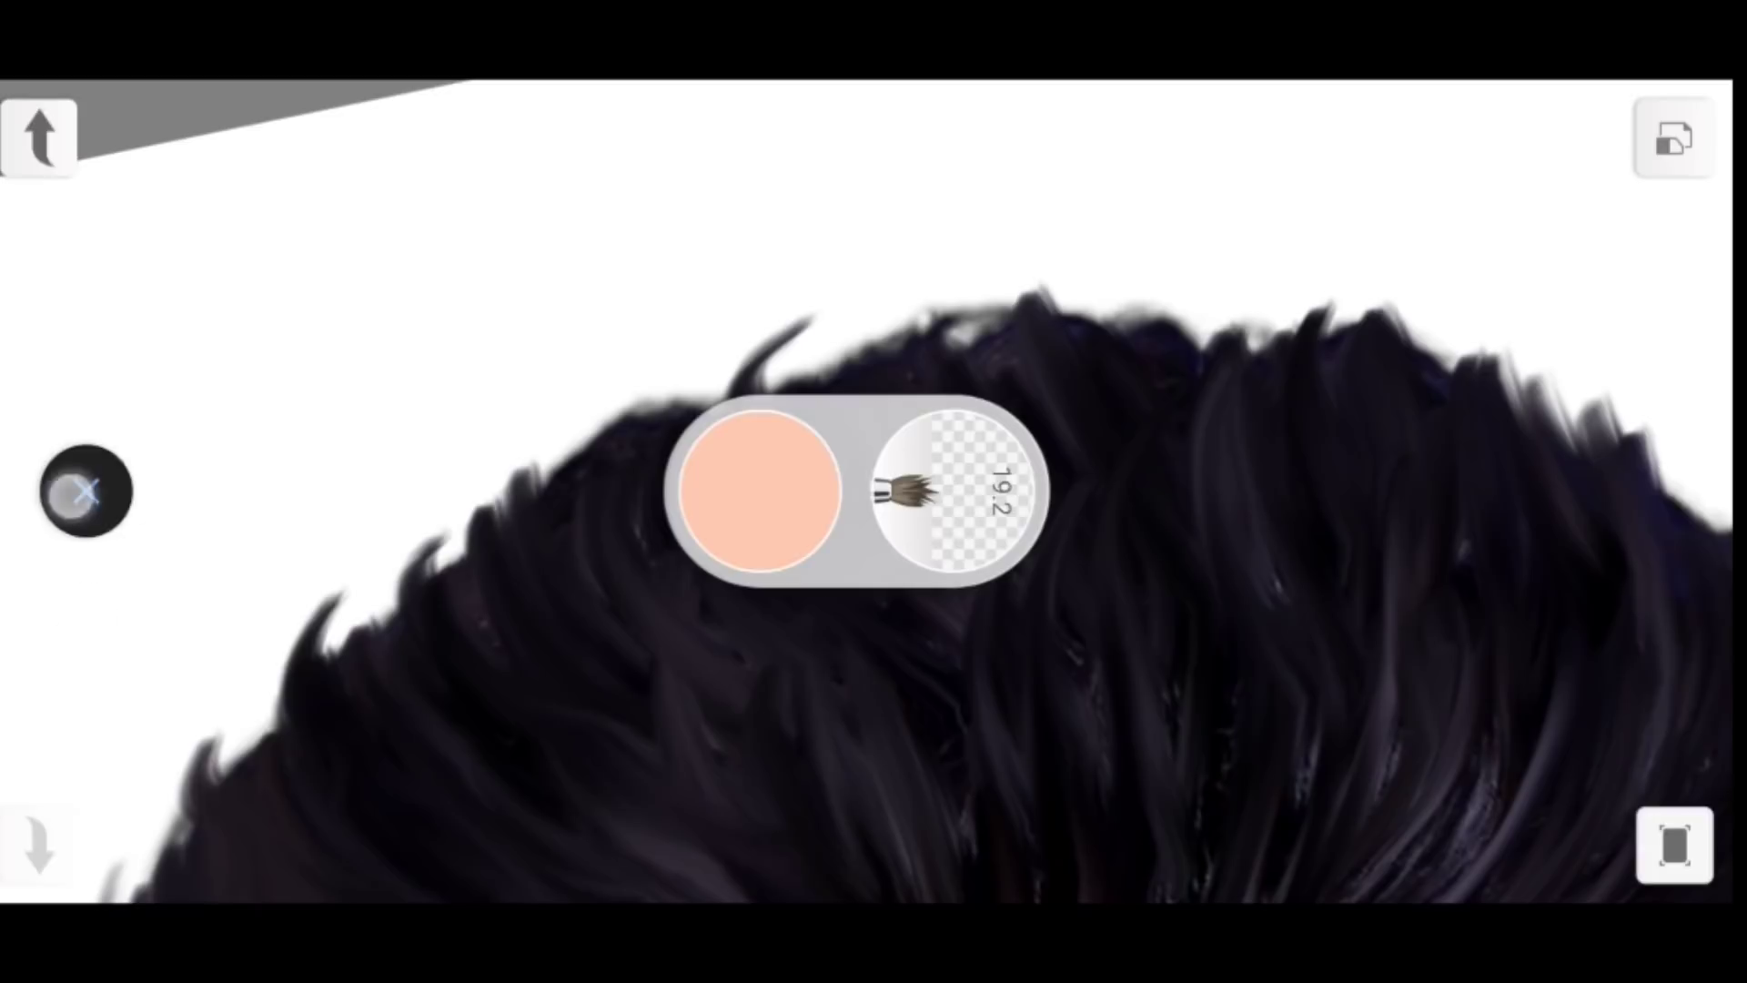
scroll(873, 491, up, 2)
scroll(873, 491, up, 1)
drag(593, 601, 655, 507)
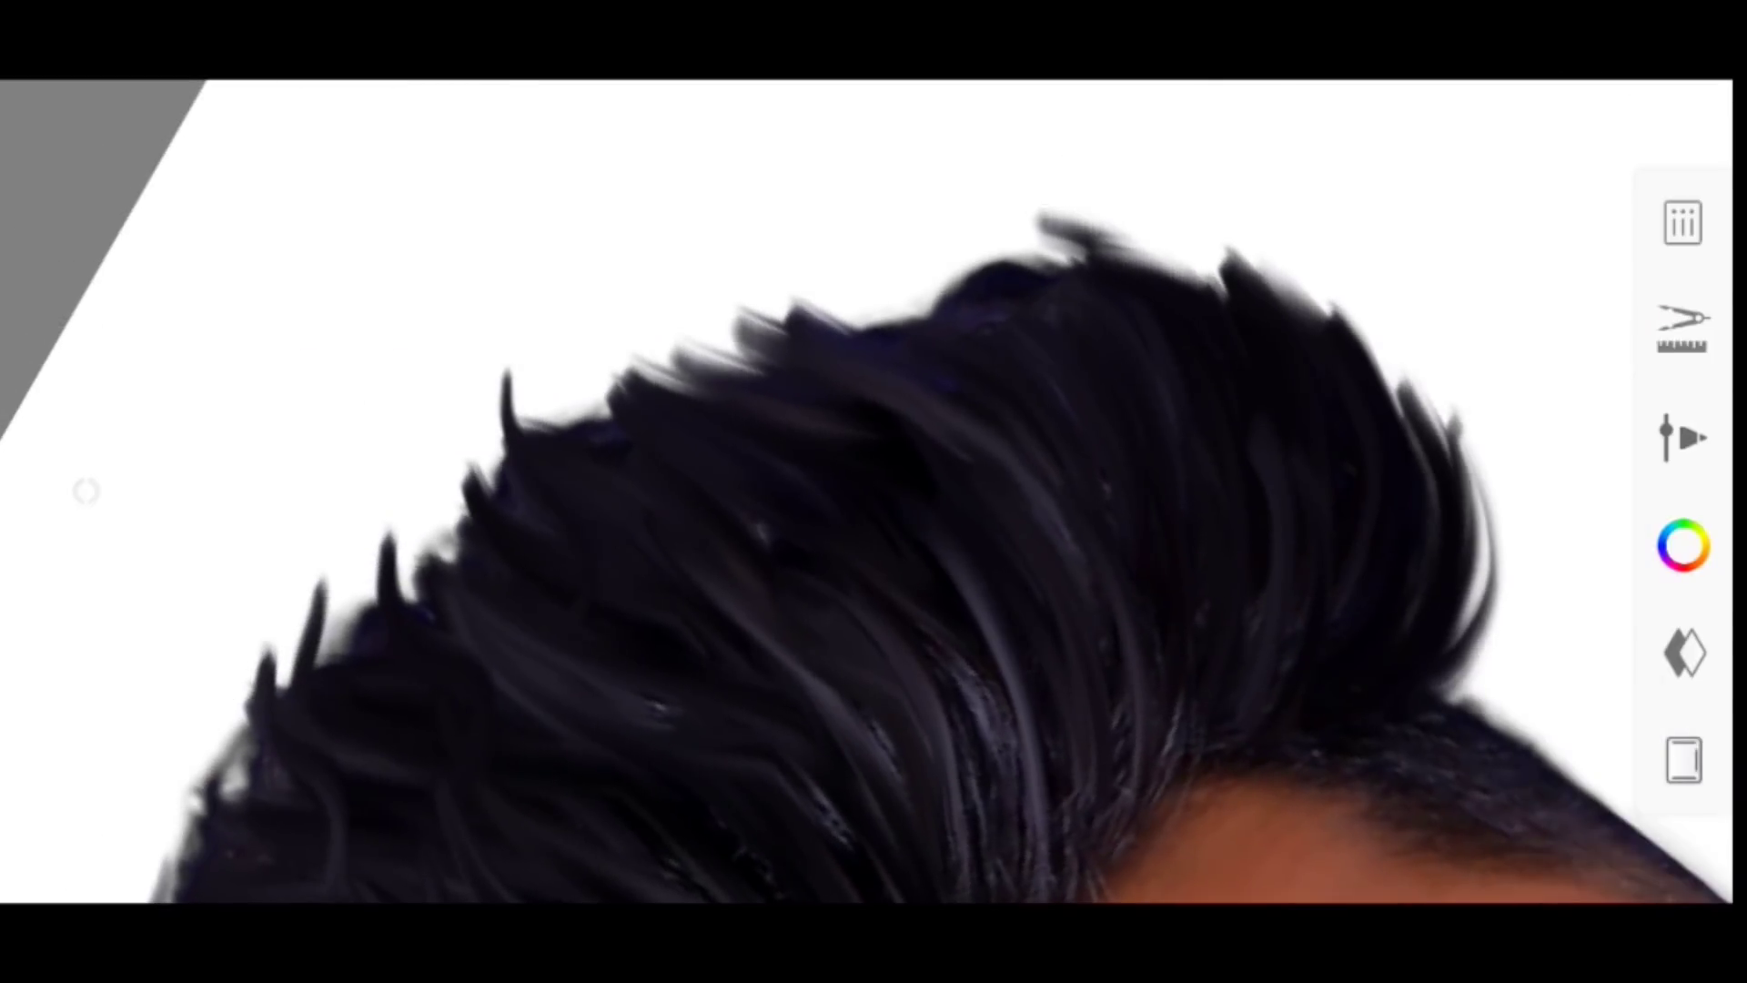
scroll(773, 617, up, 2)
mouse_move(773, 617)
mouse_down()
mouse_move(784, 242)
mouse_move(663, 542)
mouse_move(967, 790)
mouse_move(745, 394)
mouse_up()
scroll(745, 394, up, 2)
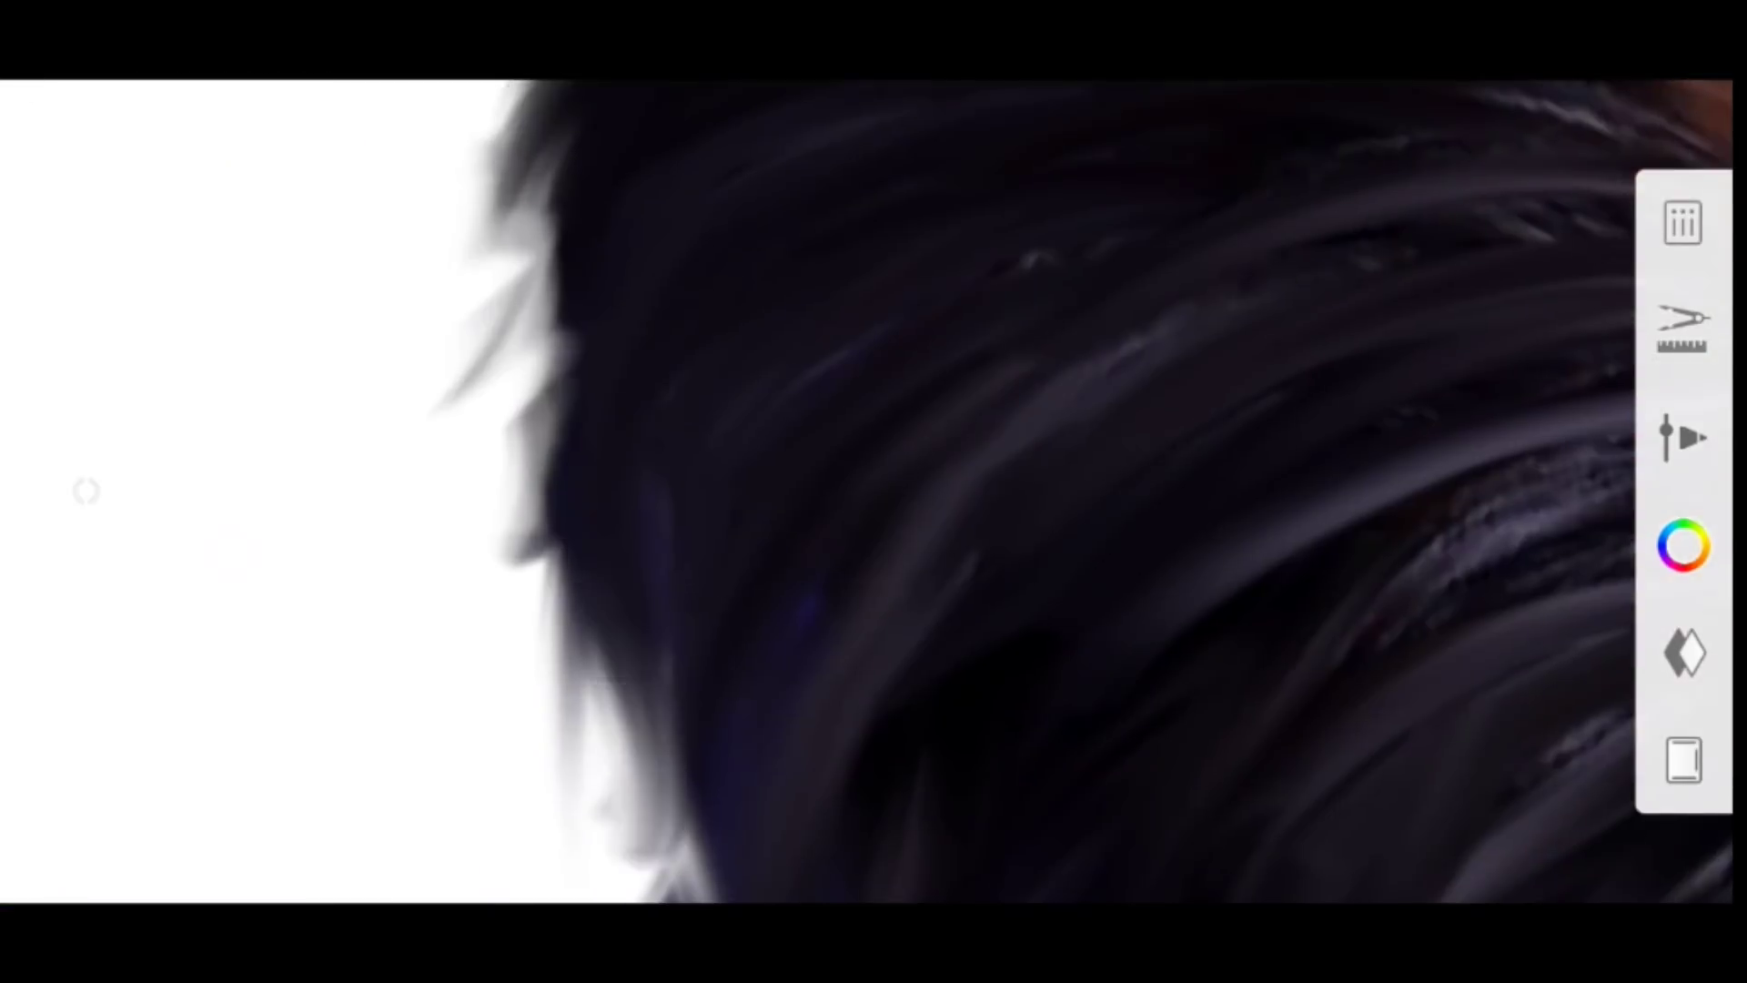
scroll(873, 491, down, 5)
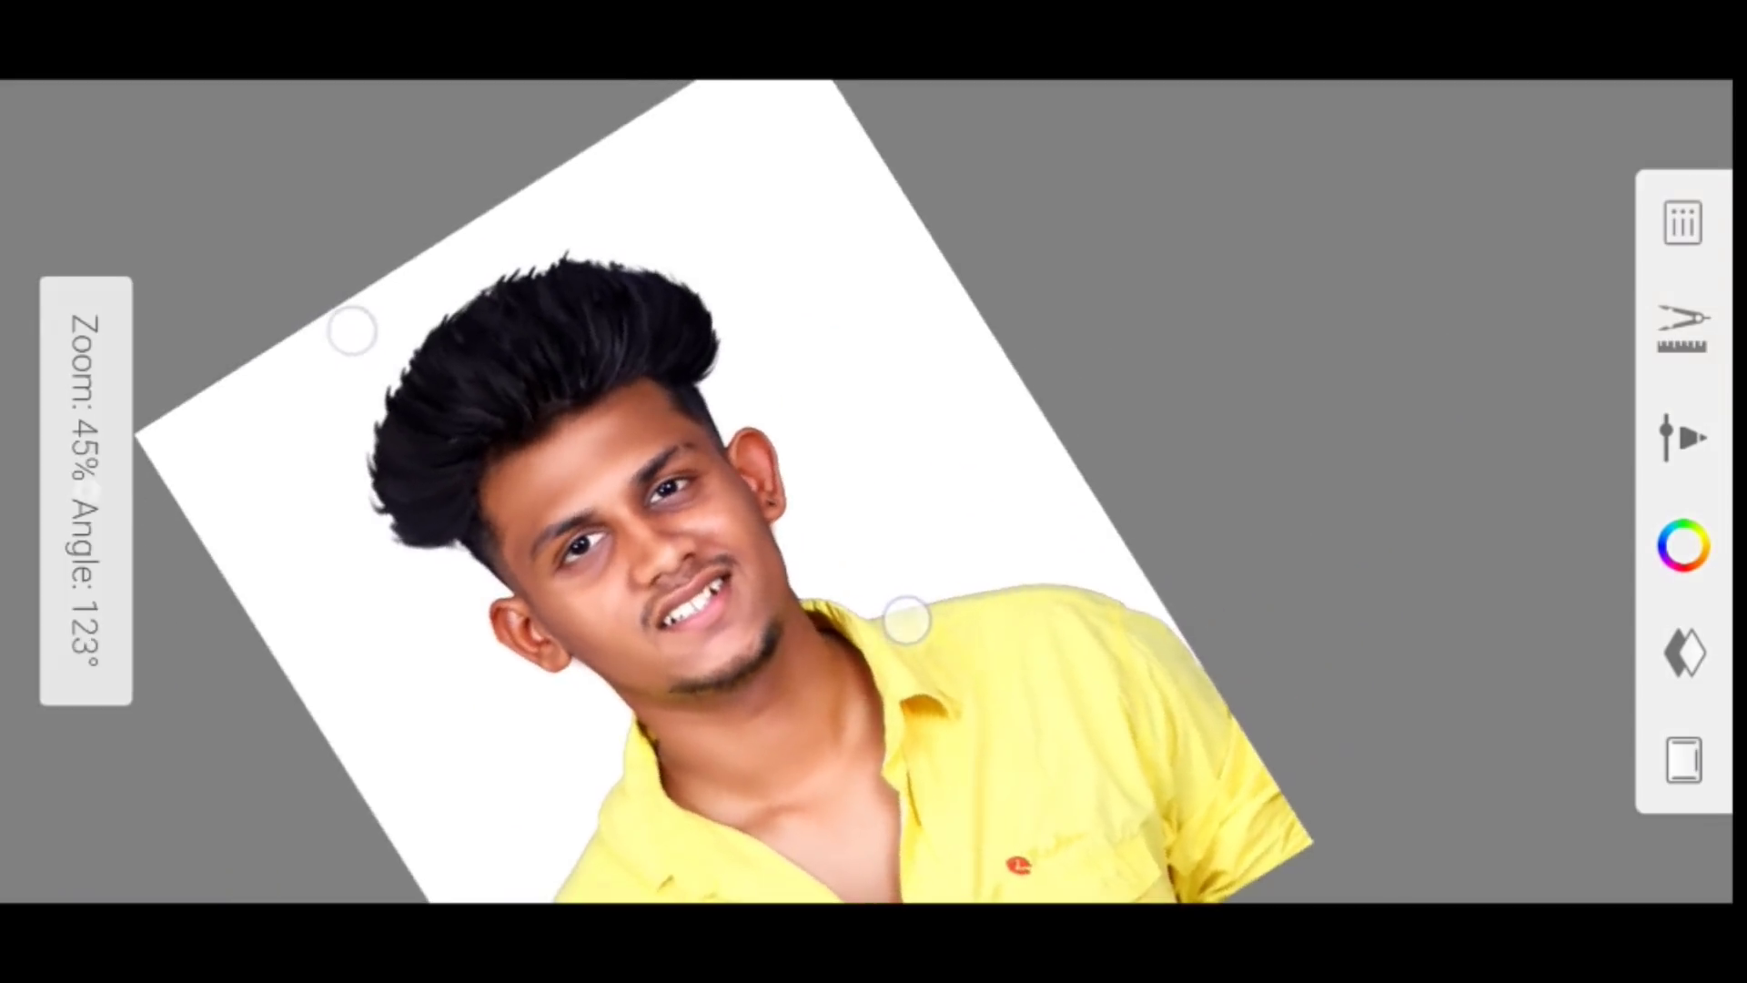
Shrink the brush size to 7.6
scroll(626, 473, up, 2)
scroll(714, 551, up, 3)
scroll(549, 471, up, 3)
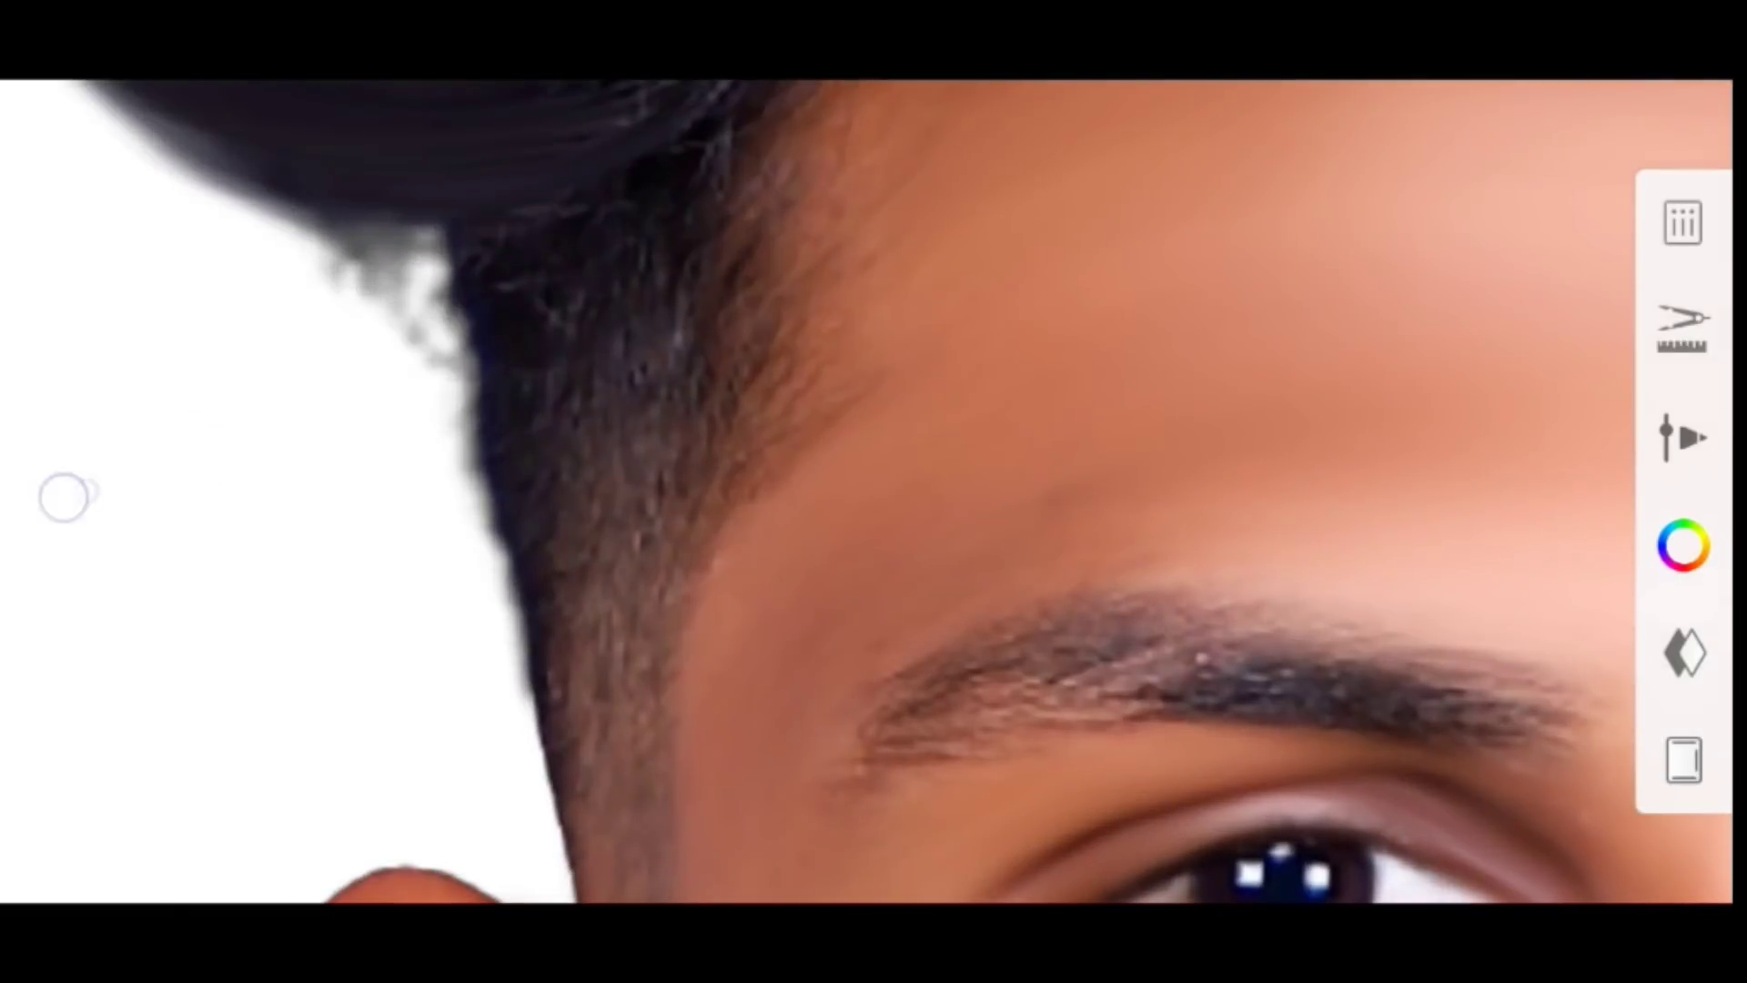
click(64, 497)
mouse_move(1135, 305)
mouse_down()
mouse_move(1074, 313)
mouse_move(1061, 374)
mouse_up()
Paint fine dark hair strands along the forehead hairline
scroll(575, 608, up, 1)
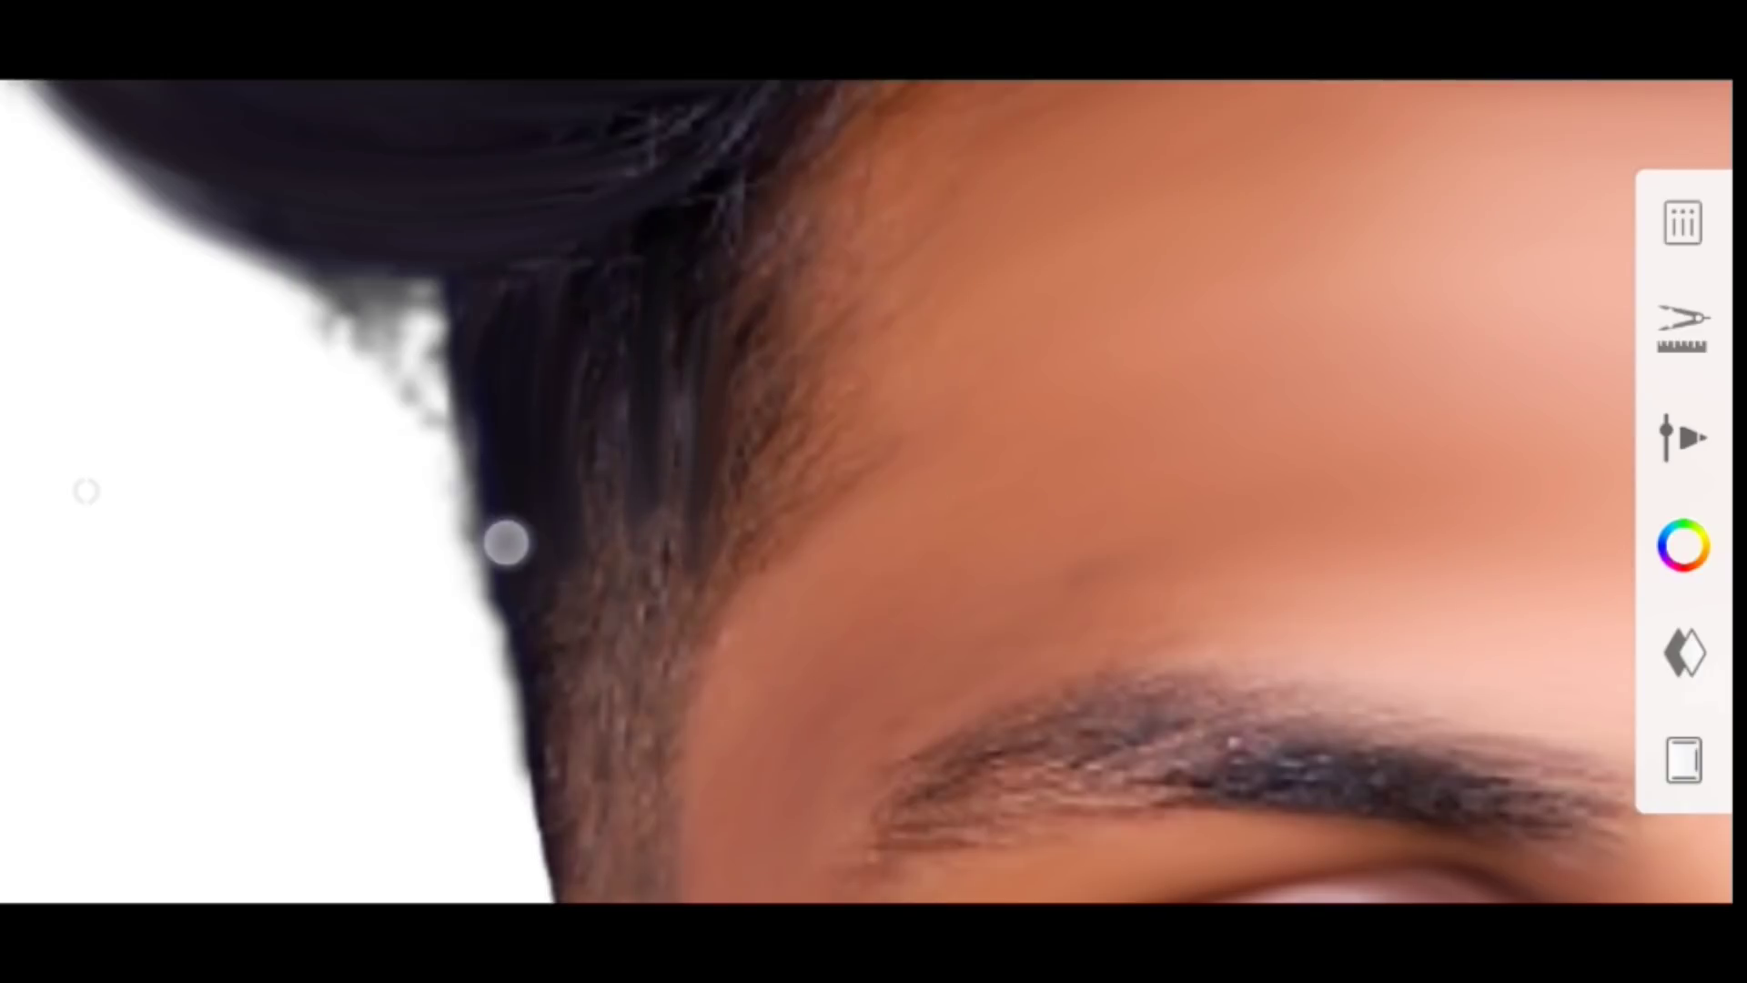
scroll(735, 352, down, 1)
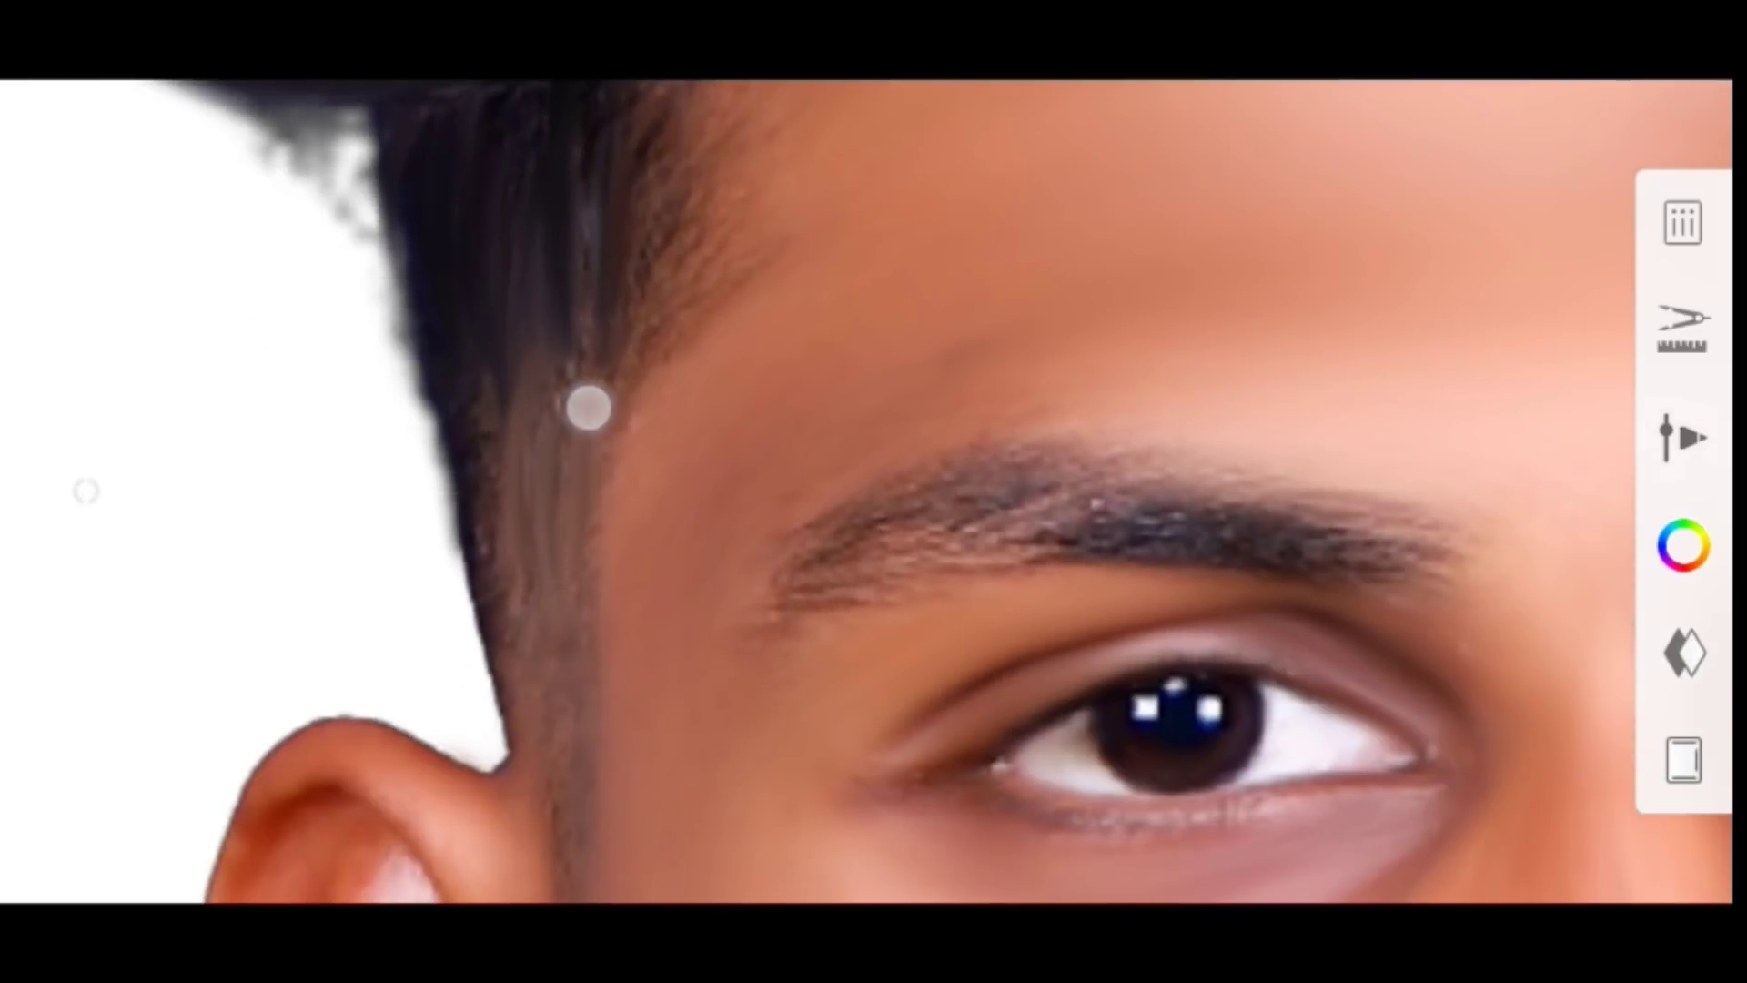
scroll(470, 537, up, 2)
mouse_move(655, 312)
mouse_down()
mouse_move(604, 585)
mouse_move(581, 500)
mouse_move(628, 578)
mouse_up()
scroll(628, 576, down, 2)
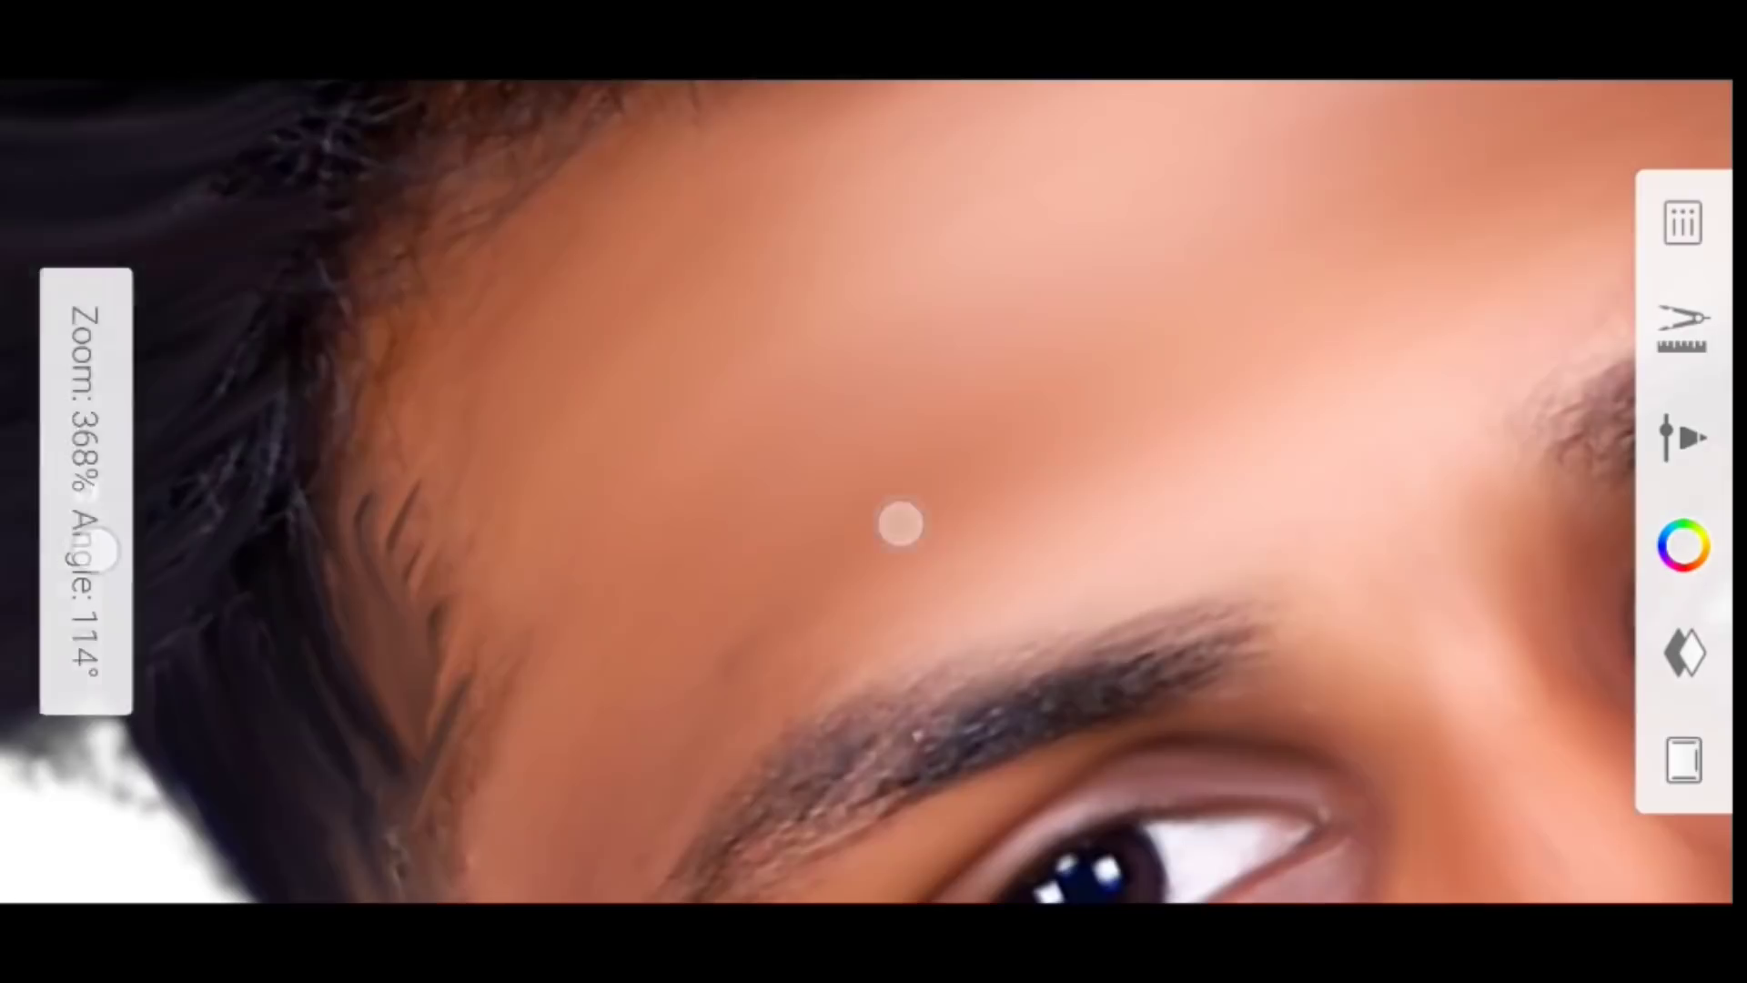
scroll(495, 466, down, 2)
scroll(495, 467, up, 2)
scroll(152, 410, down, 2)
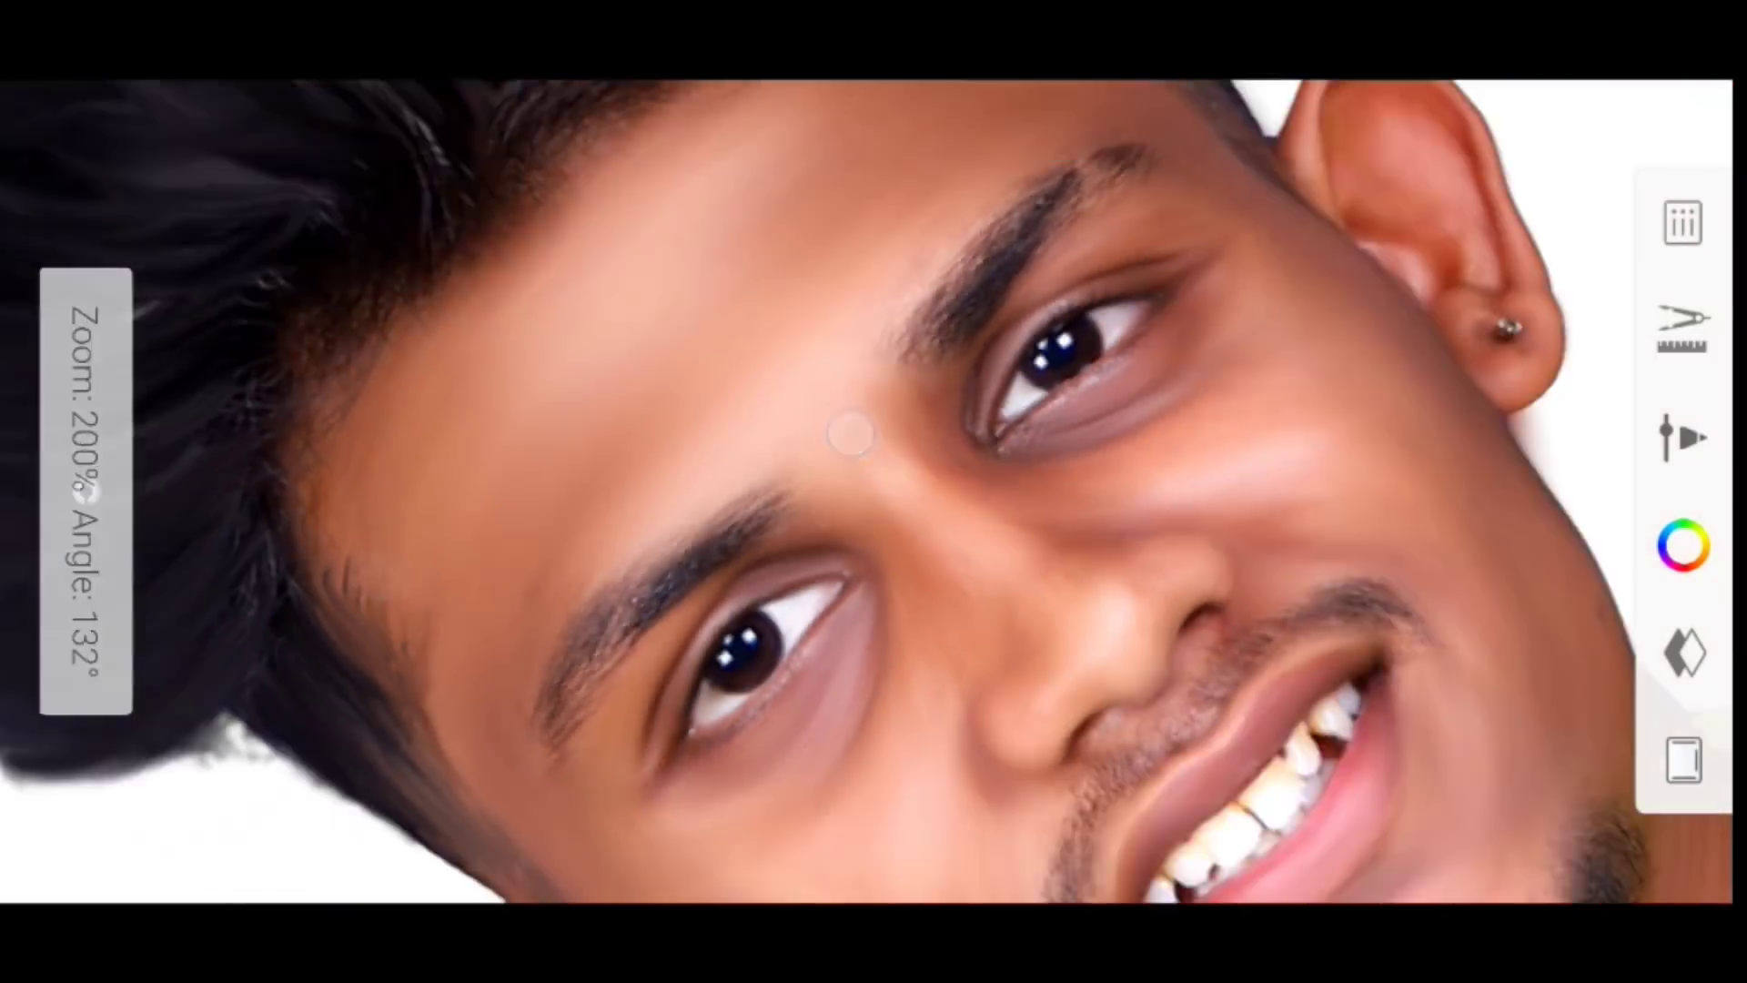
scroll(858, 430, up, 3)
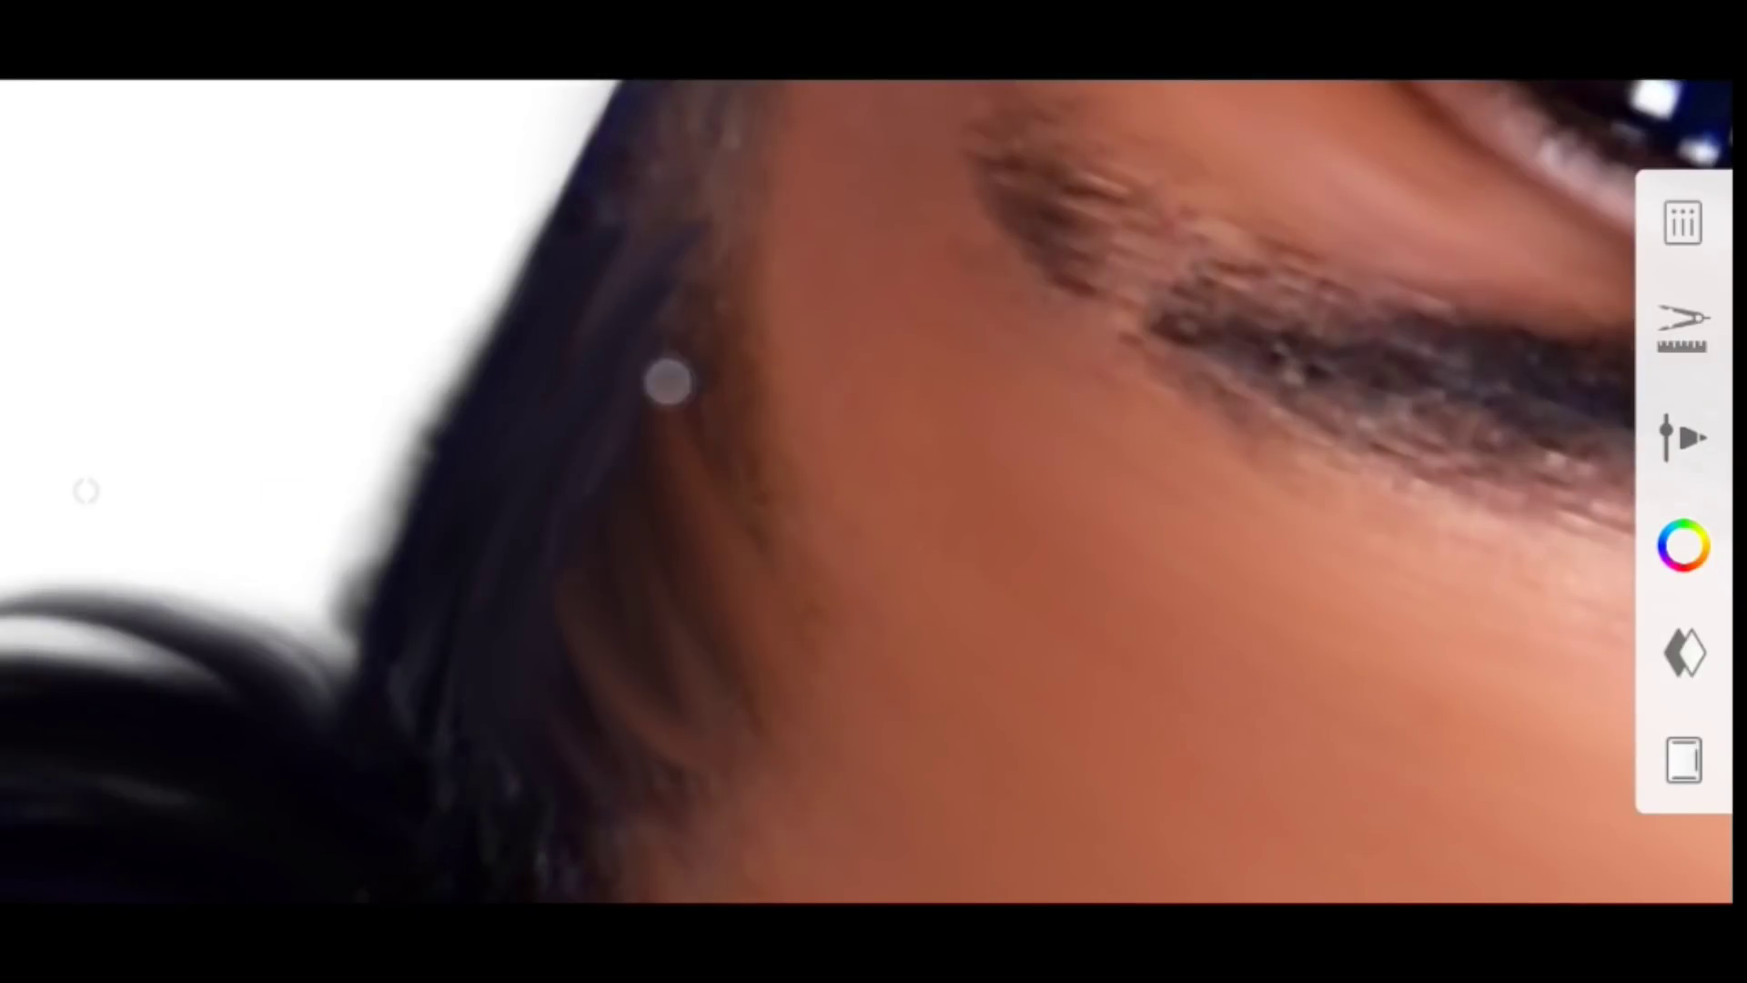
scroll(667, 378, down, 1)
scroll(758, 425, down, 1)
scroll(749, 242, down, 3)
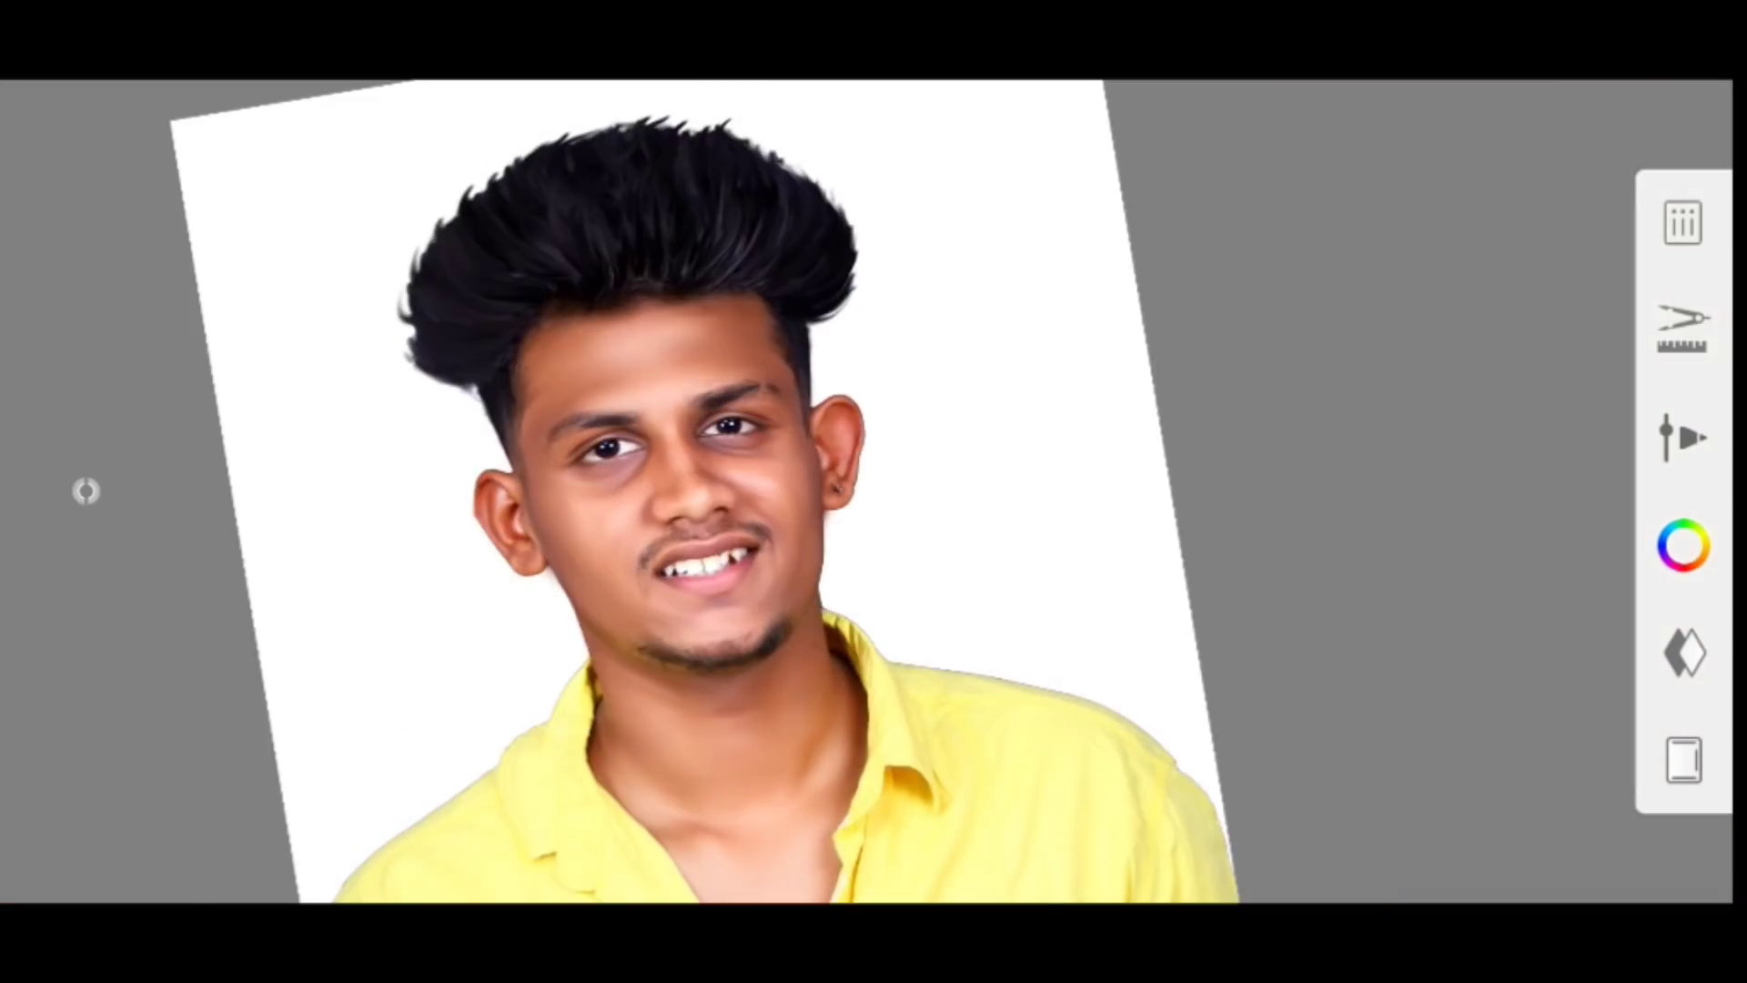
Set the brush size to about 6.1
scroll(819, 442, up, 1)
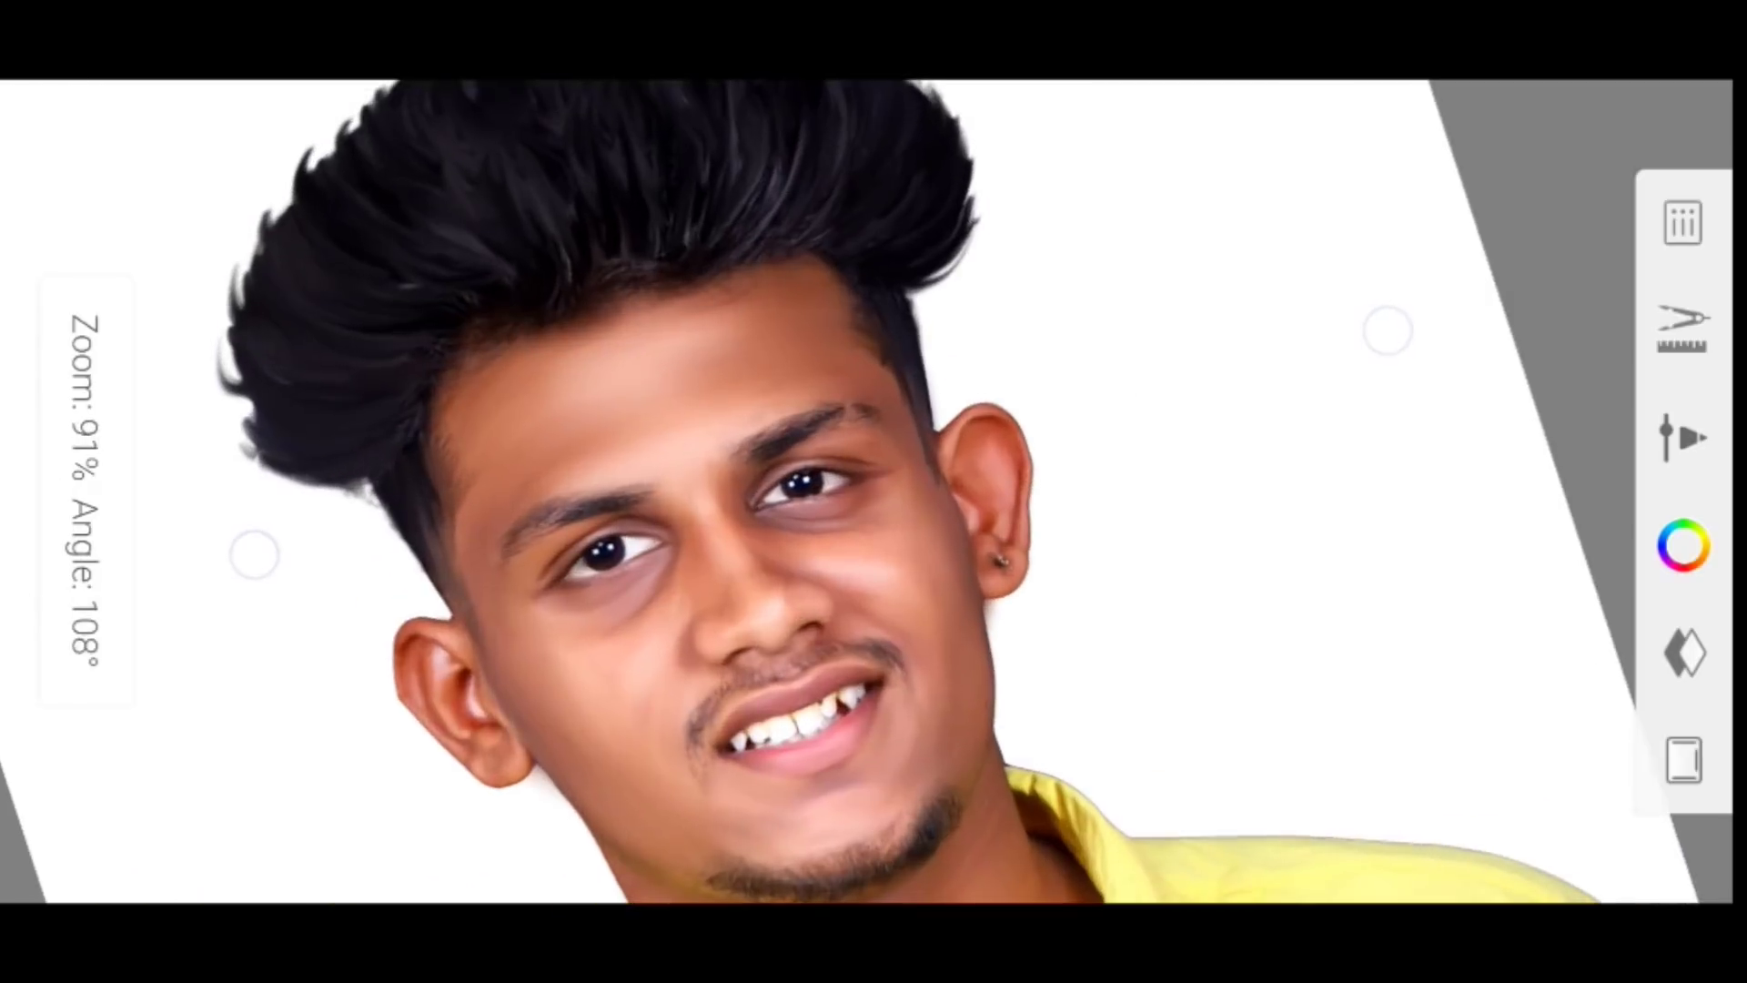
scroll(634, 511, up, 2)
scroll(546, 473, up, 2)
click(86, 492)
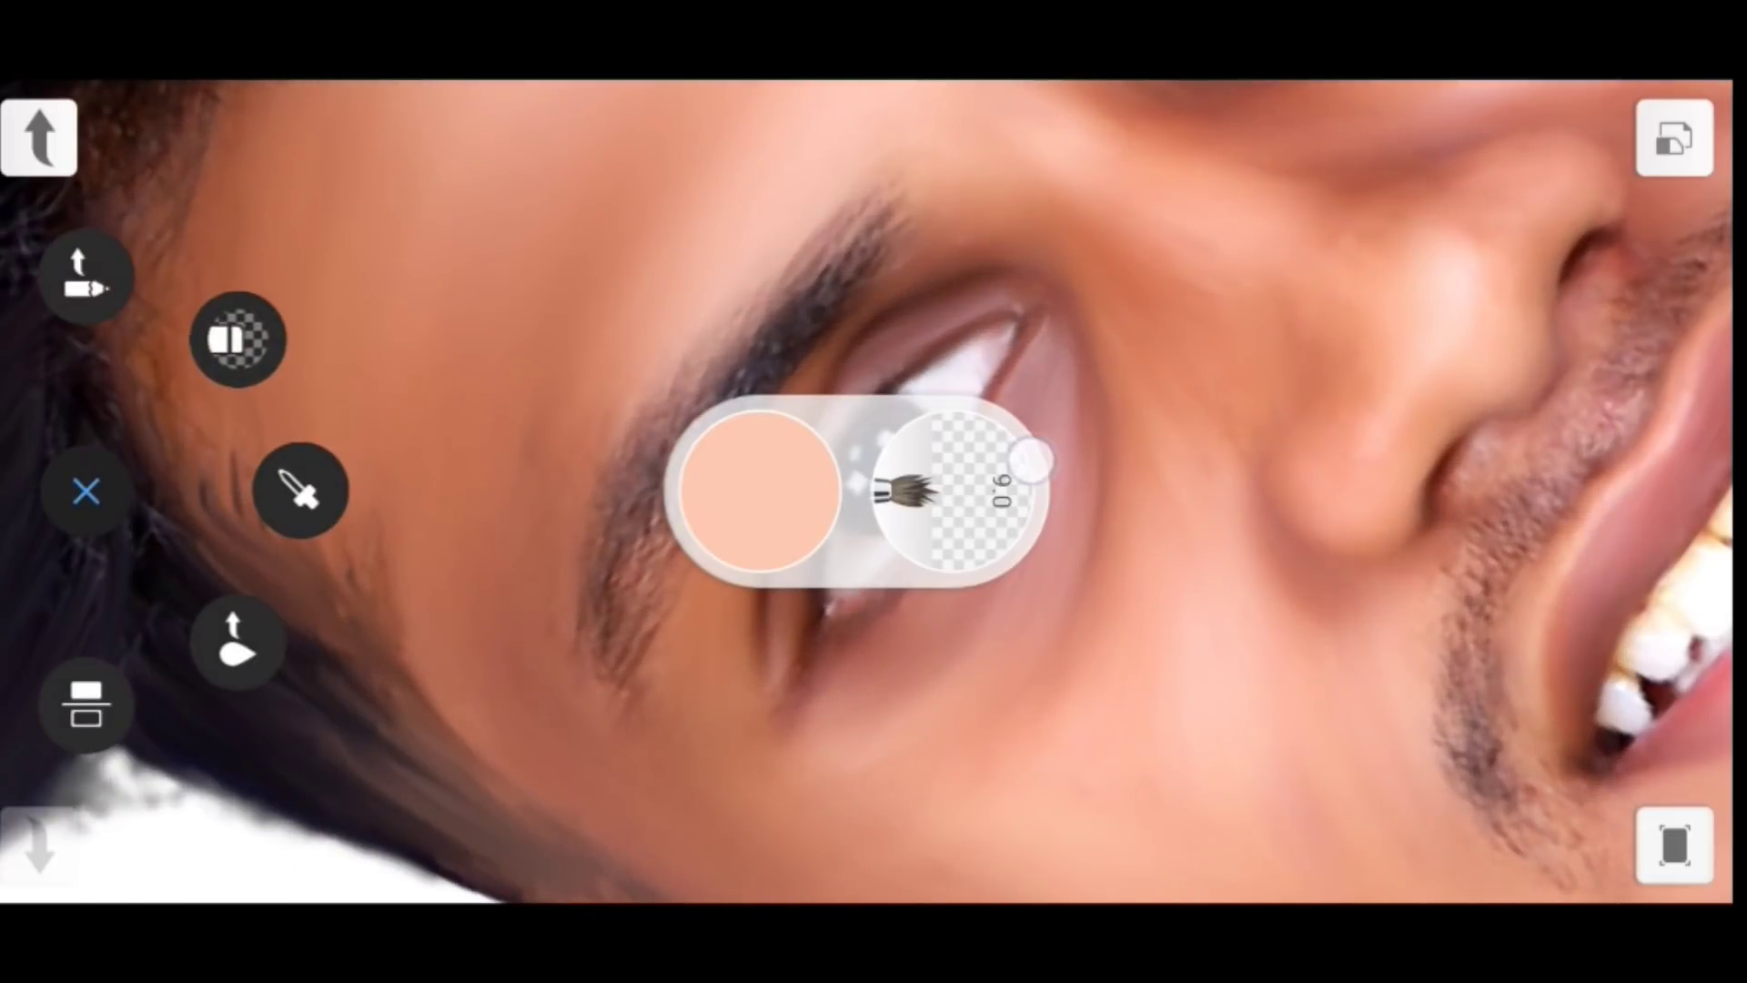
click(959, 491)
drag(959, 491, 971, 491)
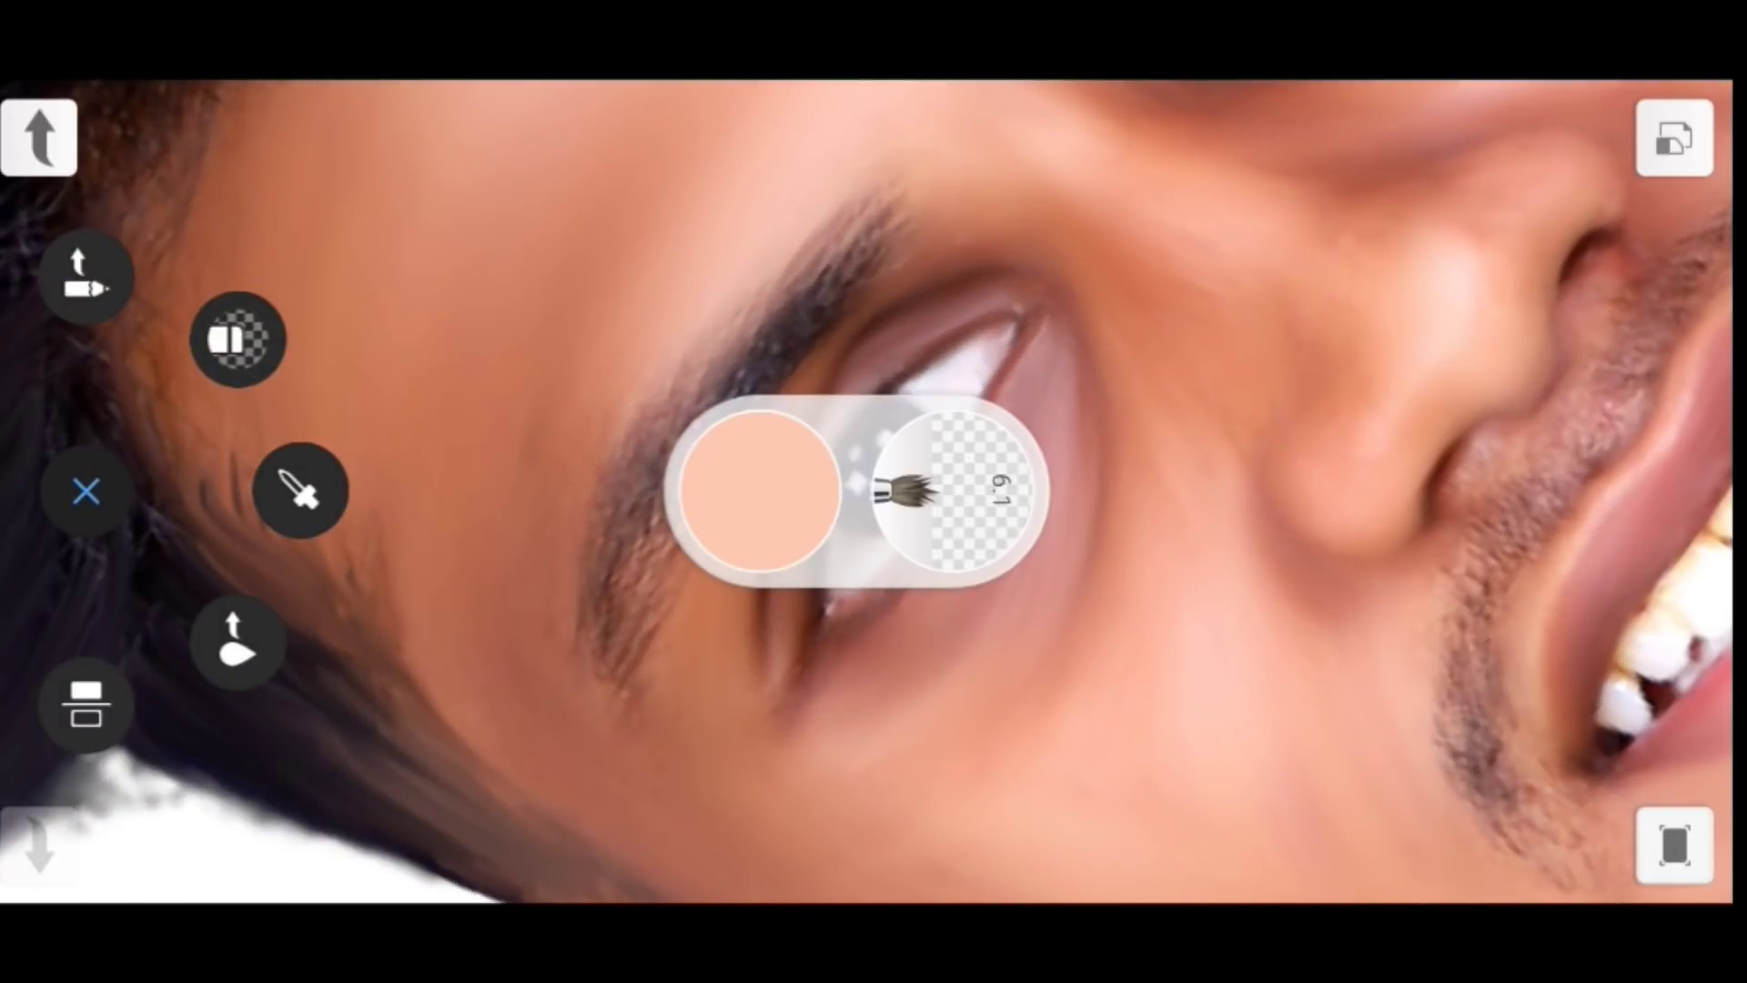
Paint curved dark hair strokes fanning across the eyebrow
scroll(664, 514, up, 5)
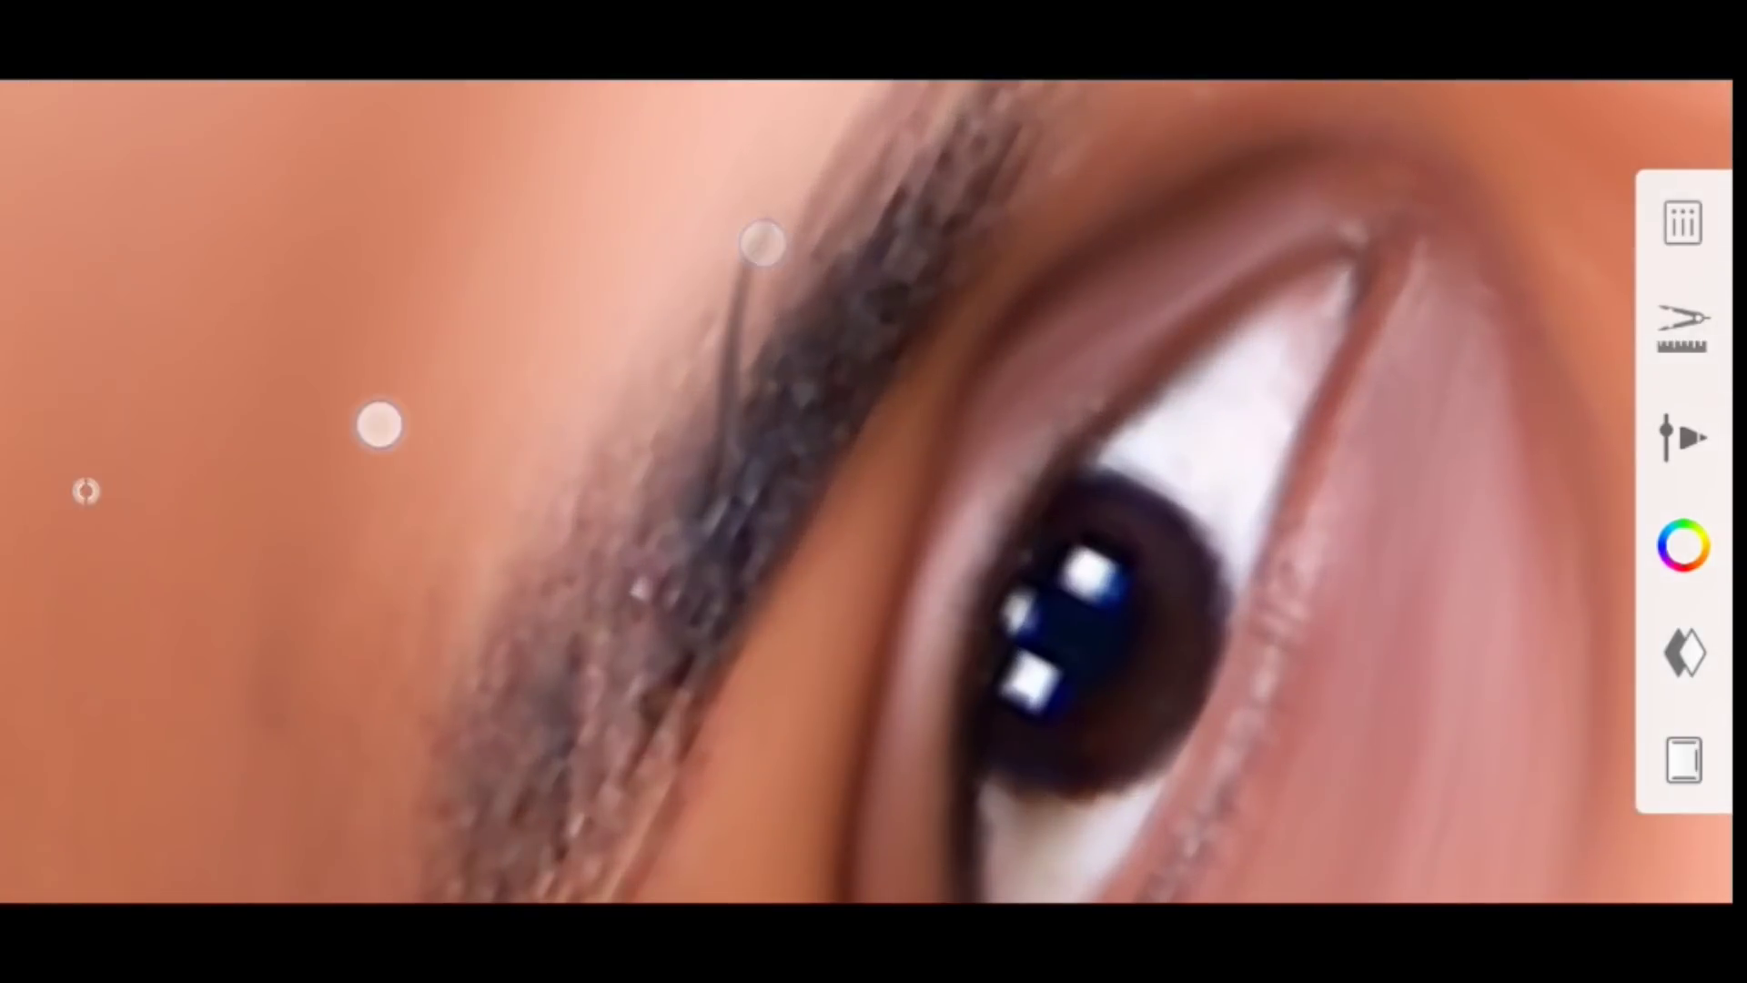
scroll(569, 332, up, 2)
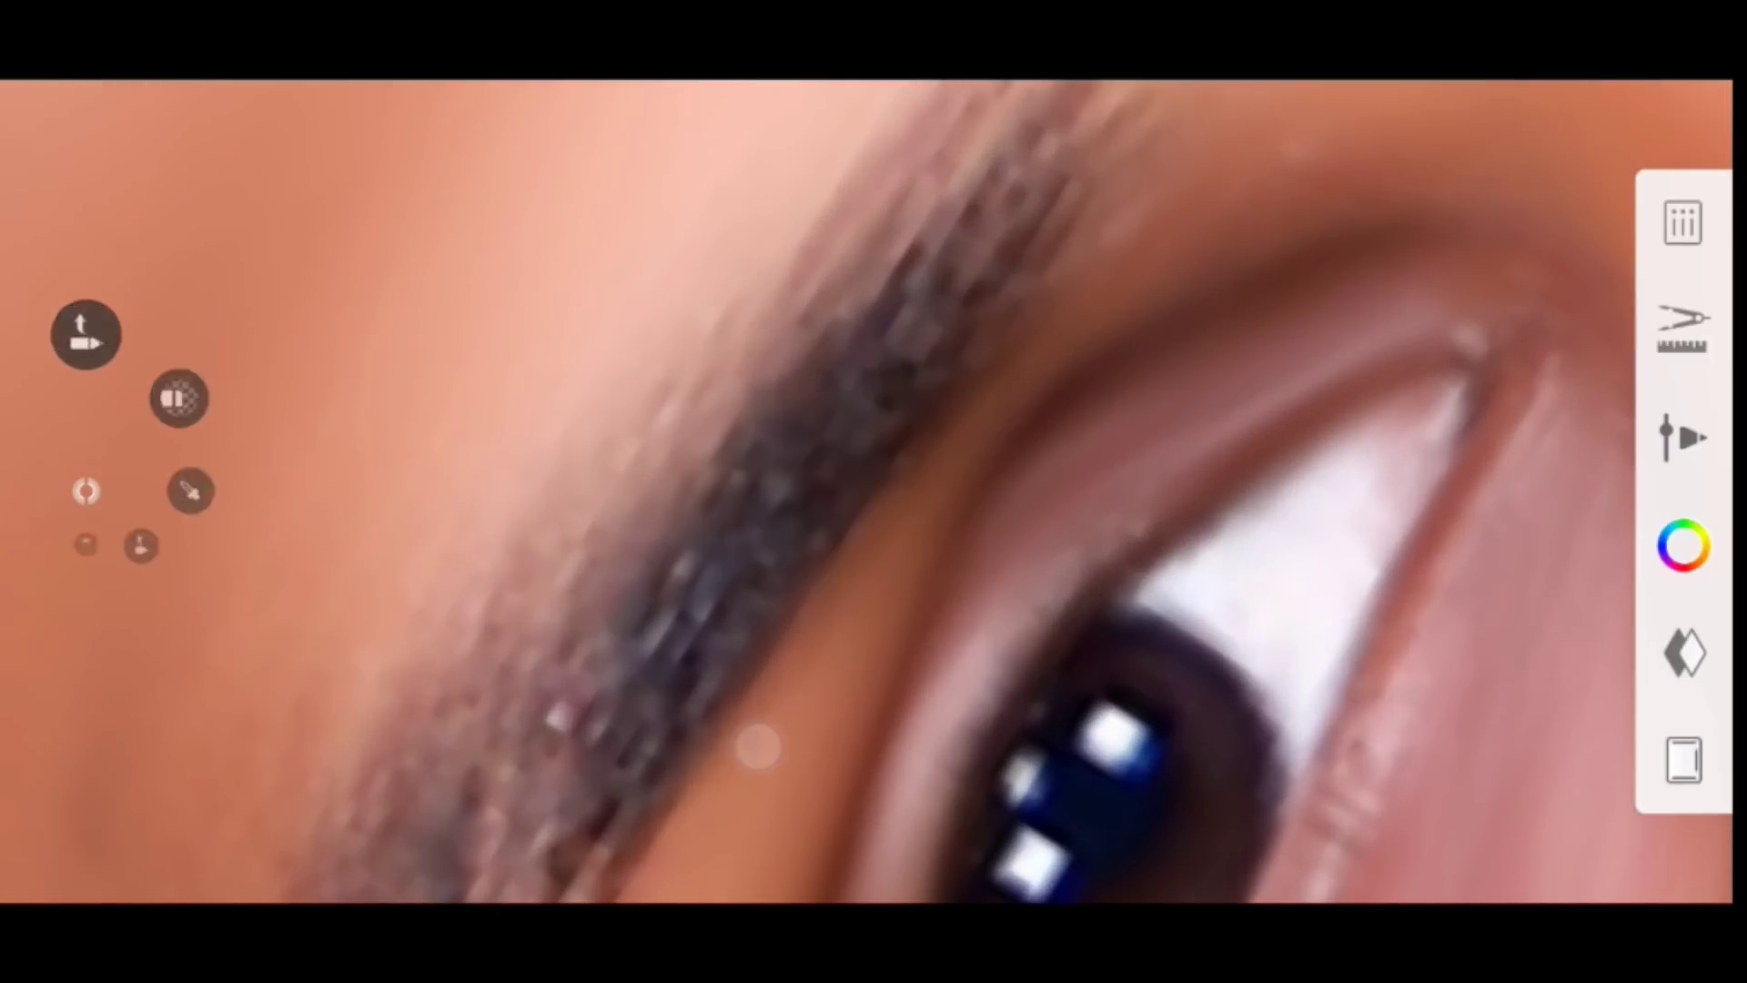
scroll(642, 550, up, 2)
drag(641, 550, 799, 387)
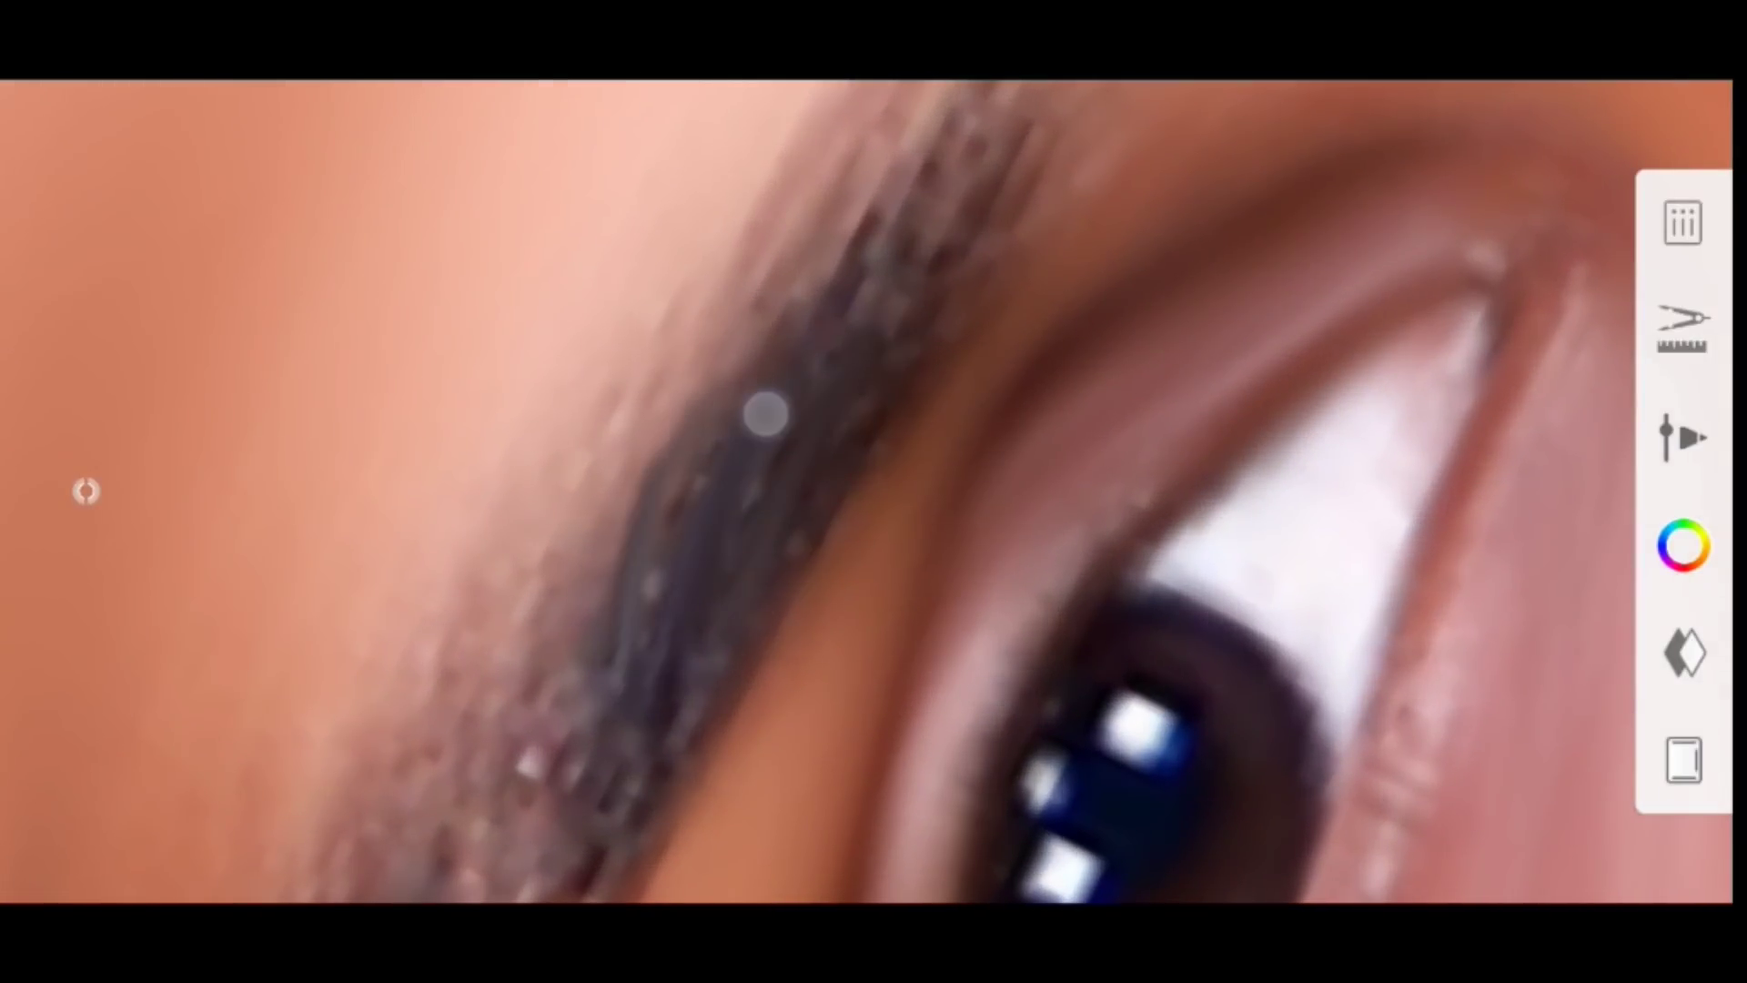
scroll(523, 542, down, 3)
scroll(564, 546, up, 3)
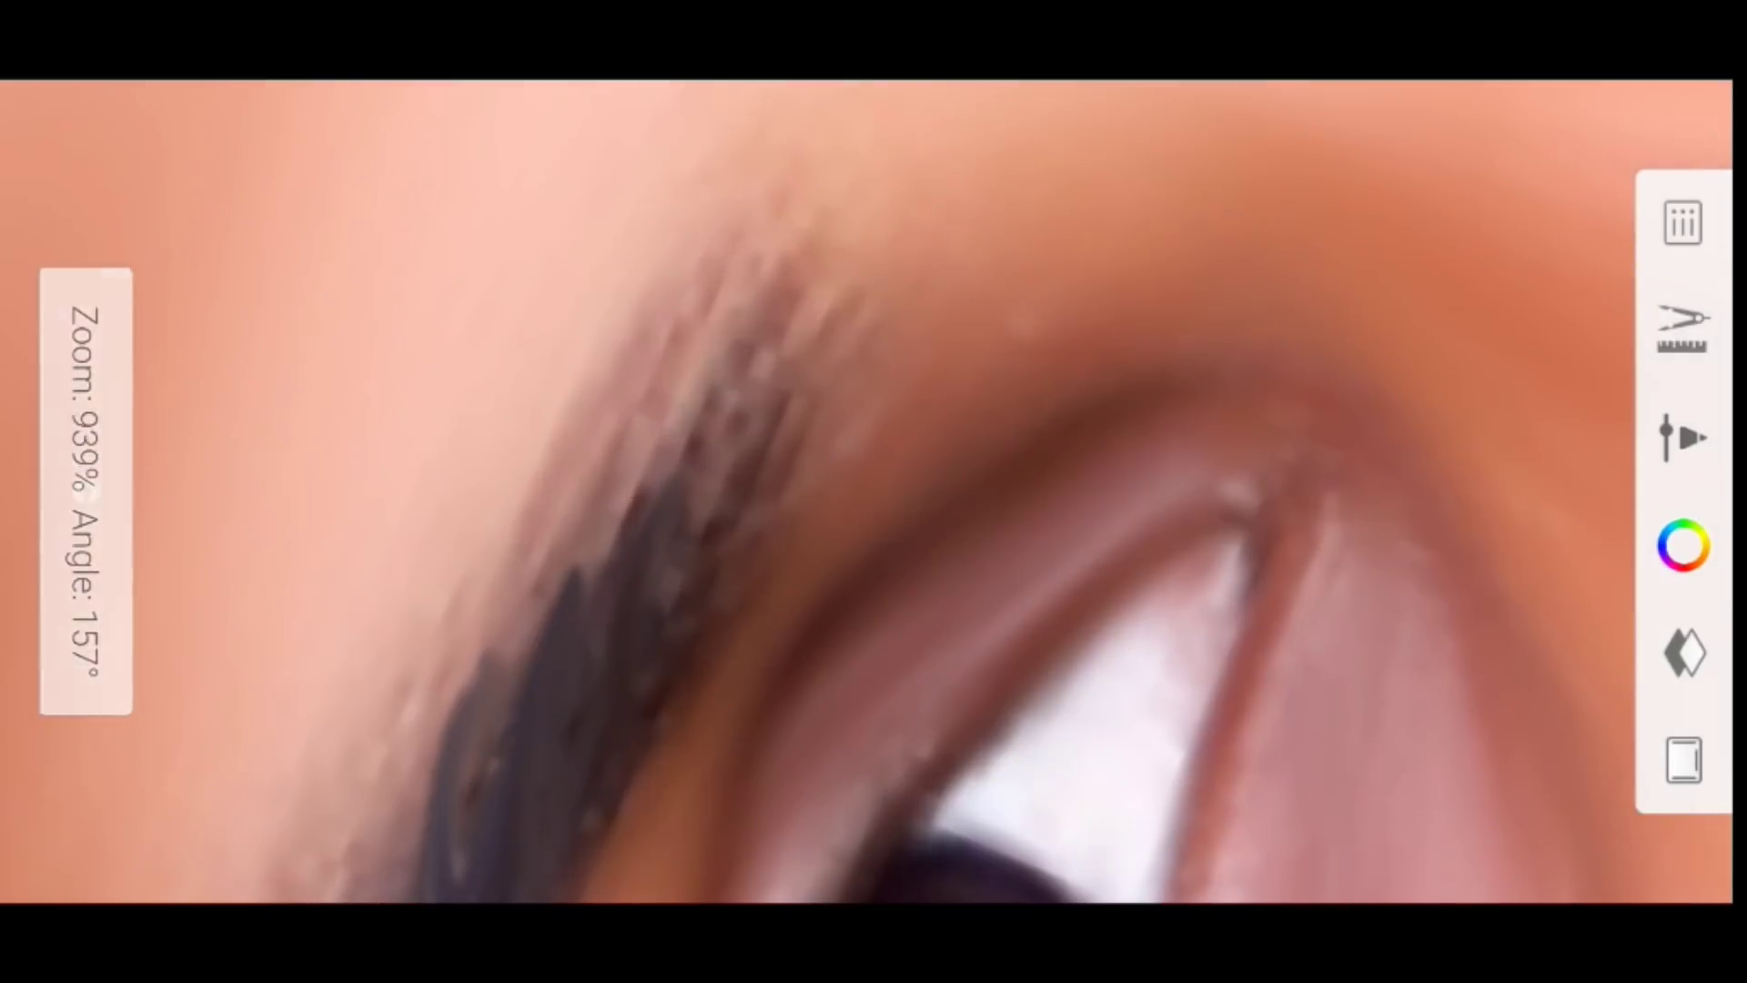
scroll(600, 555, up, 3)
drag(719, 627, 638, 326)
drag(692, 546, 741, 276)
drag(728, 509, 774, 259)
mouse_move(792, 510)
mouse_down()
mouse_move(799, 304)
mouse_move(855, 250)
mouse_up()
drag(864, 454, 918, 296)
Add curved strokes on the eyebrow's left side, then undo the last stroke
drag(605, 575, 558, 367)
drag(525, 670, 546, 401)
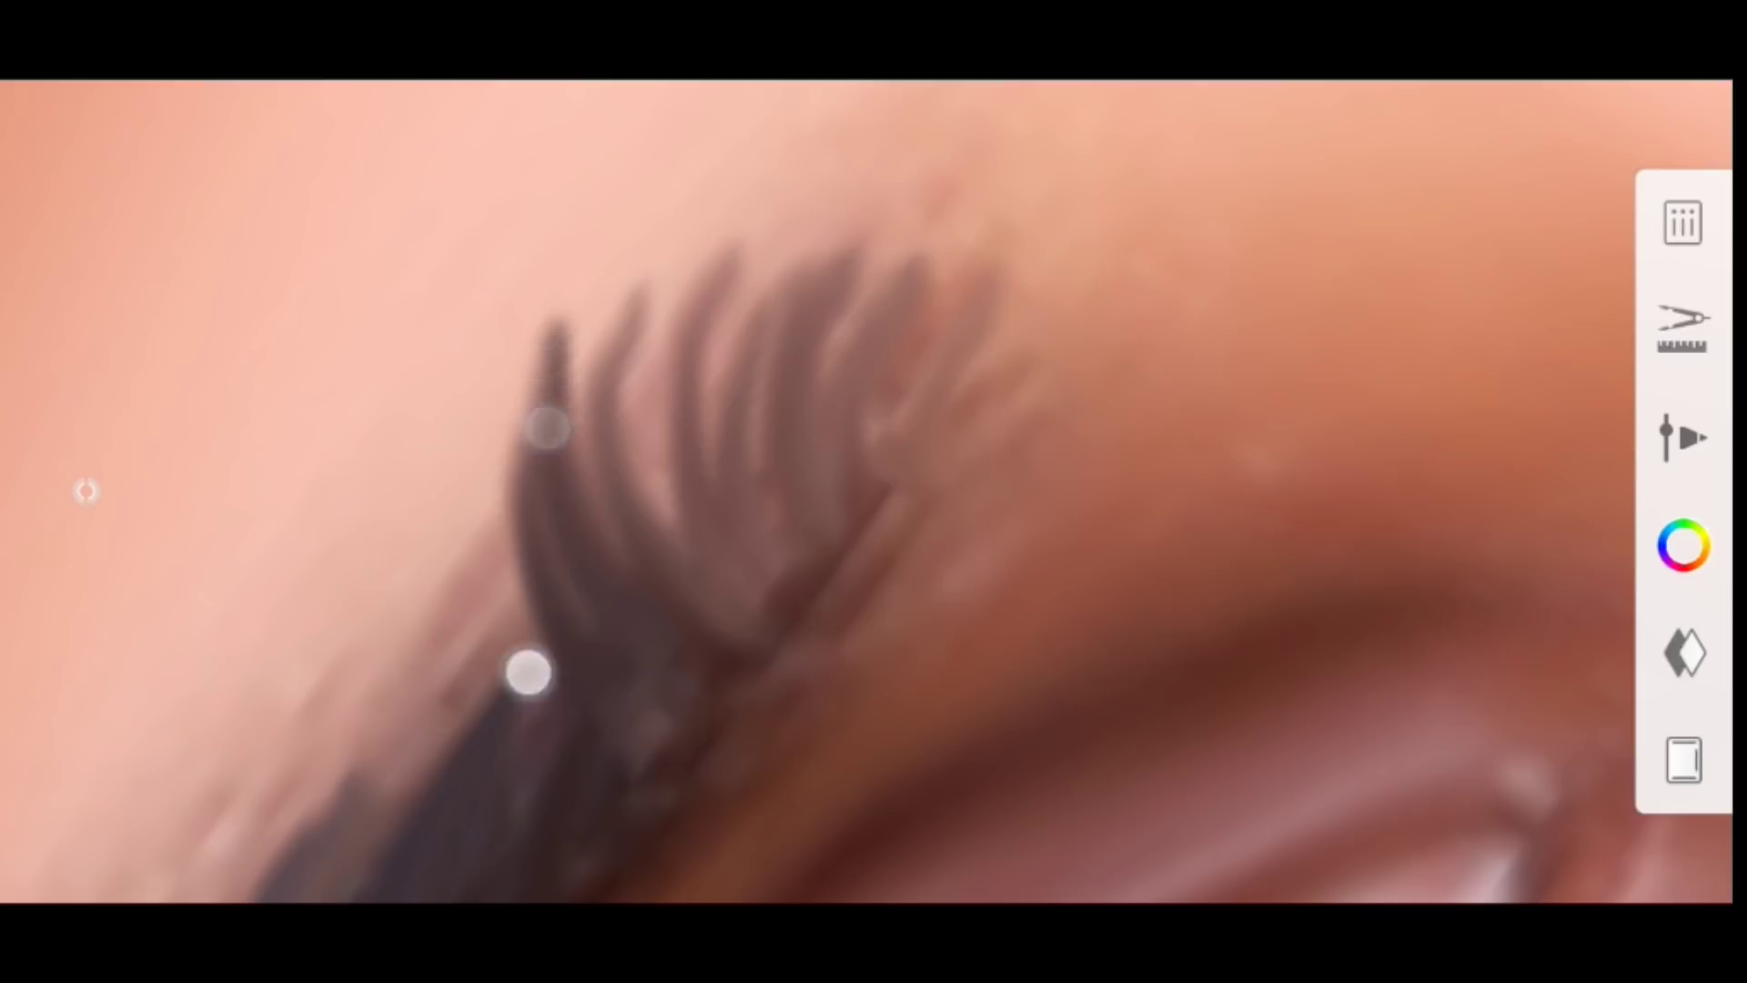
drag(542, 733, 491, 363)
drag(510, 692, 427, 482)
scroll(559, 501, down, 5)
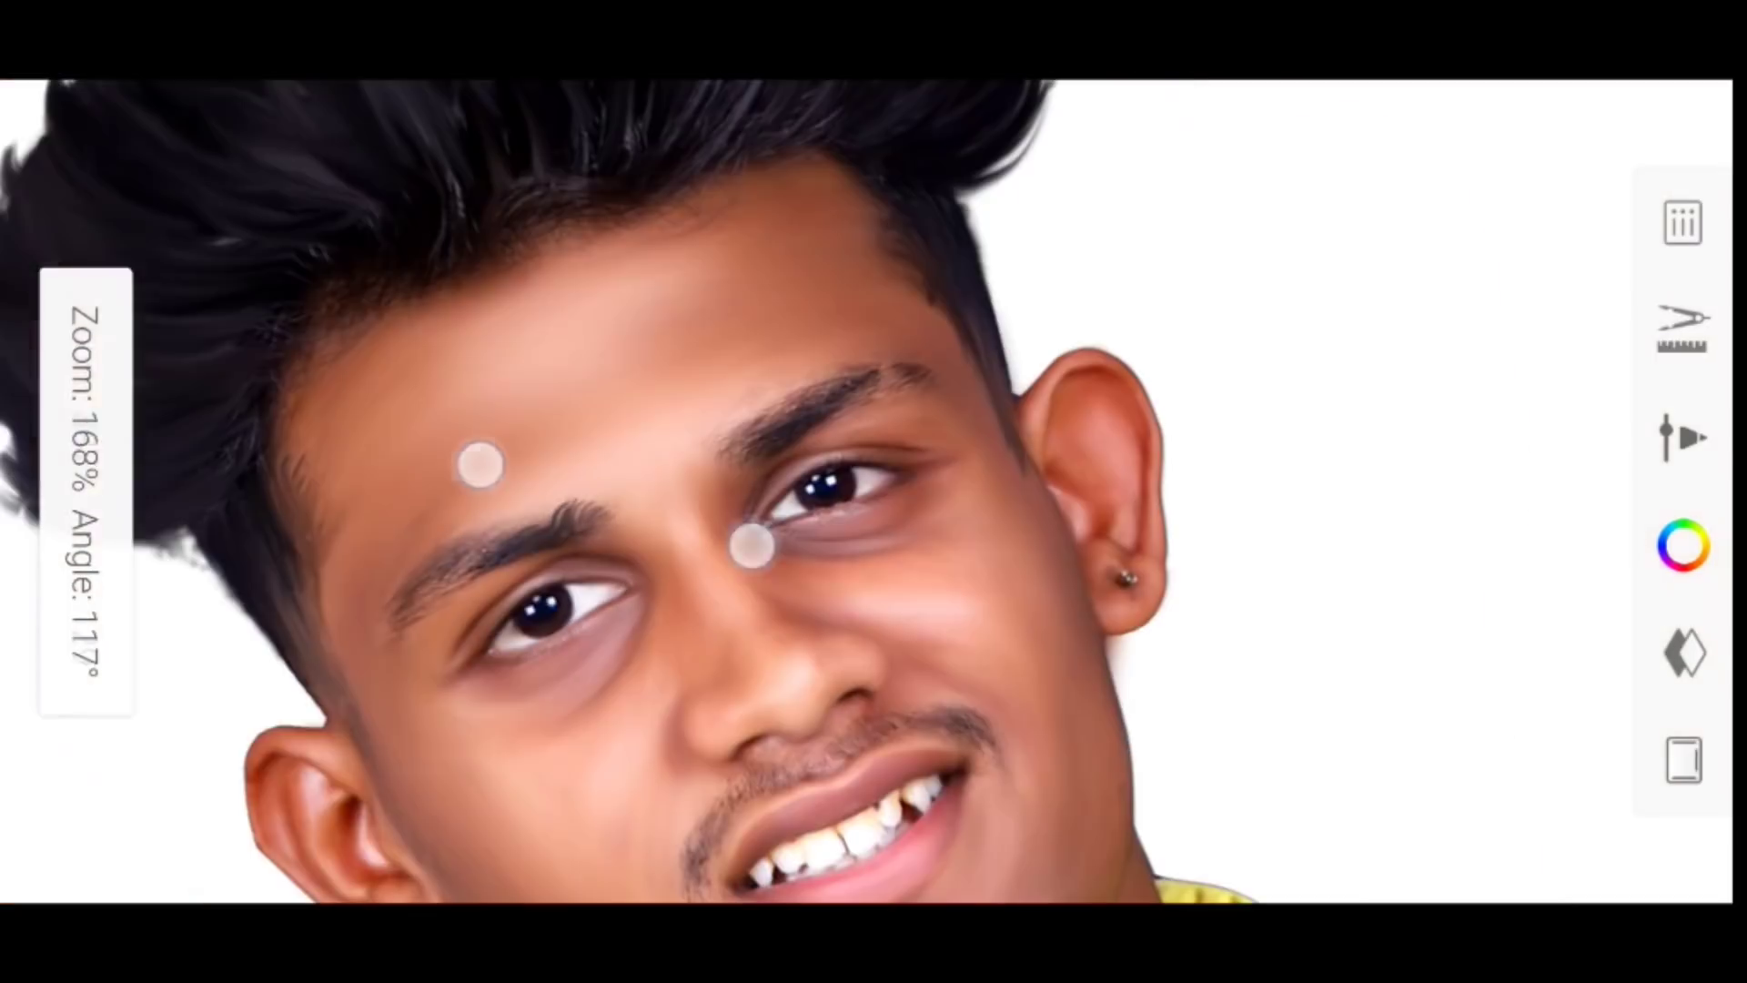
click(86, 492)
click(43, 145)
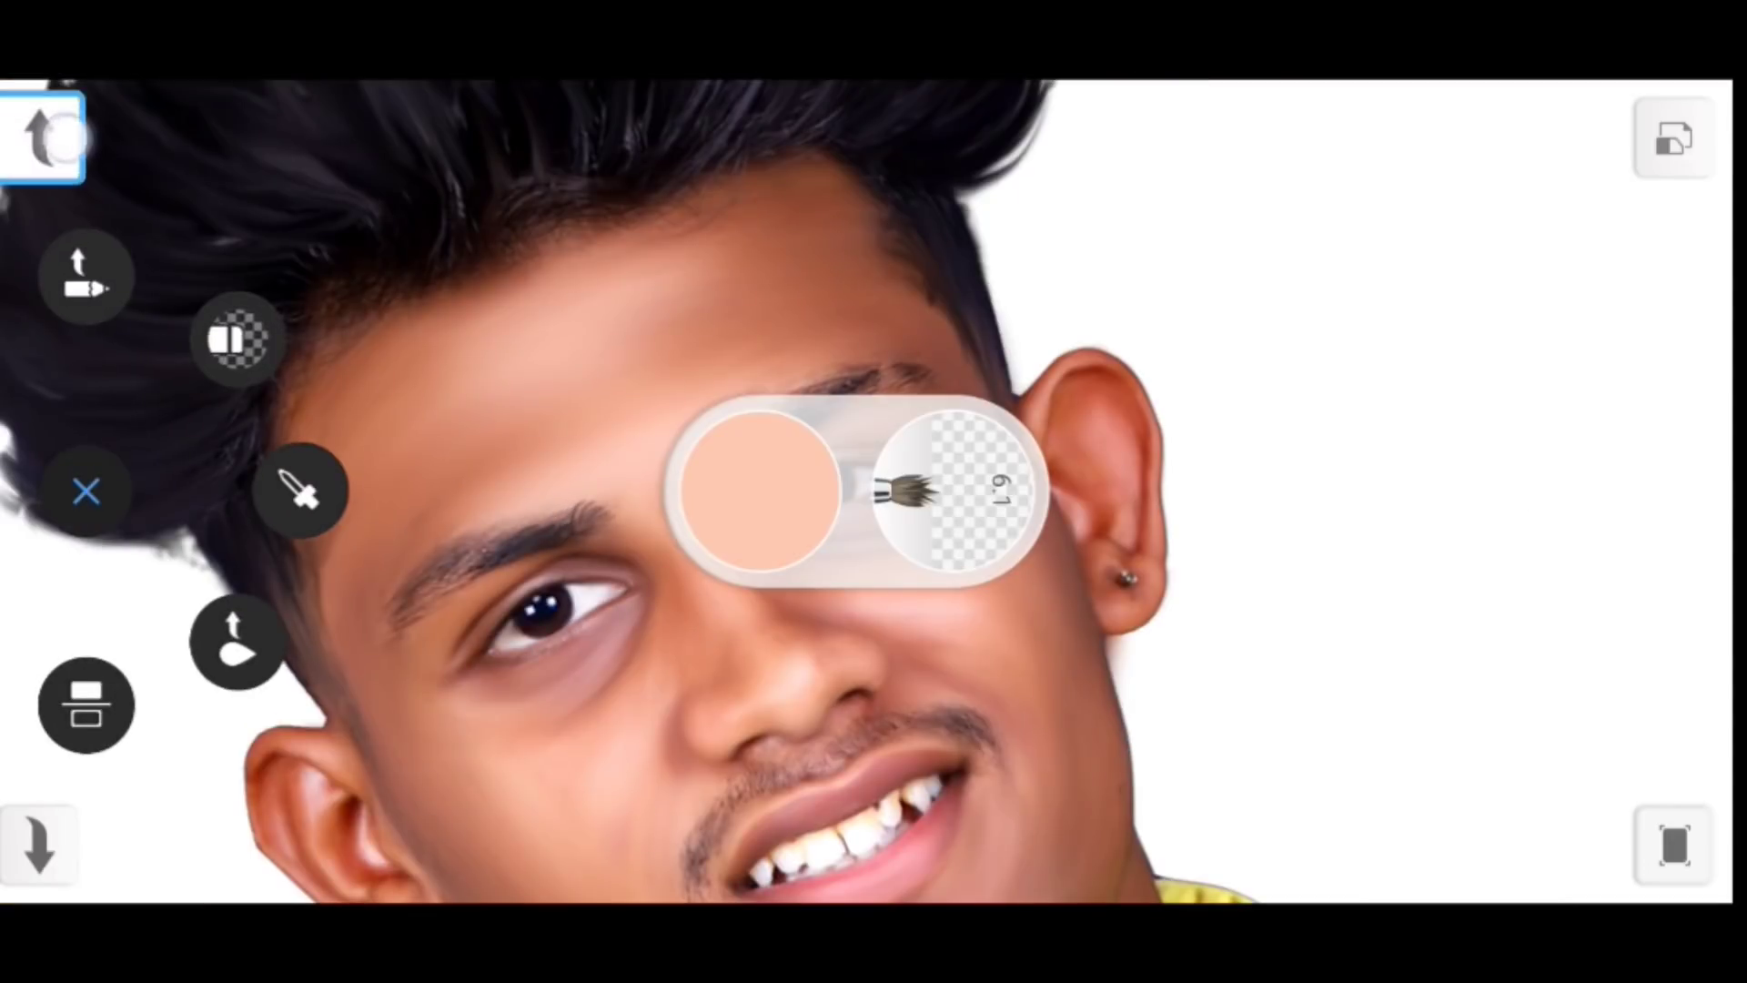
Shrink the brush to size 4.4 and paint thin dark hair strokes on the eyebrow
drag(955, 491, 1080, 370)
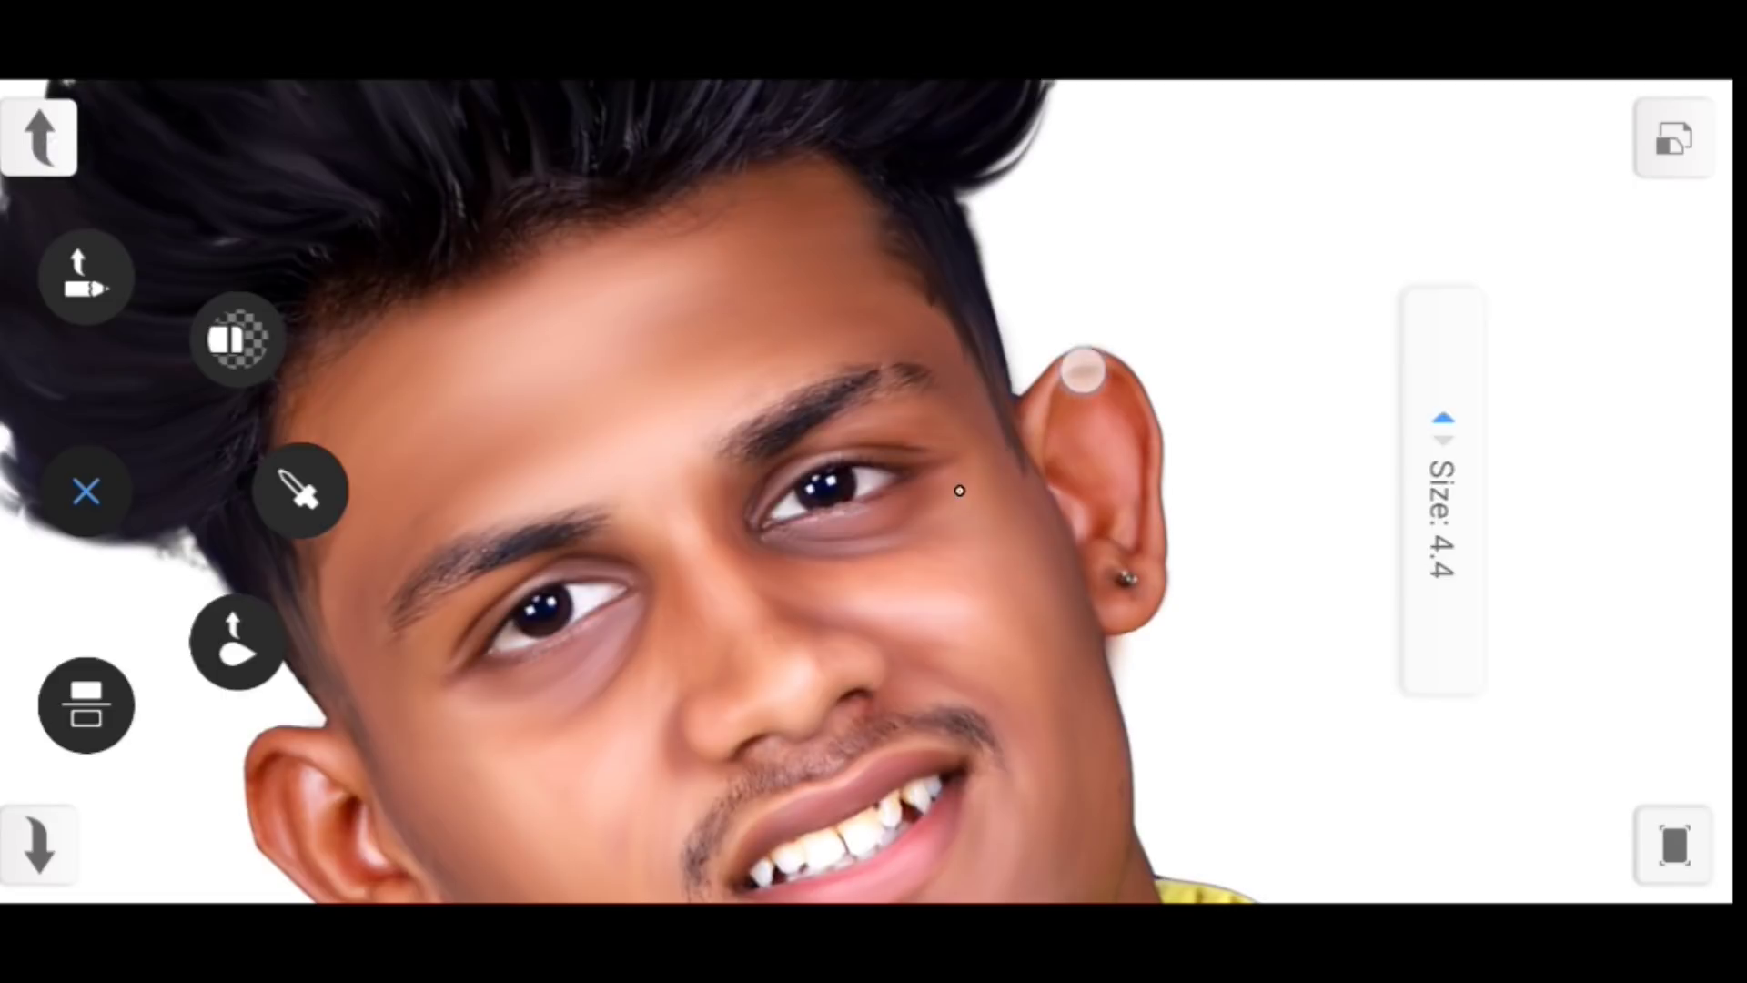
scroll(600, 515, up, 5)
scroll(599, 515, up, 5)
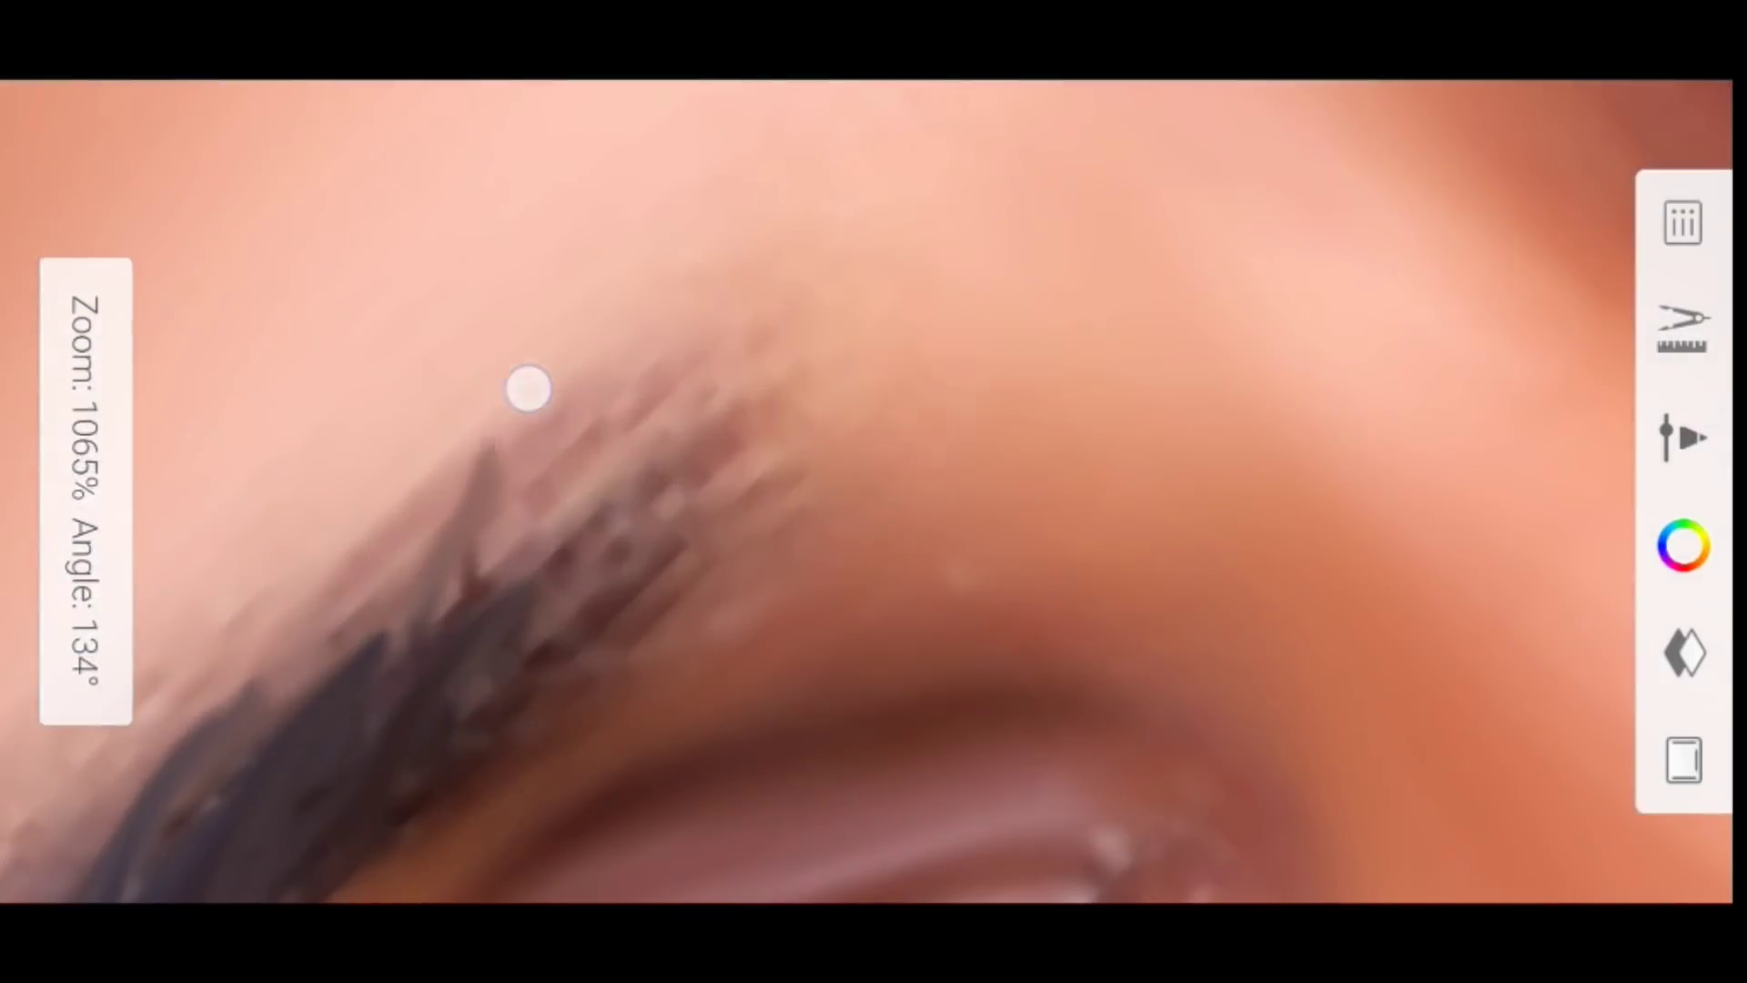
drag(423, 628, 489, 362)
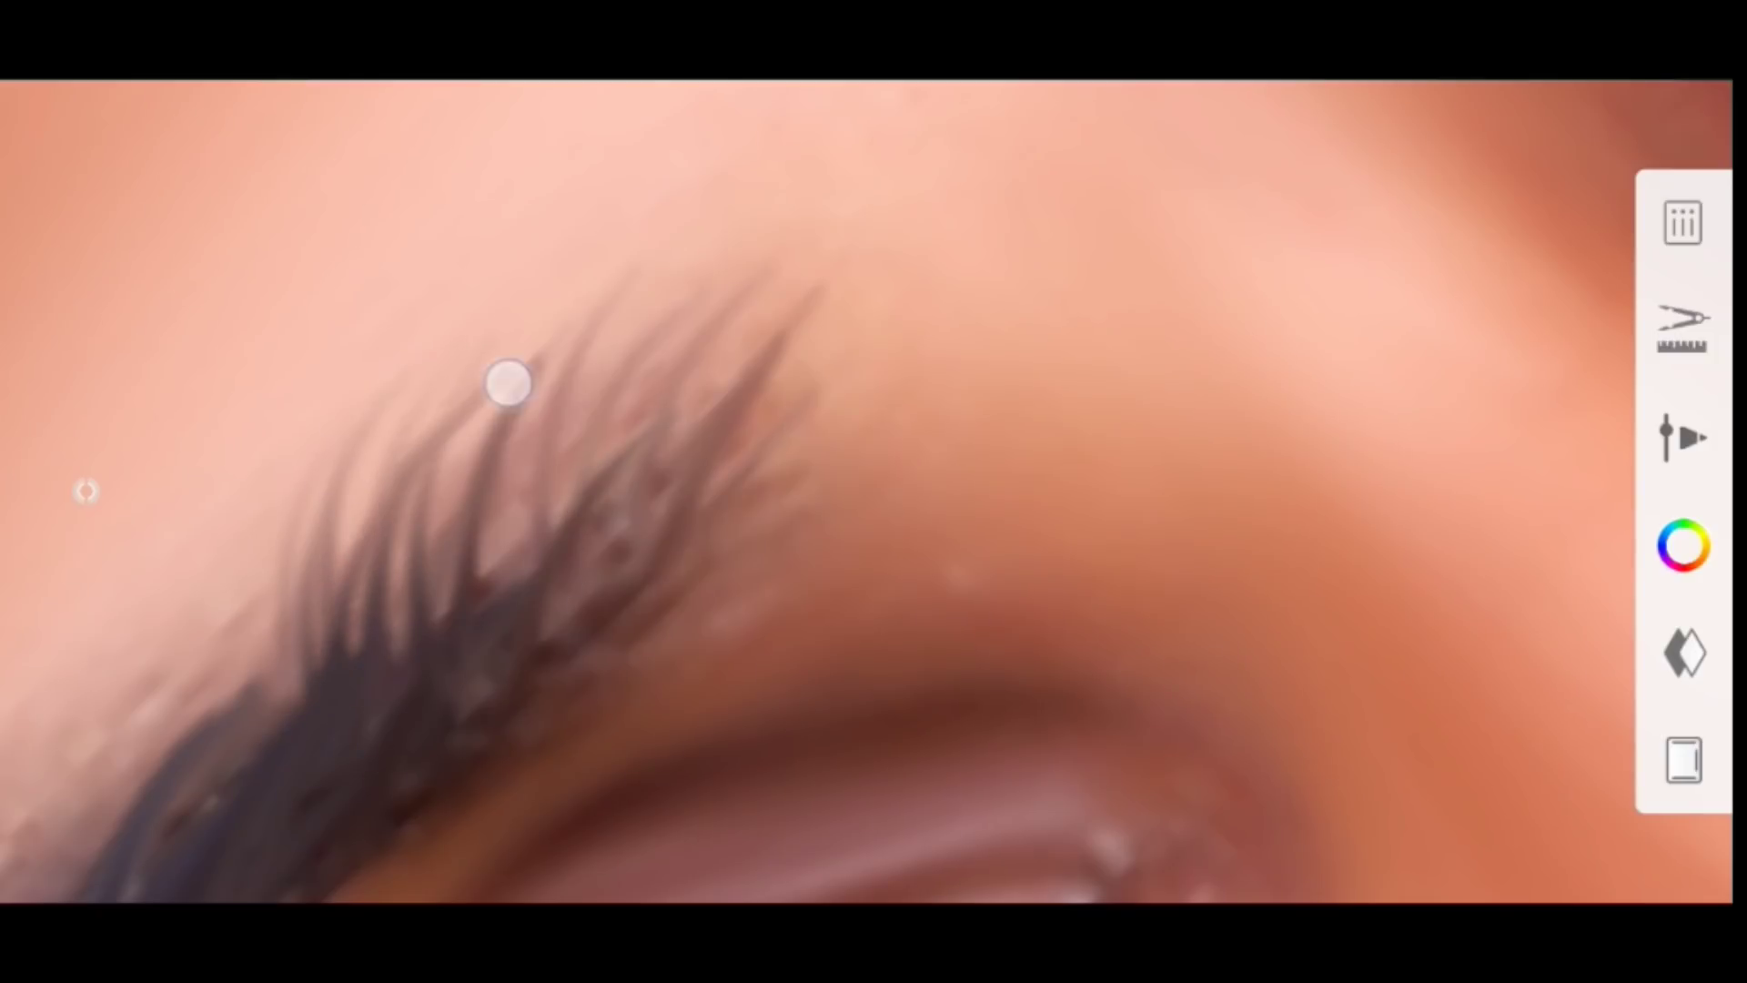
scroll(697, 370, down, 5)
mouse_move(494, 382)
mouse_down()
mouse_move(558, 506)
mouse_move(401, 725)
mouse_up()
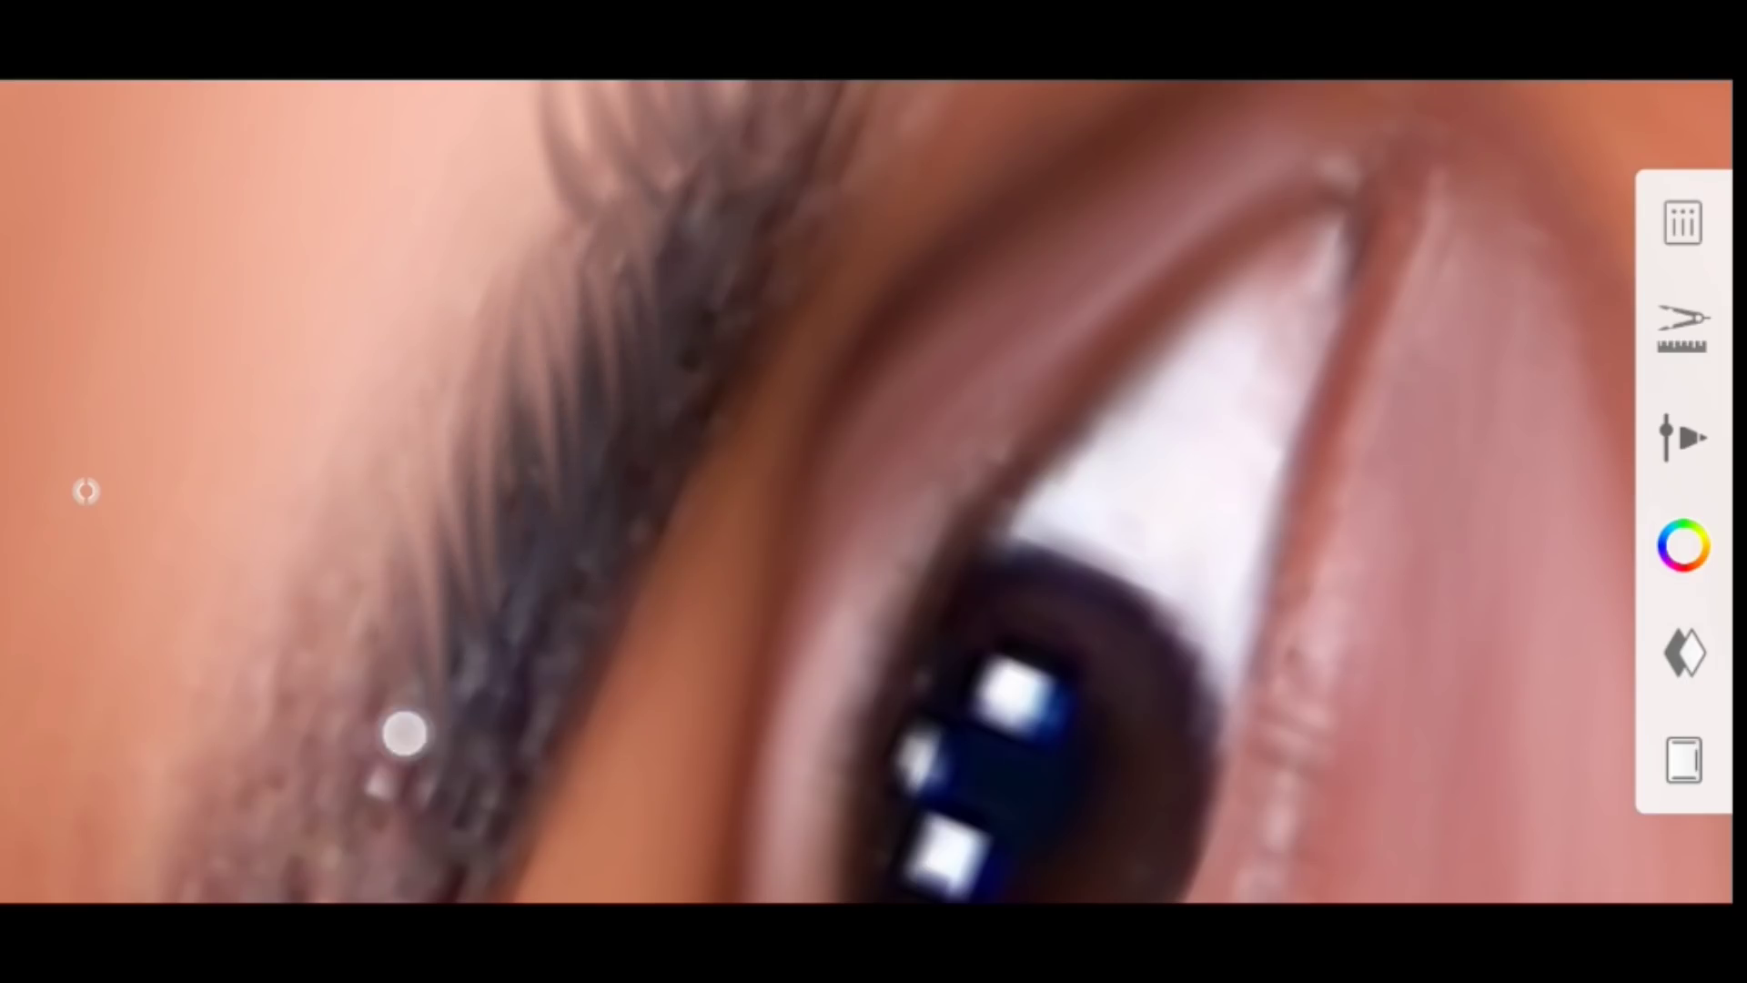
scroll(711, 492, down, 3)
scroll(466, 492, up, 5)
Switch back to the last used brush and reposition the view around the eye
drag(85, 491, 94, 136)
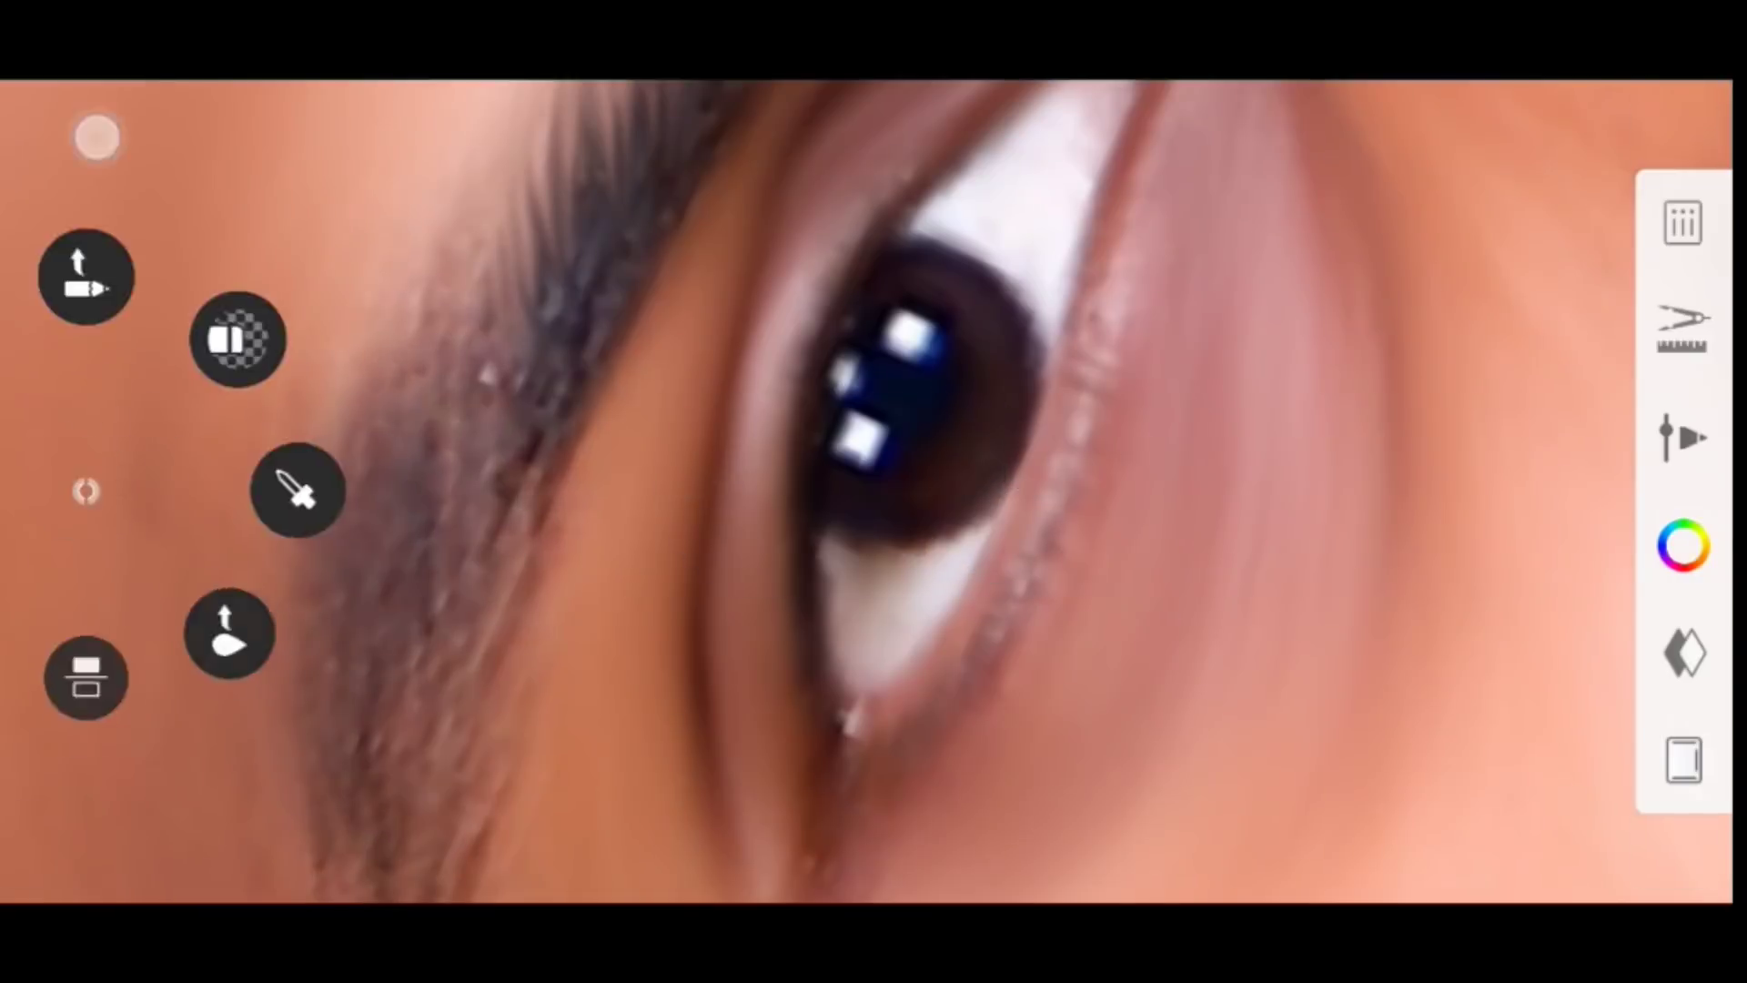
scroll(473, 760, down, 1)
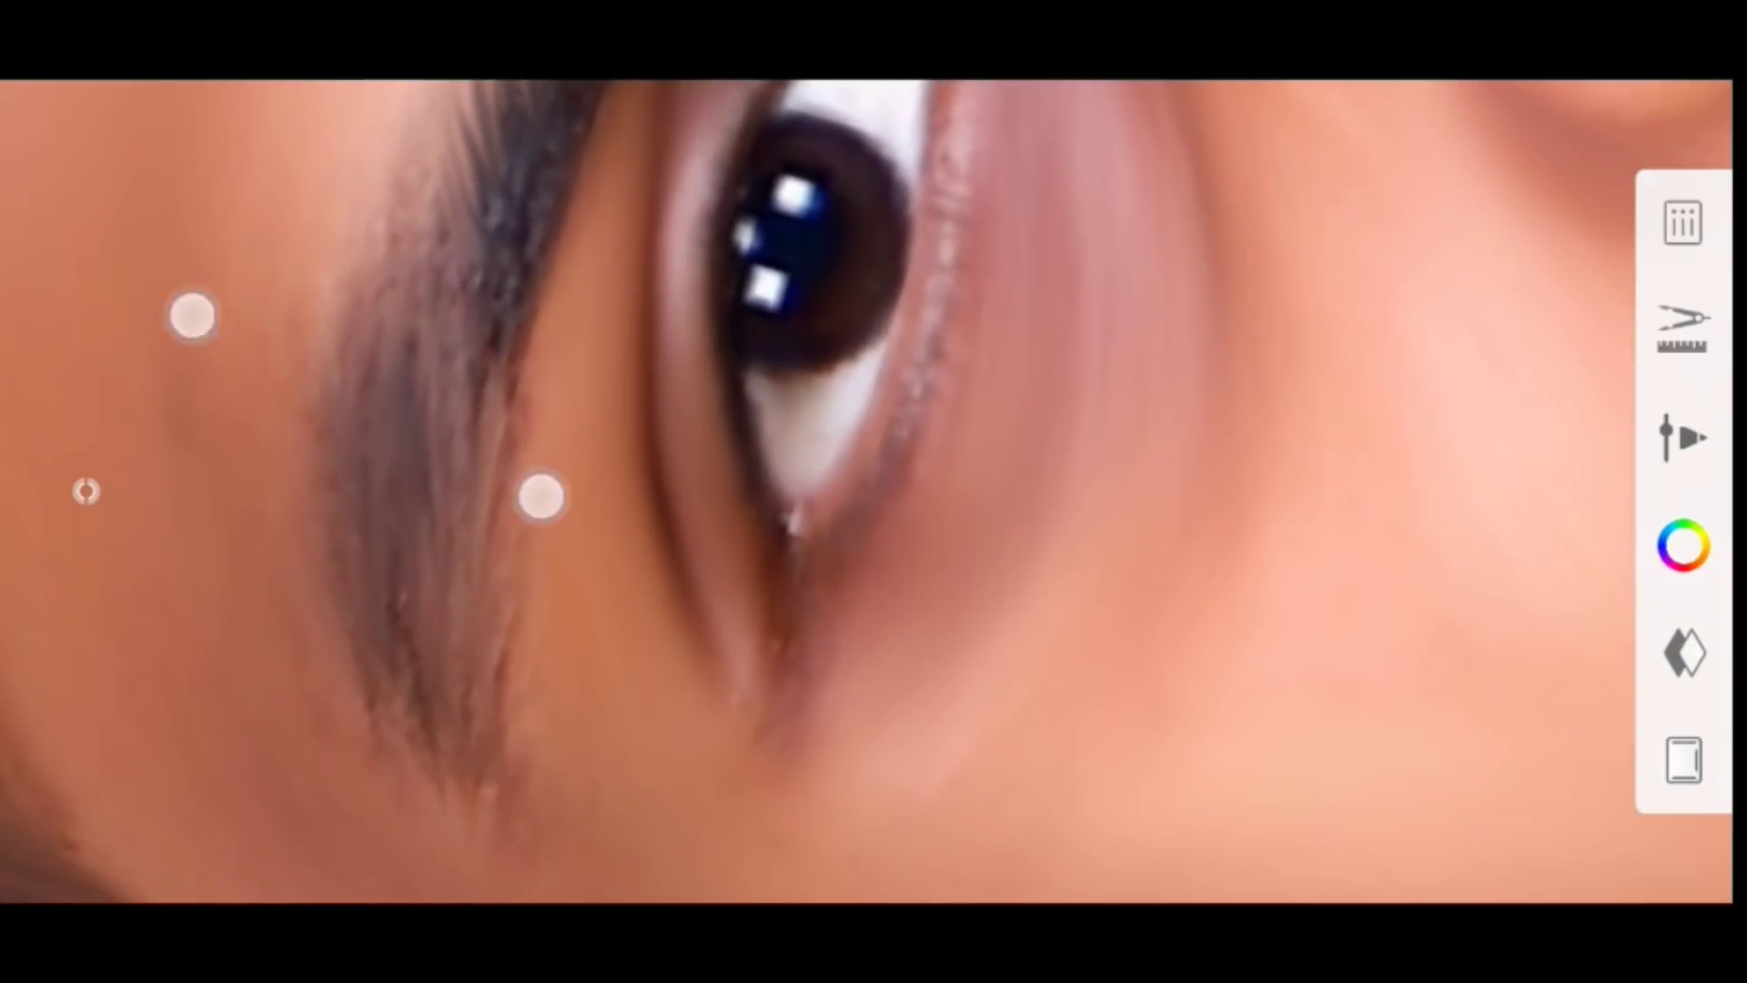
drag(401, 685, 487, 624)
scroll(587, 587, up, 2)
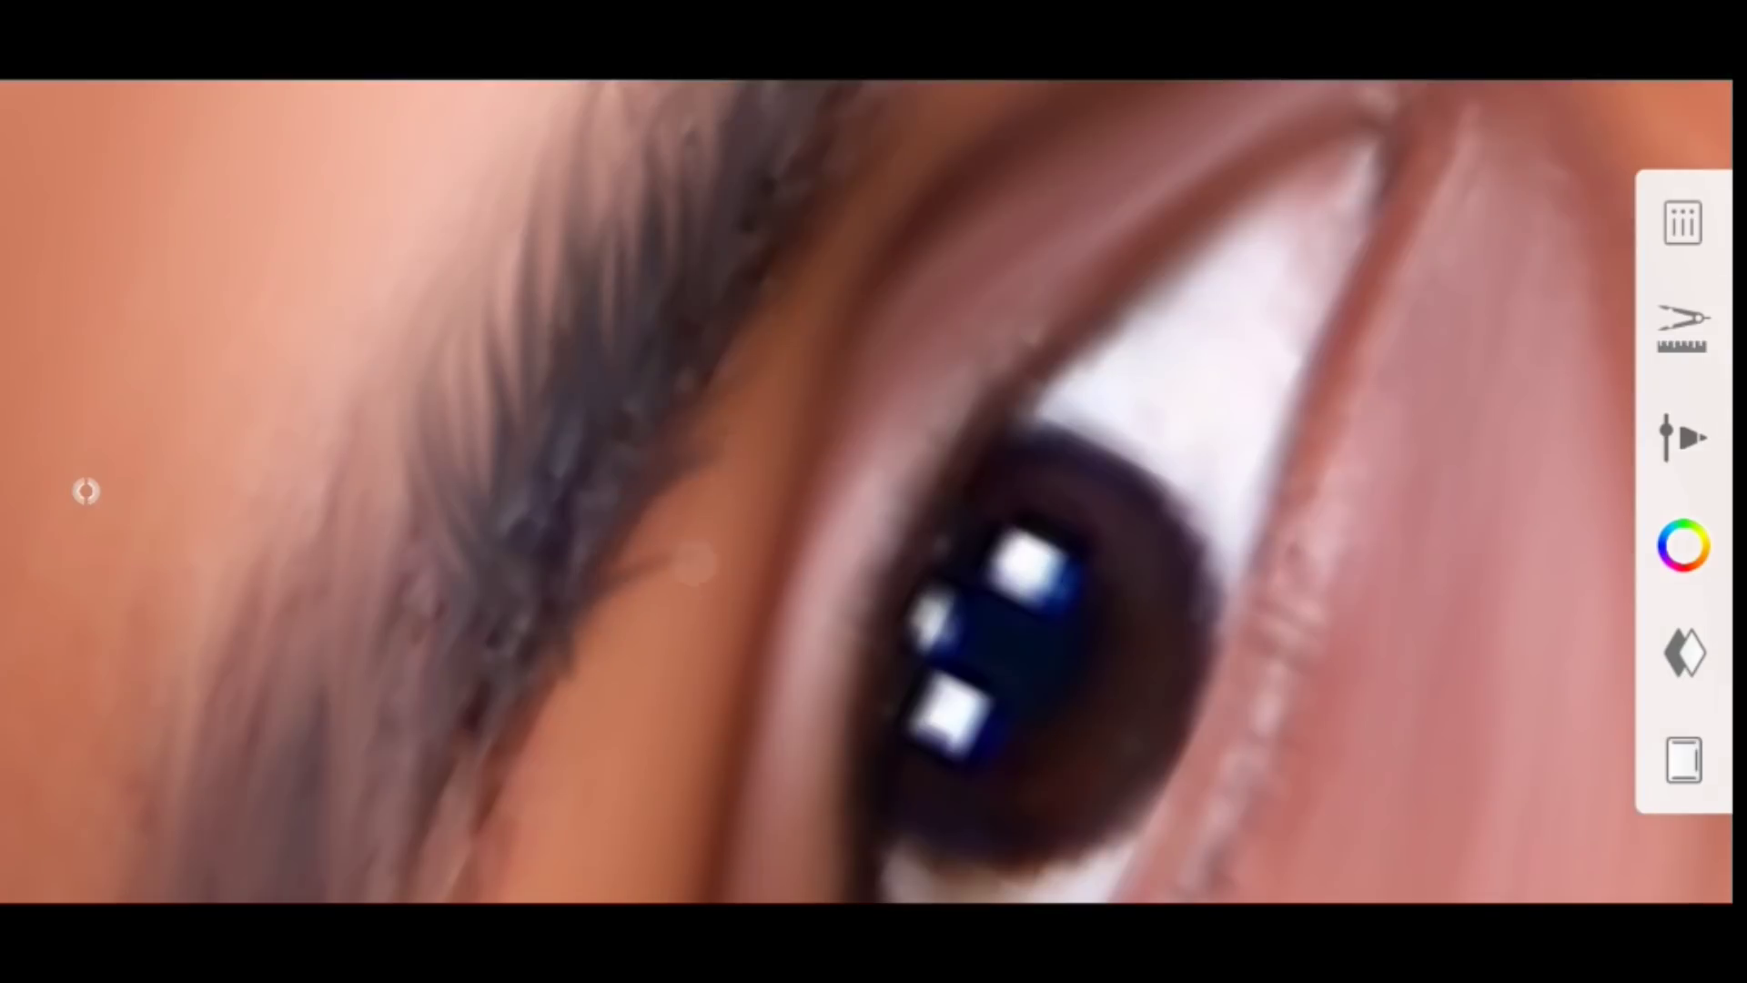
scroll(485, 628, down, 5)
scroll(569, 261, up, 5)
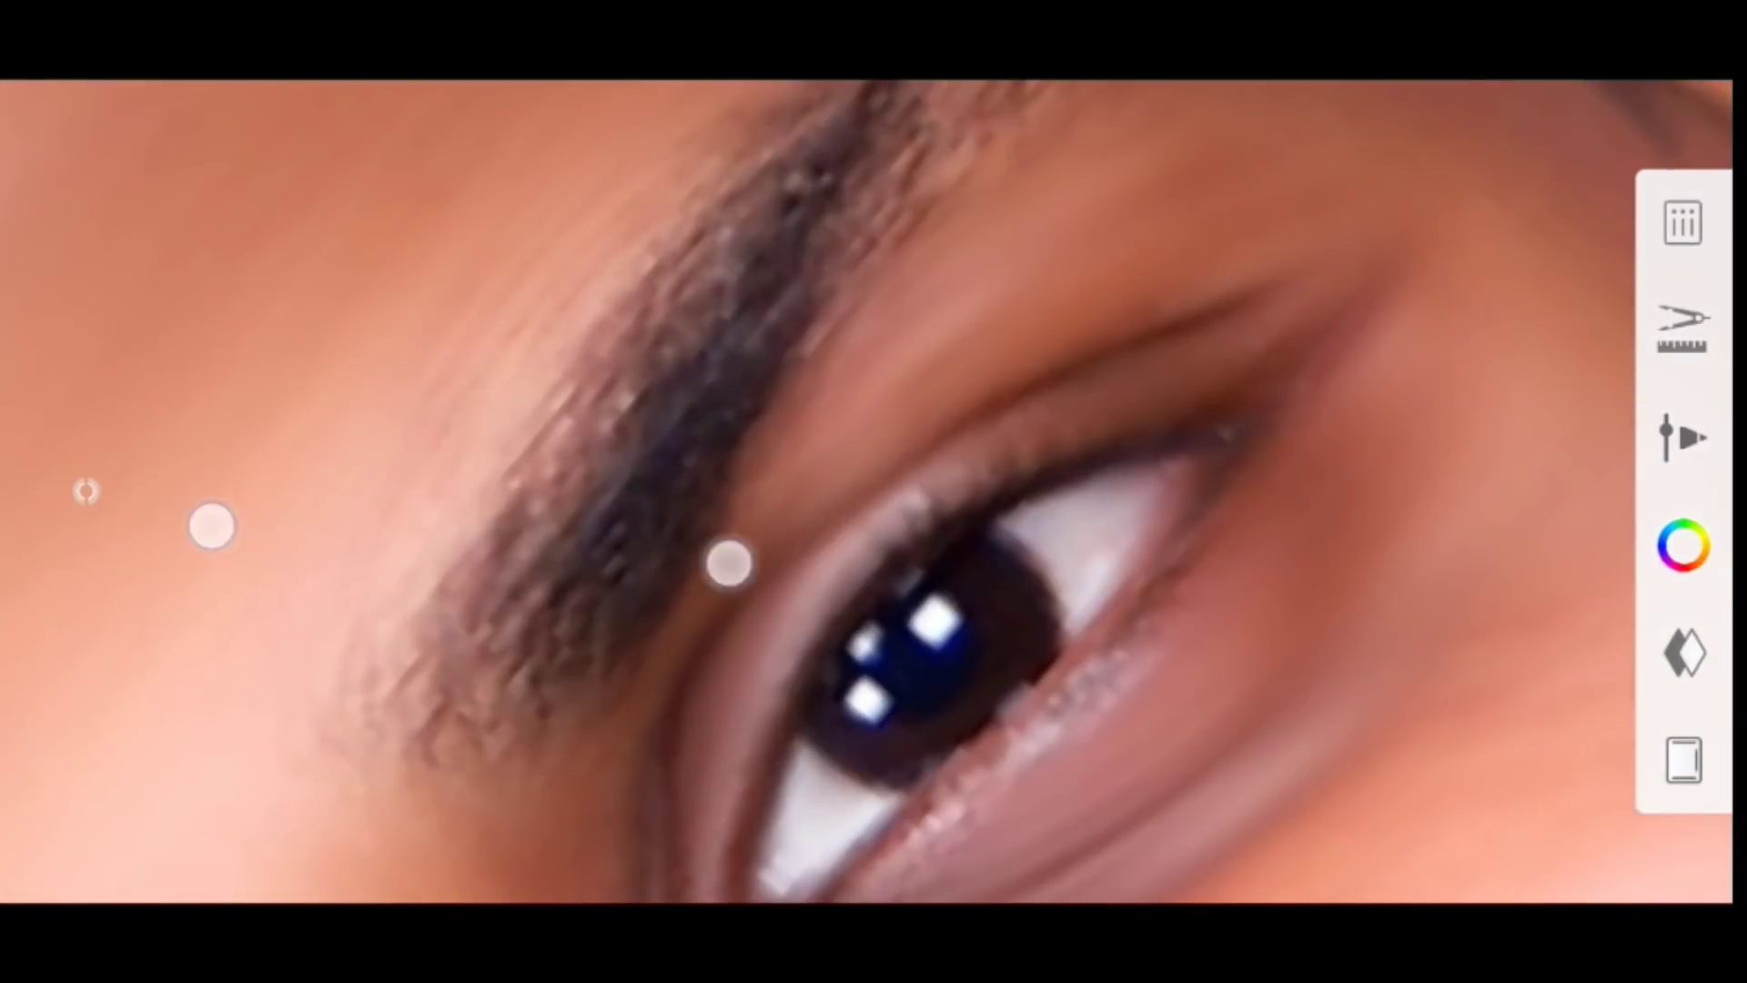
Zoom and rotate in close on the eyebrow, then zoom out to the whole portrait
mouse_move(725, 561)
mouse_down()
mouse_move(552, 323)
mouse_move(734, 378)
mouse_up()
drag(488, 643, 671, 386)
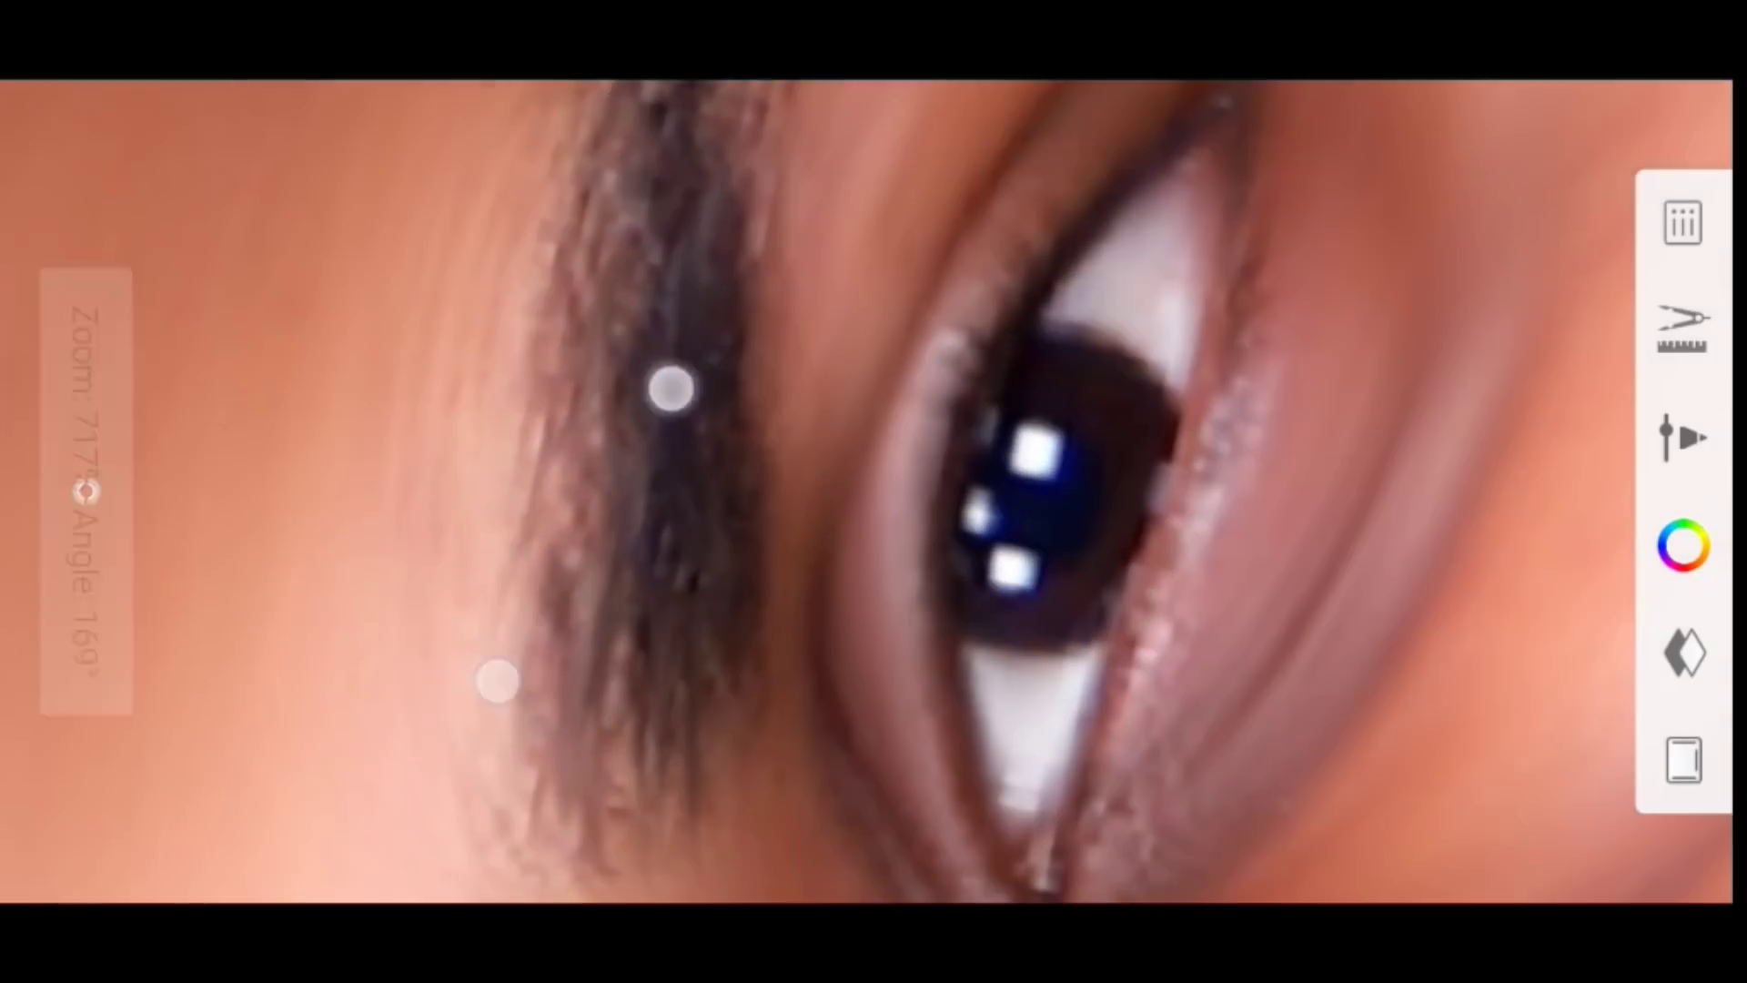
drag(474, 601, 577, 616)
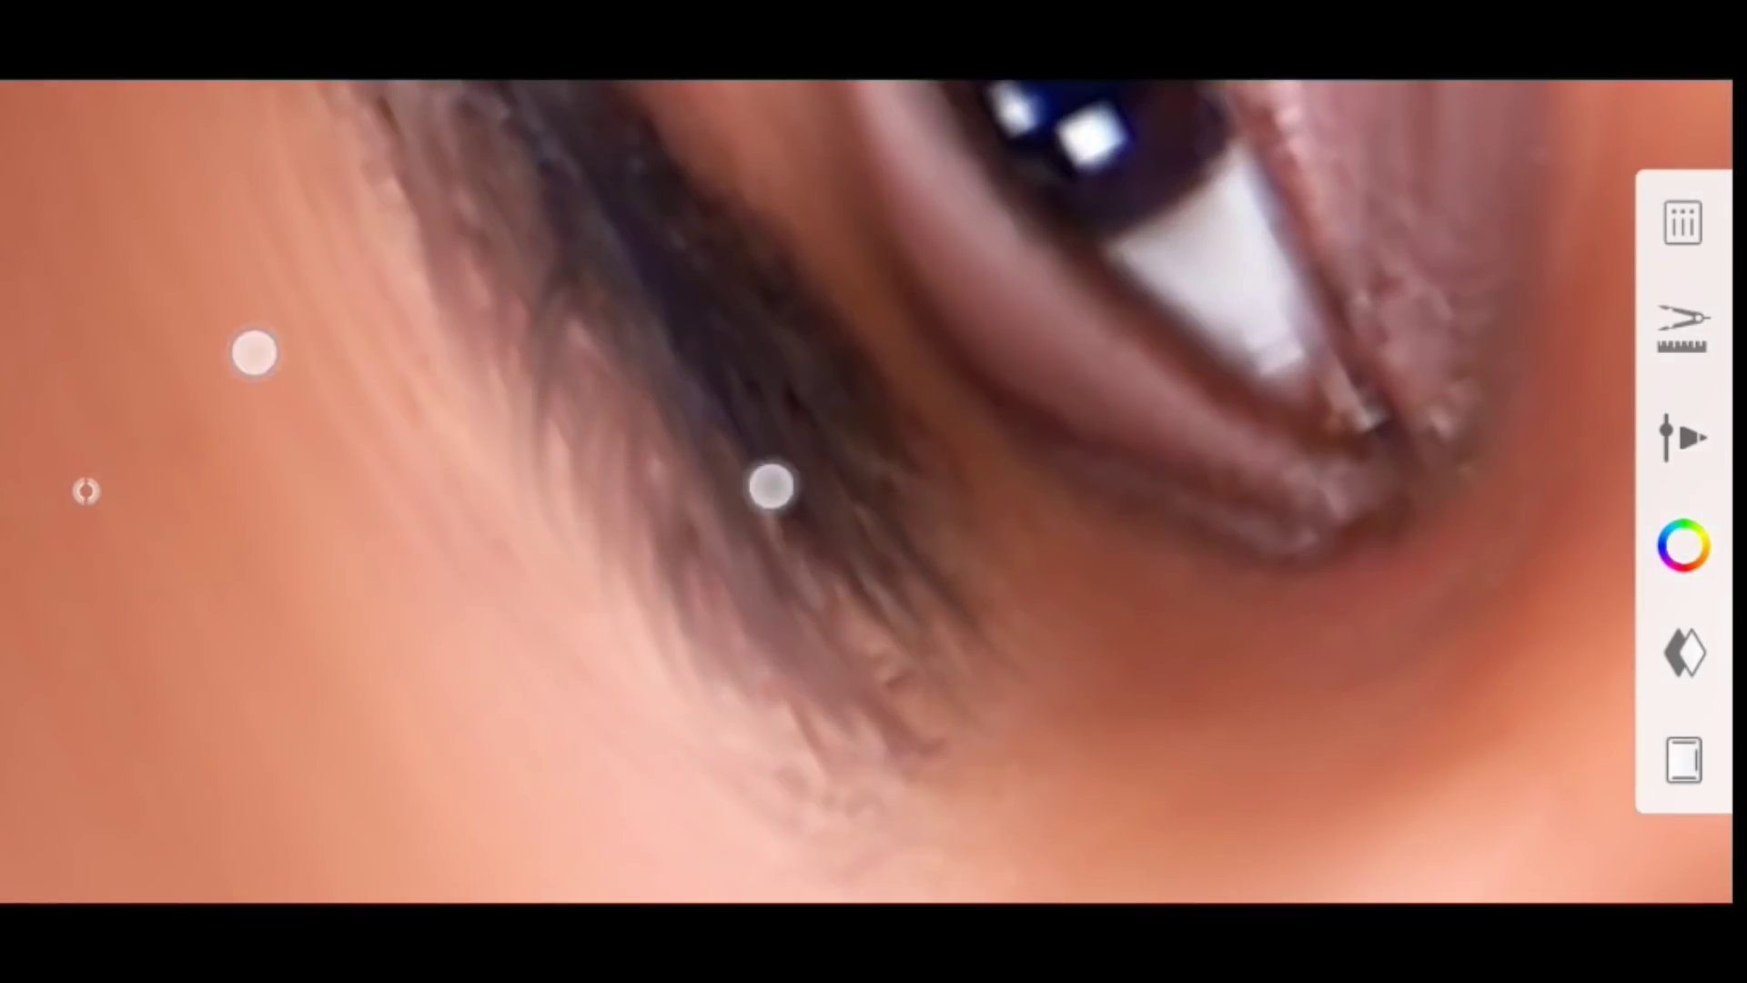
mouse_move(772, 484)
mouse_down()
mouse_move(495, 542)
mouse_move(557, 516)
mouse_move(254, 448)
mouse_up()
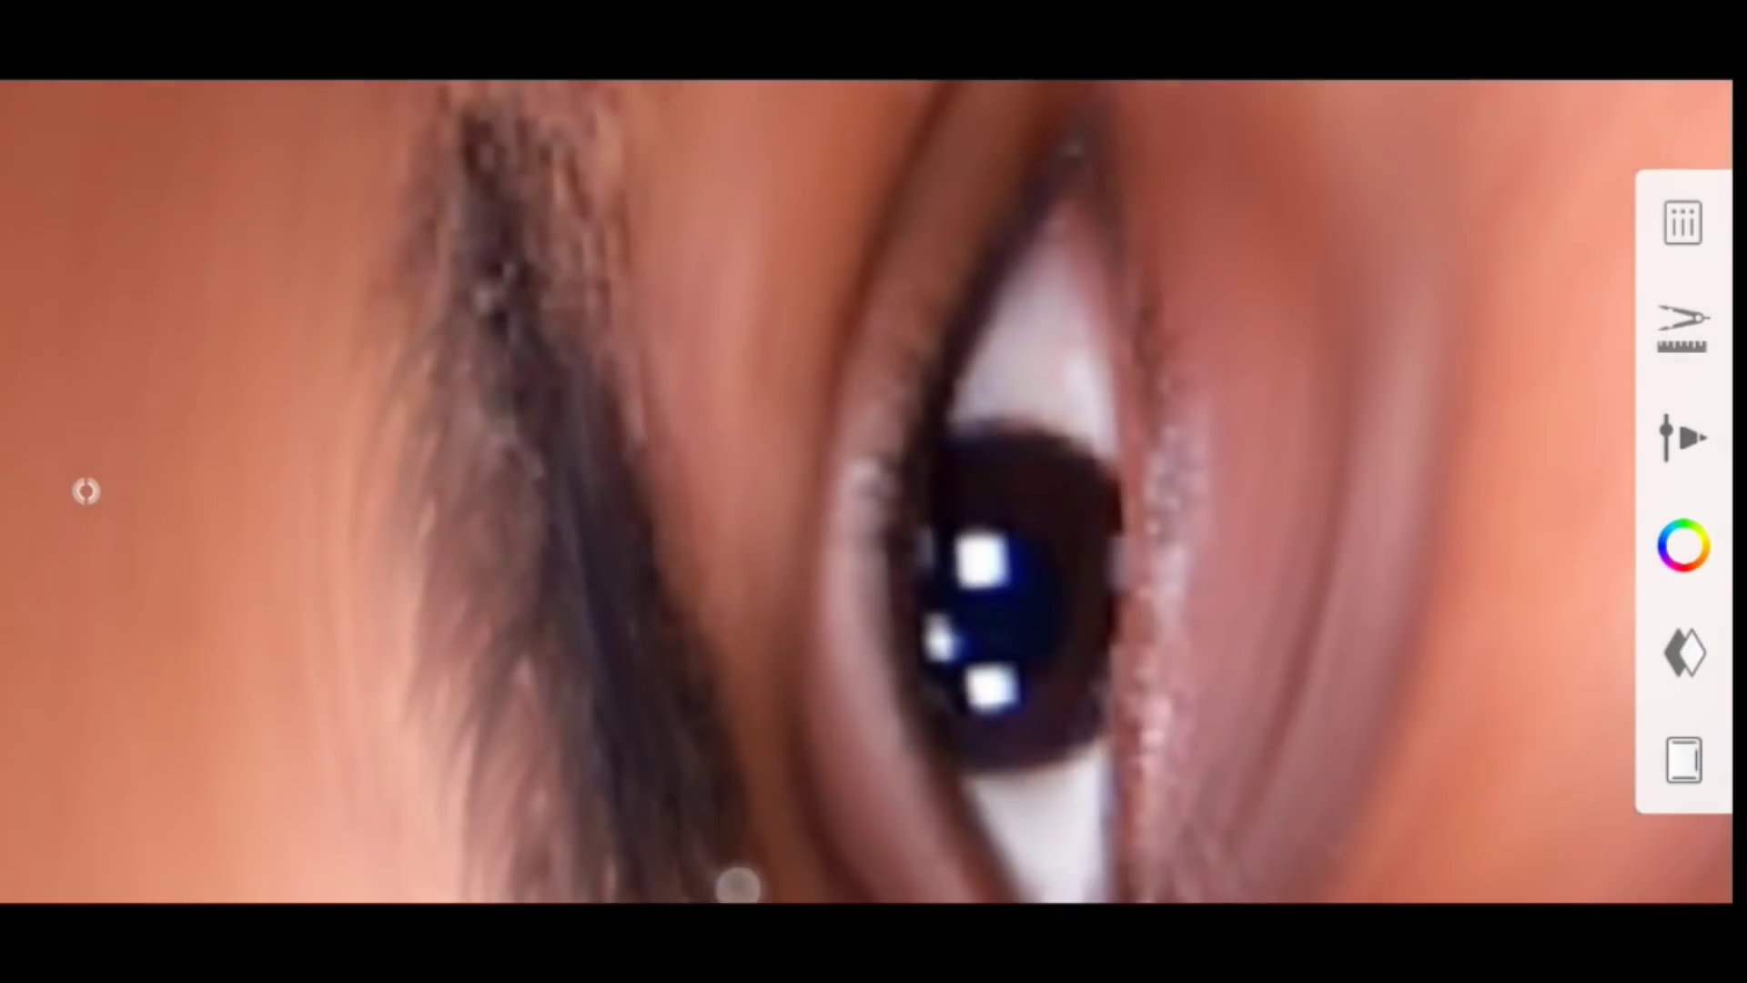
drag(734, 882, 535, 578)
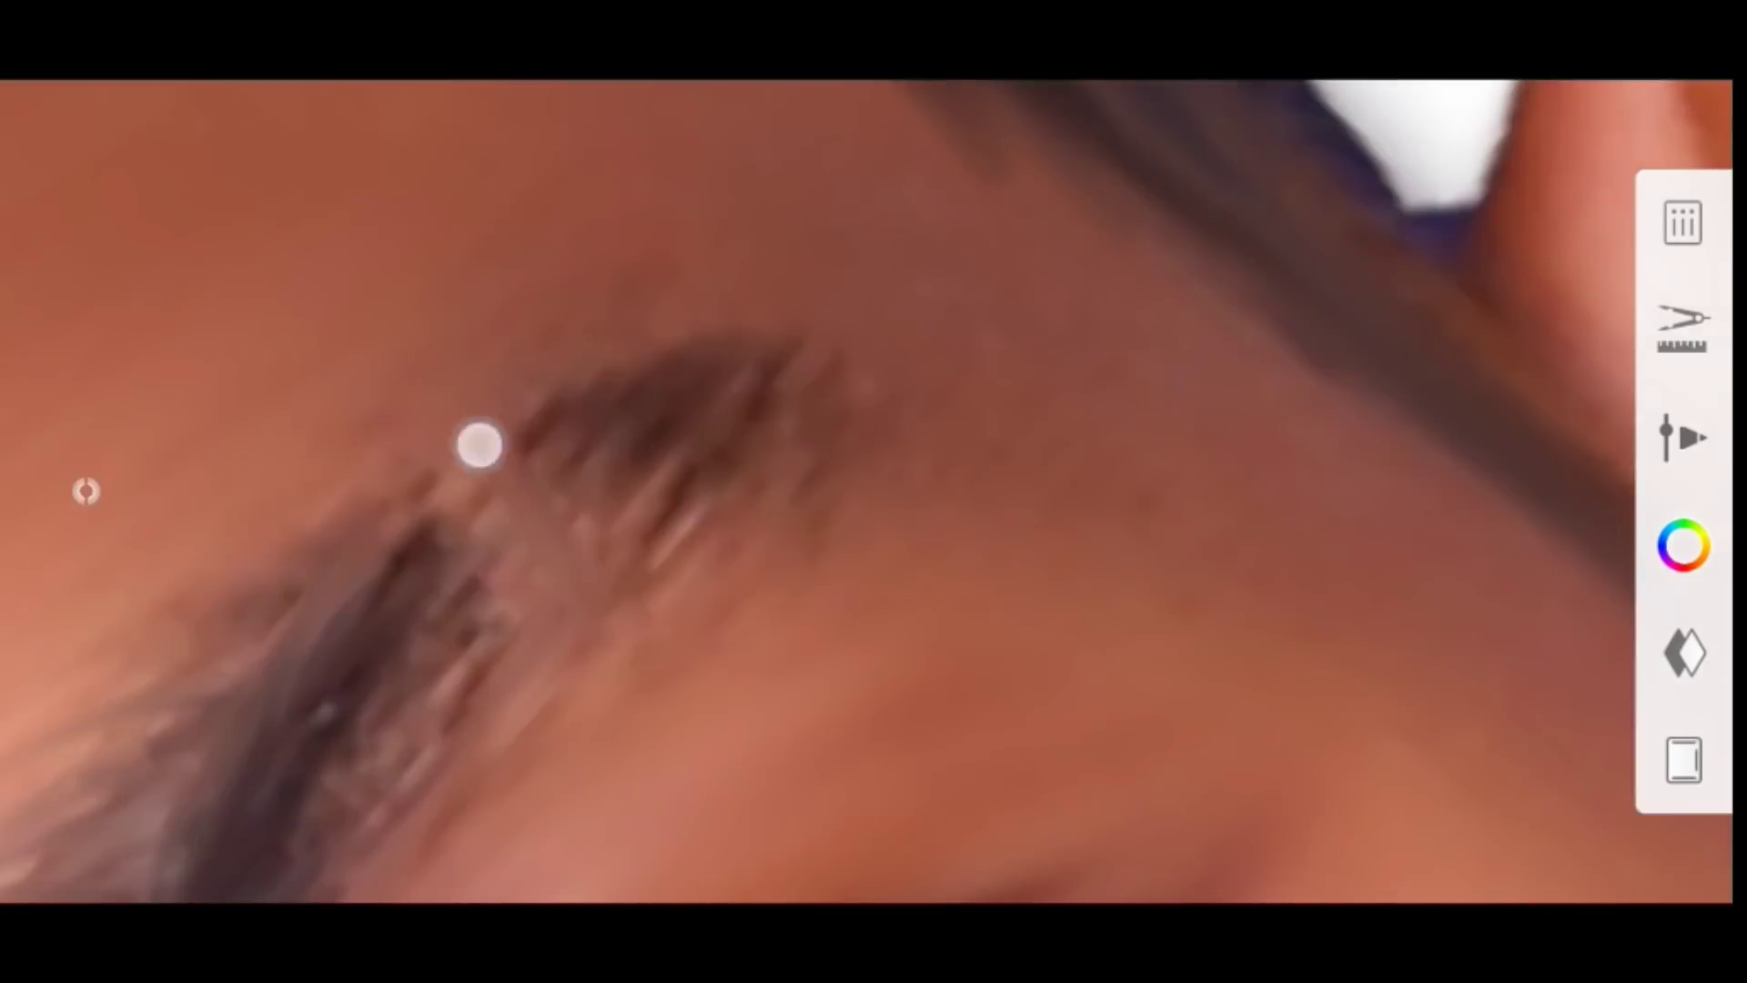
drag(476, 440, 585, 197)
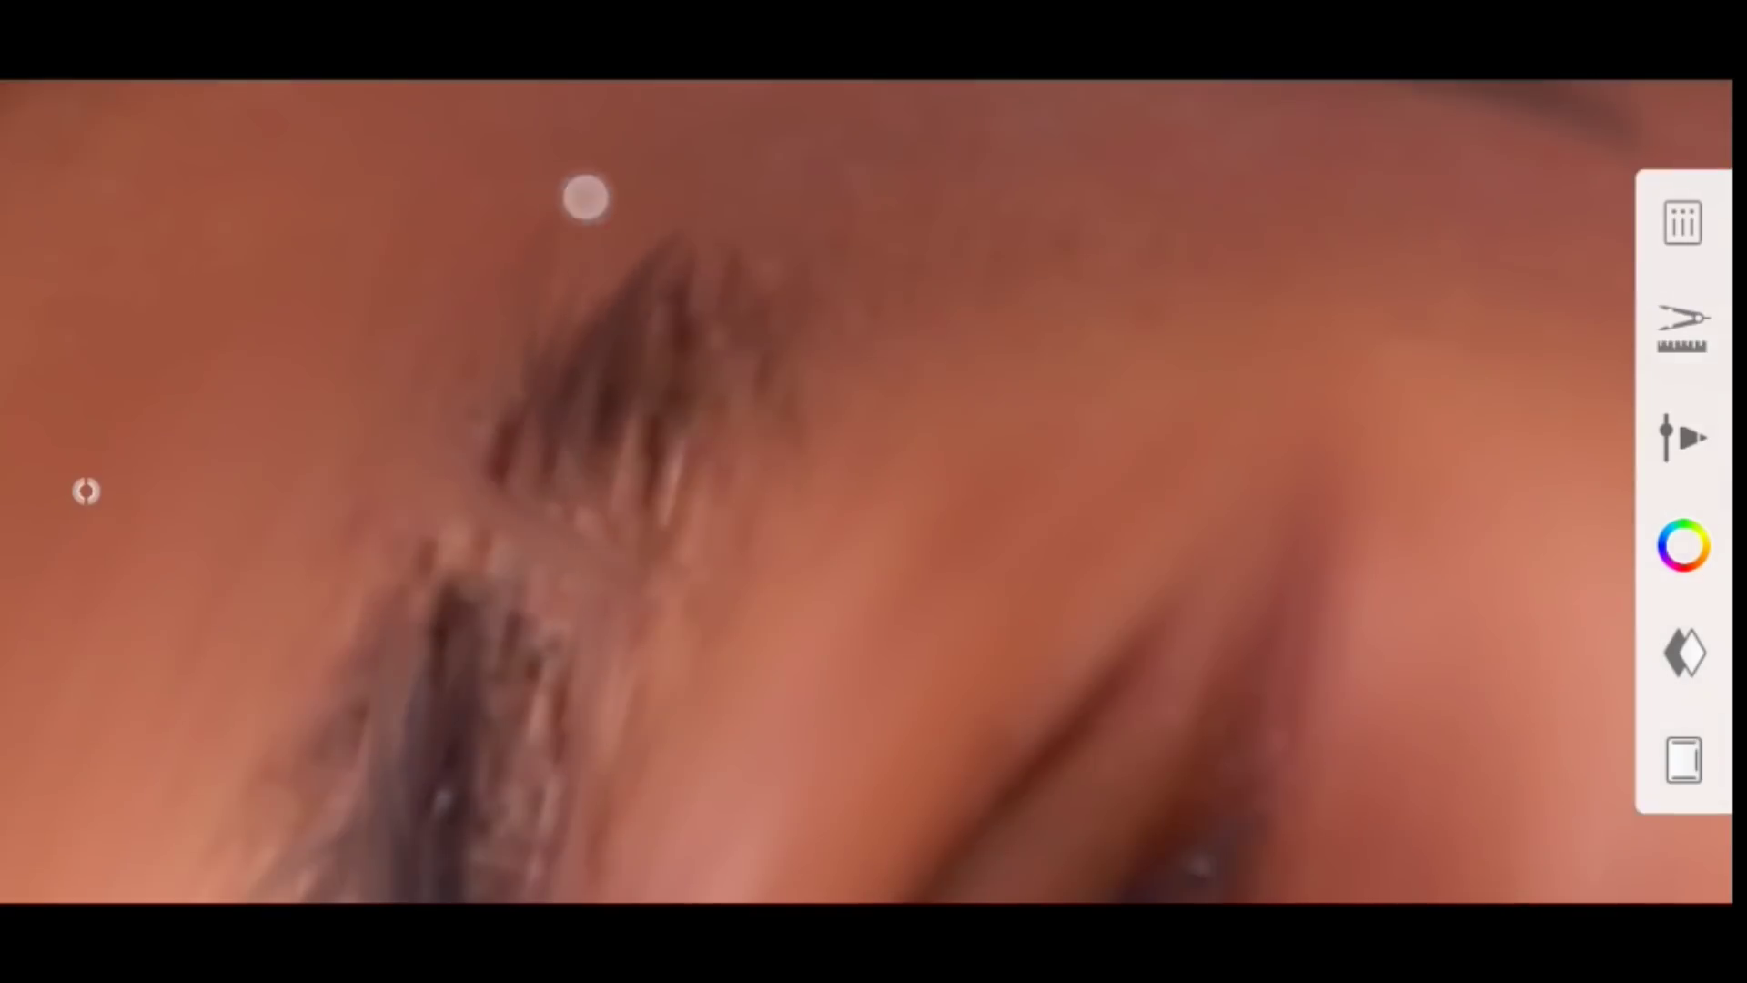
drag(753, 208, 456, 674)
drag(639, 846, 545, 276)
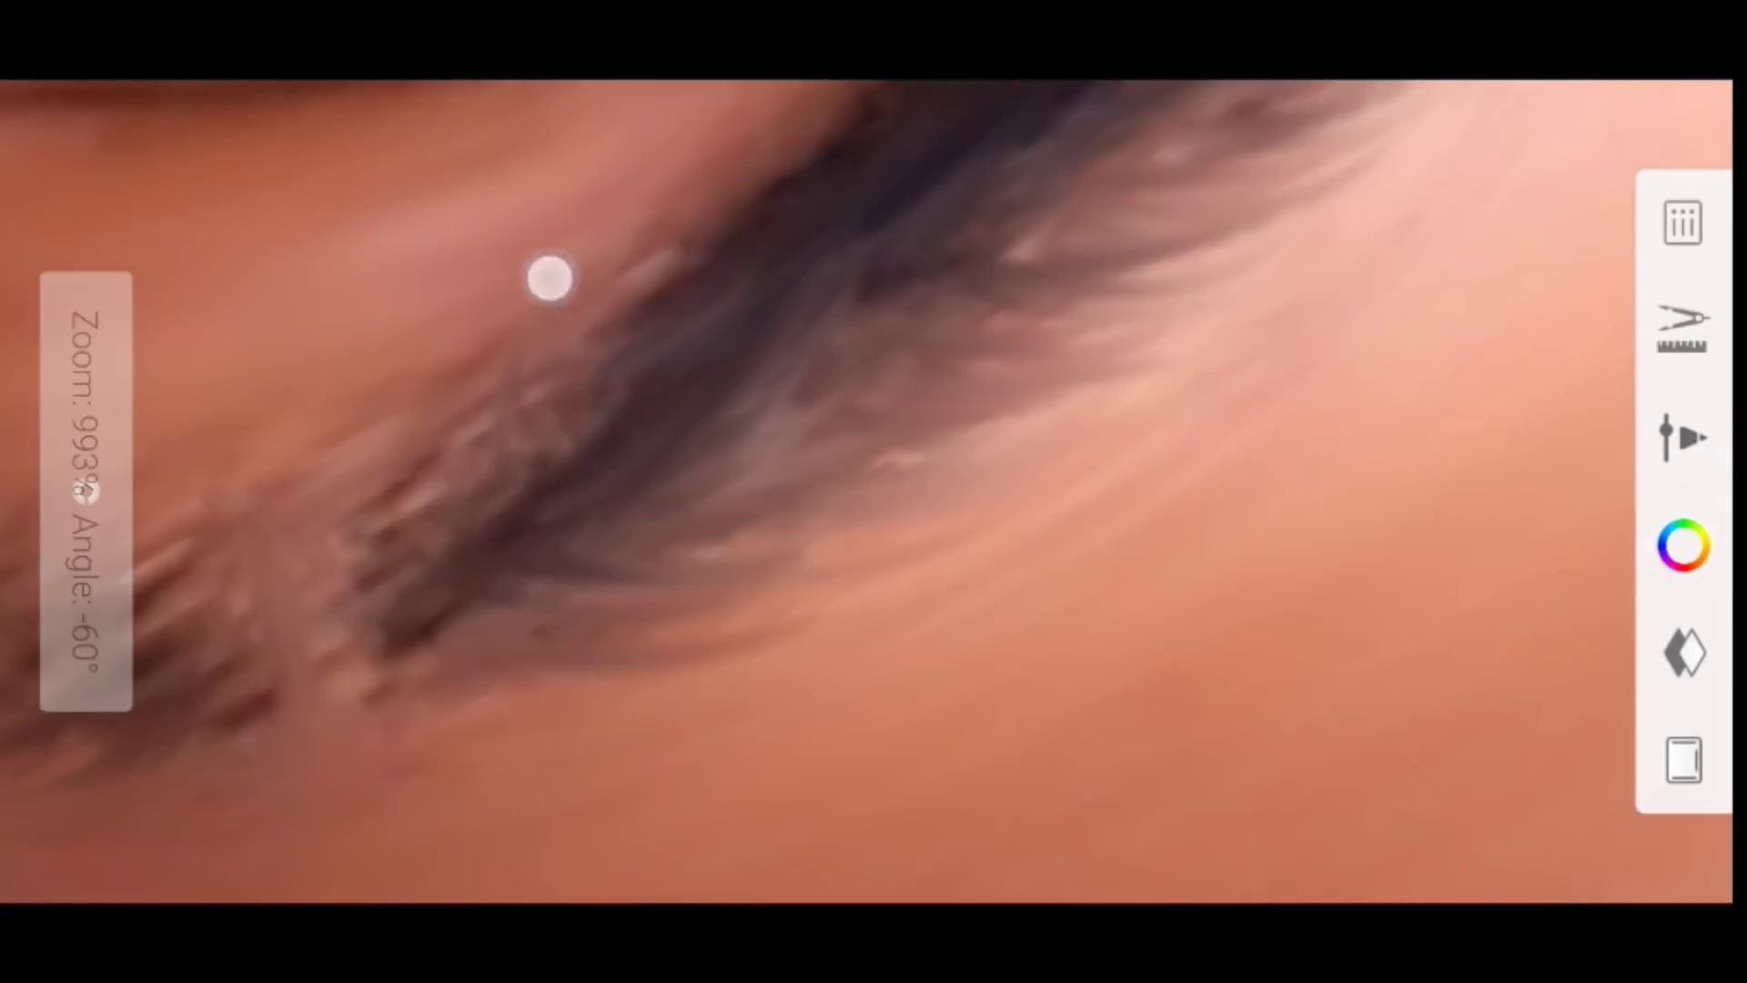
mouse_move(647, 198)
mouse_down()
mouse_move(664, 167)
mouse_move(636, 336)
mouse_up()
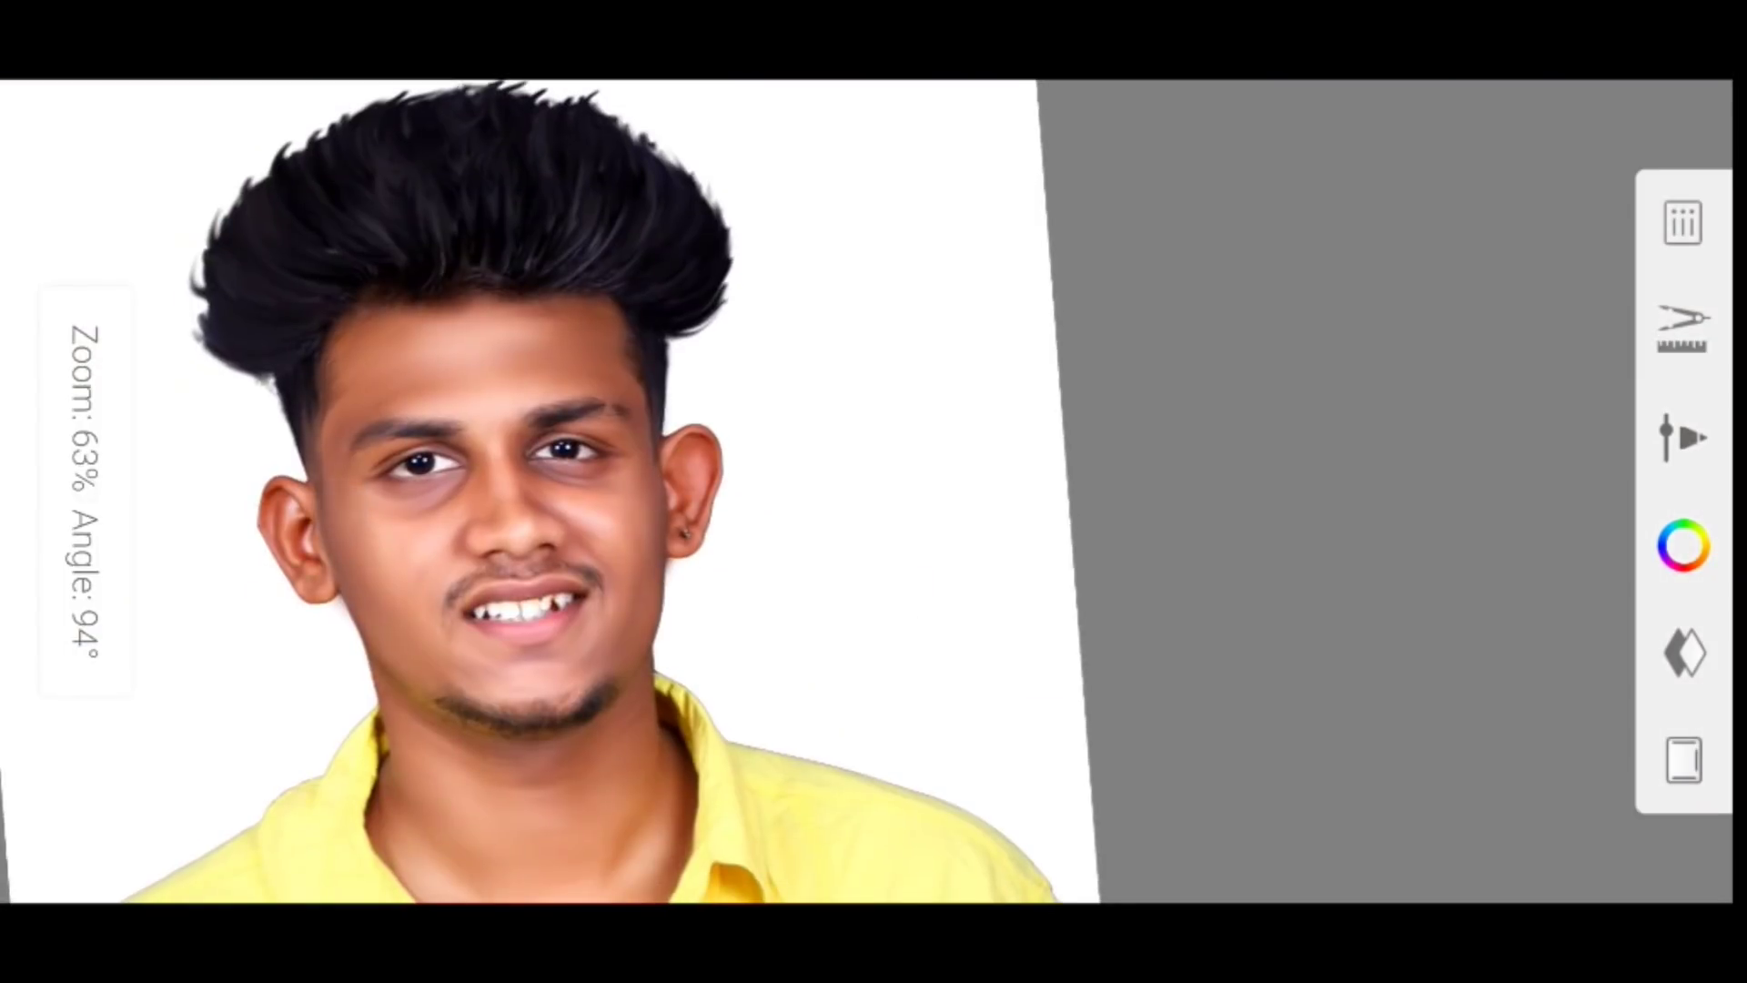
Zoom in on the chin beard and smudge light hair strands through the facial hair
drag(85, 491, 128, 552)
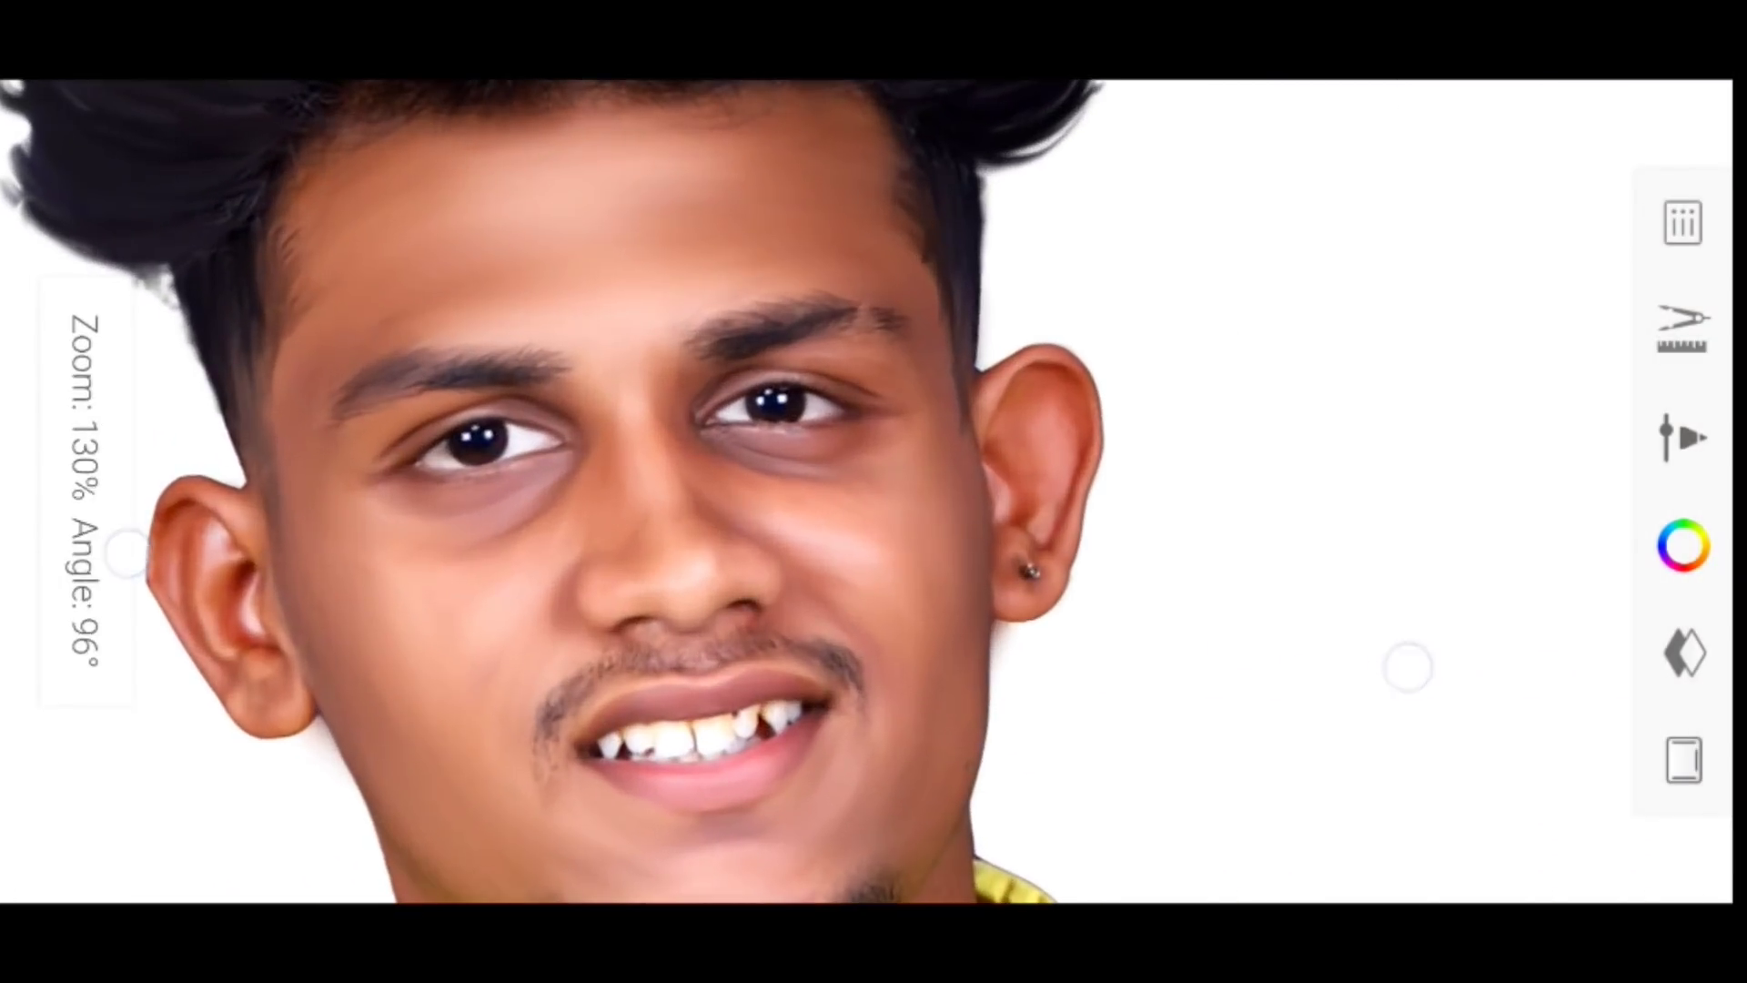
mouse_move(85, 491)
mouse_down()
mouse_move(181, 557)
mouse_move(202, 508)
mouse_up()
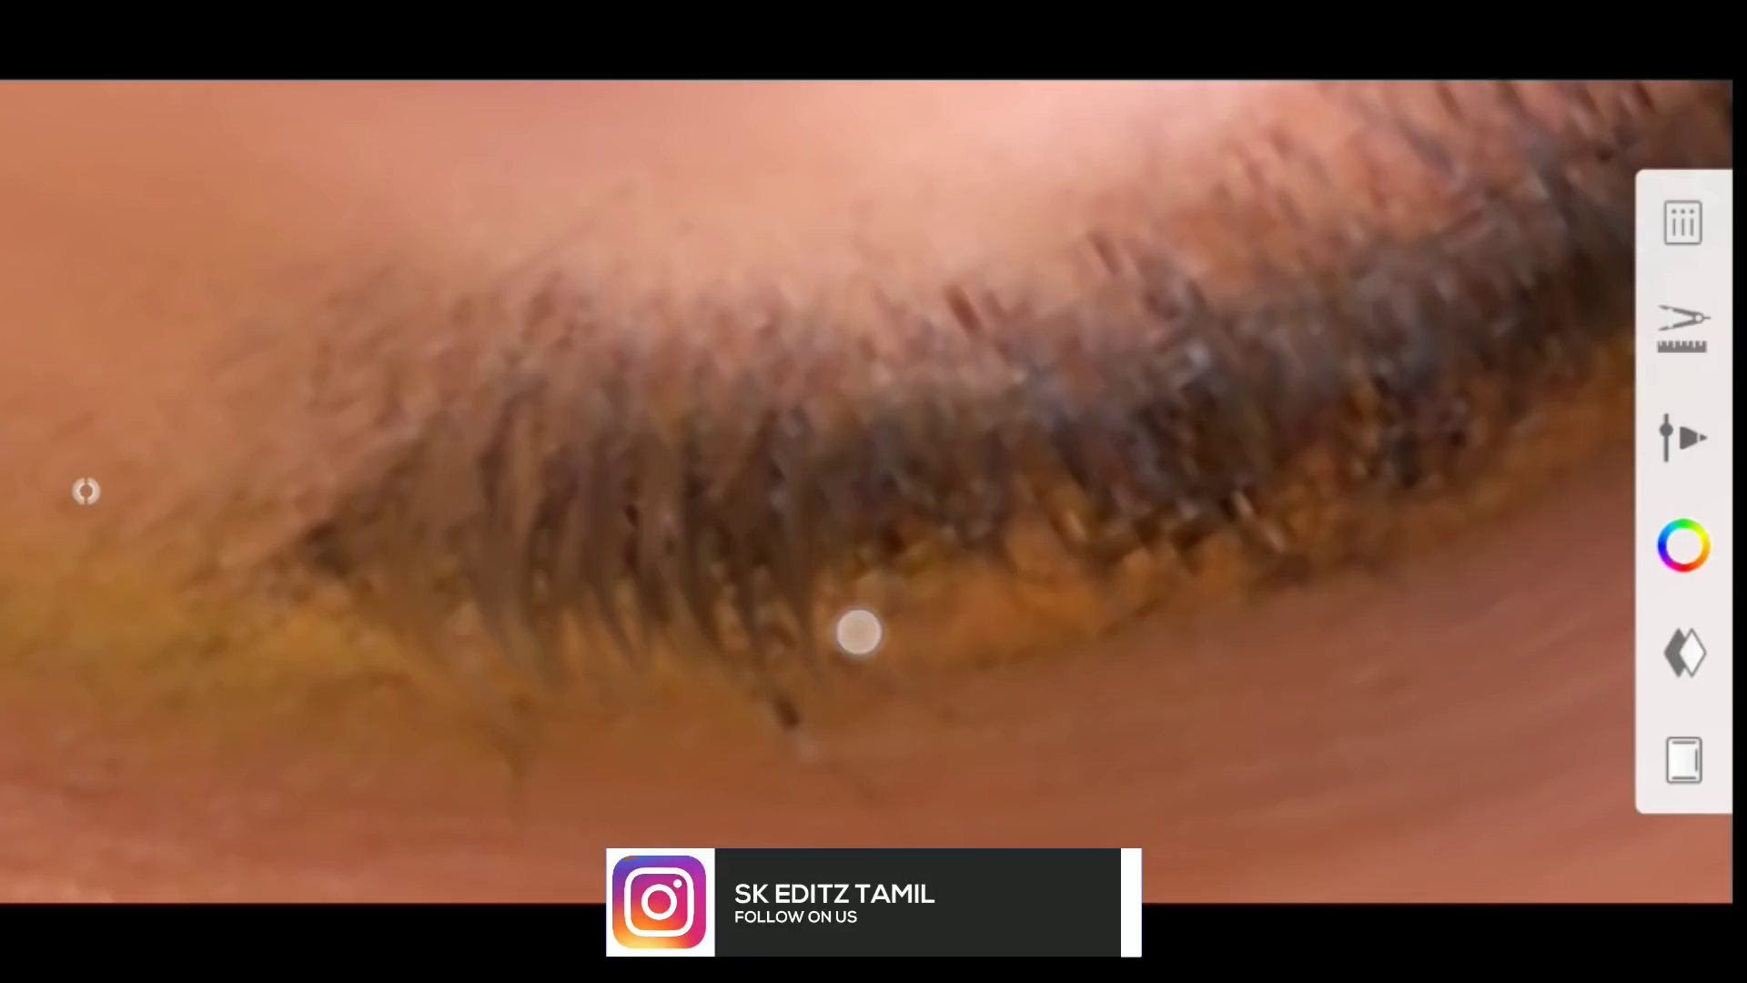
drag(858, 631, 828, 731)
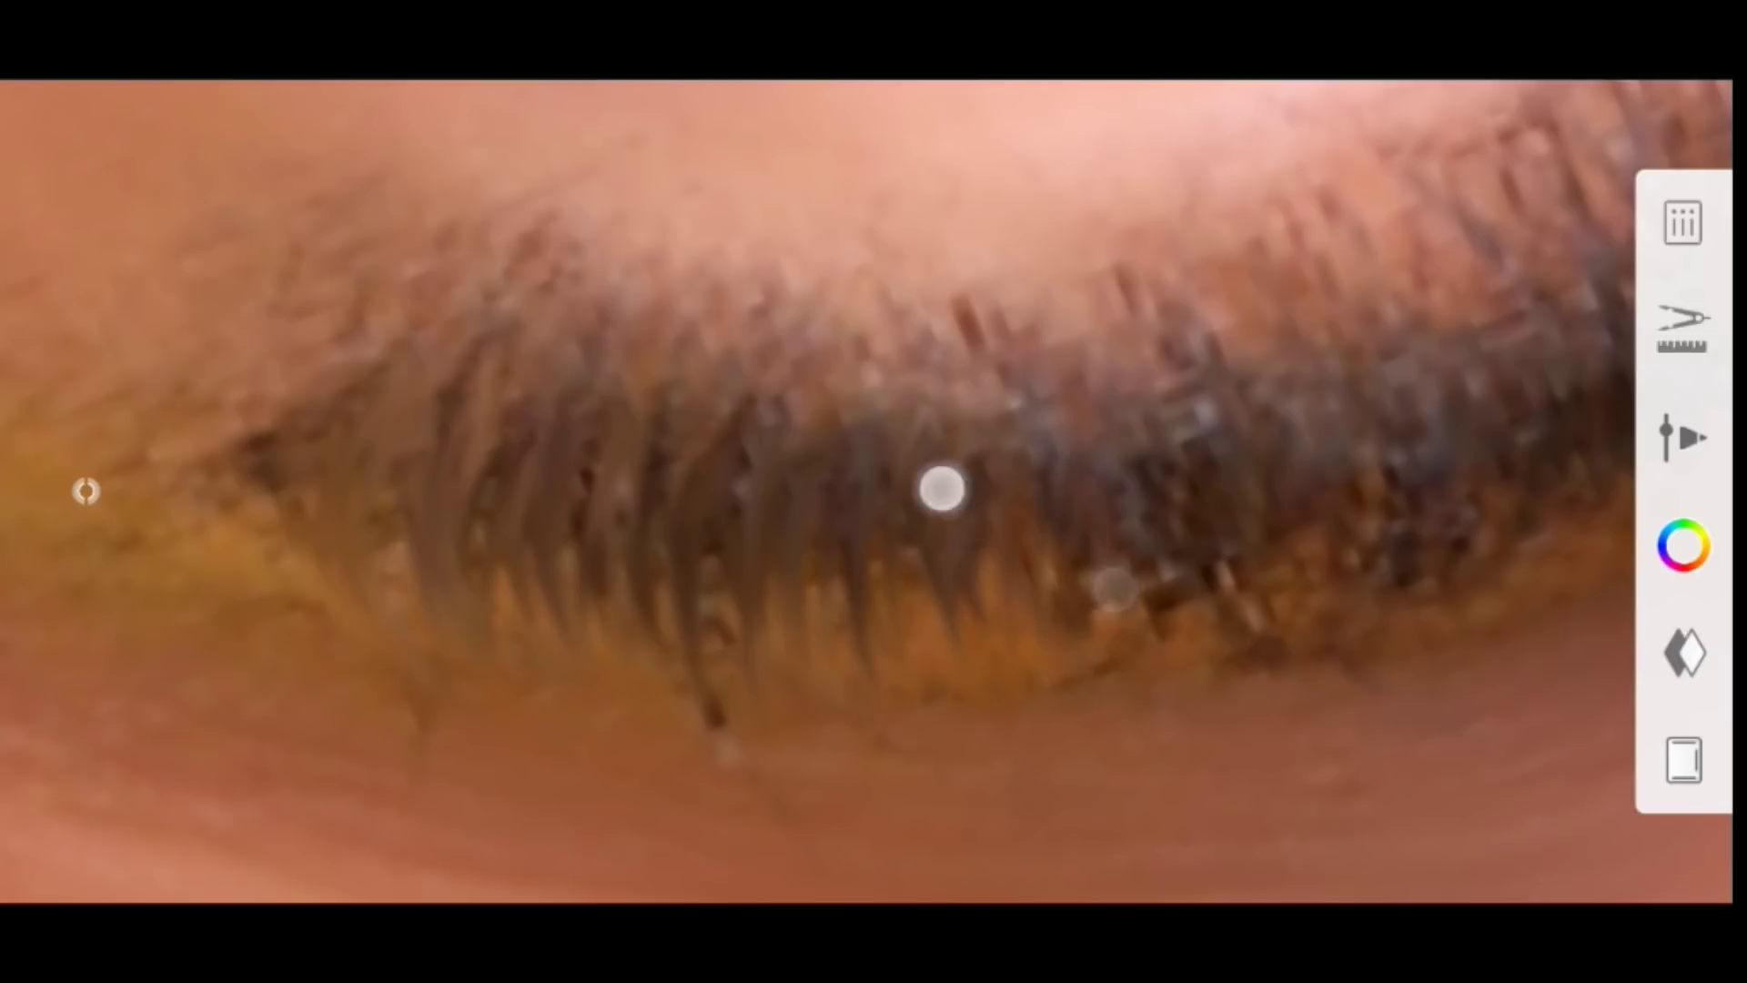
drag(834, 479, 956, 565)
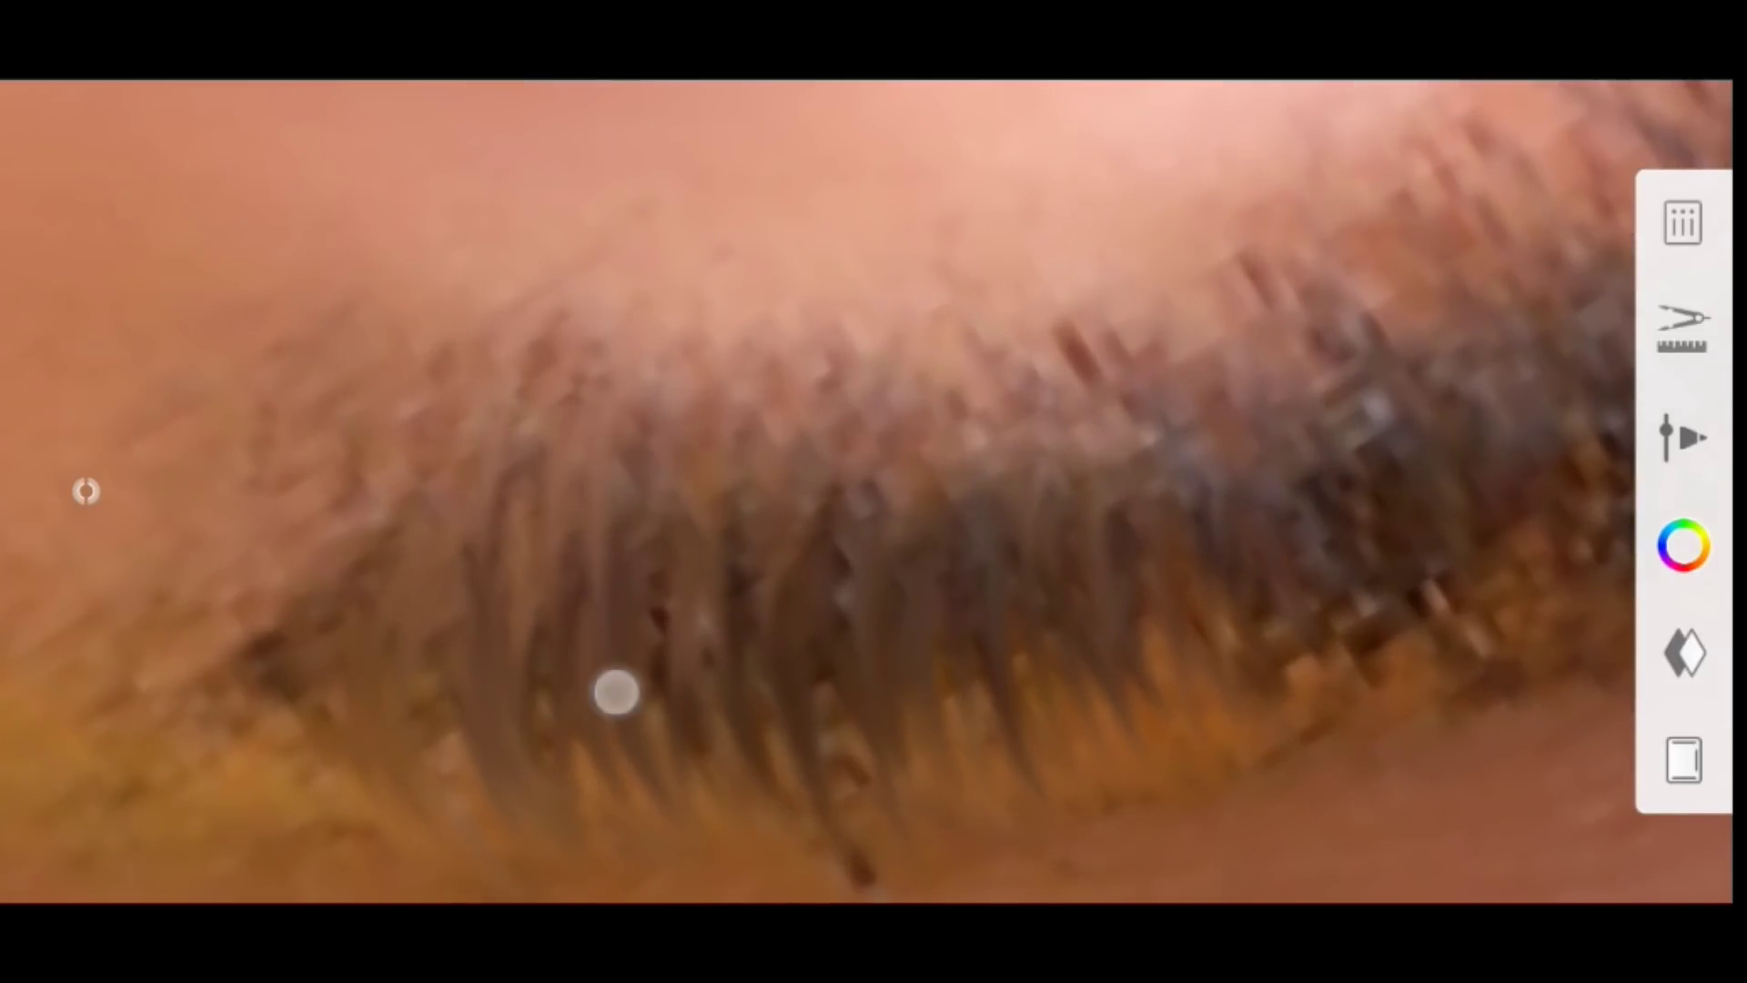
drag(706, 628, 519, 715)
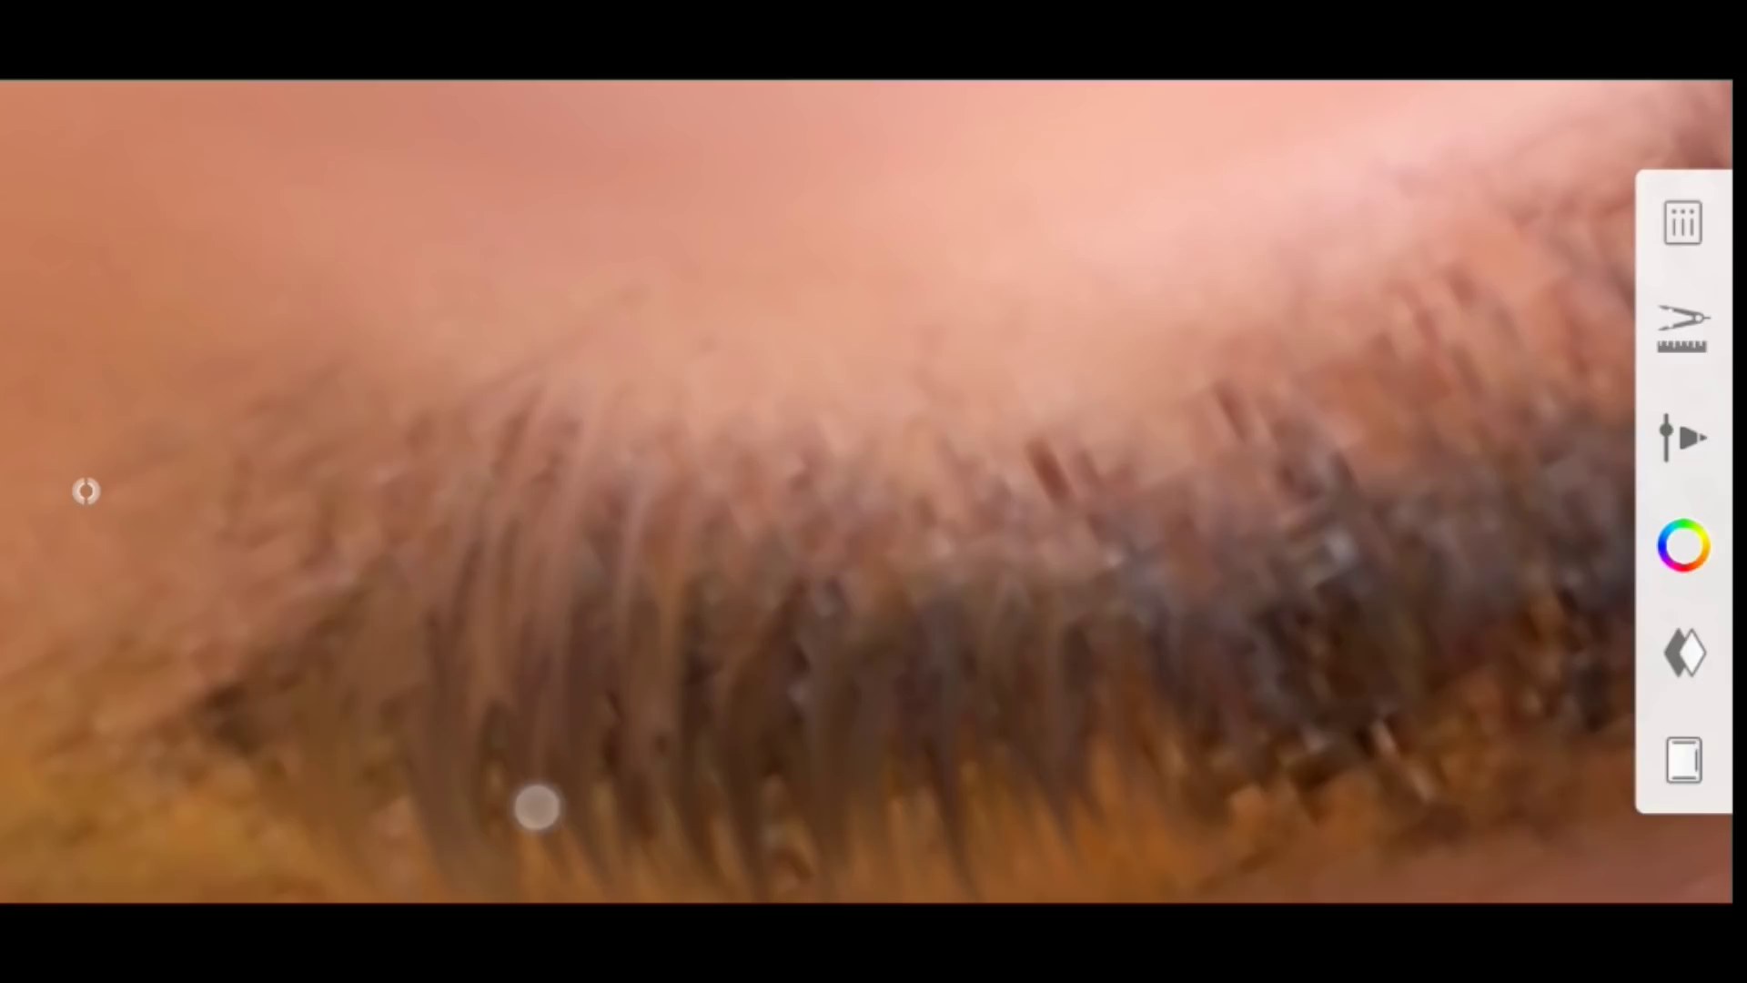
drag(742, 642, 732, 523)
drag(905, 664, 890, 564)
drag(946, 715, 1004, 477)
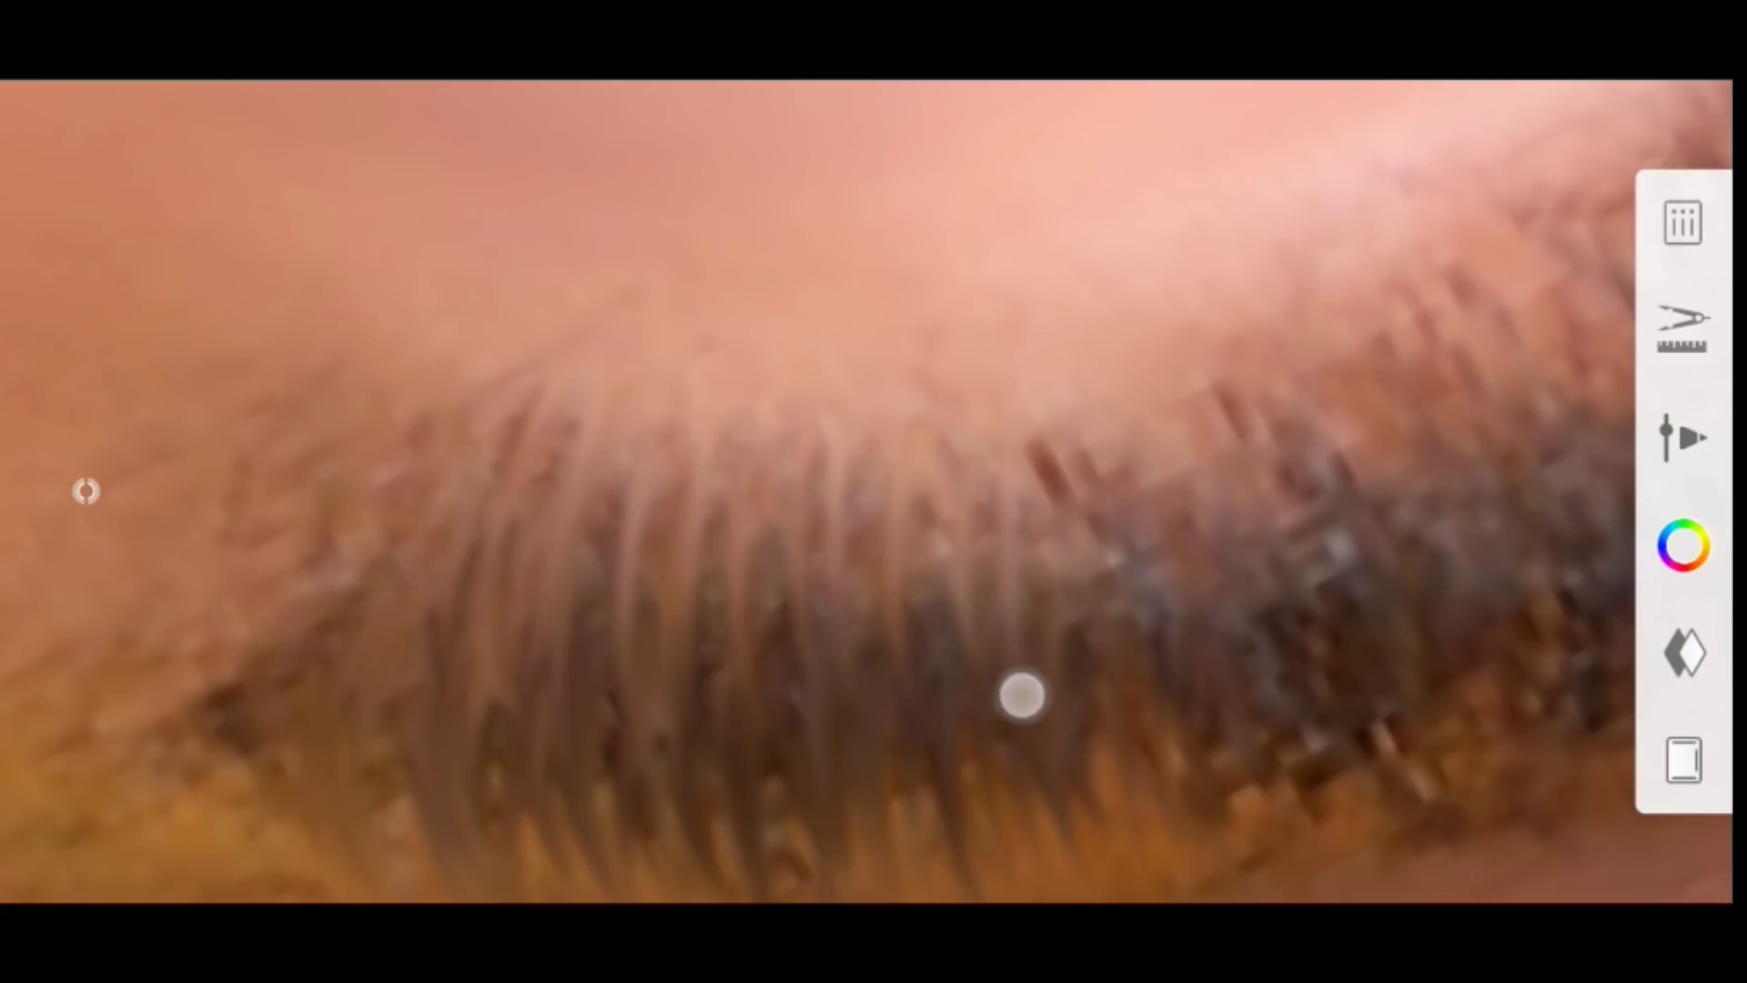
drag(1021, 695, 1078, 455)
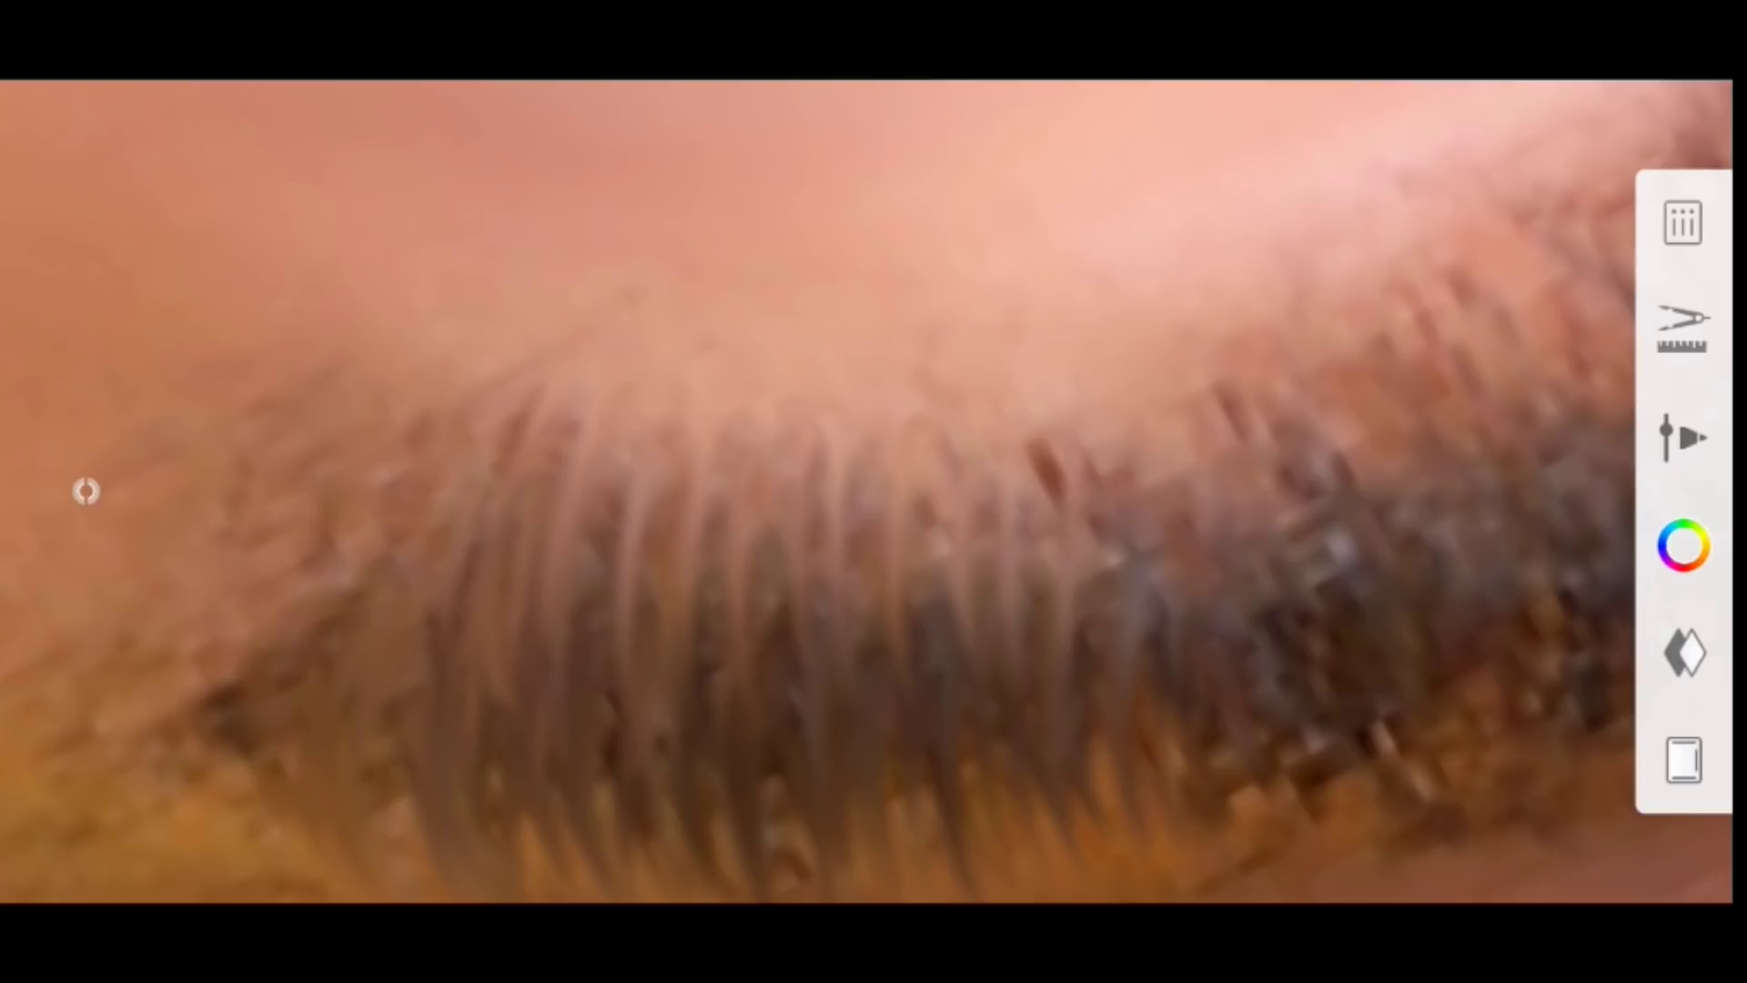
Add a darker strand below the others, then pan and zoom along the beard to review it
drag(1162, 651, 1195, 387)
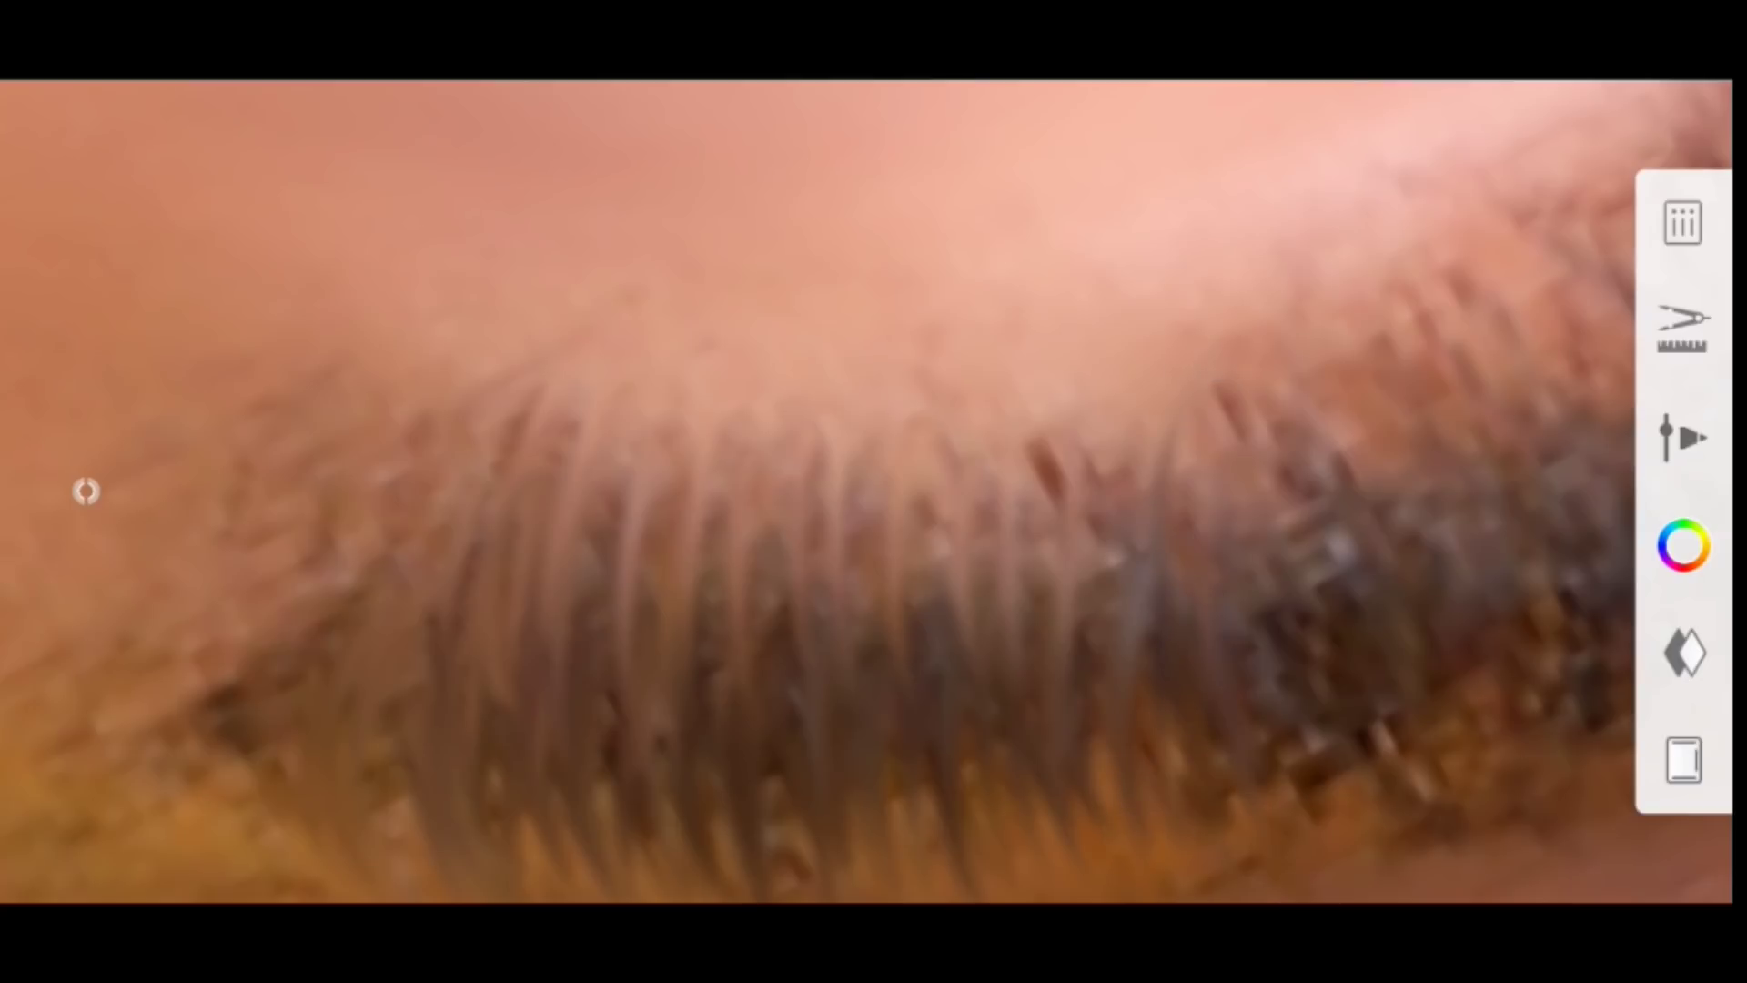
scroll(1150, 573, up, 5)
scroll(943, 554, up, 2)
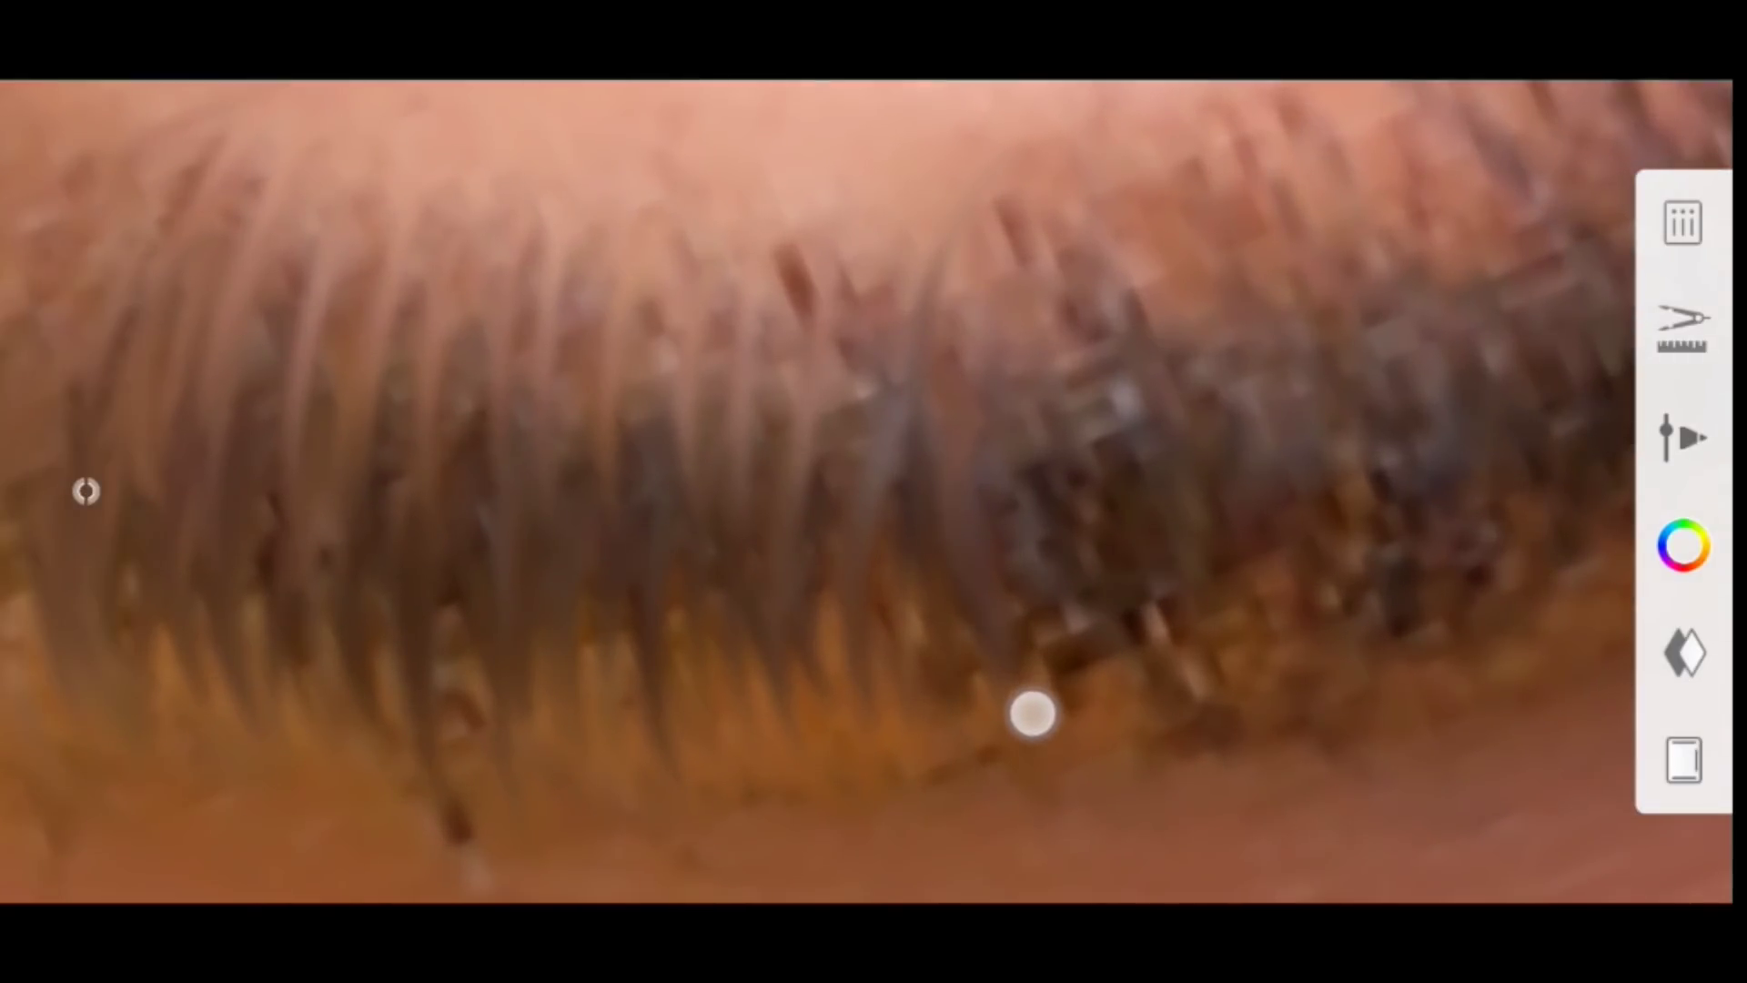
scroll(1037, 628, down, 3)
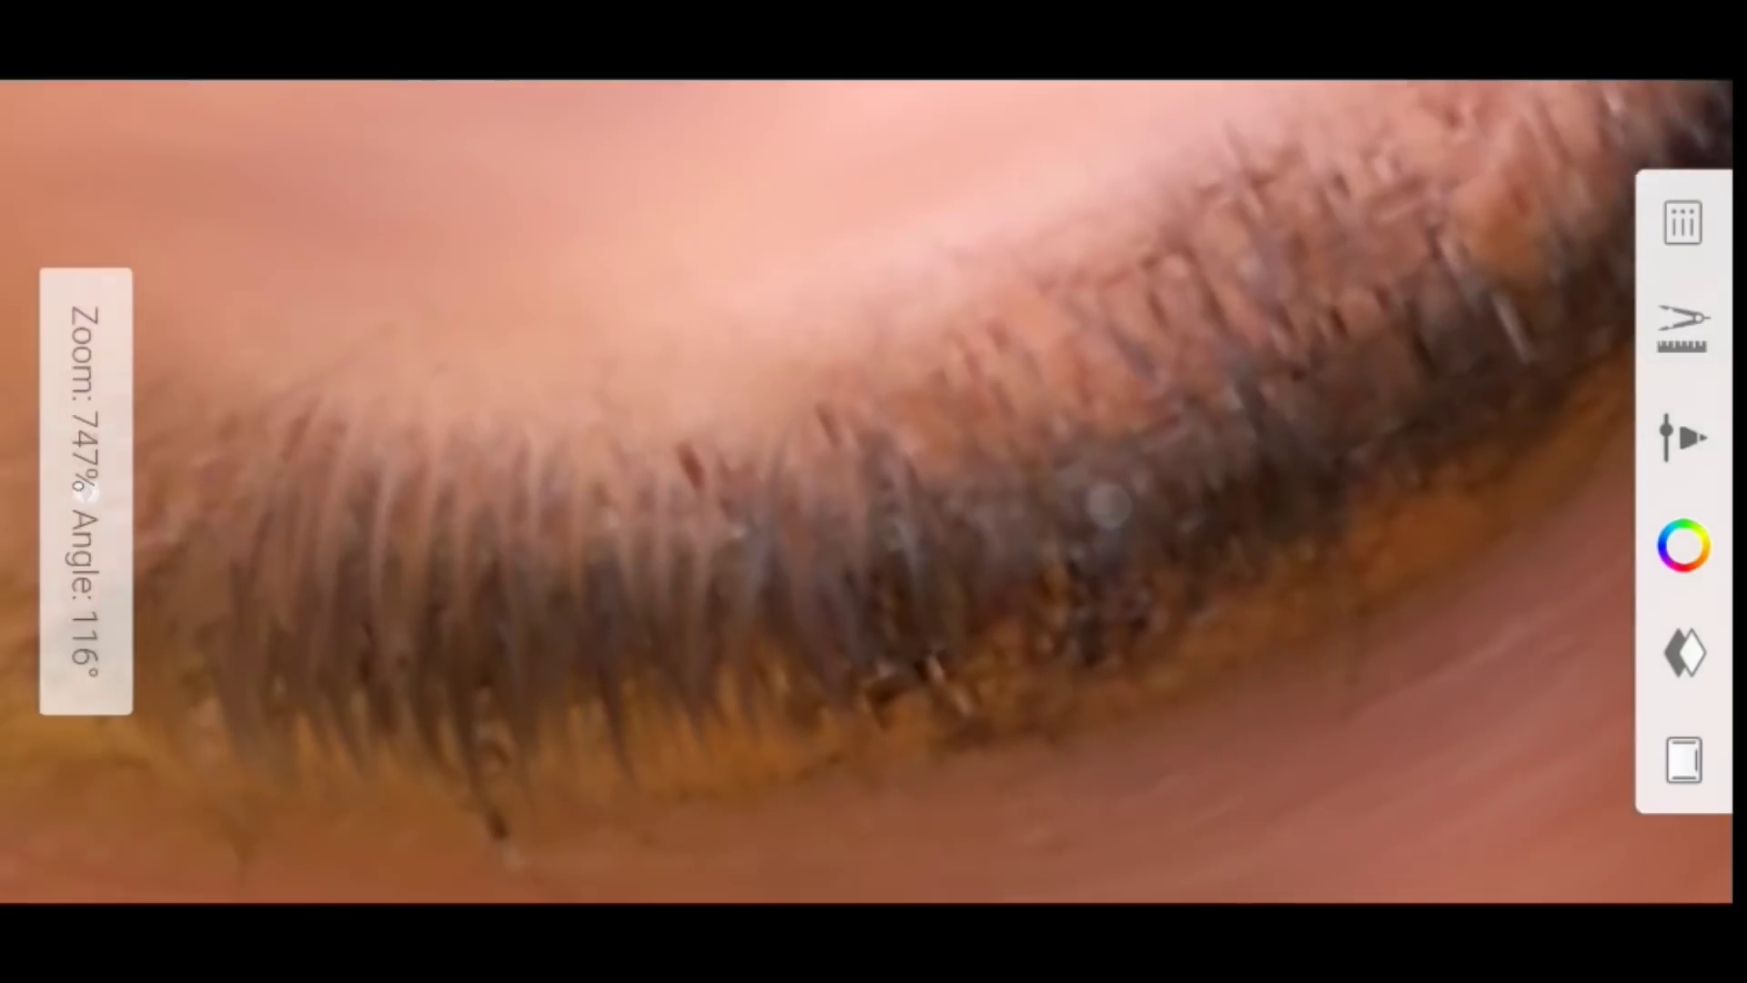
scroll(994, 558, up, 2)
scroll(995, 558, up, 3)
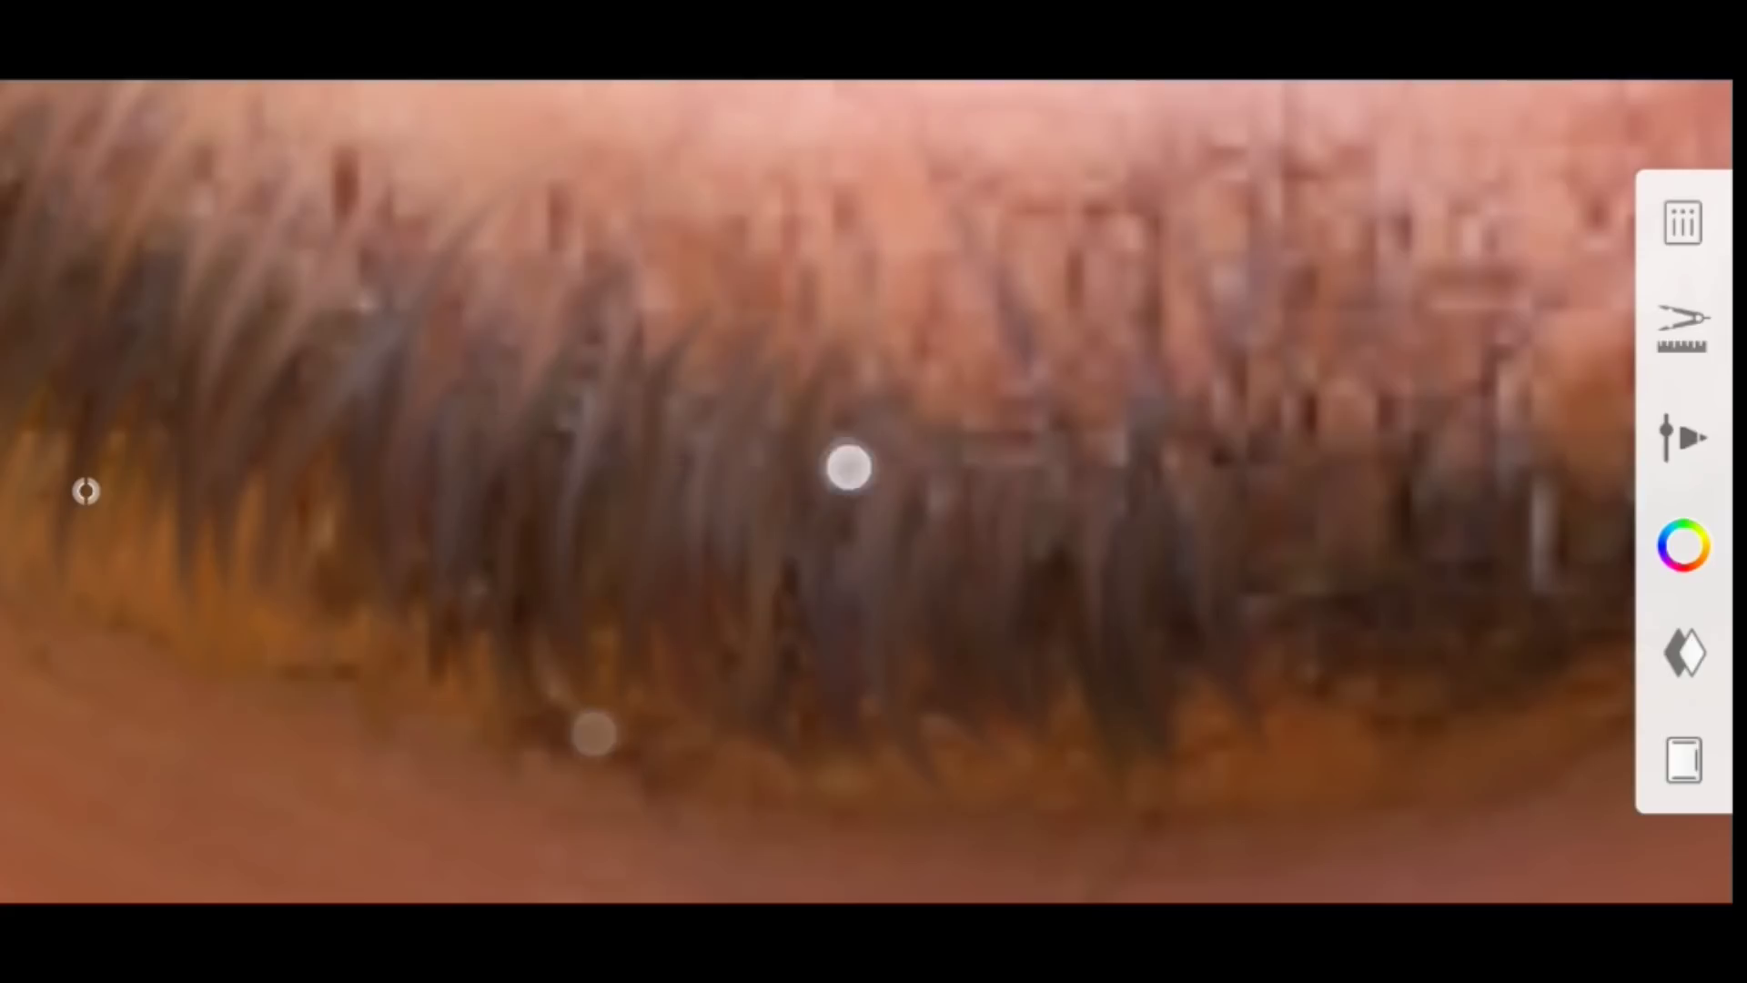
scroll(849, 467, down, 3)
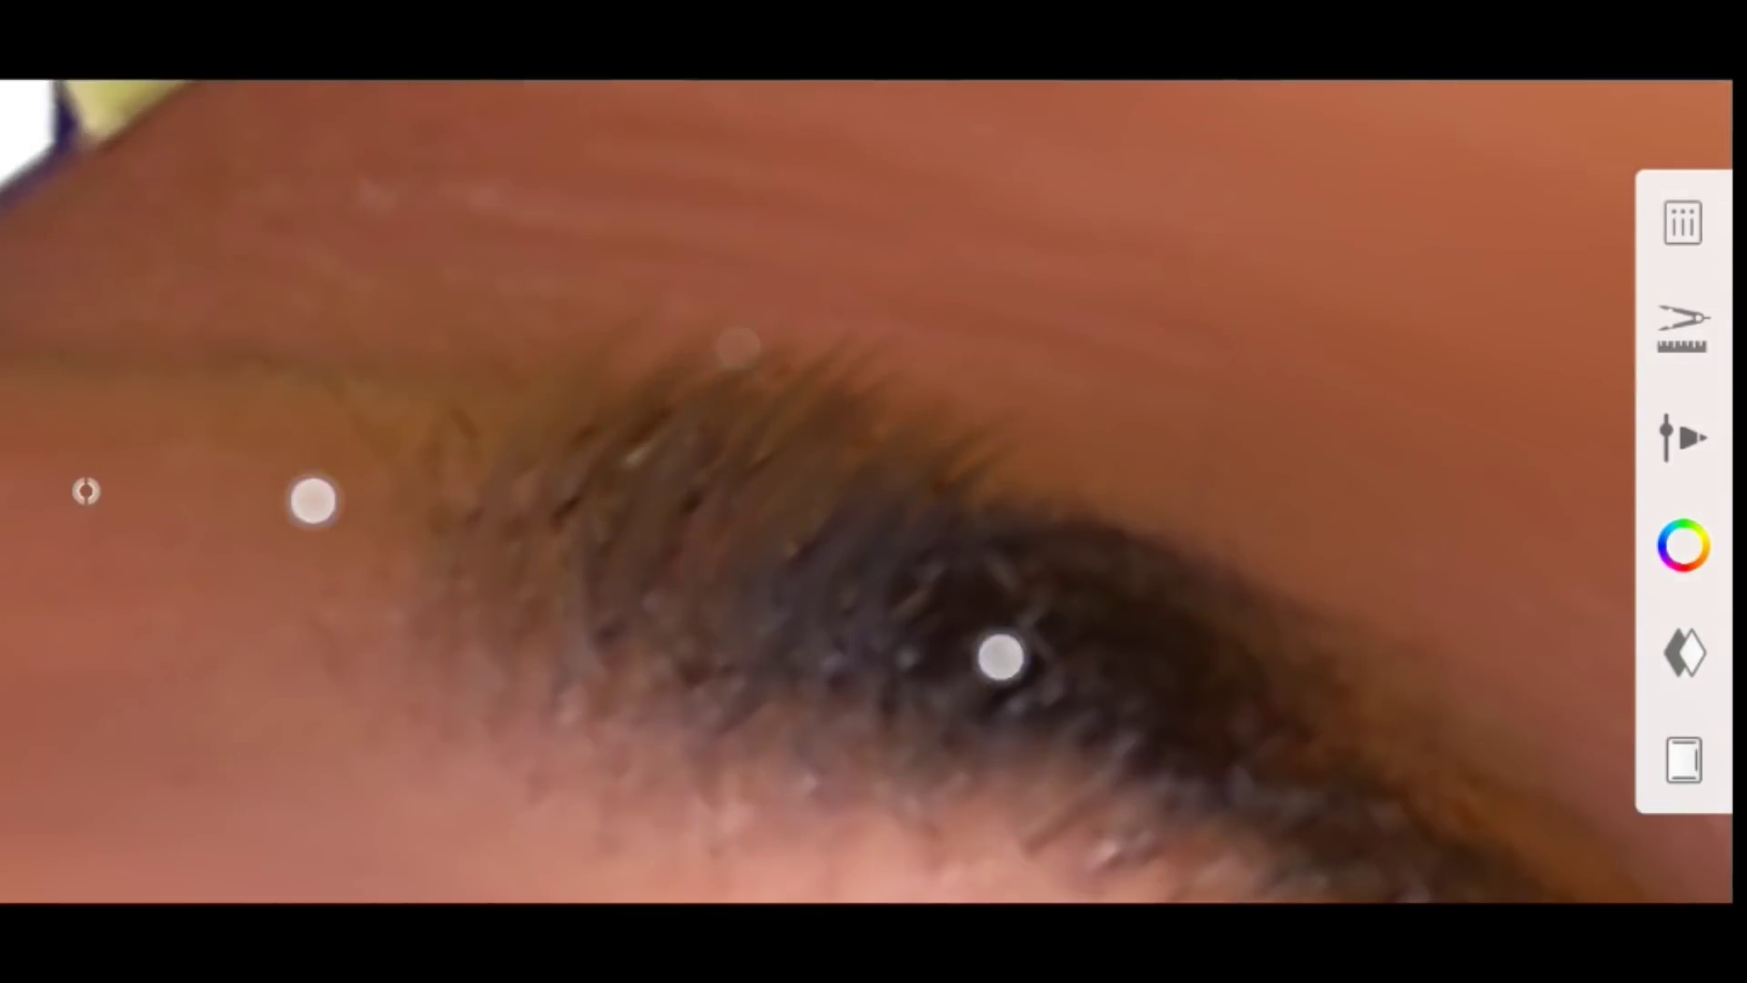
scroll(656, 578, up, 2)
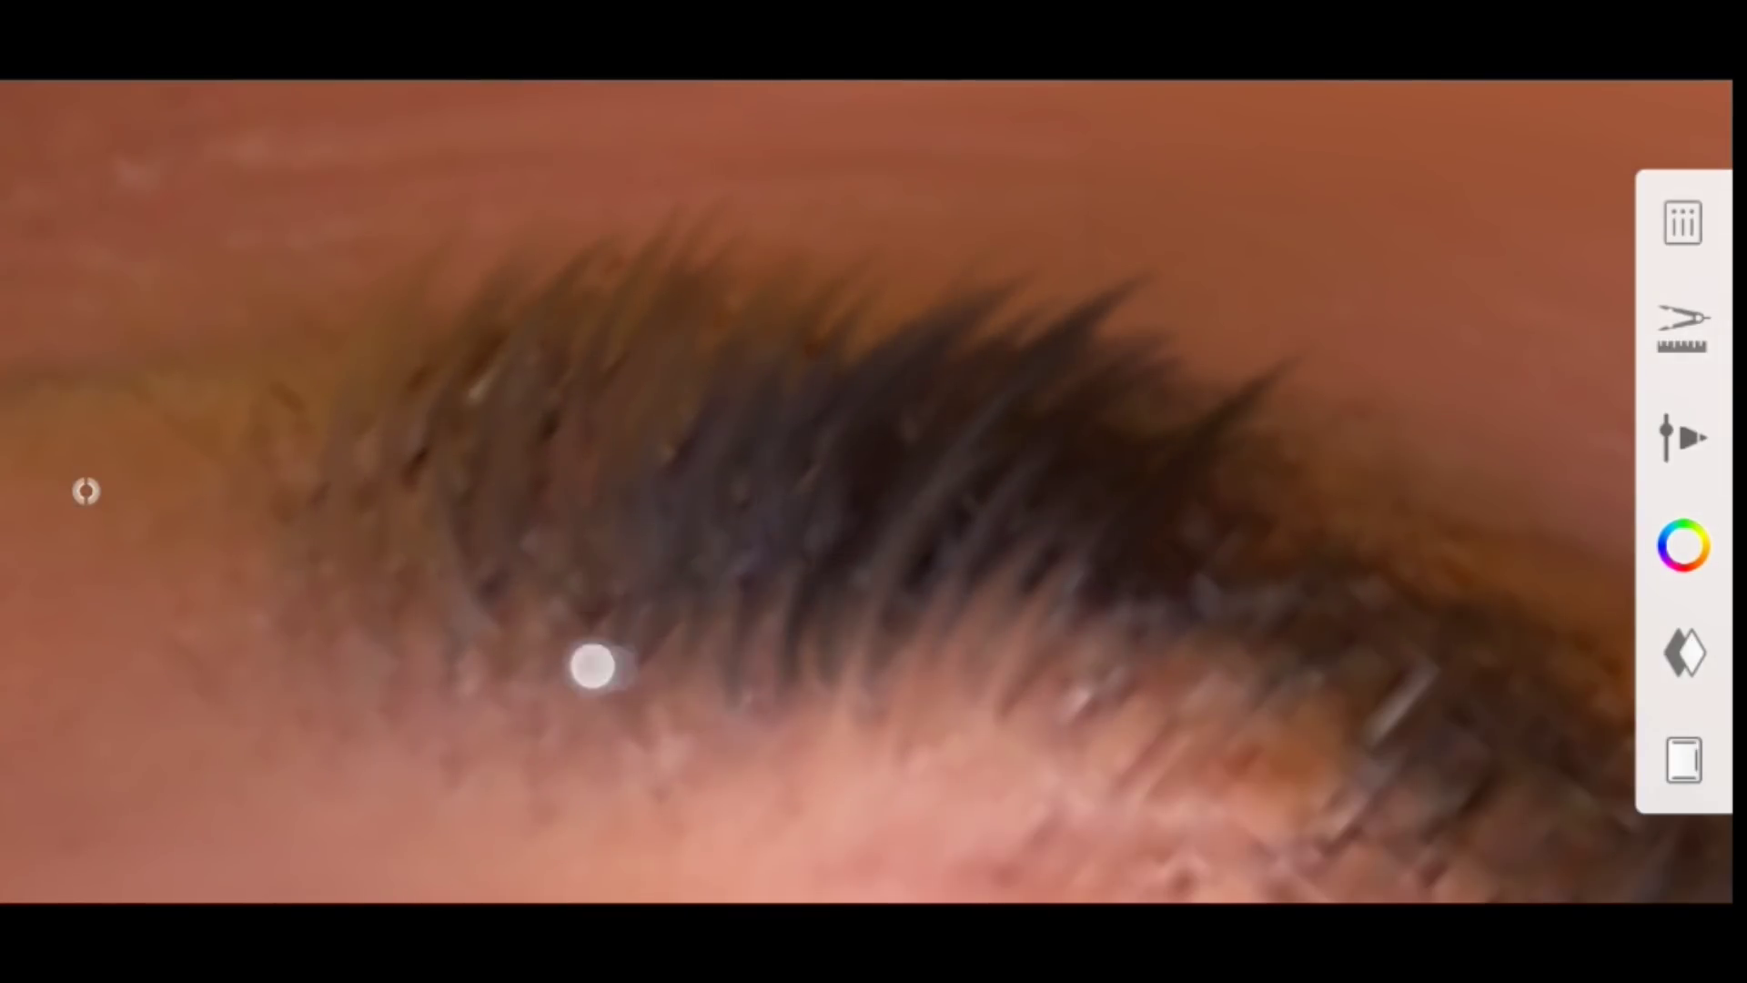
drag(1044, 468, 920, 472)
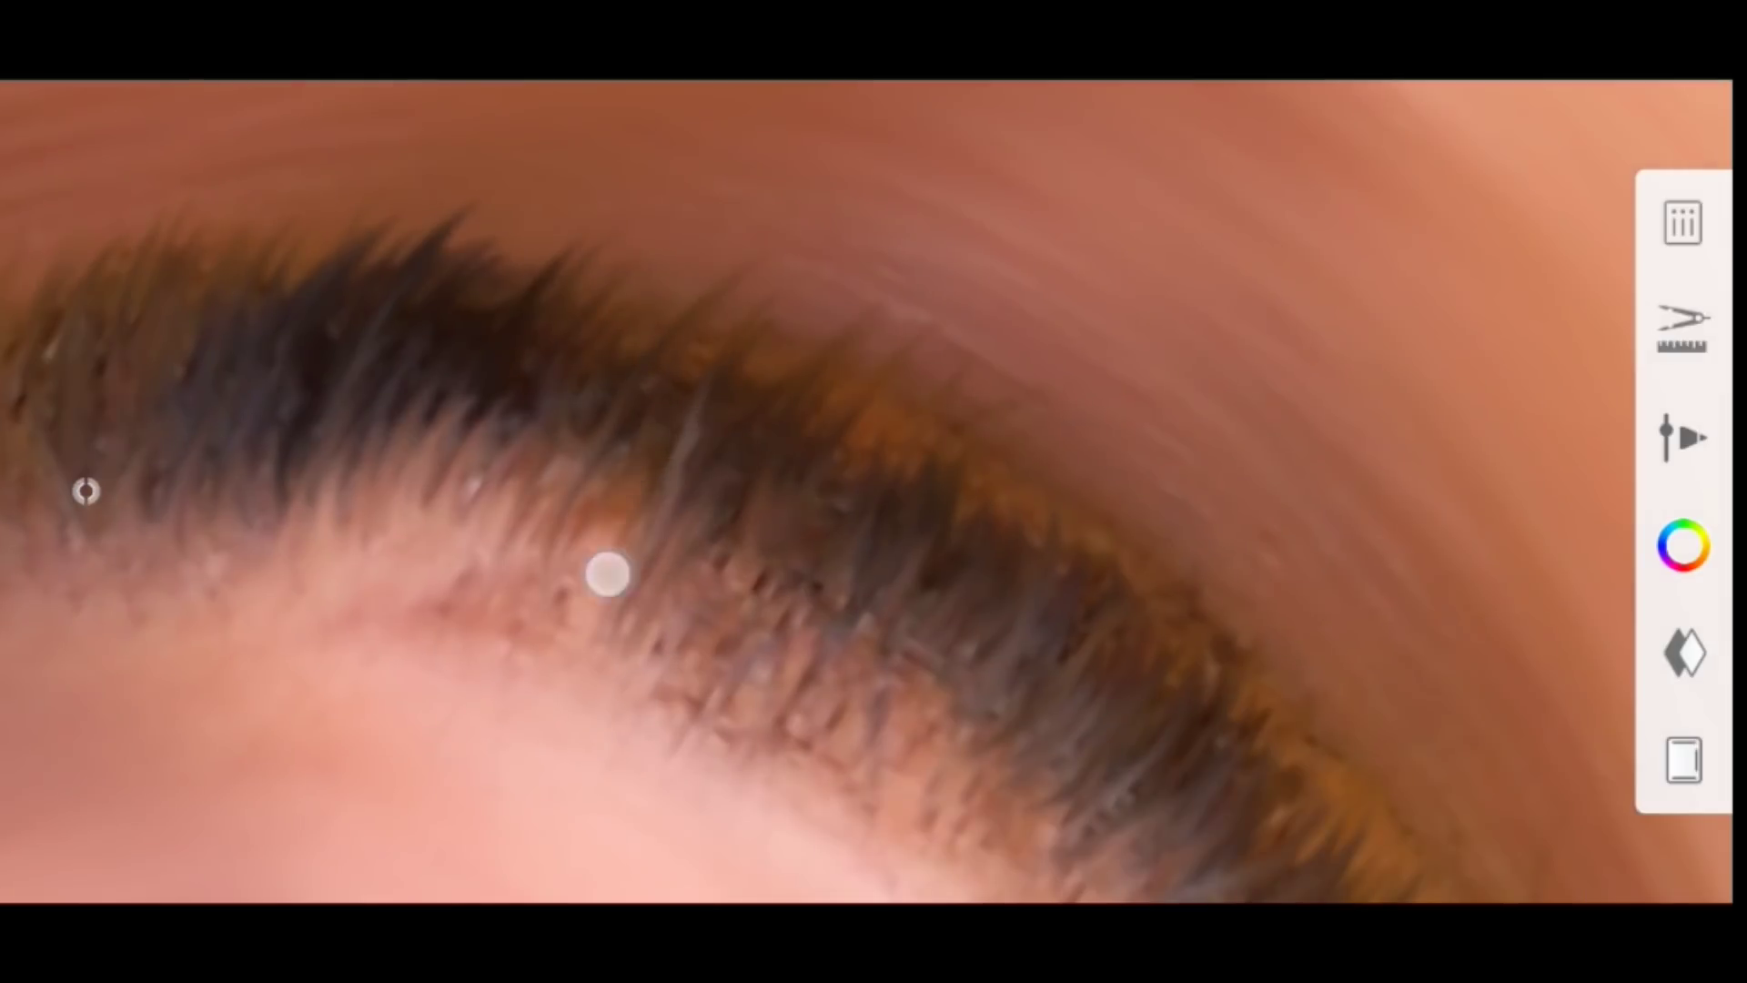
scroll(607, 573, down, 3)
scroll(651, 520, up, 3)
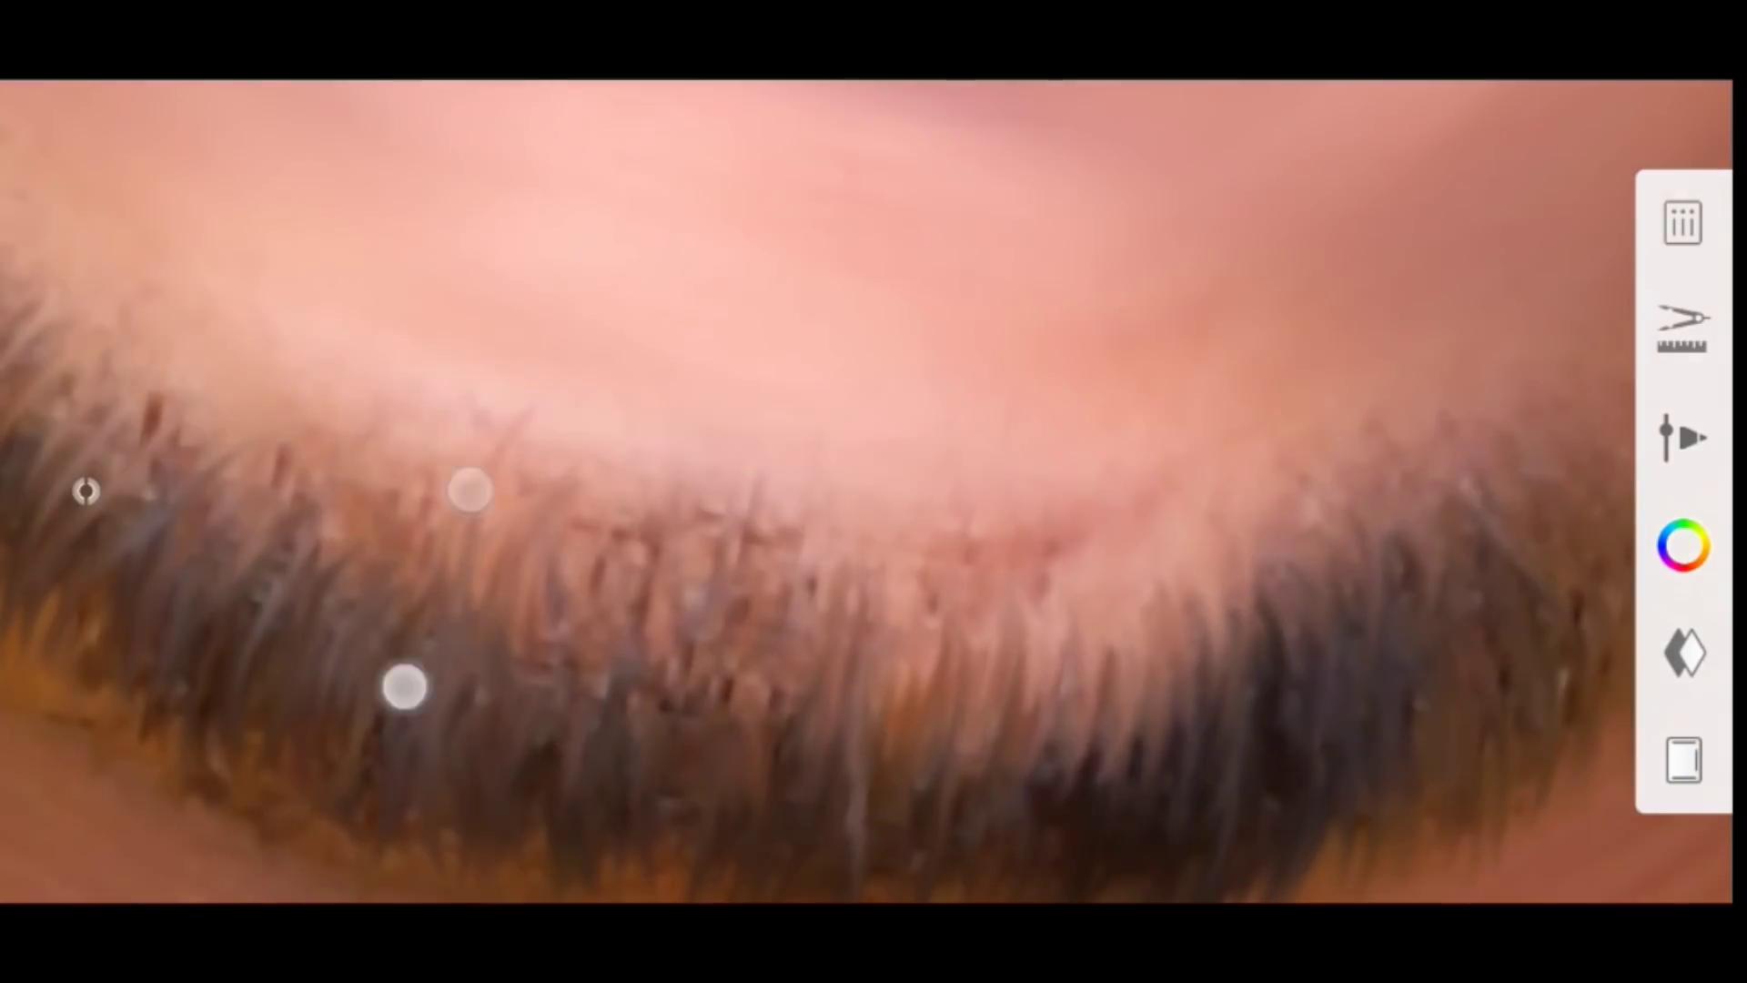
scroll(621, 546, down, 3)
scroll(405, 497, up, 3)
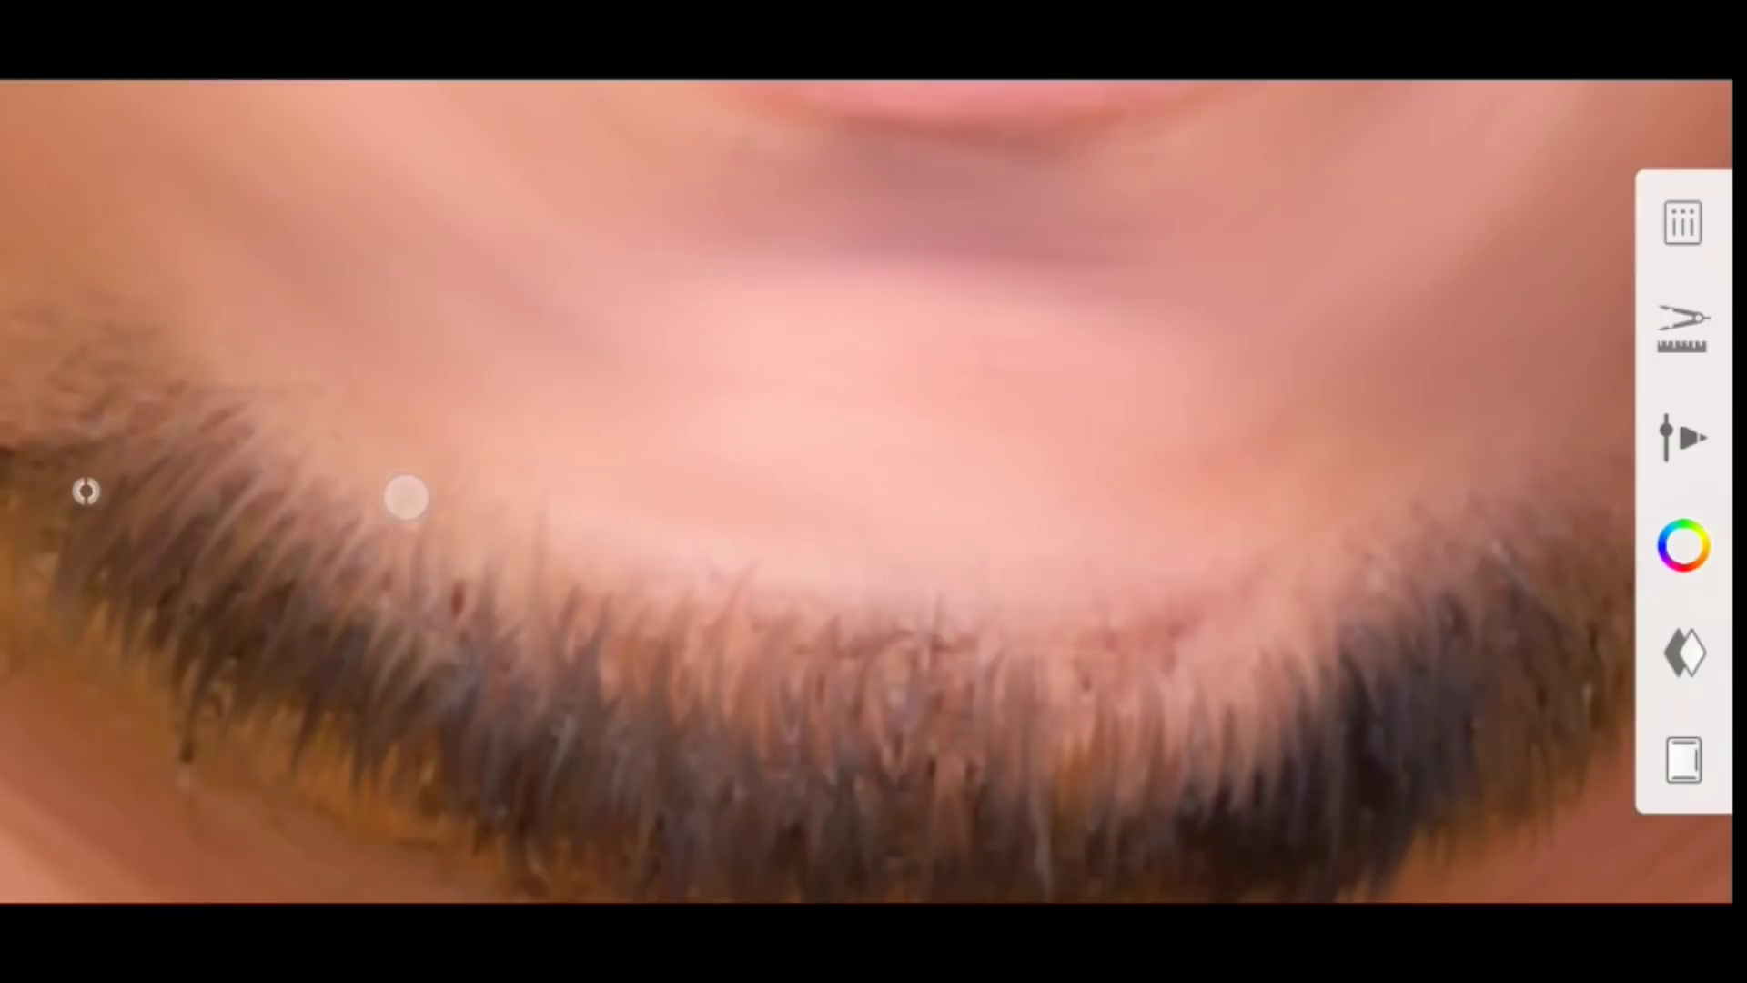
scroll(406, 498, down, 3)
scroll(924, 491, up, 3)
scroll(429, 605, down, 3)
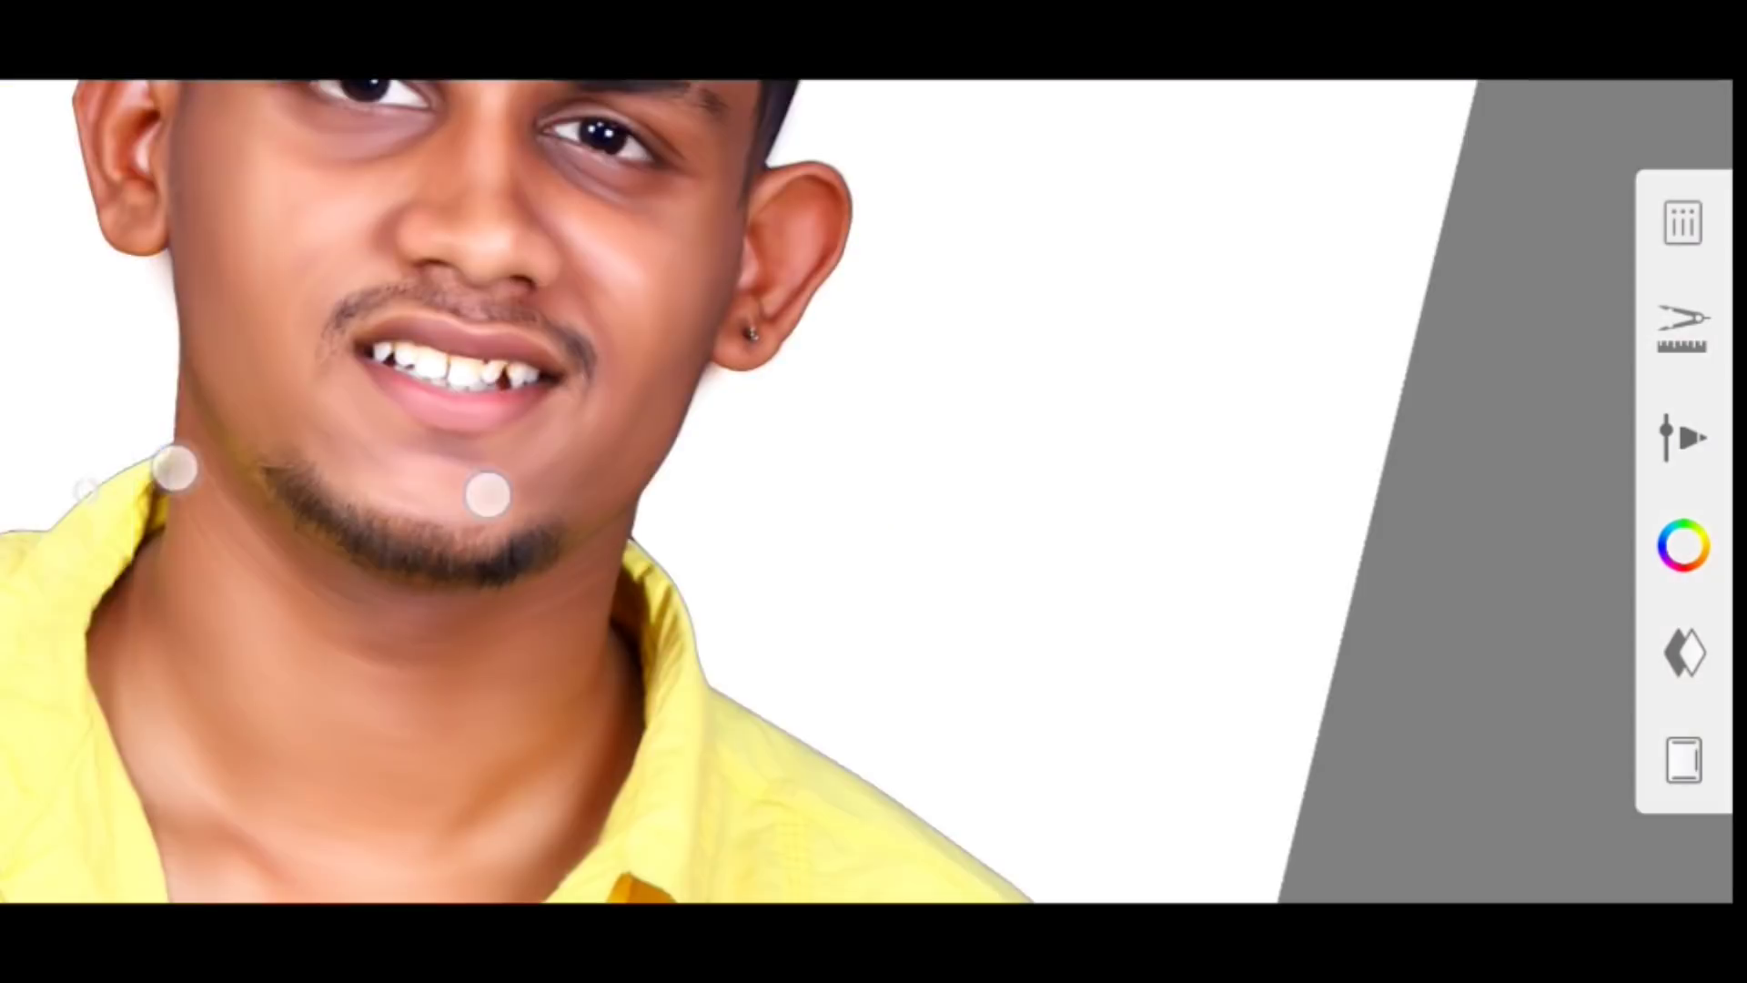
scroll(488, 494, up, 3)
scroll(996, 633, down, 5)
scroll(825, 620, up, 2)
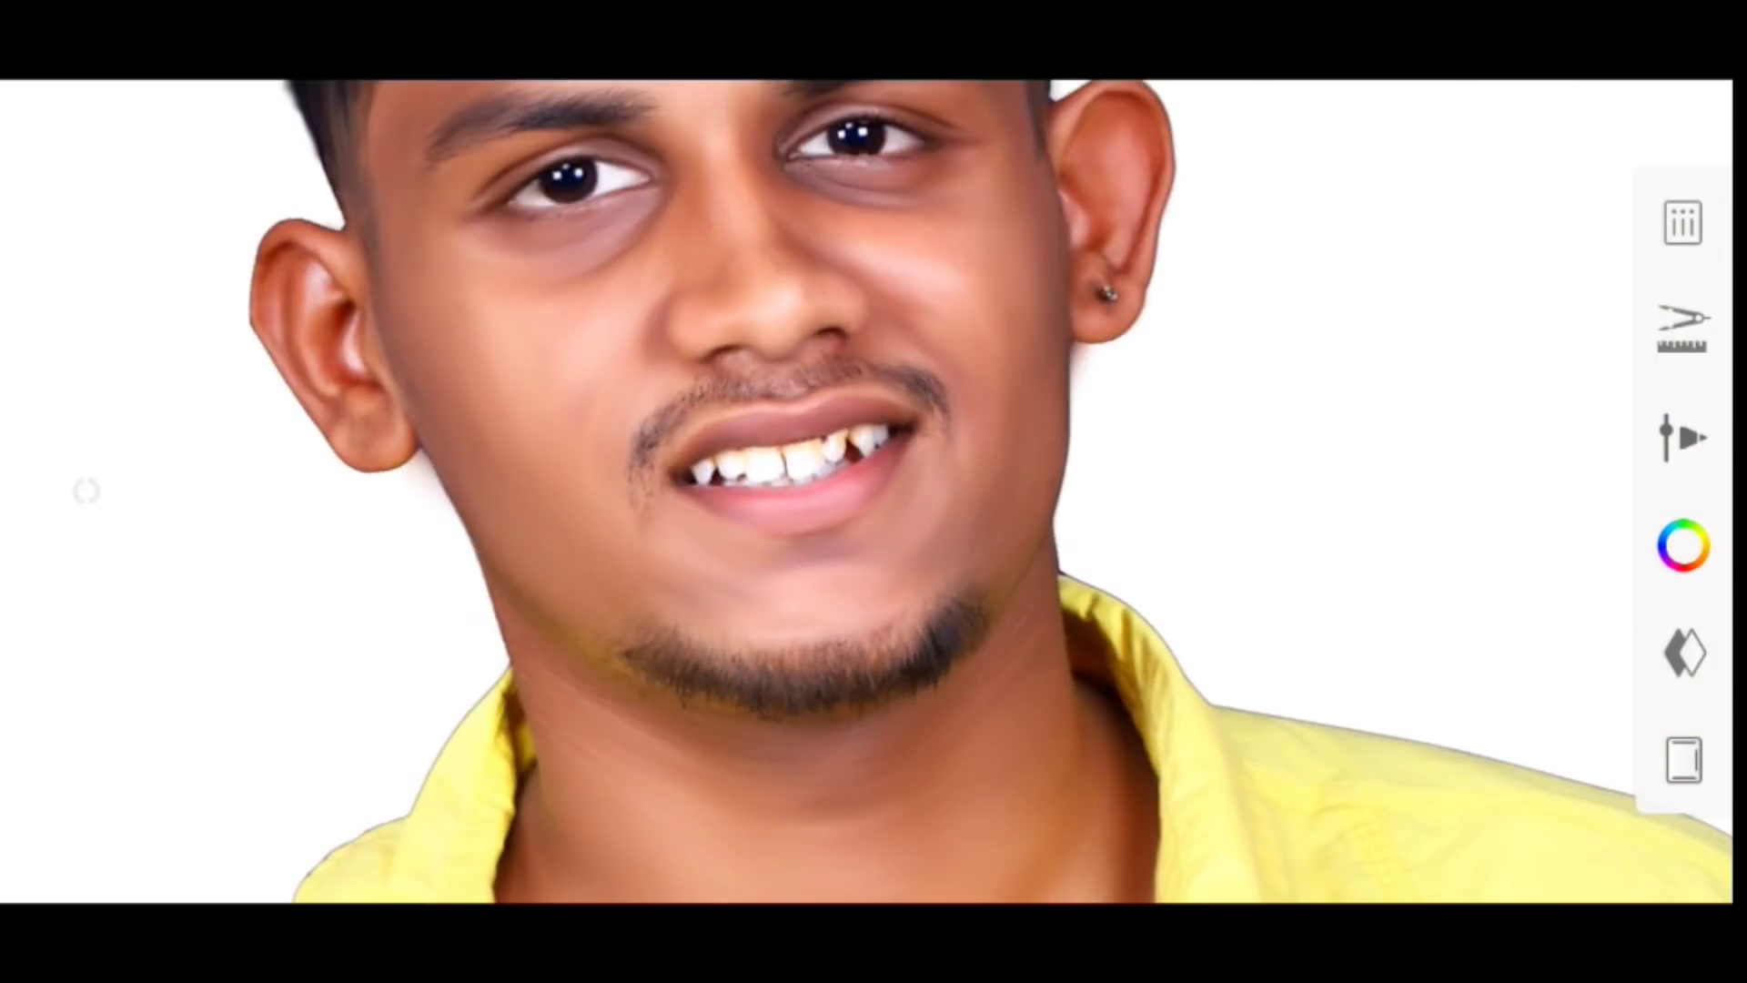
scroll(425, 534, up, 3)
scroll(386, 522, up, 3)
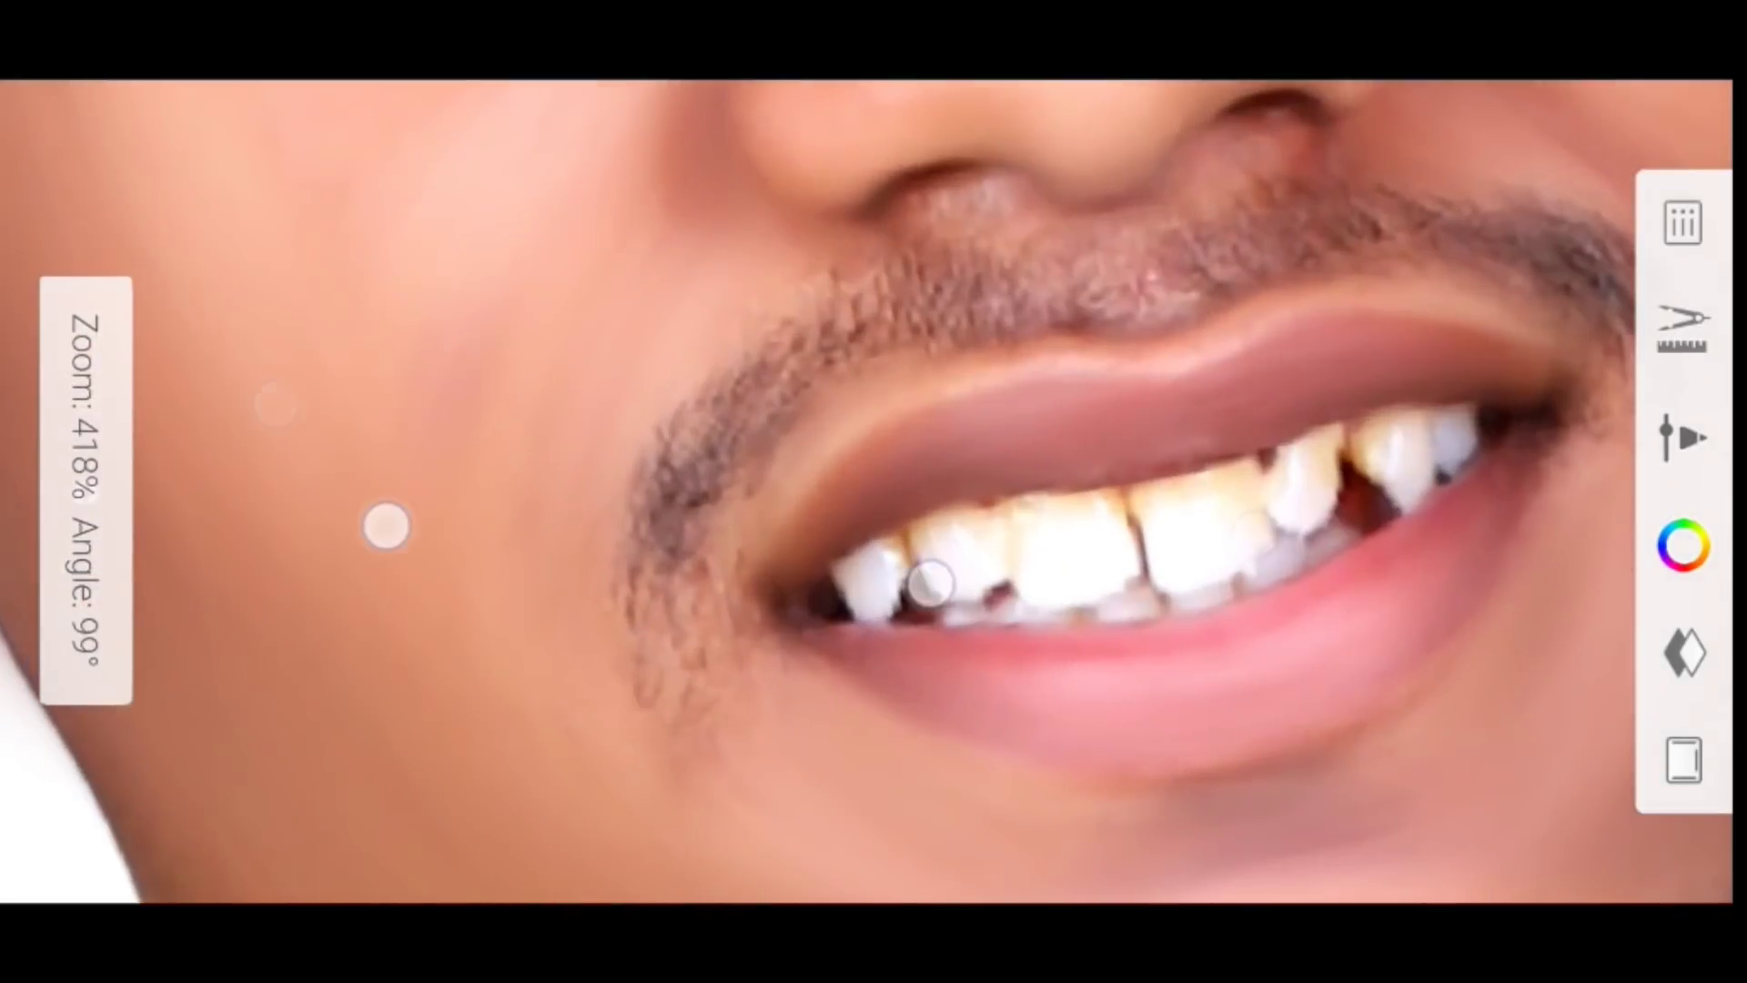
scroll(382, 473, up, 2)
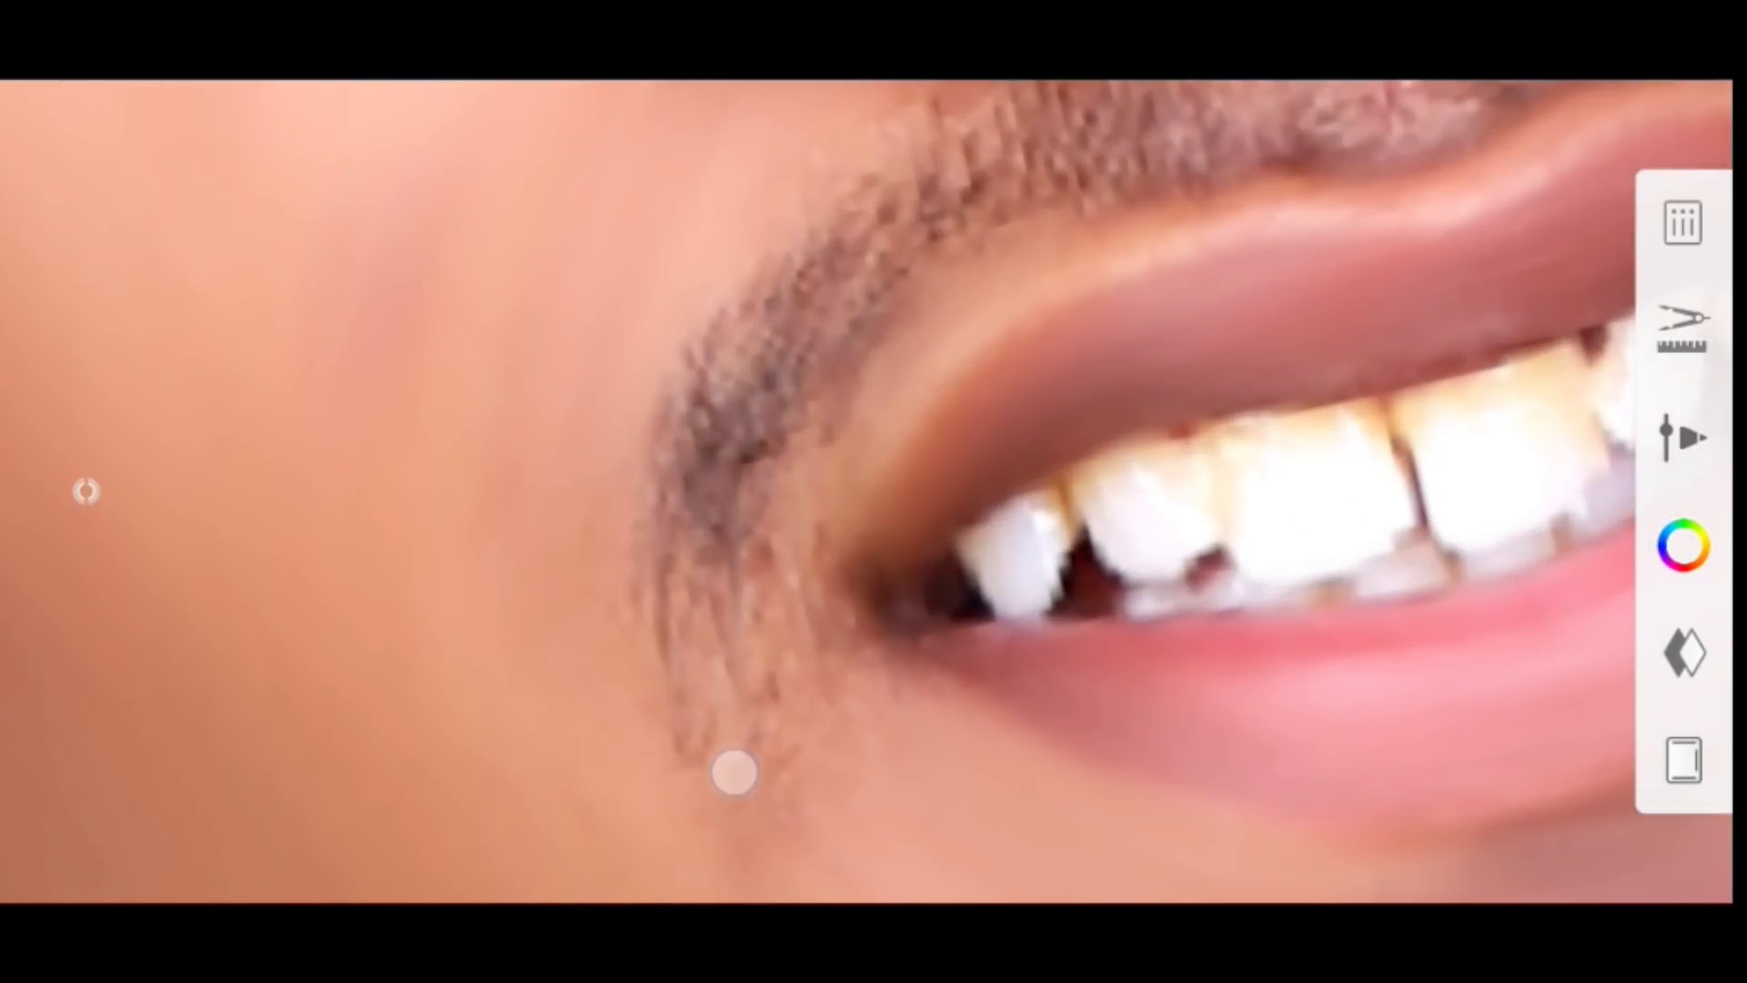
click(85, 491)
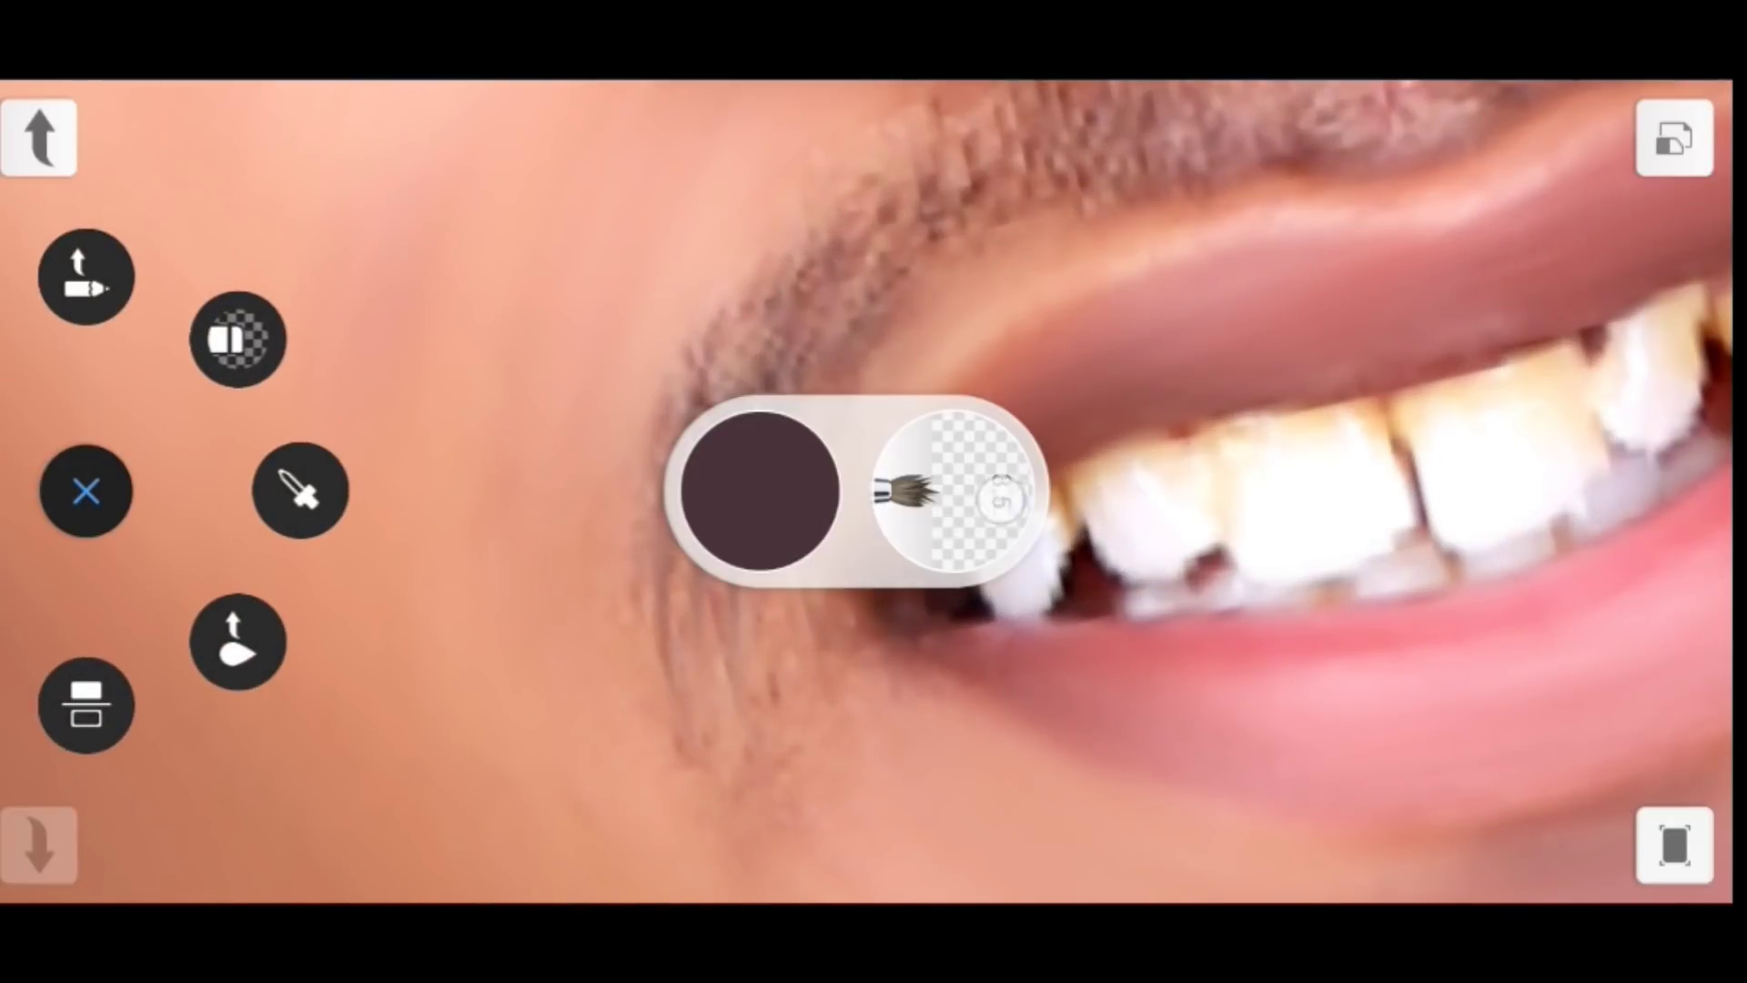
click(86, 492)
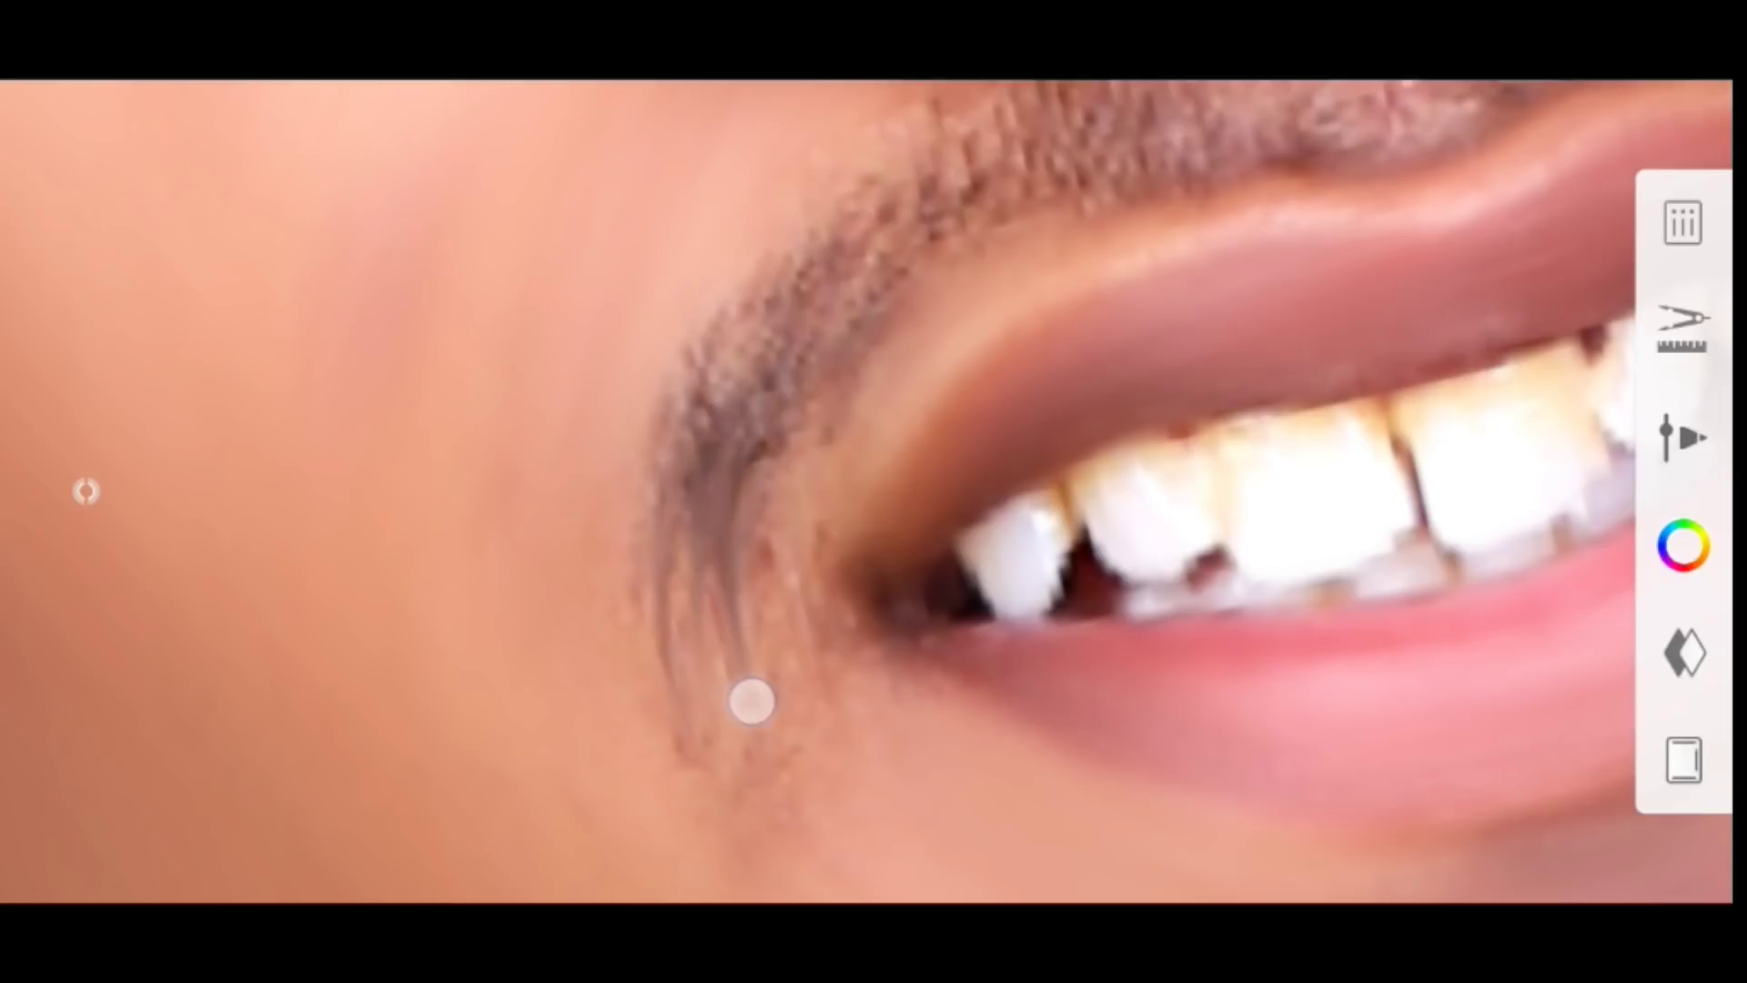
scroll(760, 697, up, 2)
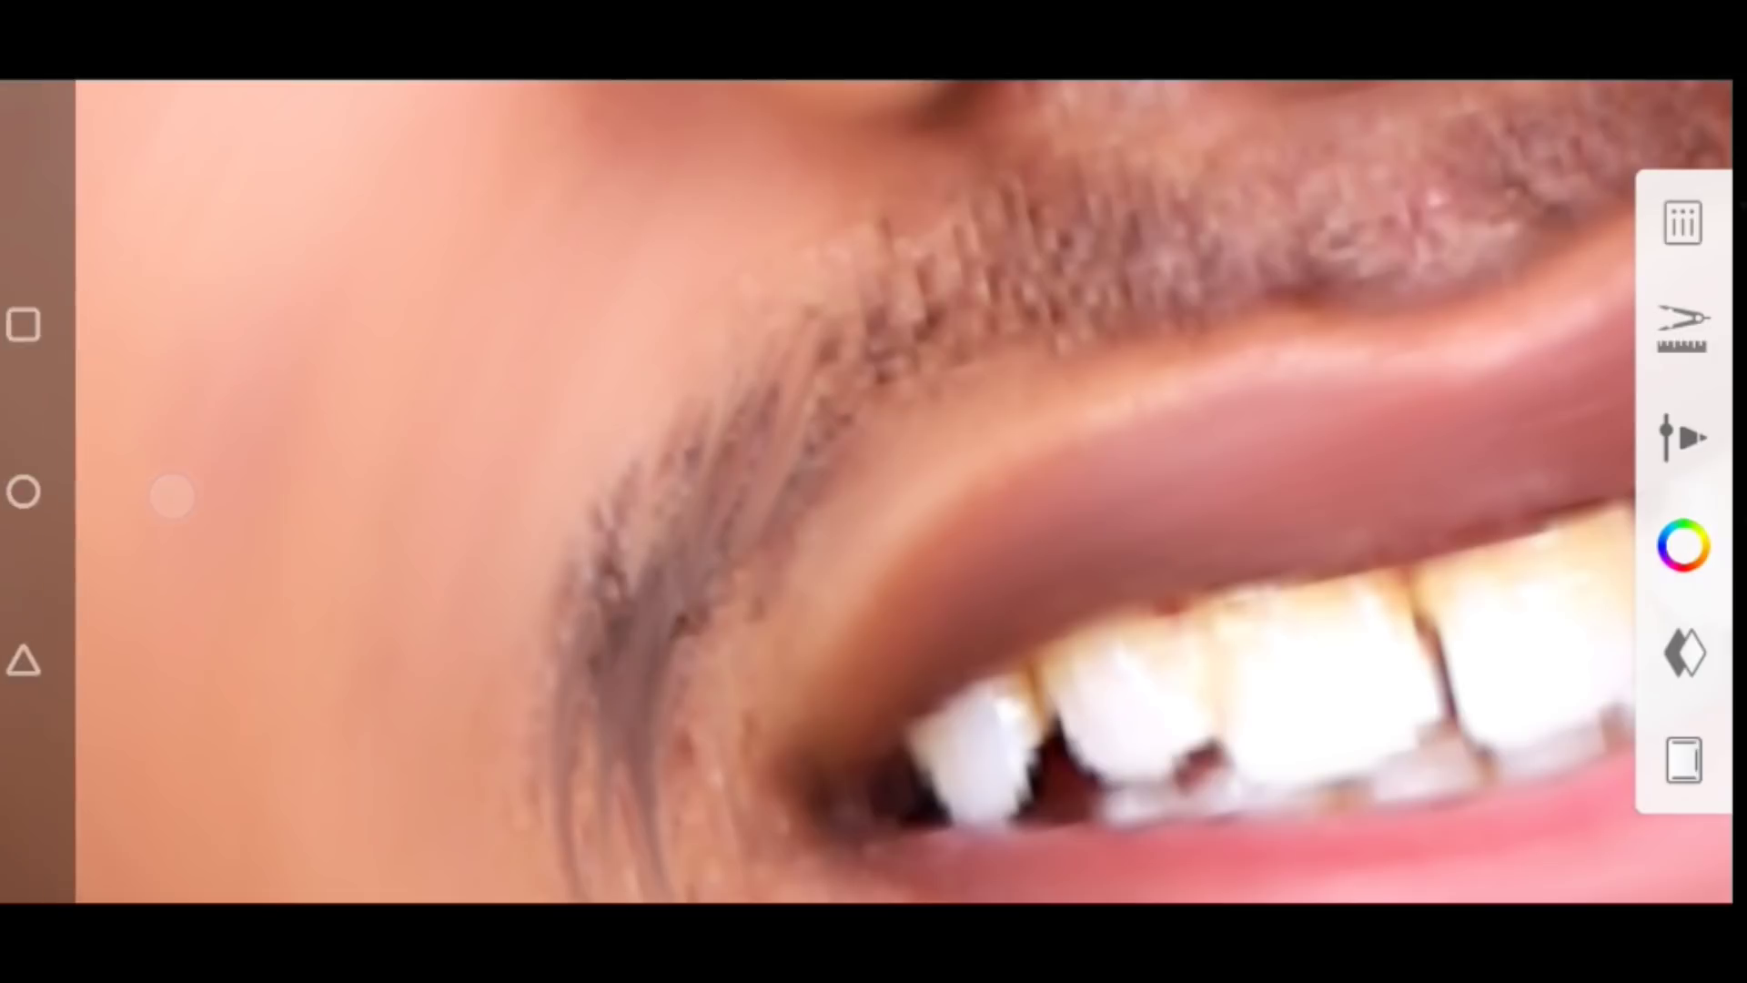
scroll(391, 496, down, 3)
scroll(599, 602, up, 3)
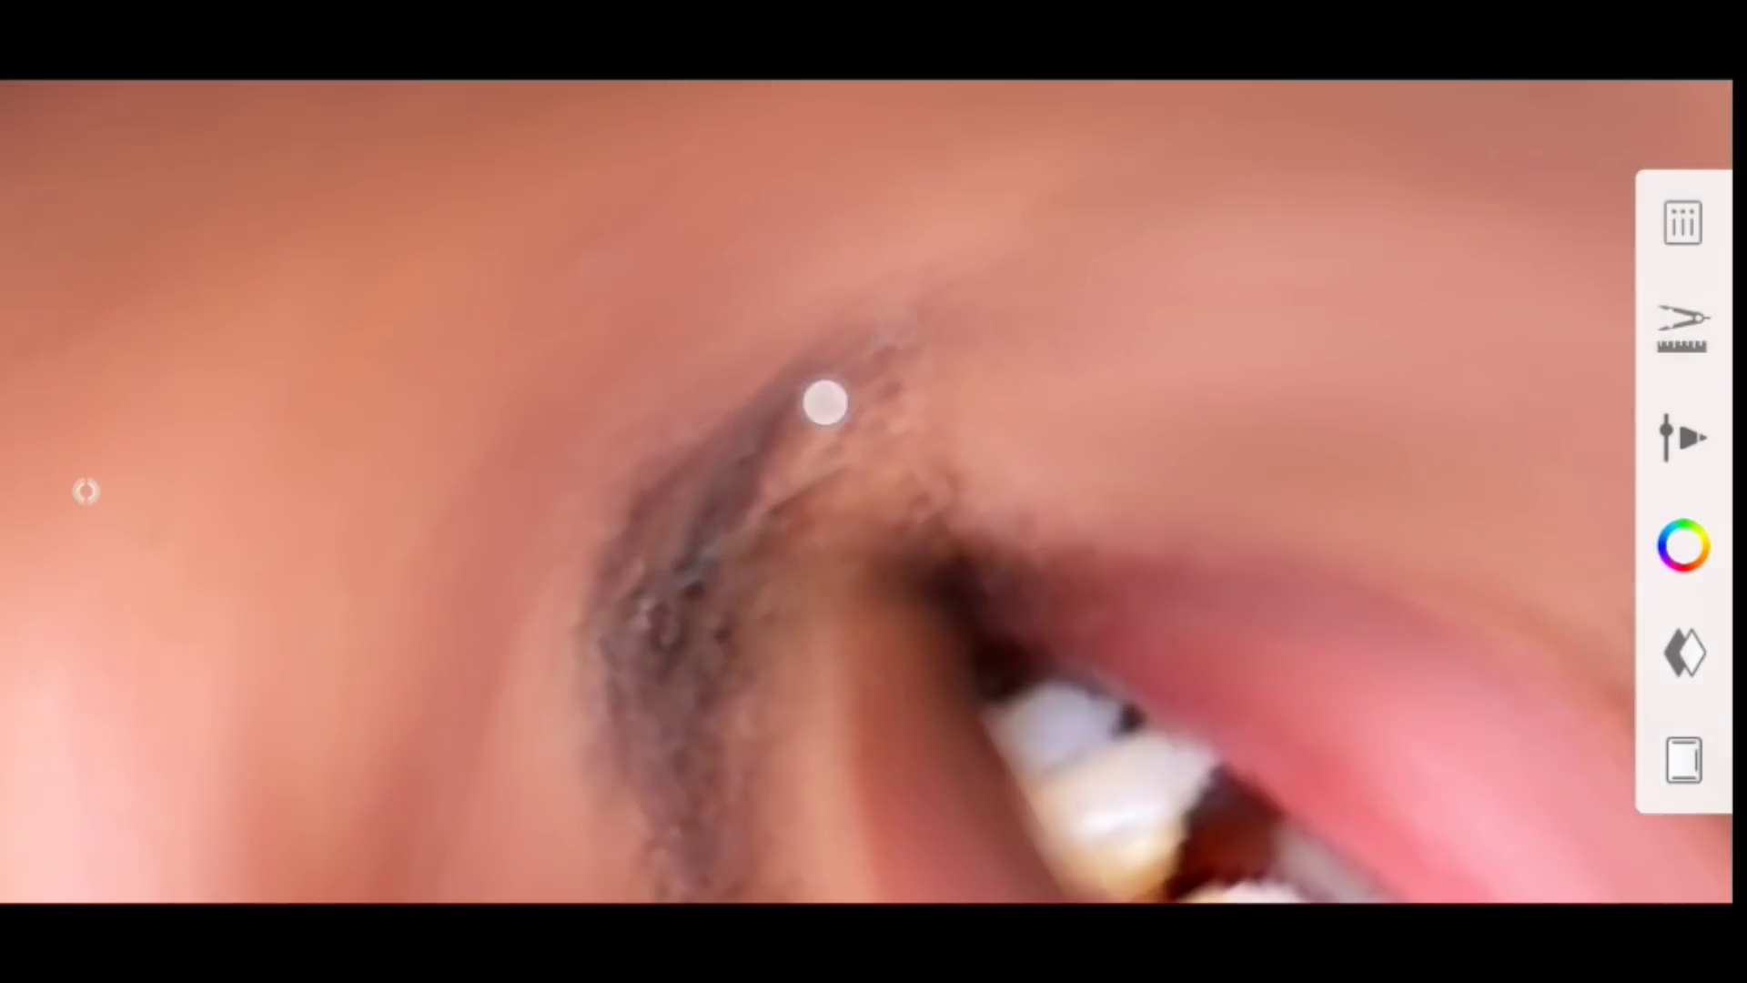
scroll(391, 478, up, 1)
scroll(810, 216, down, 2)
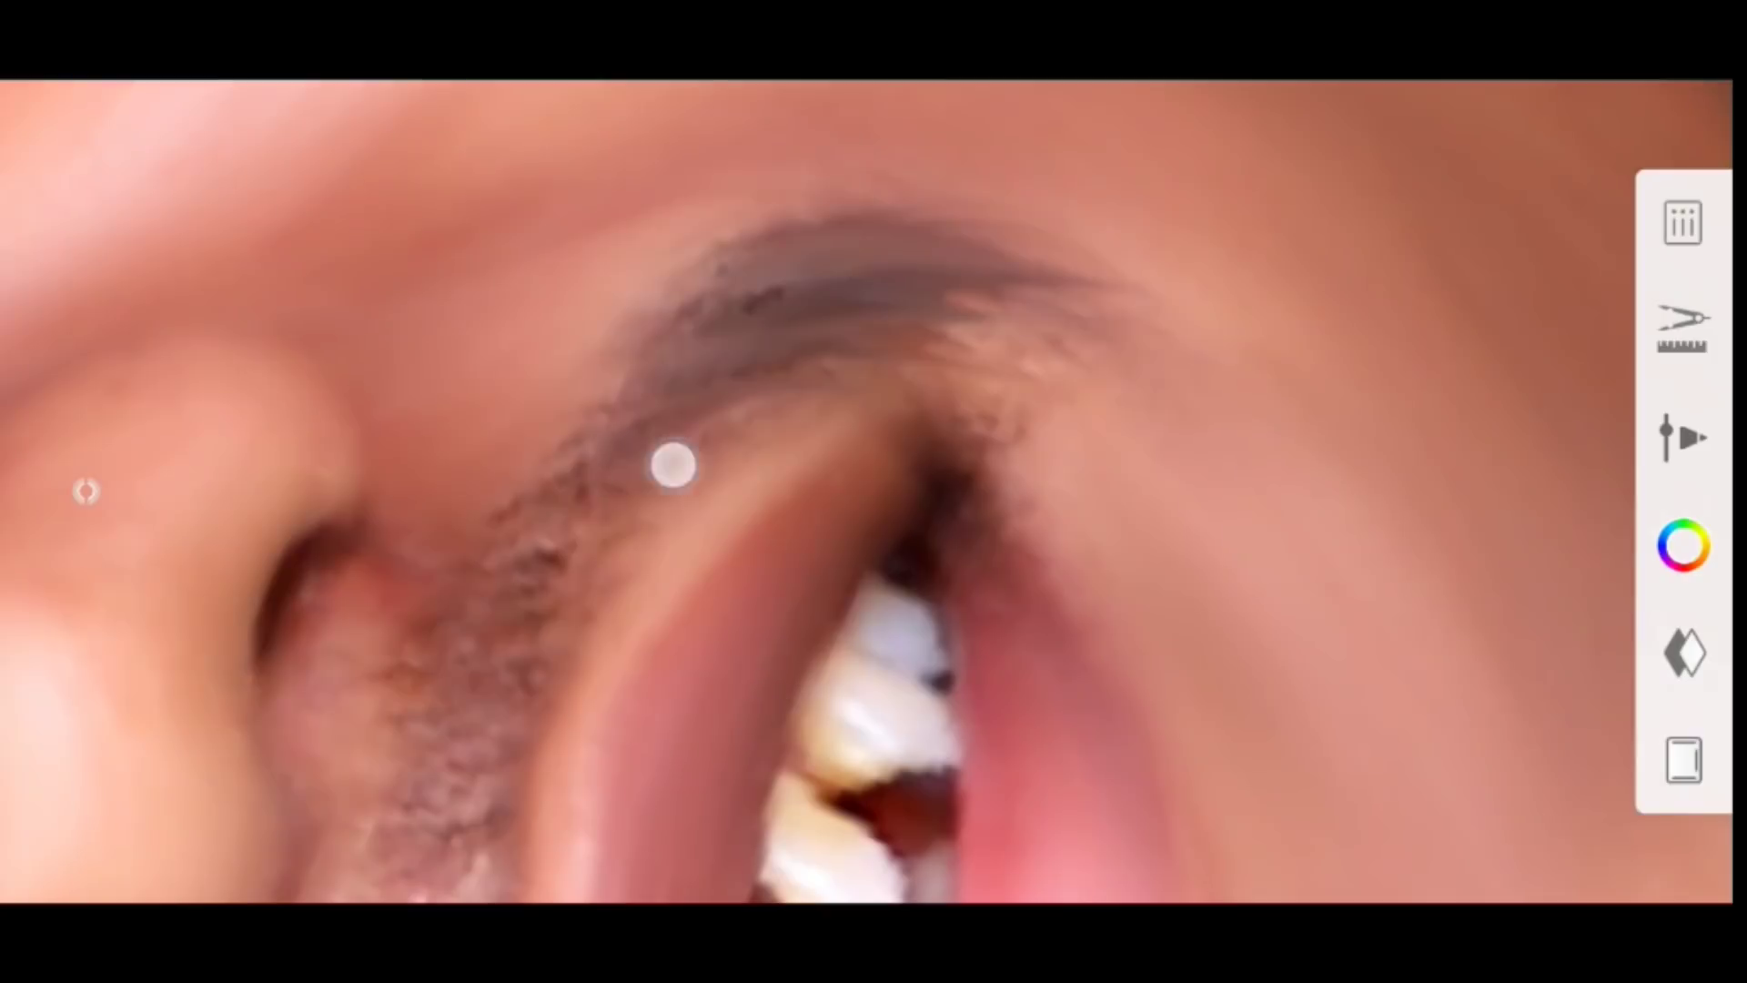
scroll(686, 403, down, 2)
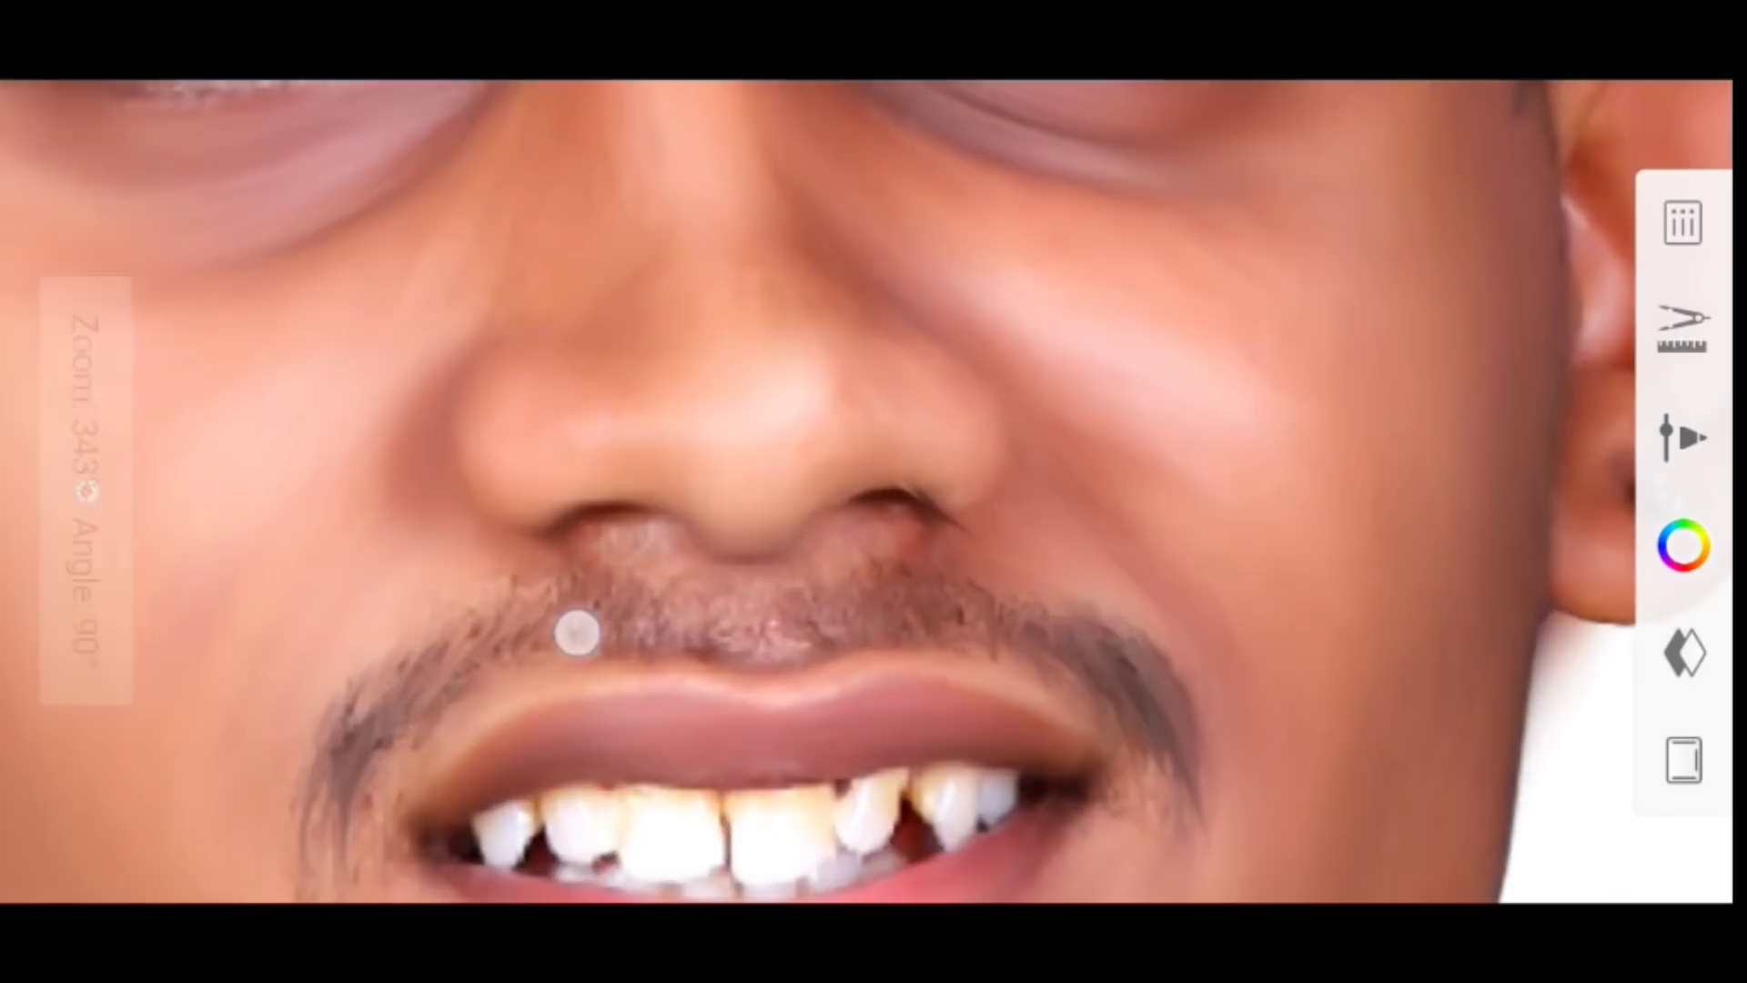
scroll(577, 628, up, 2)
scroll(855, 518, down, 5)
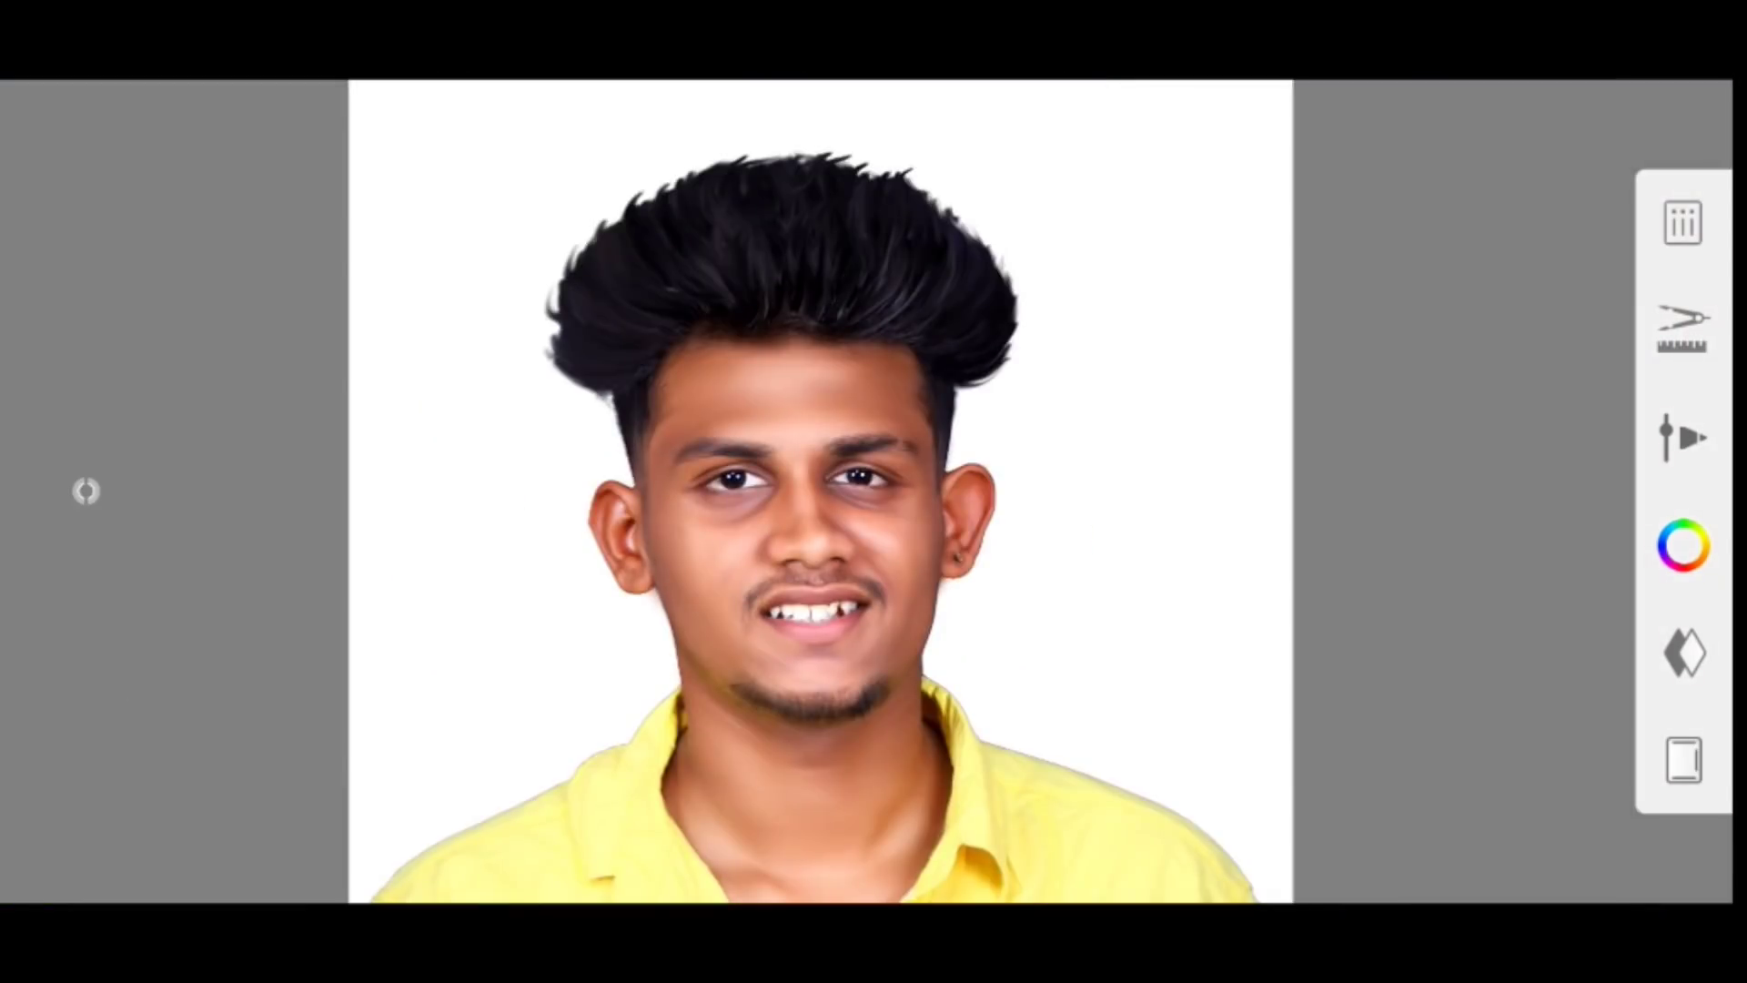
scroll(798, 561, down, 2)
Make the Synthetic Heavy Flat Brush from the Synthetic Paint library the active brush
click(86, 491)
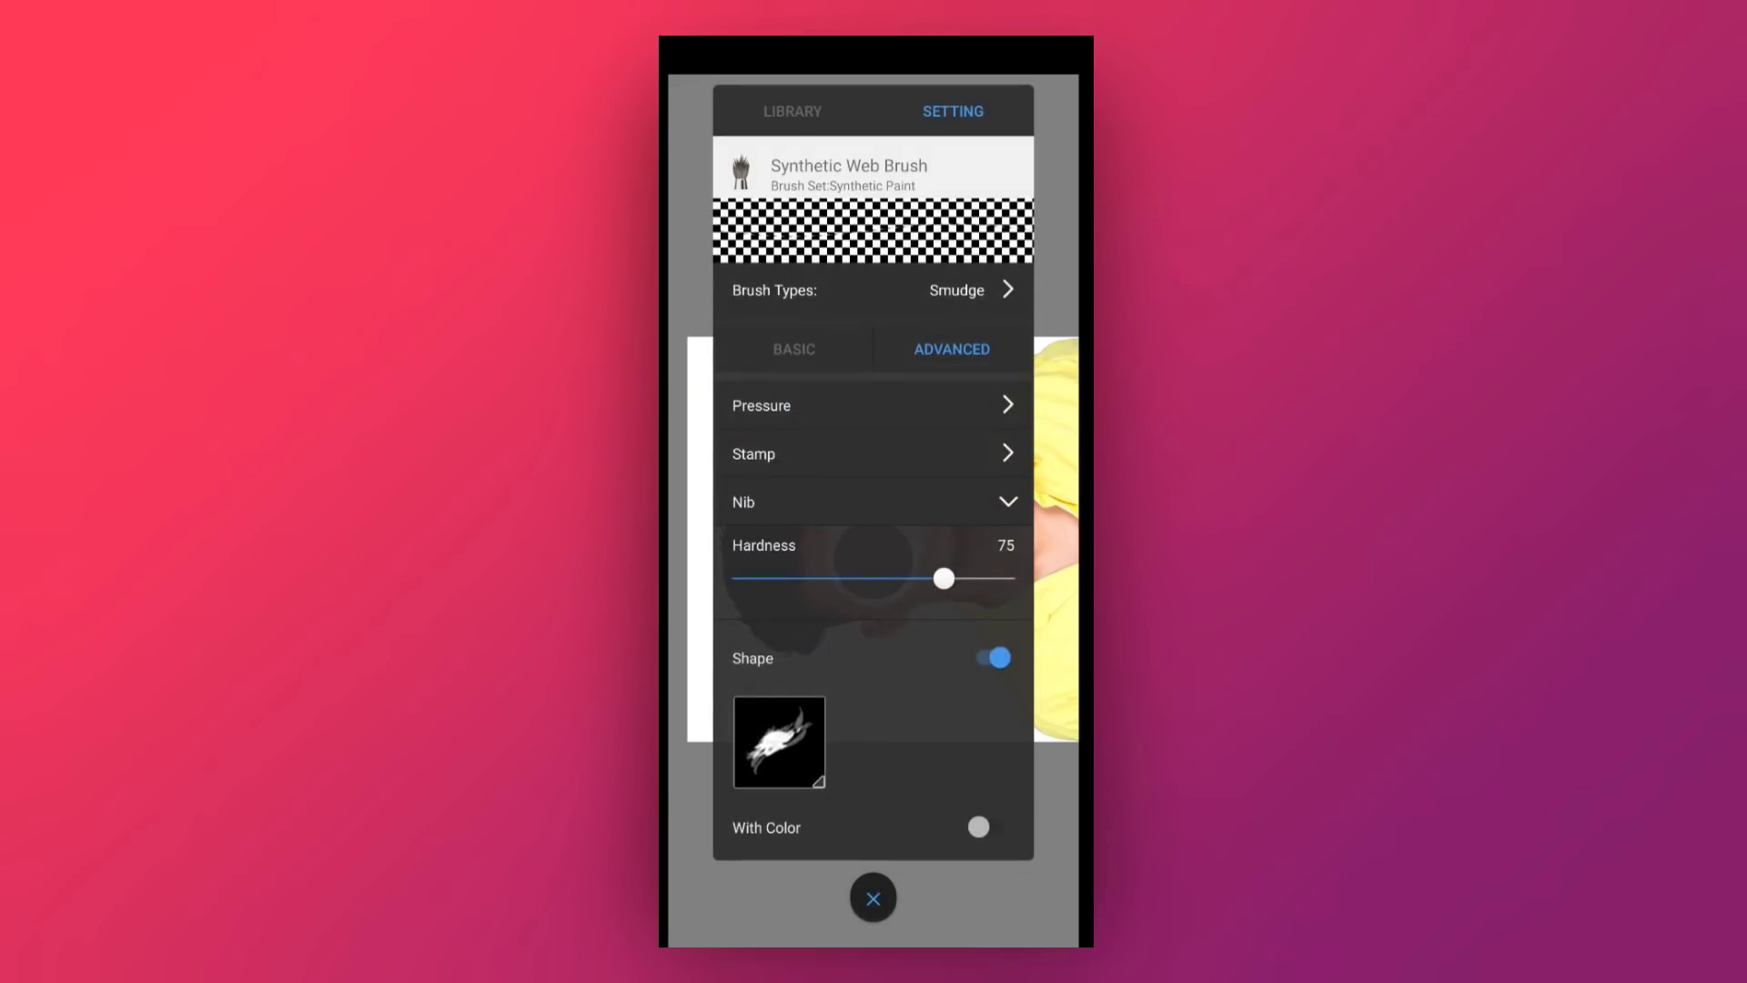
click(792, 111)
click(927, 522)
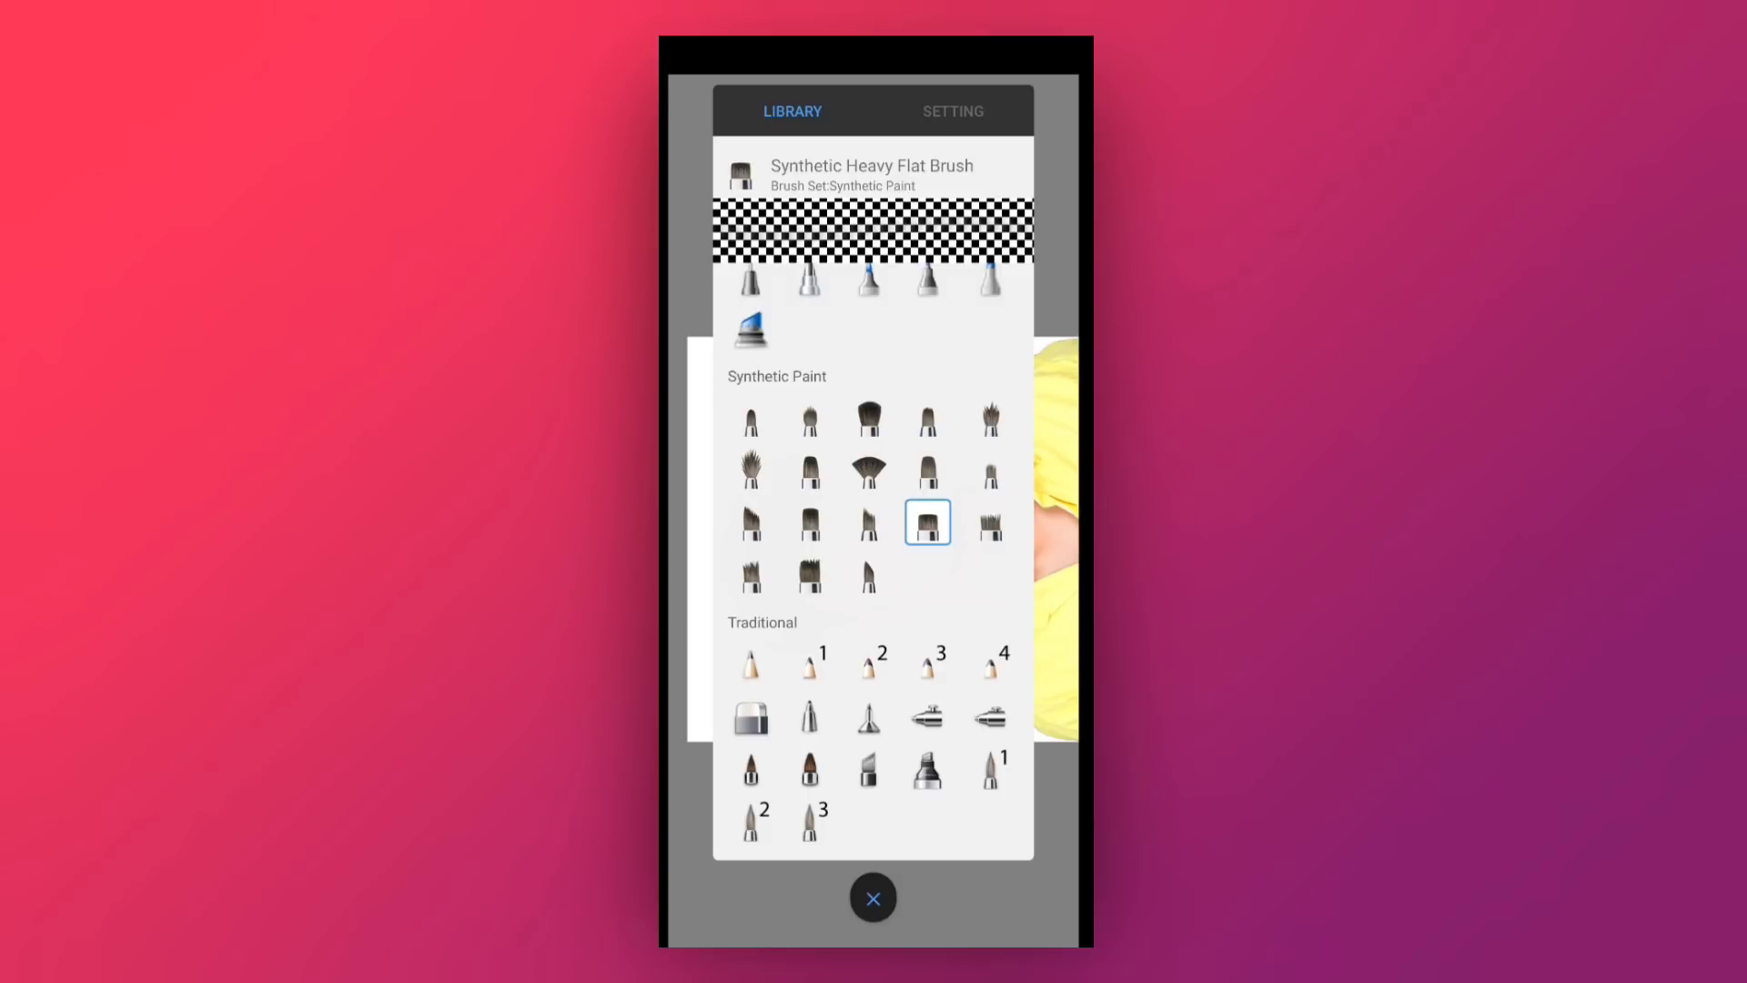
click(873, 898)
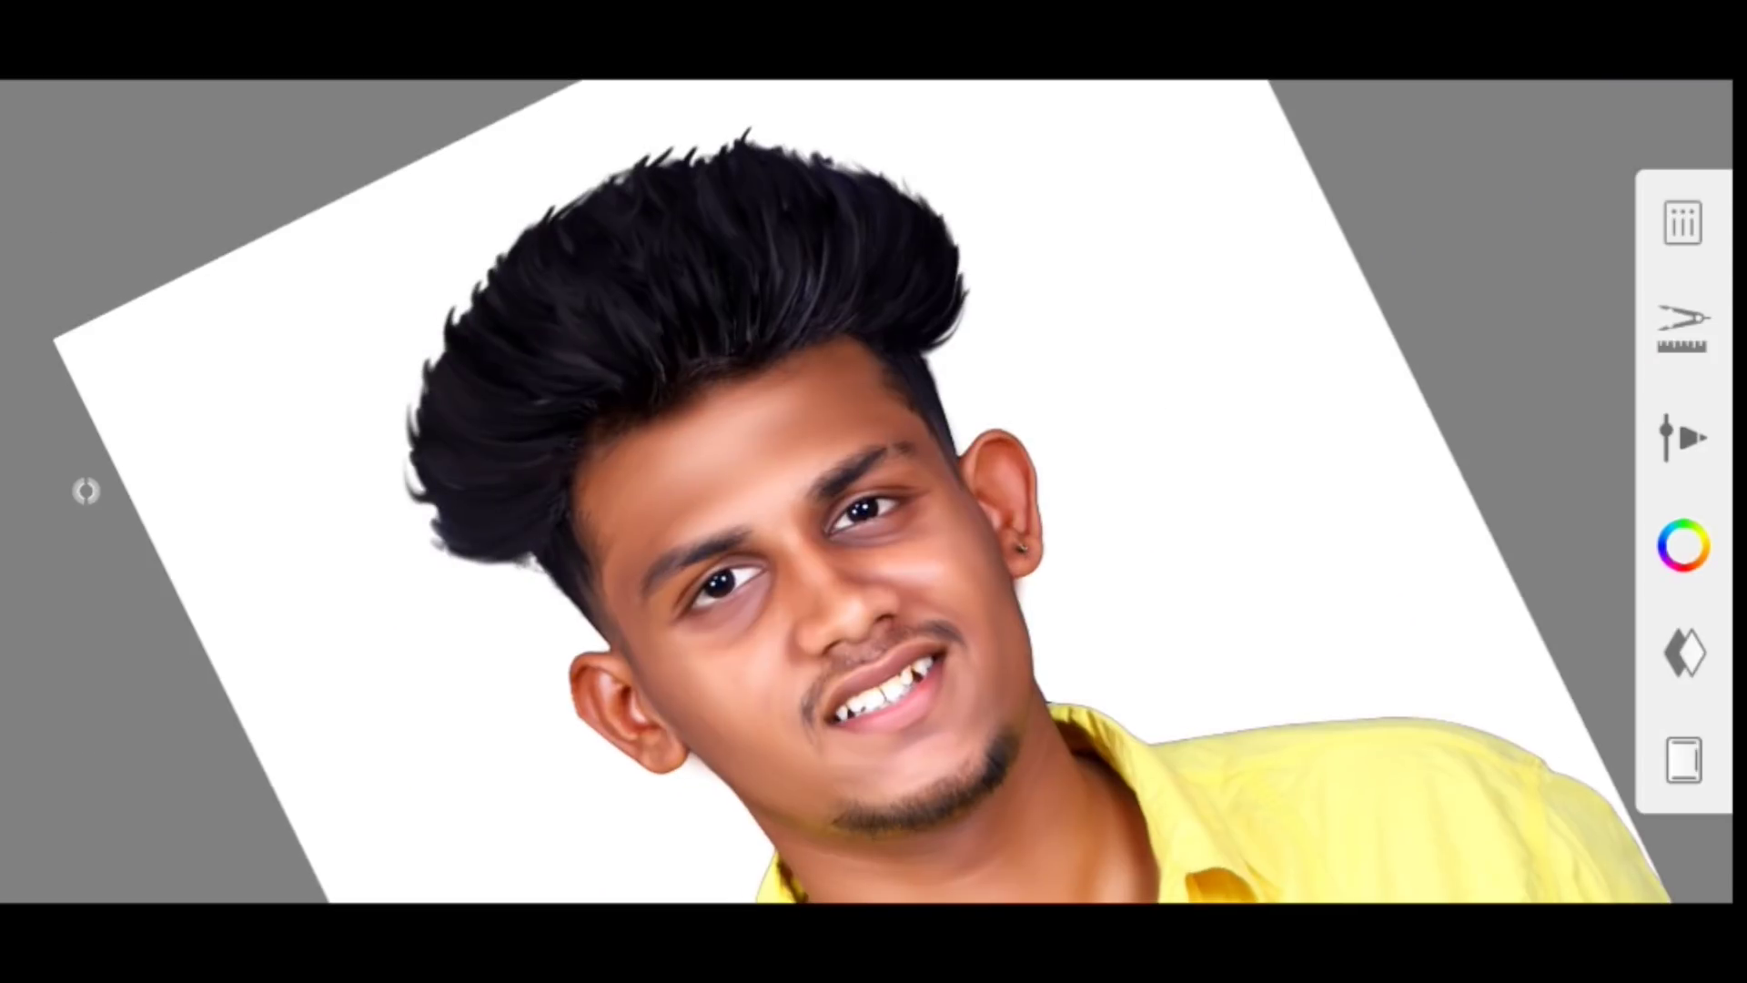
Zoom in and soften the forehead skin with one faint brush pass
scroll(689, 568, up, 5)
scroll(677, 571, up, 5)
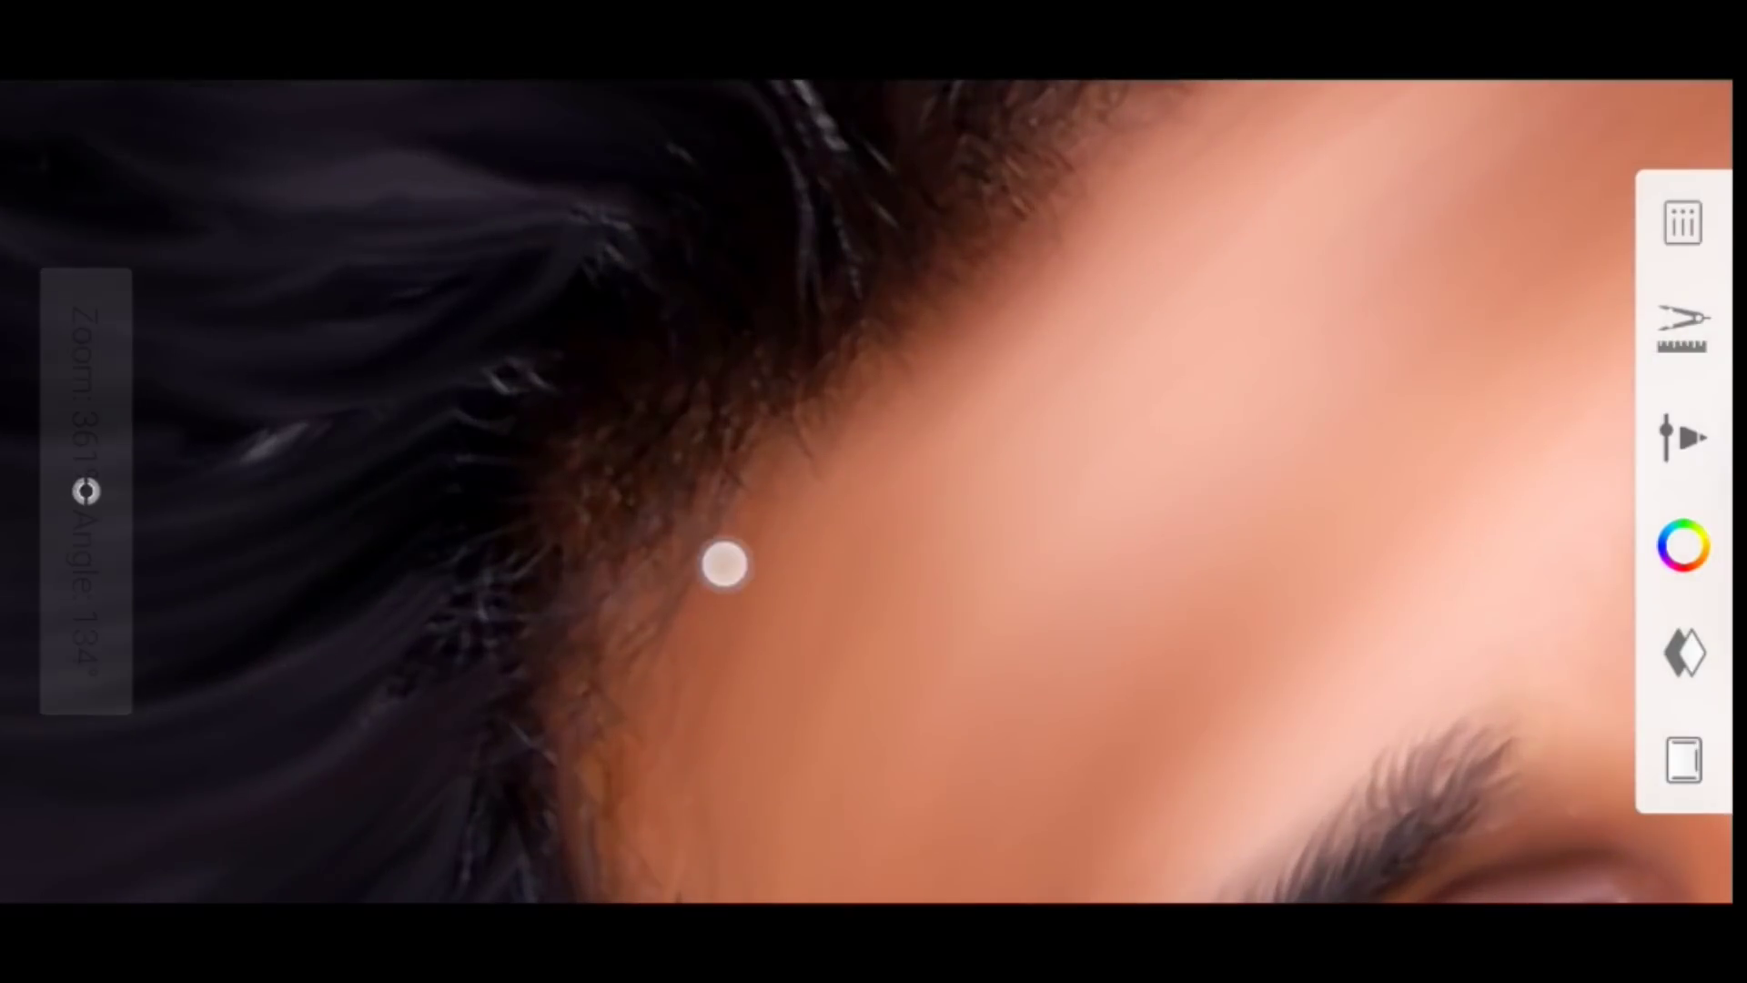
scroll(573, 446, down, 3)
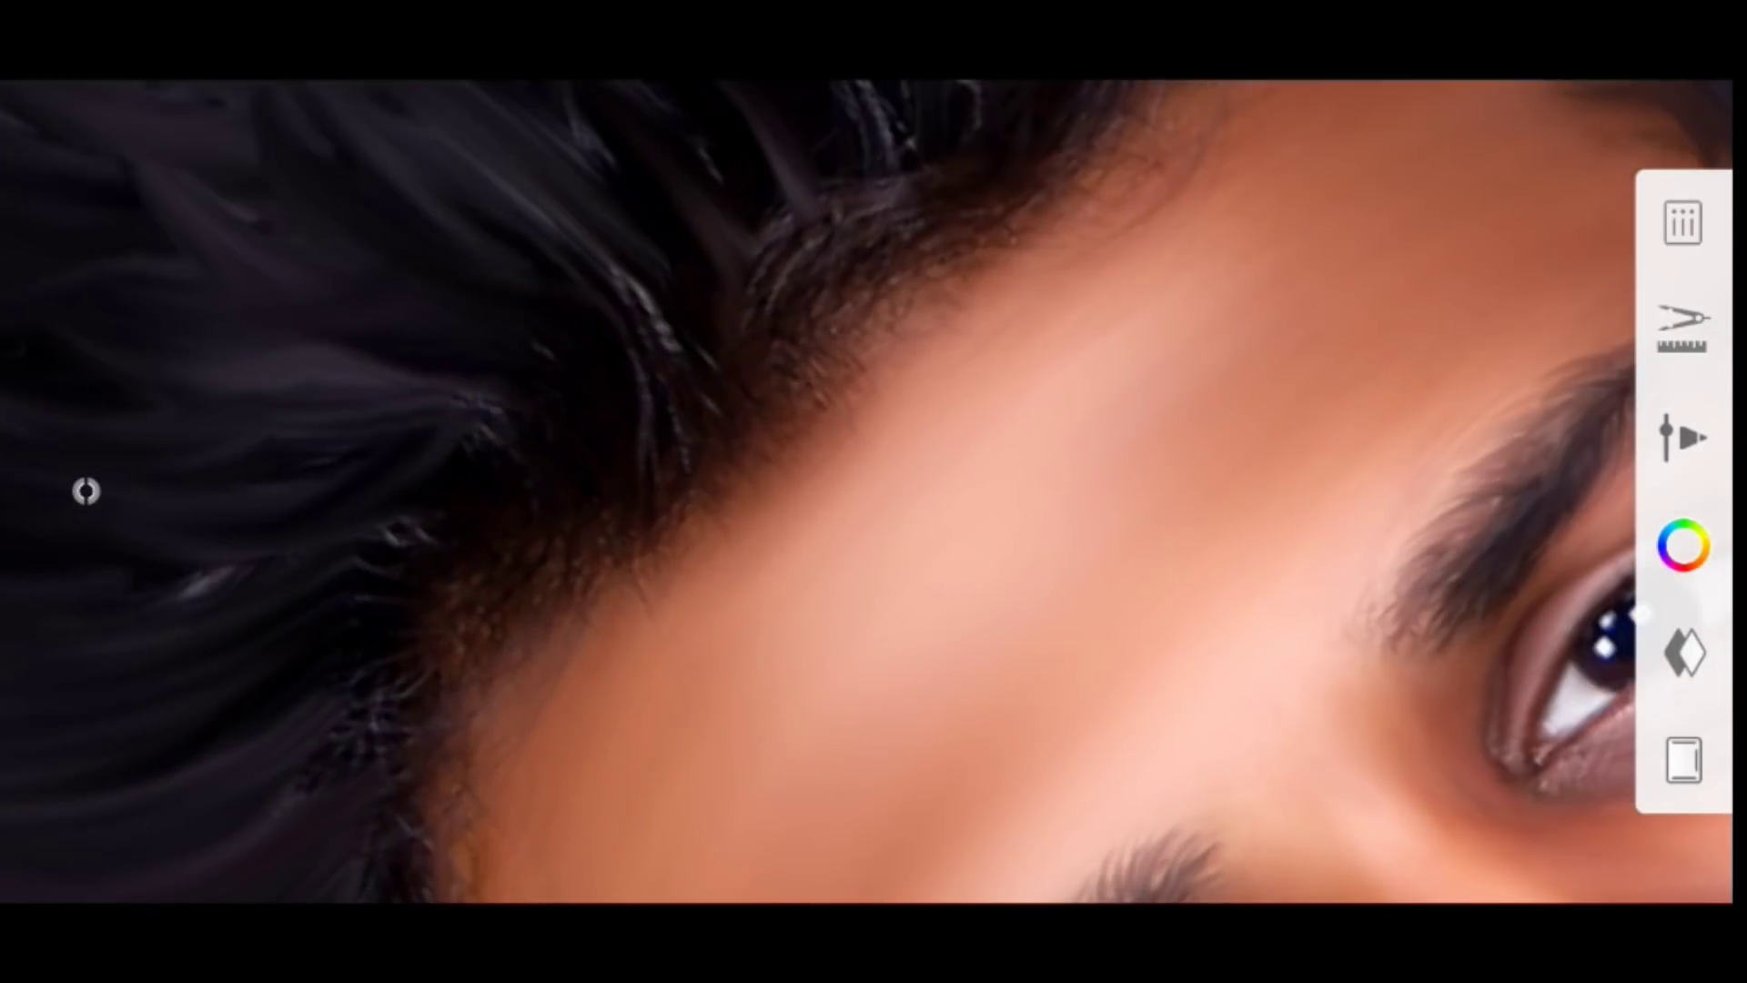
scroll(470, 613, up, 2)
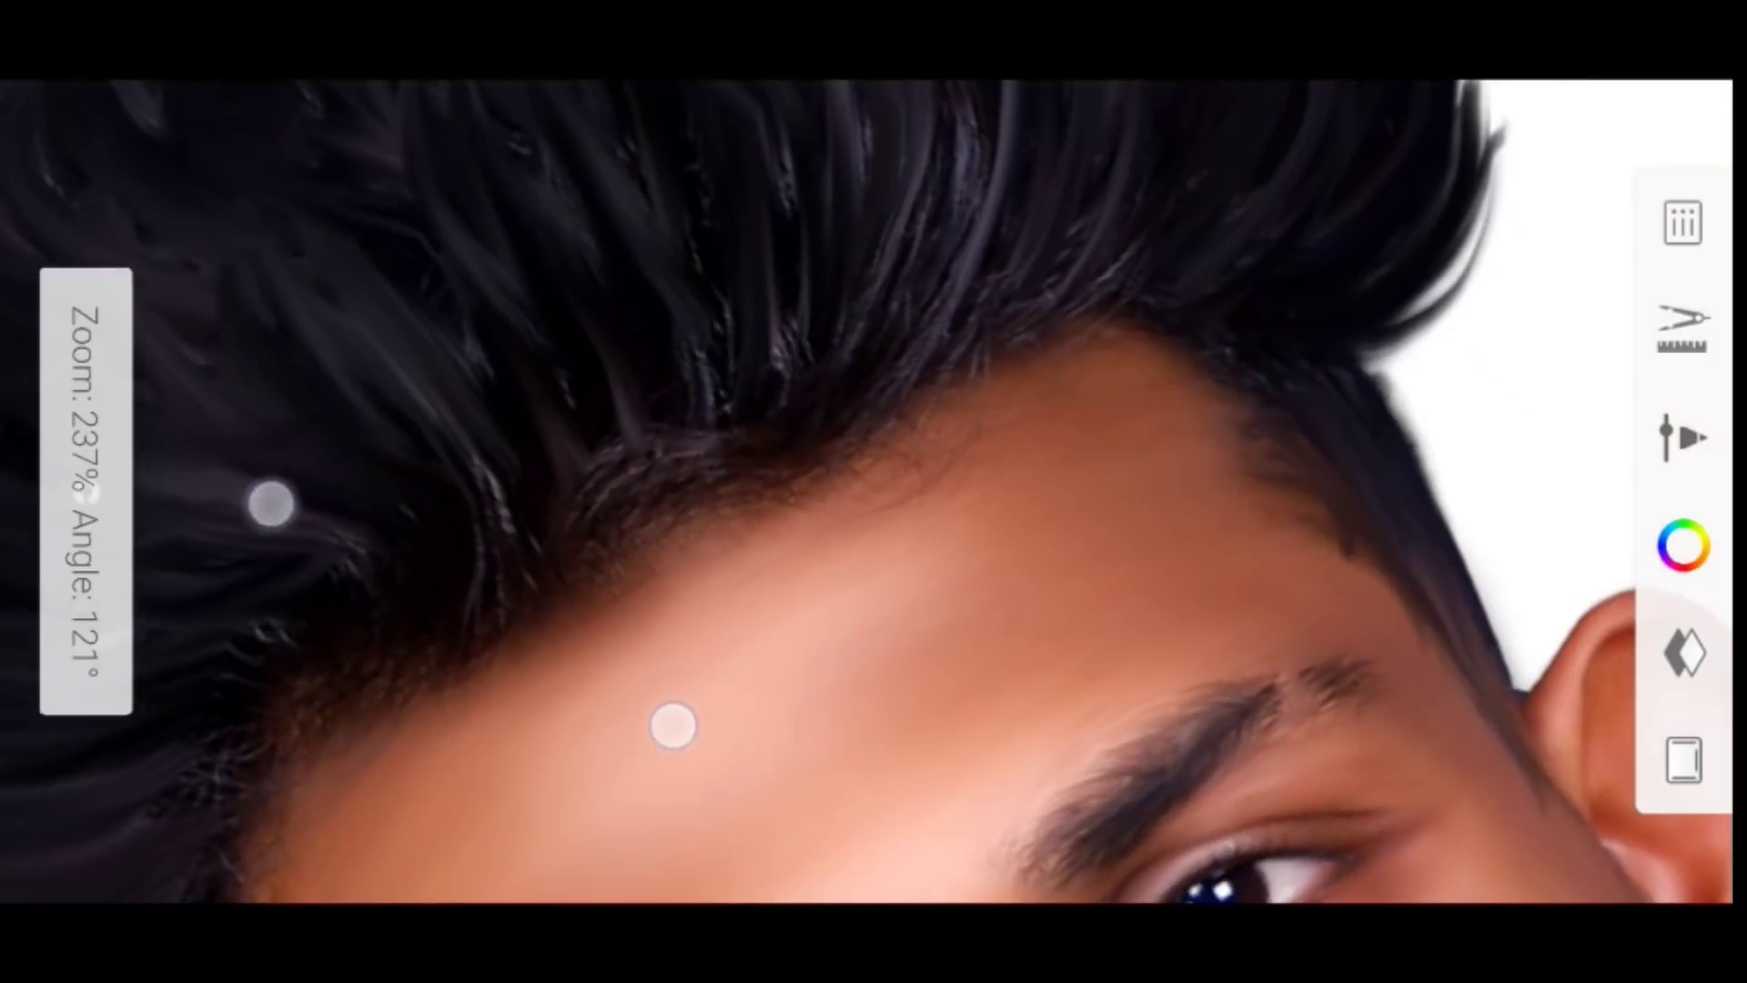
mouse_move(974, 439)
mouse_down()
mouse_move(1084, 418)
mouse_move(1213, 496)
mouse_up()
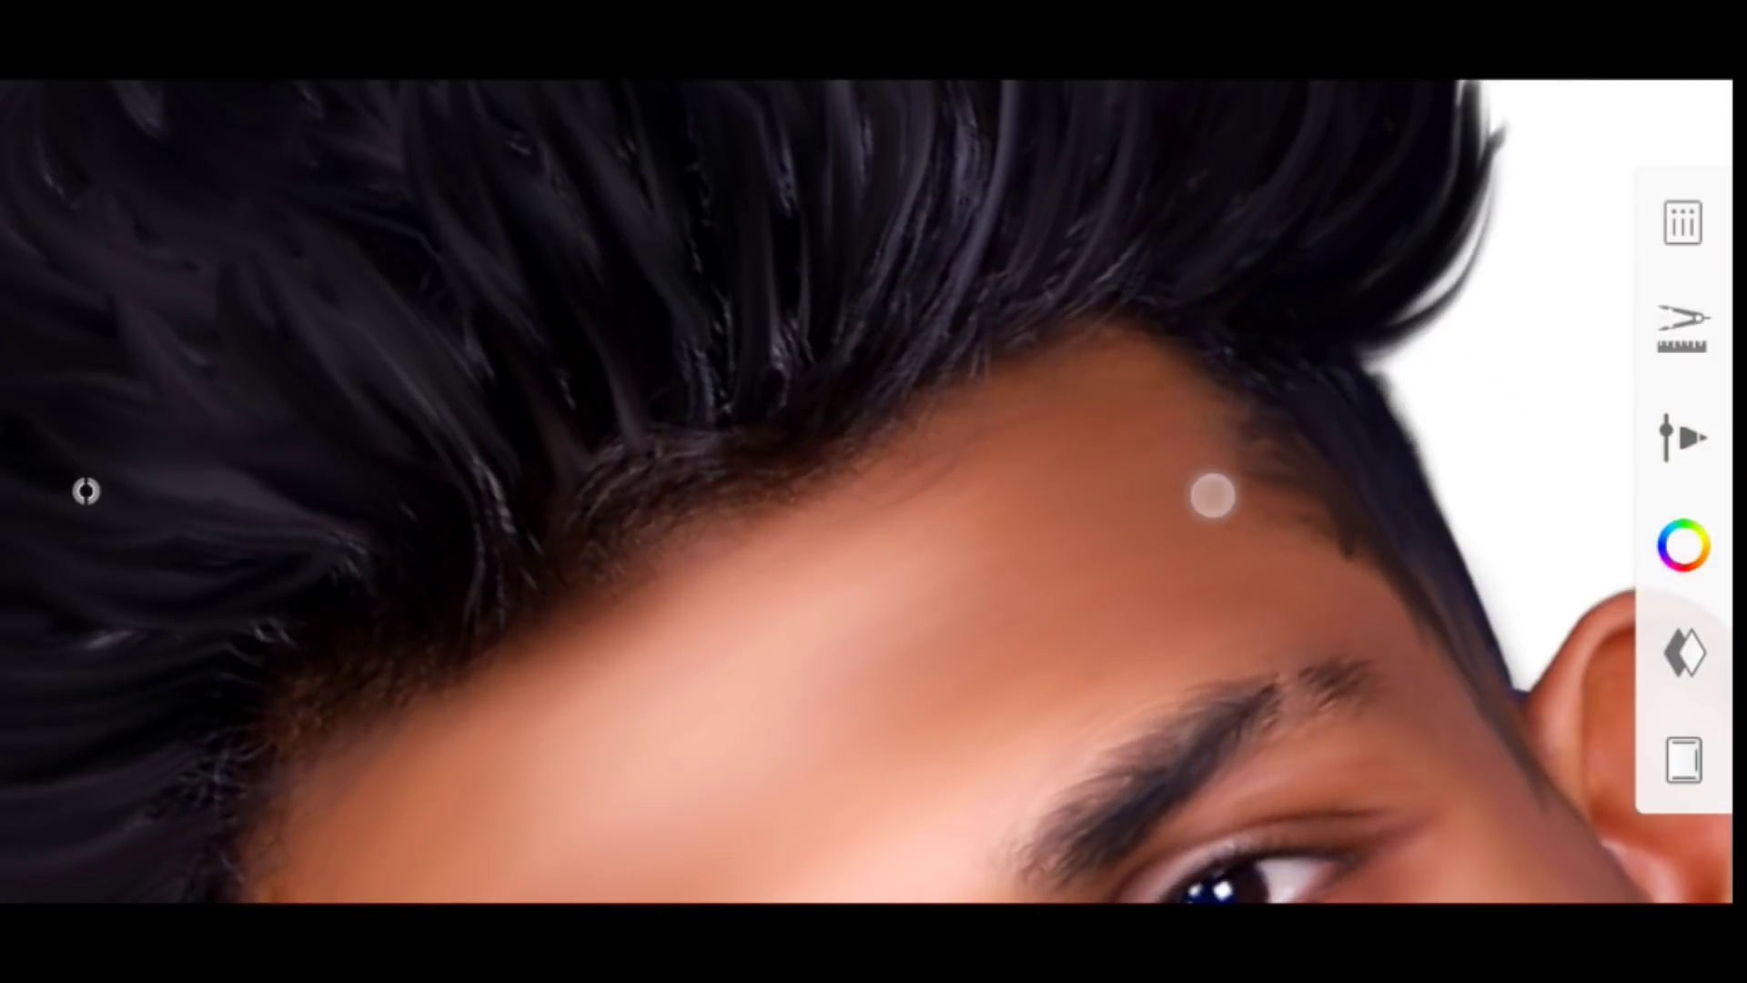
Zoom and rotate around the face to inspect the skin and hair up close
scroll(800, 530, up, 1)
scroll(686, 519, up, 2)
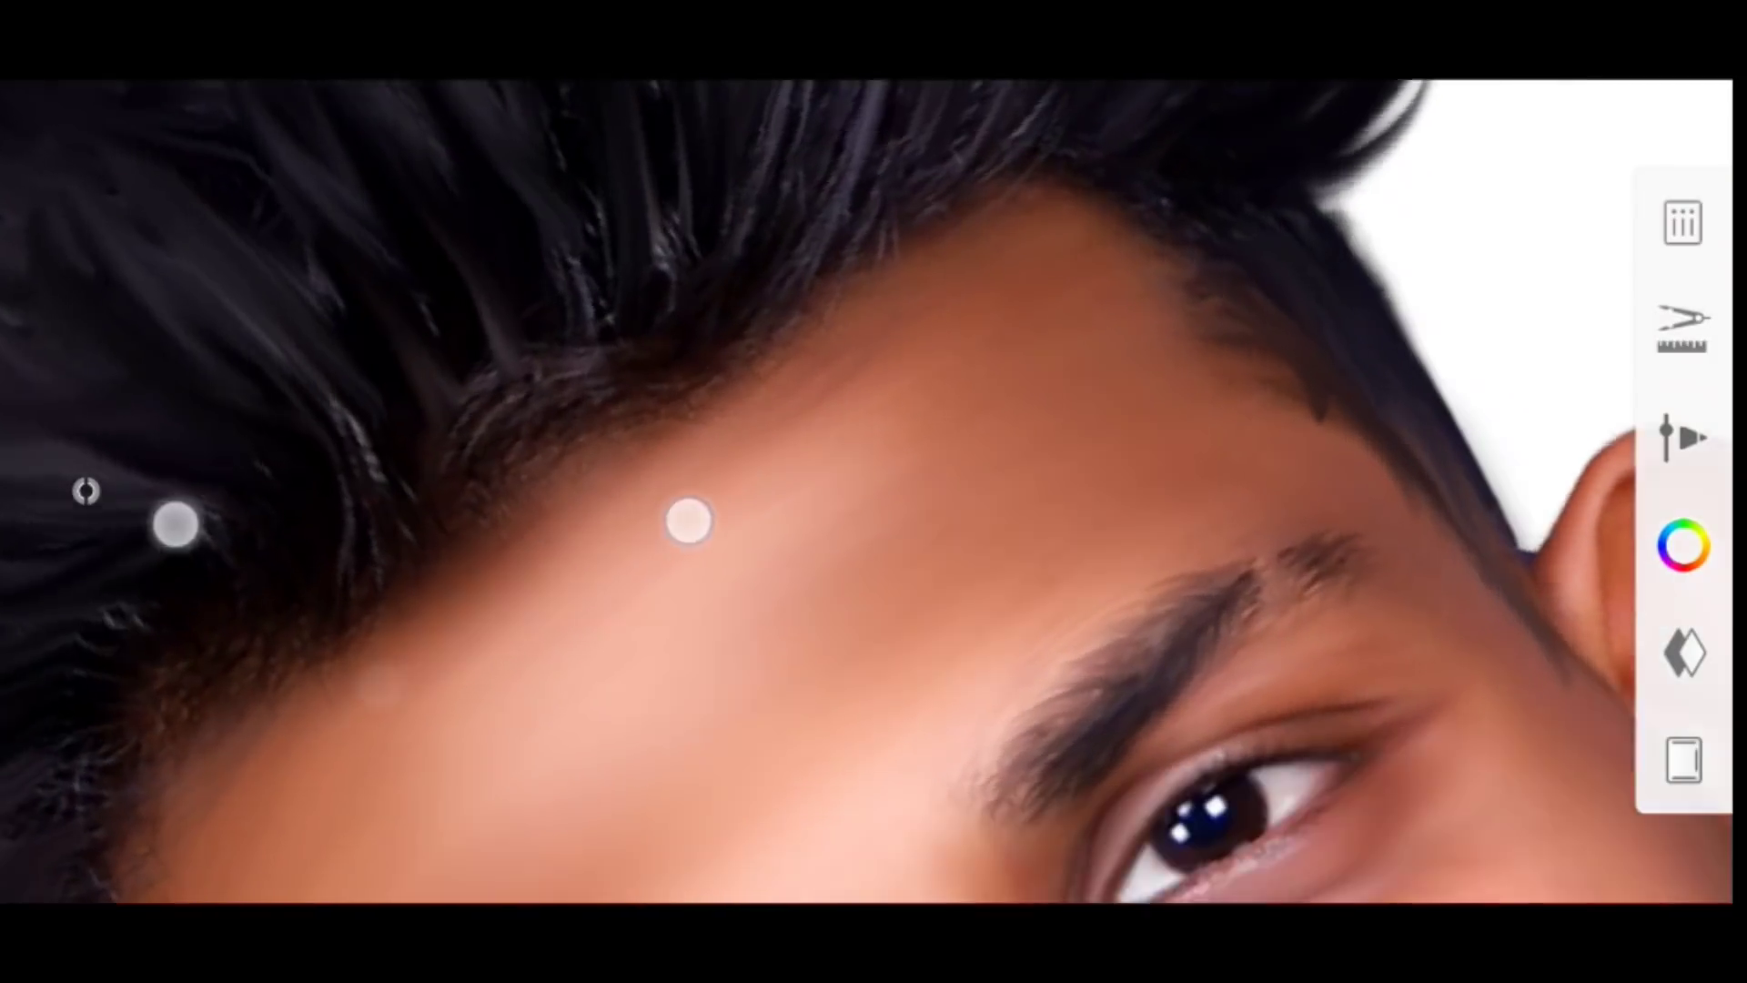
scroll(398, 534, down, 1)
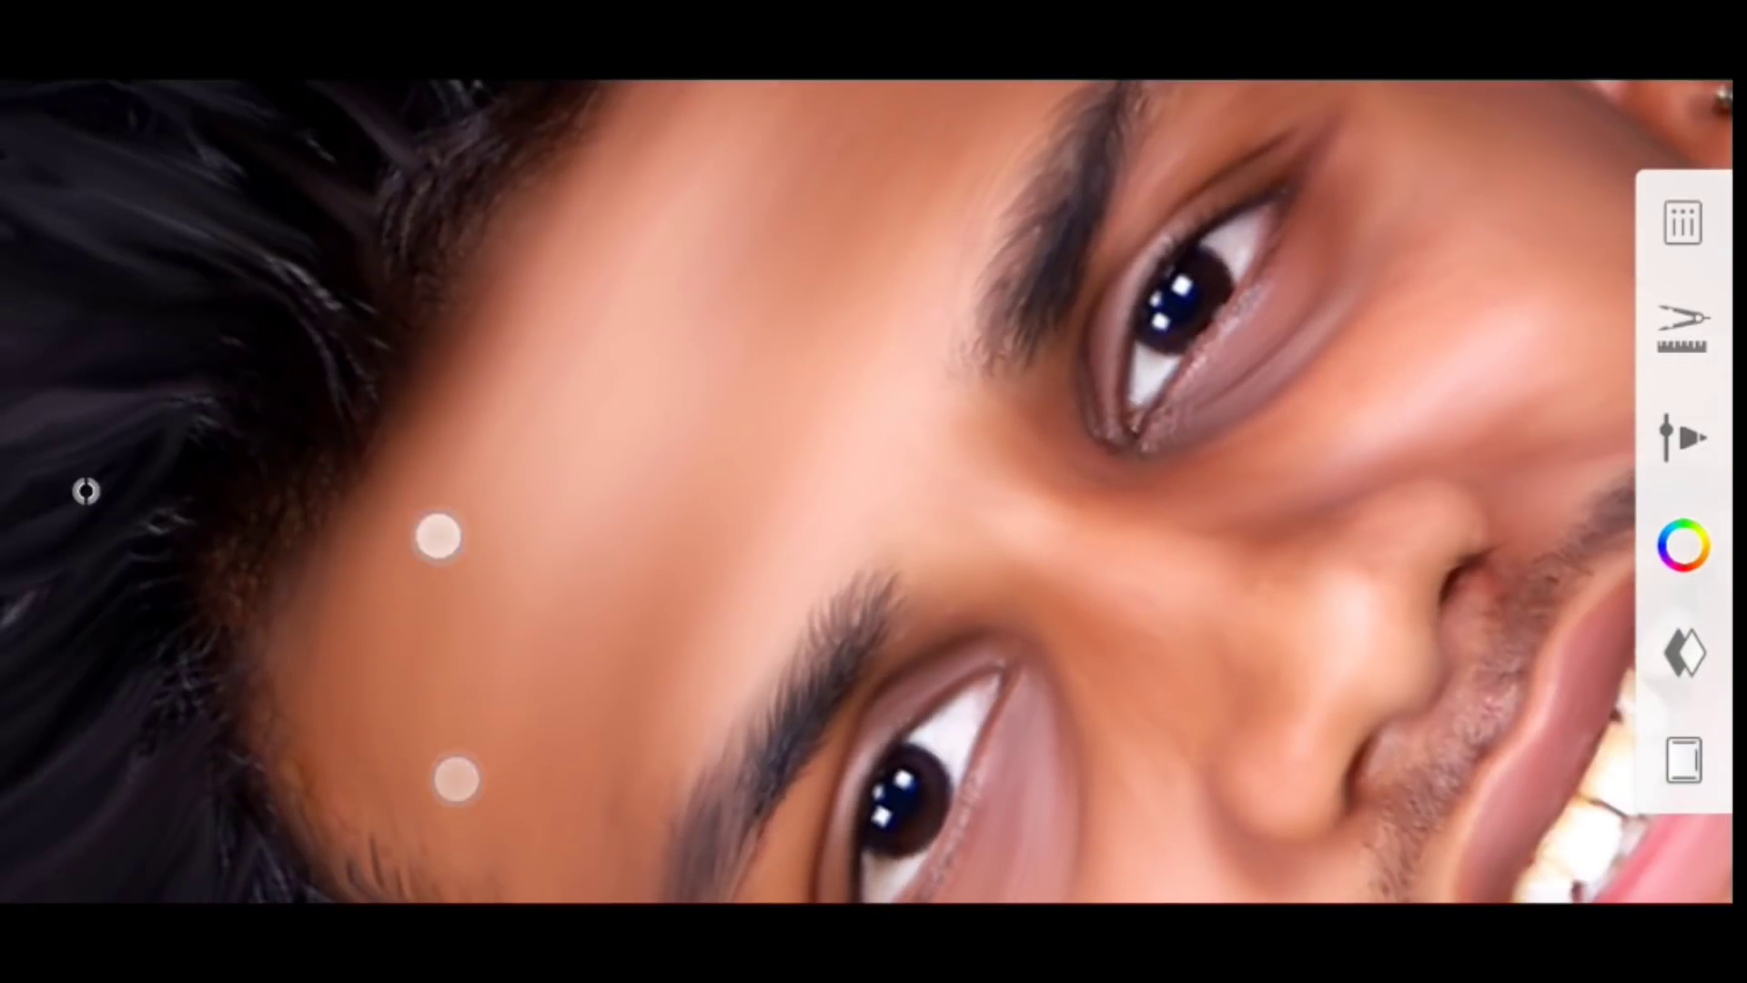
scroll(372, 566, down, 2)
scroll(683, 585, down, 3)
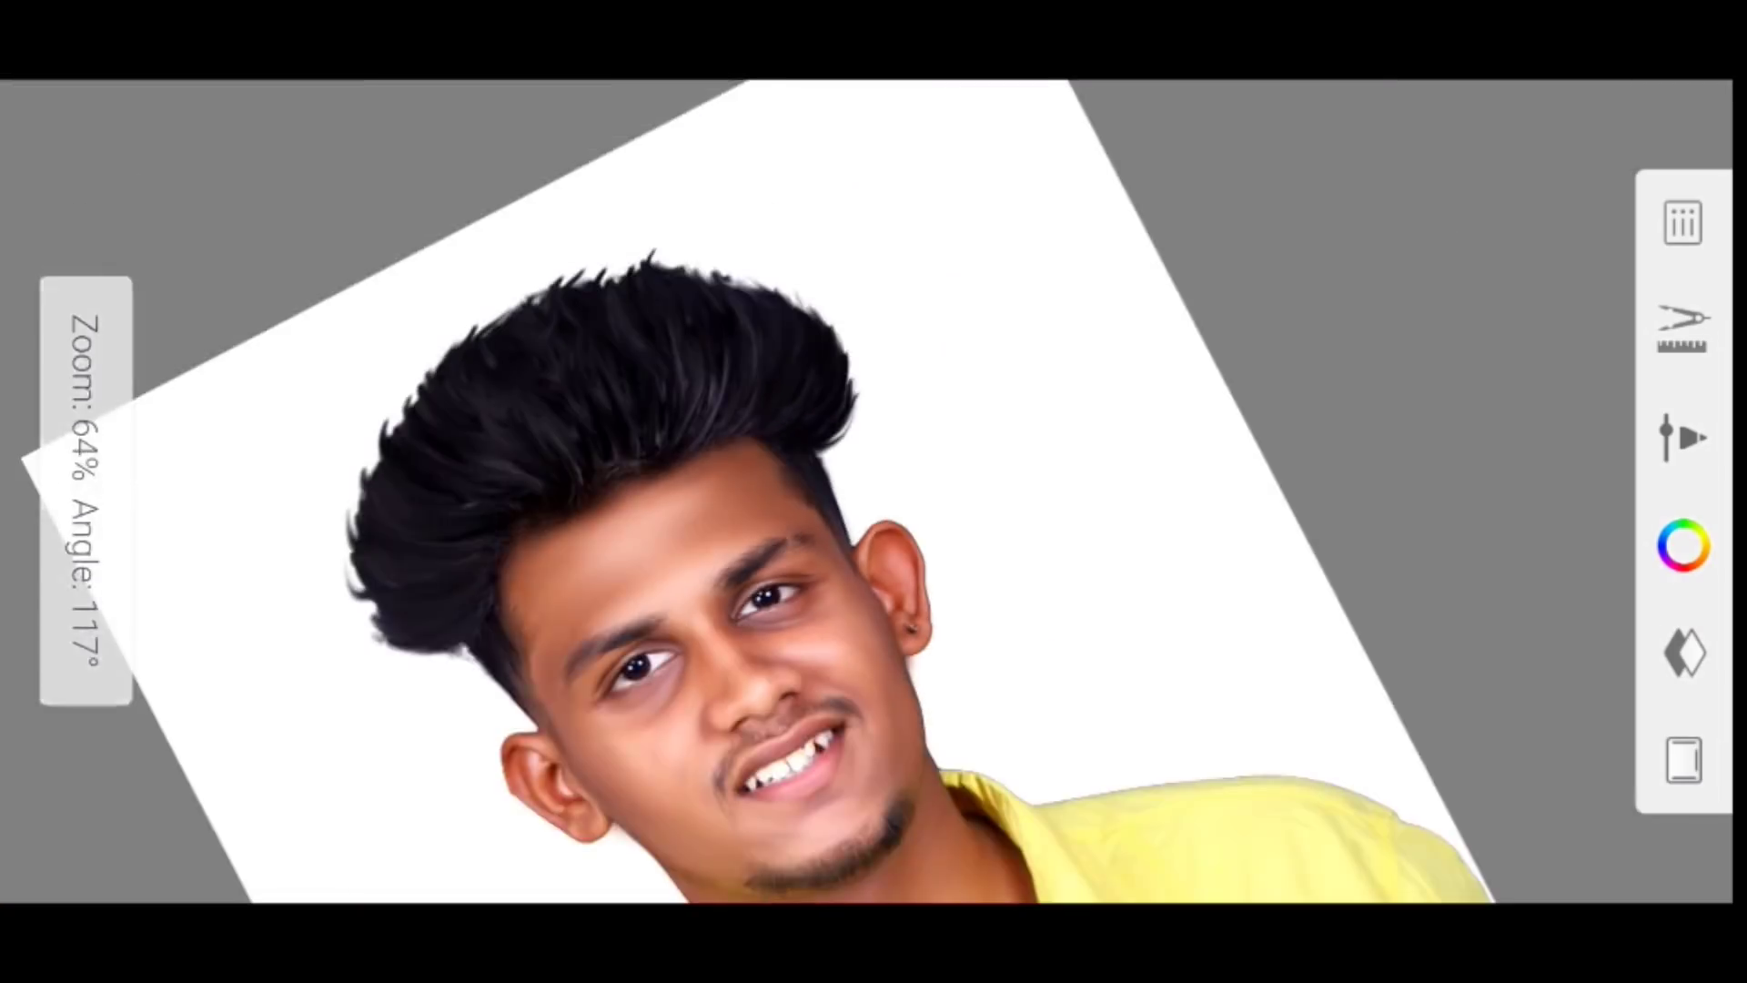
scroll(264, 362, up, 2)
scroll(86, 489, up, 3)
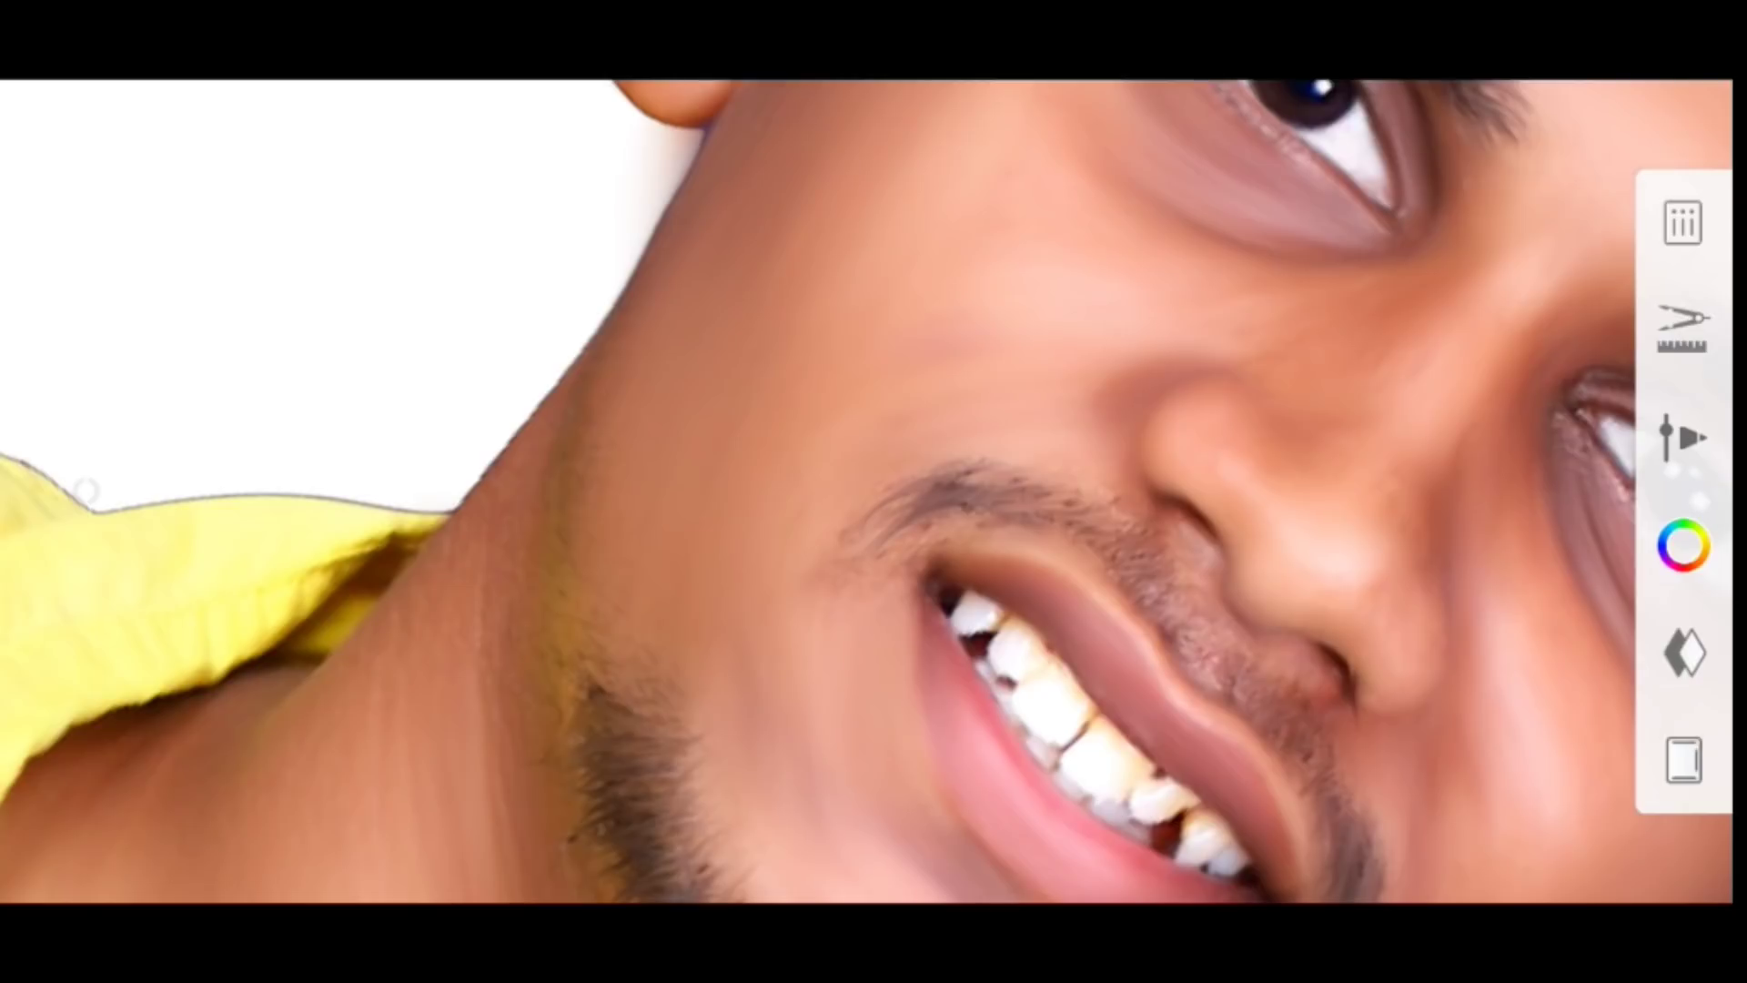
scroll(663, 565, down, 1)
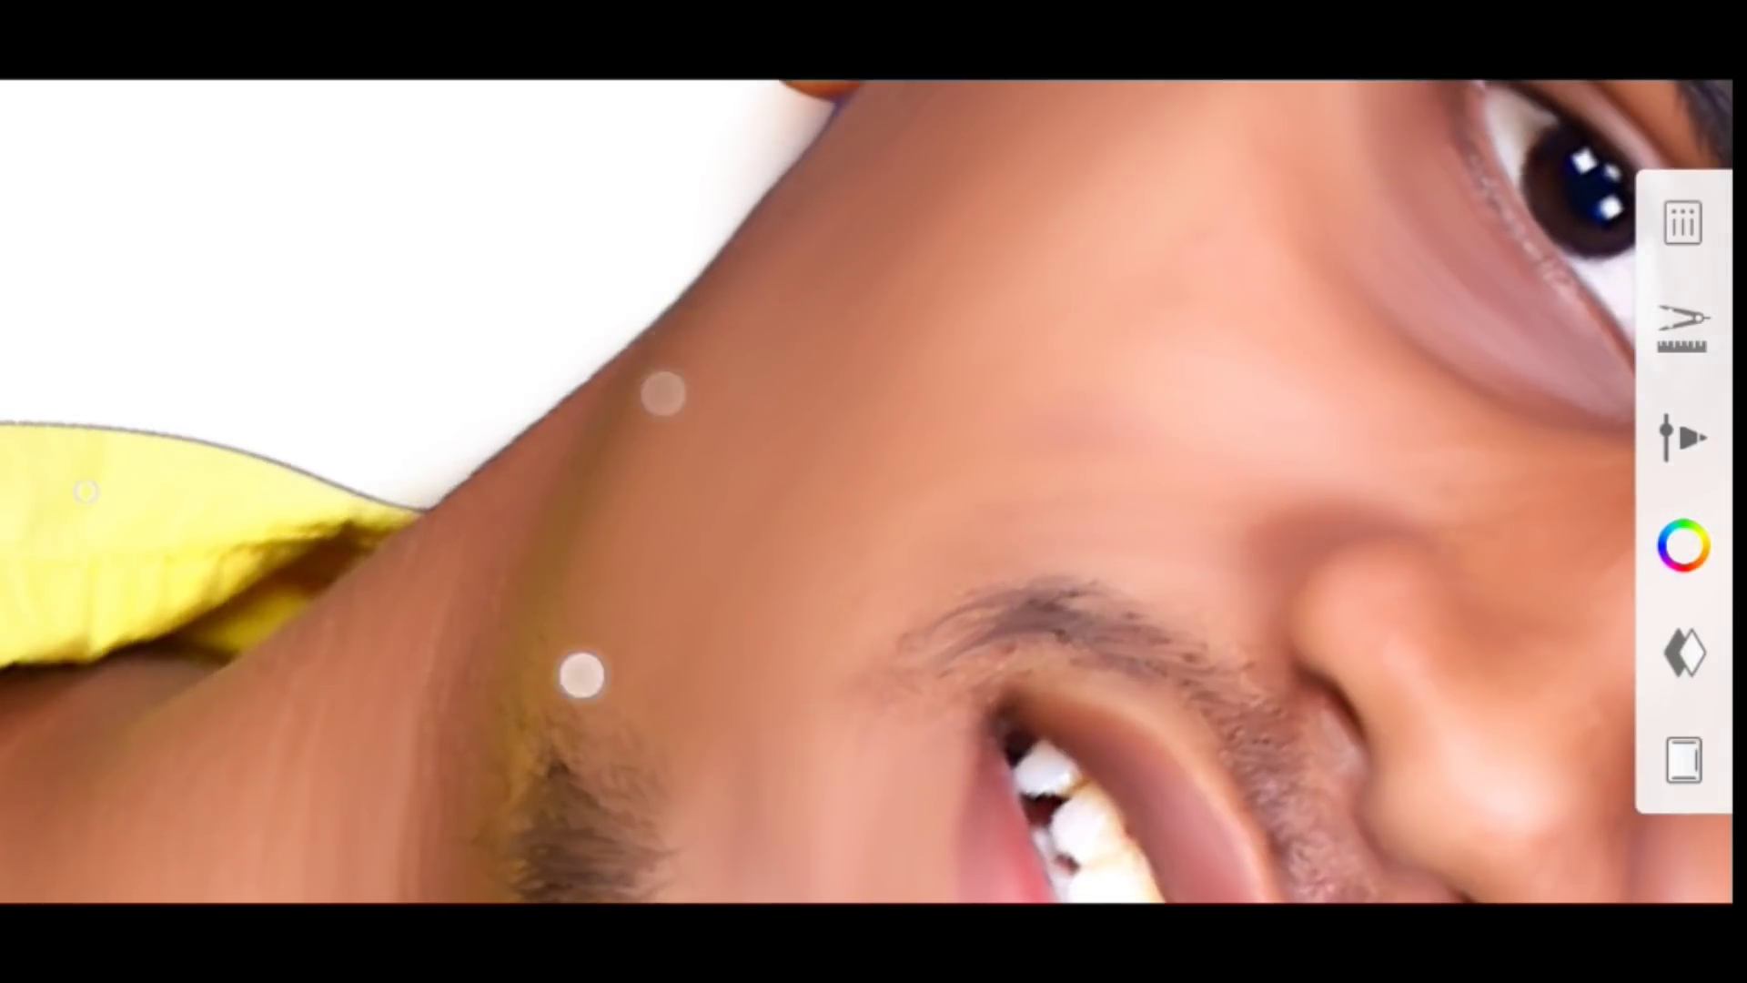
scroll(619, 546, up, 2)
scroll(654, 687, up, 1)
scroll(674, 222, down, 3)
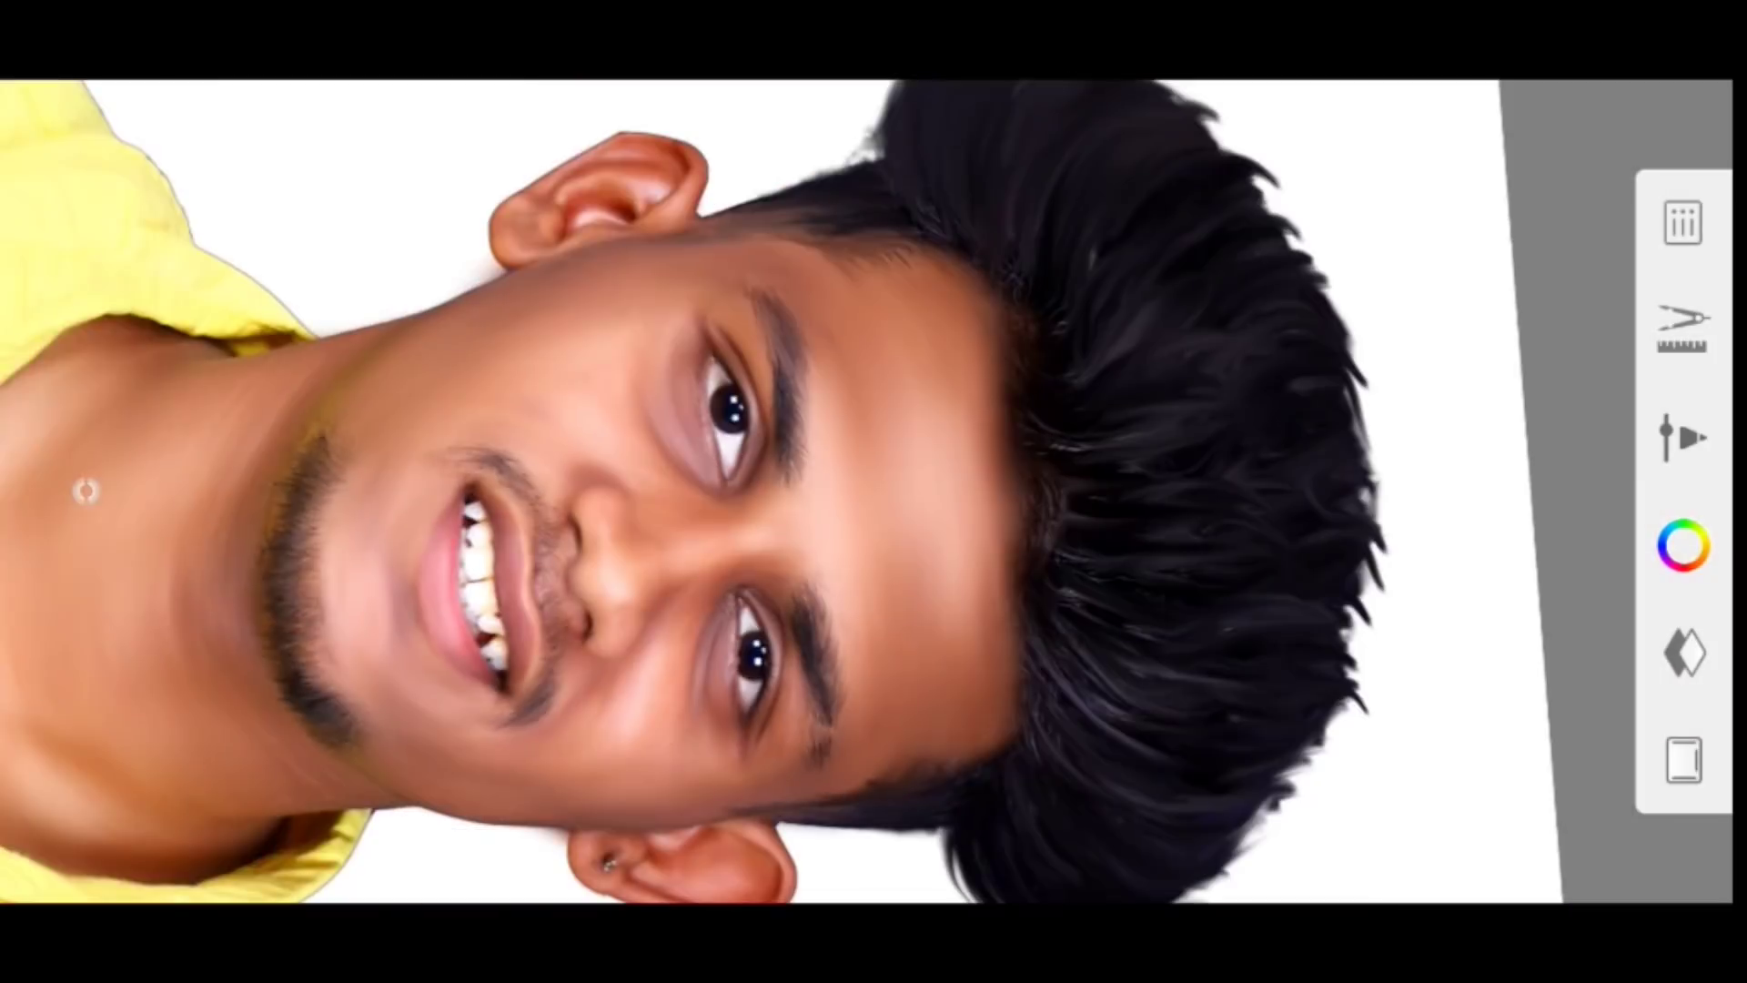
scroll(889, 470, up, 3)
scroll(889, 470, down, 1)
scroll(1024, 560, down, 2)
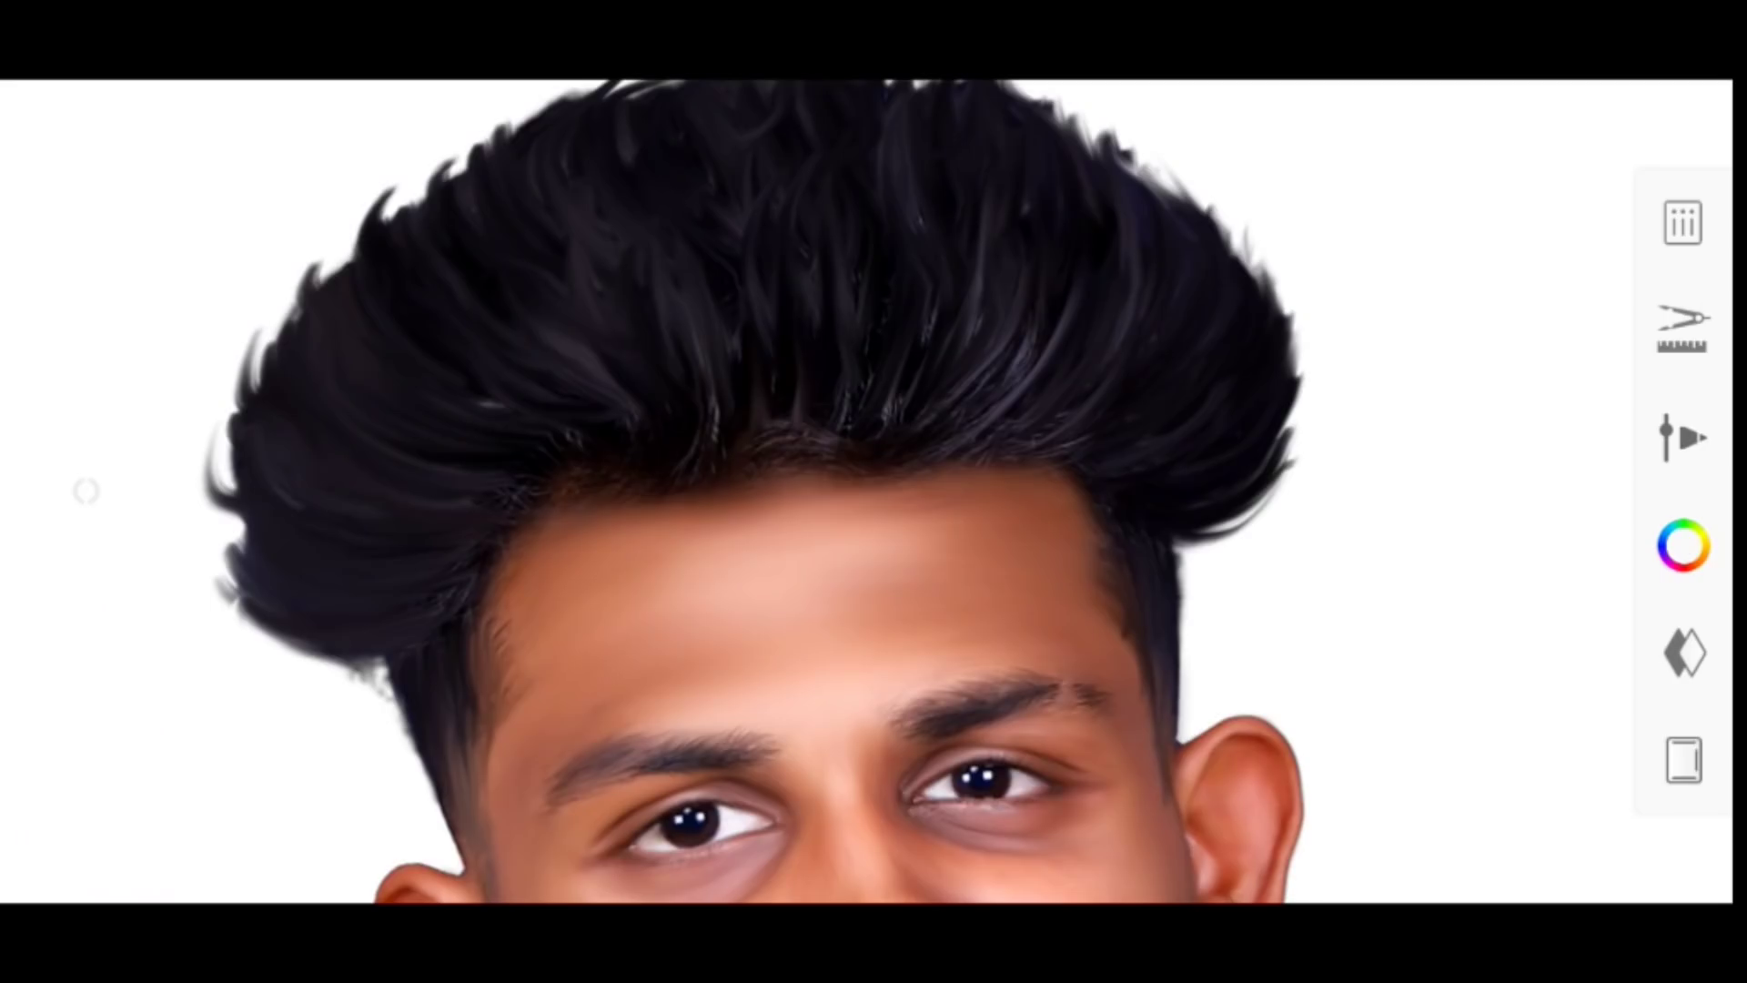
scroll(1344, 642, up, 1)
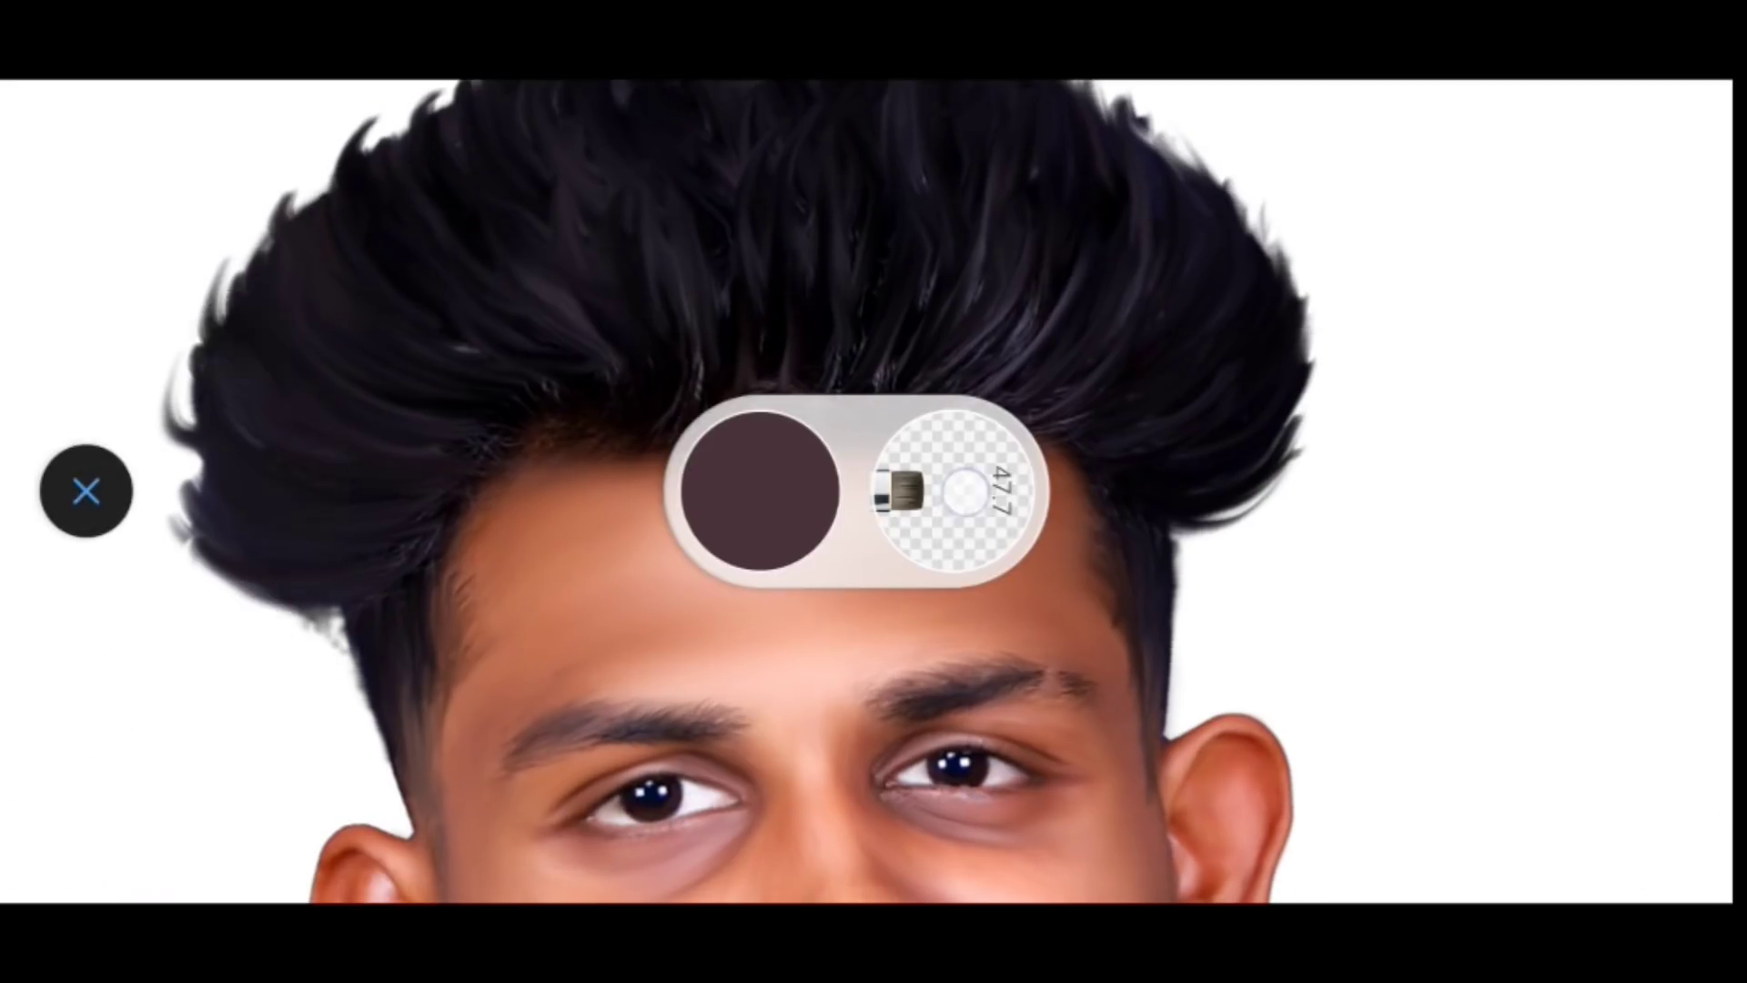
Switch to the Synthetic Web Brush from the Synthetic Paint library
click(951, 492)
click(1043, 727)
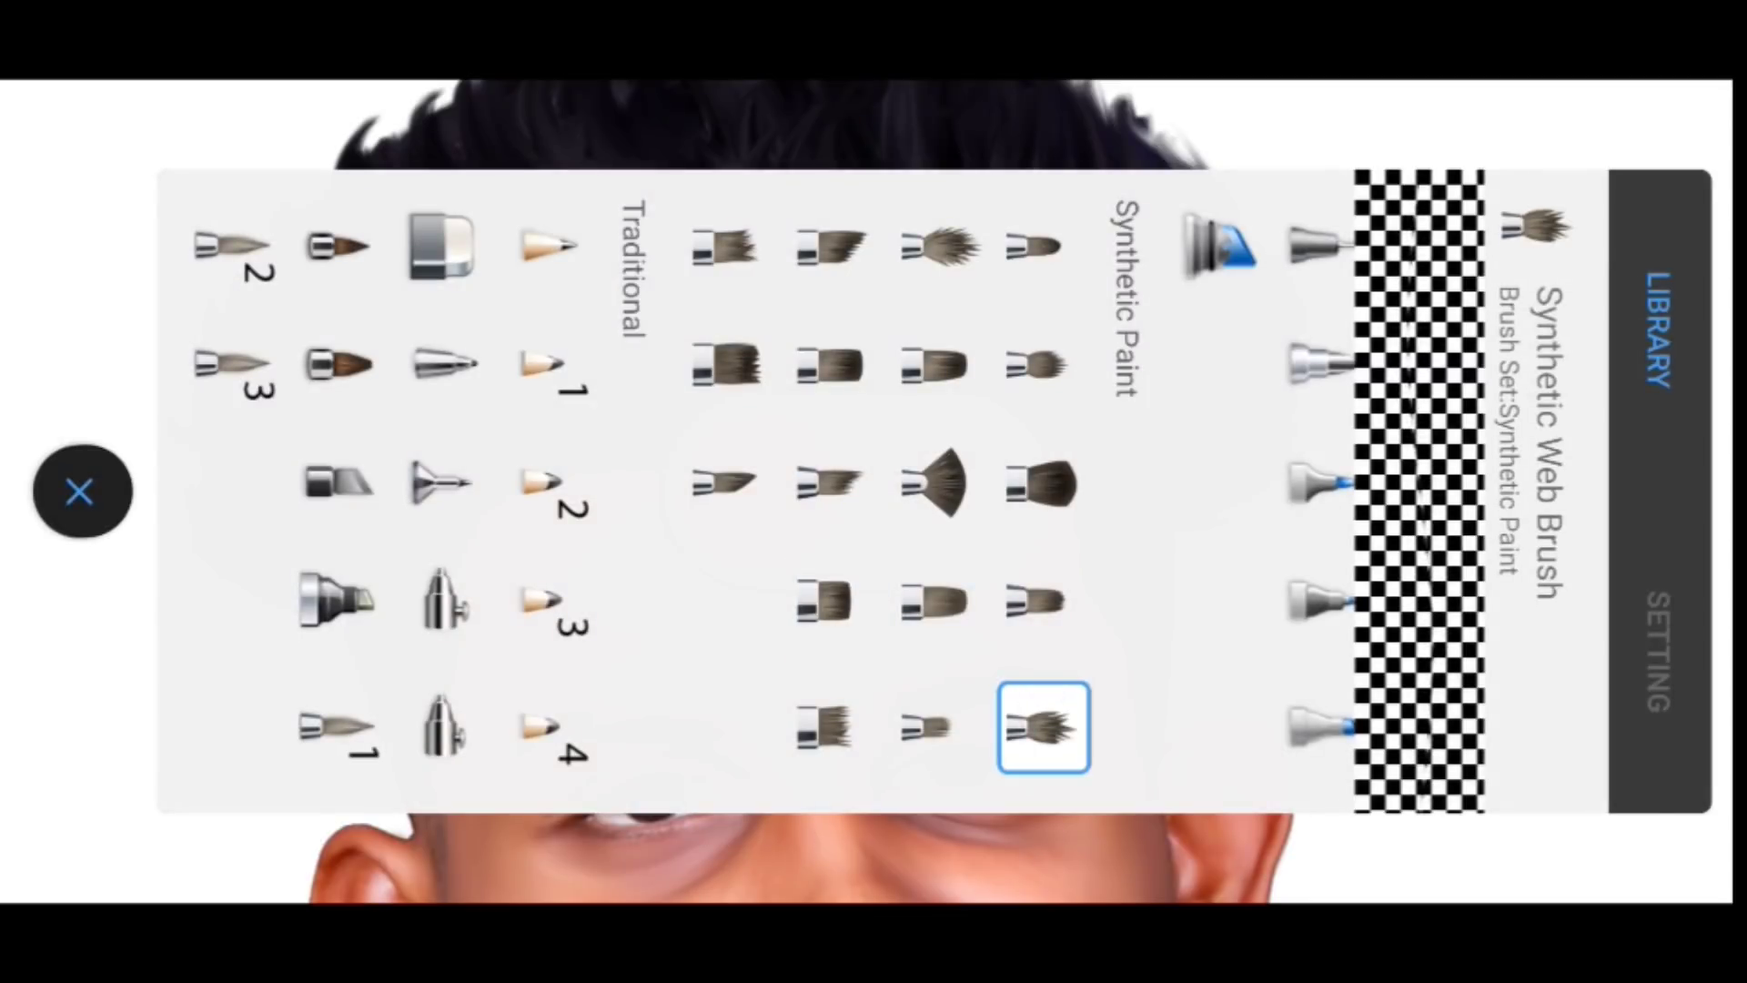
click(80, 492)
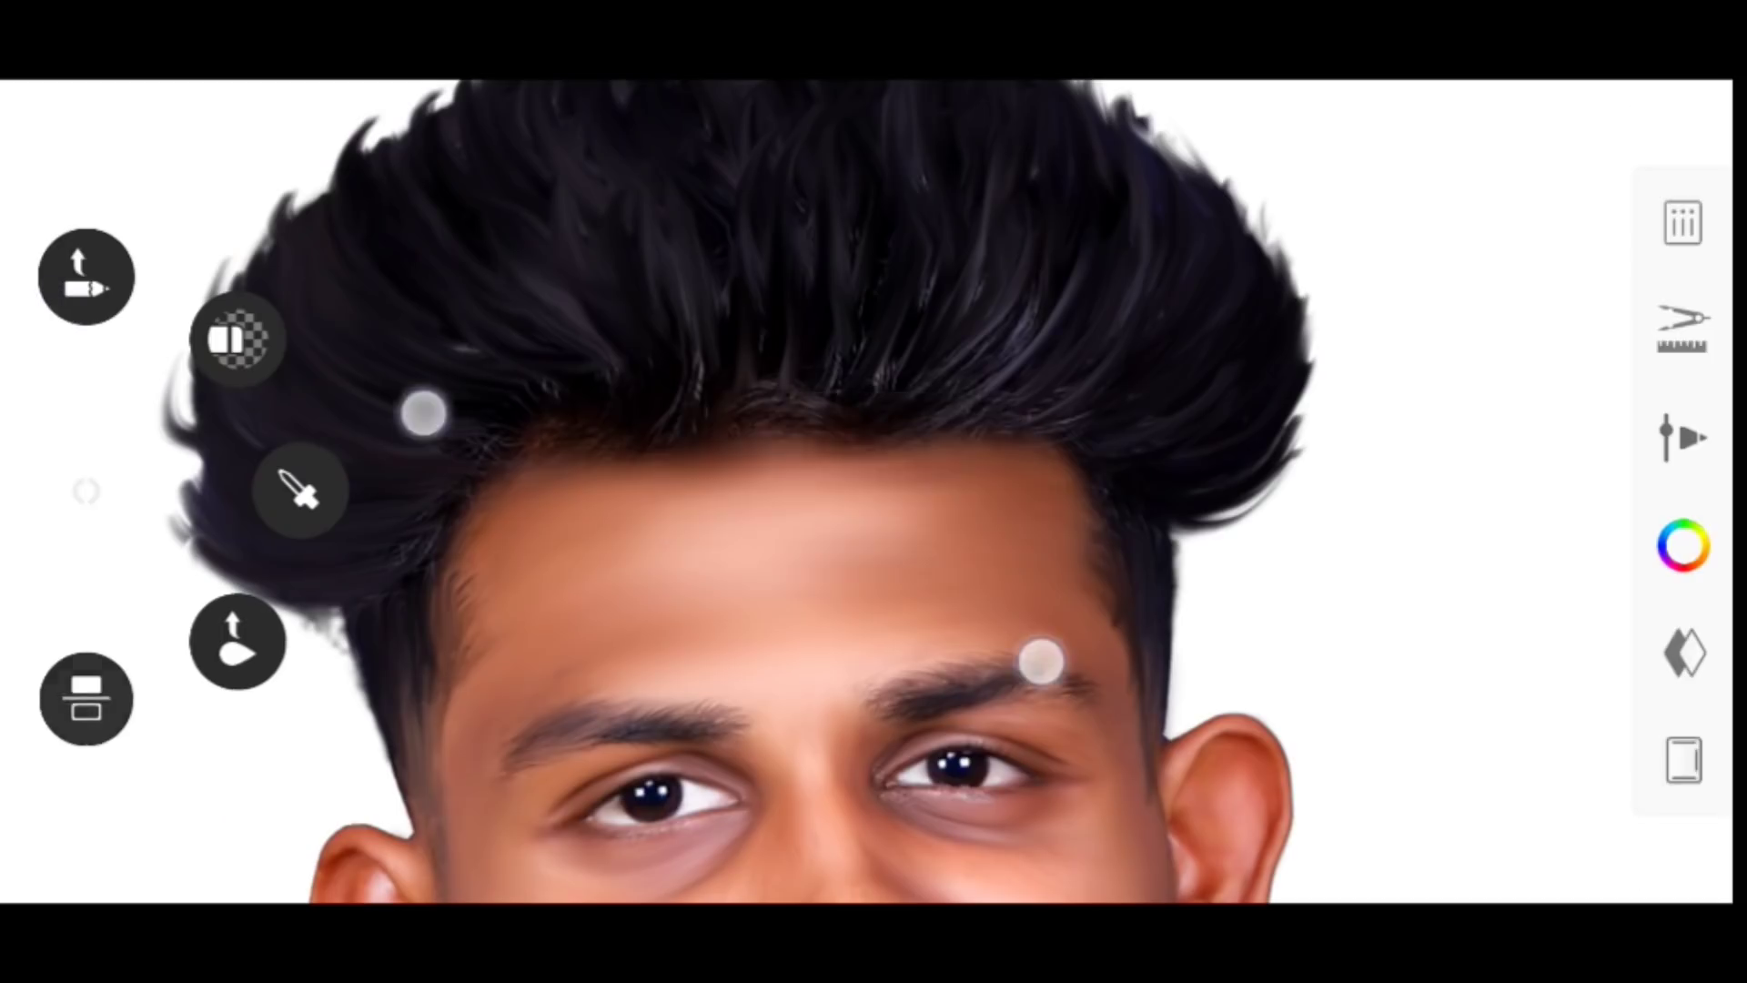
scroll(627, 573, up, 5)
Paint thin dark hair strands along the forehead hairline, then zoom back out to the full portrait
drag(601, 542, 585, 651)
drag(678, 514, 714, 593)
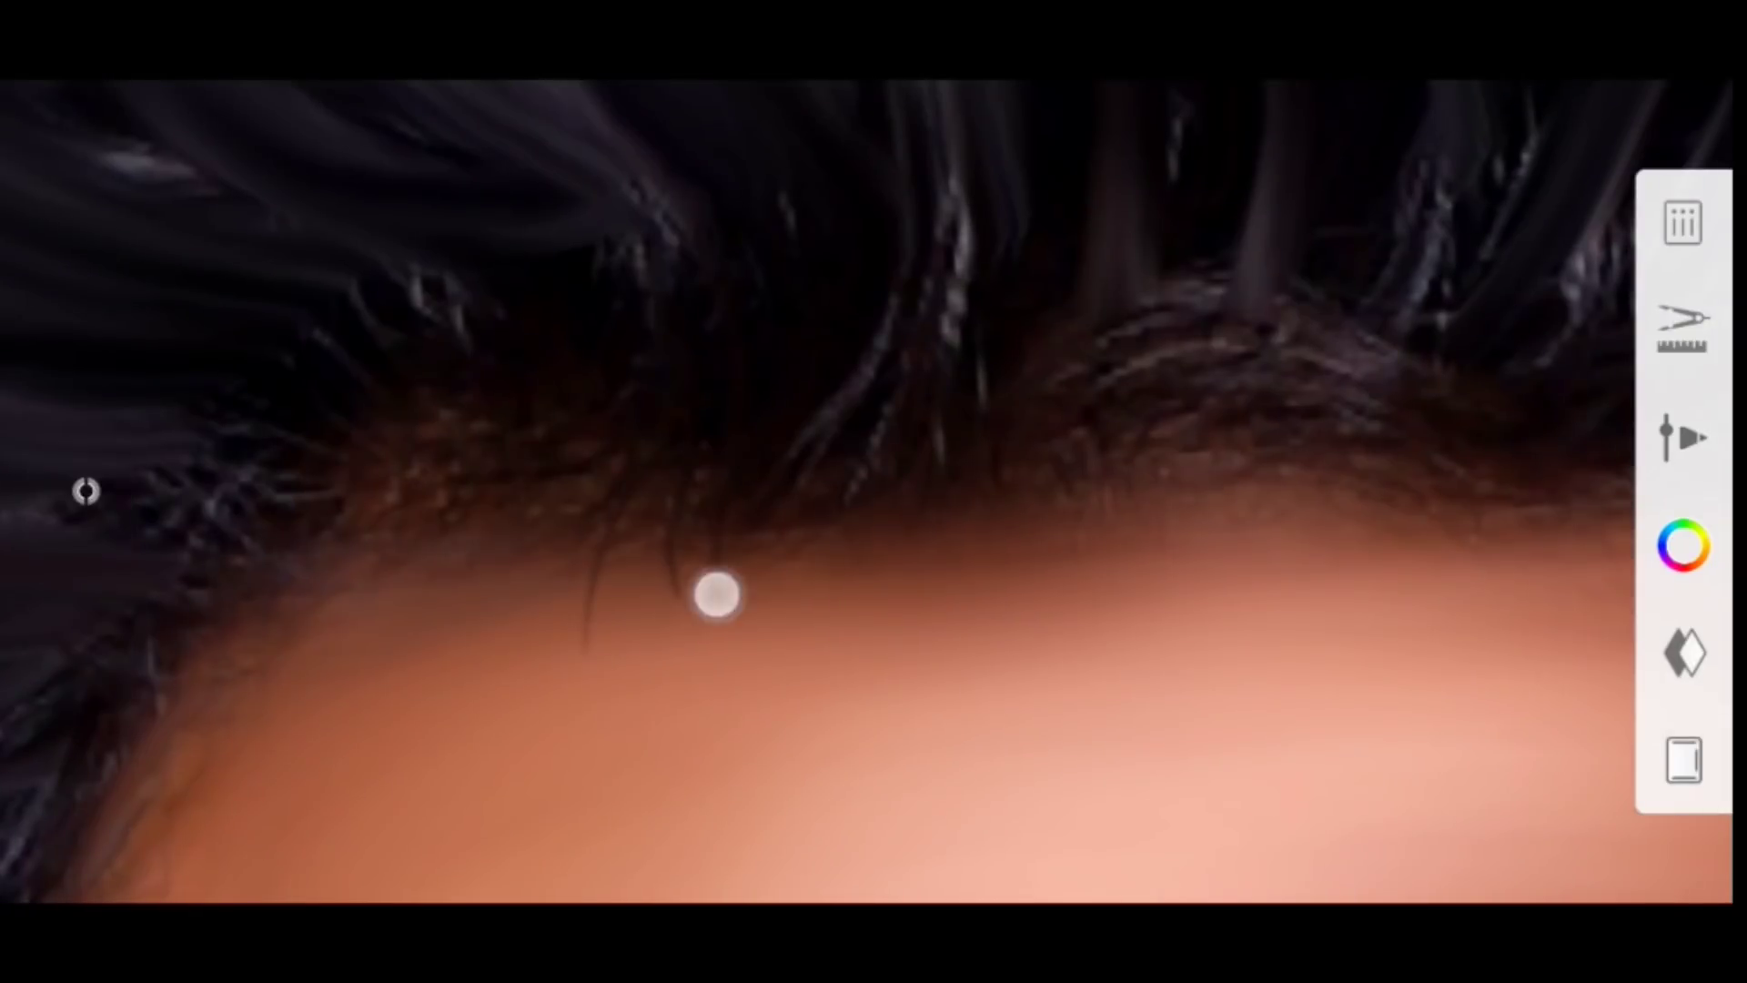
drag(819, 528, 882, 546)
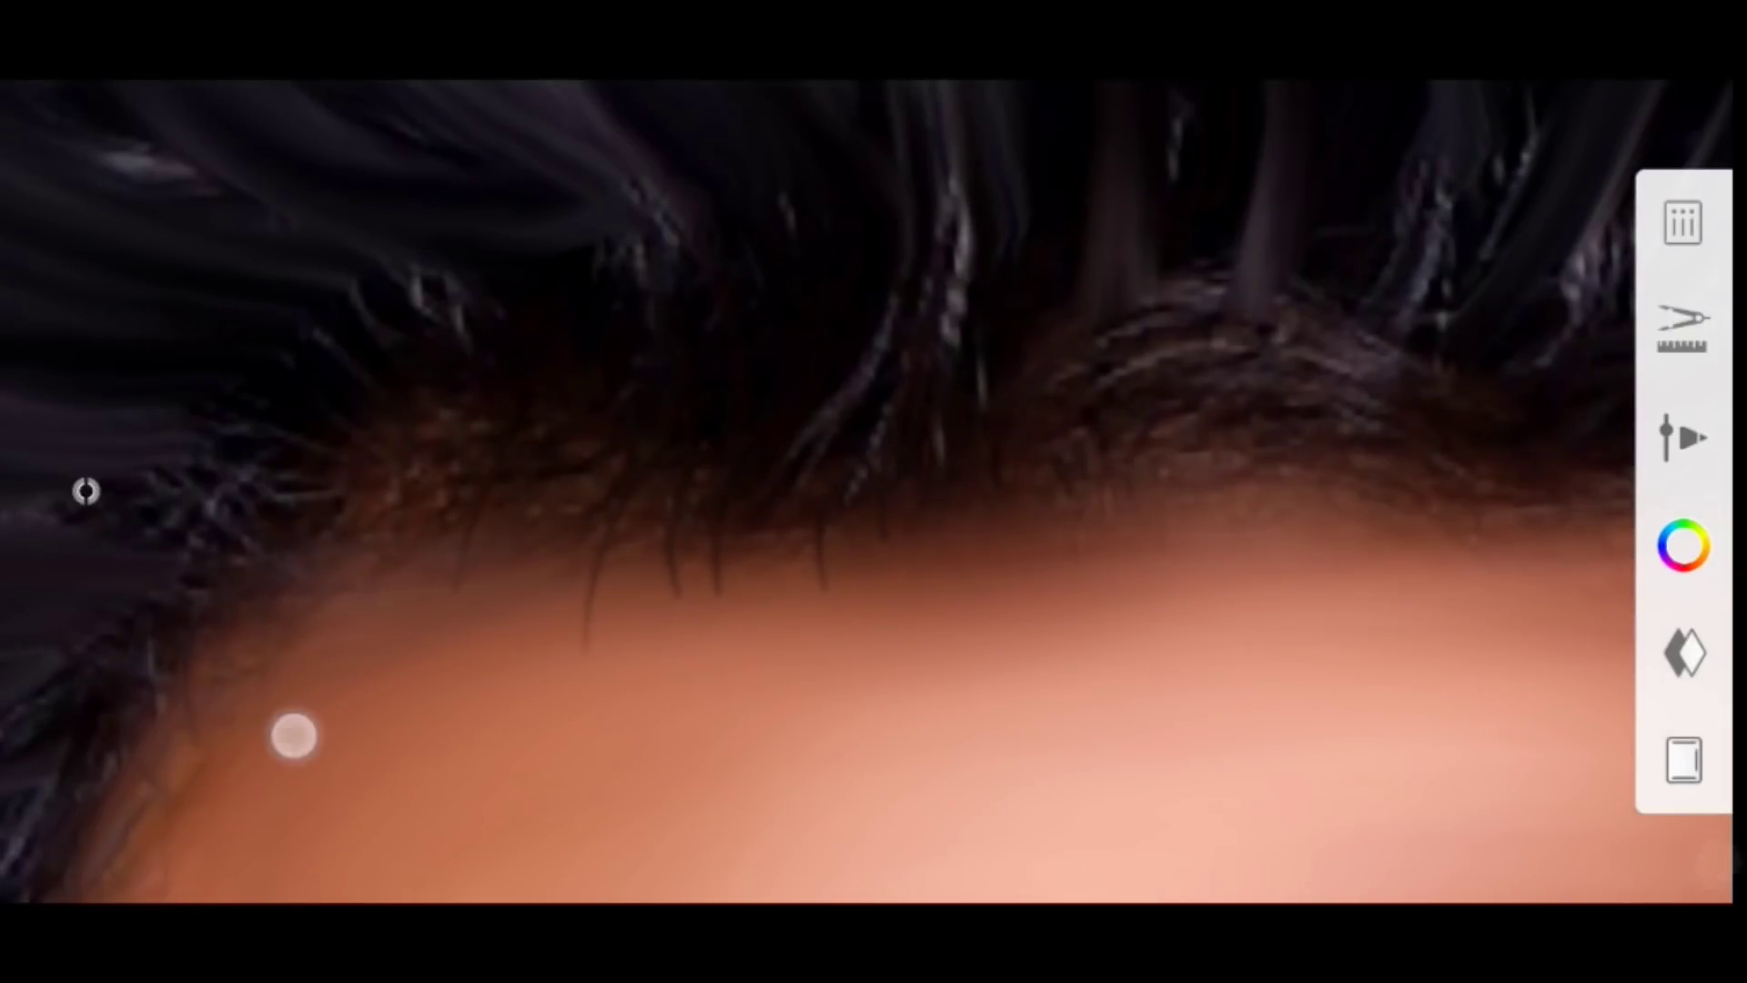
scroll(436, 510, down, 5)
scroll(437, 510, up, 5)
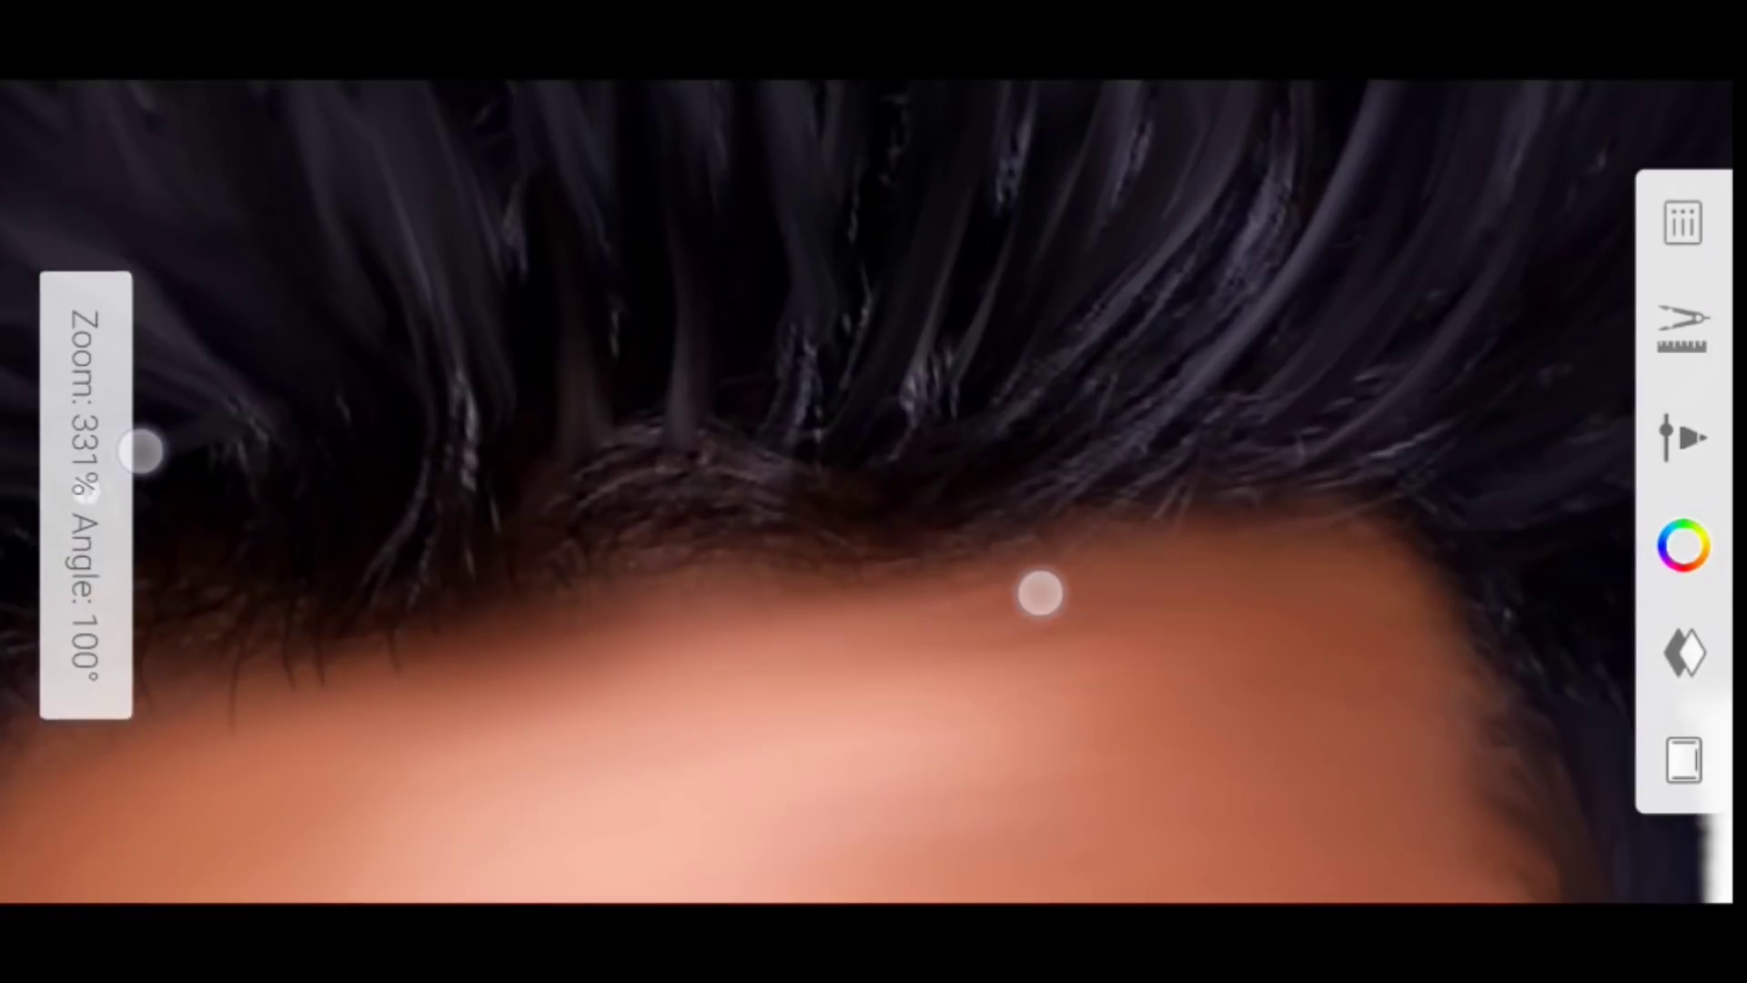
scroll(843, 510, up, 2)
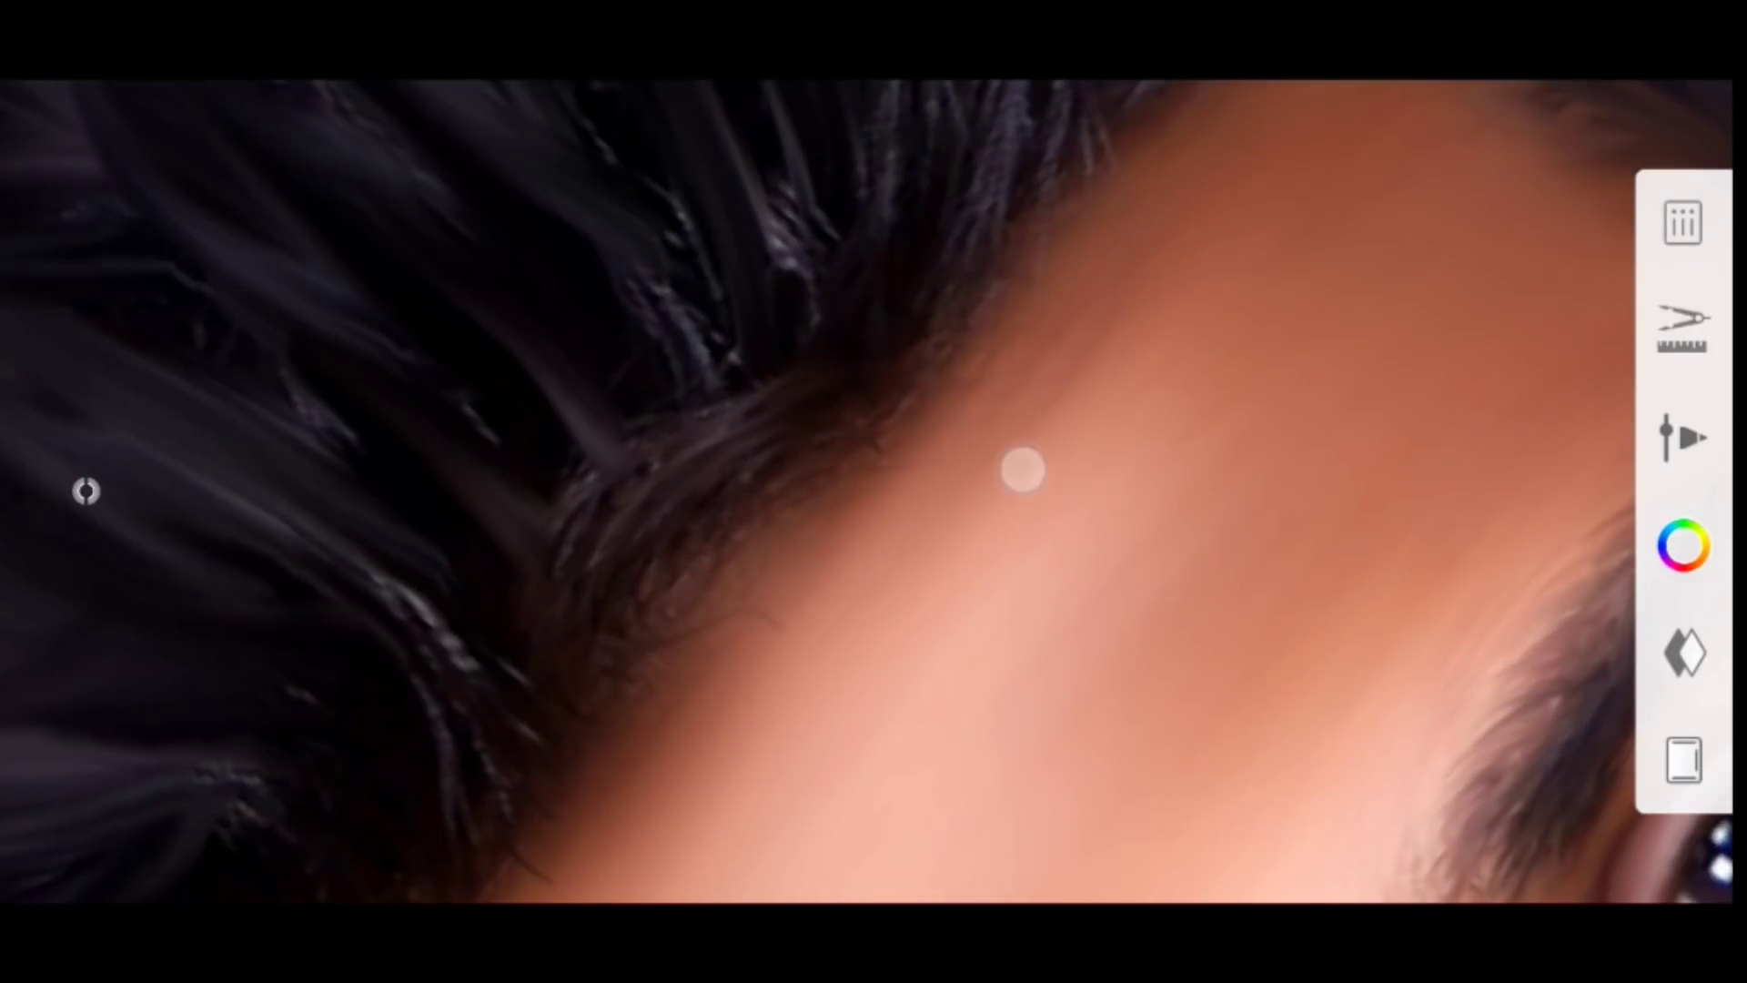
scroll(849, 663, down, 3)
scroll(905, 433, up, 1)
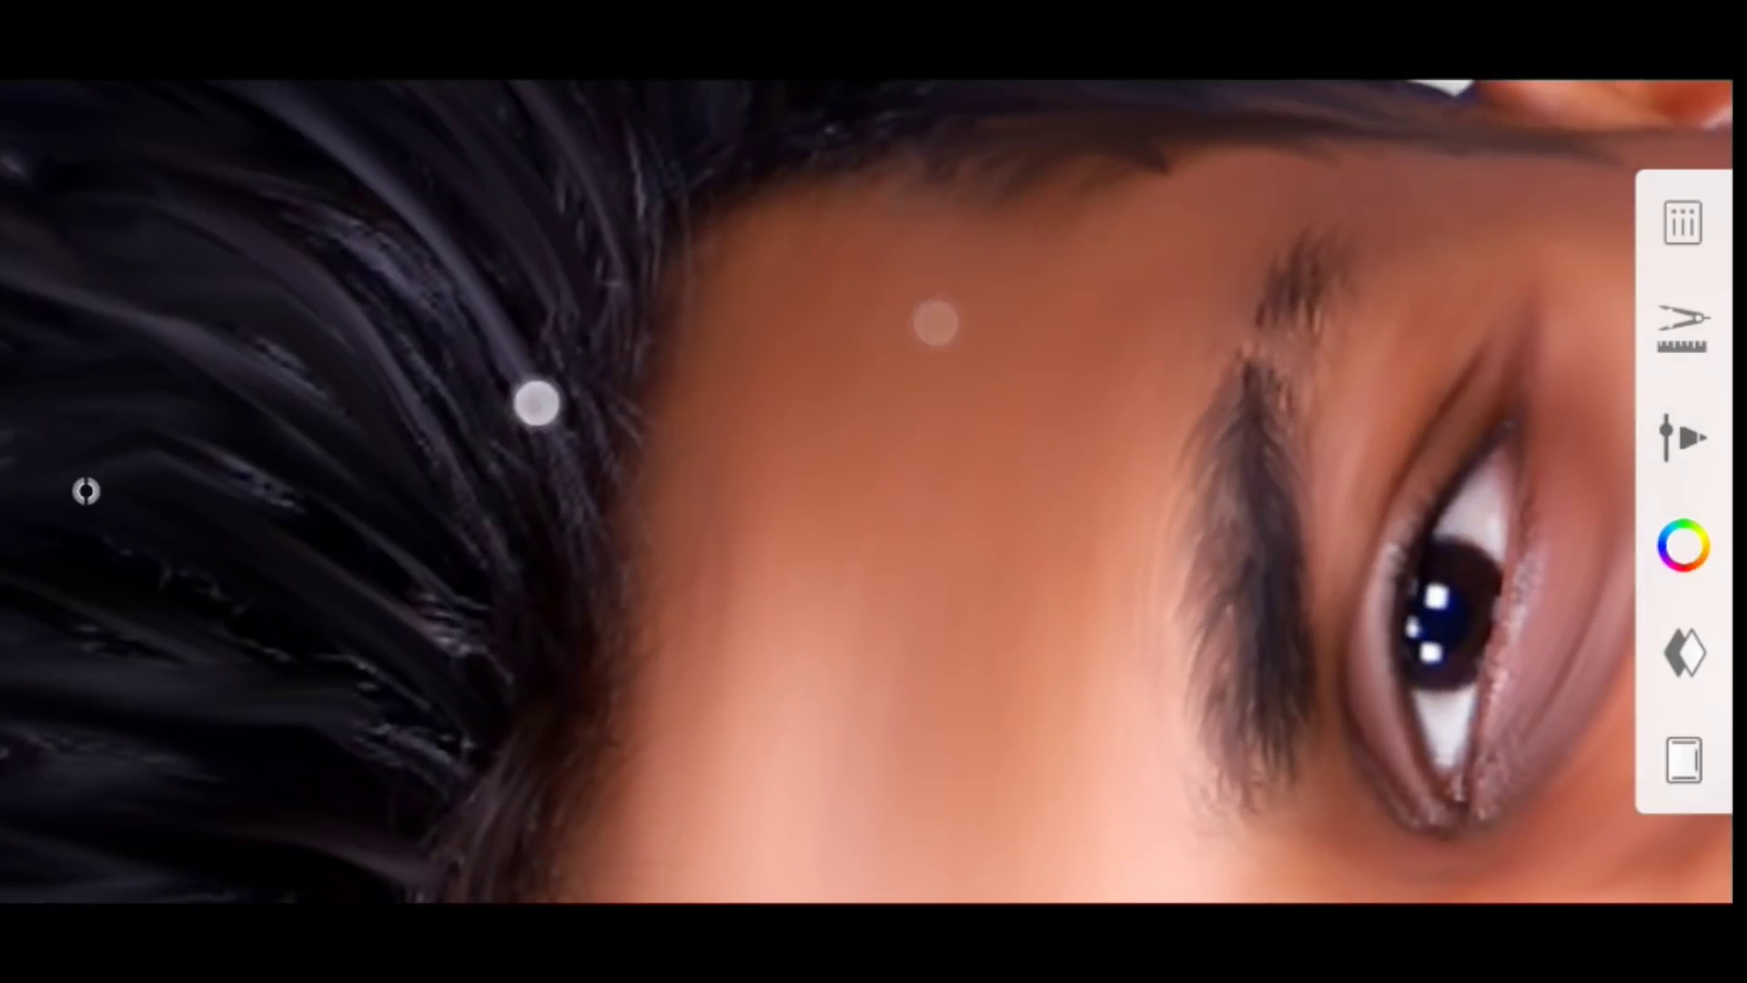
scroll(535, 418, down, 5)
scroll(782, 491, down, 3)
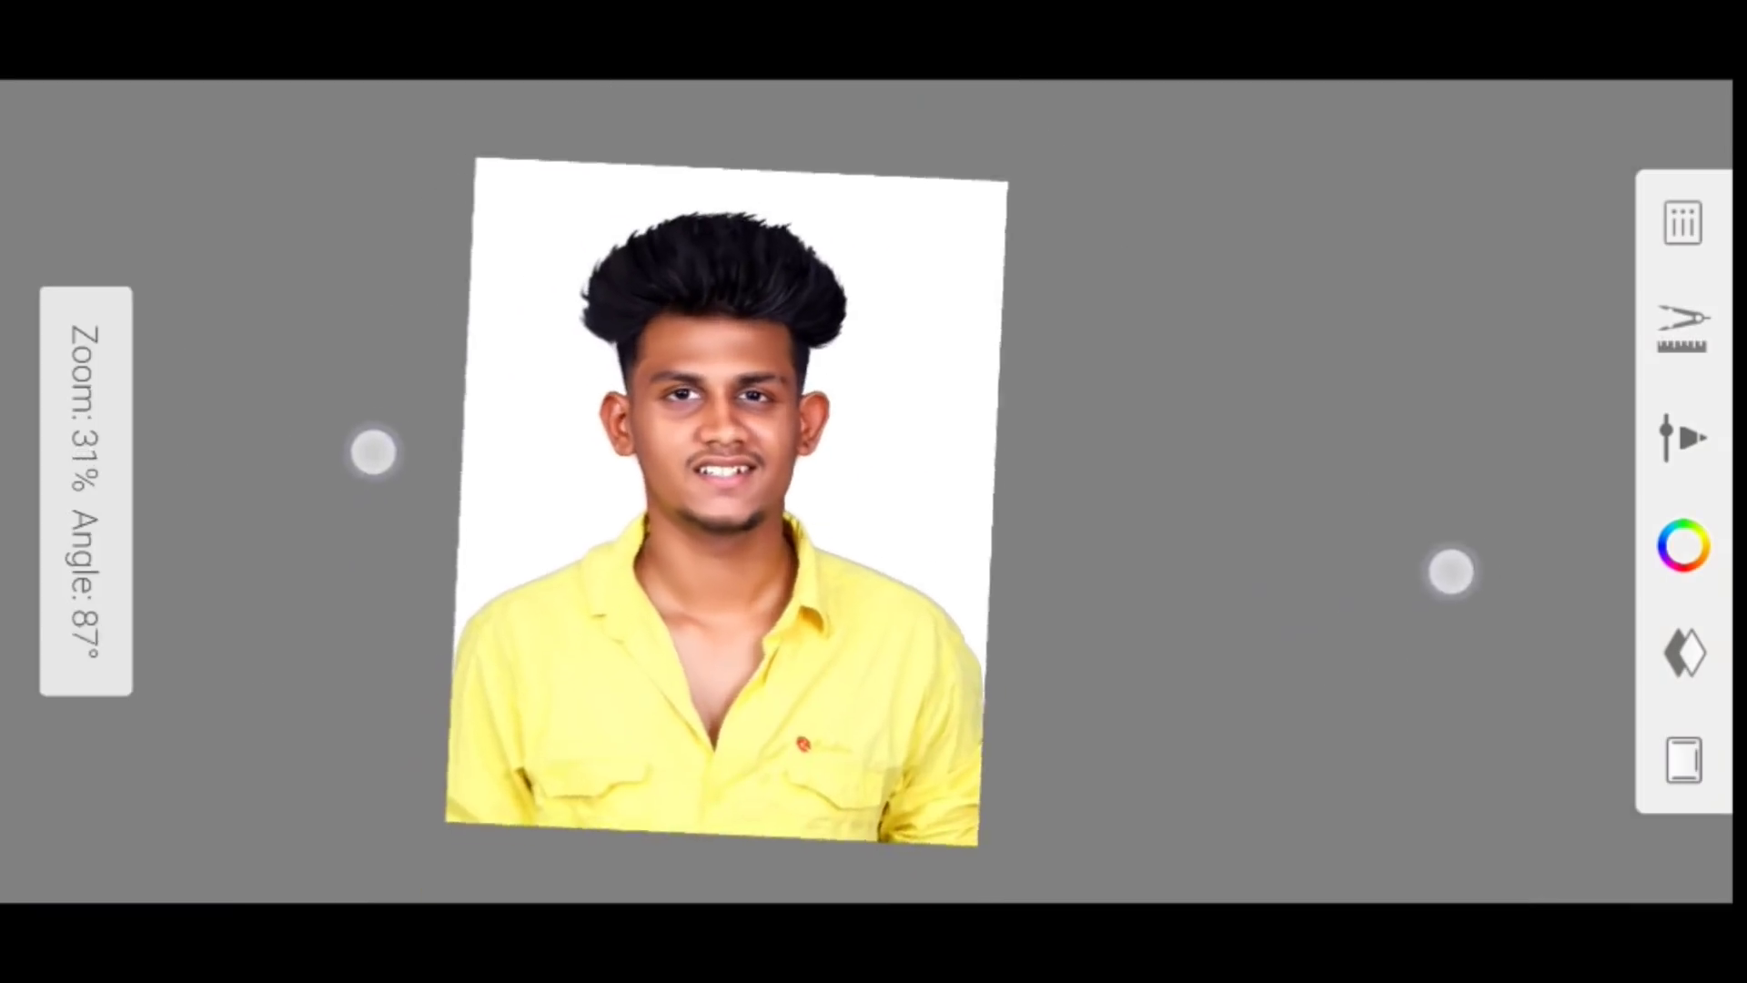
scroll(289, 564, up, 5)
drag(519, 254, 701, 452)
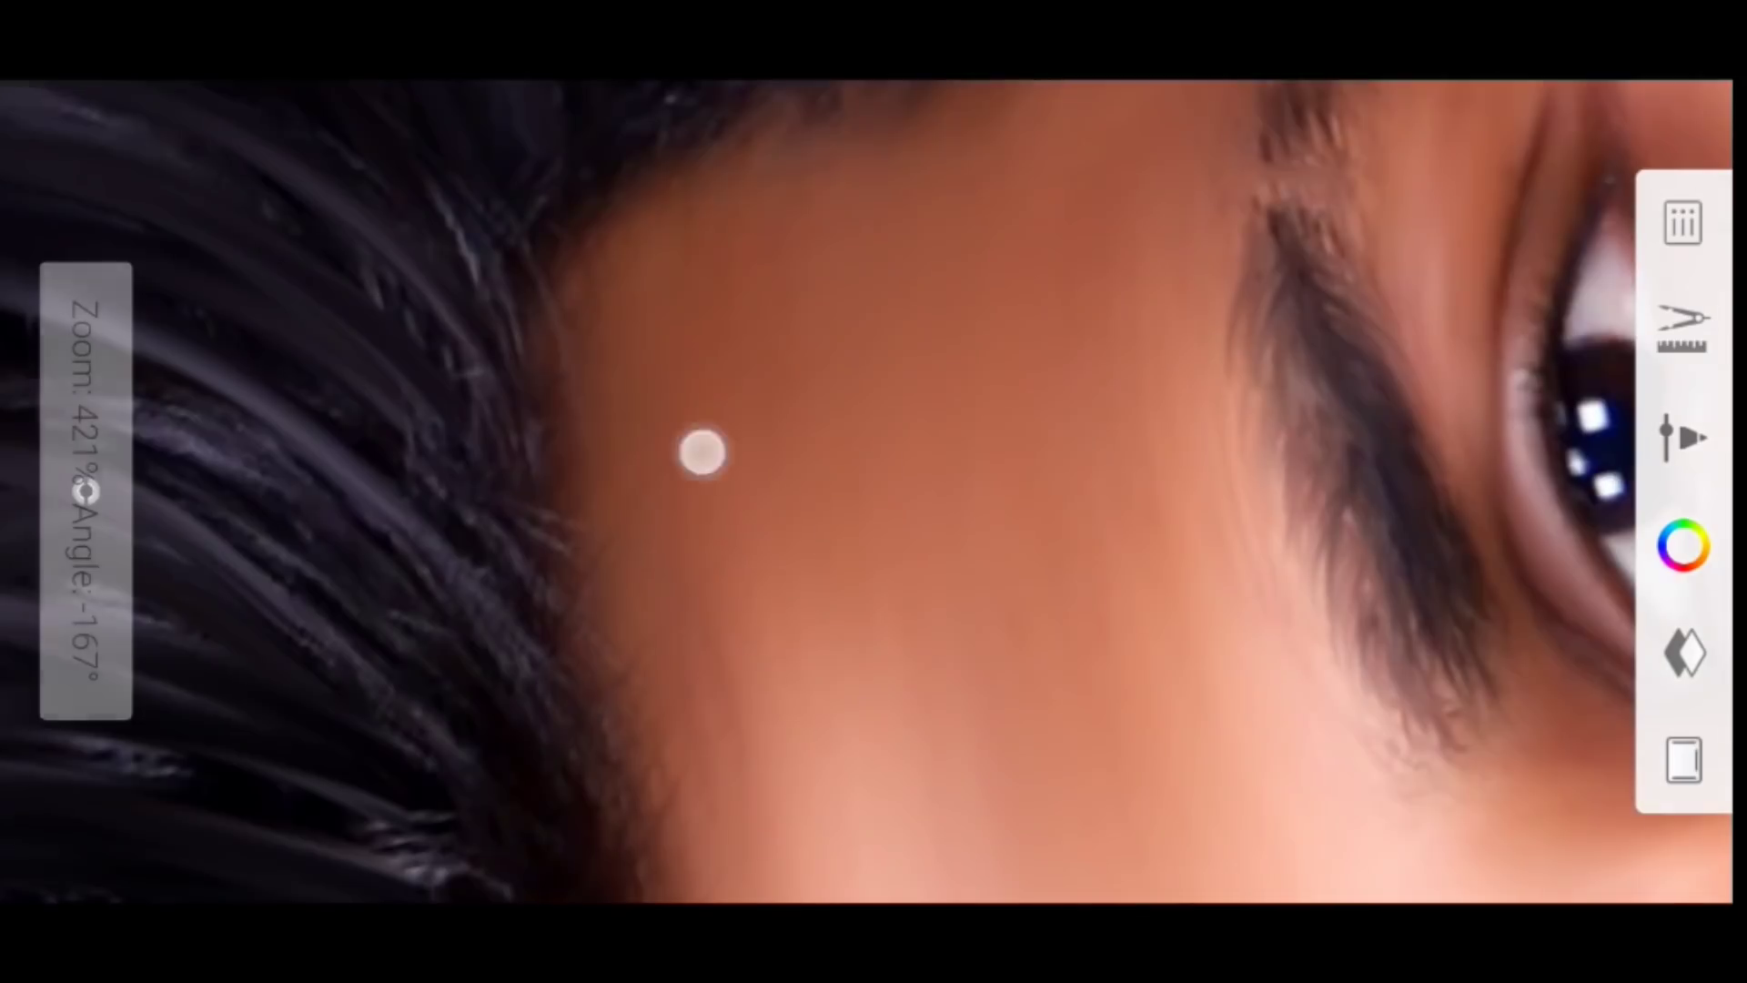
scroll(464, 502, down, 3)
scroll(464, 502, down, 3)
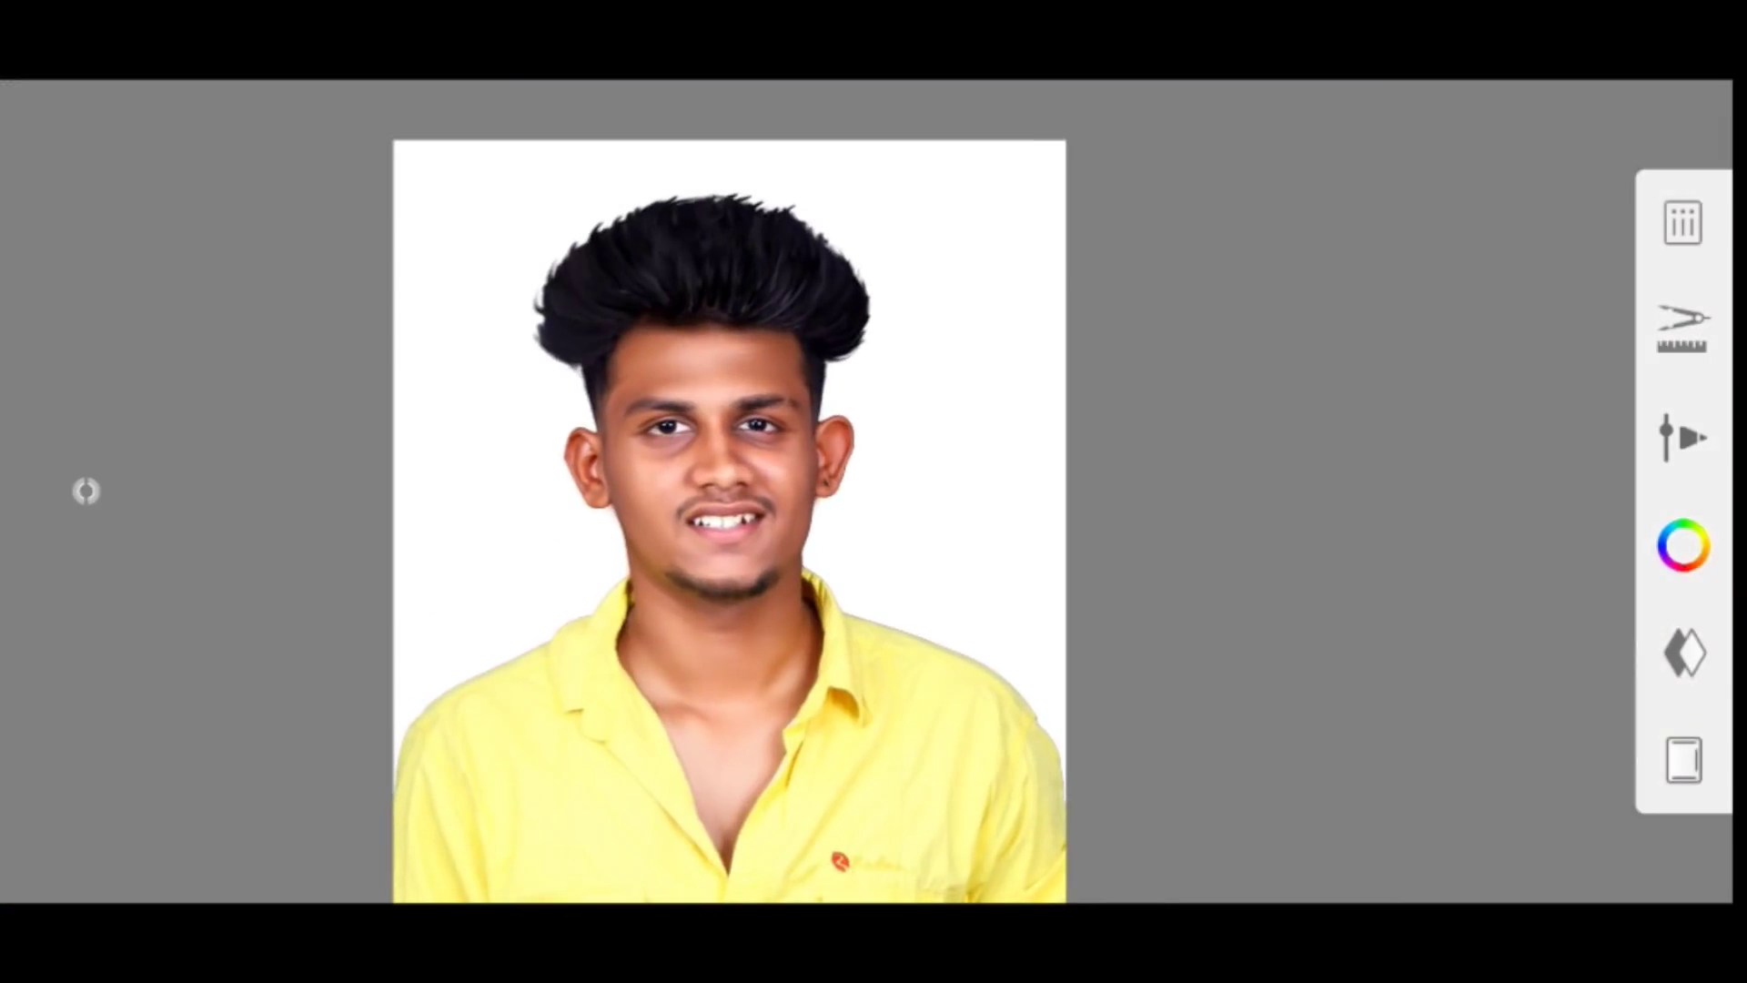
scroll(833, 554, down, 1)
scroll(771, 514, down, 1)
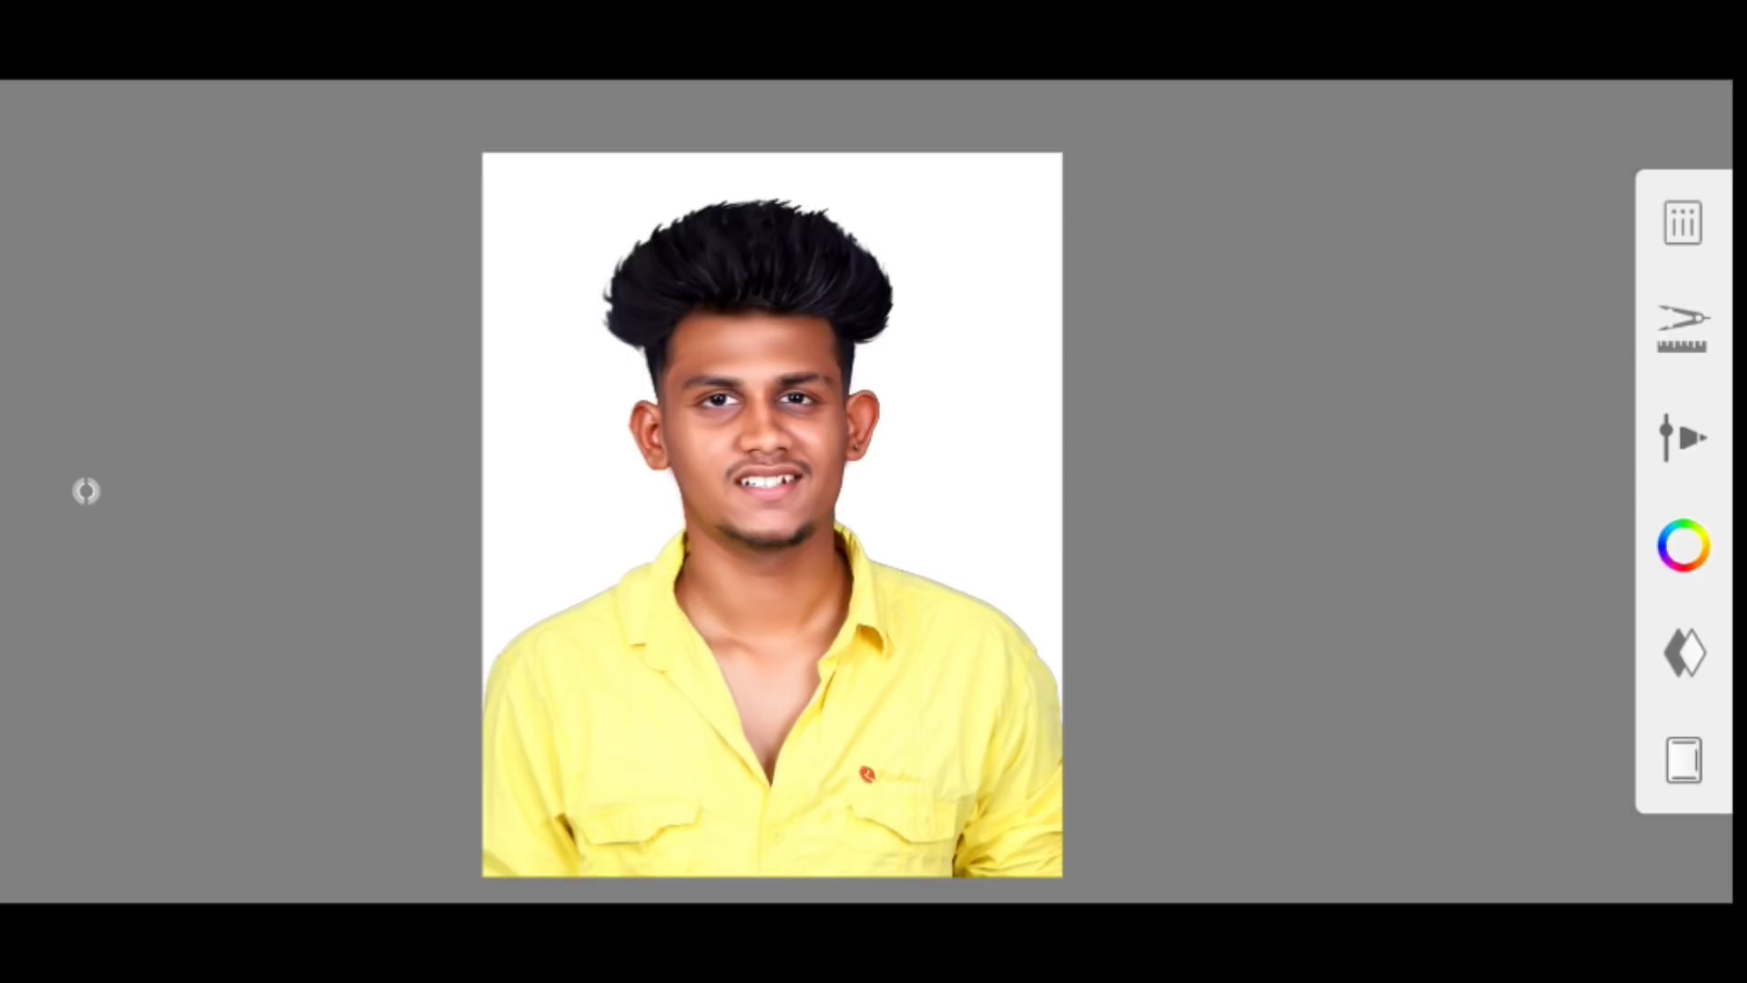
Hide the Background layer so the portrait sits on transparency
click(1684, 652)
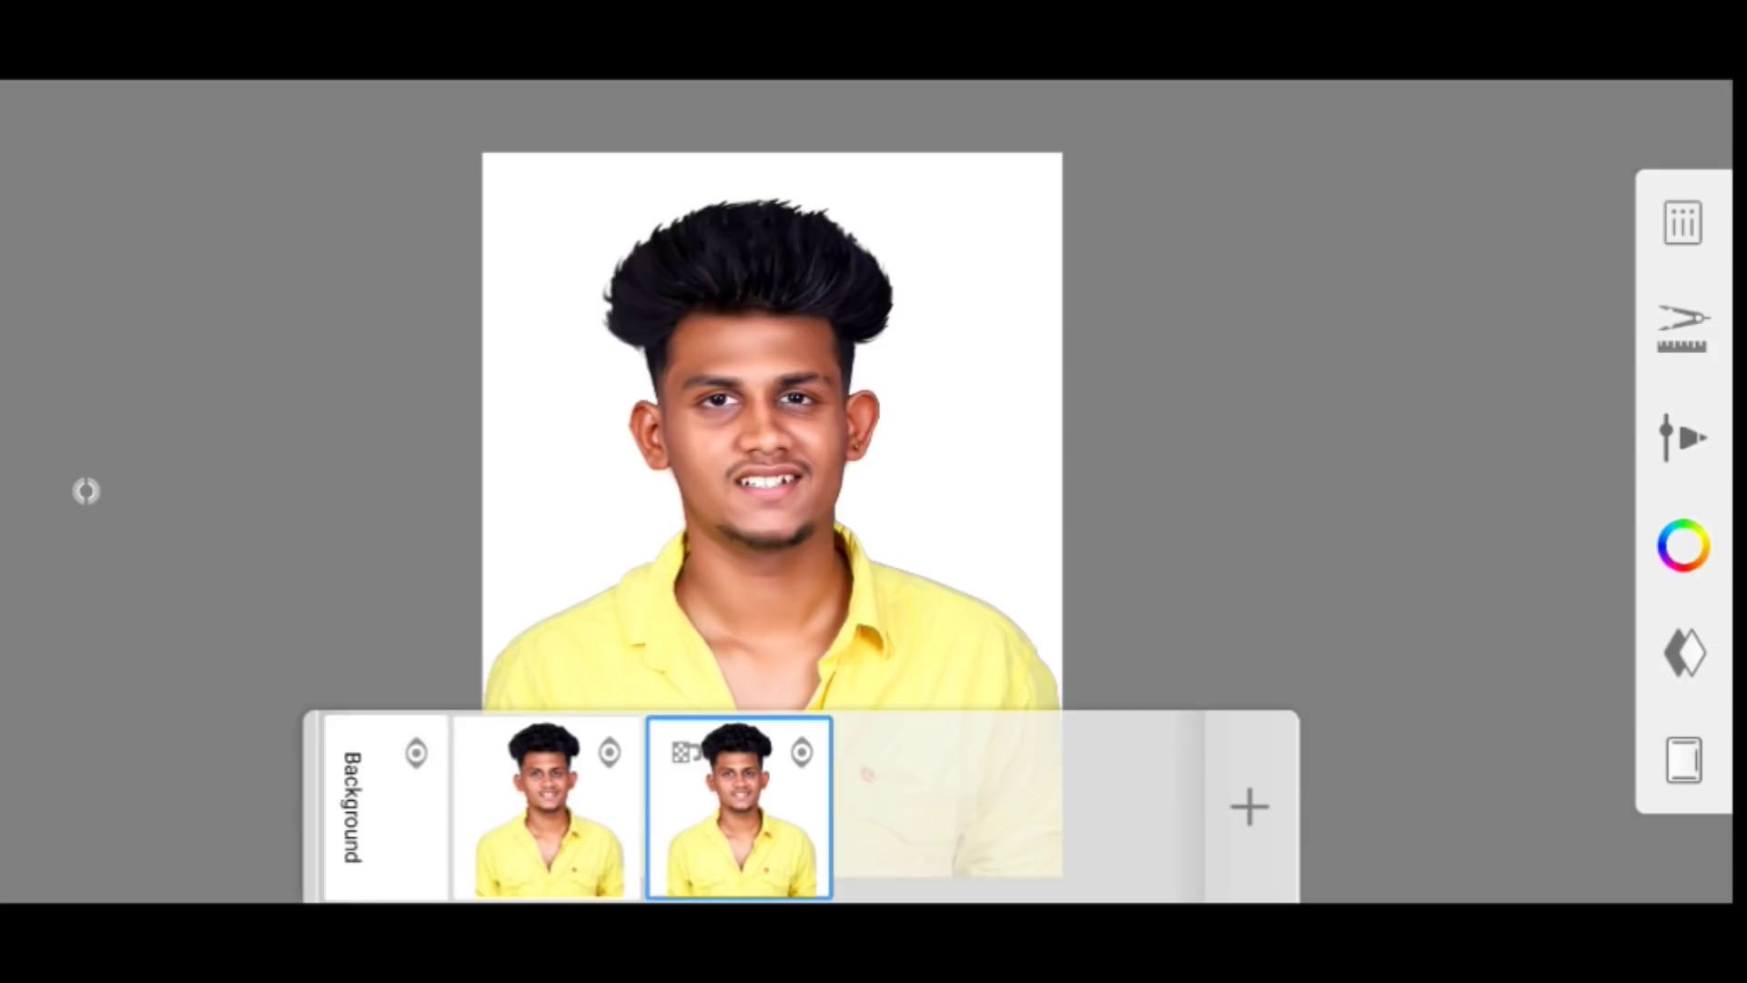
click(416, 750)
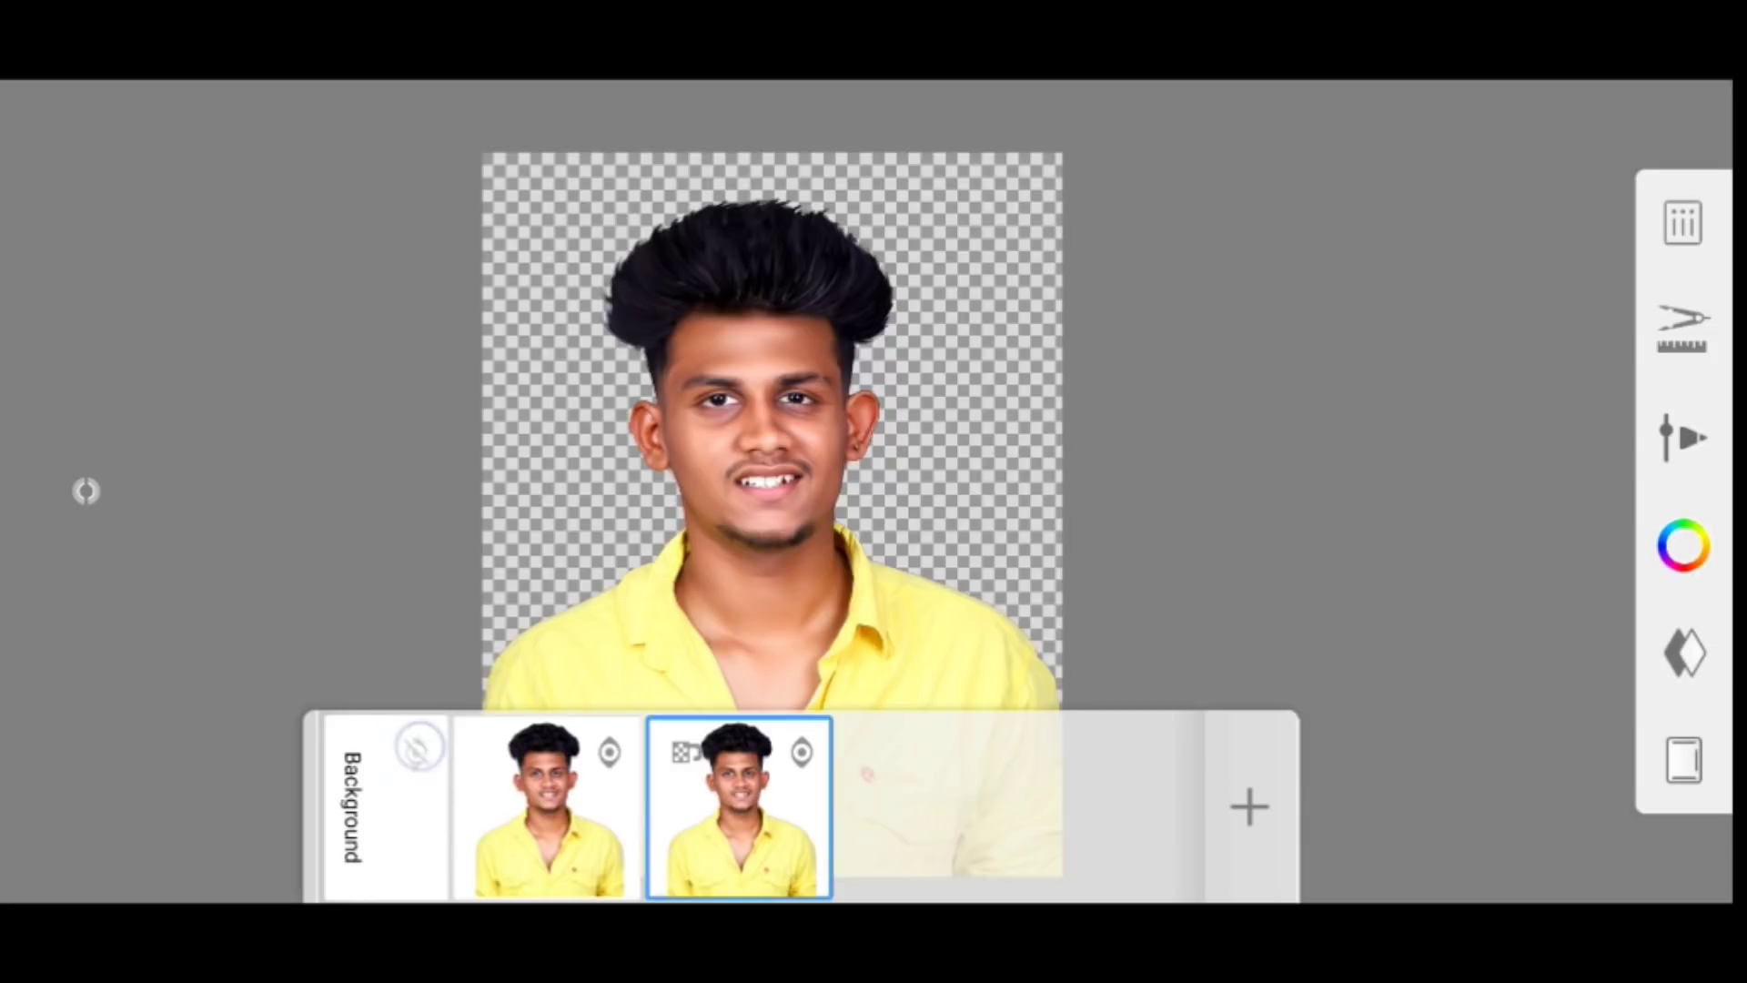
click(417, 751)
click(416, 750)
click(1357, 591)
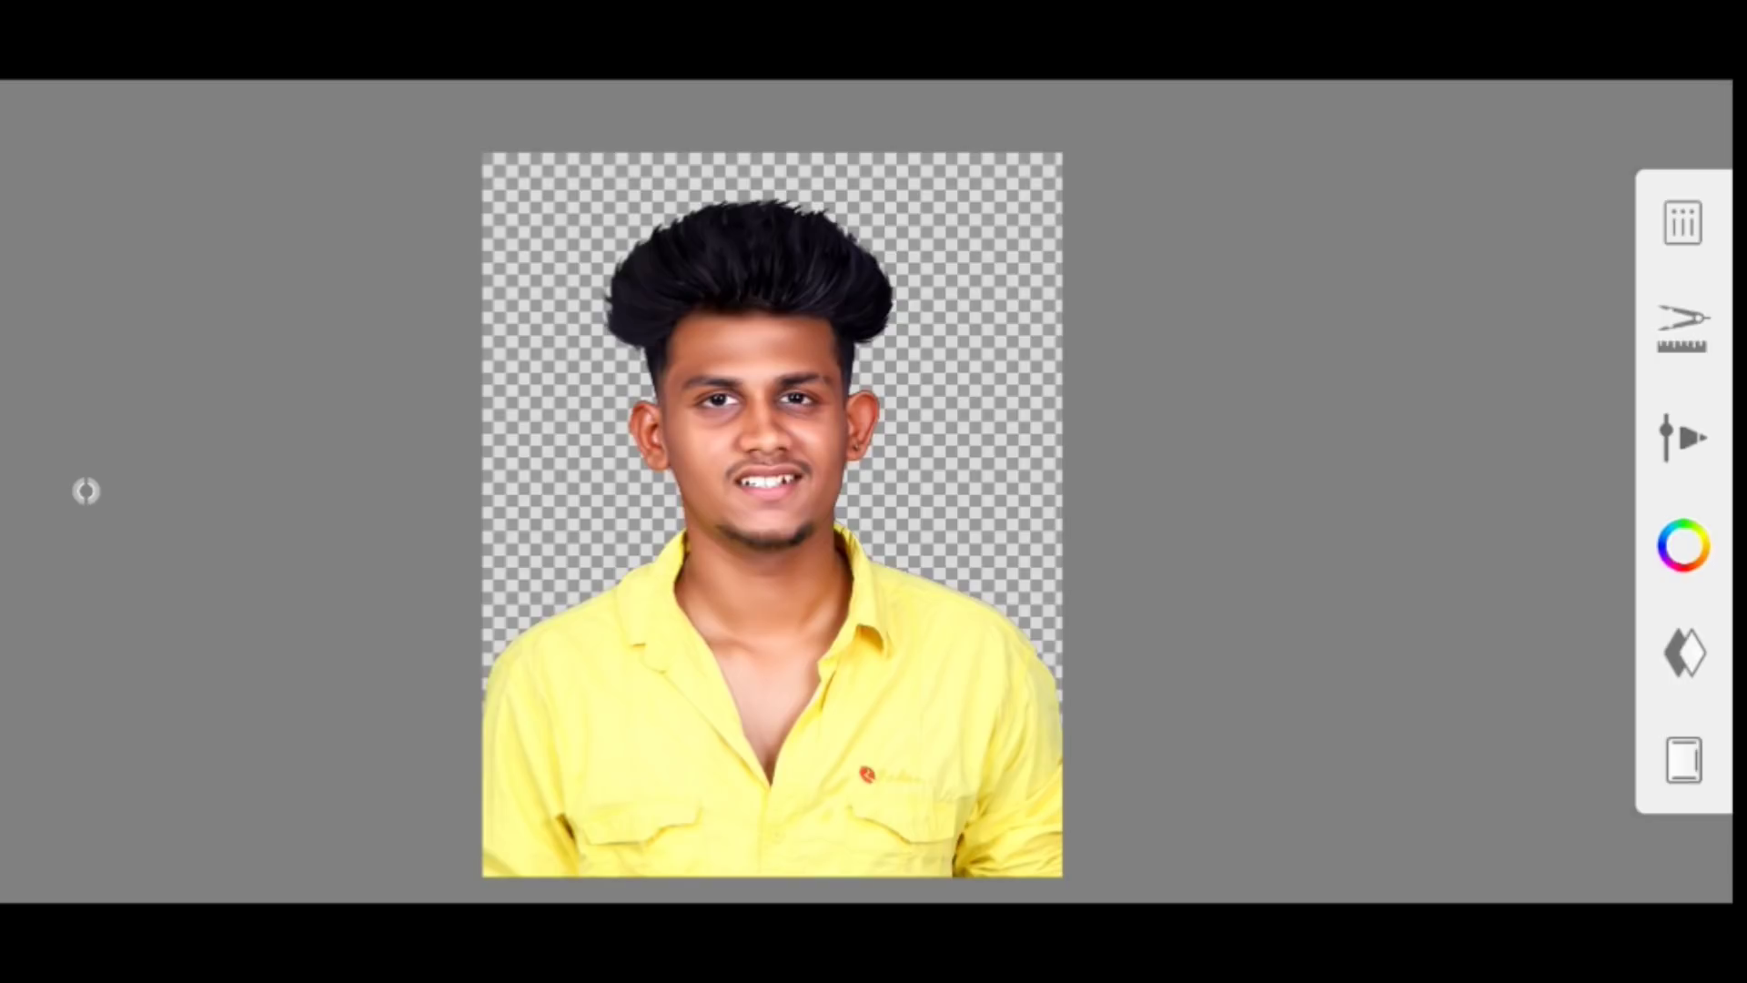
Save the current sketch via Menu > Gallery
click(1682, 220)
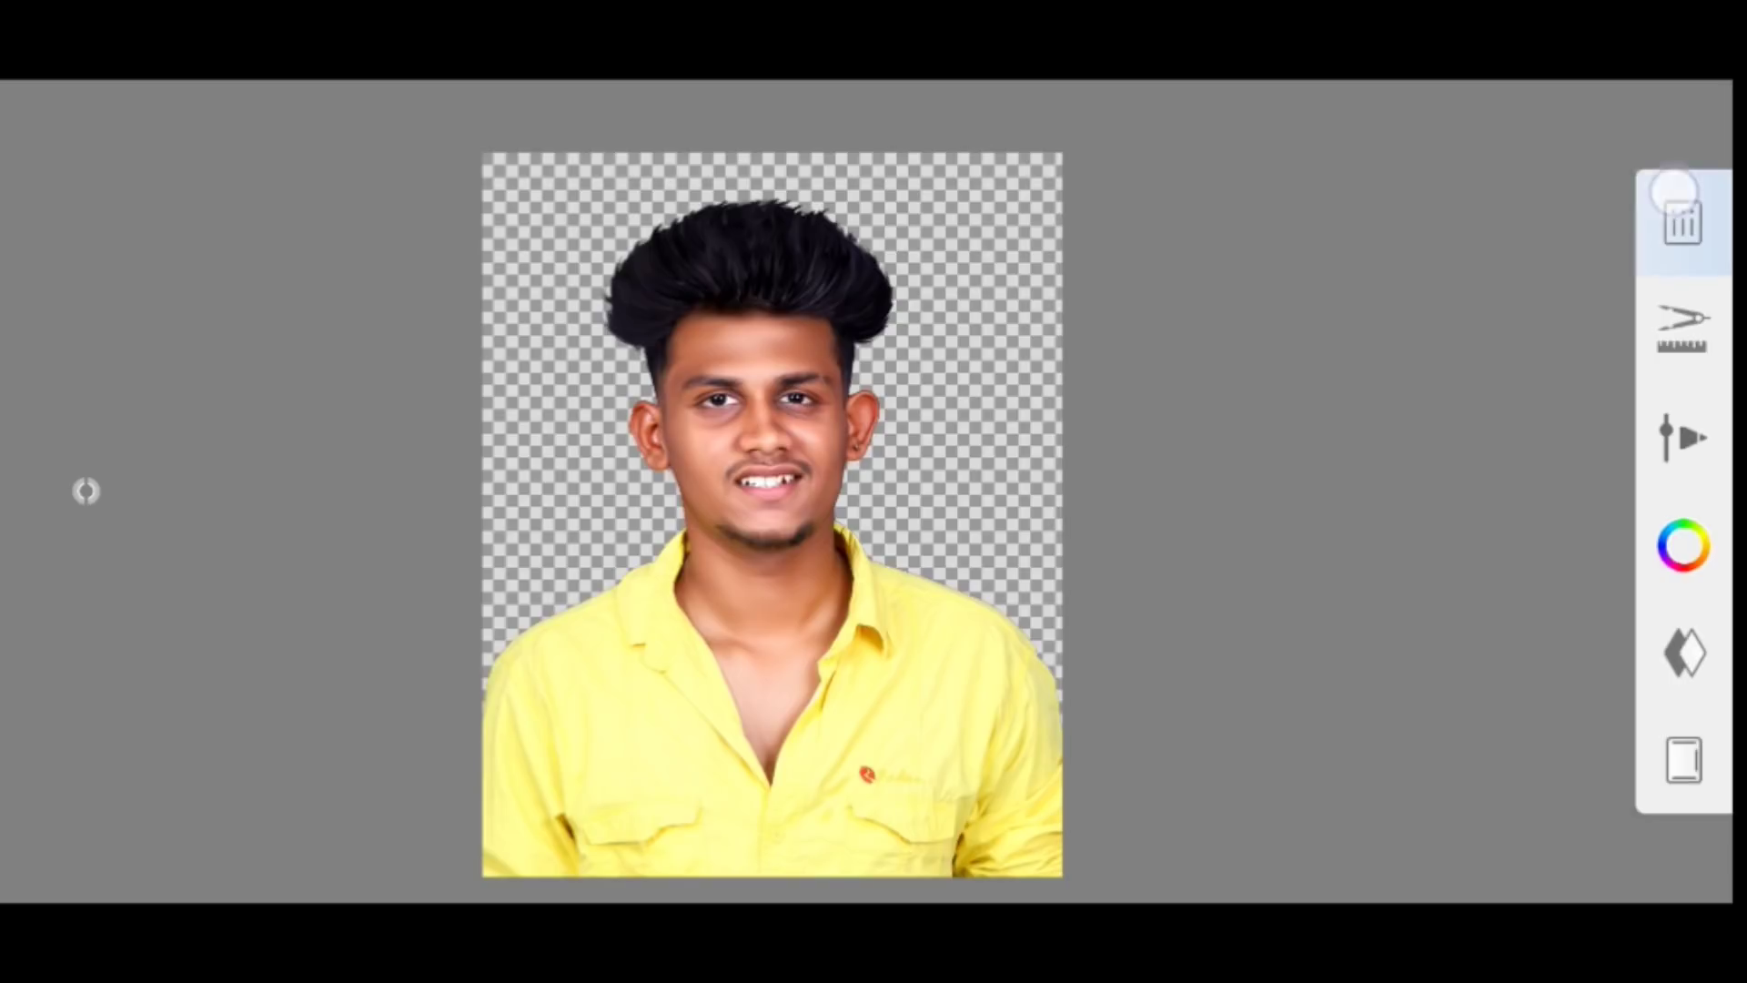
click(910, 609)
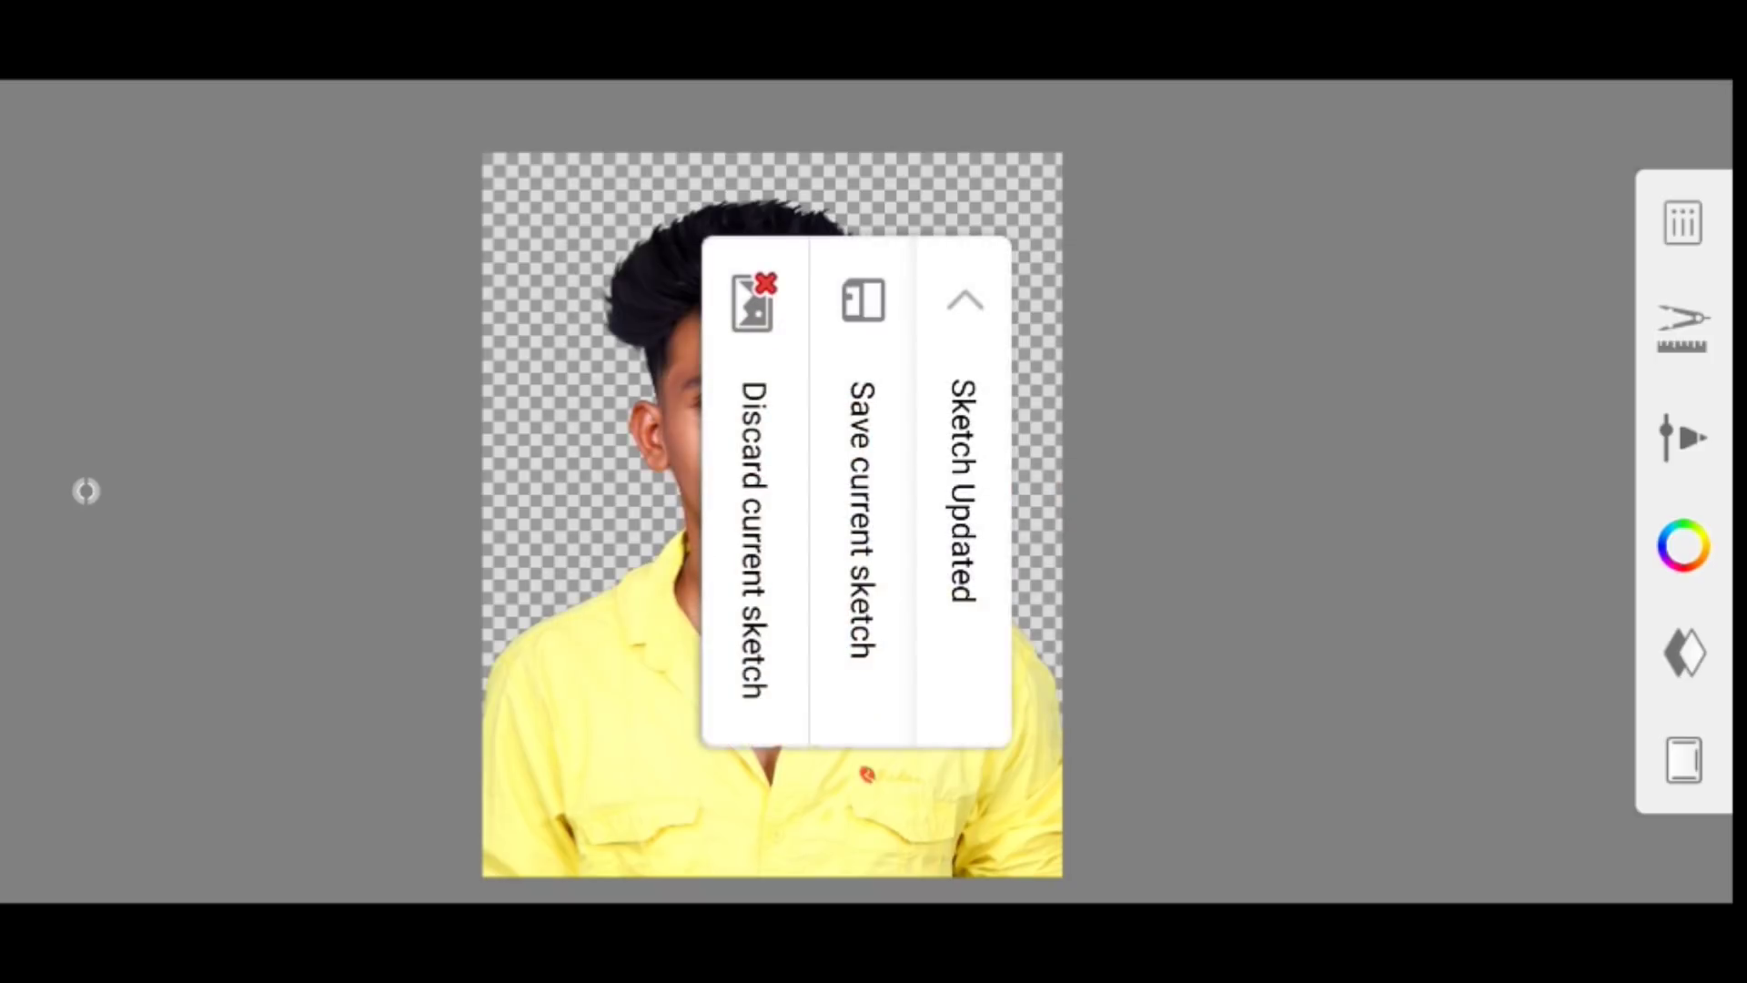
click(862, 510)
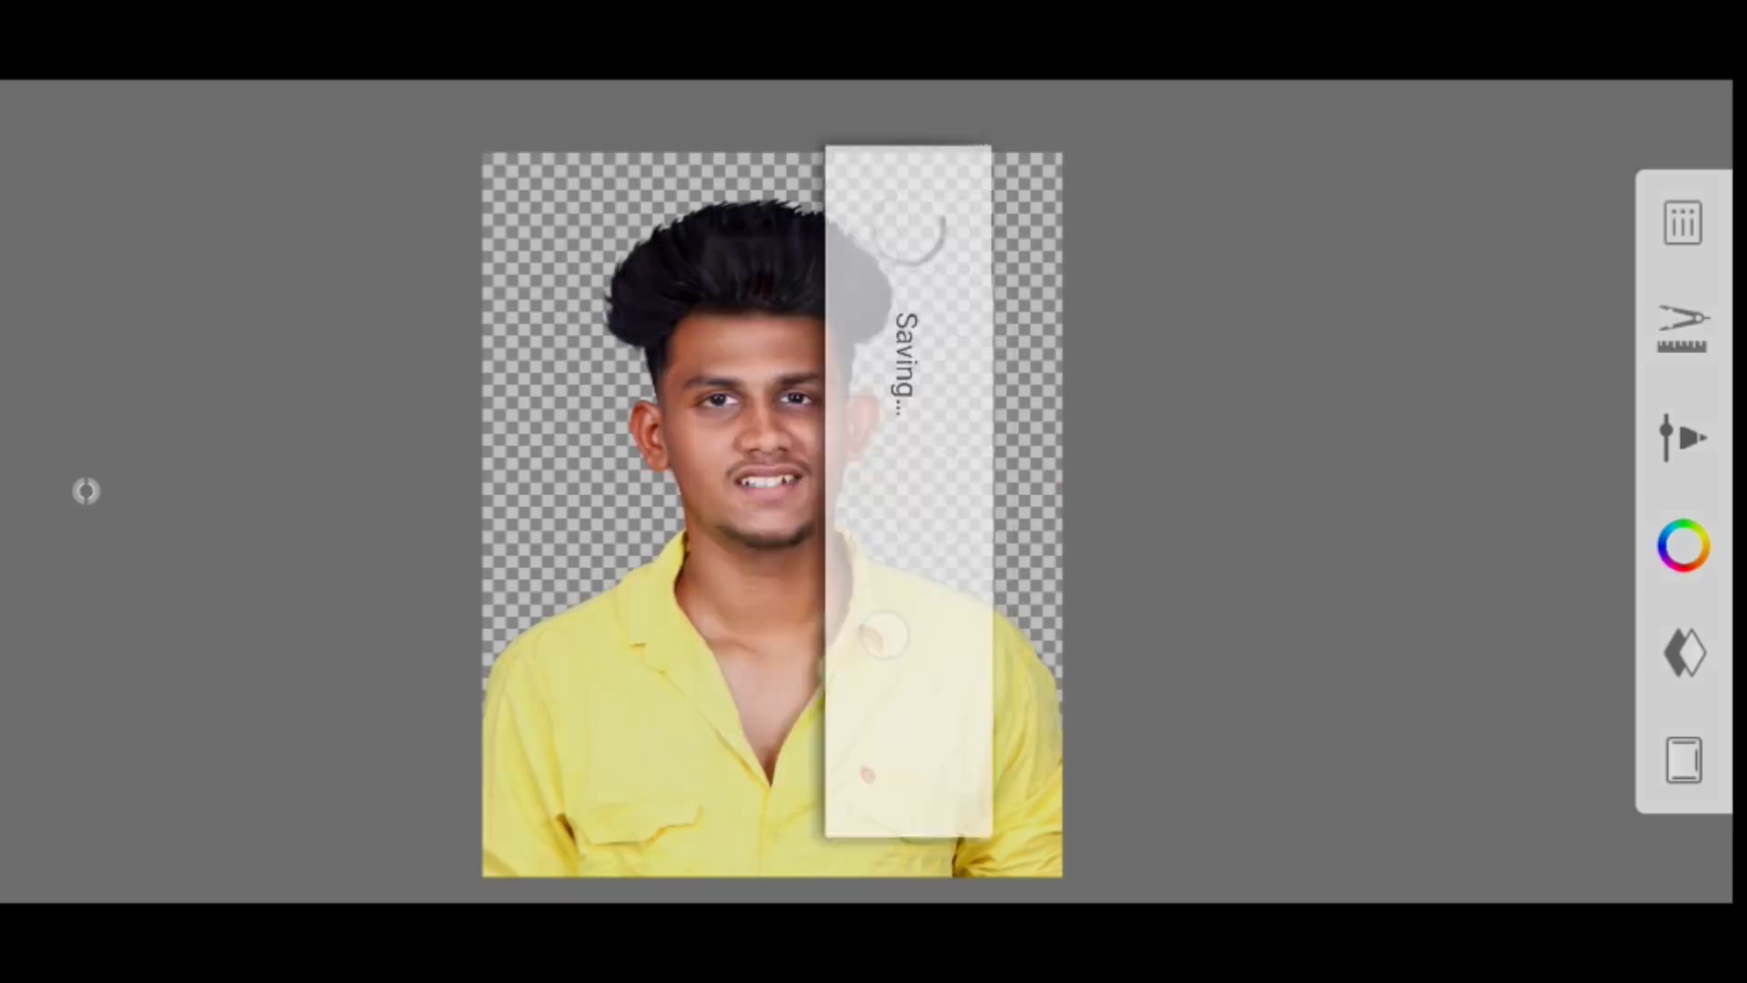
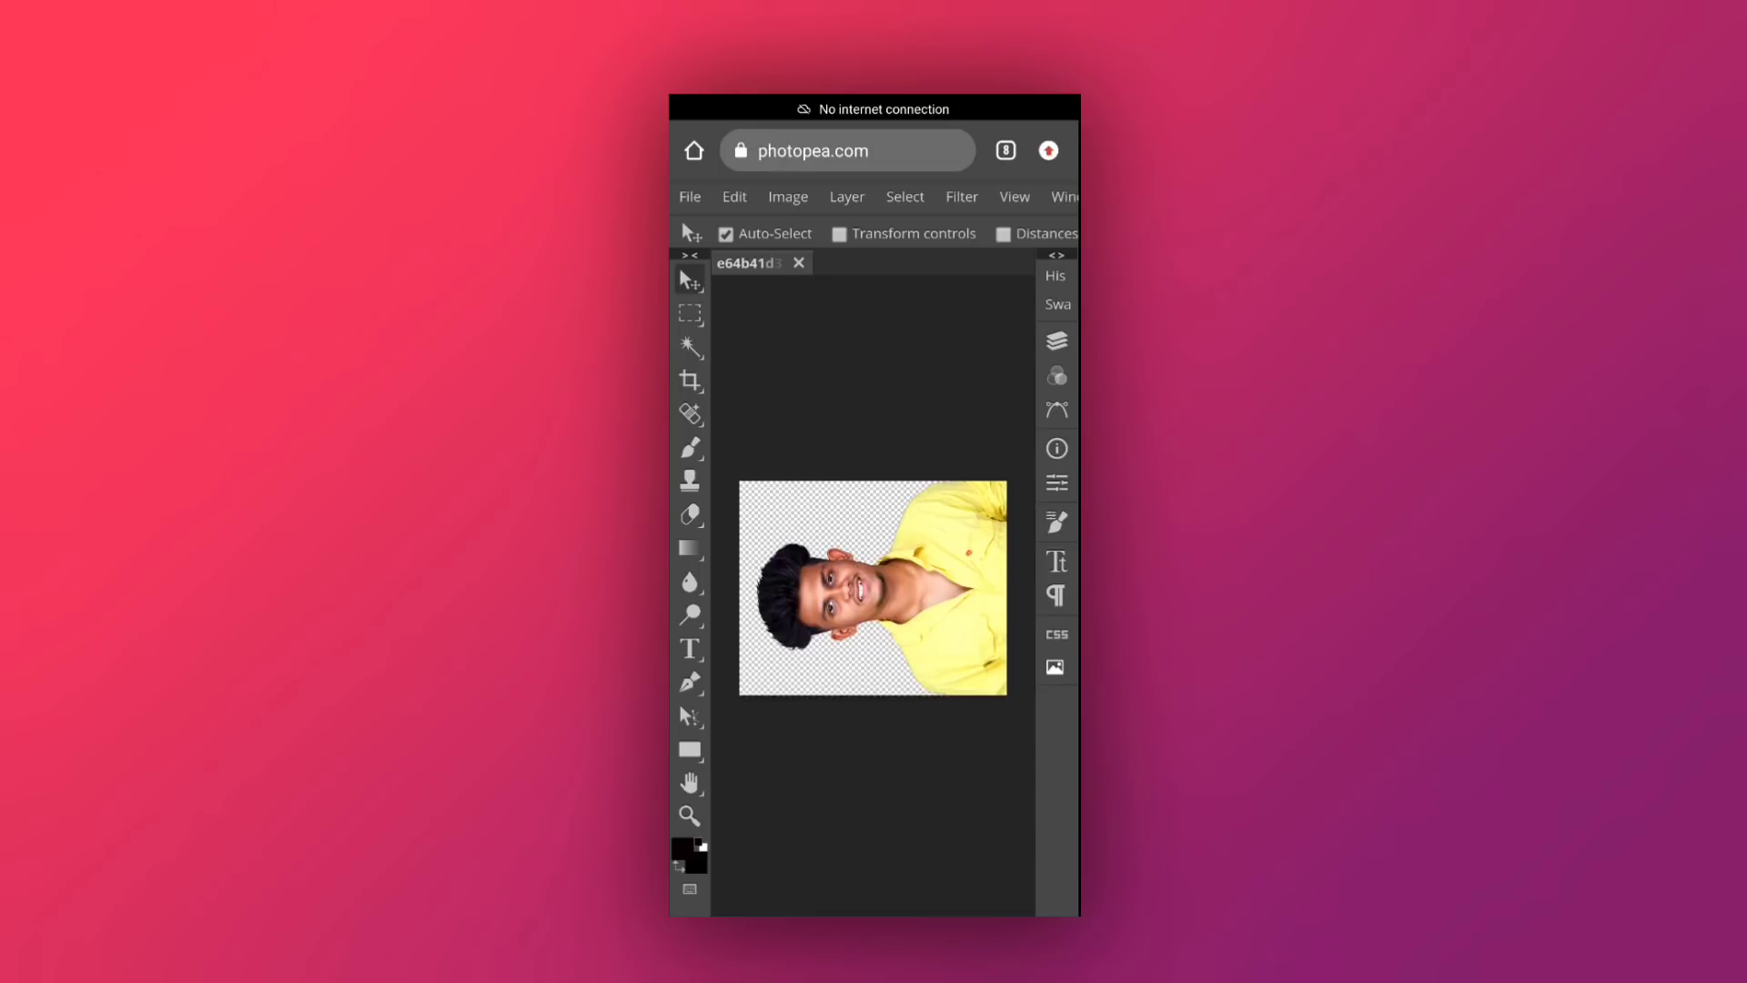
Rotate the cut-out portrait 90° clockwise so it stands upright, then zoom in
click(788, 196)
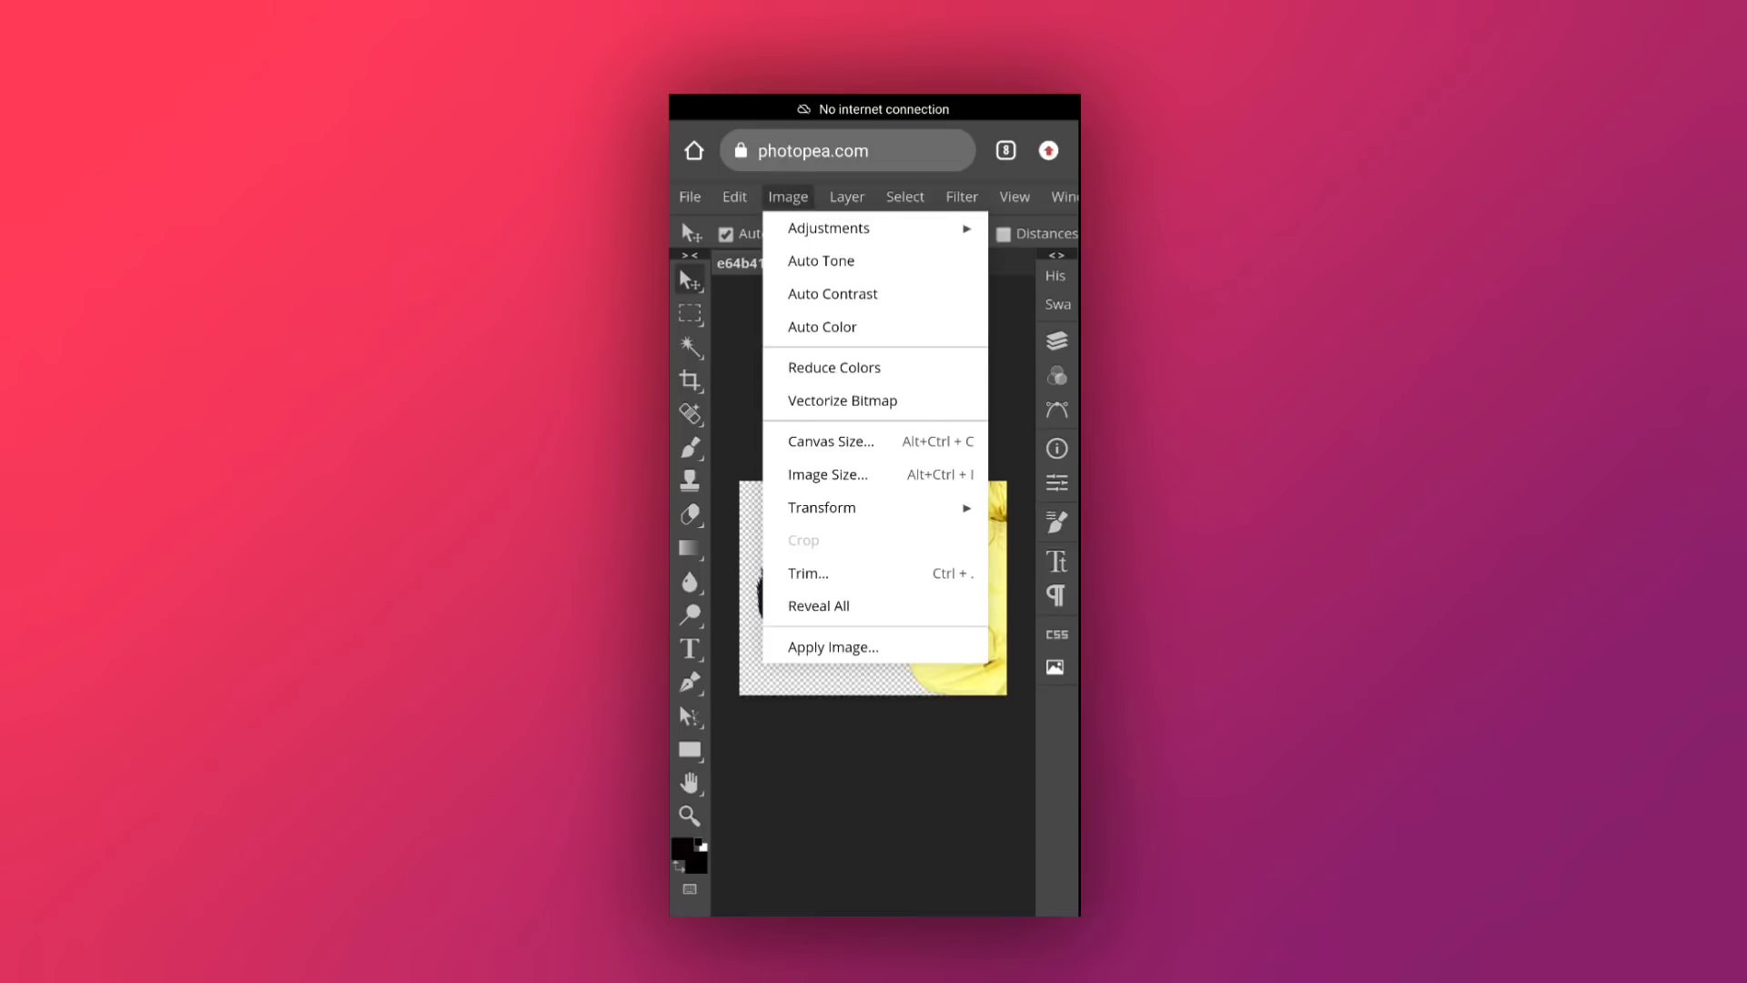
click(821, 507)
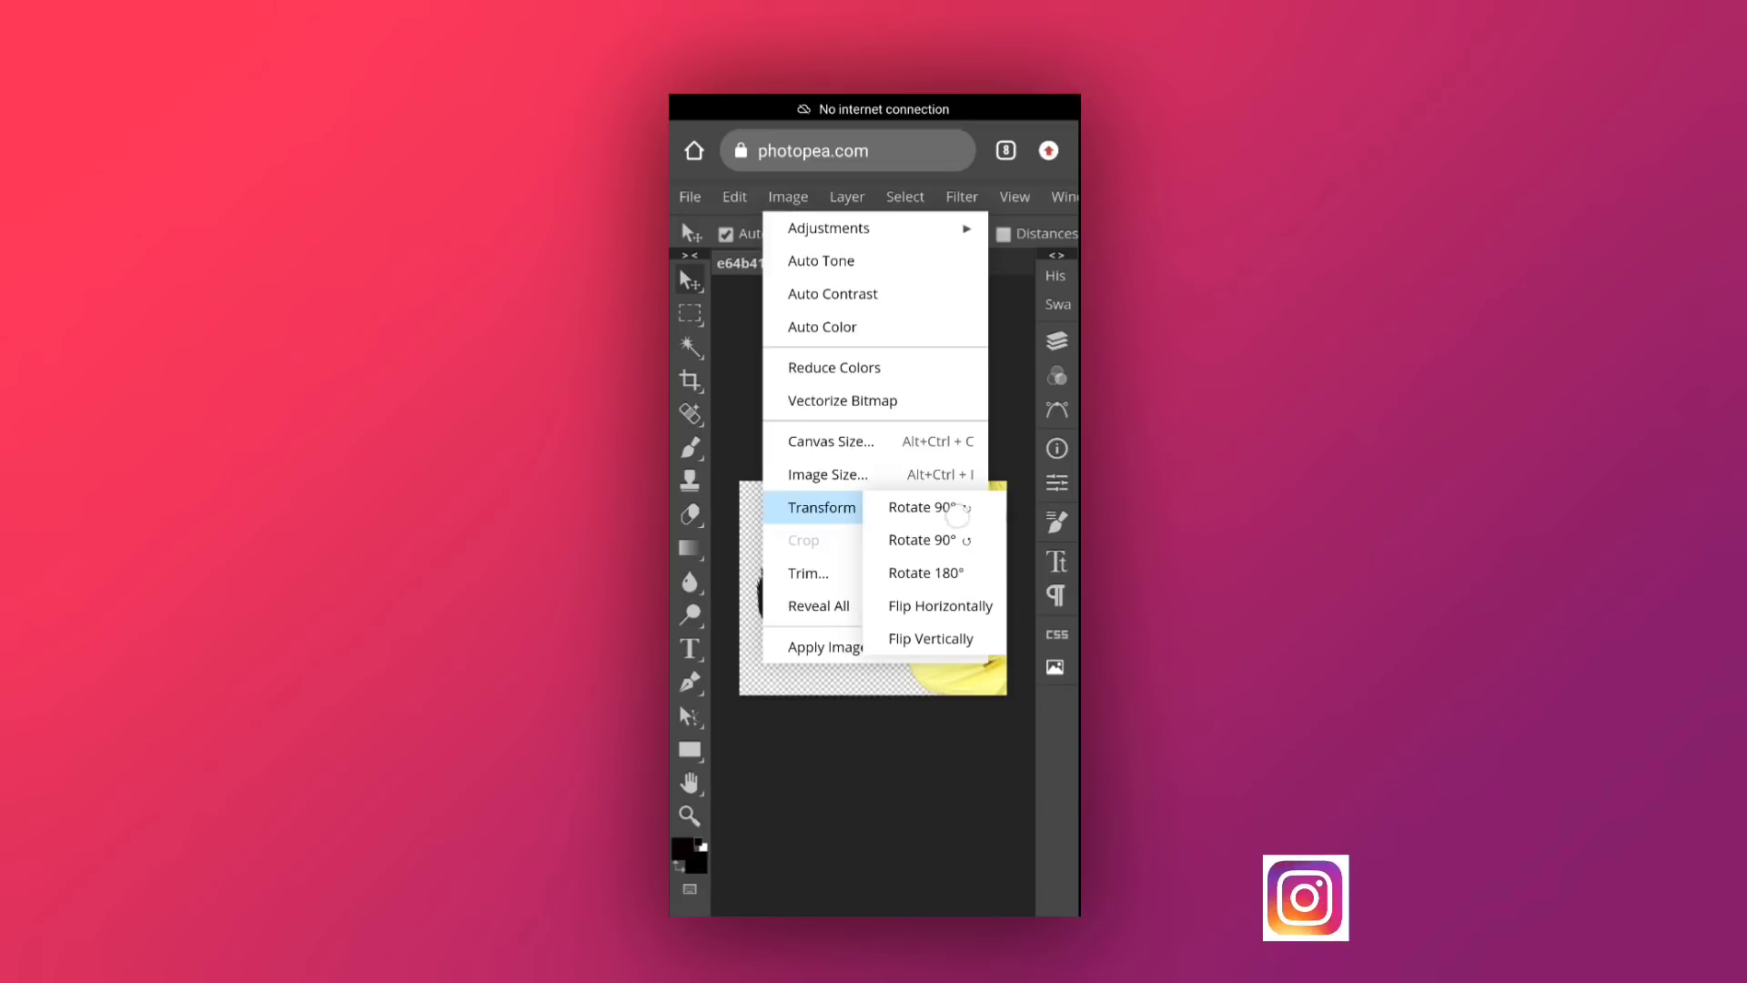
click(957, 516)
scroll(862, 574, up, 1)
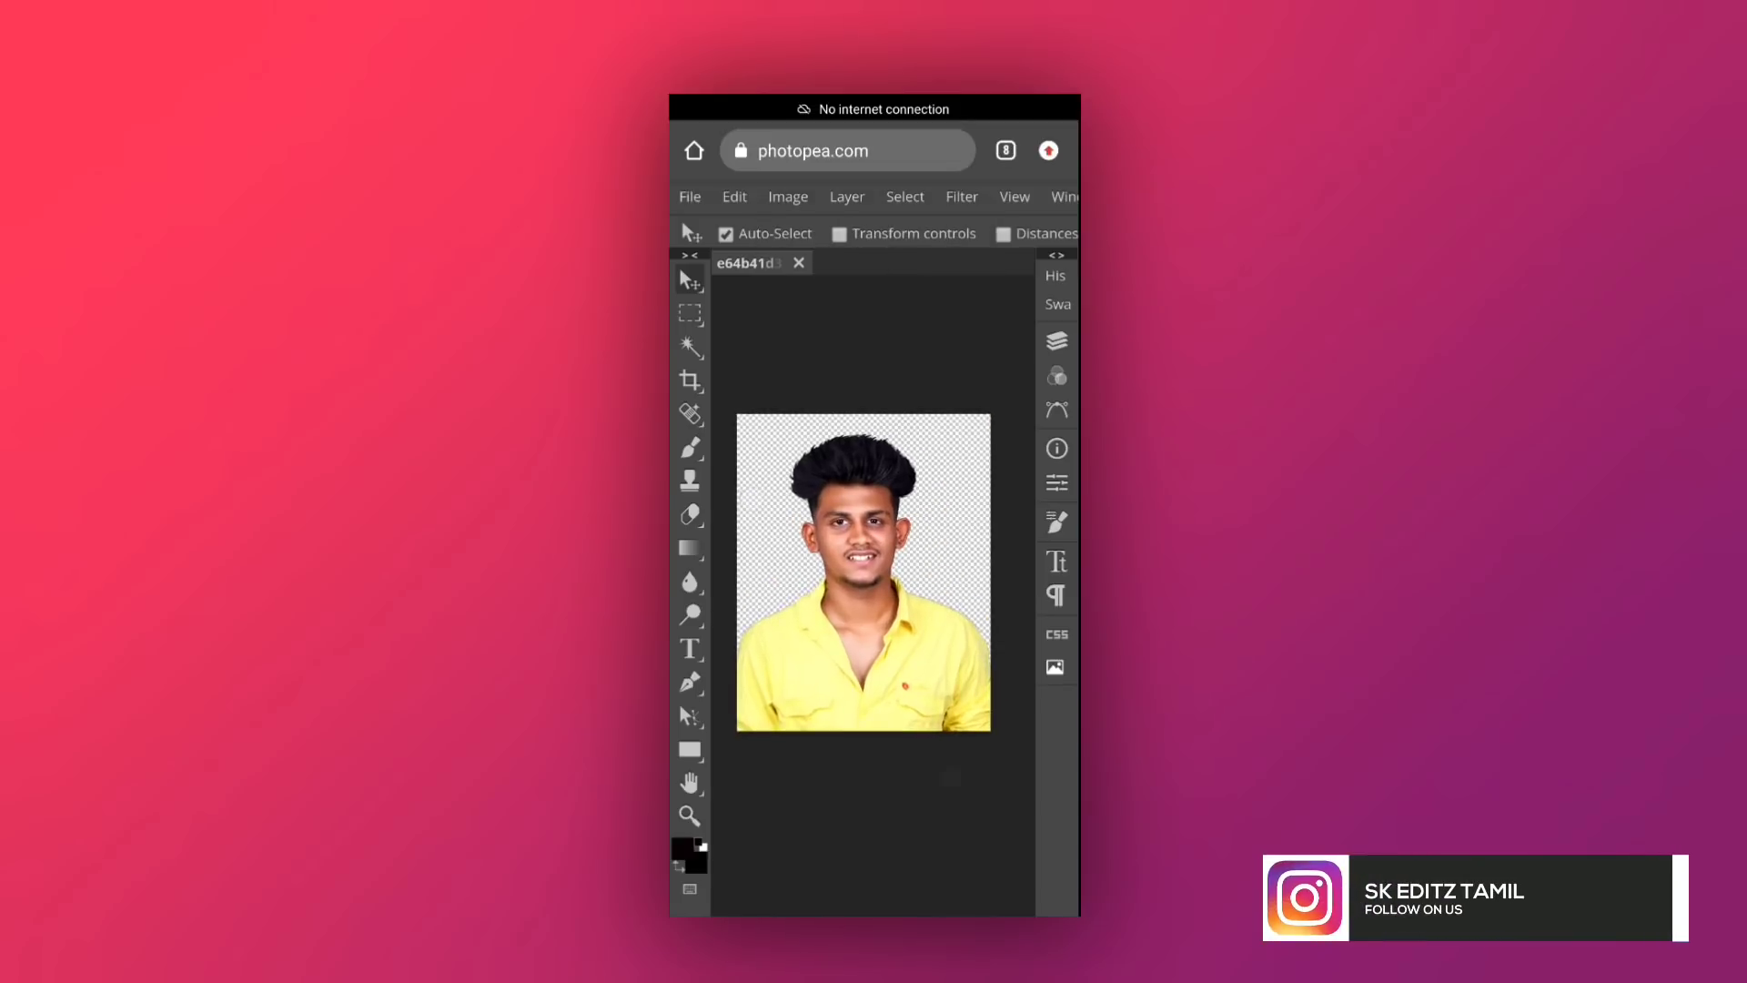
scroll(868, 477, up, 2)
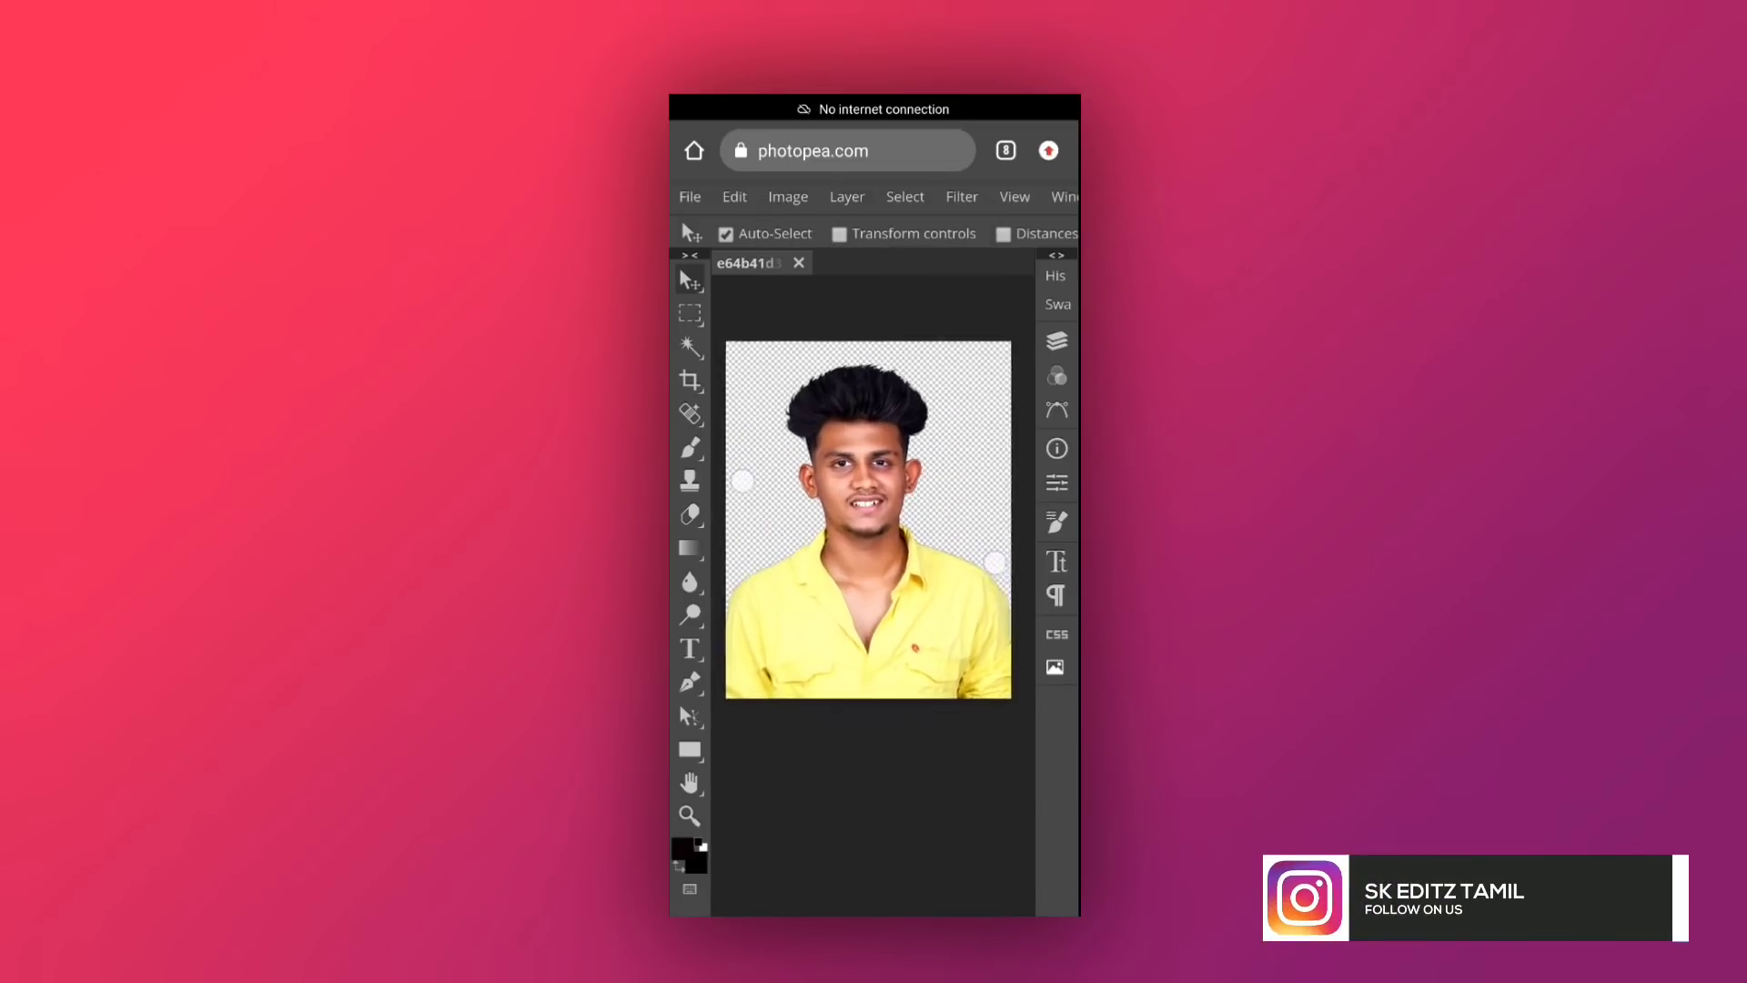
scroll(869, 477, up, 1)
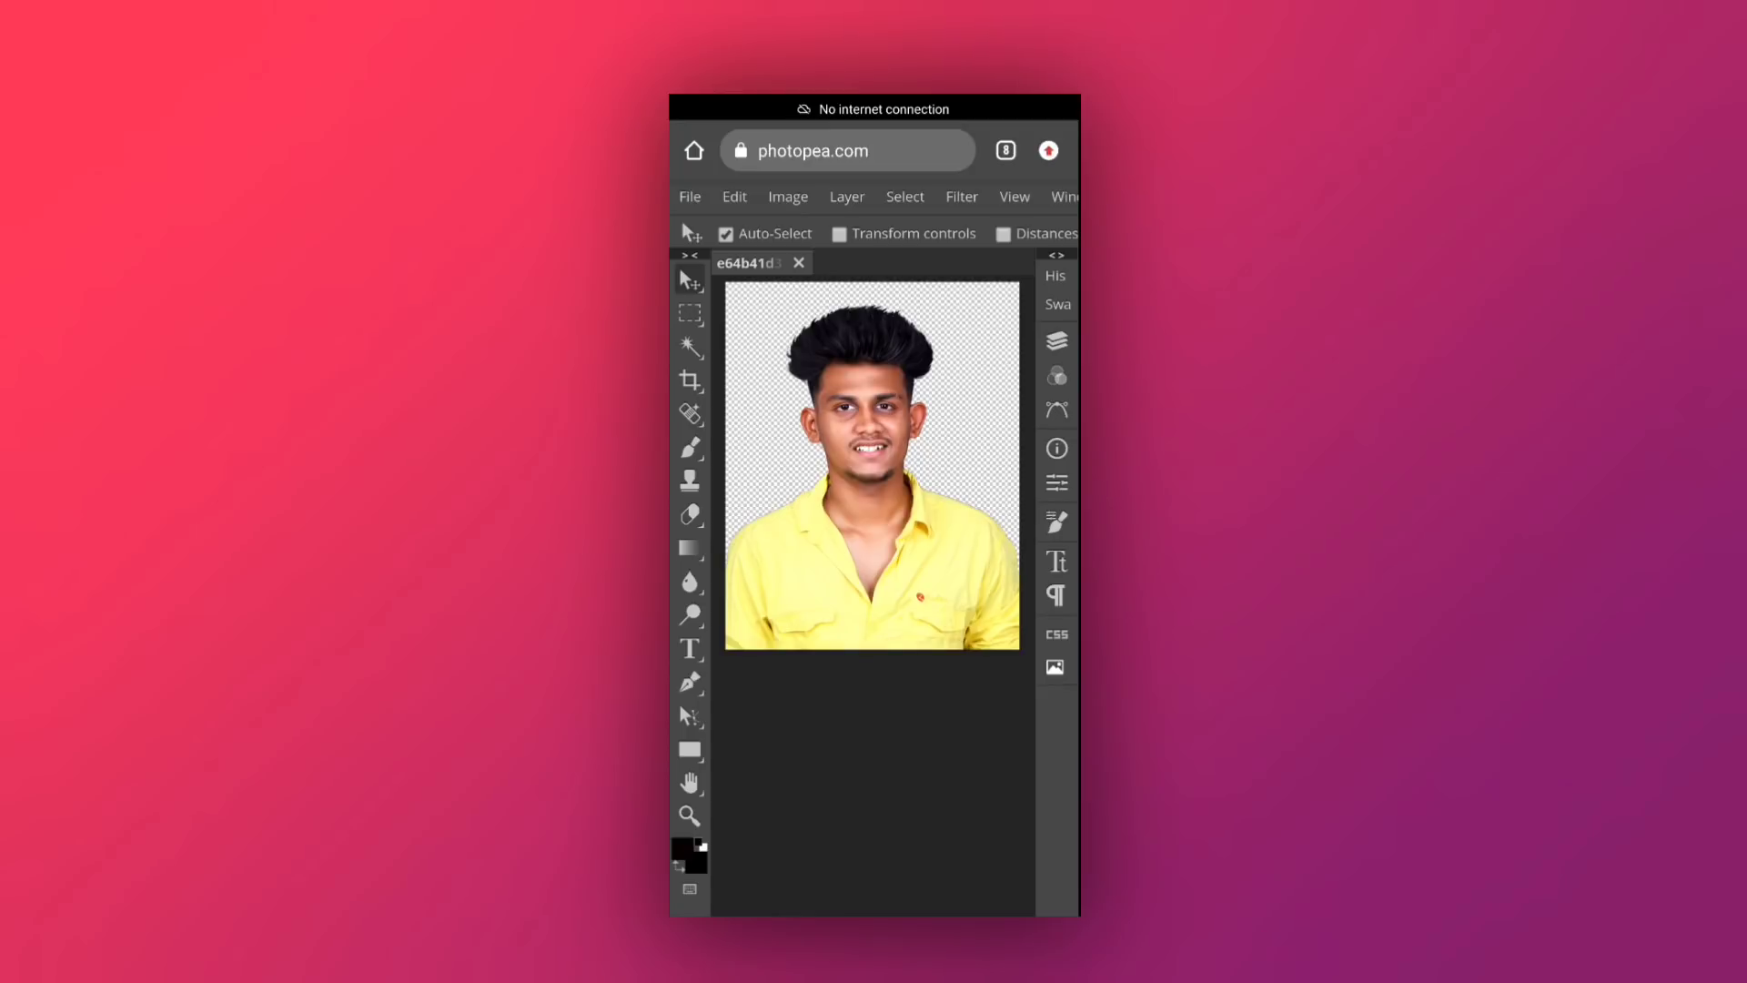
Draw a 77 px feathered lasso selection around the right side of the head and shoulder
click(689, 312)
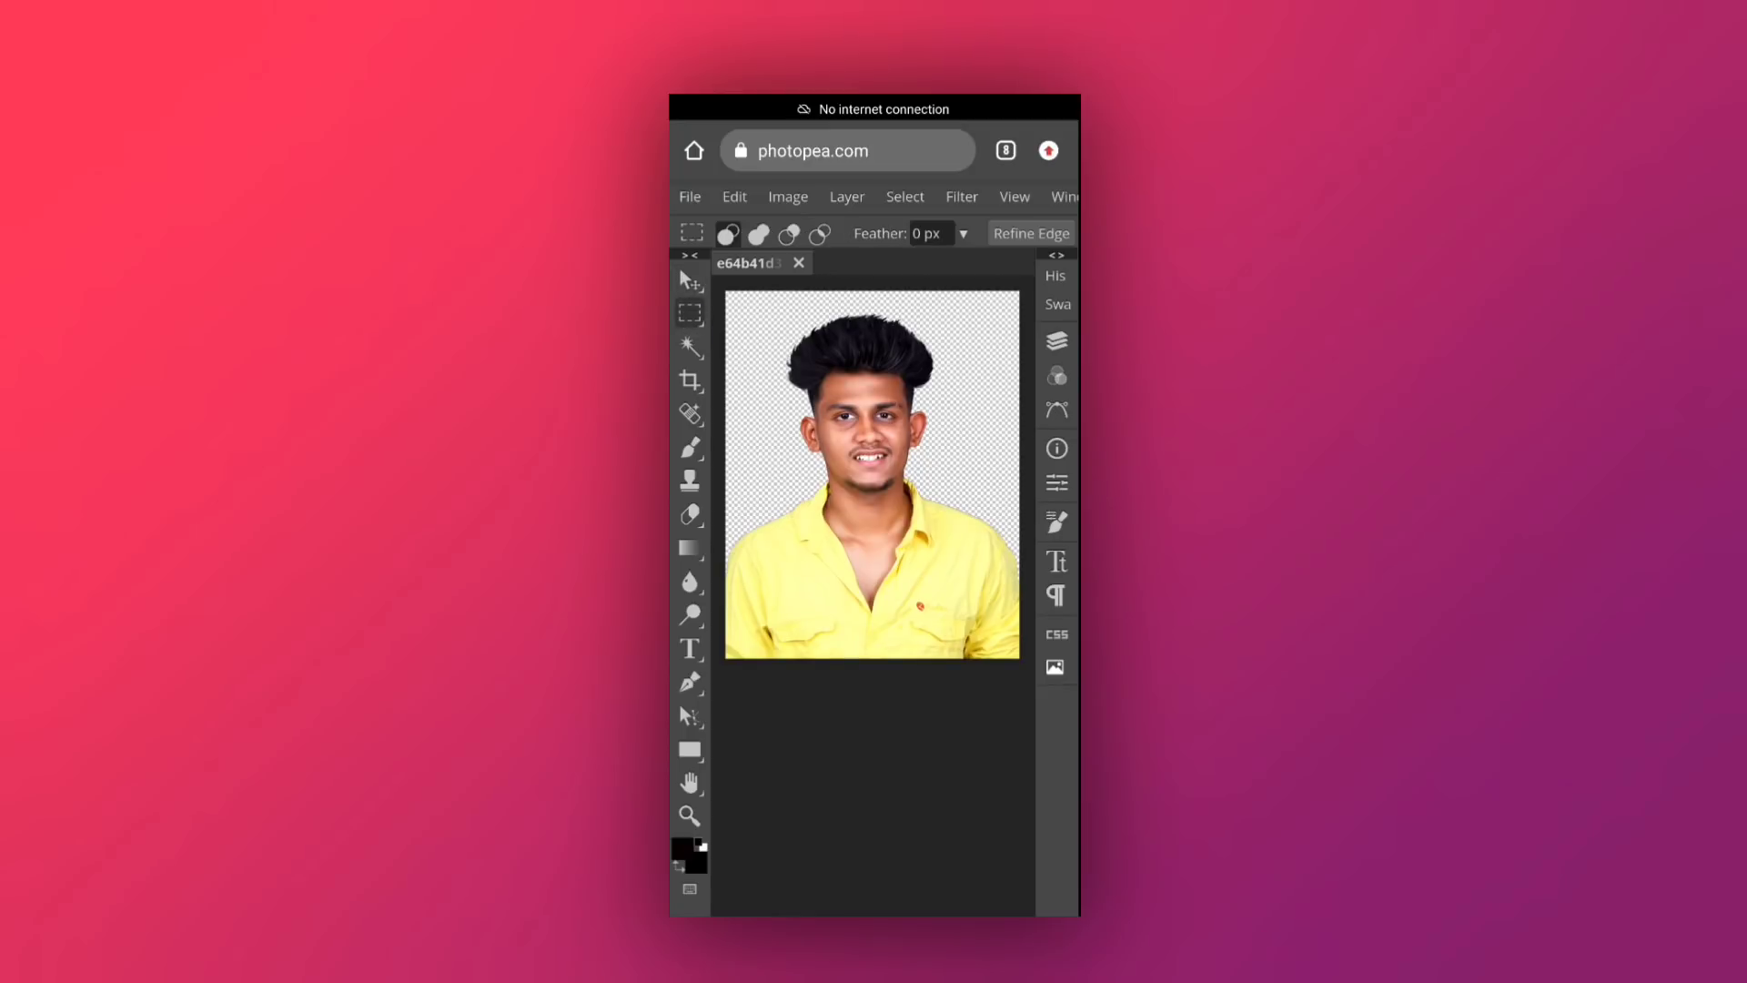
click(689, 312)
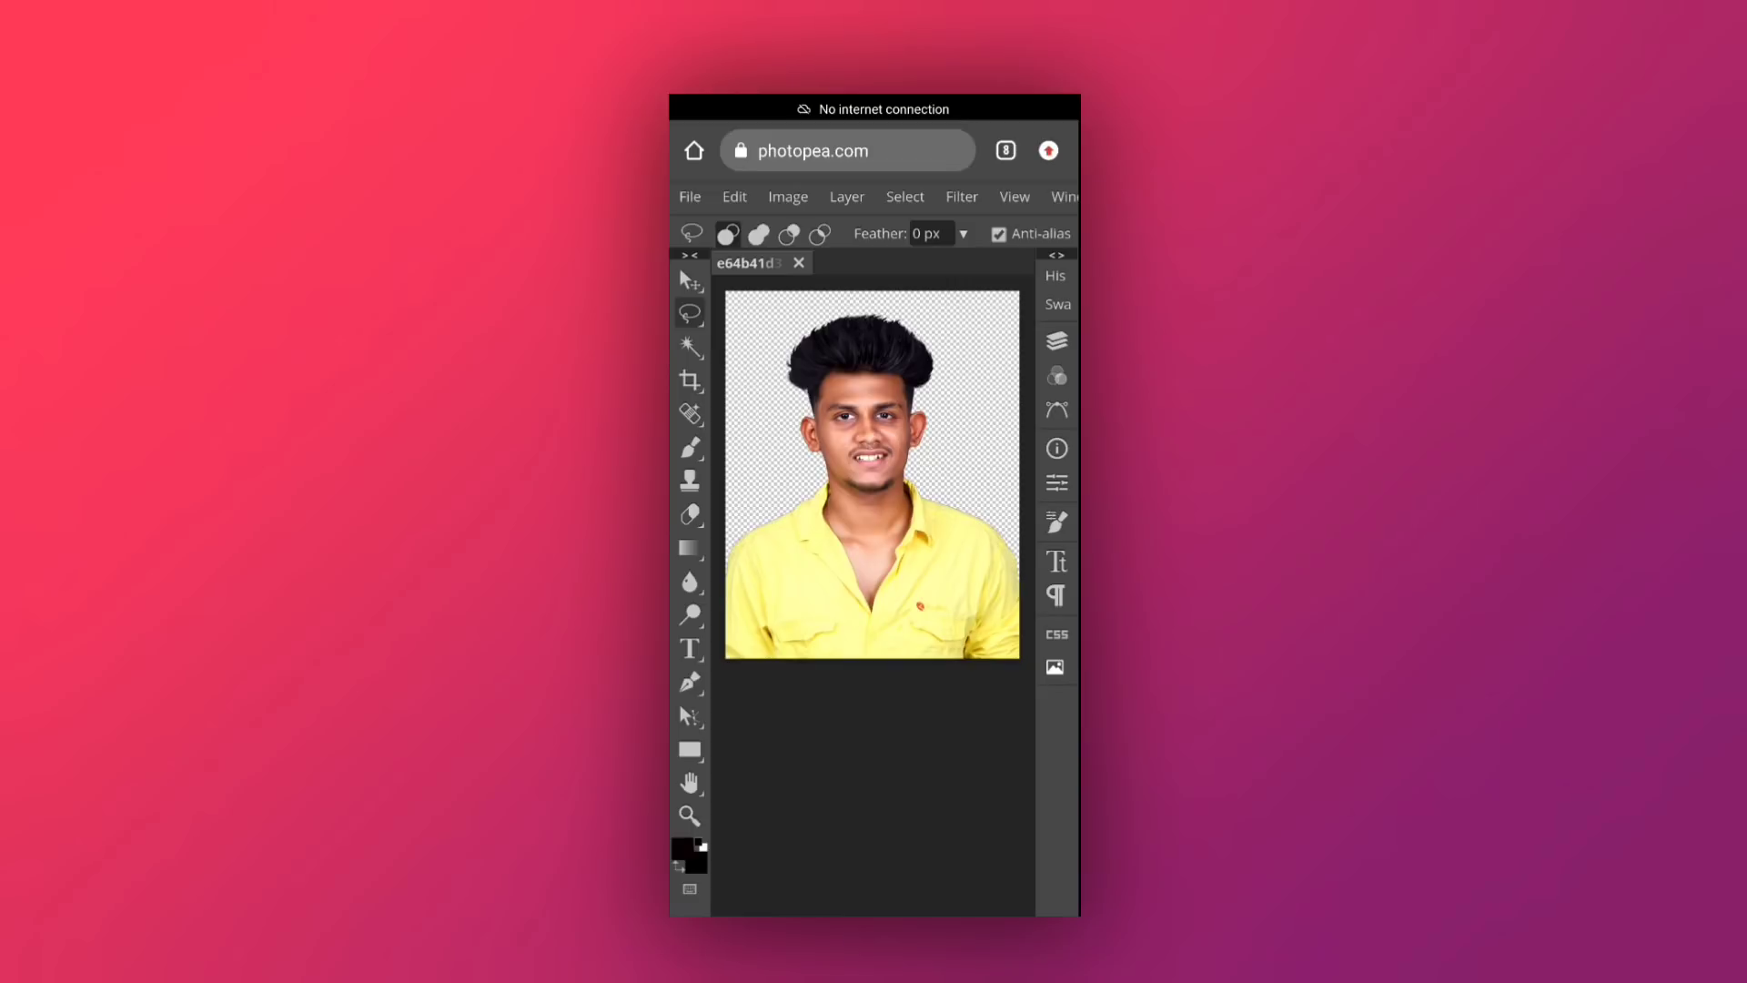
click(961, 235)
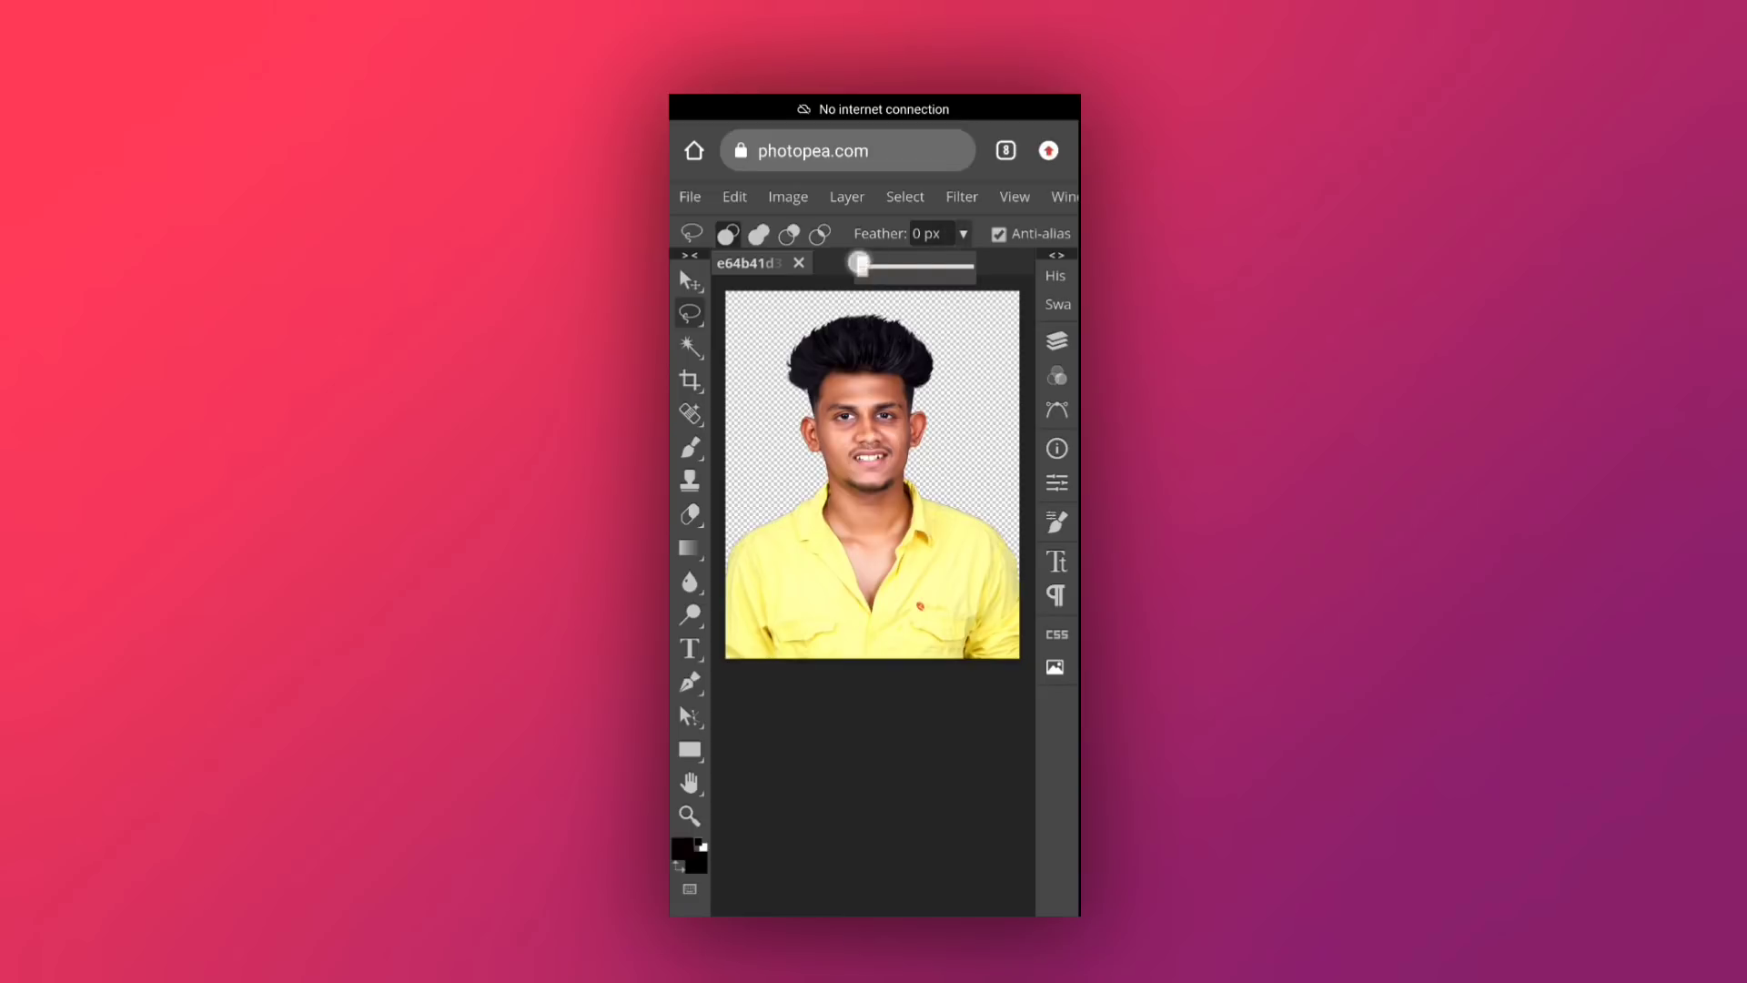
drag(862, 266, 943, 337)
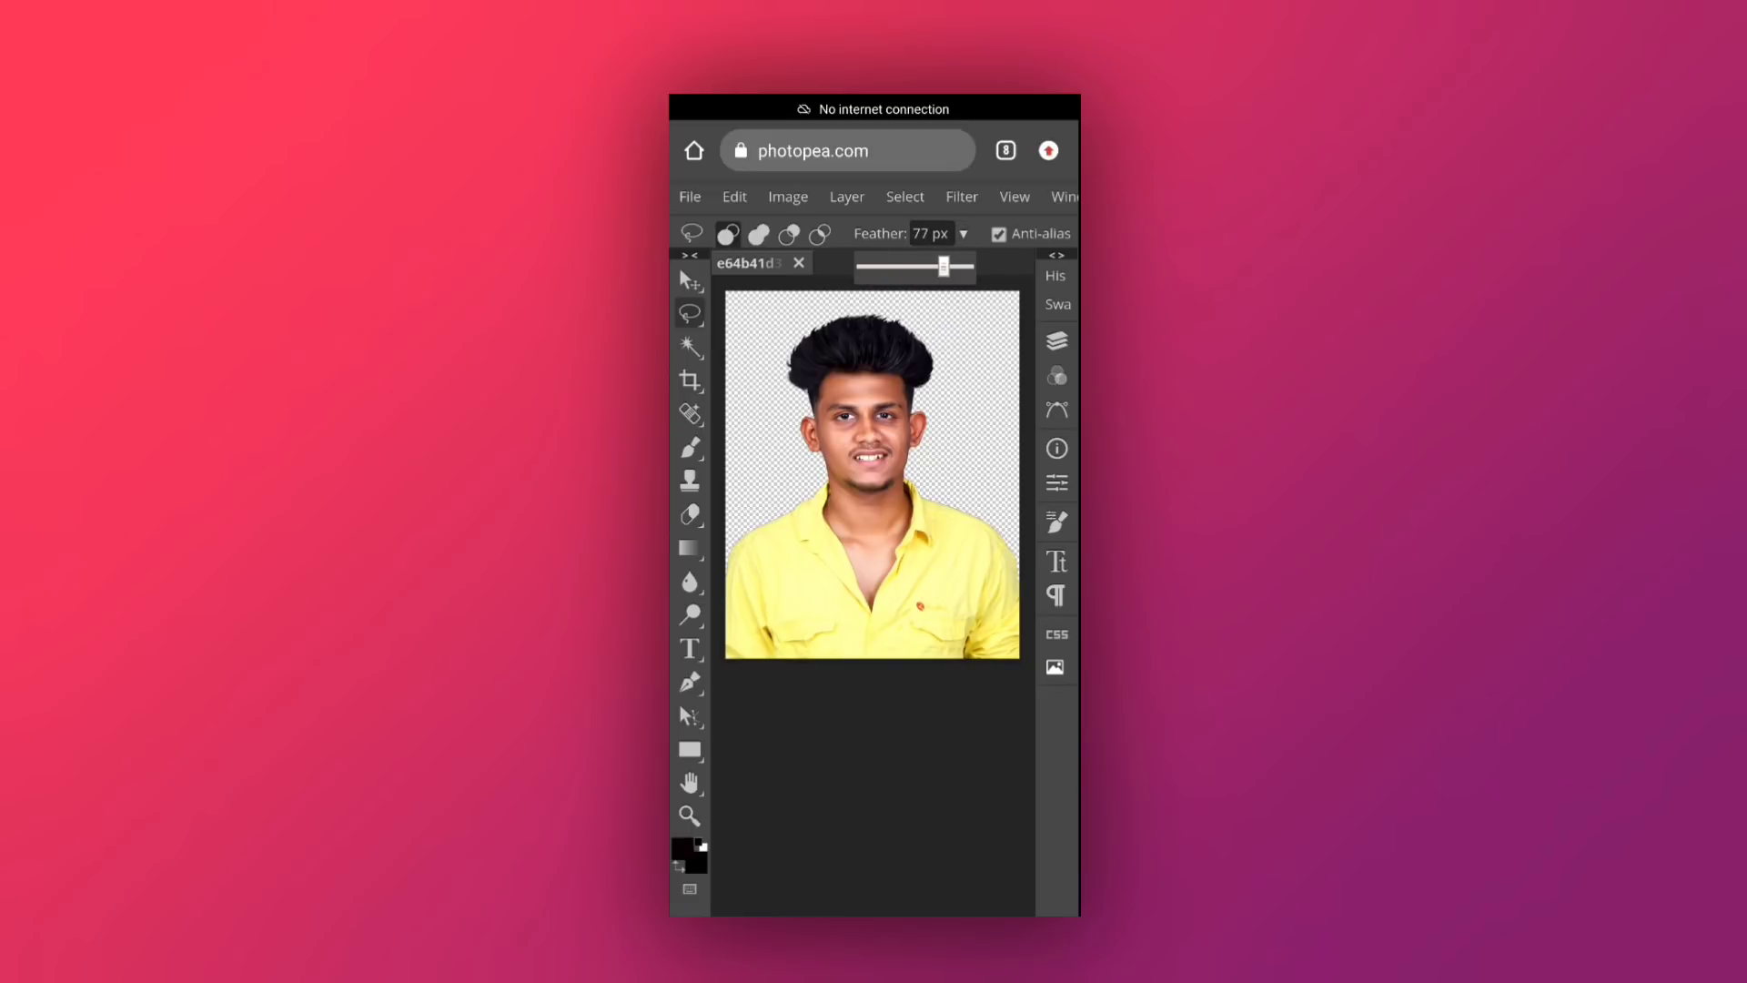
click(899, 758)
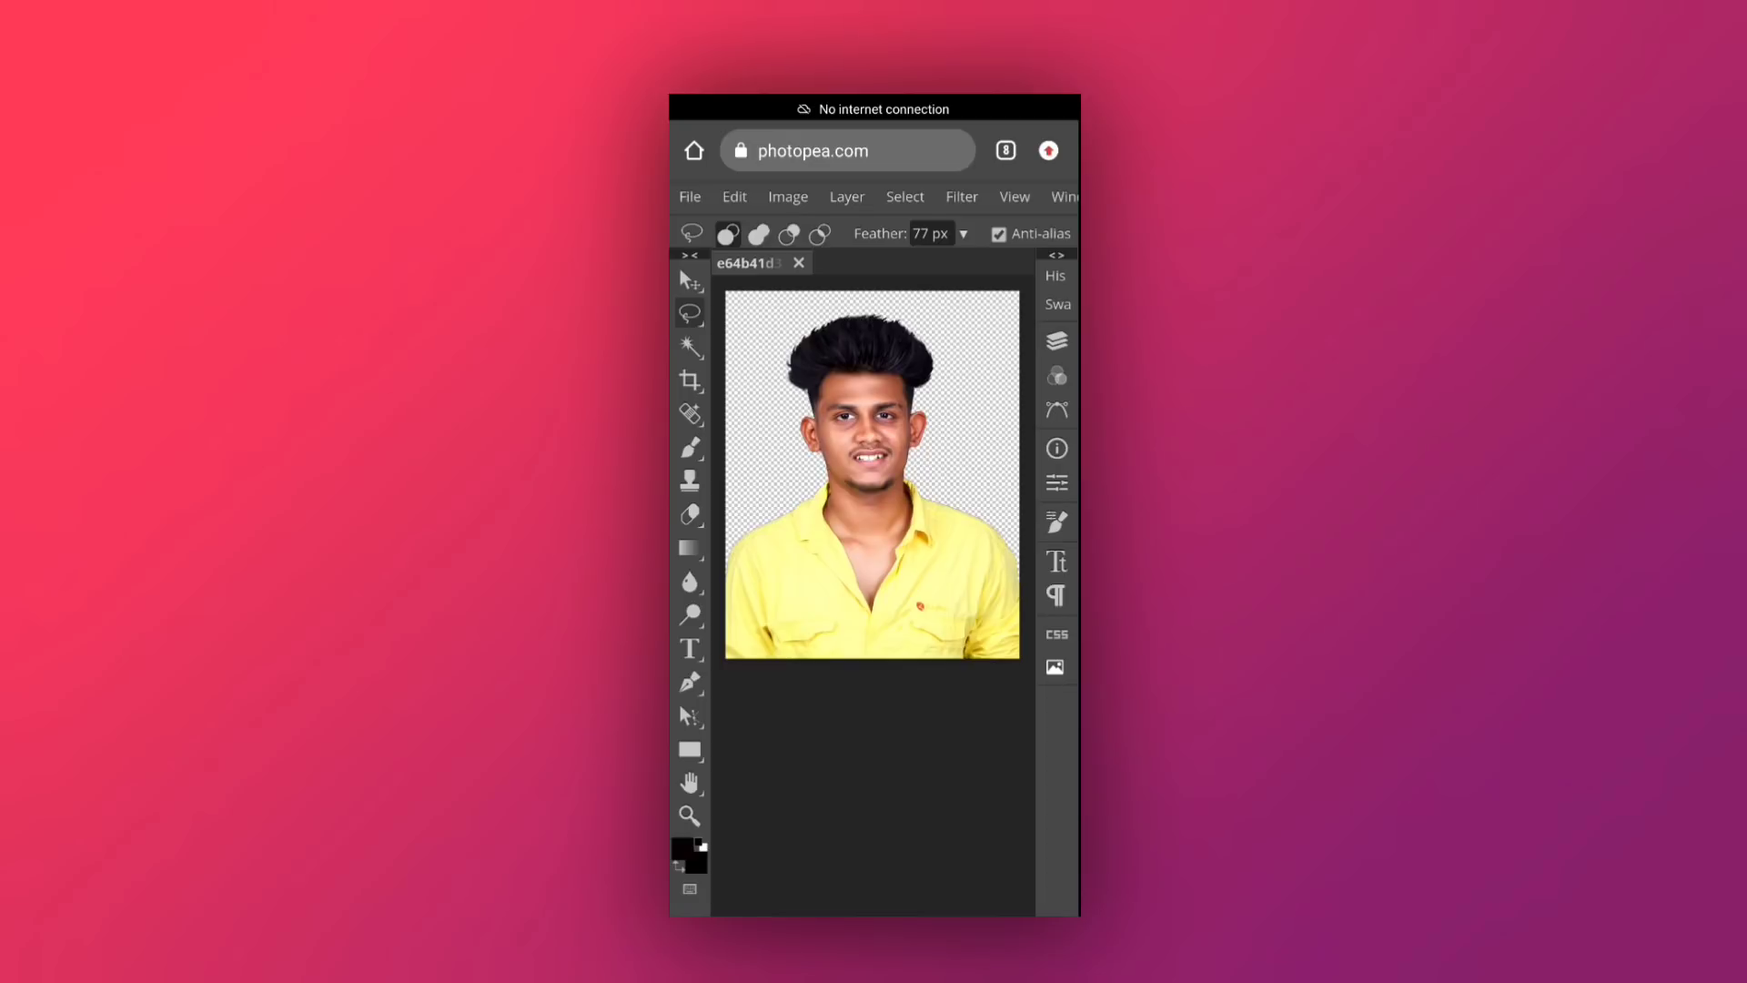
mouse_move(914, 309)
mouse_down()
mouse_move(883, 373)
mouse_move(898, 515)
mouse_move(964, 409)
mouse_move(917, 310)
mouse_up()
Open Color Balance and push the selection's shadows toward red, with slight green and blue
click(788, 196)
click(884, 226)
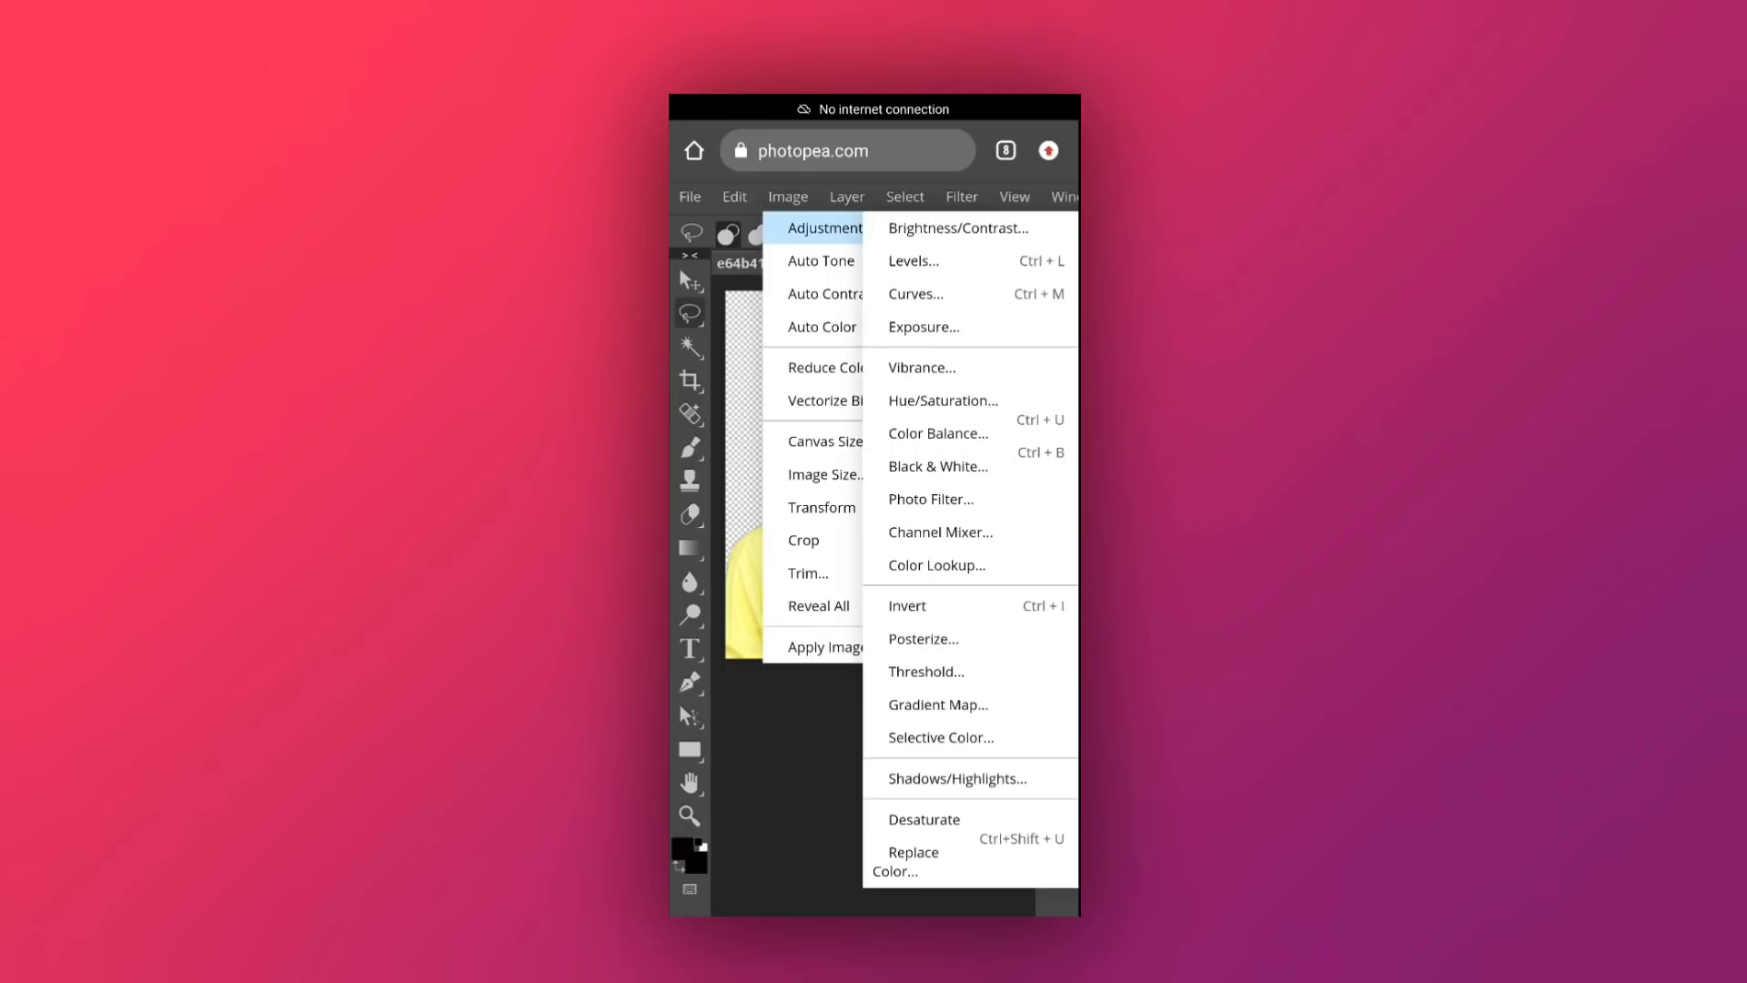
click(953, 434)
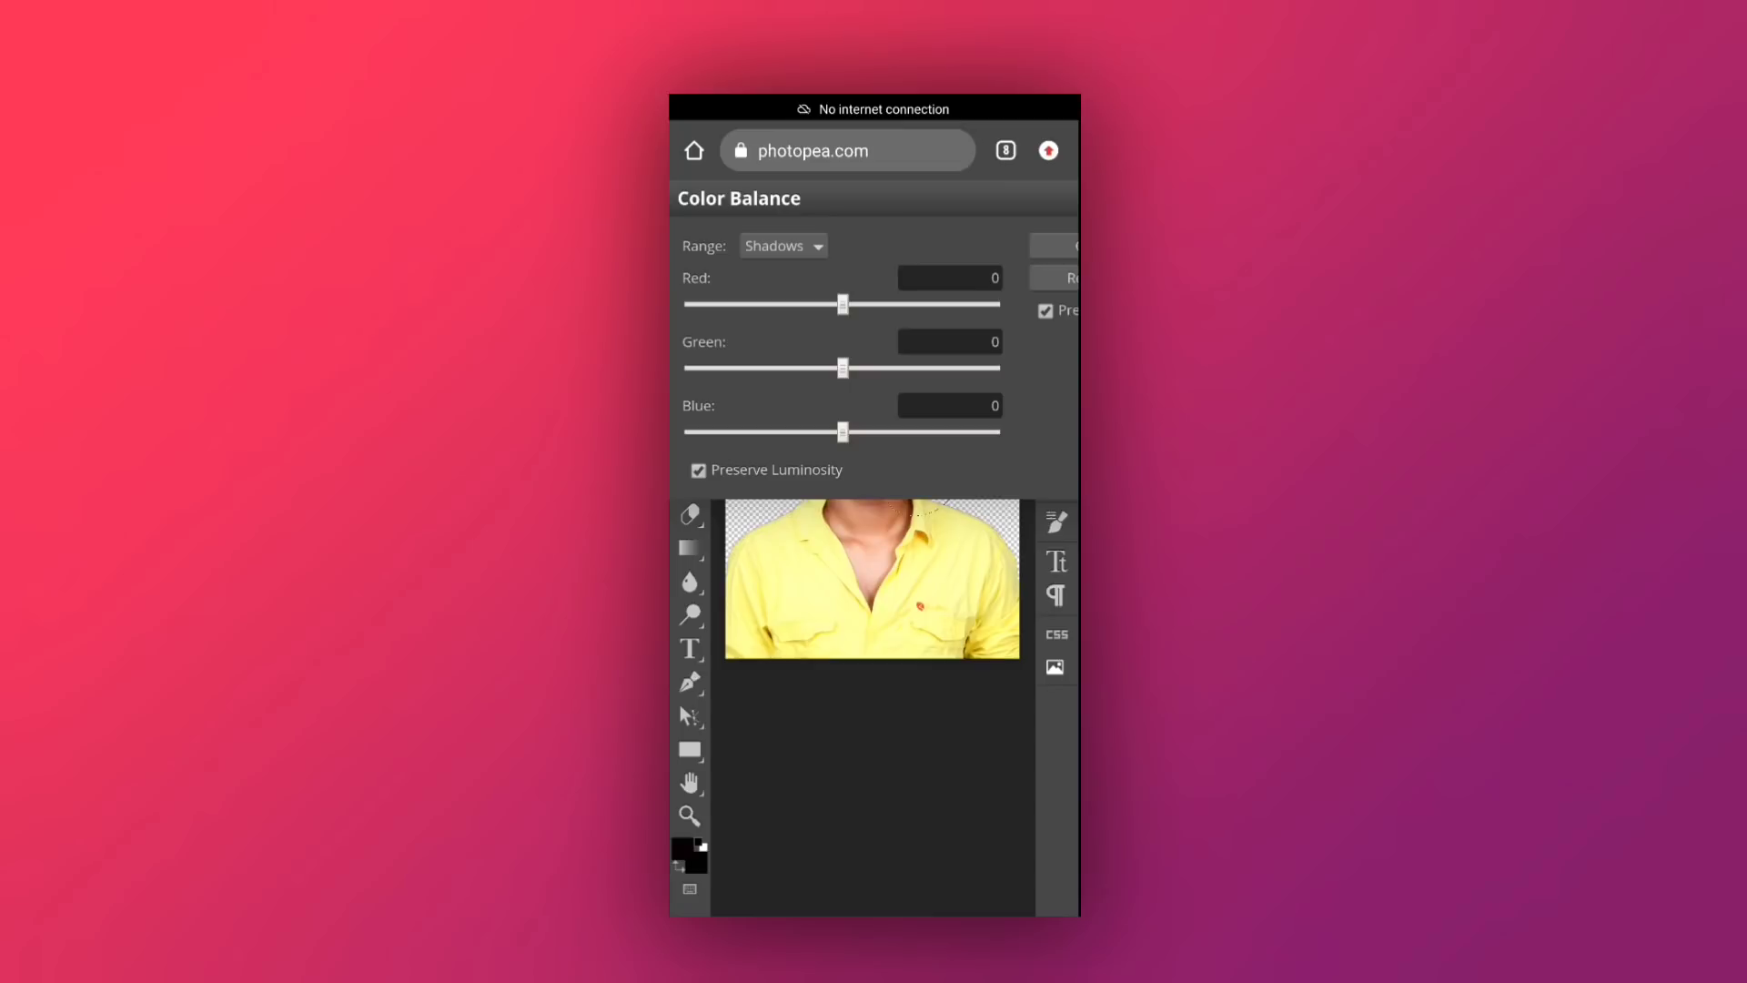
drag(923, 198, 929, 659)
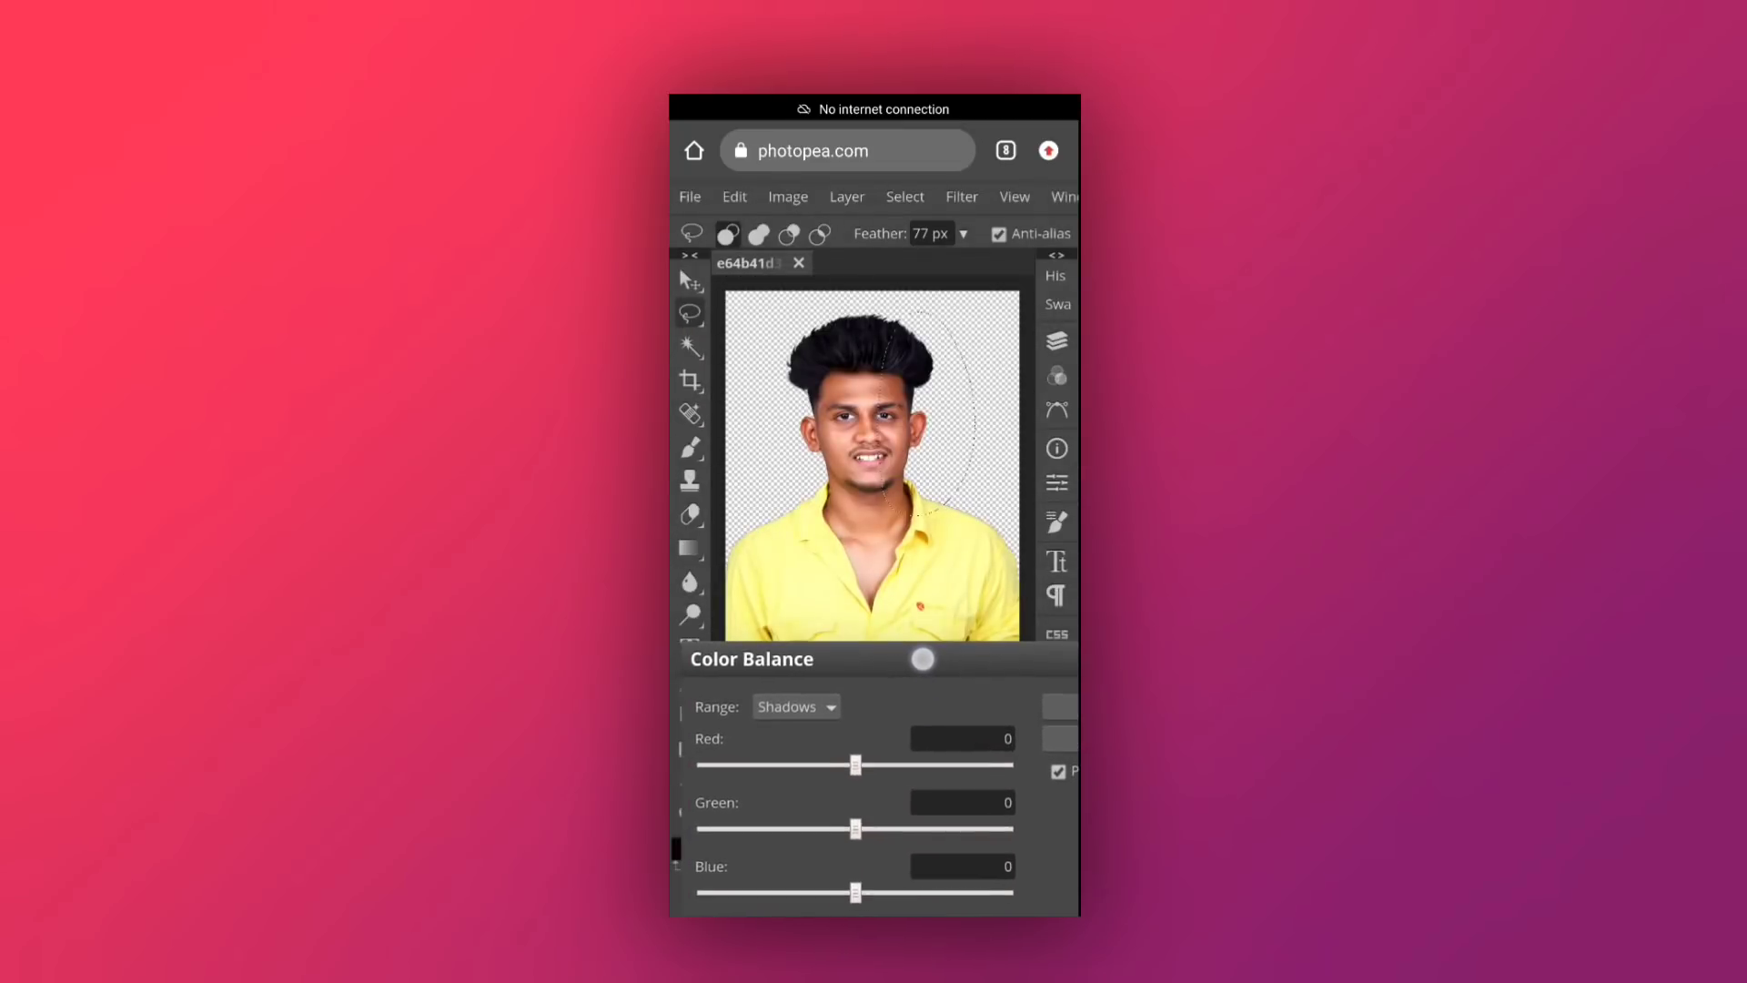
mouse_move(854, 766)
mouse_down()
mouse_move(767, 801)
mouse_move(887, 791)
mouse_move(869, 829)
mouse_up()
drag(853, 892, 878, 892)
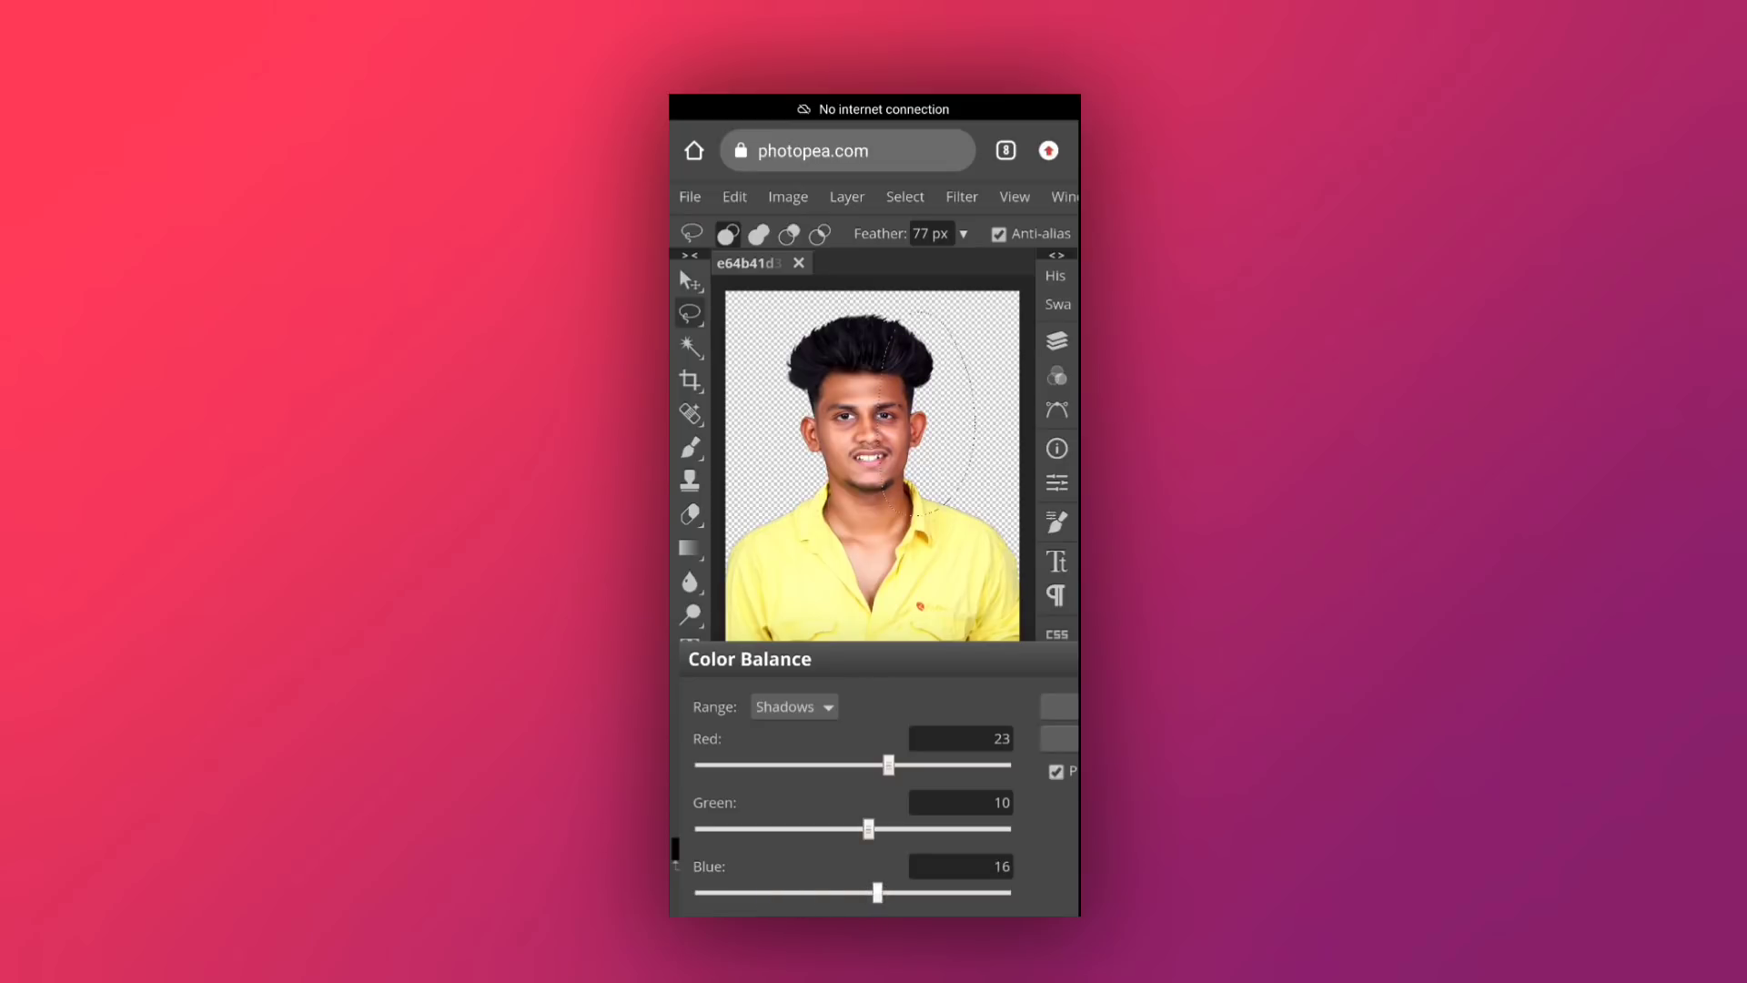
Shift the midtones toward red and magenta with a little added blue
click(793, 707)
click(1014, 509)
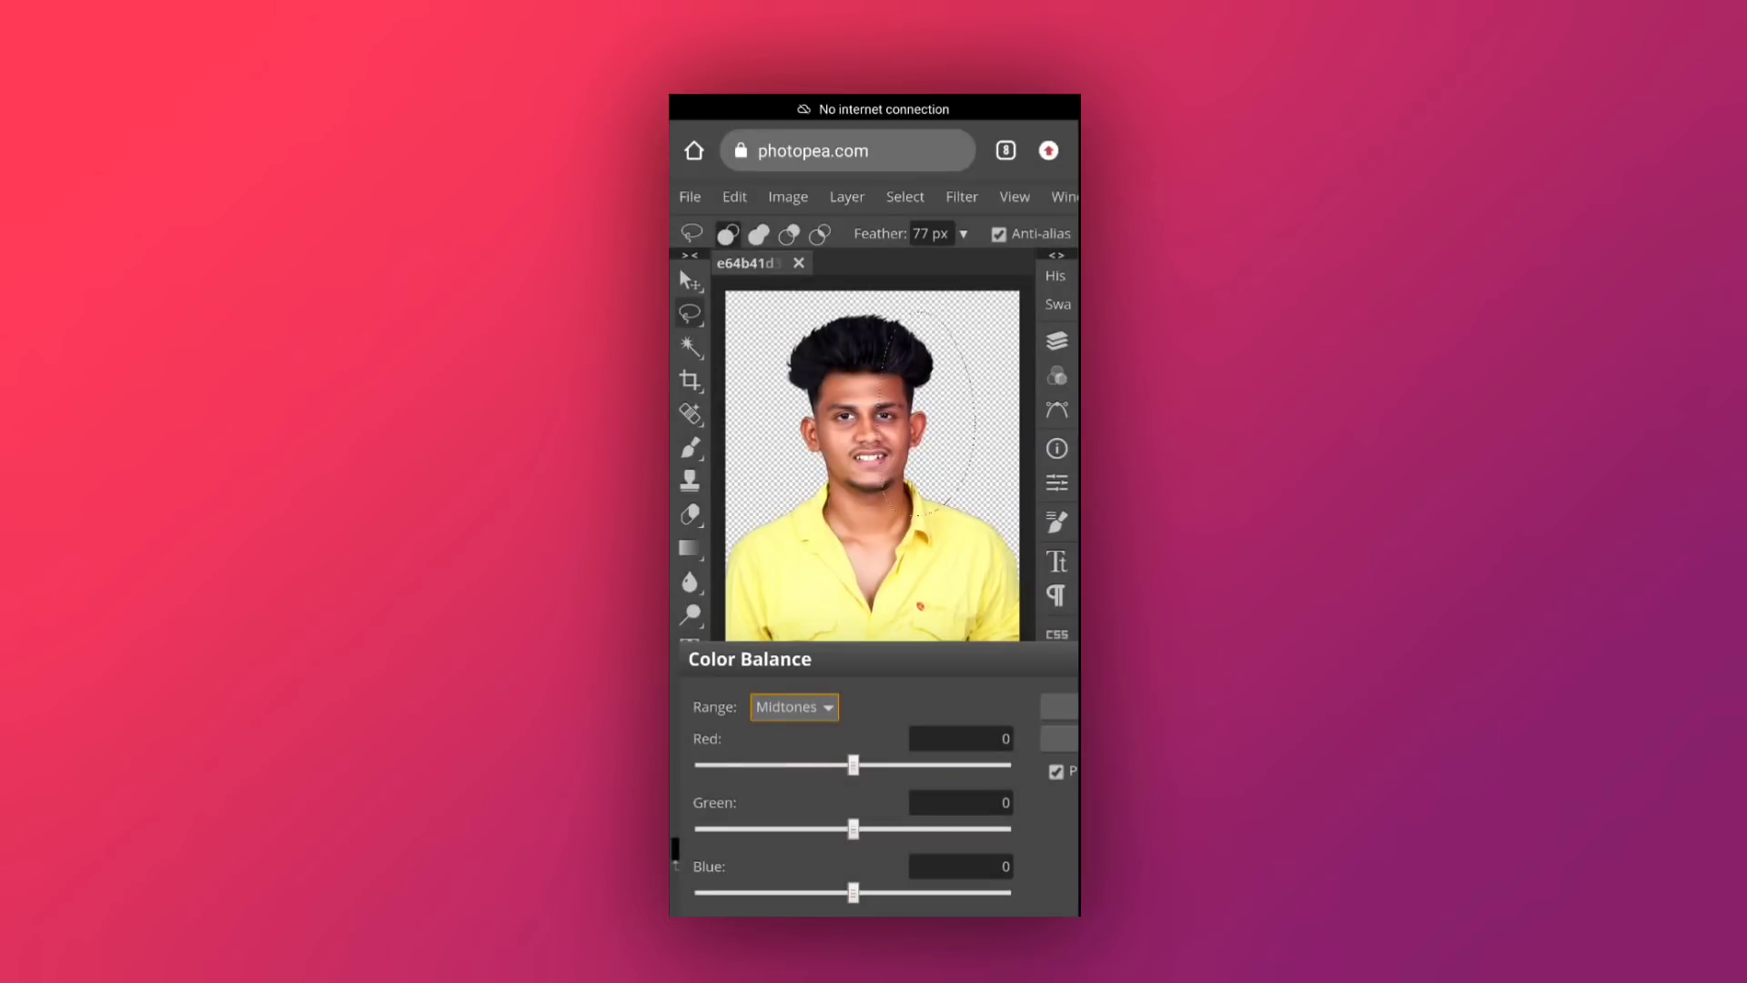
drag(852, 764, 877, 764)
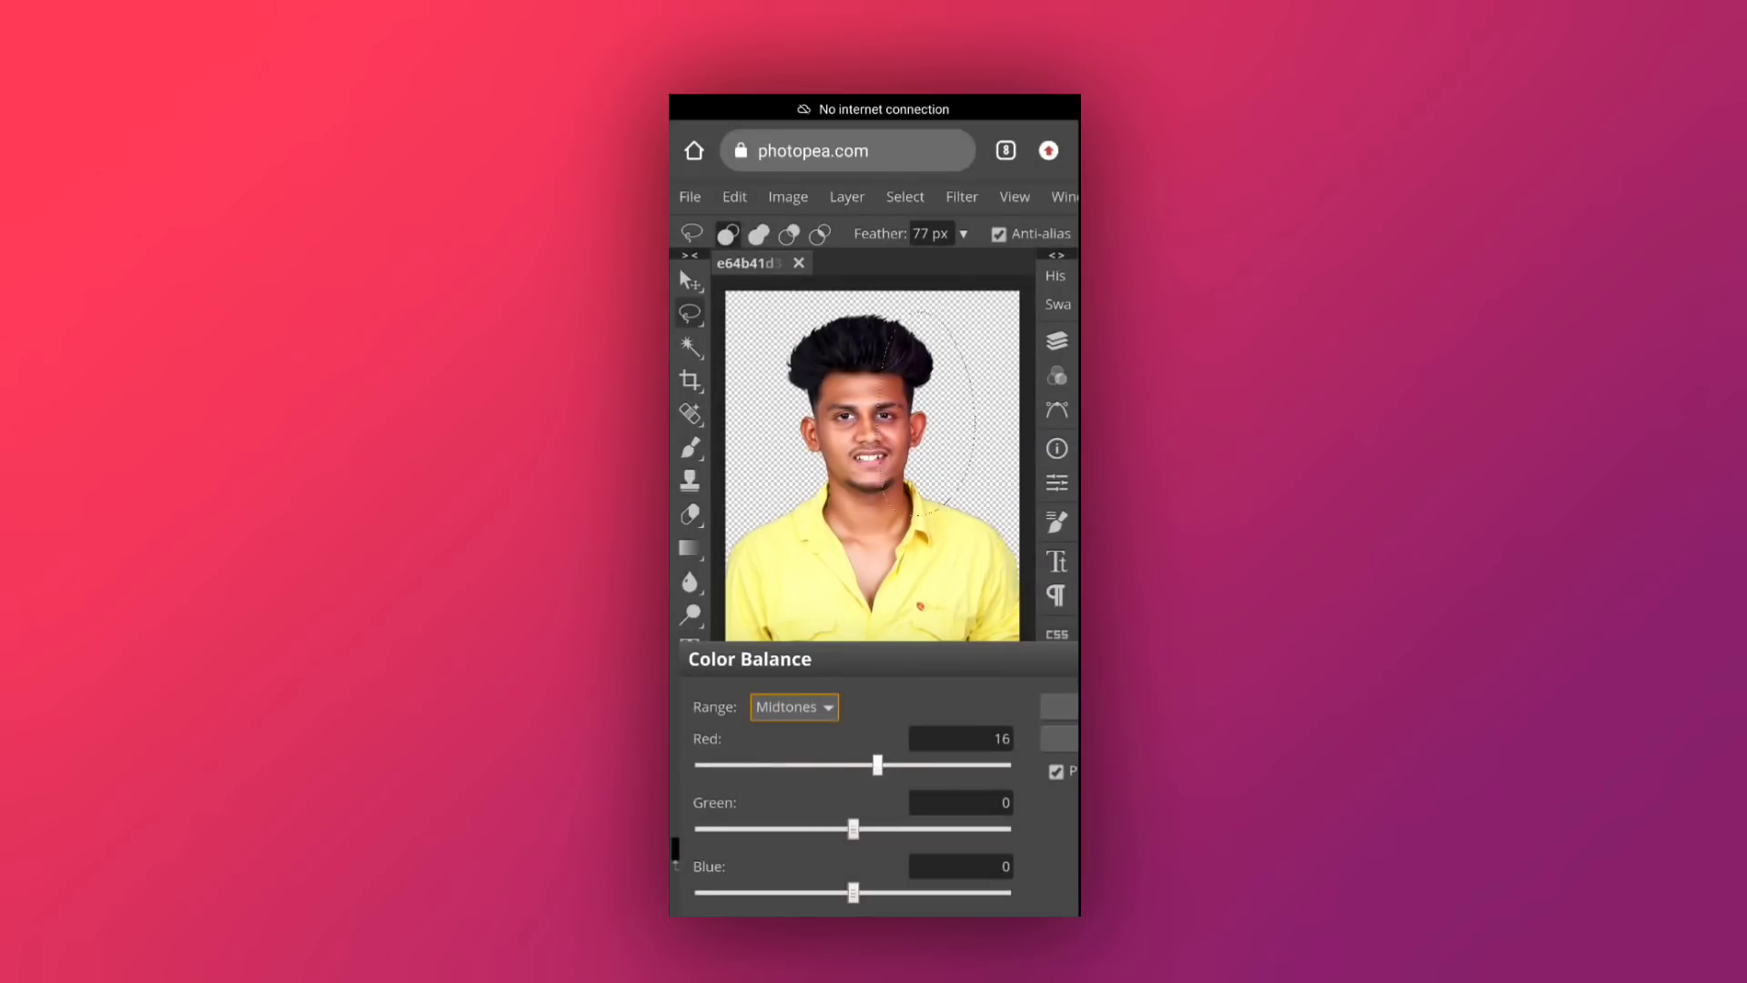
drag(852, 828, 829, 828)
drag(852, 891, 859, 892)
Set highlights to Red 9, Green 6, Blue 1, apply, and clear the selection
click(793, 707)
click(910, 578)
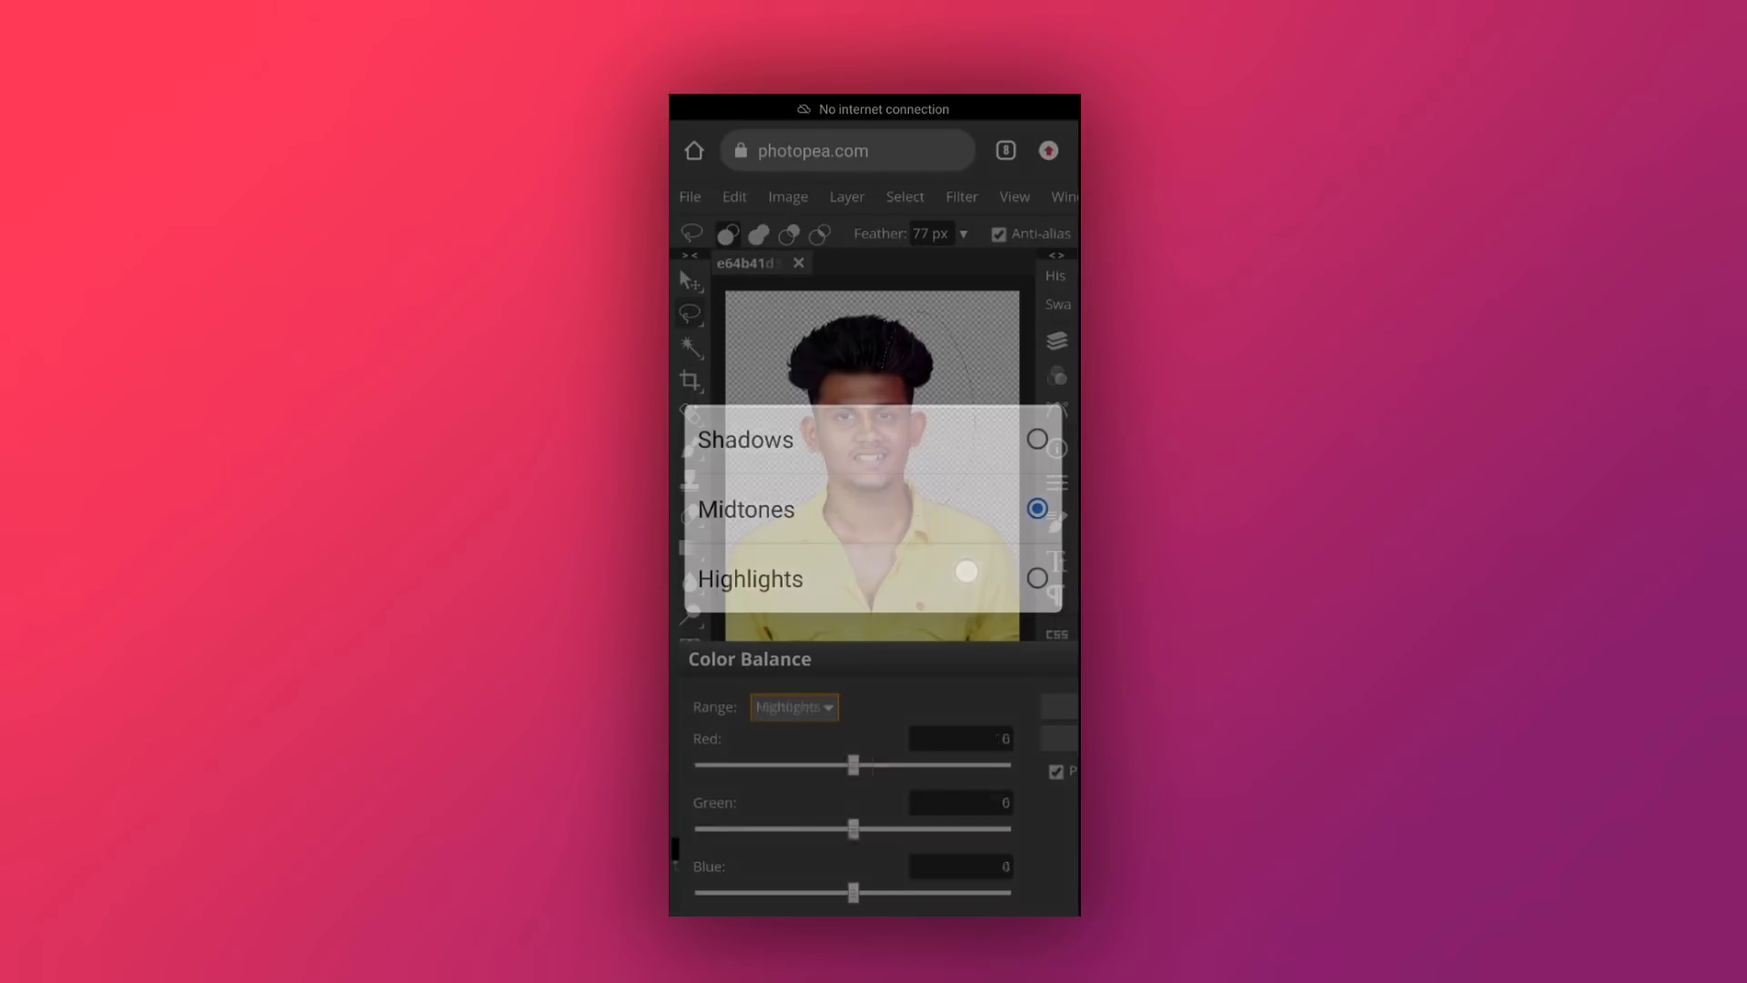
drag(852, 767, 866, 780)
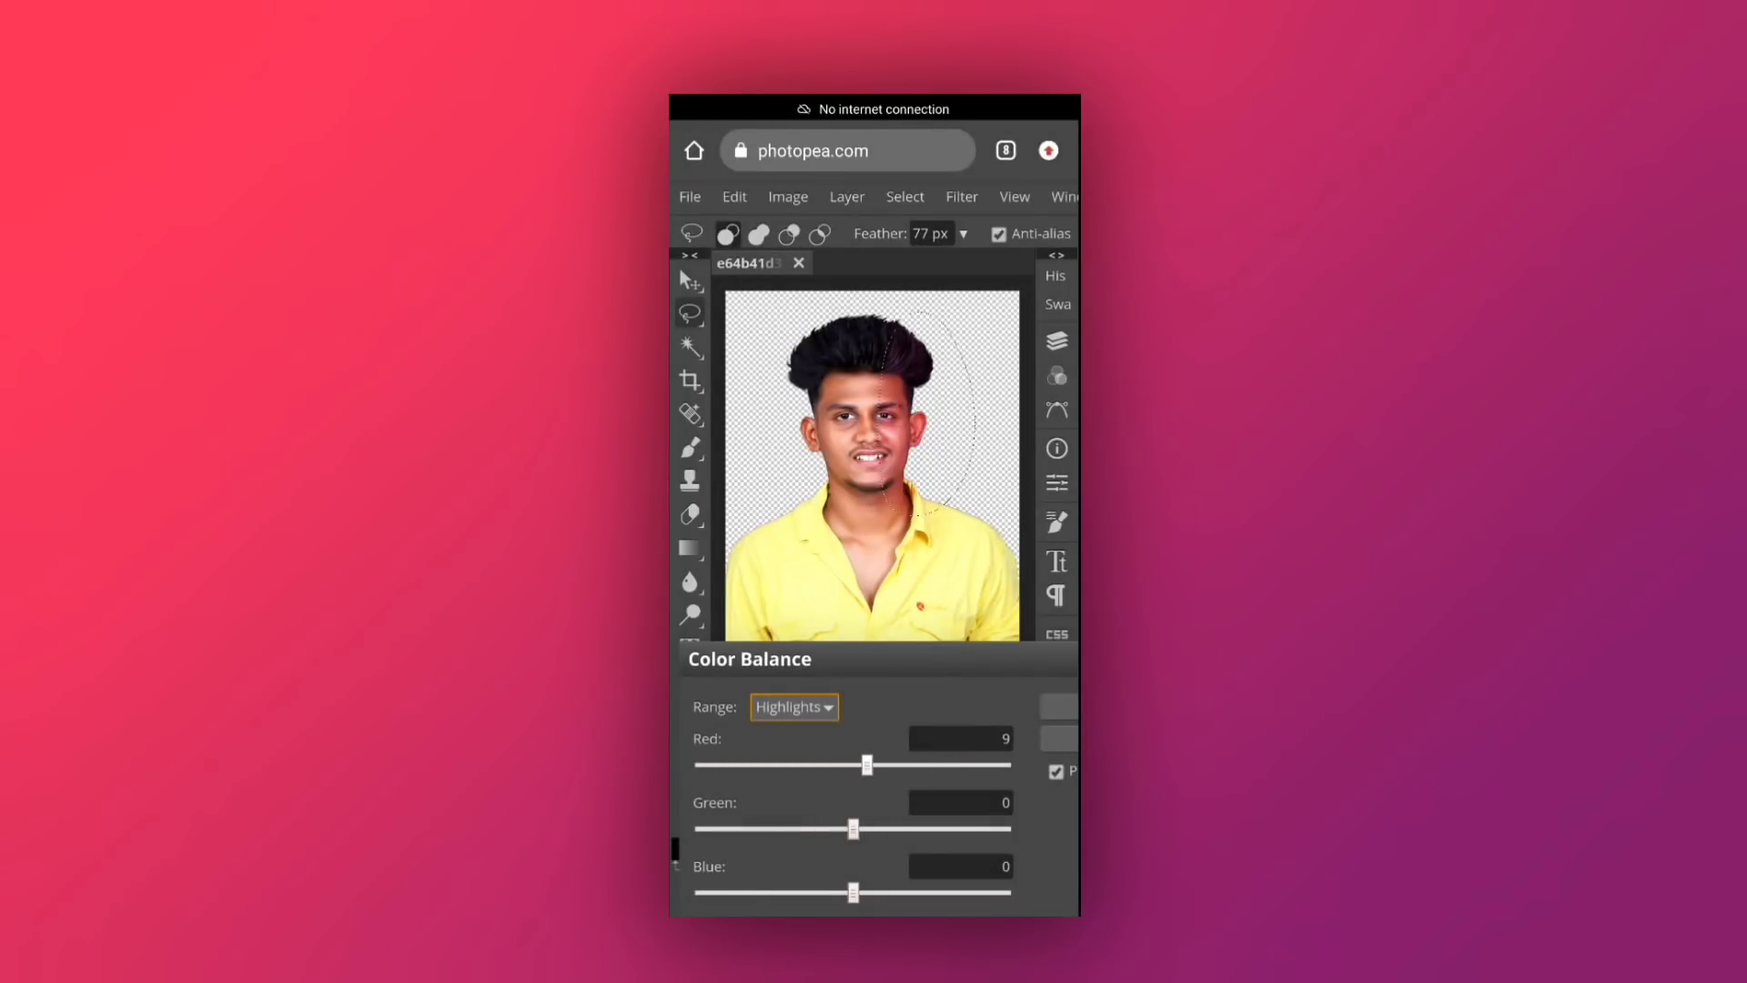
drag(803, 828, 861, 829)
mouse_move(853, 891)
mouse_down()
mouse_move(782, 895)
mouse_move(854, 892)
mouse_up()
drag(979, 662, 894, 662)
click(1010, 709)
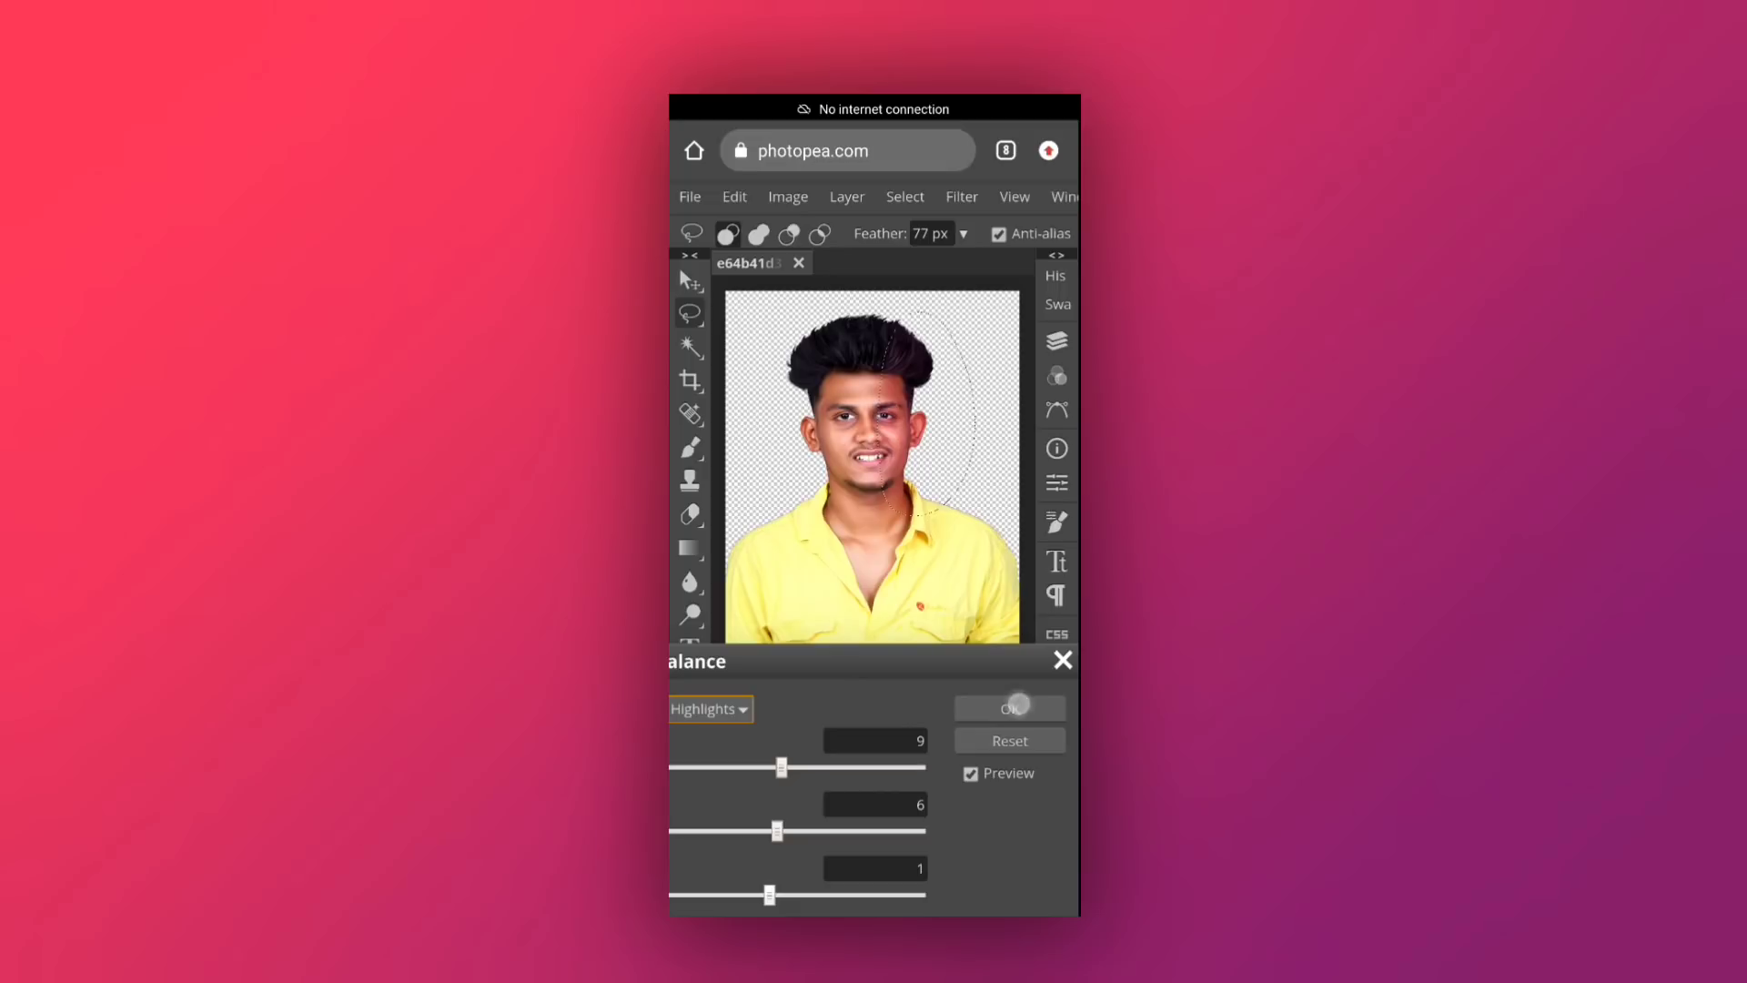
click(761, 463)
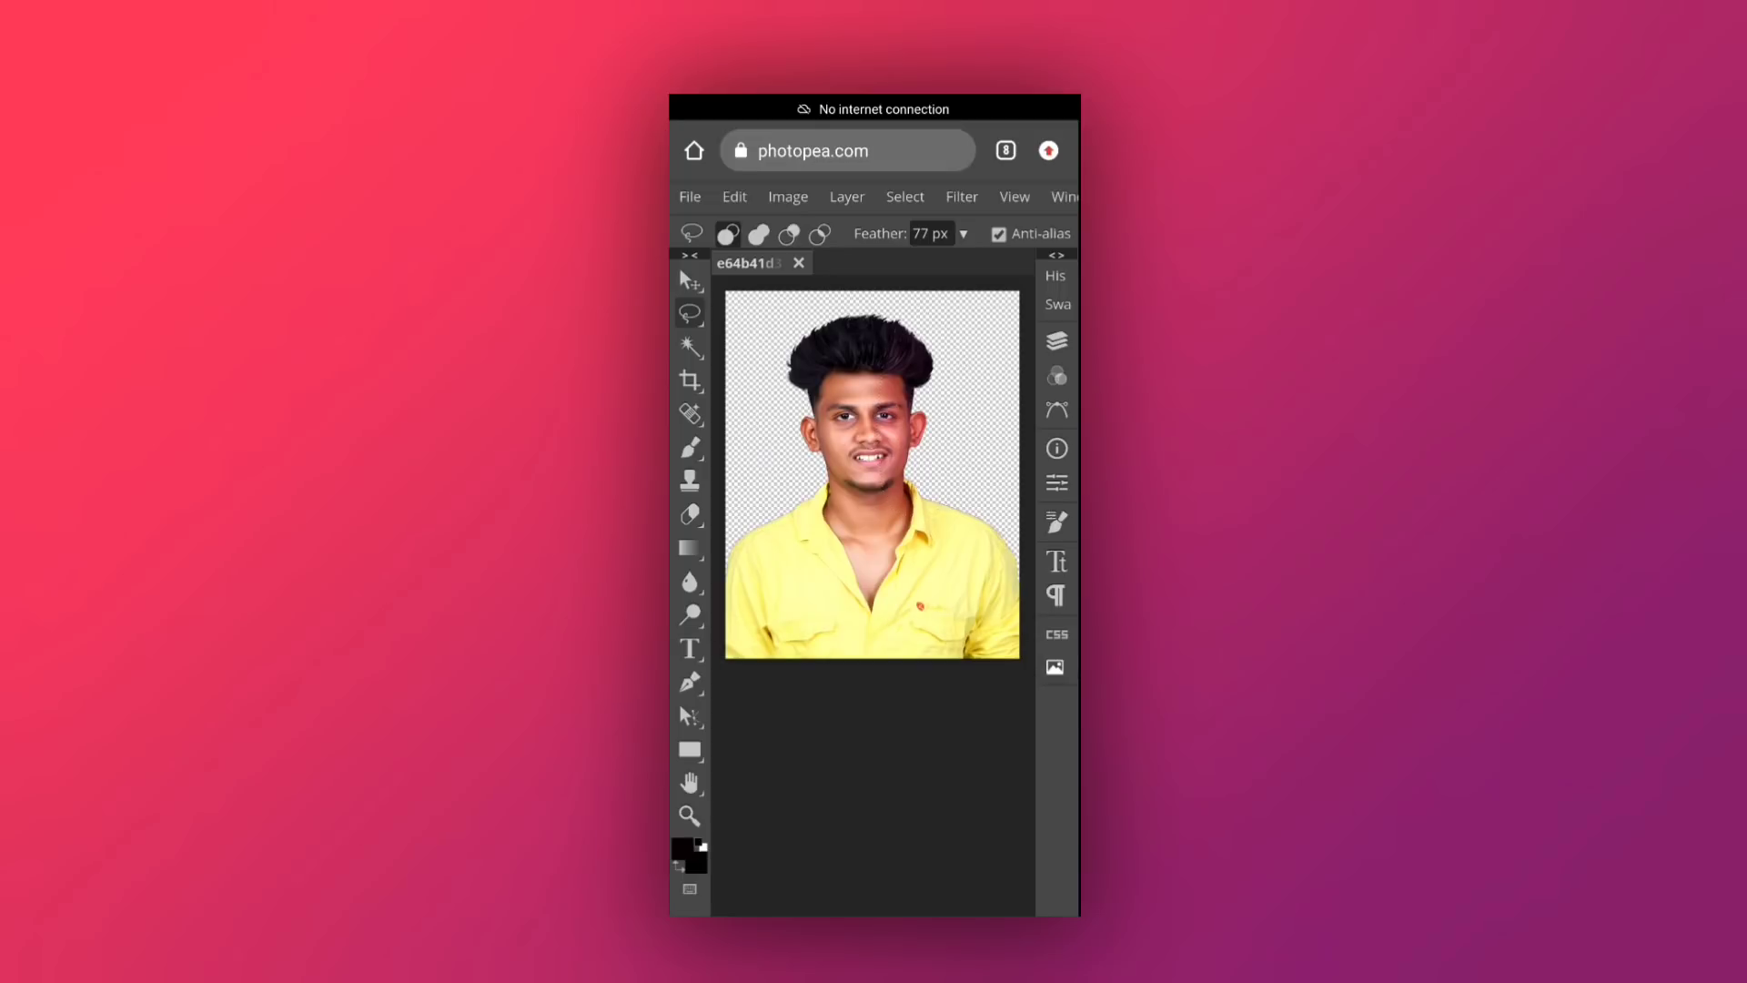
Lasso the left side of the head and push its highlights toward red and magenta, adding a touch of blue
drag(778, 337, 807, 321)
click(788, 196)
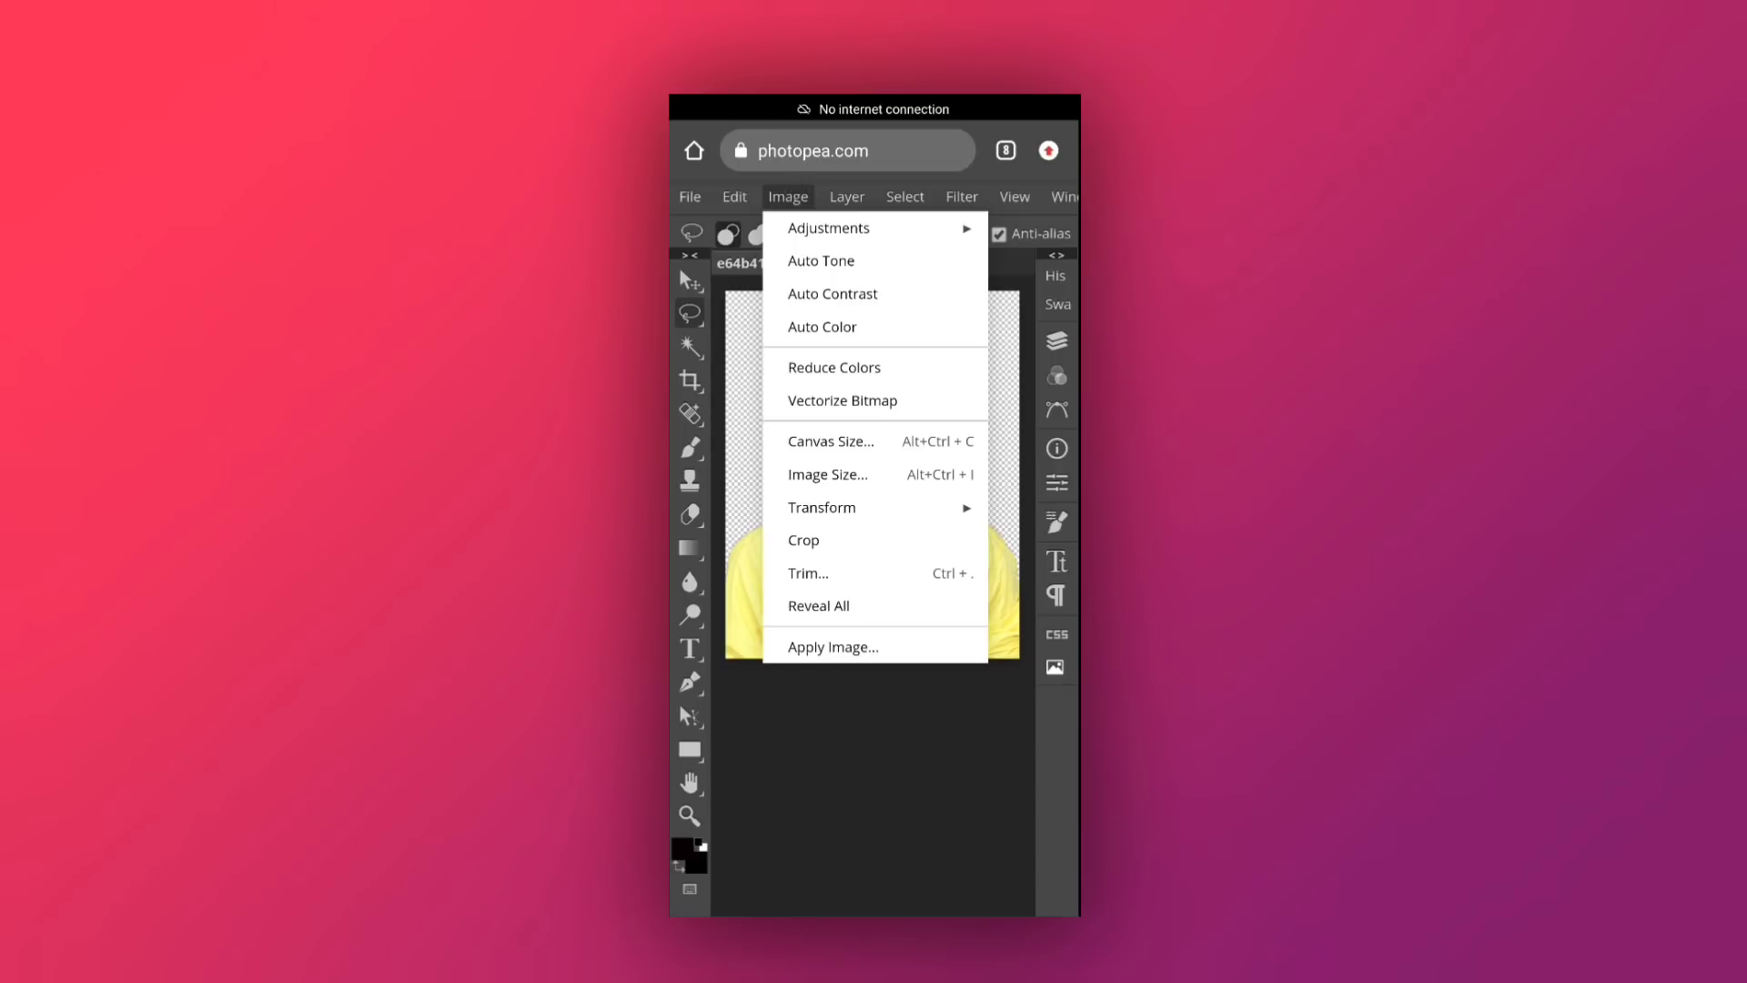
click(828, 227)
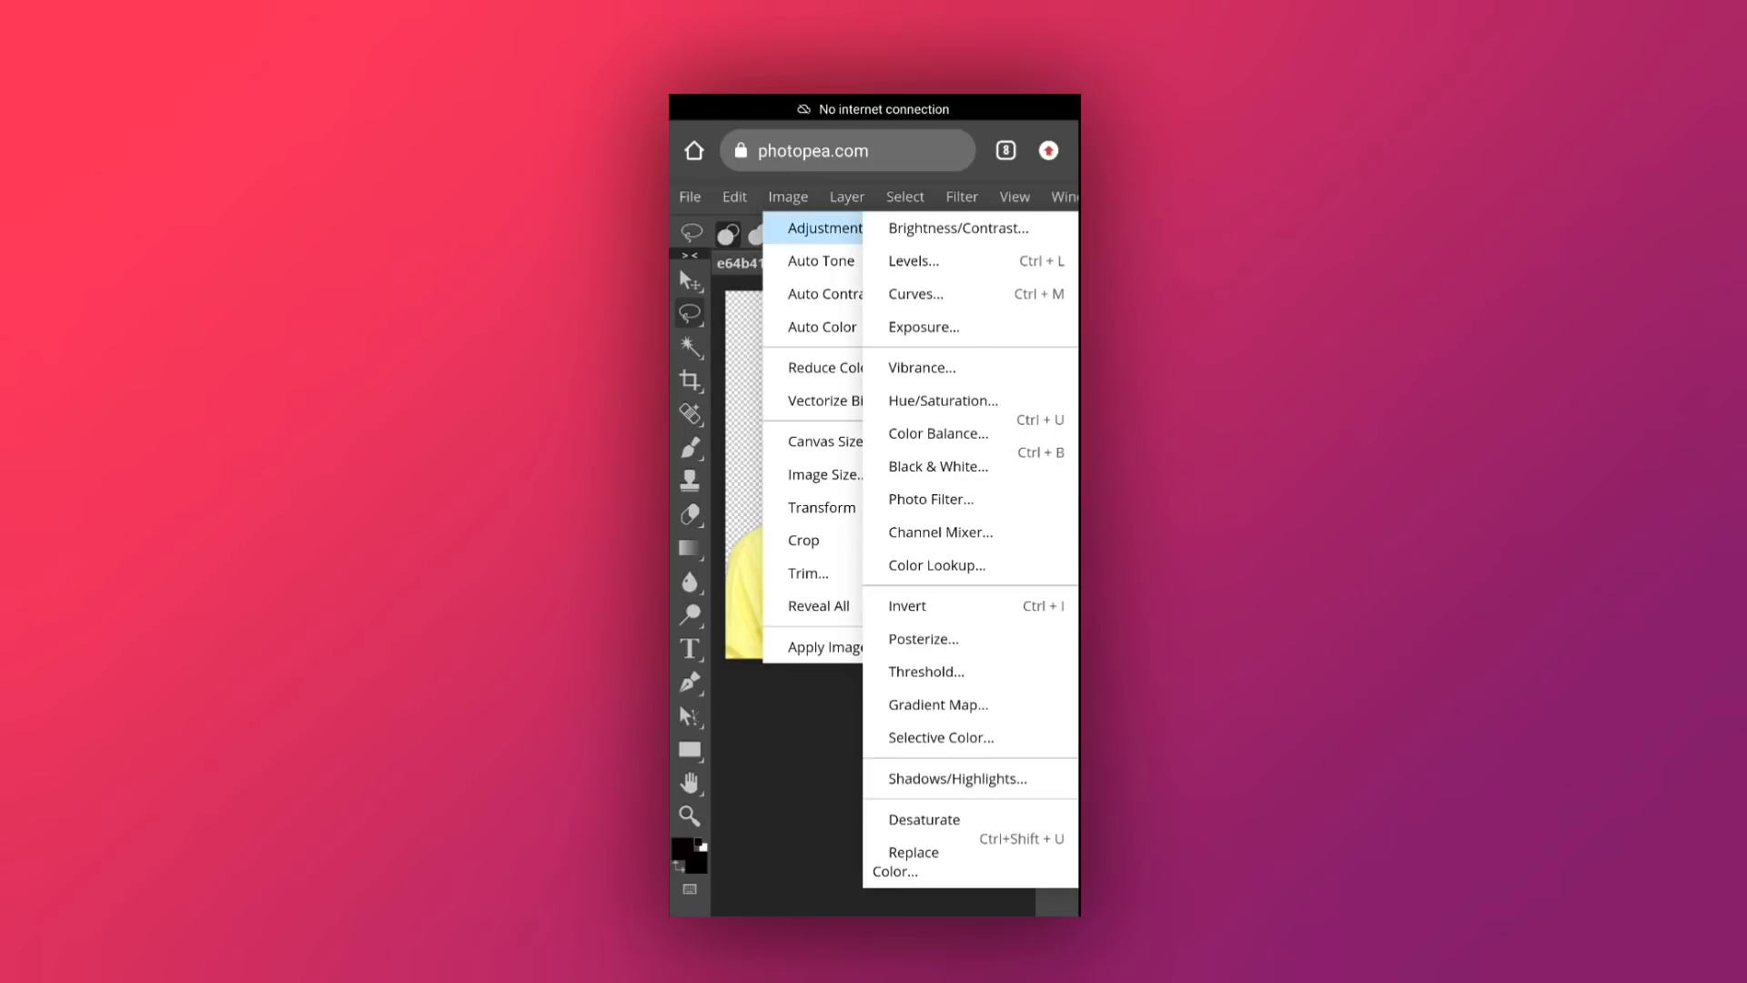
click(947, 435)
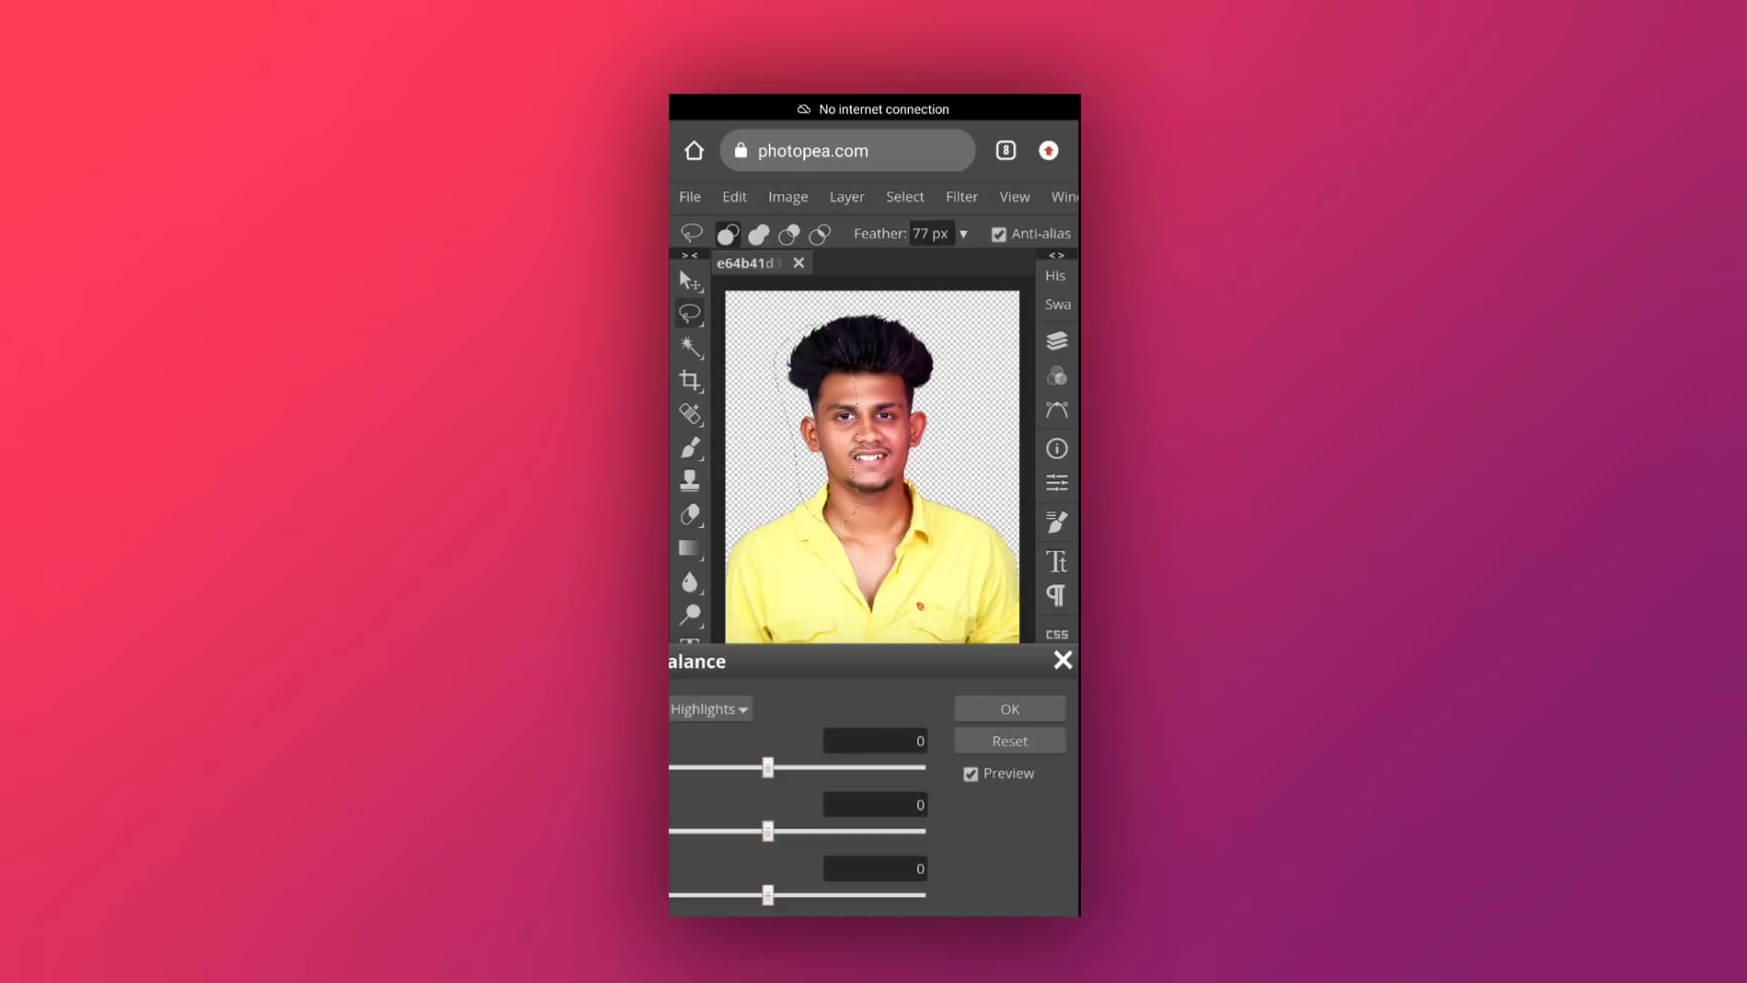
drag(847, 769, 892, 770)
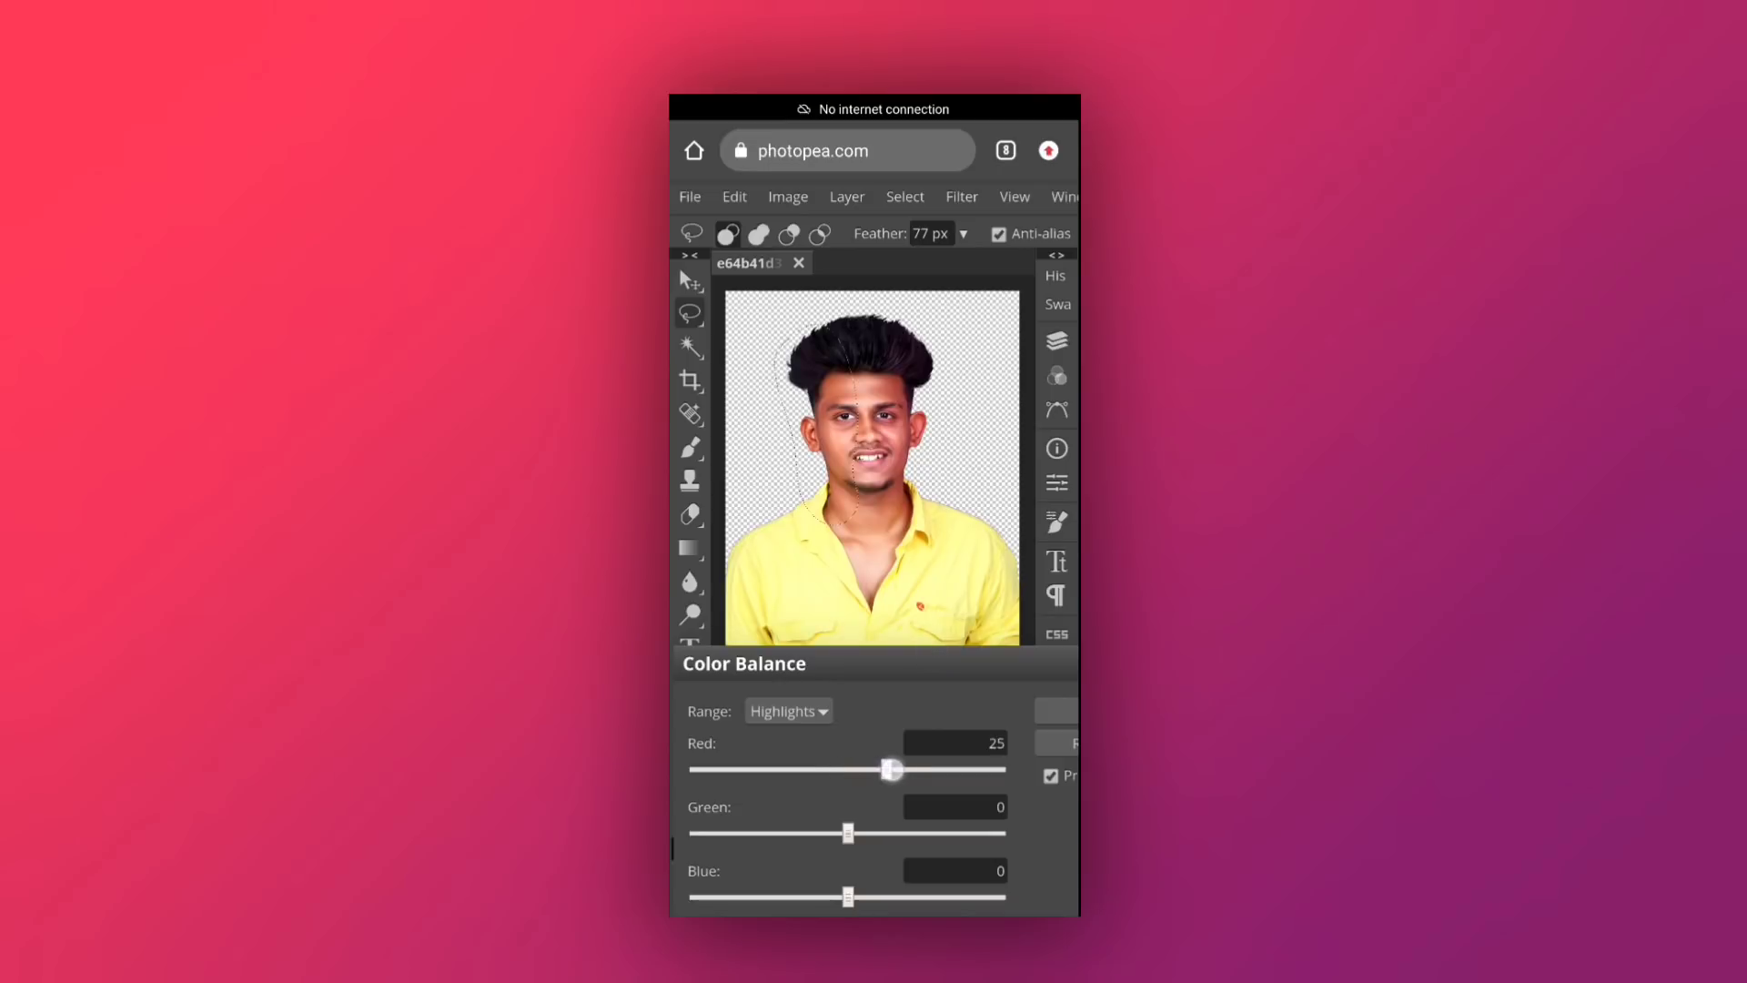
drag(847, 834, 819, 833)
drag(847, 897, 852, 897)
Shift the midtones toward cyan, slightly green and less blue
click(813, 707)
click(819, 507)
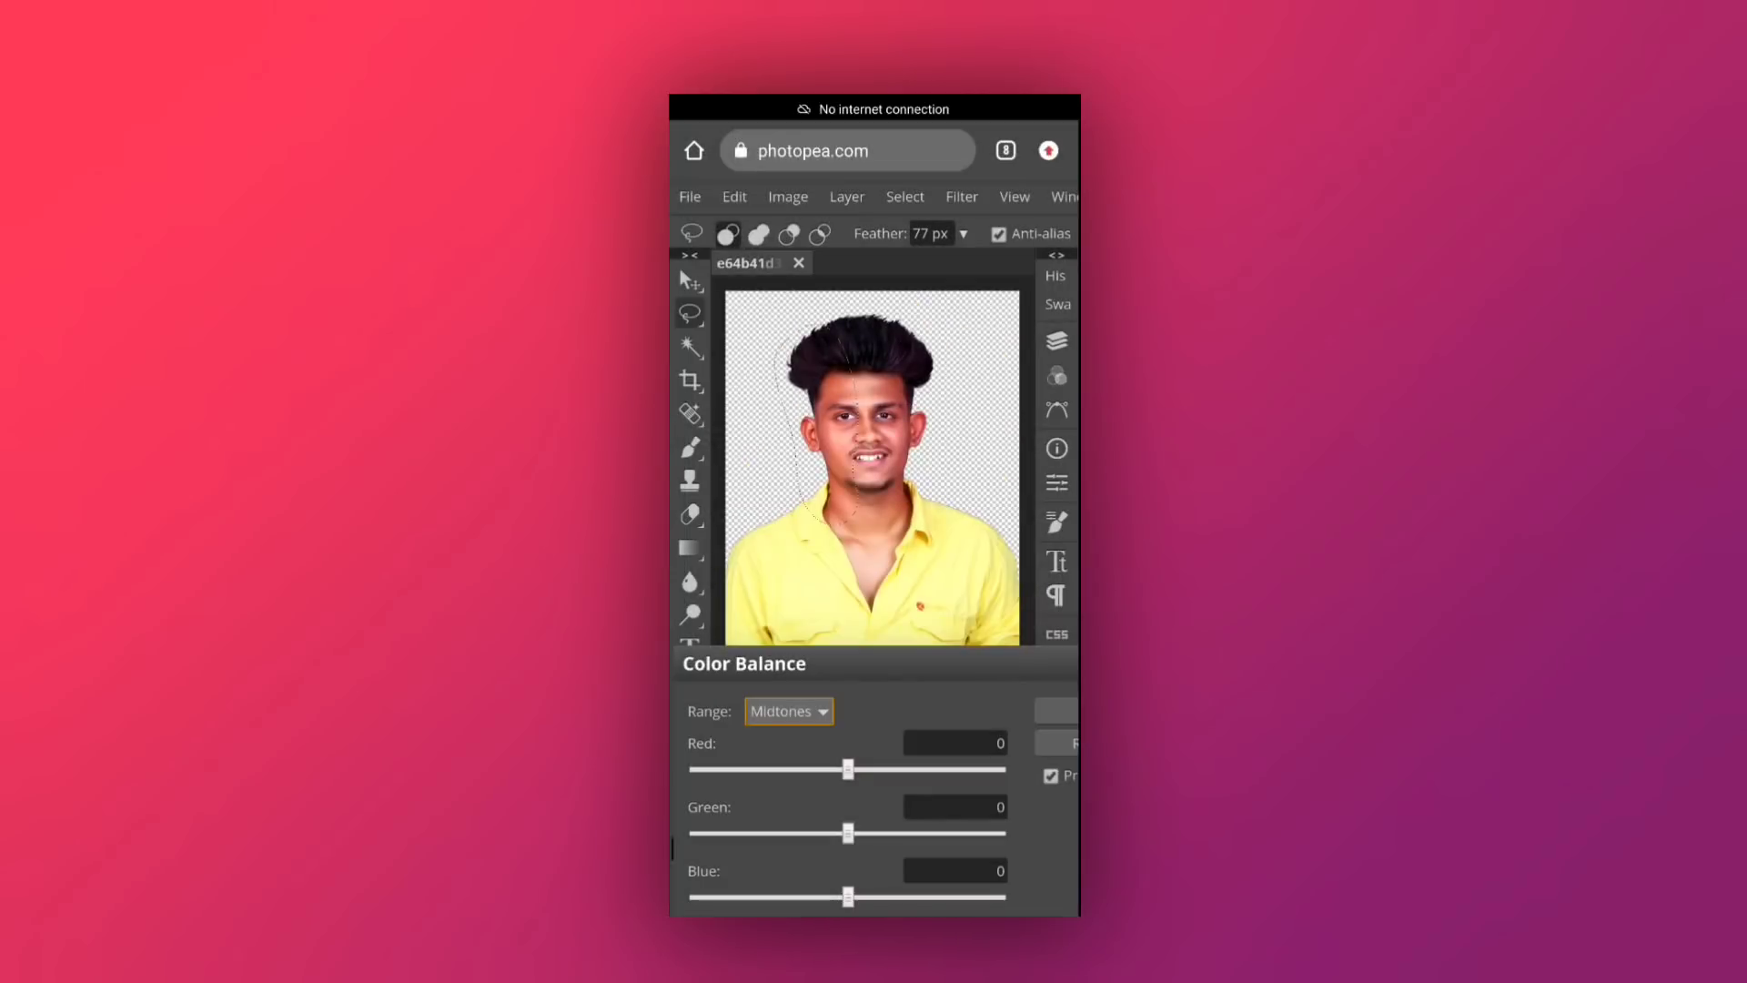
mouse_move(847, 779)
mouse_down()
mouse_move(795, 788)
mouse_move(877, 788)
mouse_move(808, 788)
mouse_move(899, 830)
mouse_move(858, 832)
mouse_up()
click(788, 710)
click(908, 722)
mouse_move(847, 896)
mouse_down()
mouse_move(783, 896)
mouse_move(819, 896)
mouse_up()
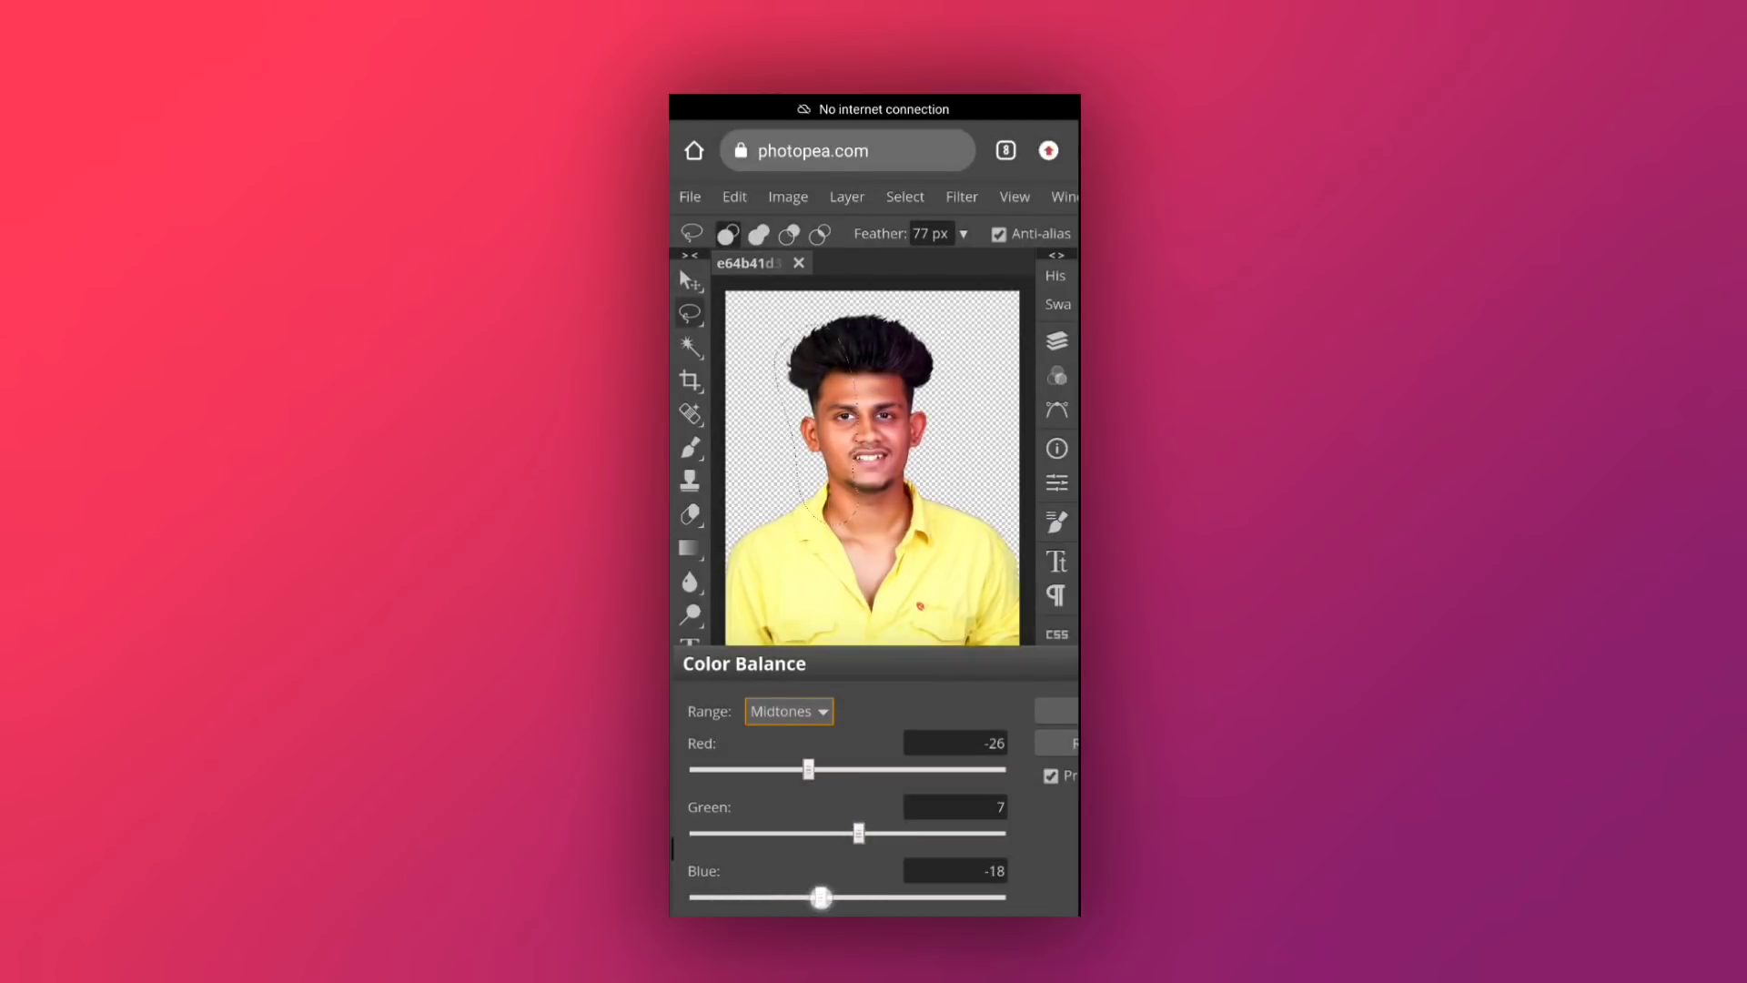
click(788, 710)
click(819, 546)
Nudge the shadows slightly toward red and fine-tune green and blue, then apply the grade
click(788, 711)
click(741, 437)
drag(800, 769, 852, 769)
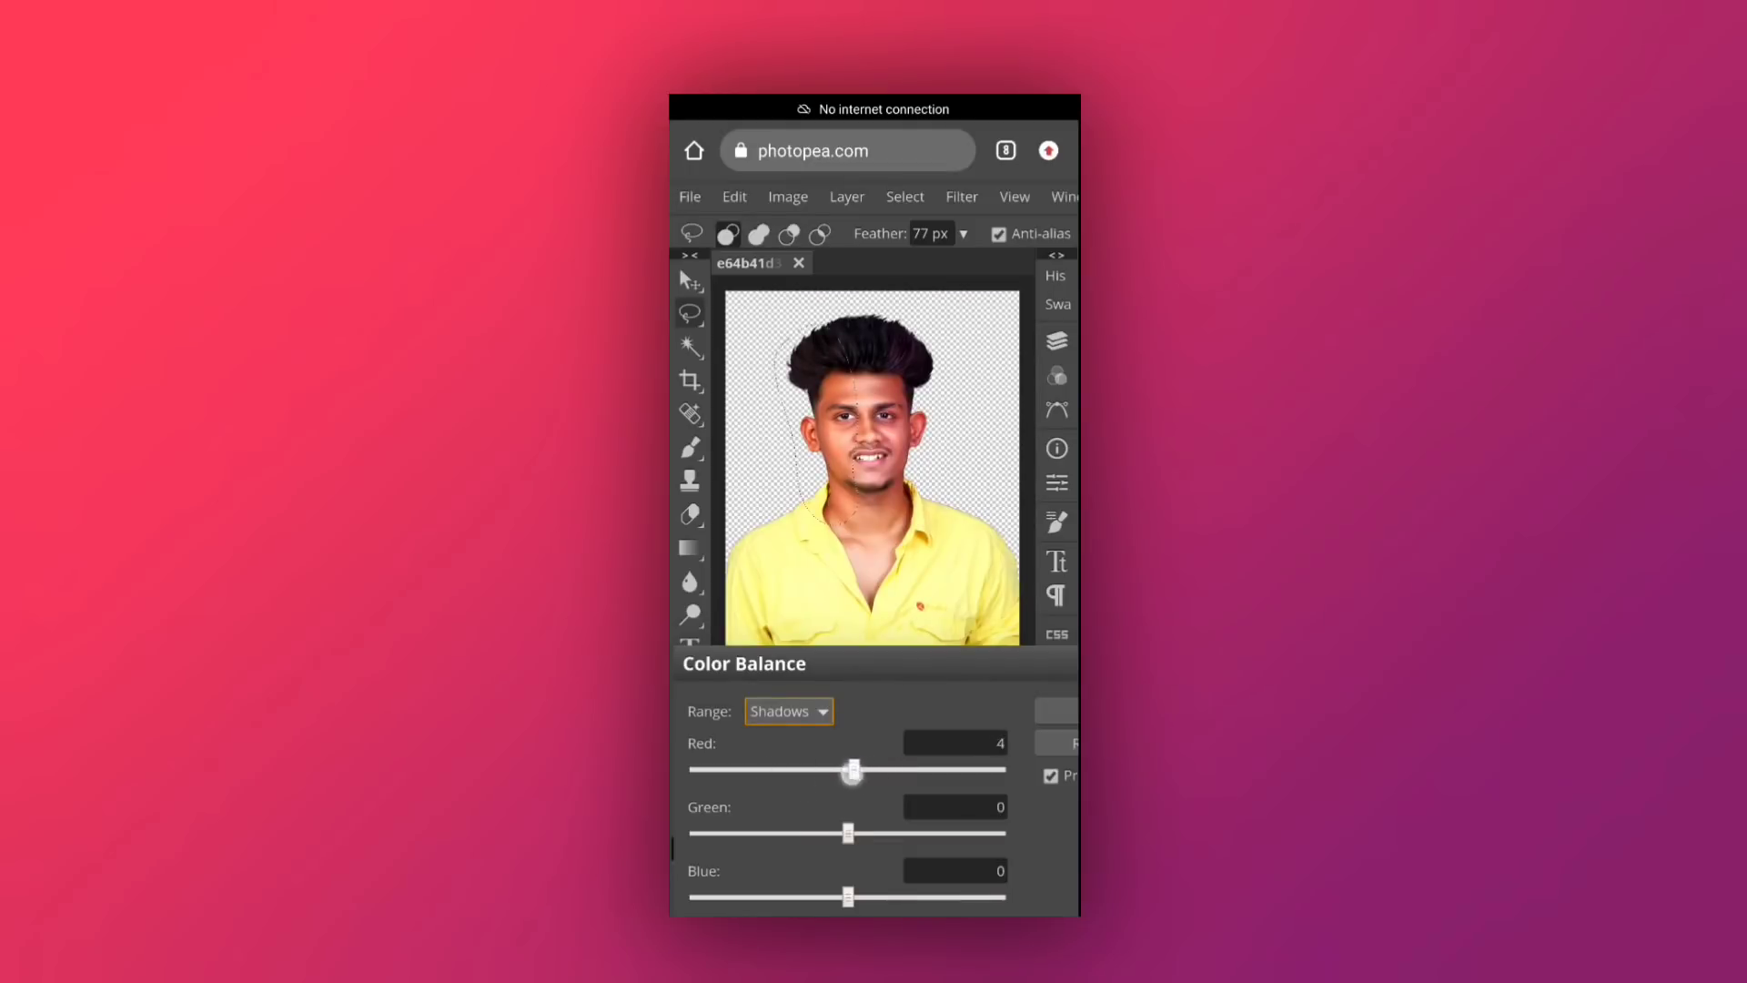
mouse_move(810, 833)
mouse_down()
mouse_move(848, 830)
mouse_move(819, 831)
mouse_up()
mouse_move(848, 896)
mouse_down()
mouse_move(803, 896)
mouse_move(853, 896)
mouse_up()
click(1056, 710)
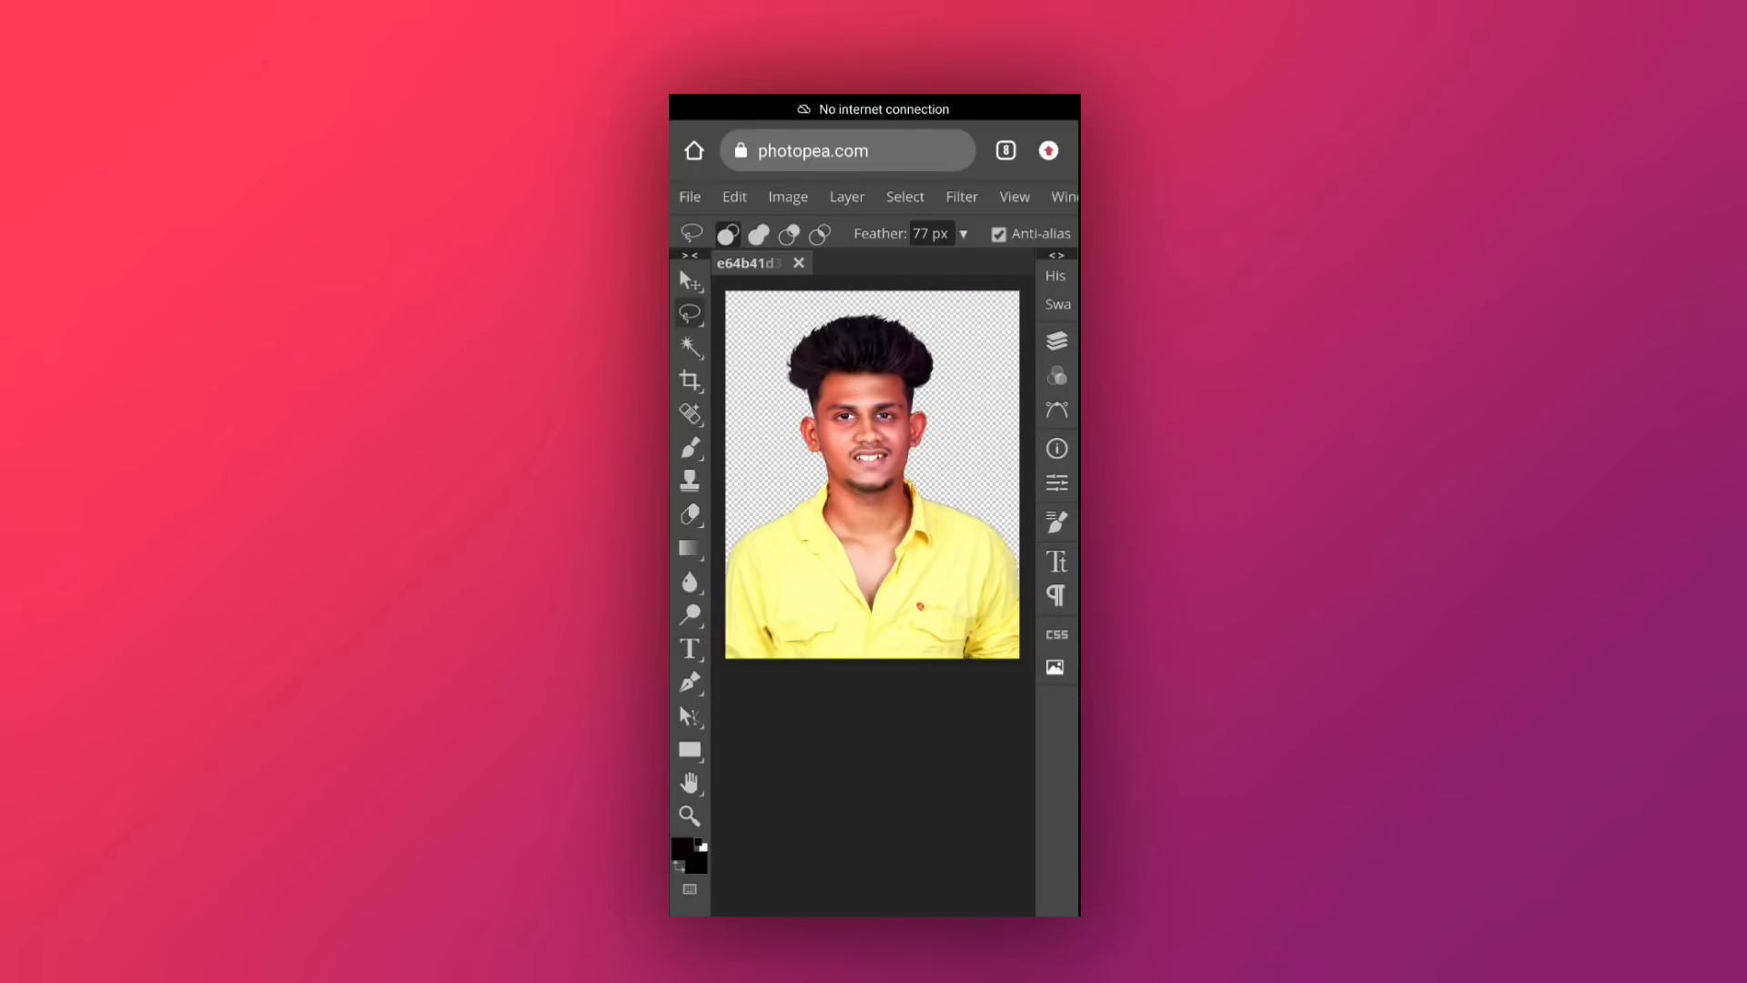
Lasso above the hair and apply Color Balance shadows Red -10, Green 11, Blue -50
scroll(819, 455, up, 2)
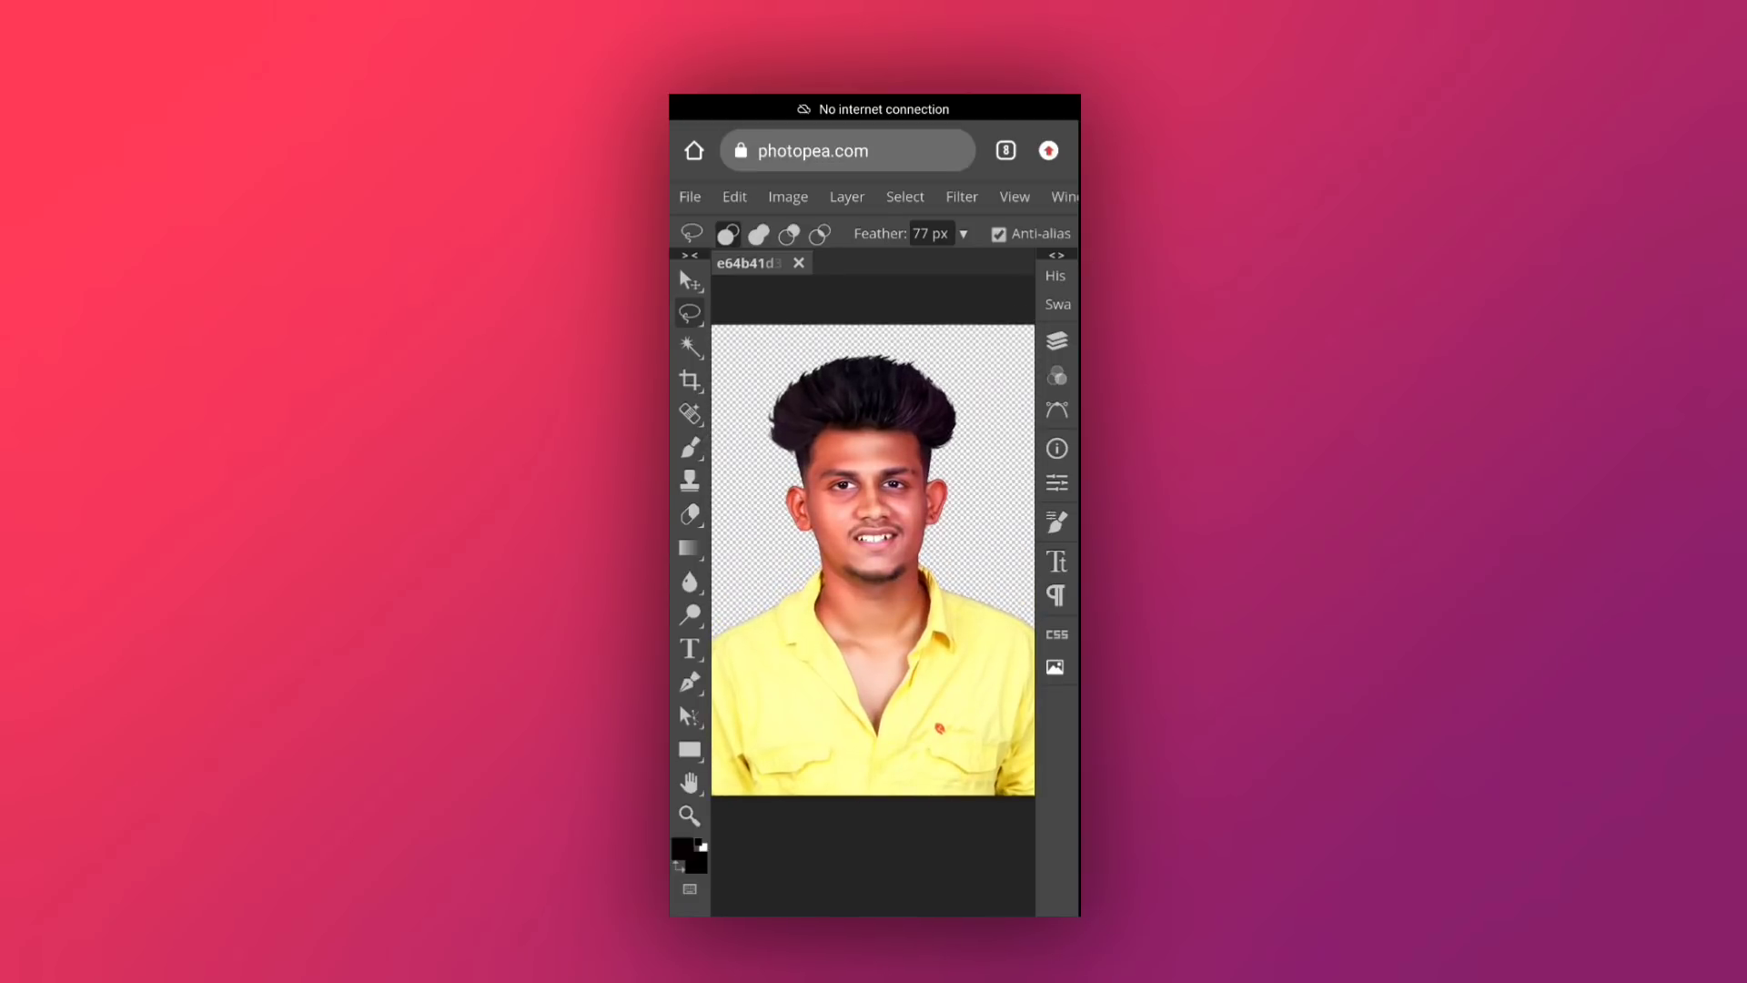
mouse_move(760, 413)
mouse_down()
mouse_move(762, 366)
mouse_move(981, 366)
mouse_move(757, 364)
mouse_up()
click(788, 196)
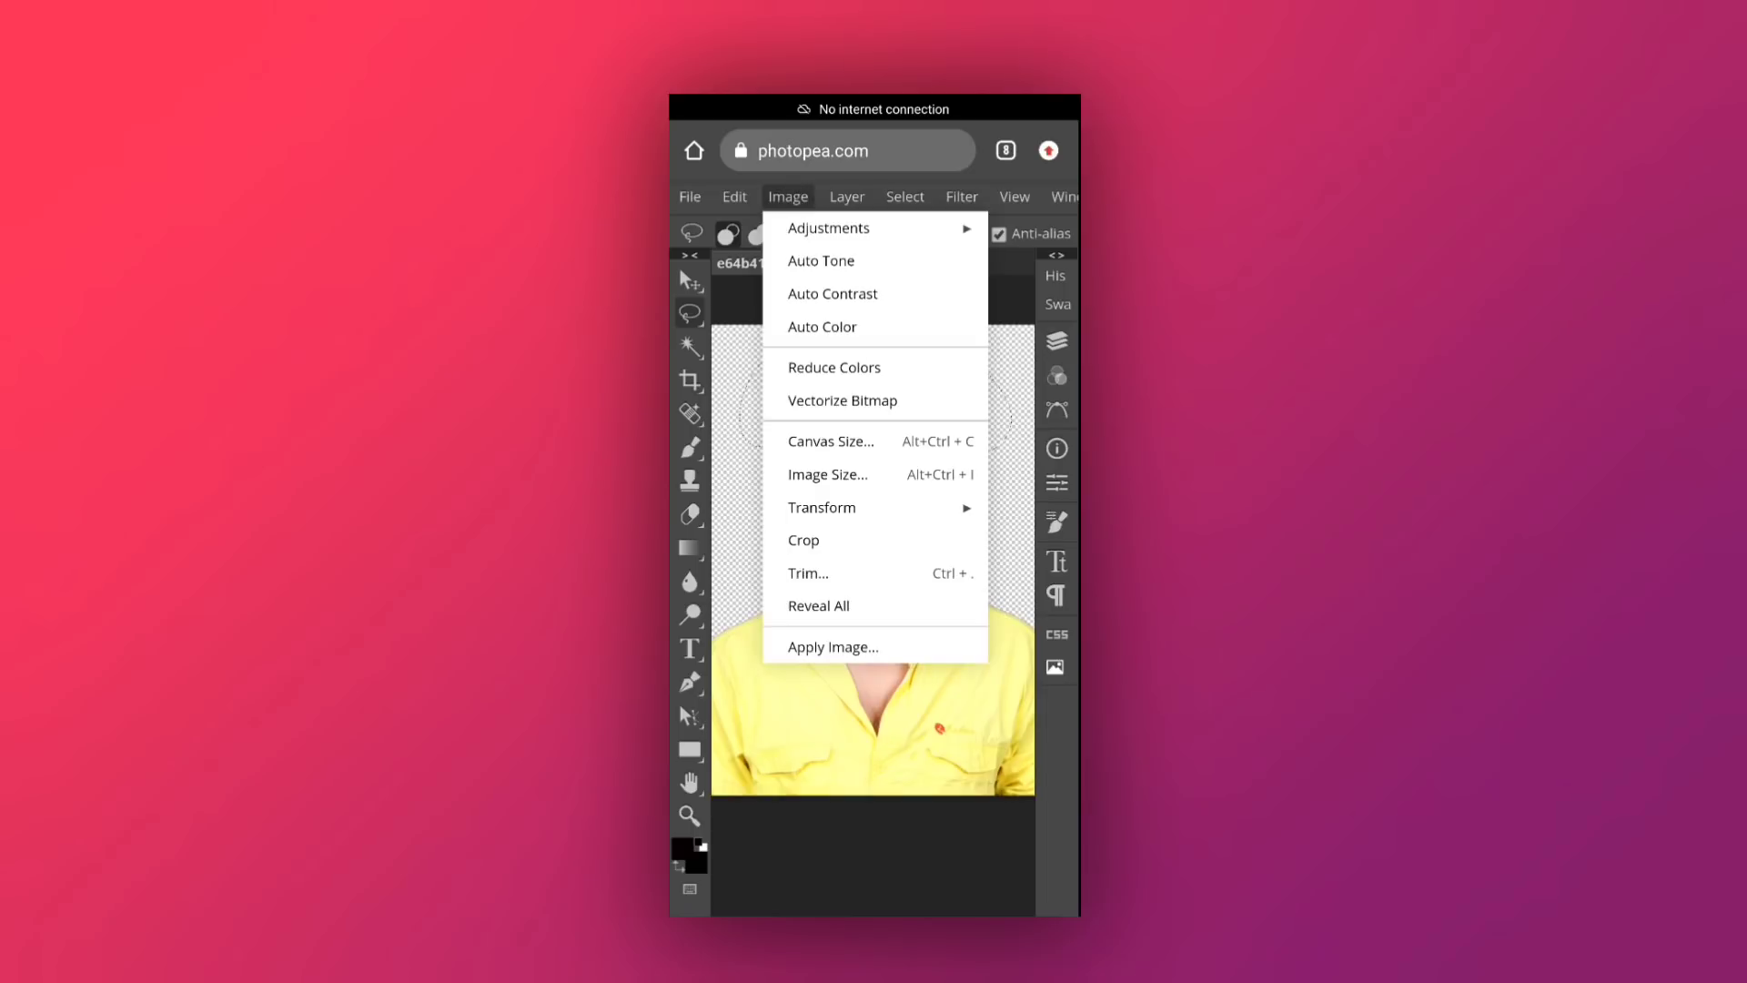
click(819, 227)
click(961, 434)
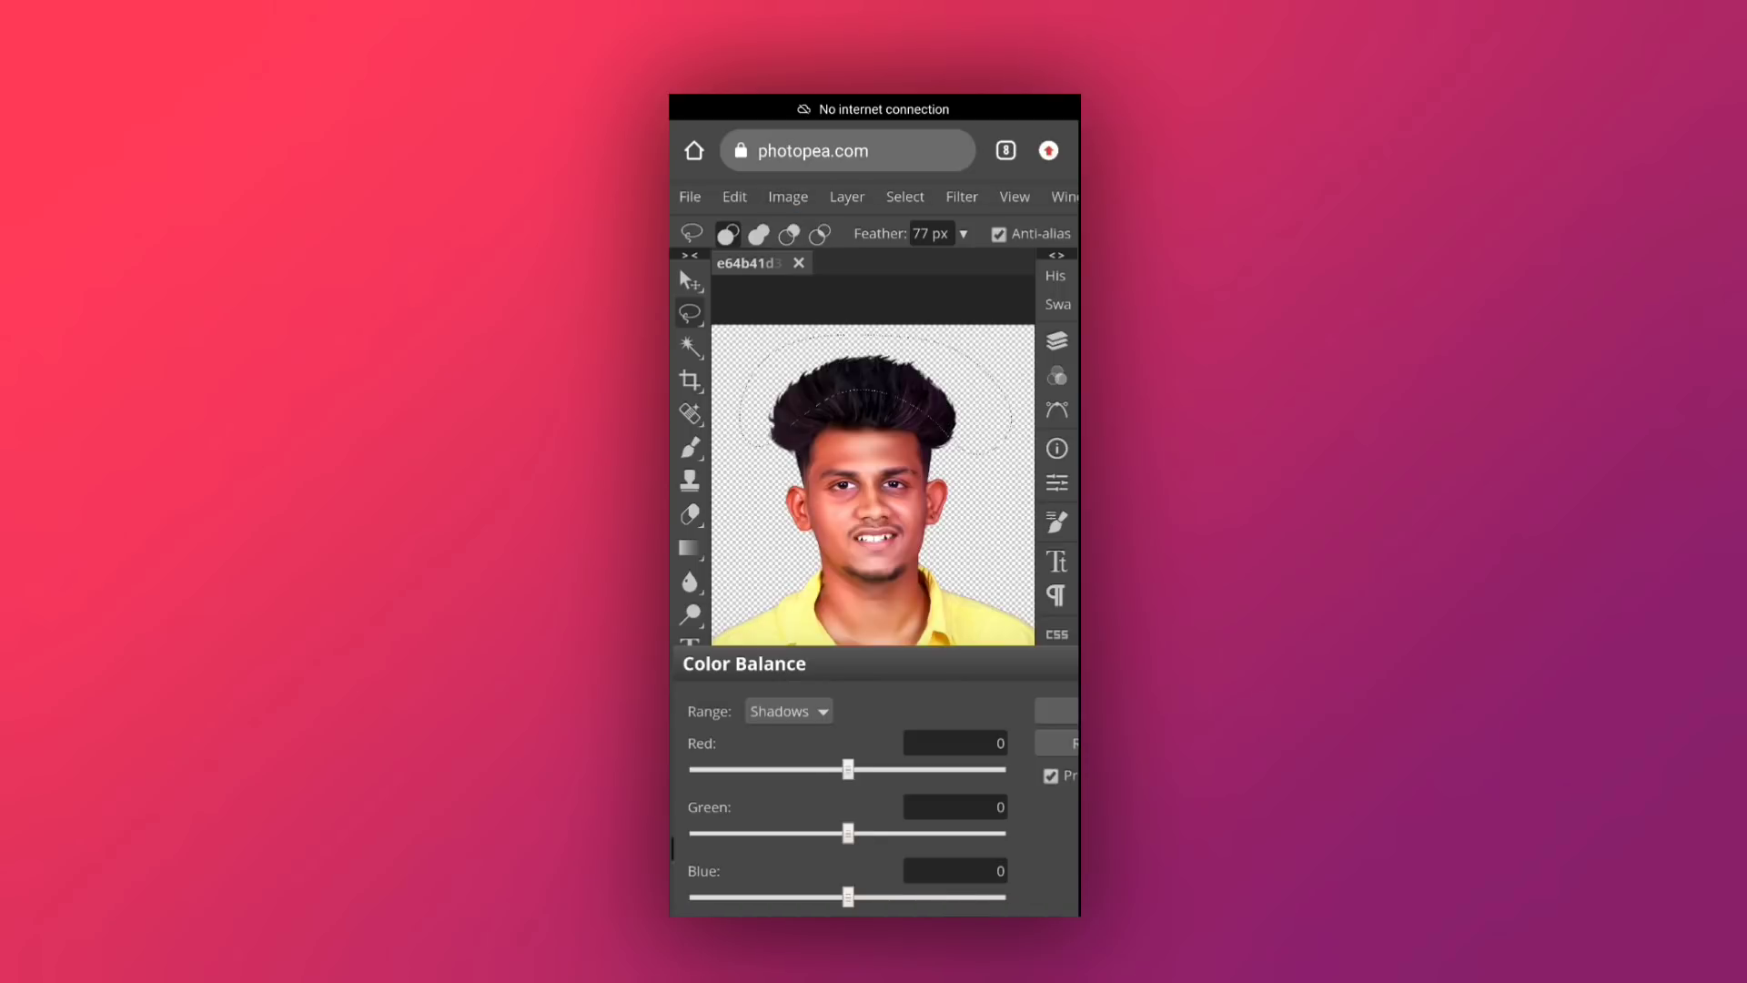
drag(848, 768, 786, 778)
mouse_move(786, 778)
mouse_down()
mouse_move(931, 773)
mouse_move(761, 778)
mouse_move(962, 766)
mouse_move(758, 788)
mouse_up()
mouse_move(848, 832)
mouse_down()
mouse_move(931, 837)
mouse_move(864, 833)
mouse_up()
mouse_move(850, 894)
mouse_down()
mouse_move(751, 892)
mouse_move(881, 893)
mouse_move(718, 893)
mouse_move(850, 892)
mouse_move(778, 894)
mouse_up()
click(1053, 712)
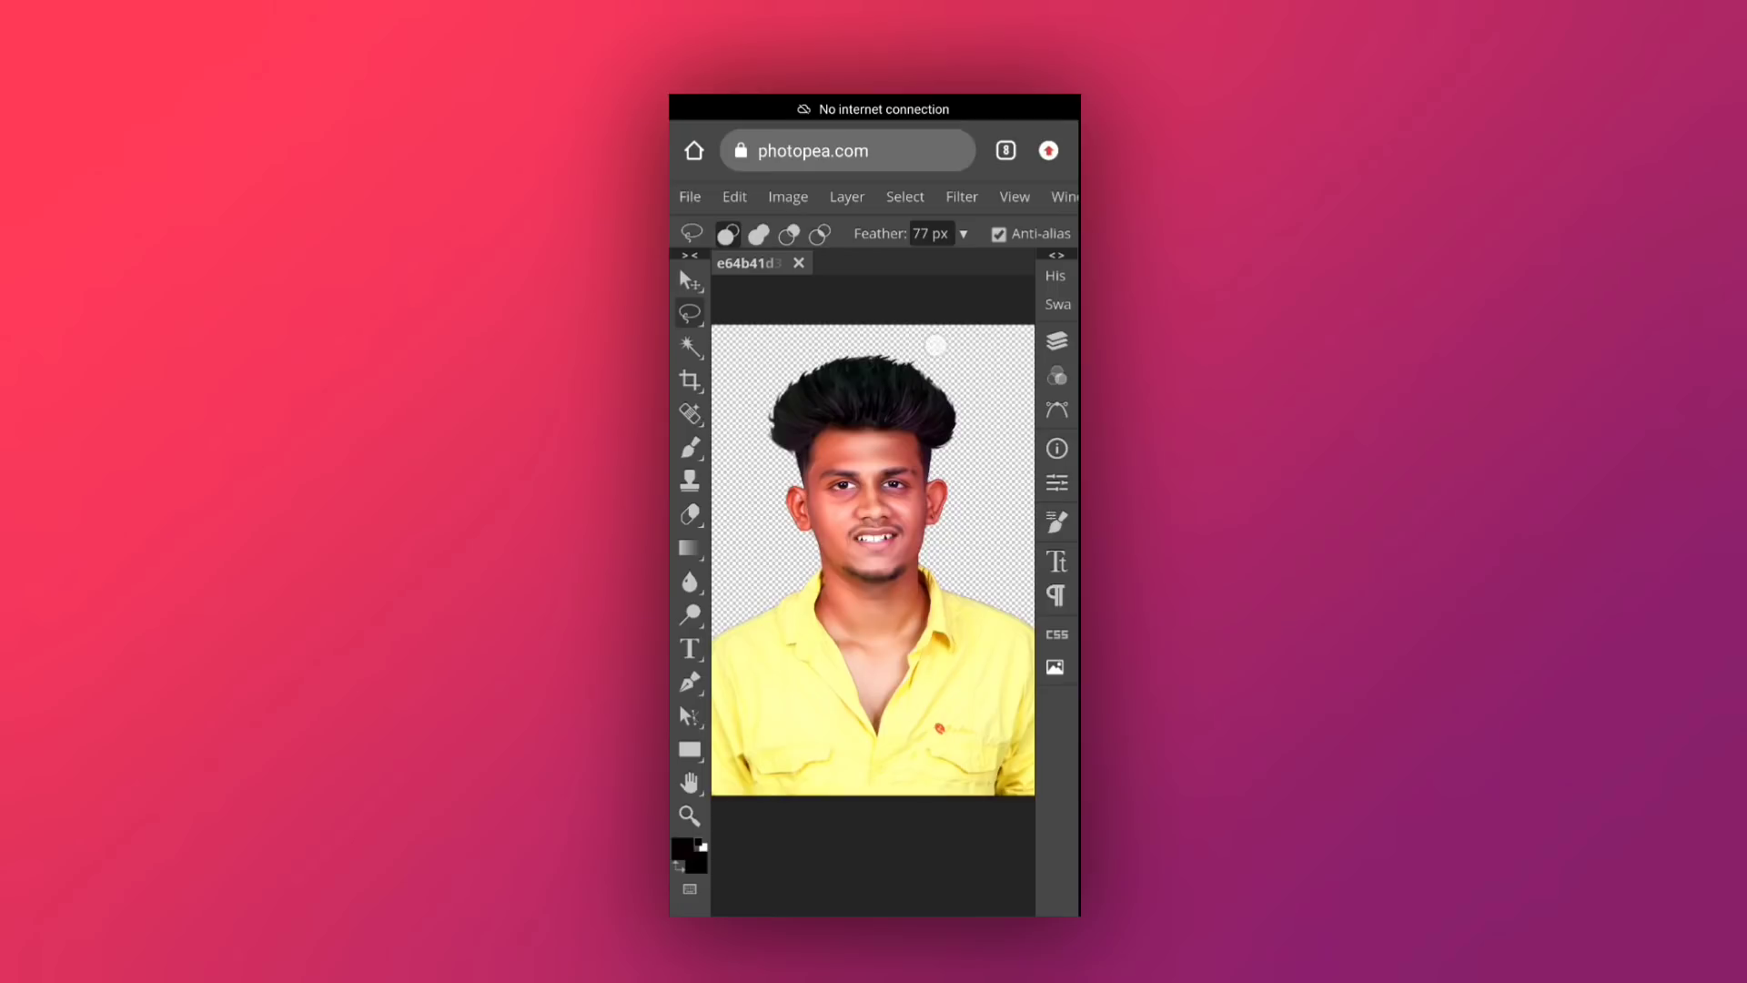
Lasso the right of the hair and apply Color Balance with shadows Red 43
mouse_move(935, 345)
mouse_down()
mouse_move(916, 410)
mouse_move(974, 455)
mouse_move(998, 389)
mouse_move(960, 357)
mouse_move(902, 400)
mouse_move(964, 460)
mouse_move(983, 364)
mouse_move(937, 346)
mouse_up()
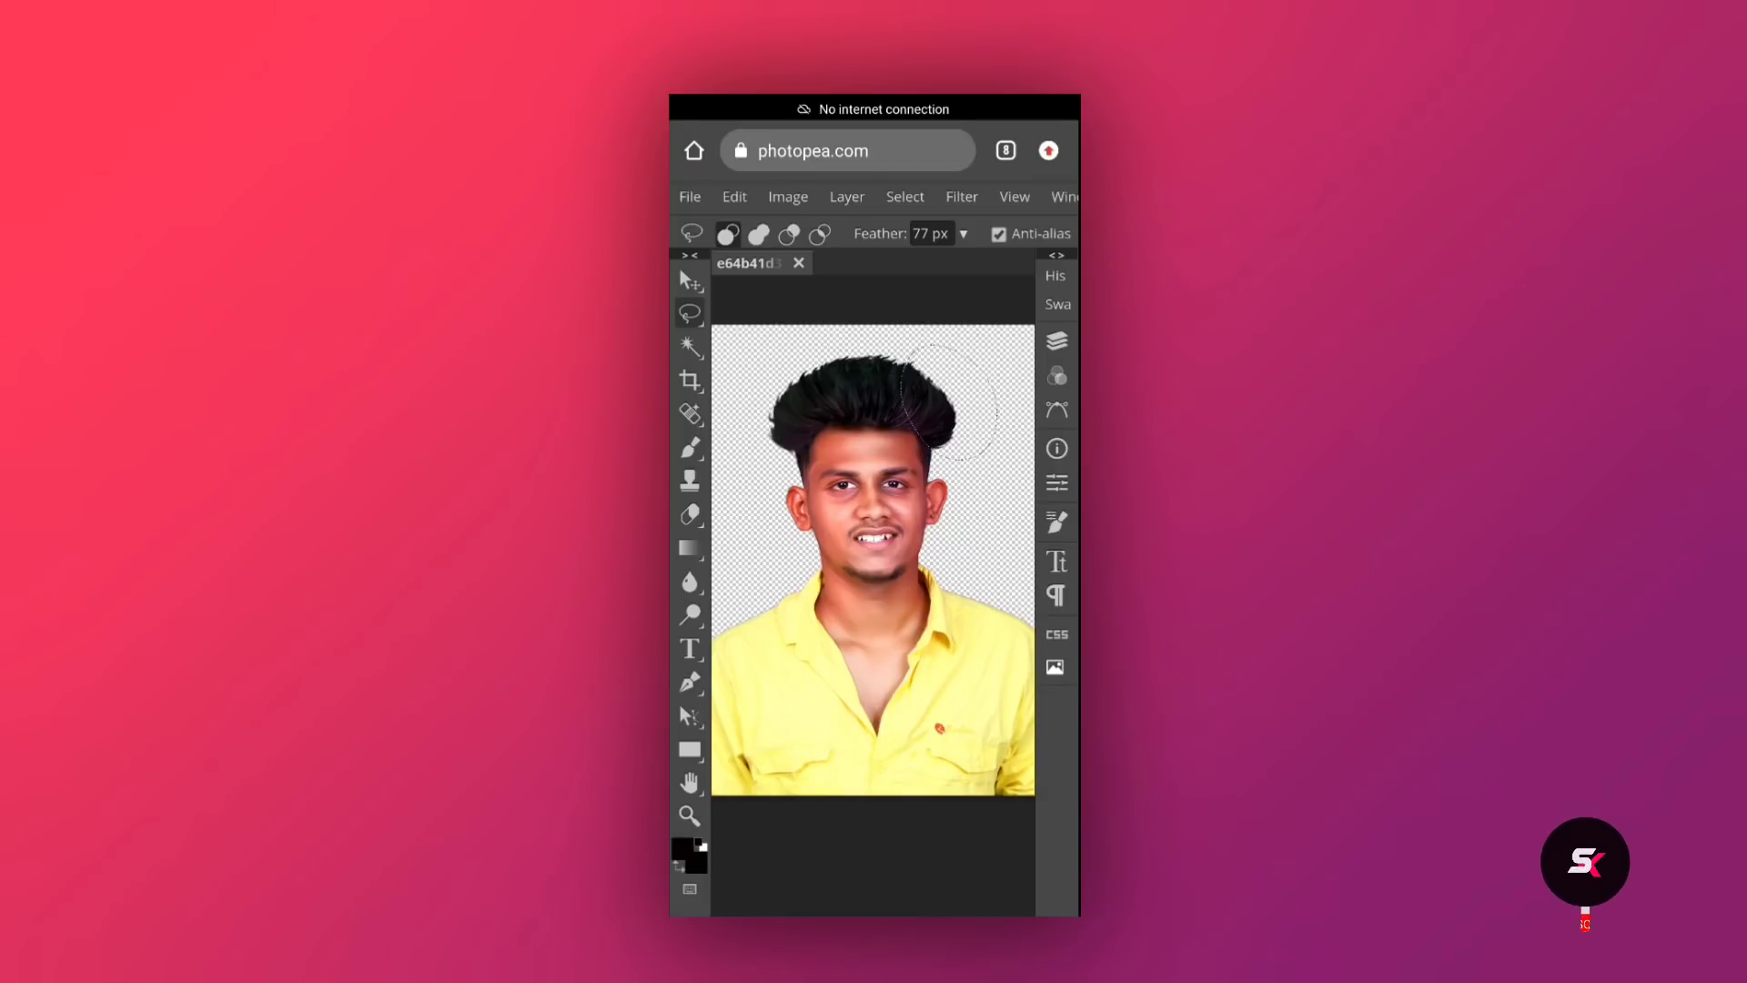
click(788, 197)
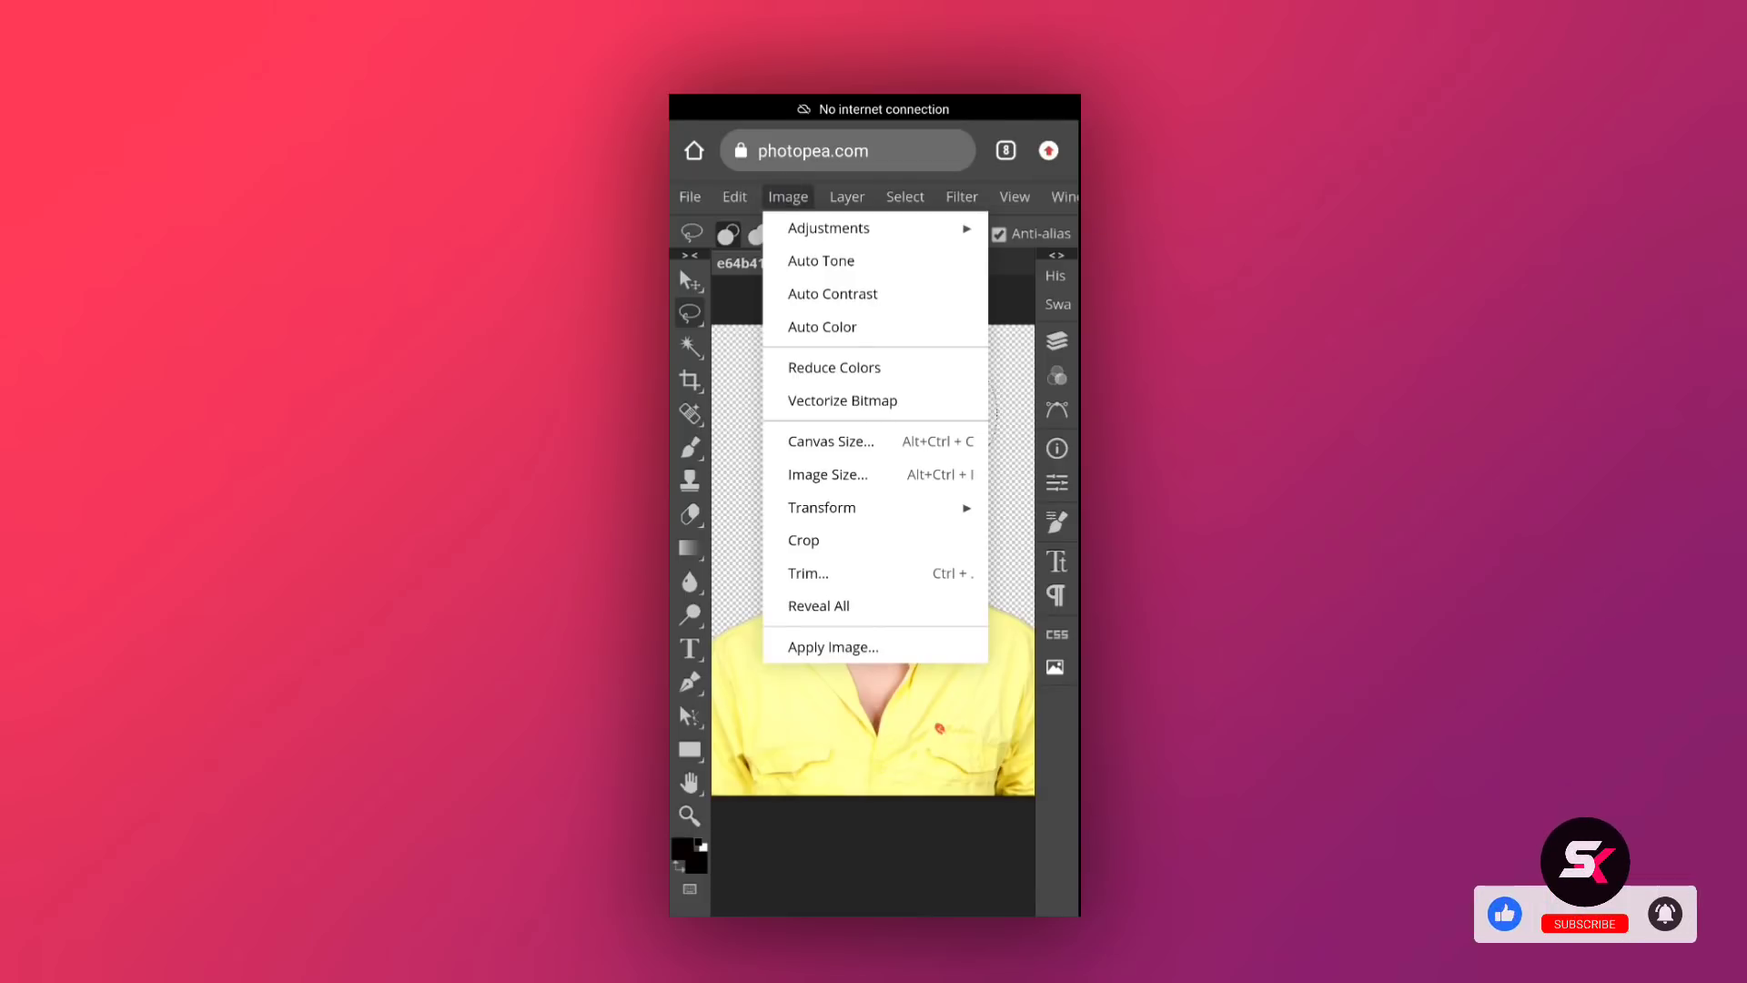
click(828, 227)
click(936, 531)
drag(848, 768, 943, 774)
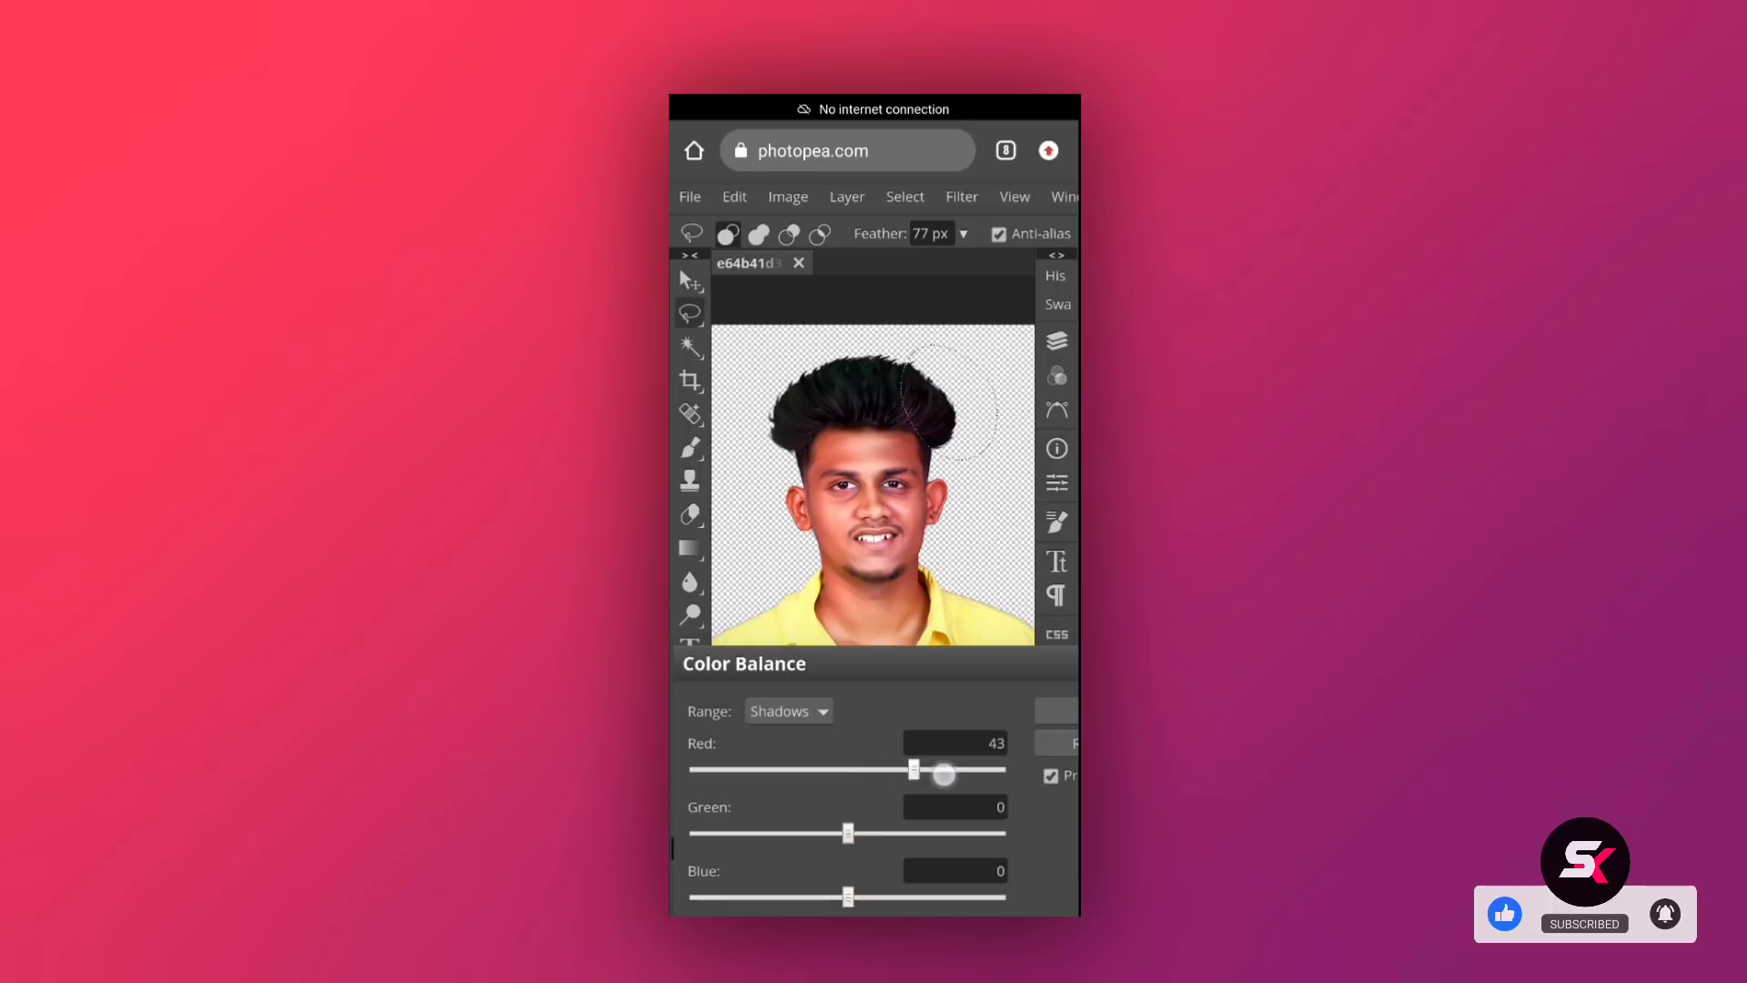
click(1056, 710)
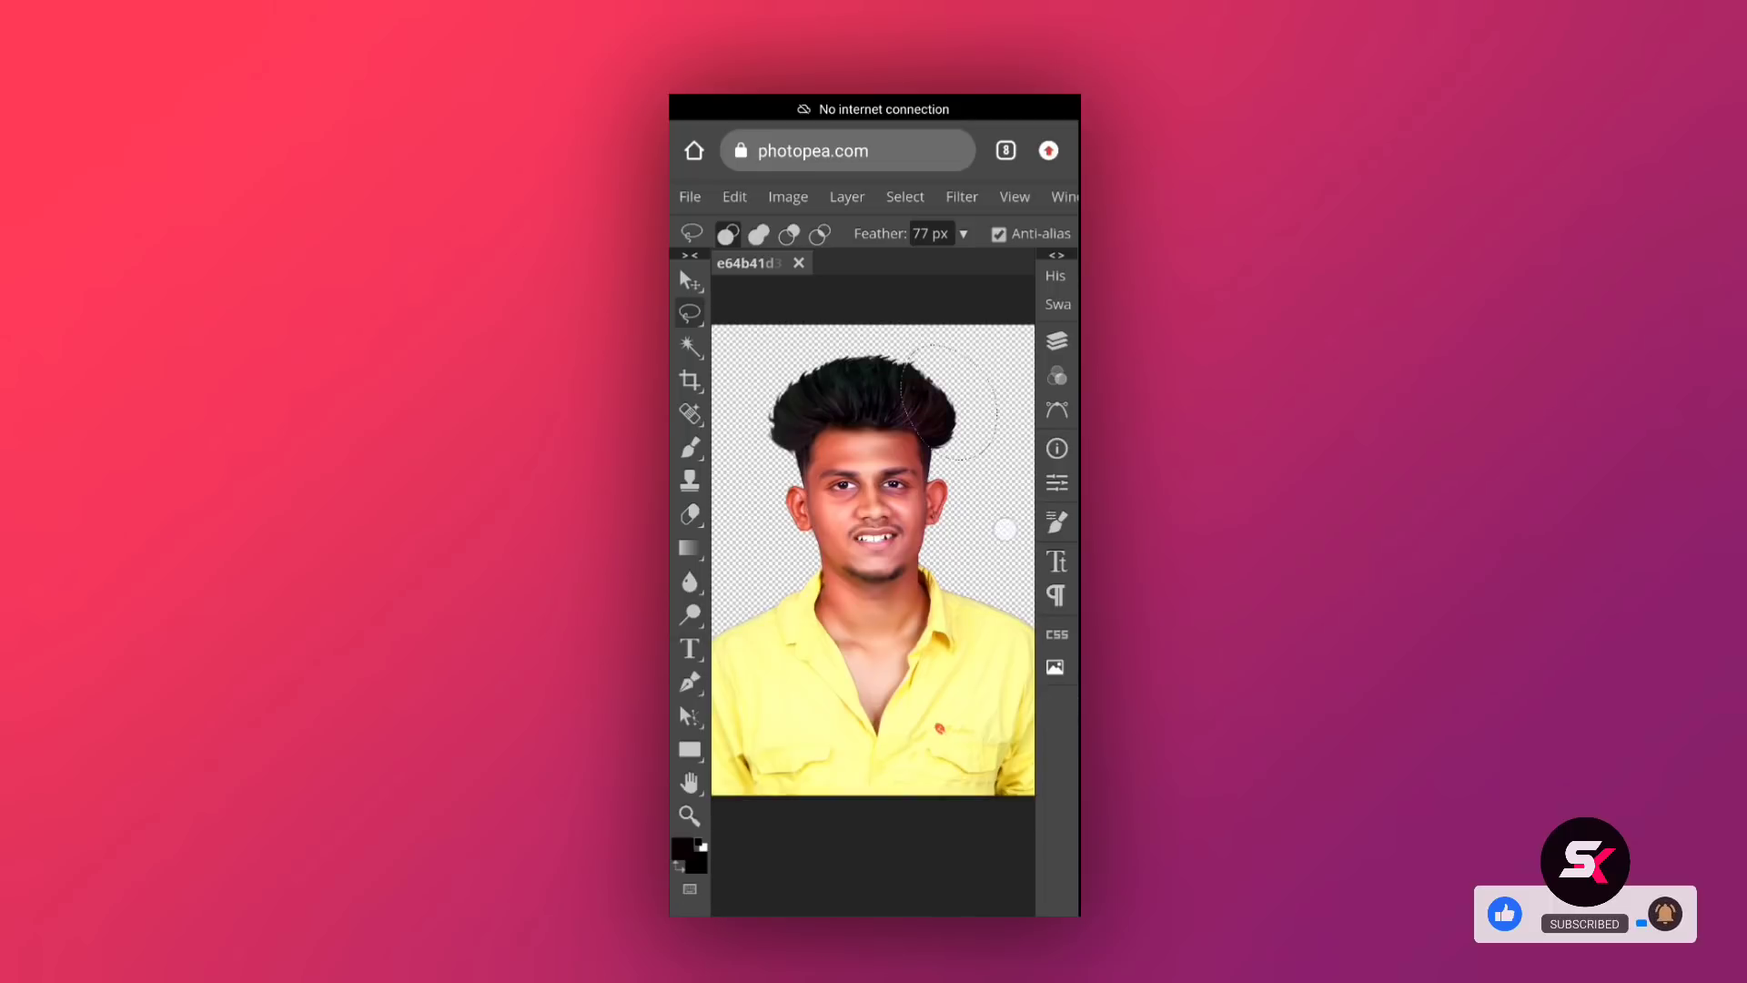
Lasso the left of the hair; set shadows Red -44, Green -30, Blue 51, midtones Green -18
drag(748, 391, 779, 351)
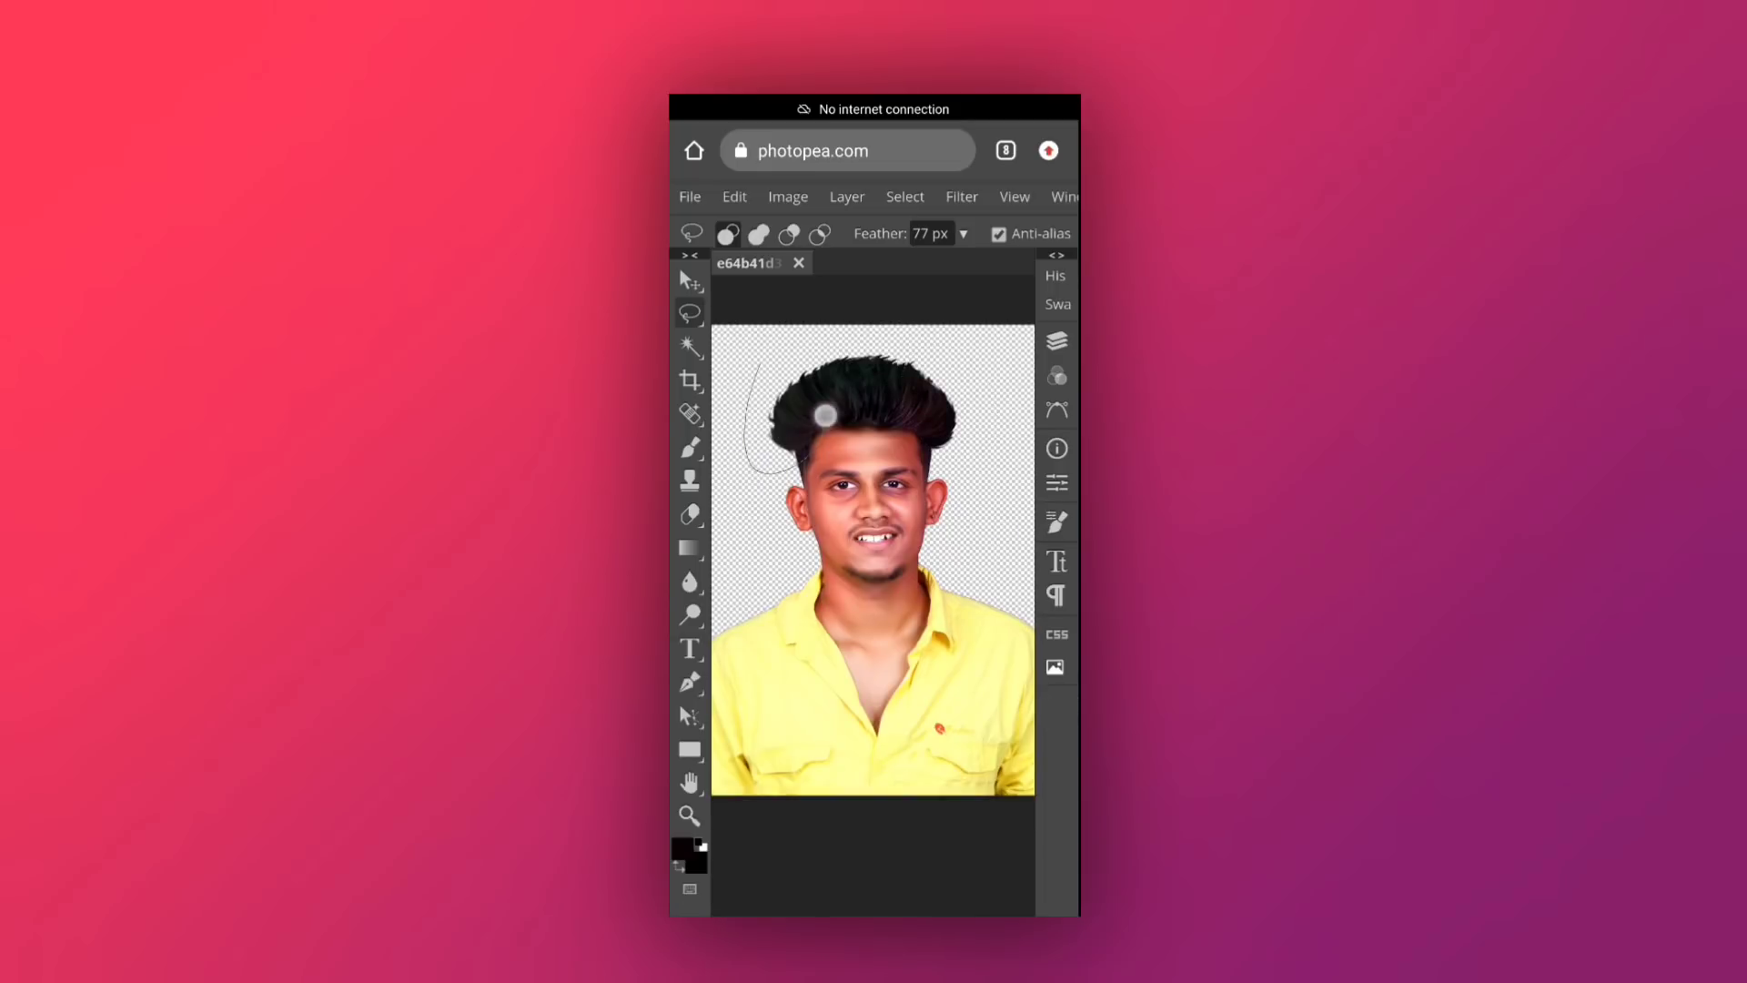
click(788, 196)
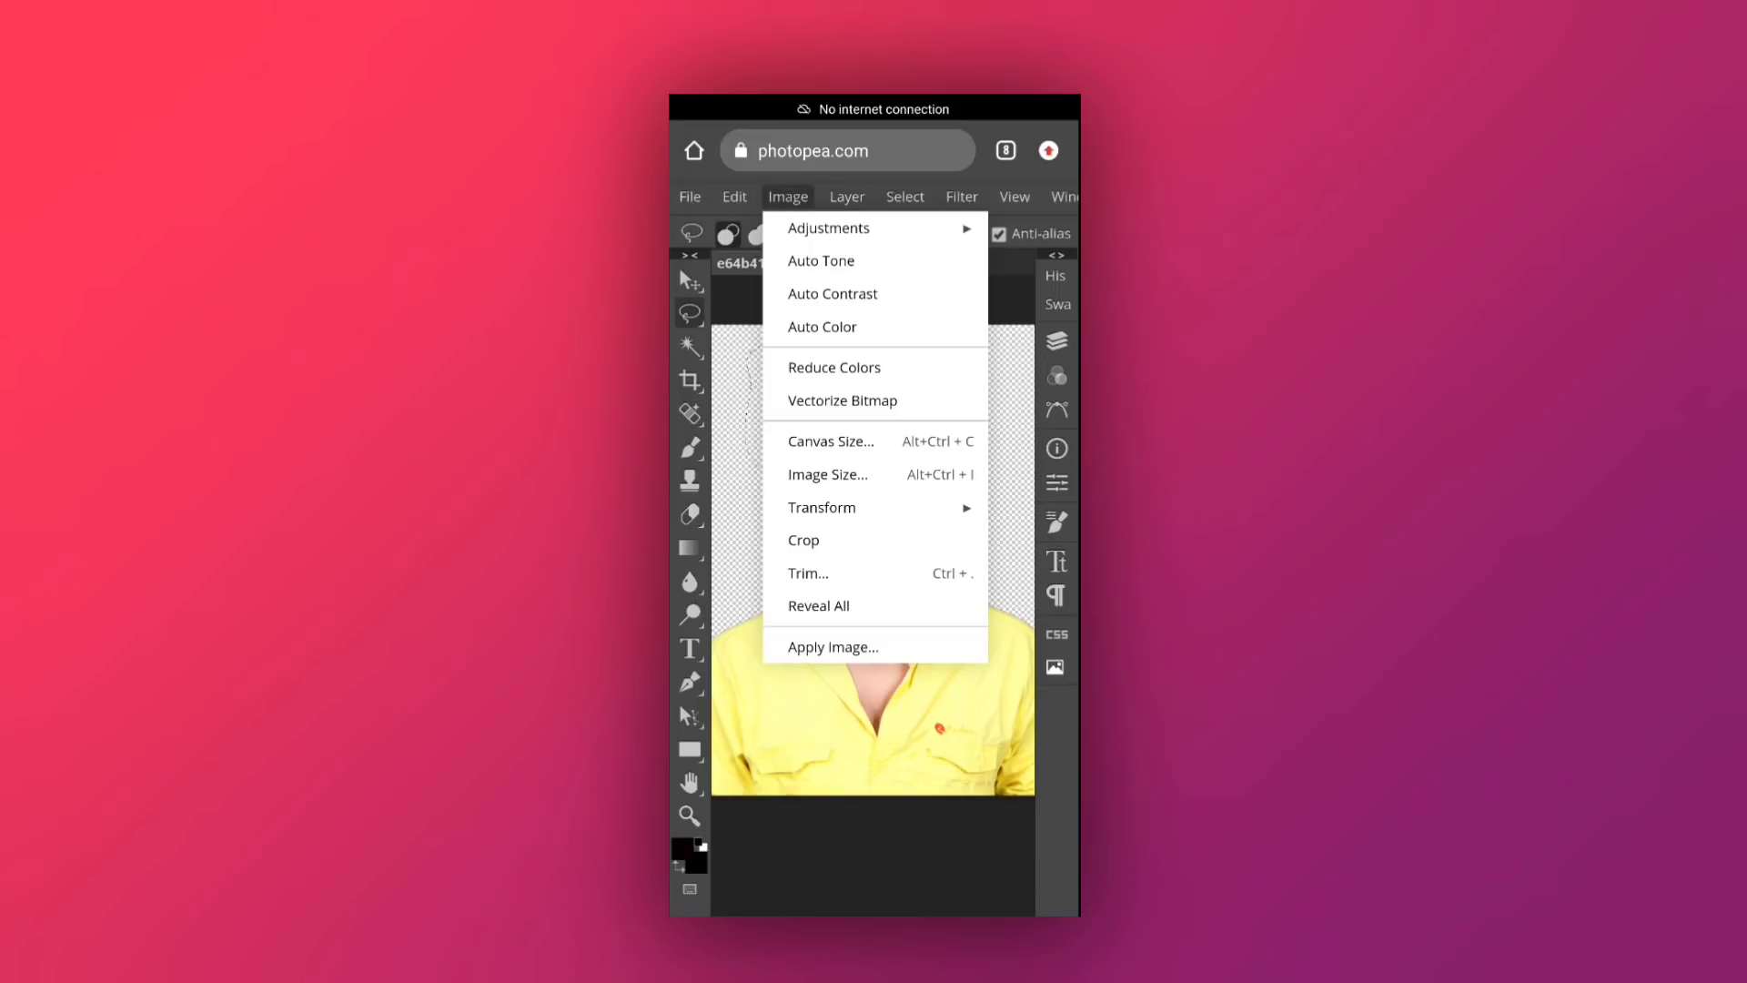
click(824, 228)
click(938, 433)
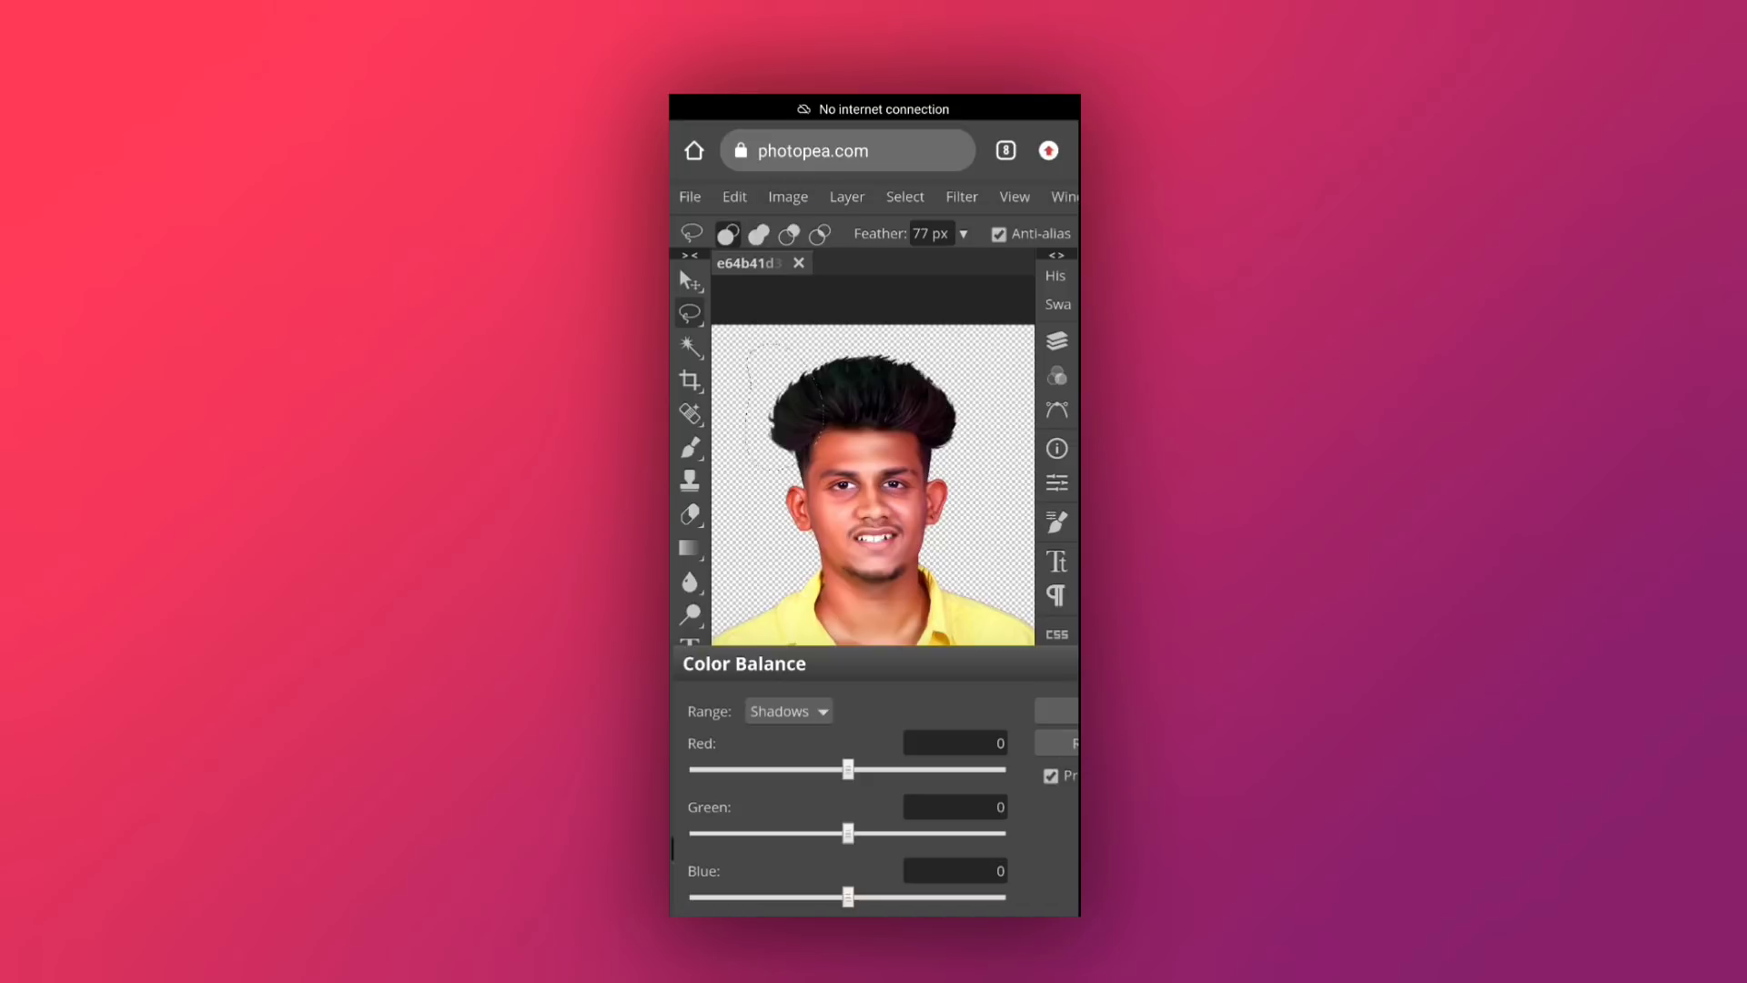
drag(848, 769, 781, 769)
mouse_move(848, 832)
mouse_down()
mouse_move(790, 841)
mouse_move(802, 832)
mouse_up()
drag(848, 896, 745, 888)
drag(905, 892, 927, 891)
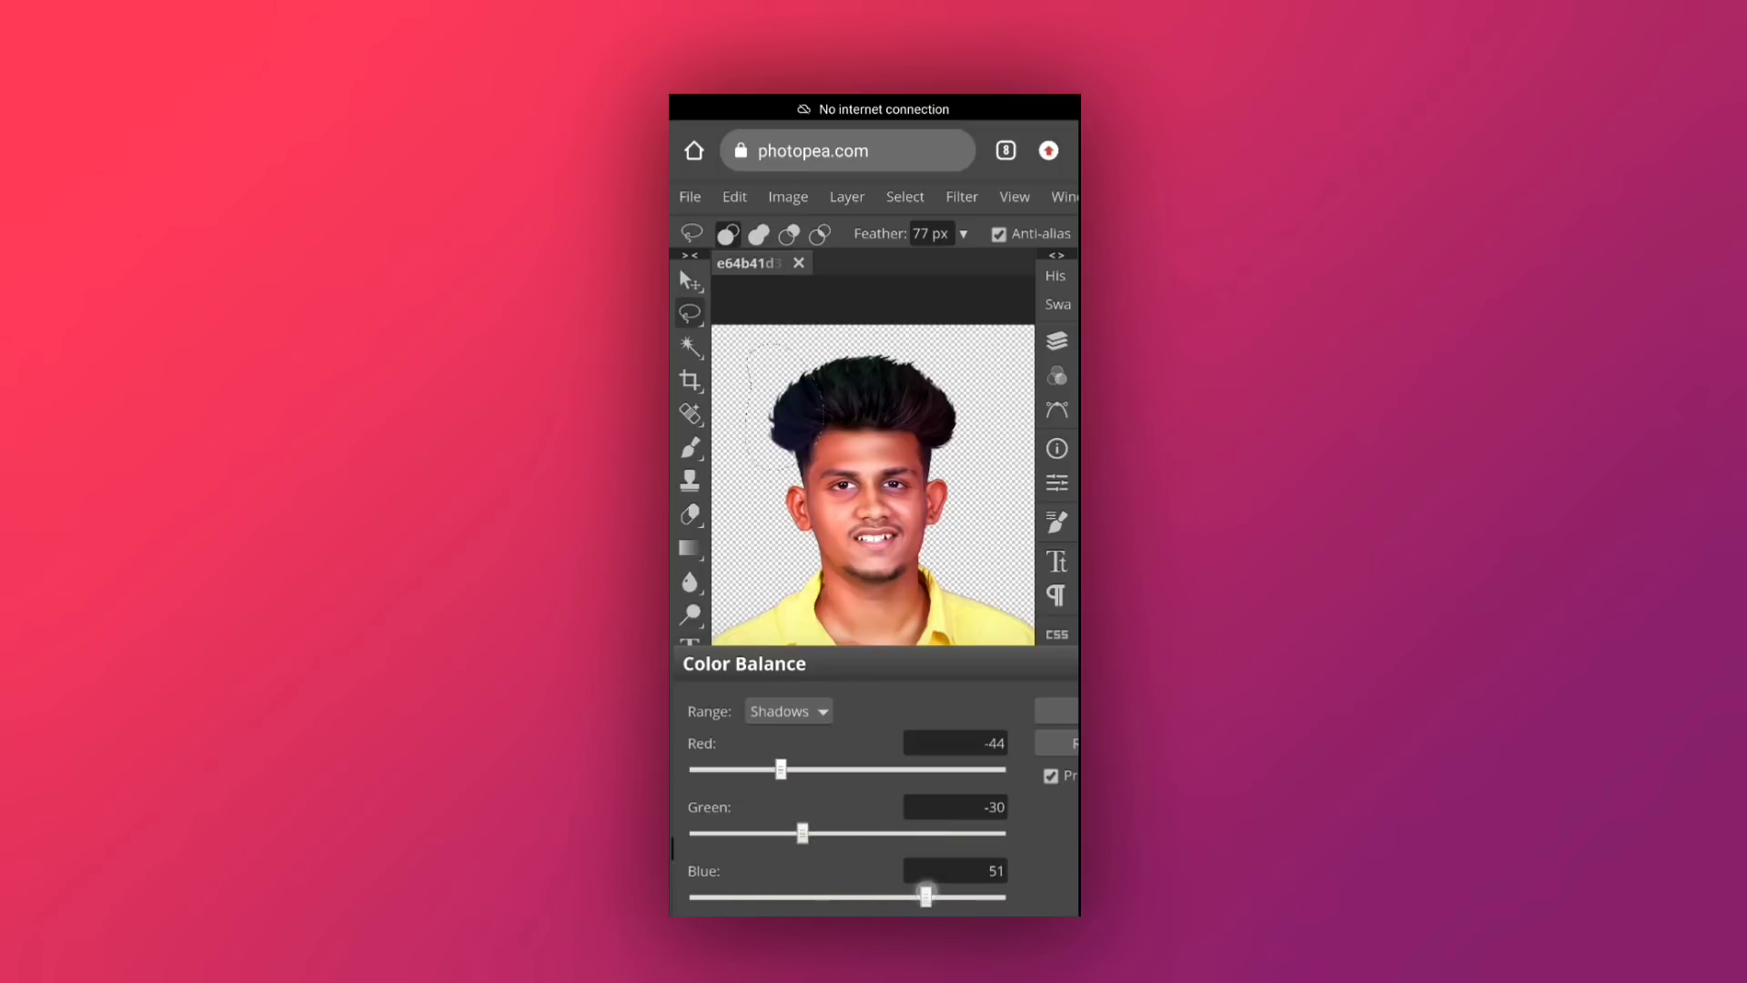
click(789, 710)
click(742, 506)
mouse_move(802, 835)
mouse_down()
mouse_move(775, 835)
mouse_move(898, 832)
mouse_move(812, 832)
mouse_up()
key(Return)
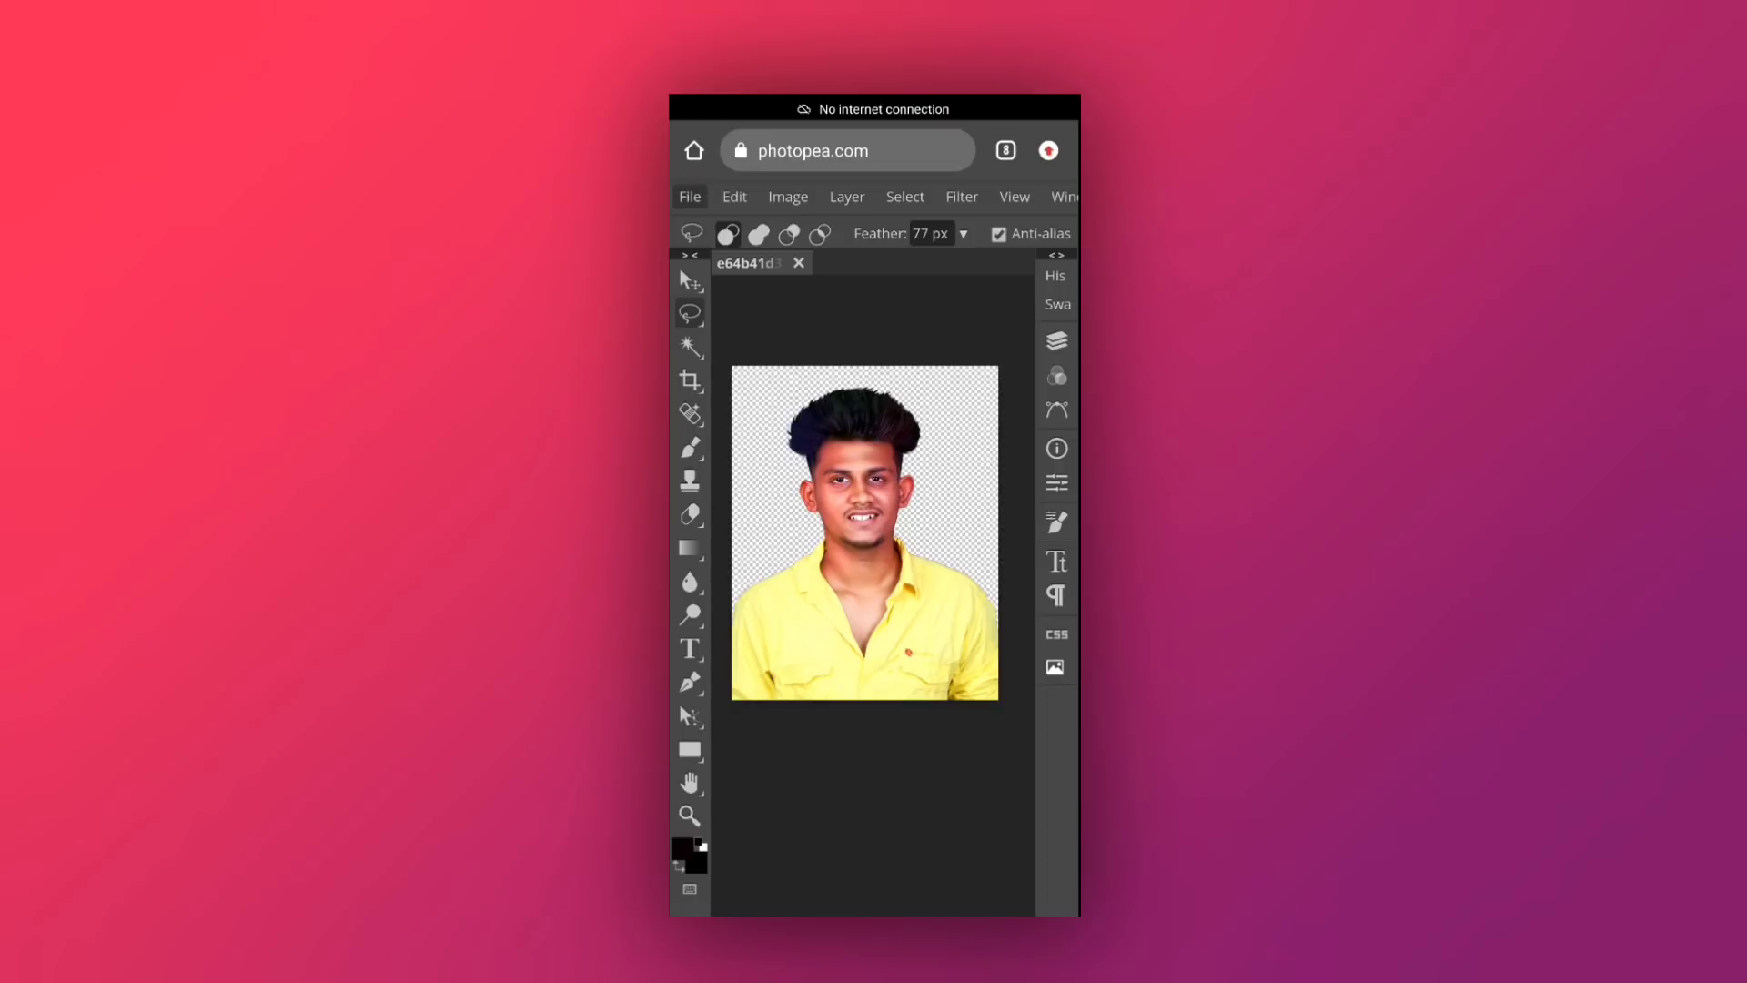
Export the graded cut-out portrait from Photopea as a PNG download
click(690, 196)
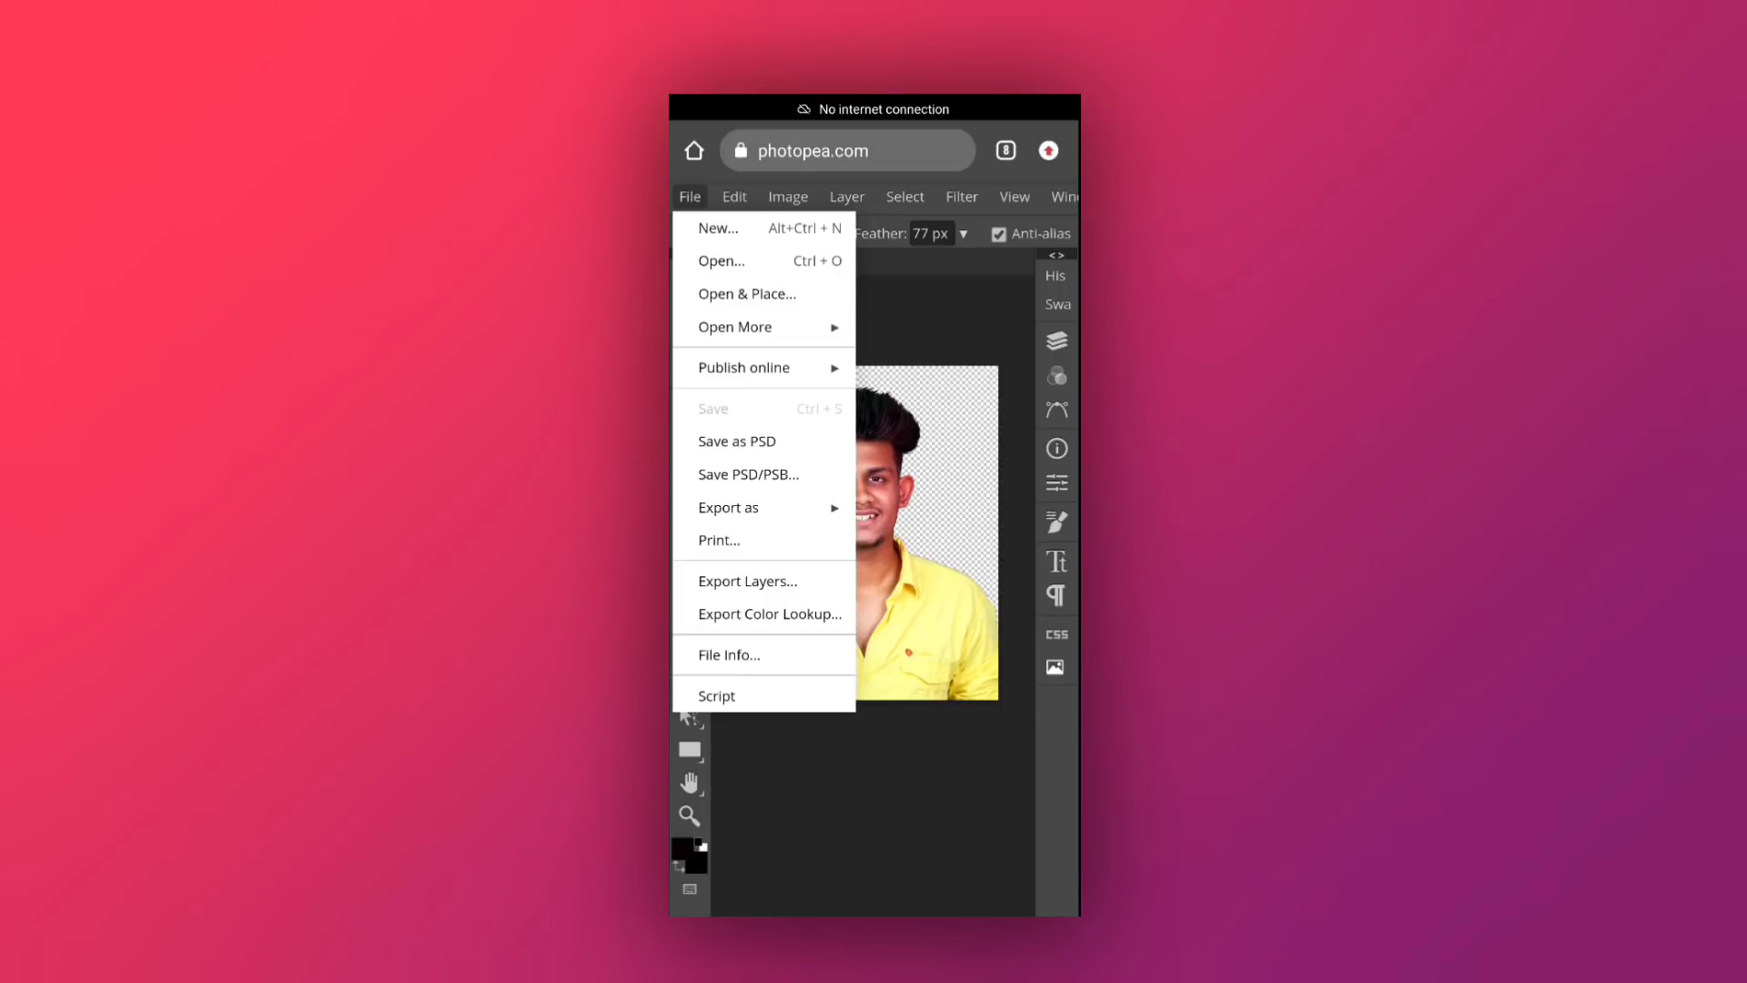
click(728, 508)
click(920, 505)
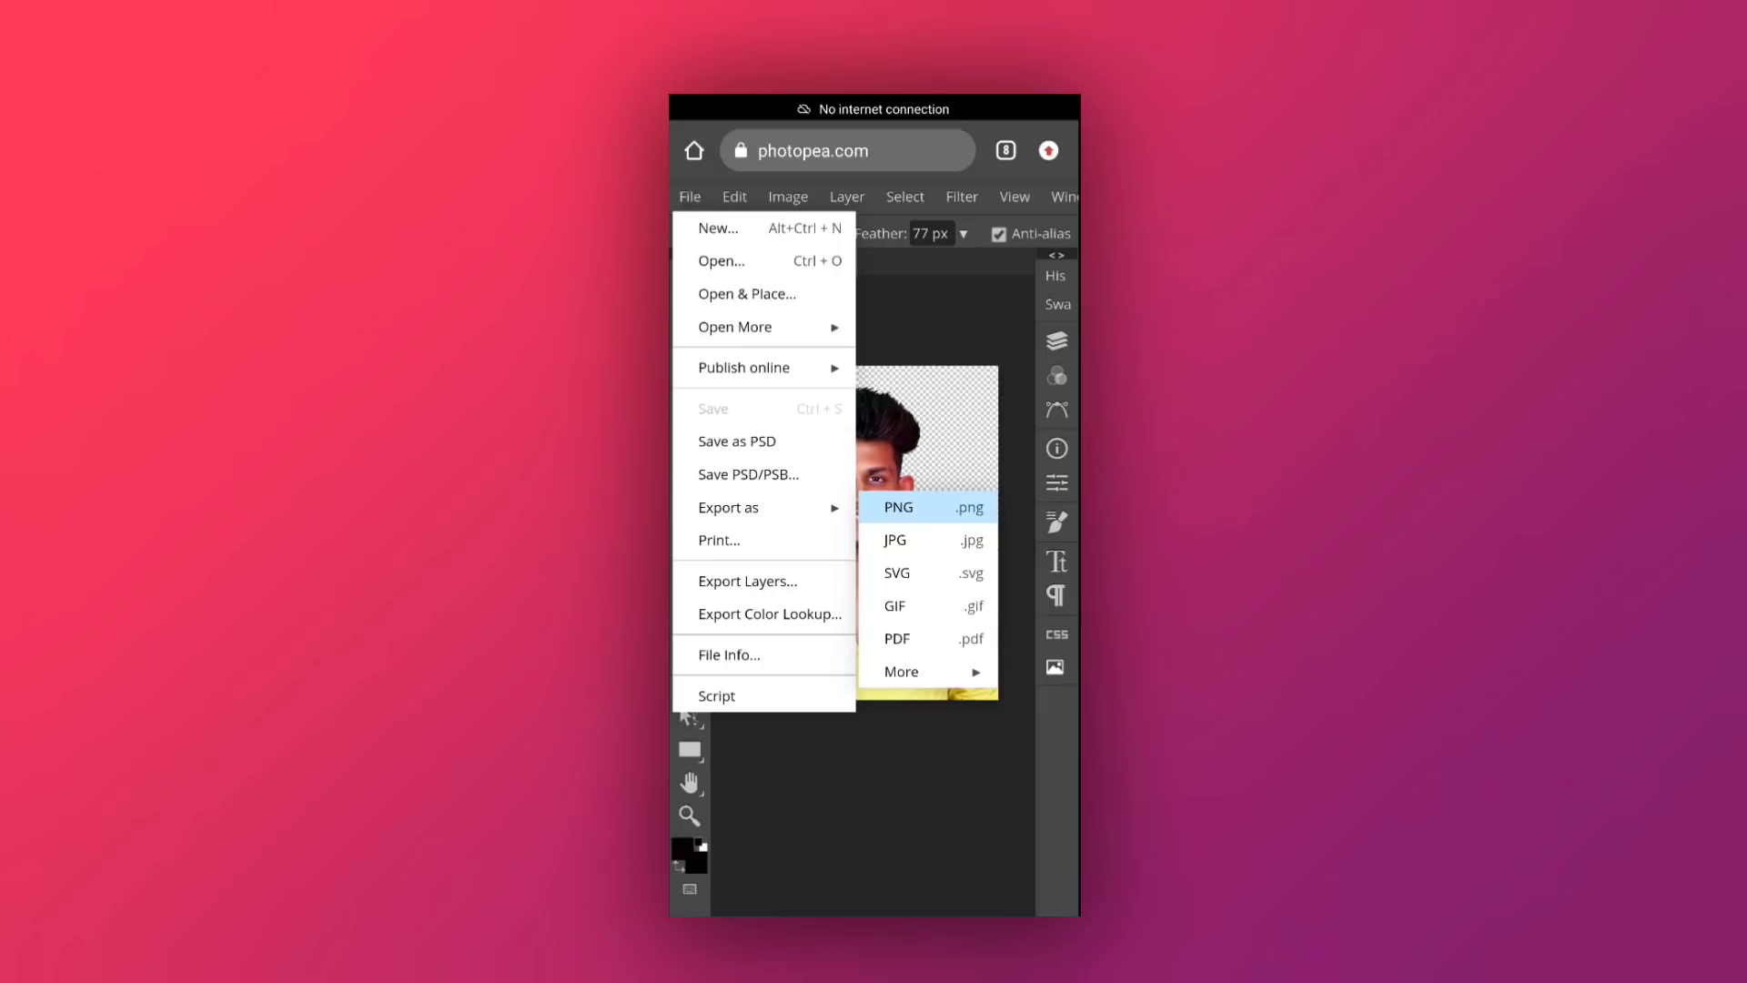
click(932, 504)
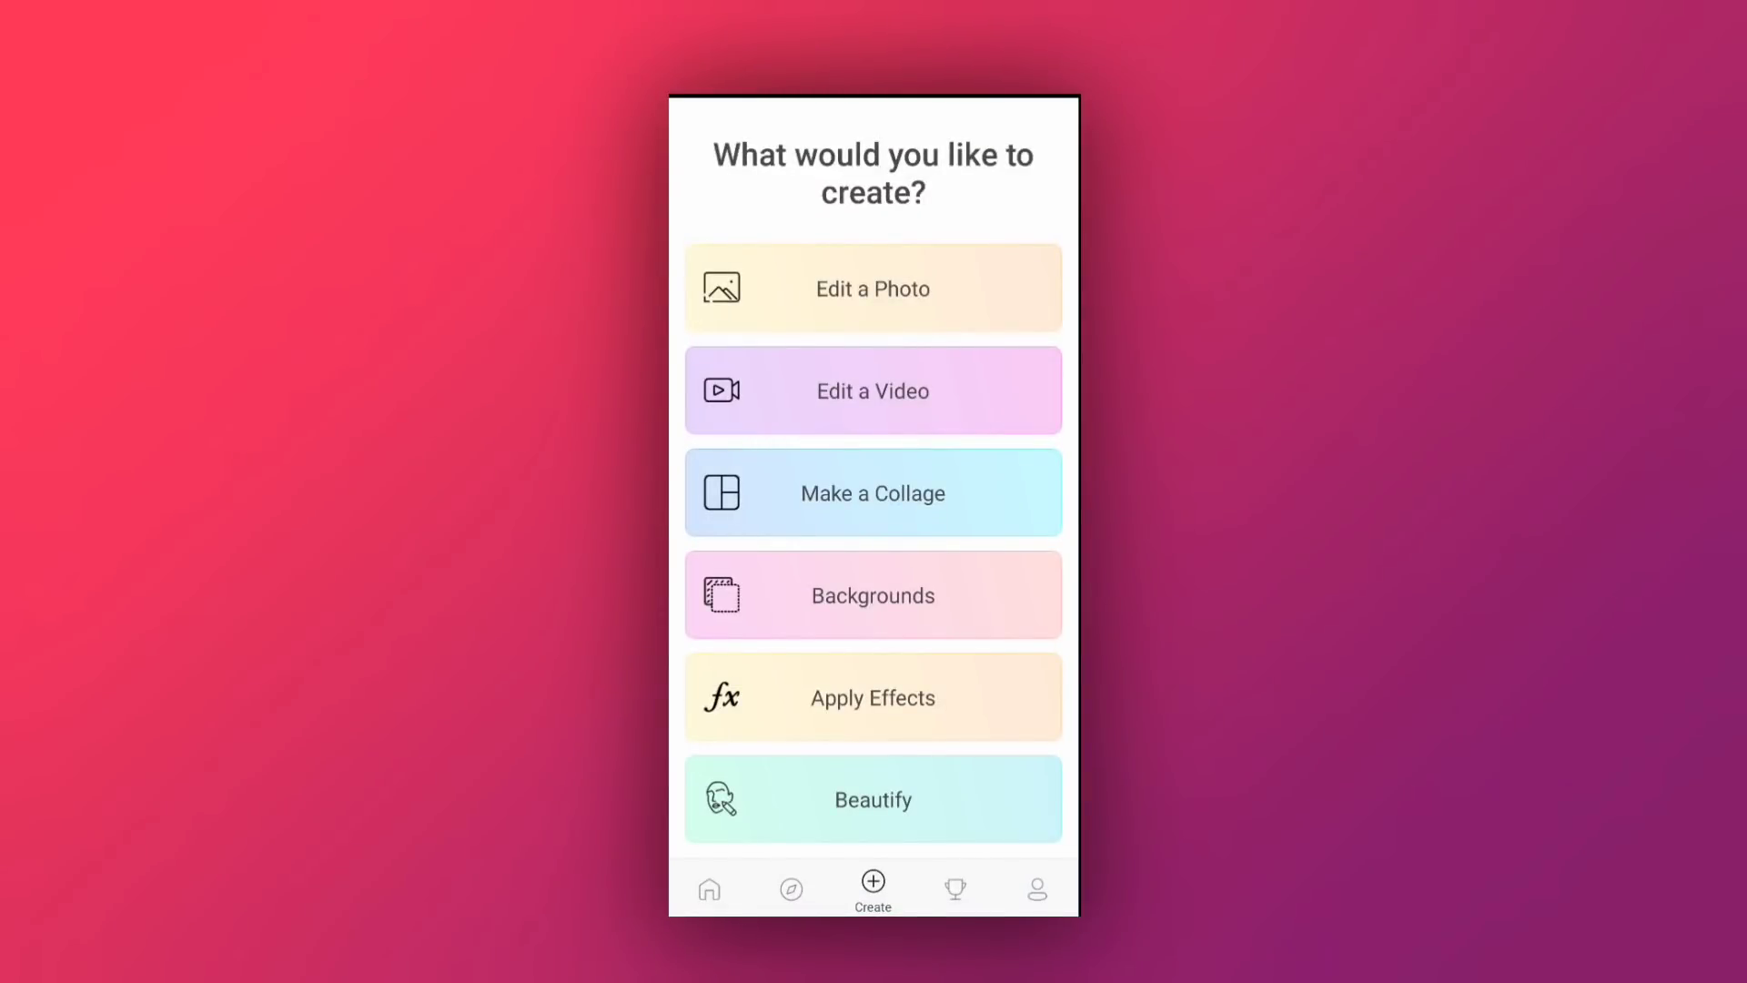
Start a white background in PicsArt and crop it to the Portrait aspect ratio
click(899, 591)
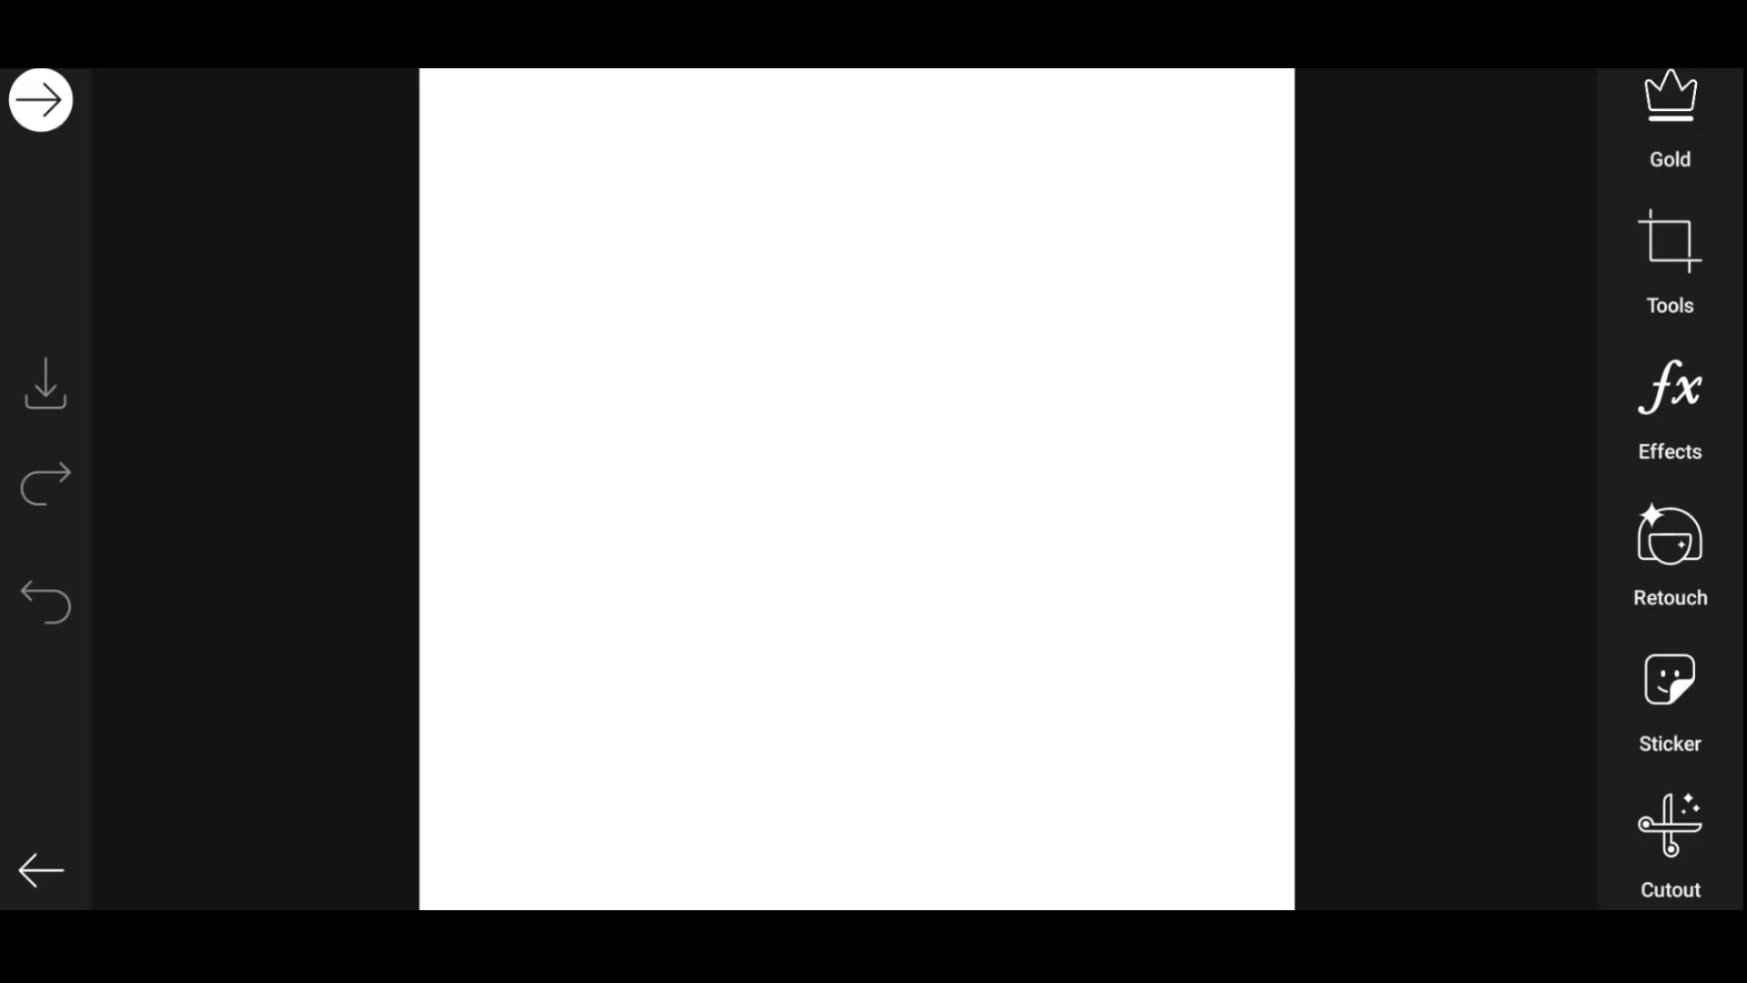
click(1678, 291)
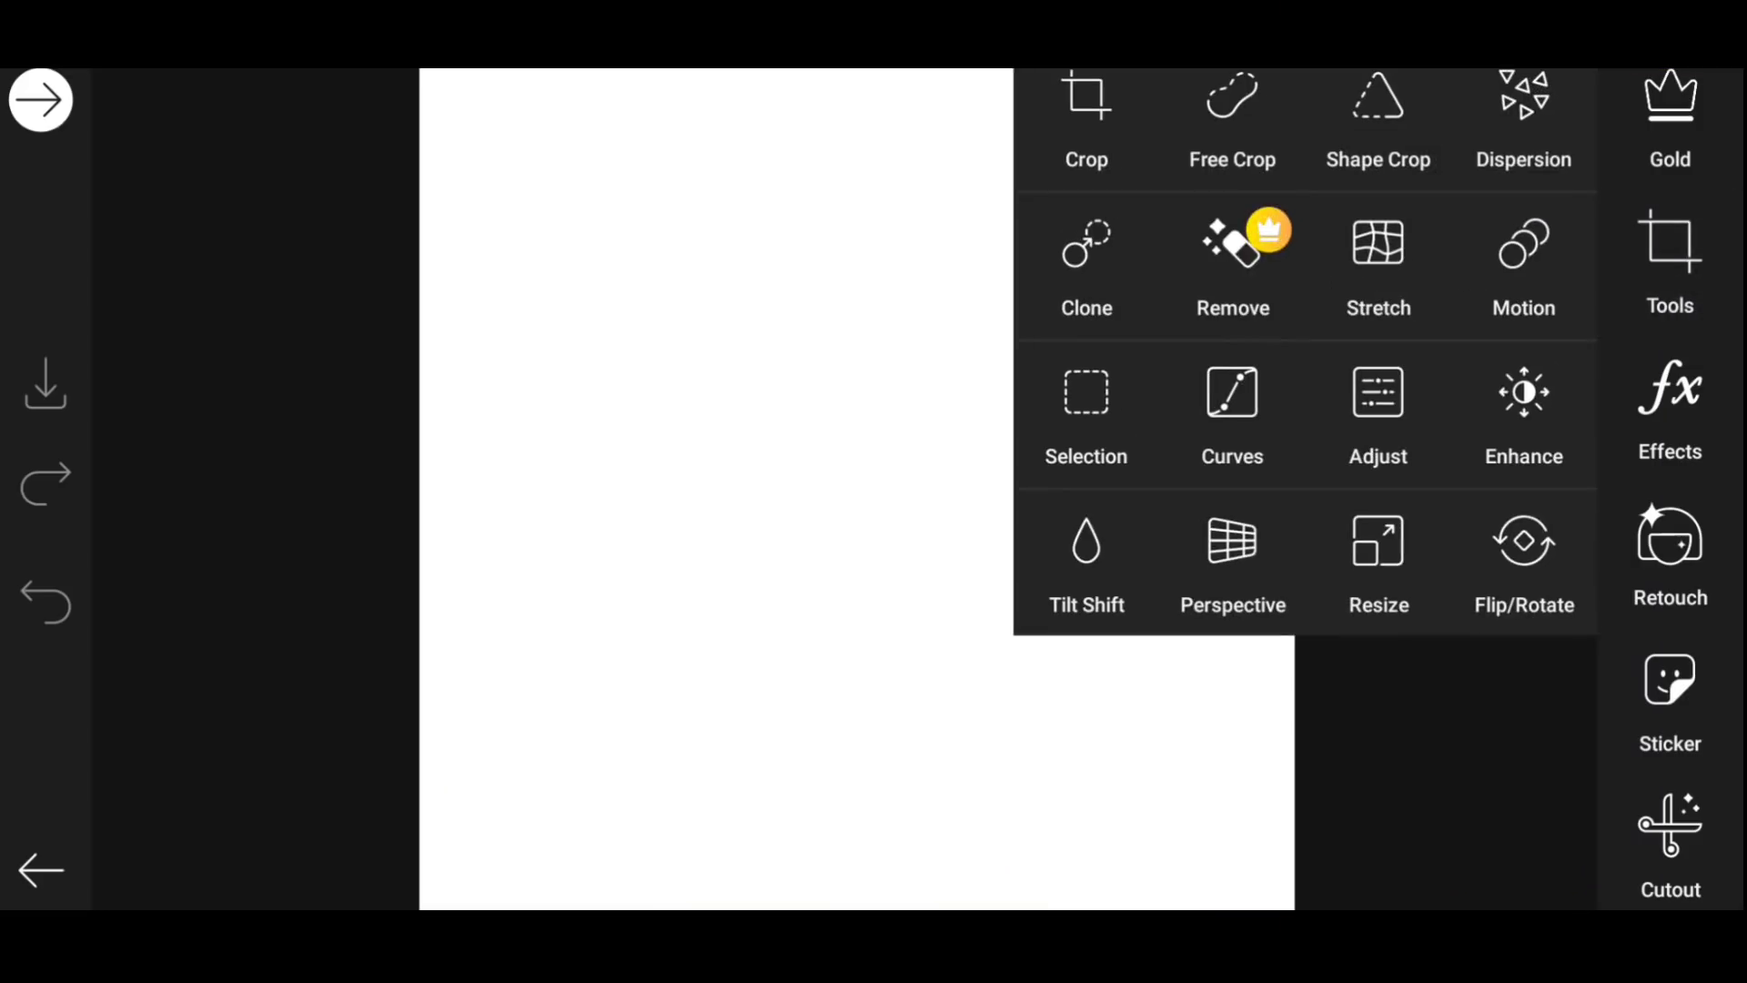
click(1086, 118)
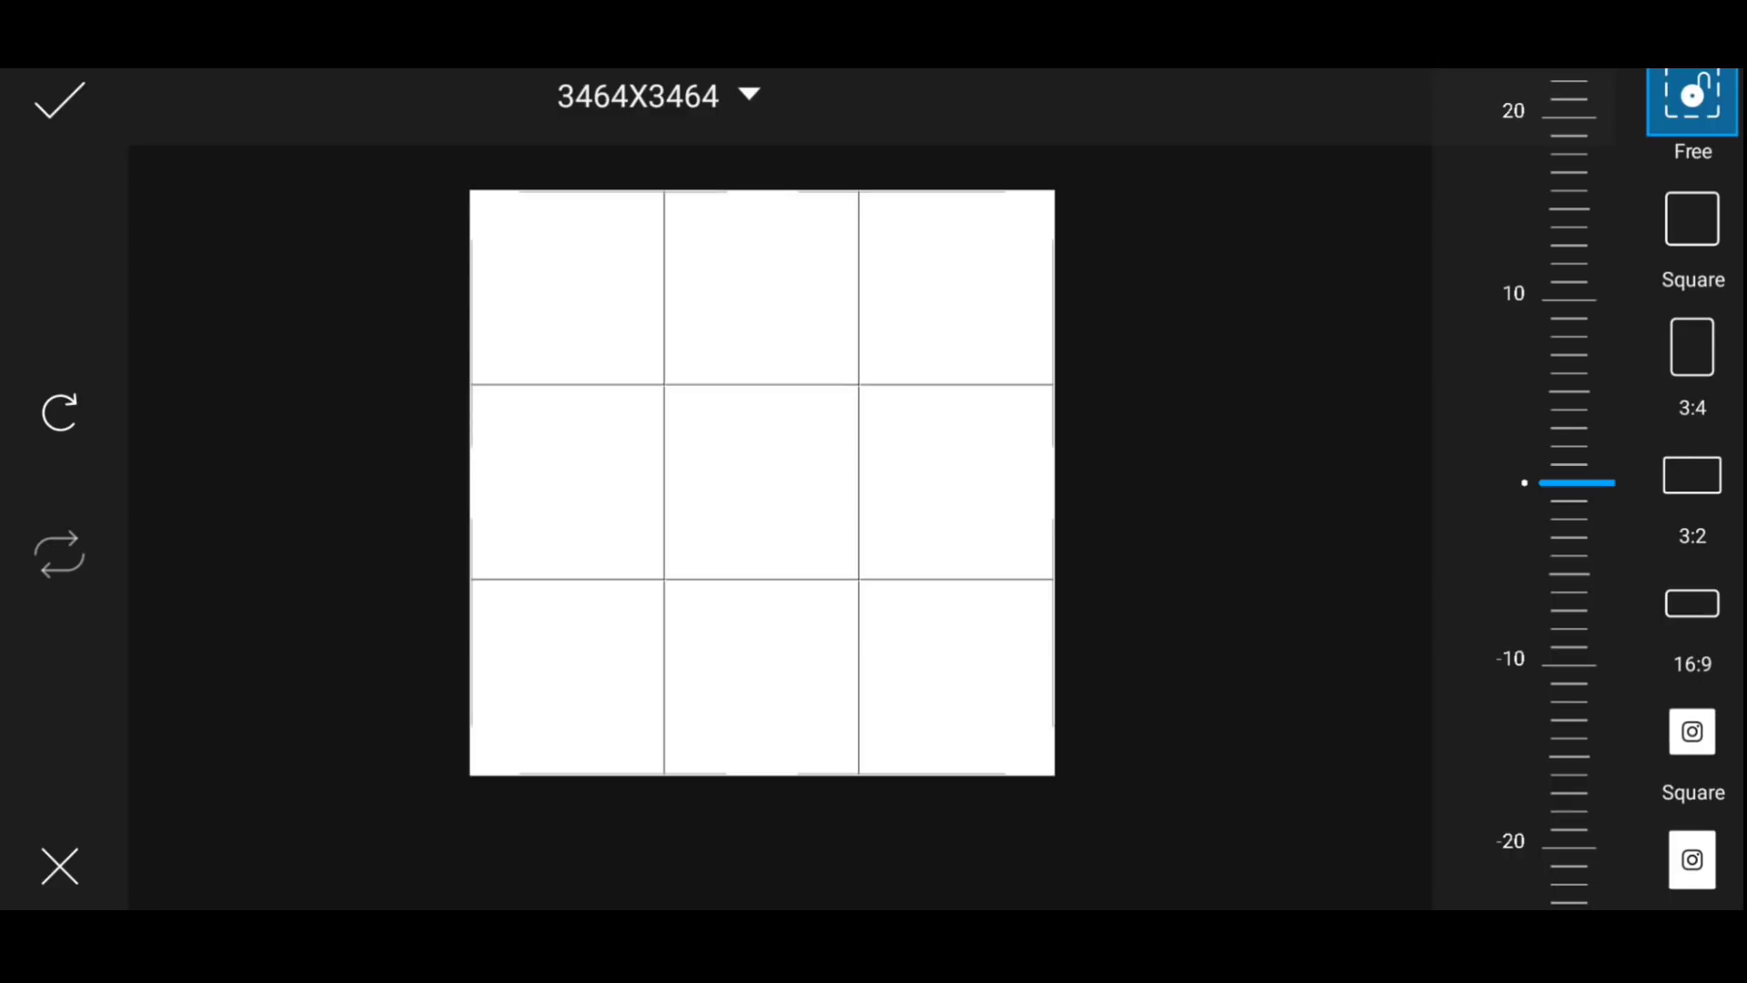
scroll(1693, 546, down, 3)
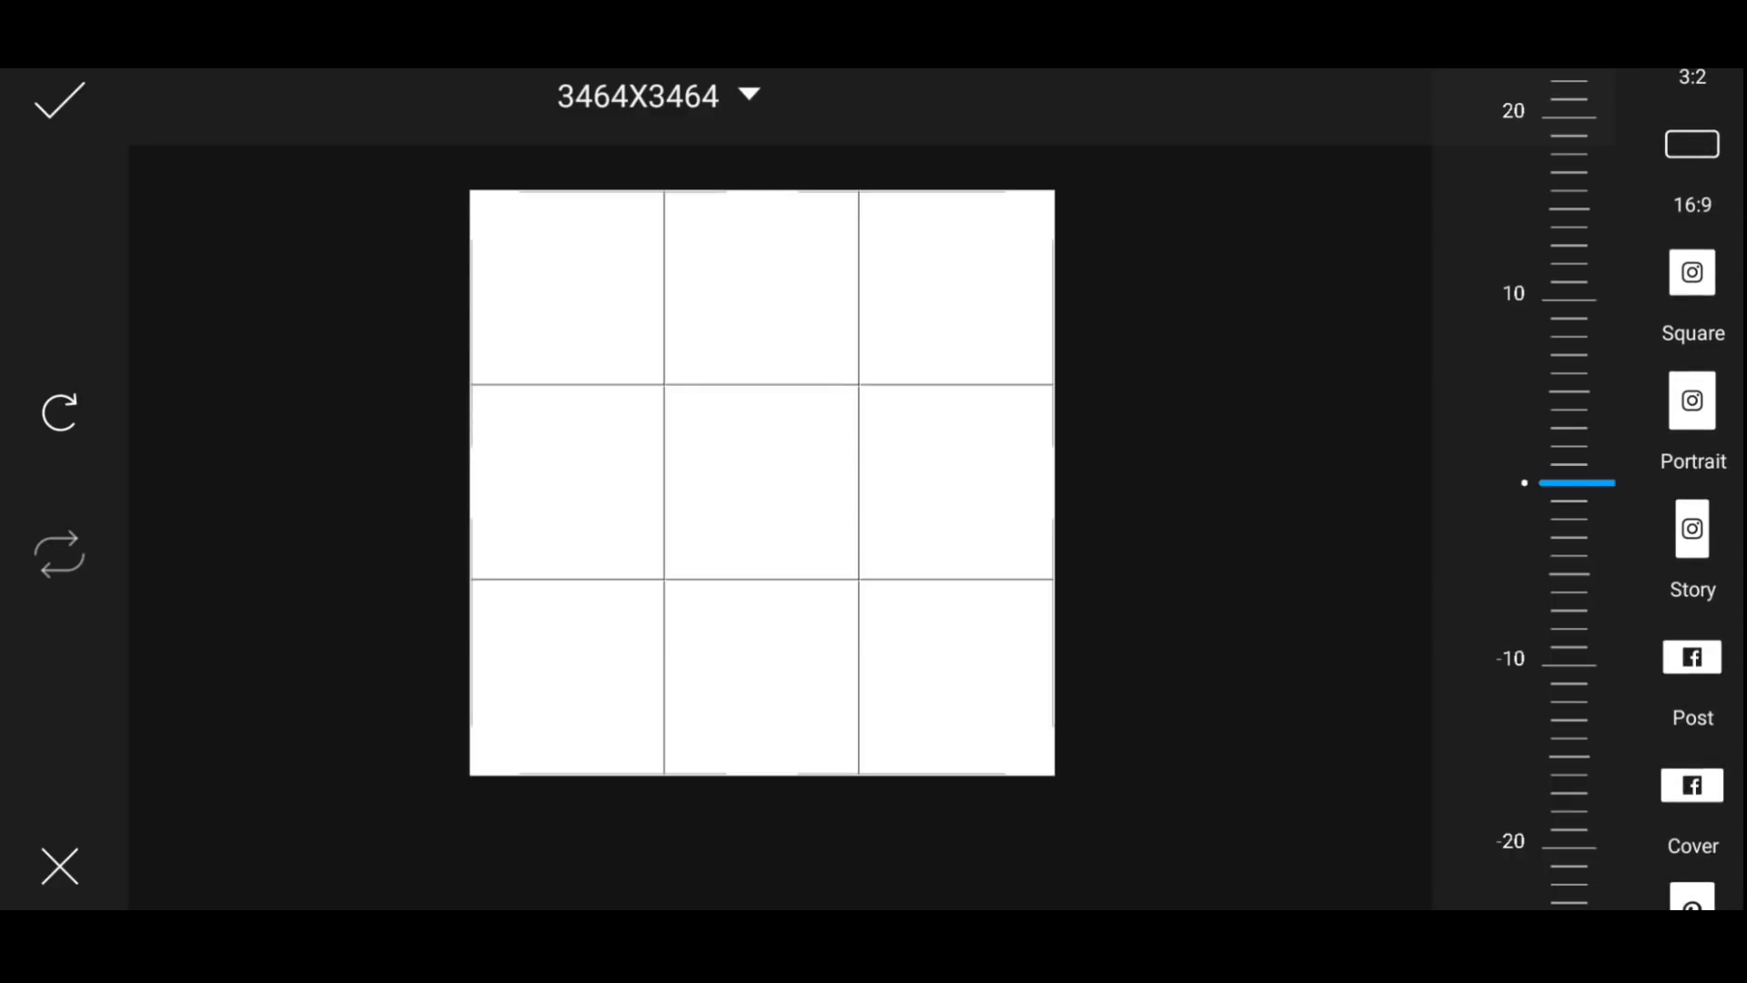
click(1692, 400)
click(59, 100)
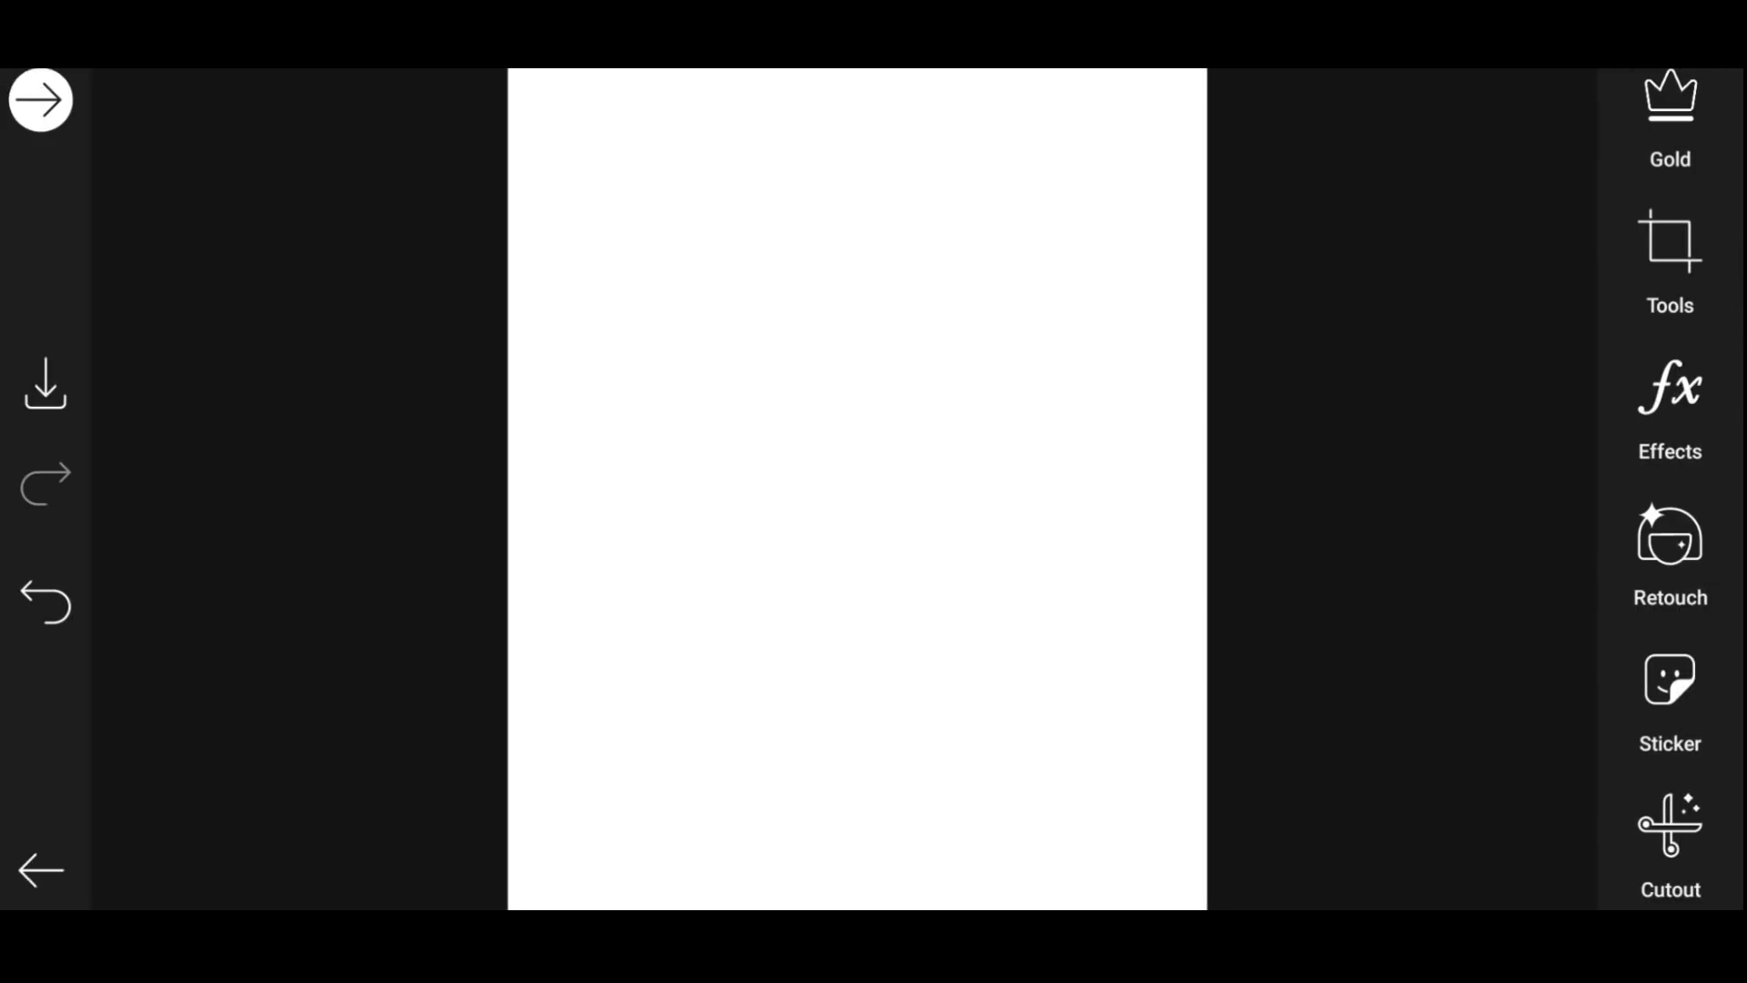
drag(1711, 709, 1723, 269)
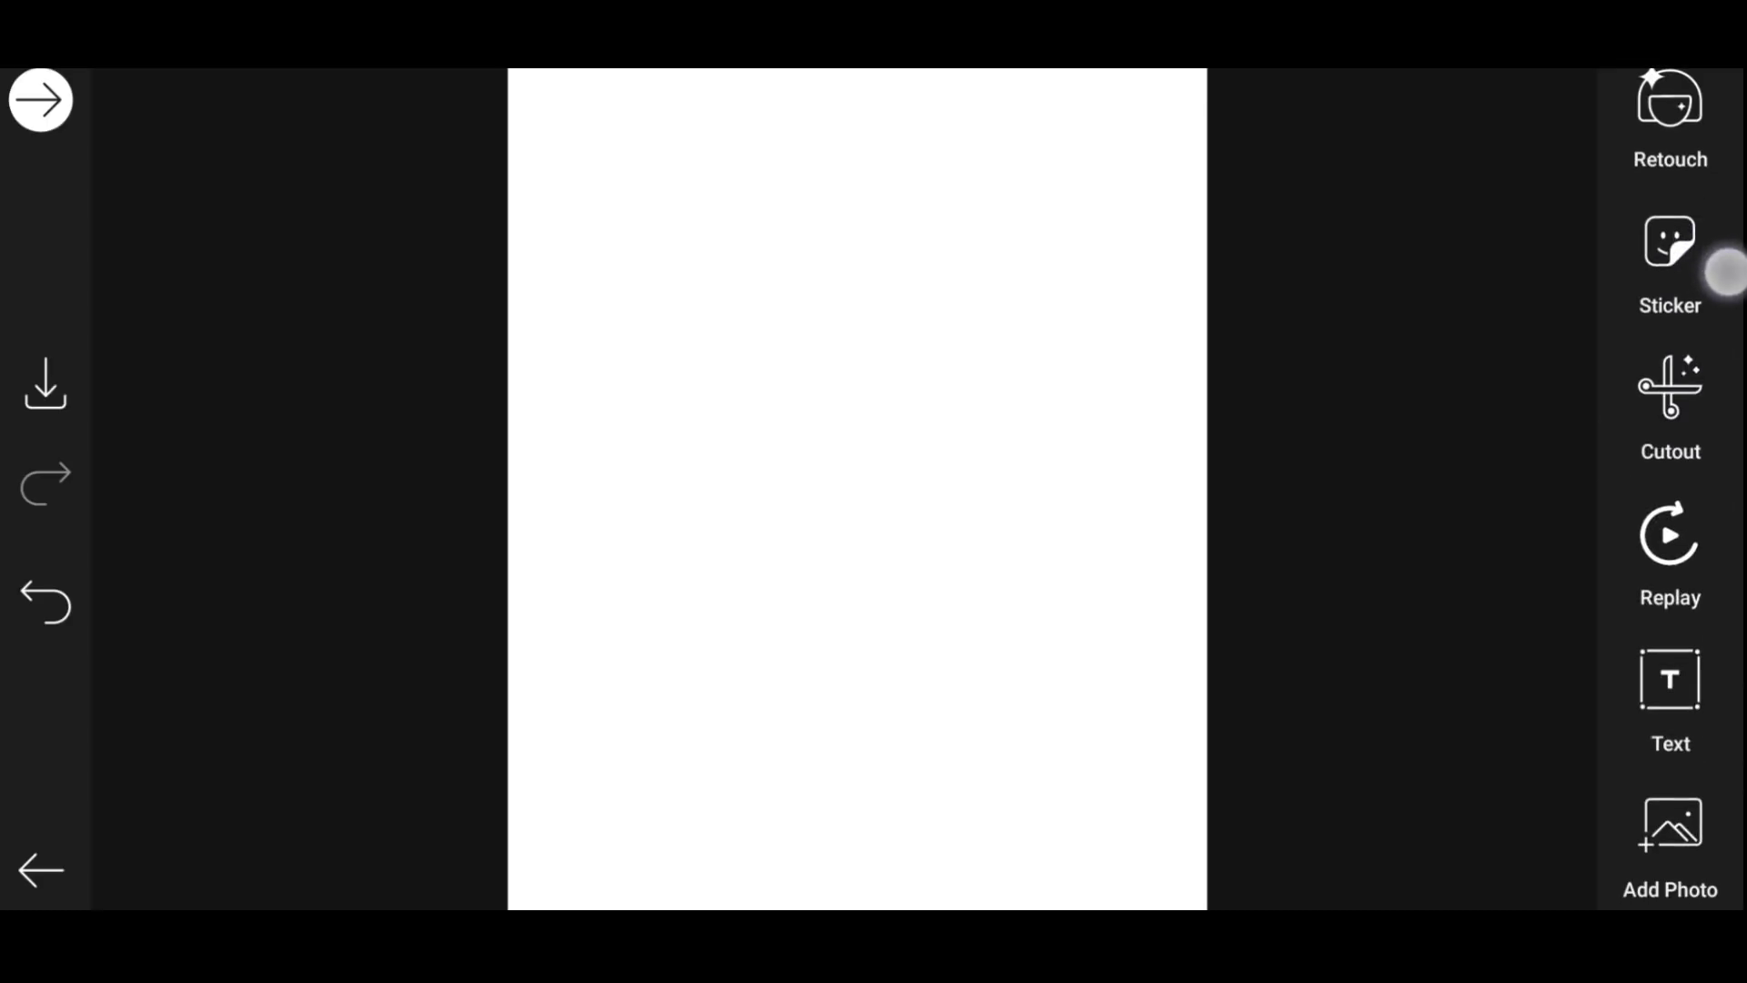
drag(1677, 487, 1677, 336)
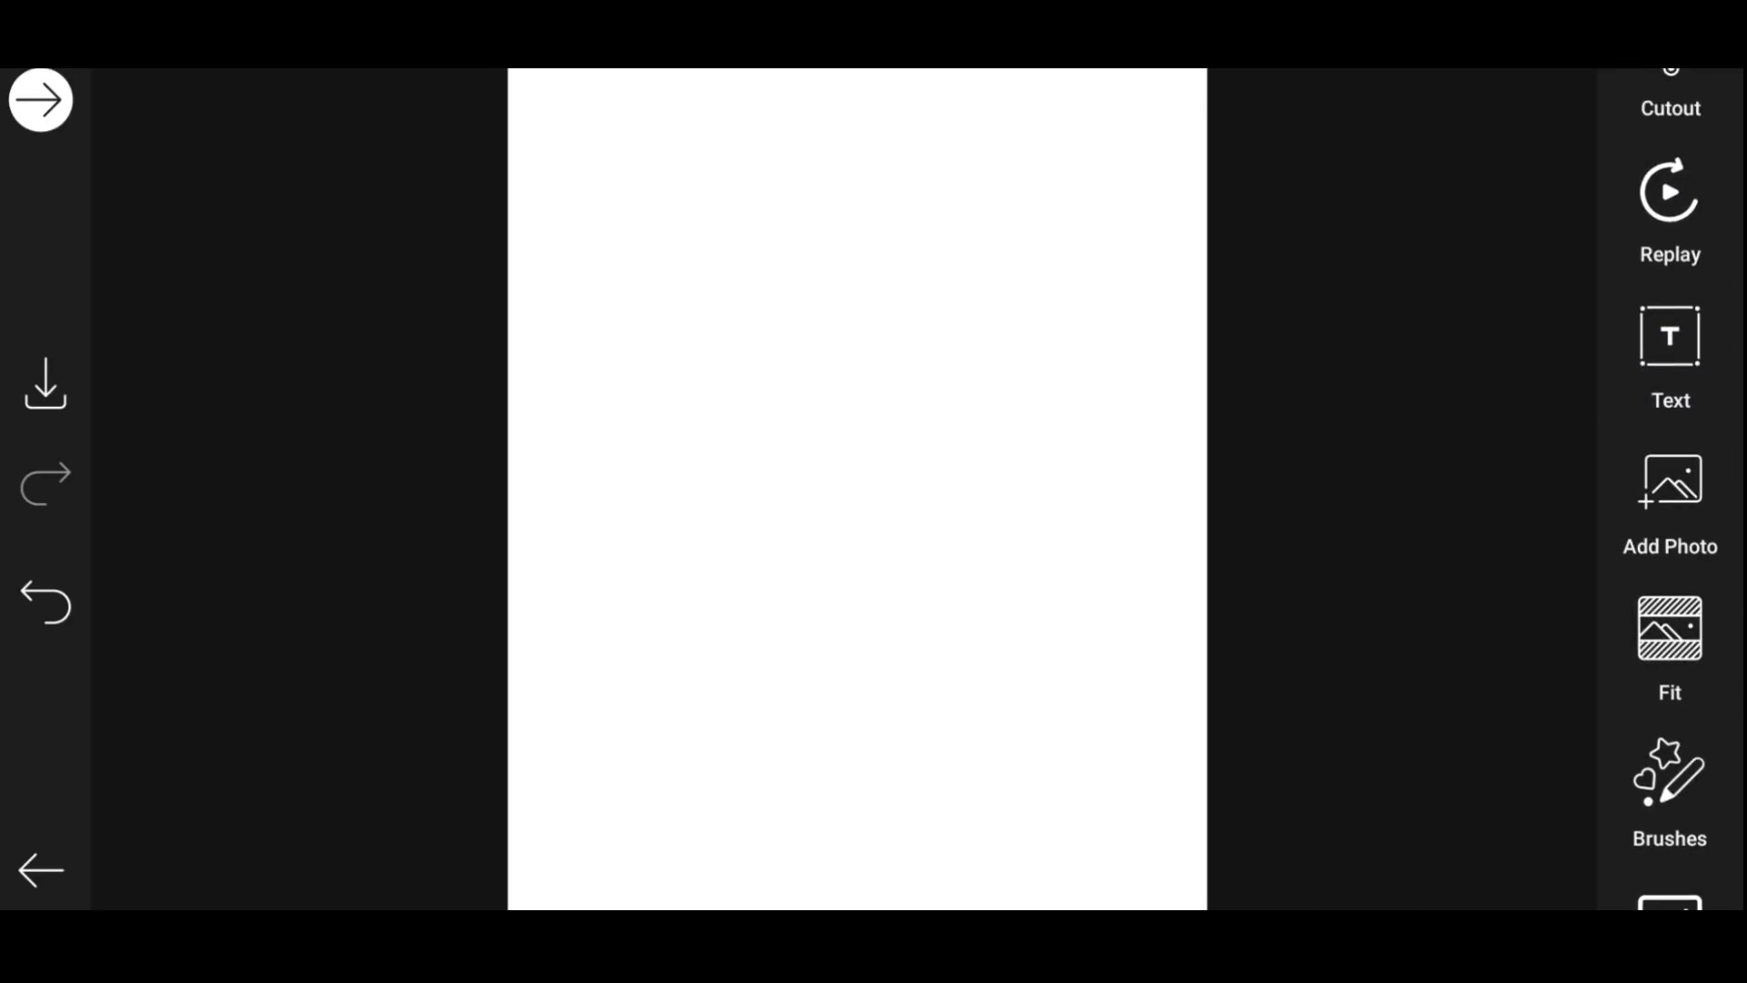
Place and enlarge the portrait on the white canvas, then softly erase the shirt's left edge
click(1669, 491)
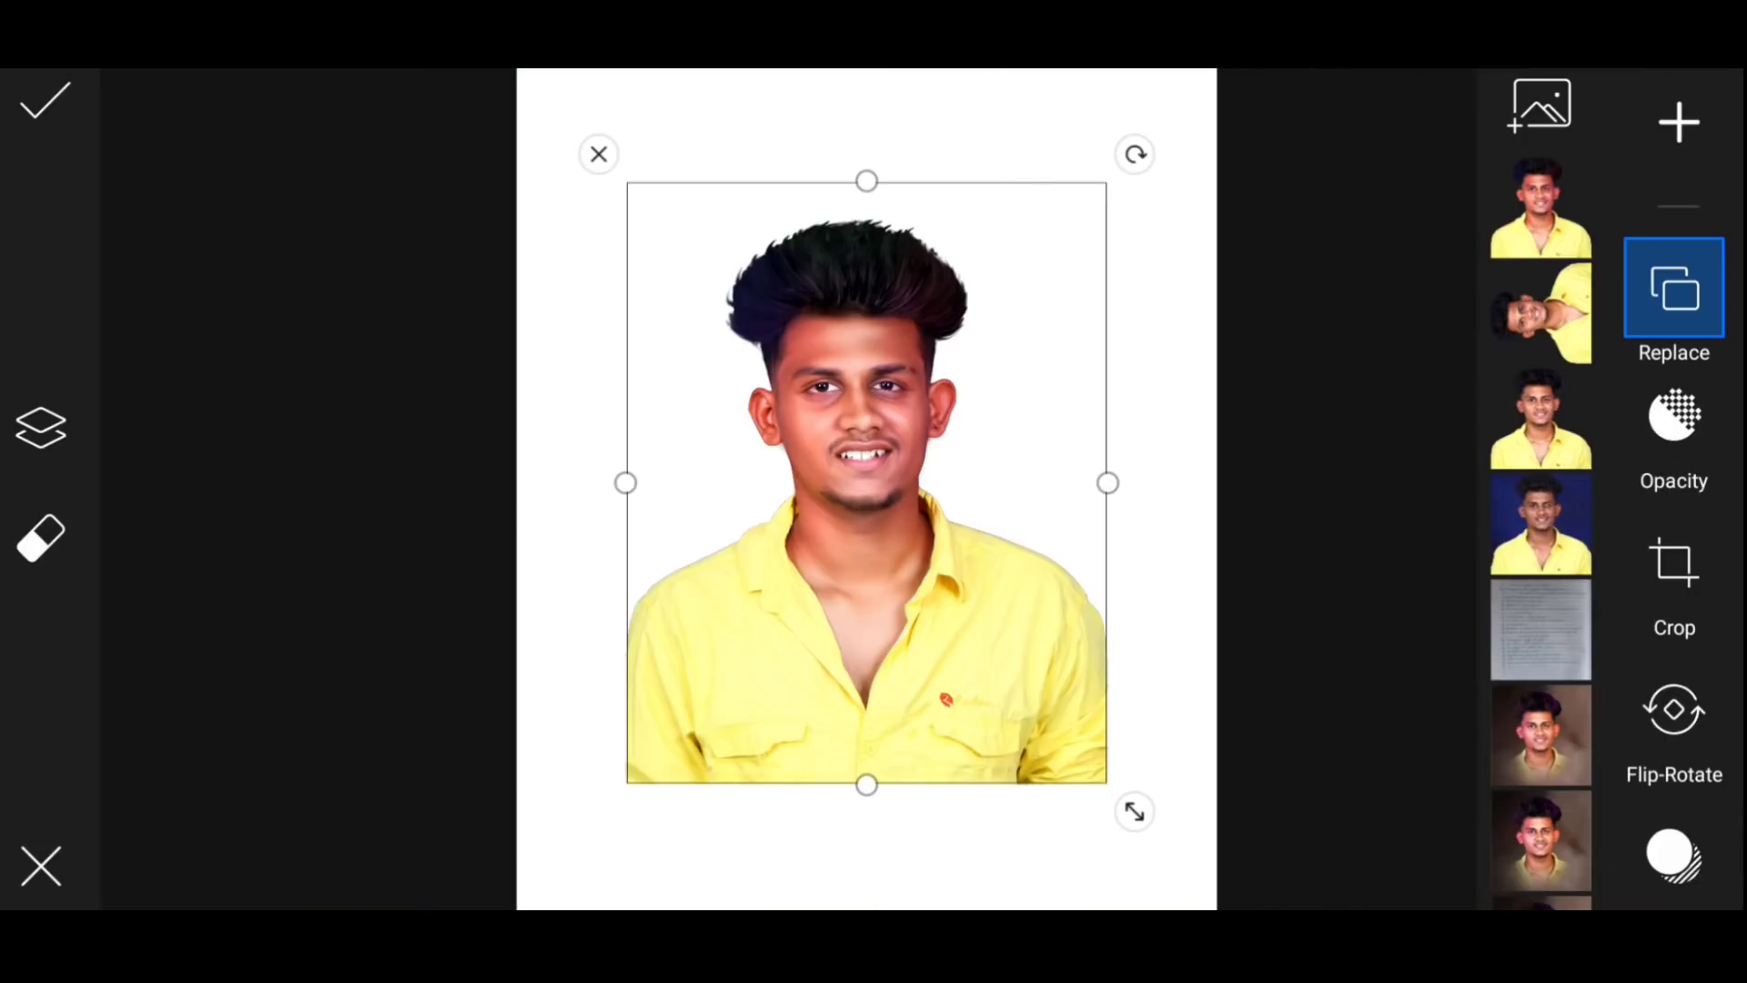
drag(1134, 830, 1146, 825)
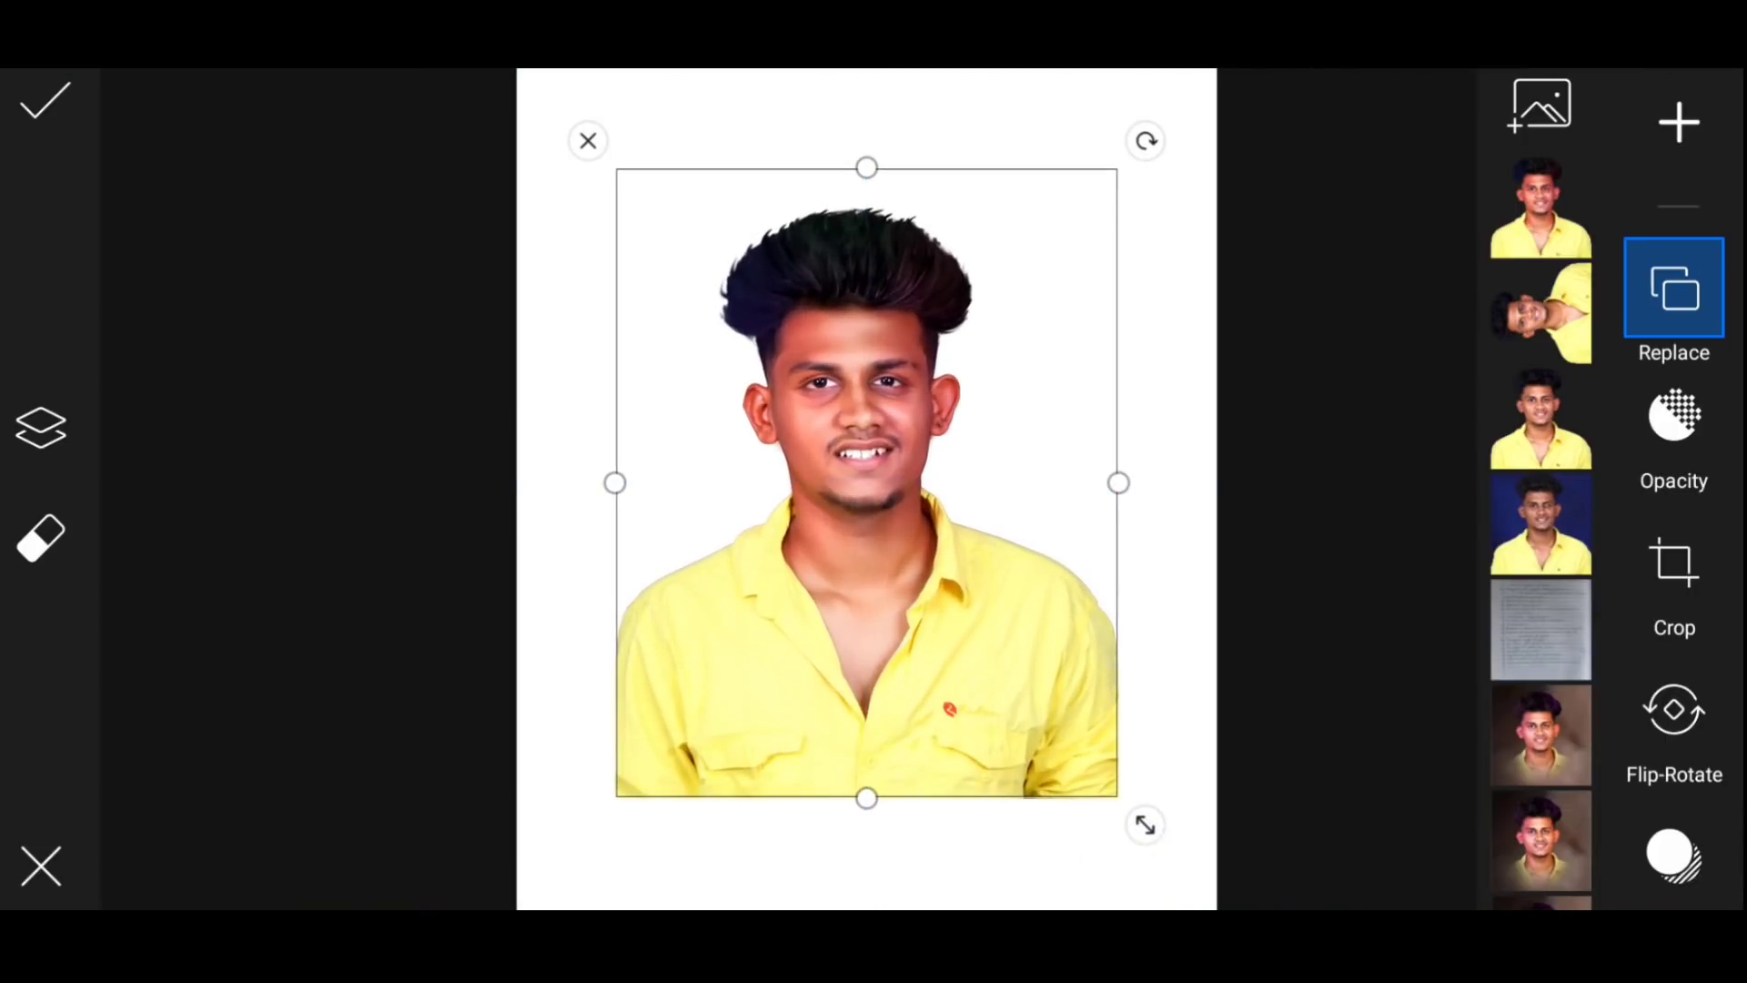
click(41, 537)
click(946, 842)
drag(1022, 722, 593, 722)
drag(897, 533, 920, 533)
mouse_move(623, 593)
mouse_down()
mouse_move(1162, 636)
mouse_move(1068, 593)
mouse_move(836, 718)
mouse_up()
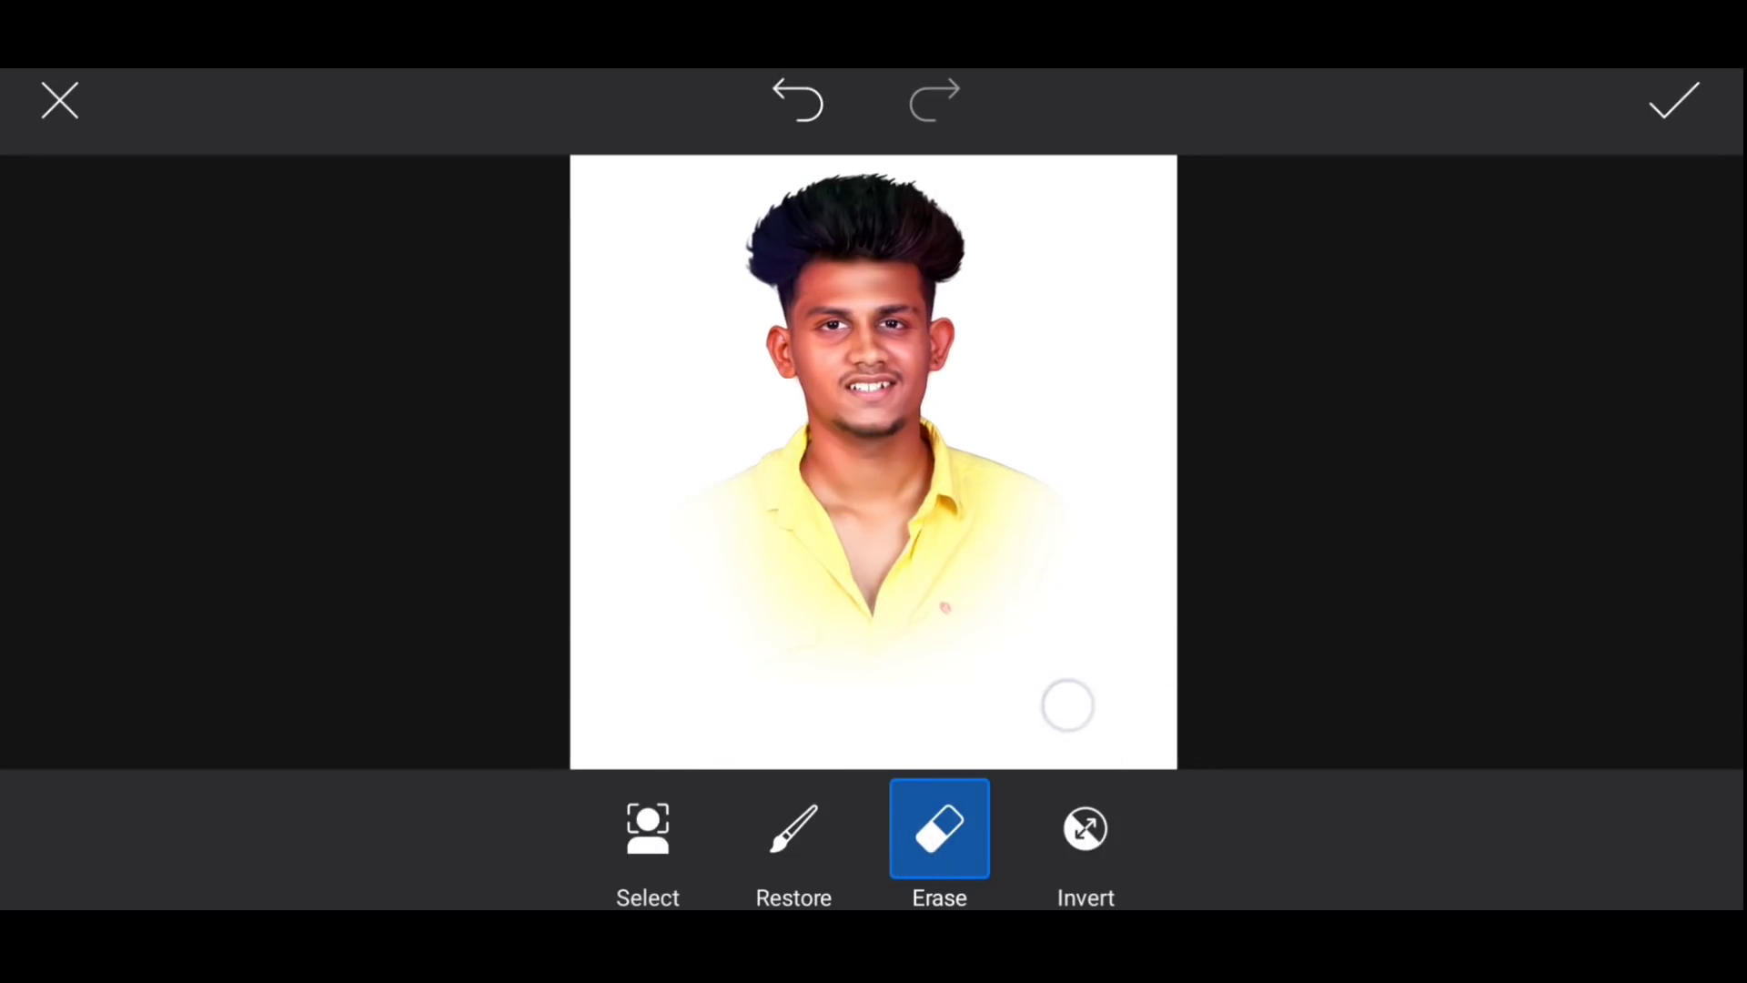
Fade the lower shirt edges into white with a size 64, opacity 26 eraser, and apply
click(939, 828)
drag(1045, 626, 749, 626)
drag(920, 532, 984, 532)
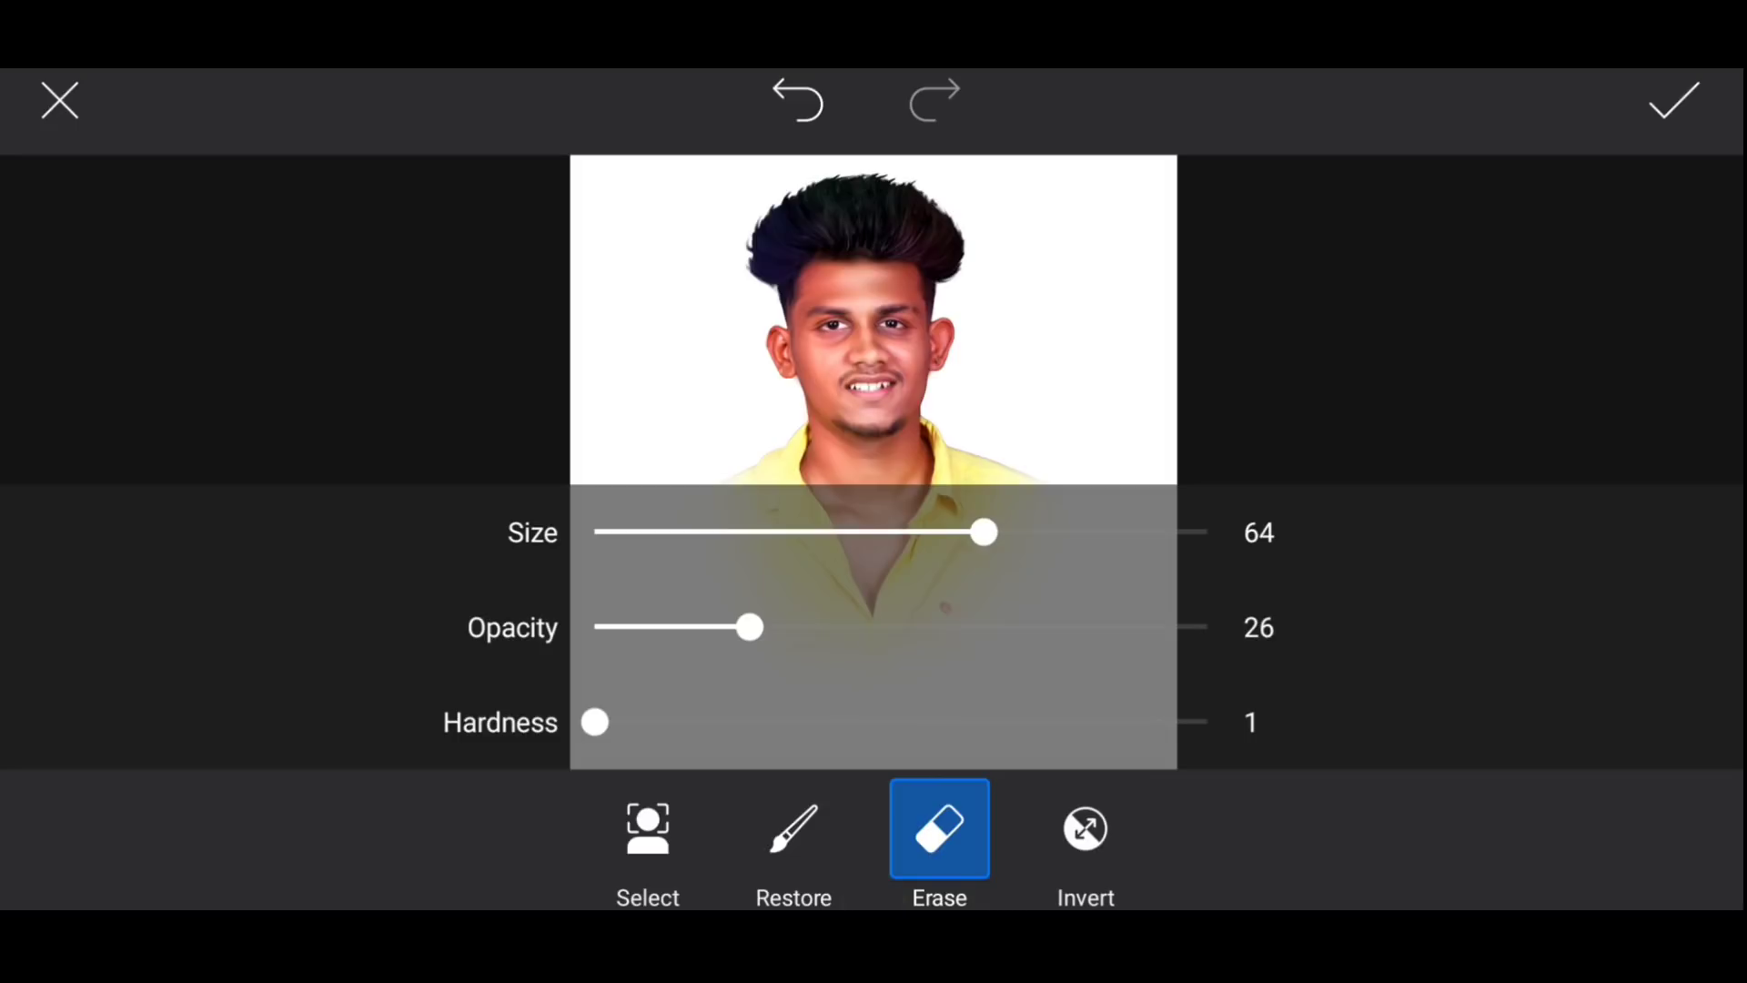
click(938, 828)
mouse_move(1179, 448)
mouse_down()
mouse_move(1107, 471)
mouse_move(683, 467)
mouse_up()
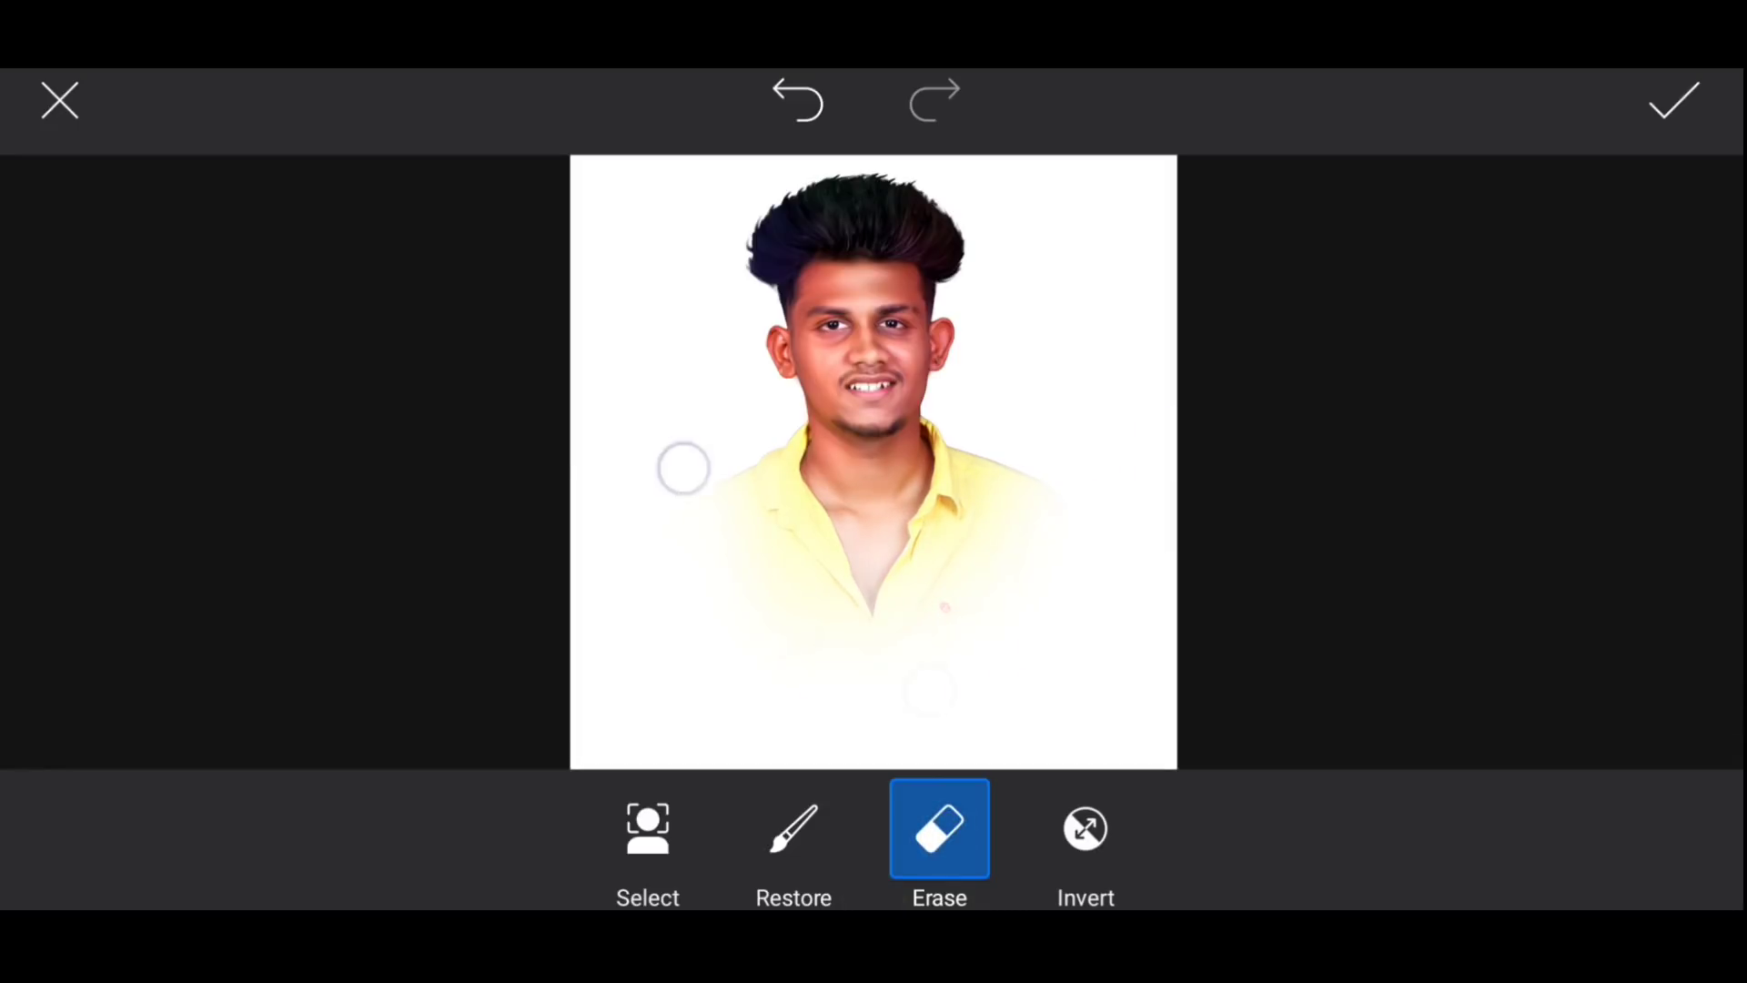
click(1673, 100)
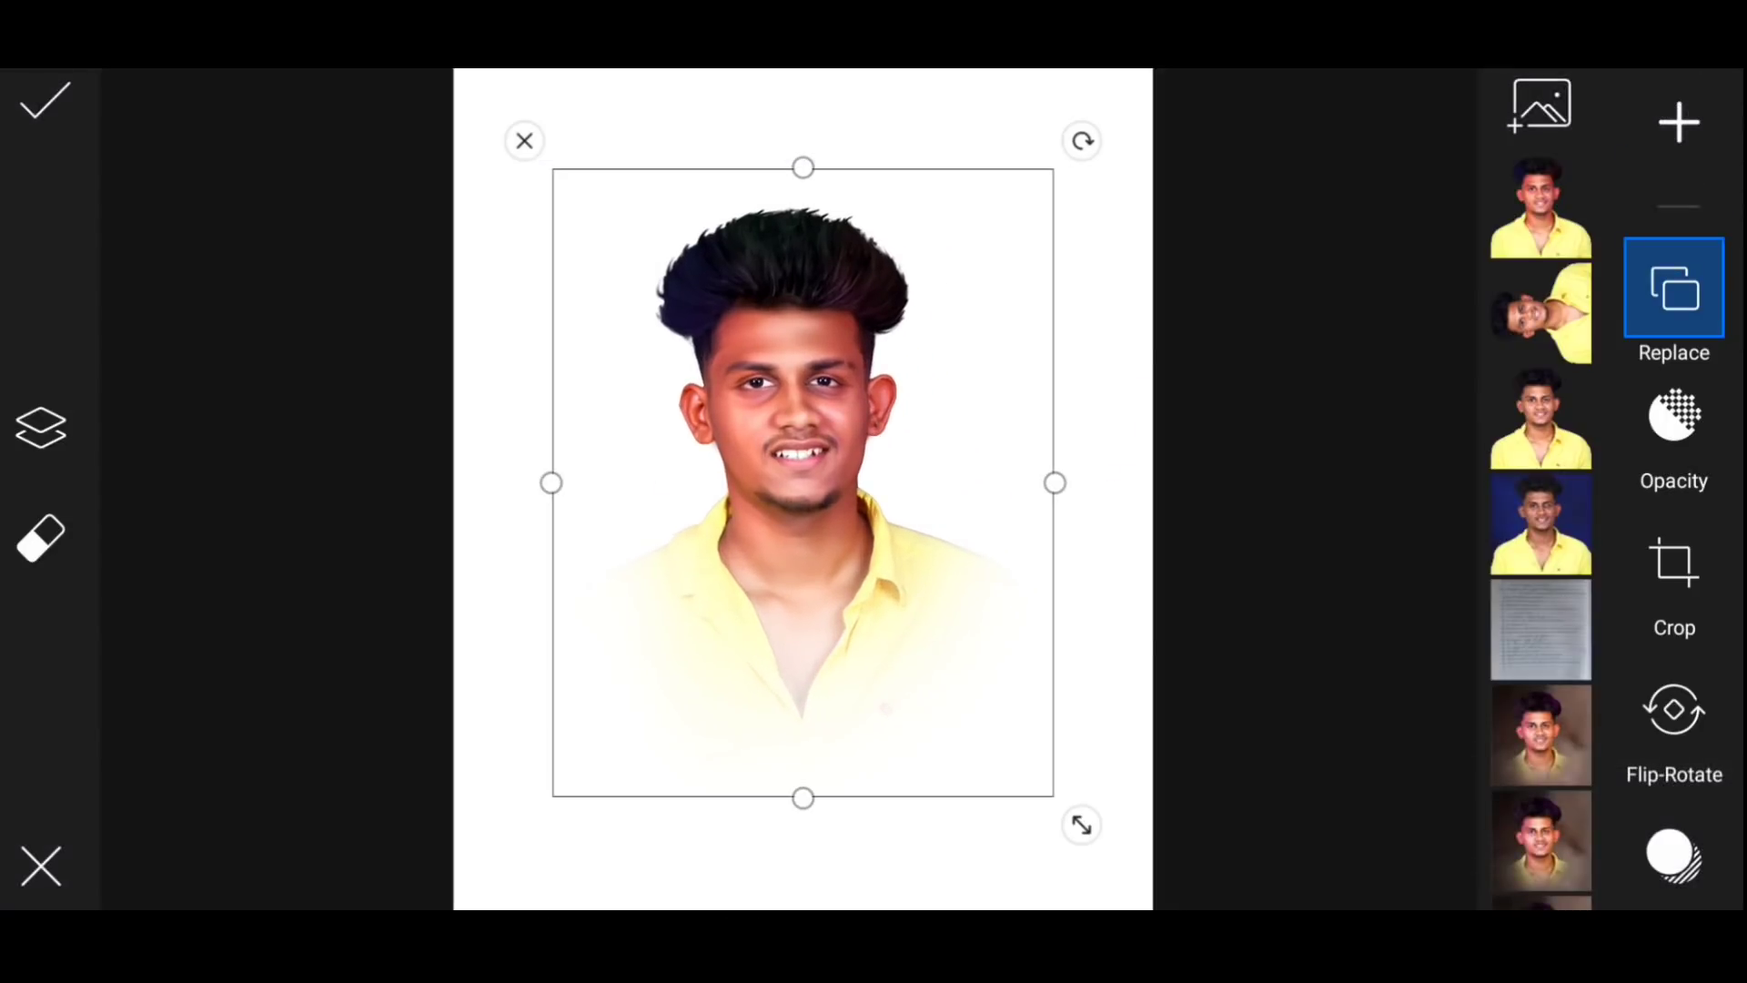
scroll(769, 578, up, 3)
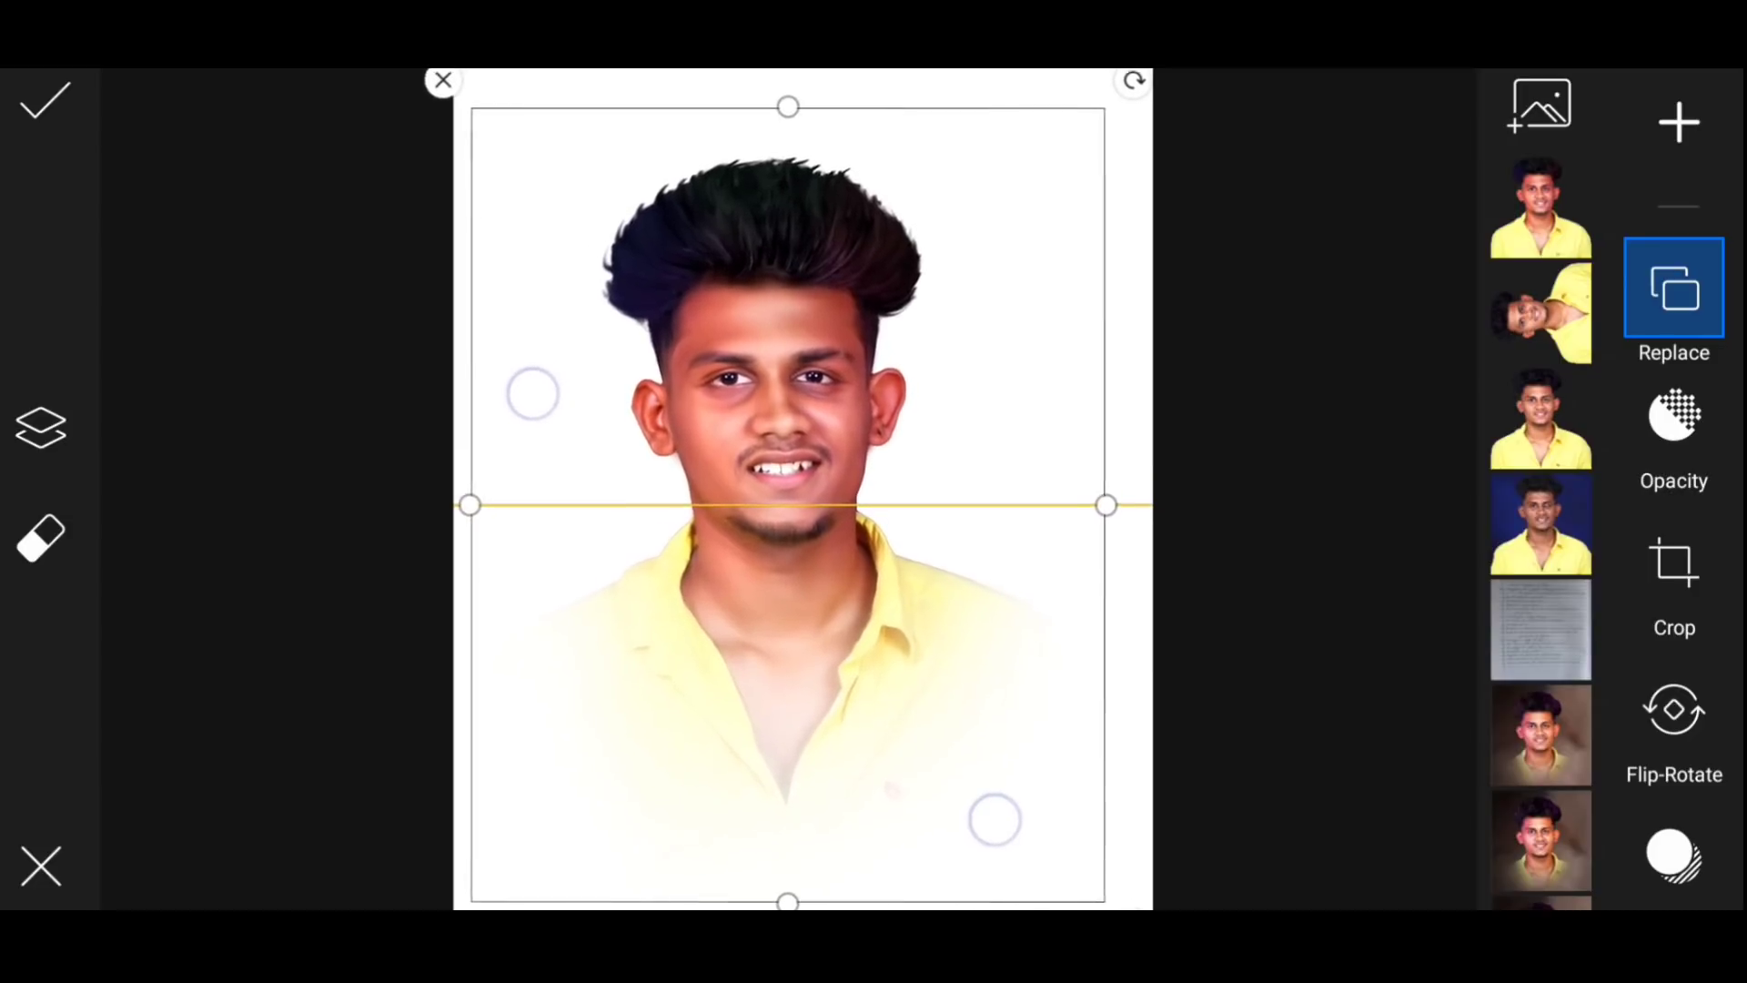
scroll(774, 619, up, 2)
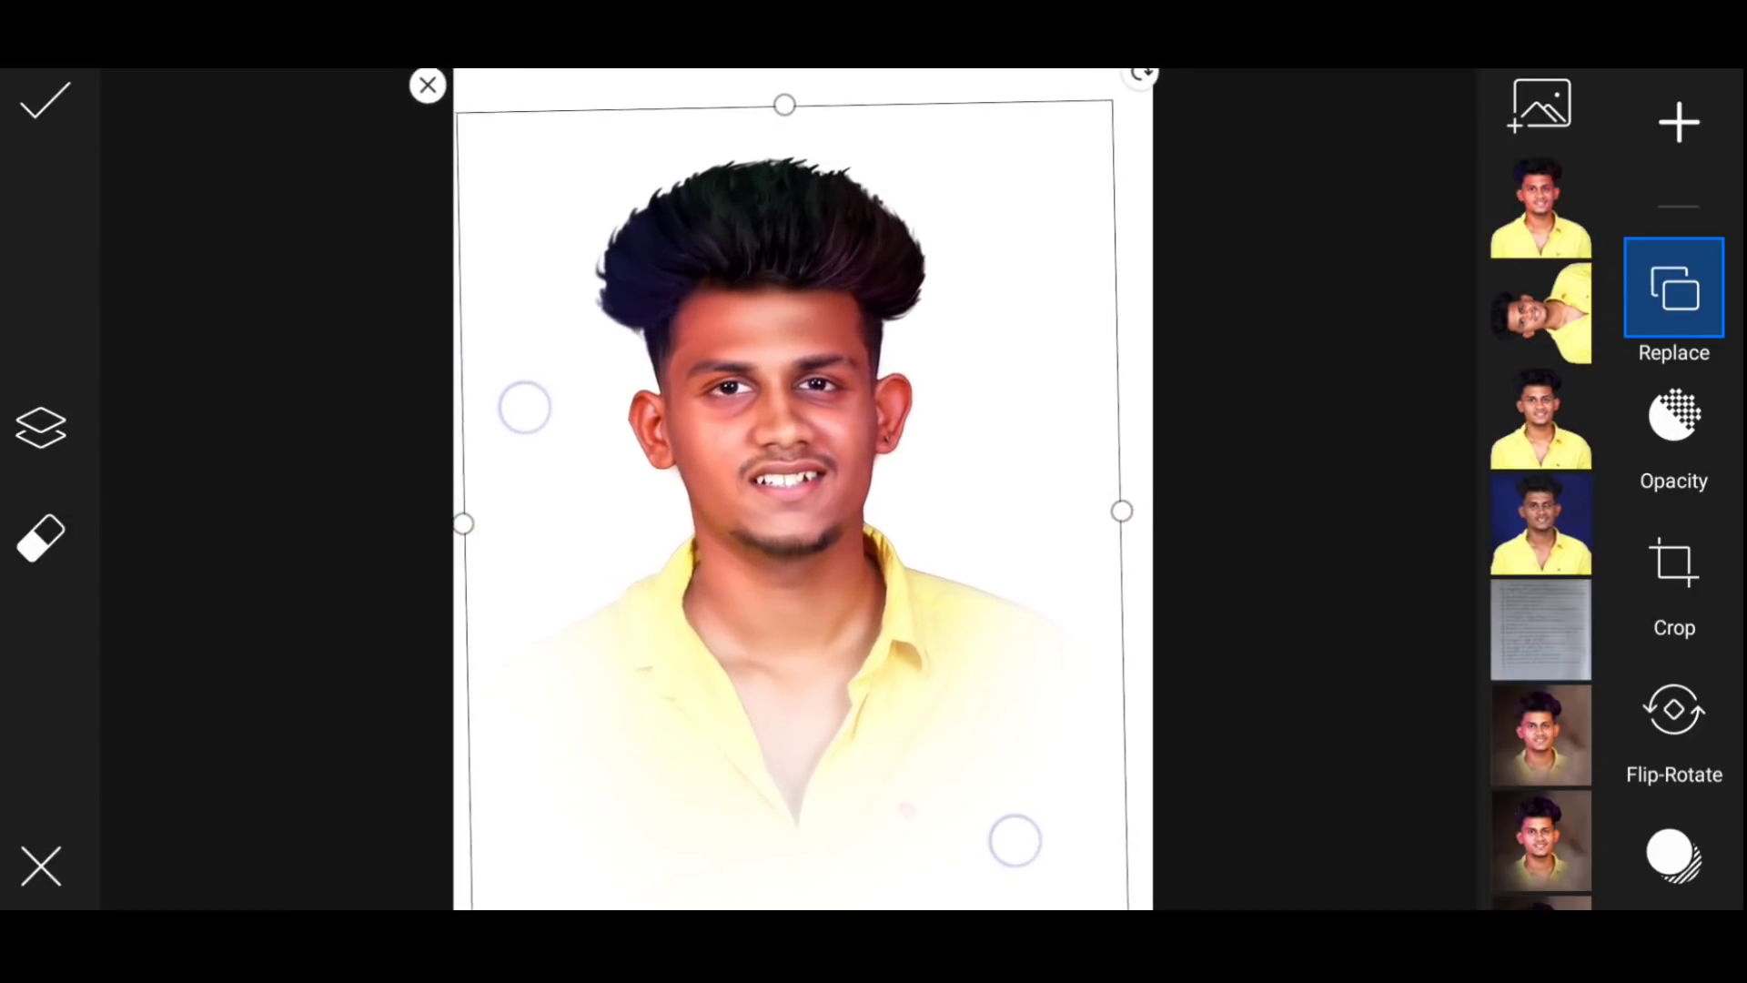
scroll(773, 621, up, 1)
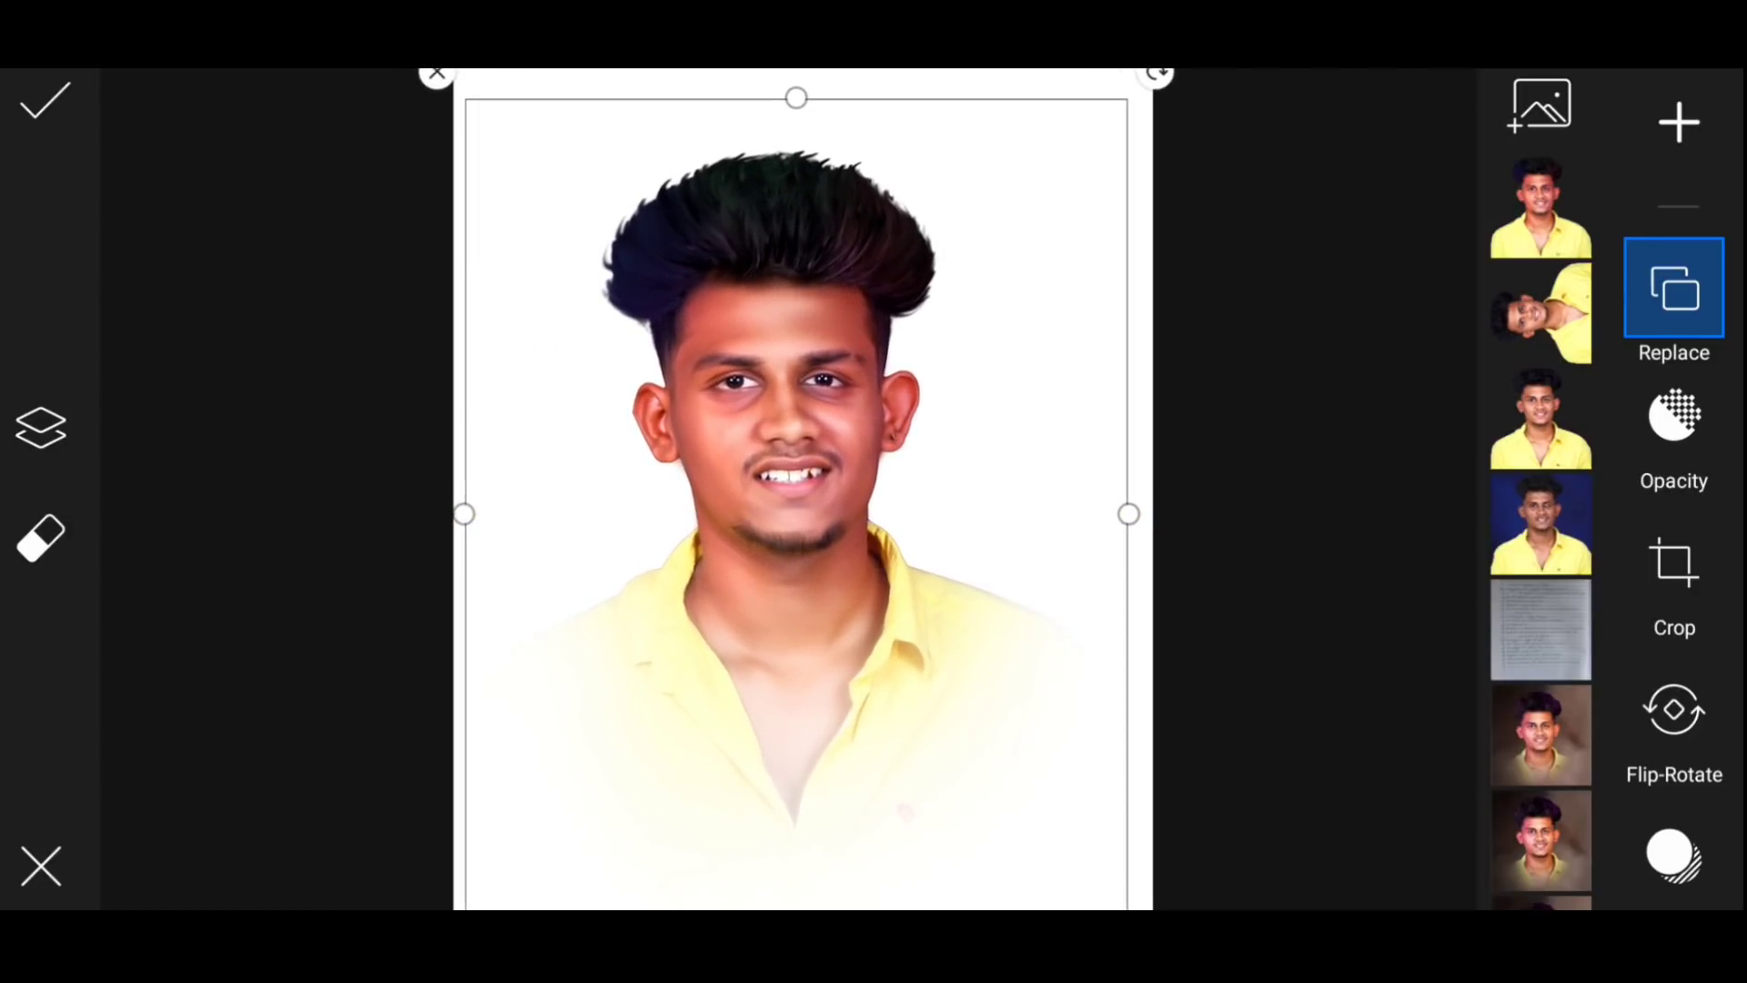
click(1338, 426)
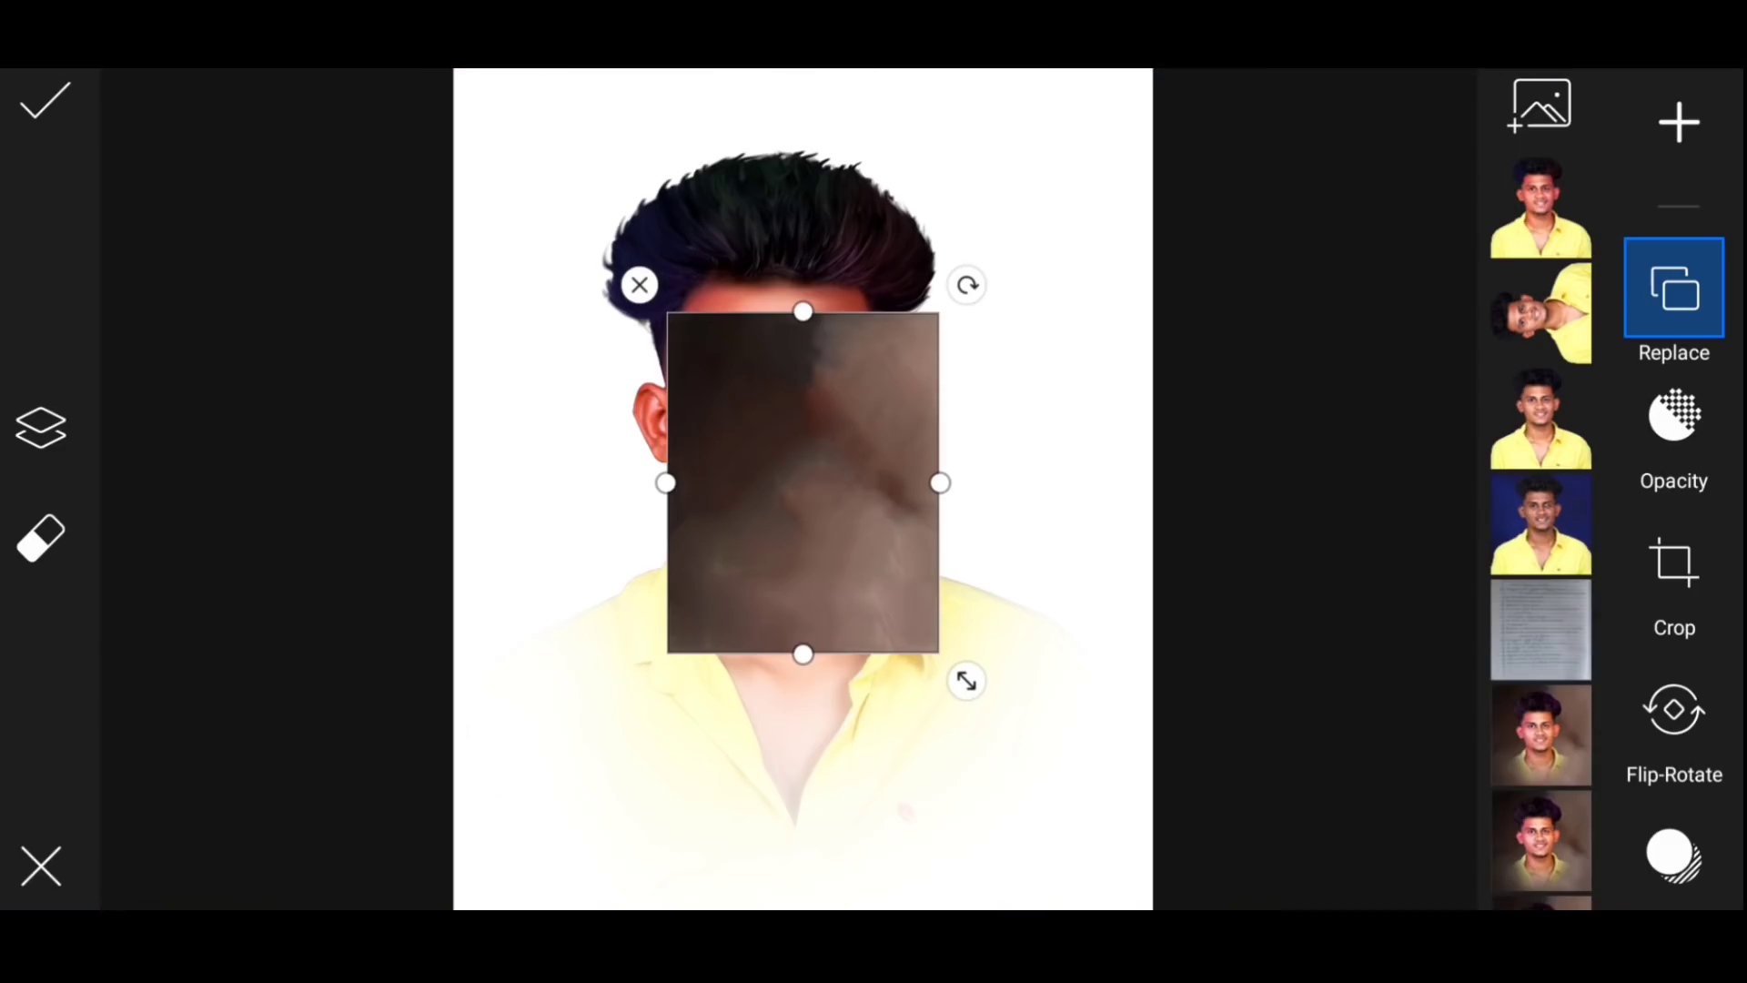
Stretch the brown texture to fill the canvas and move its layer down behind the portrait
mouse_move(967, 680)
mouse_down()
mouse_move(1186, 881)
mouse_move(1342, 905)
mouse_up()
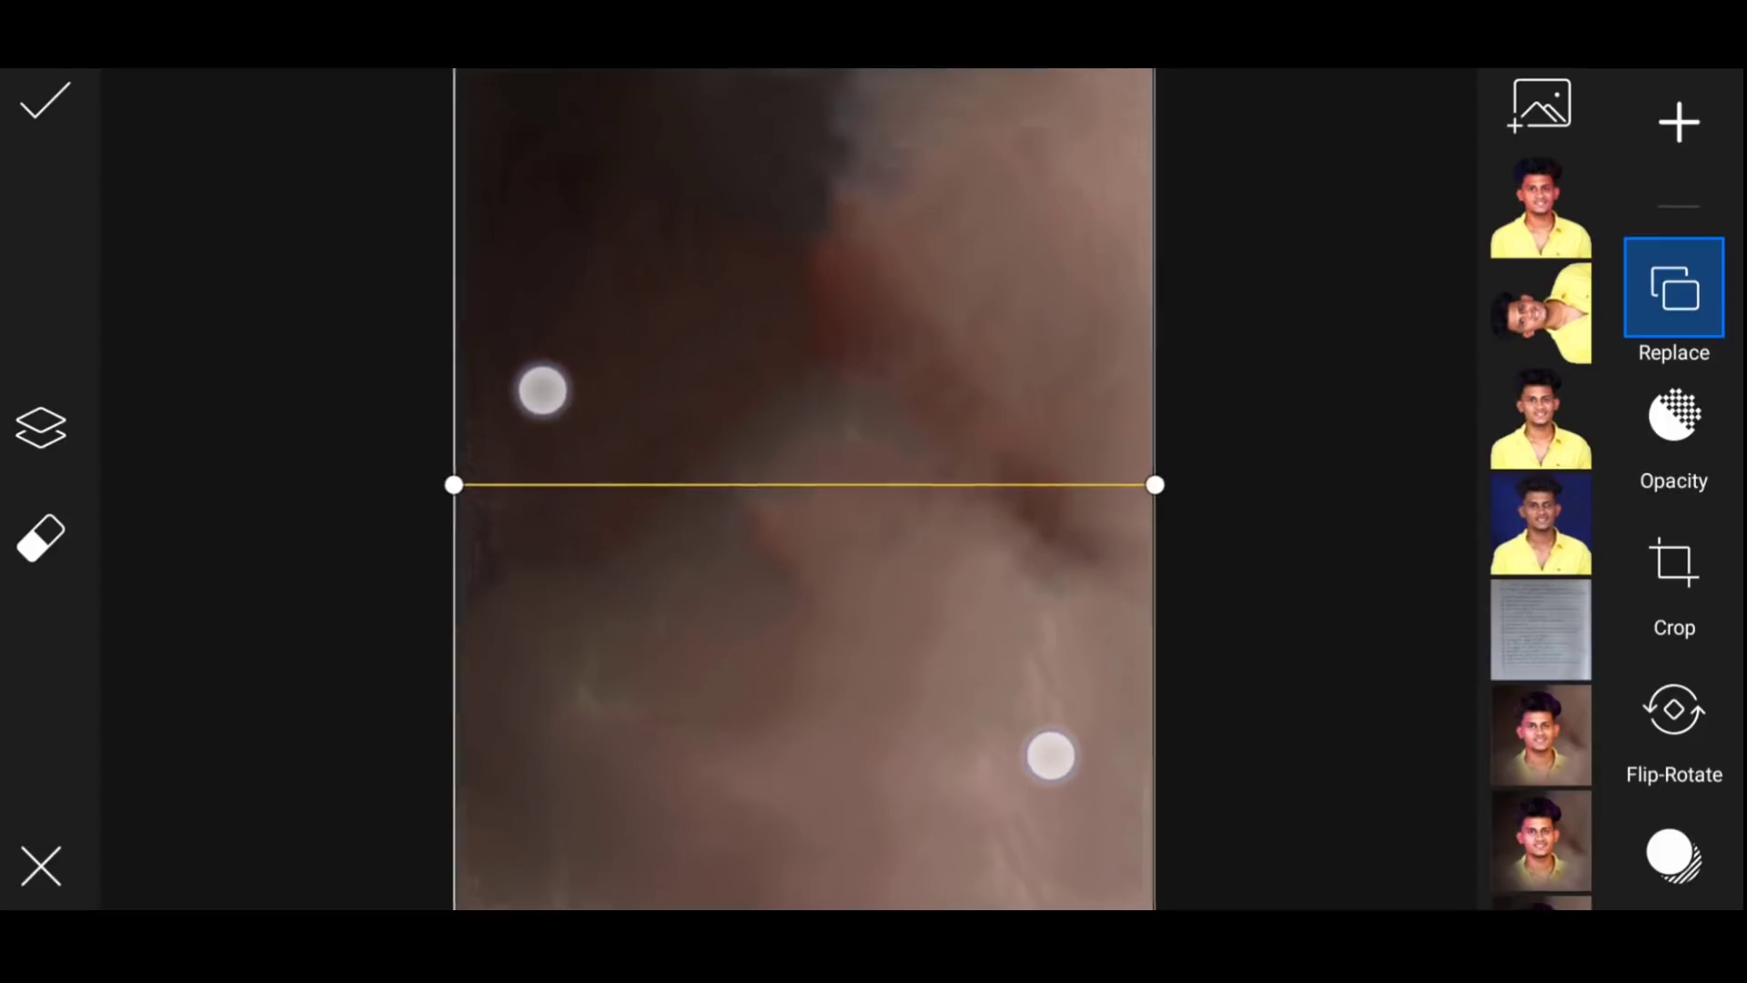
drag(542, 391, 534, 394)
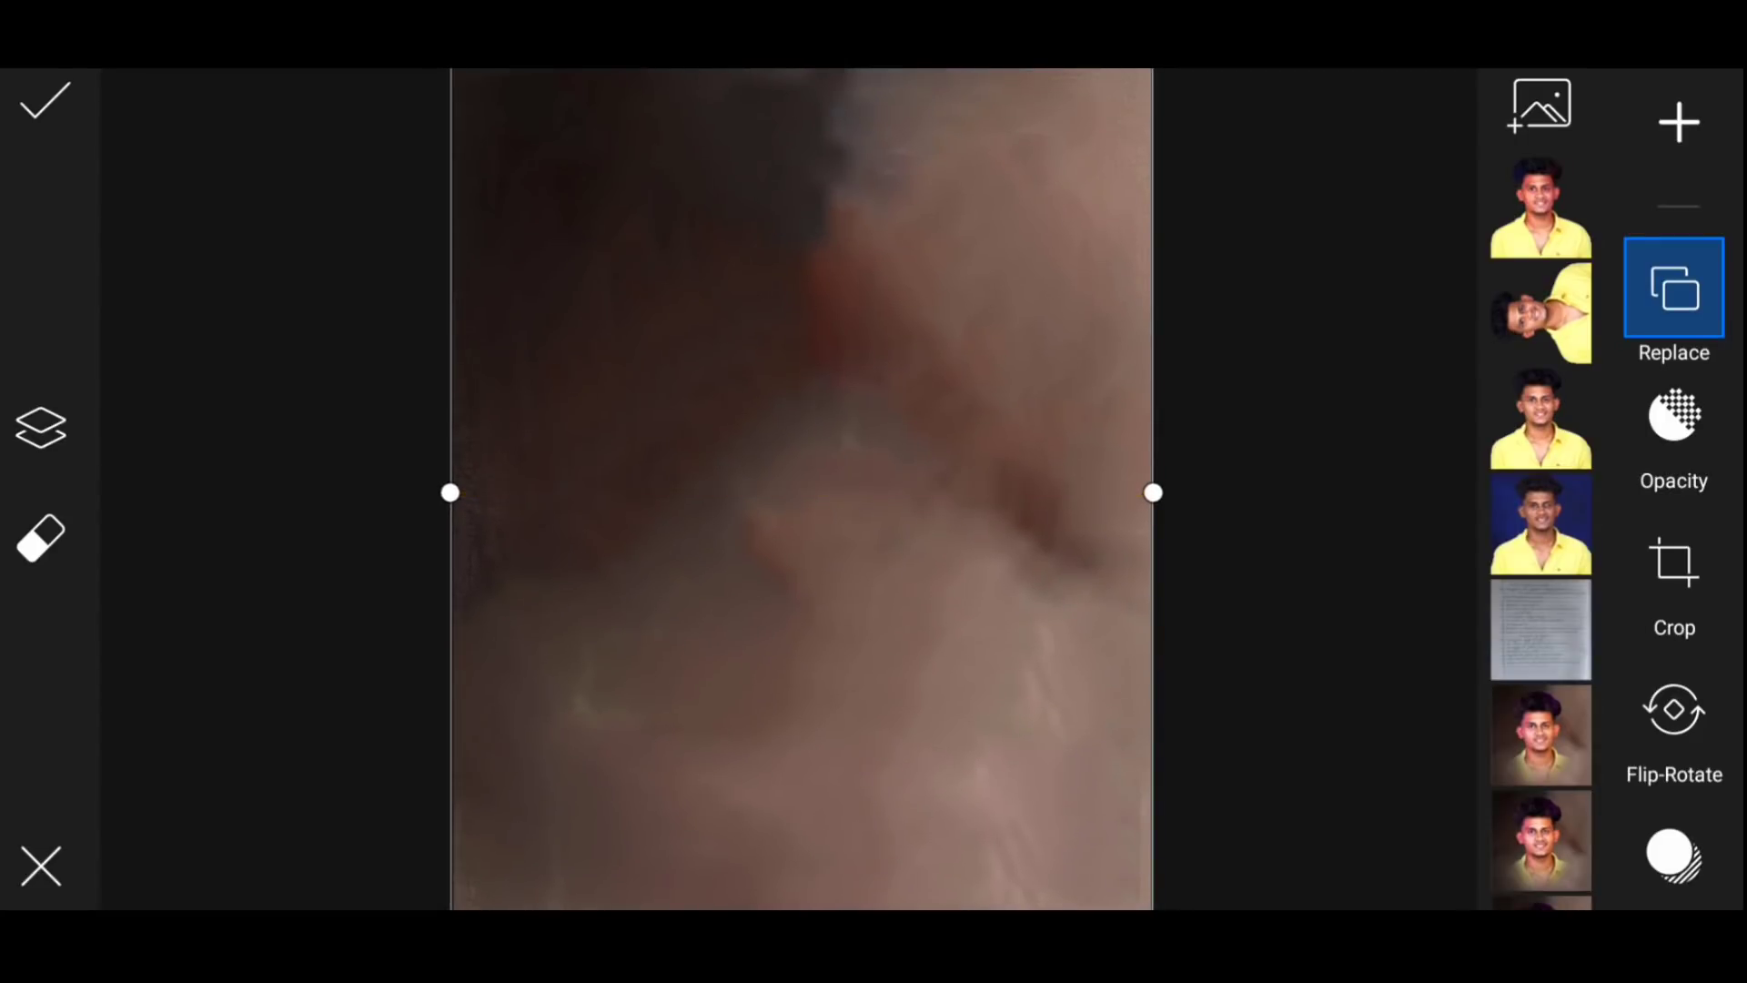
click(41, 428)
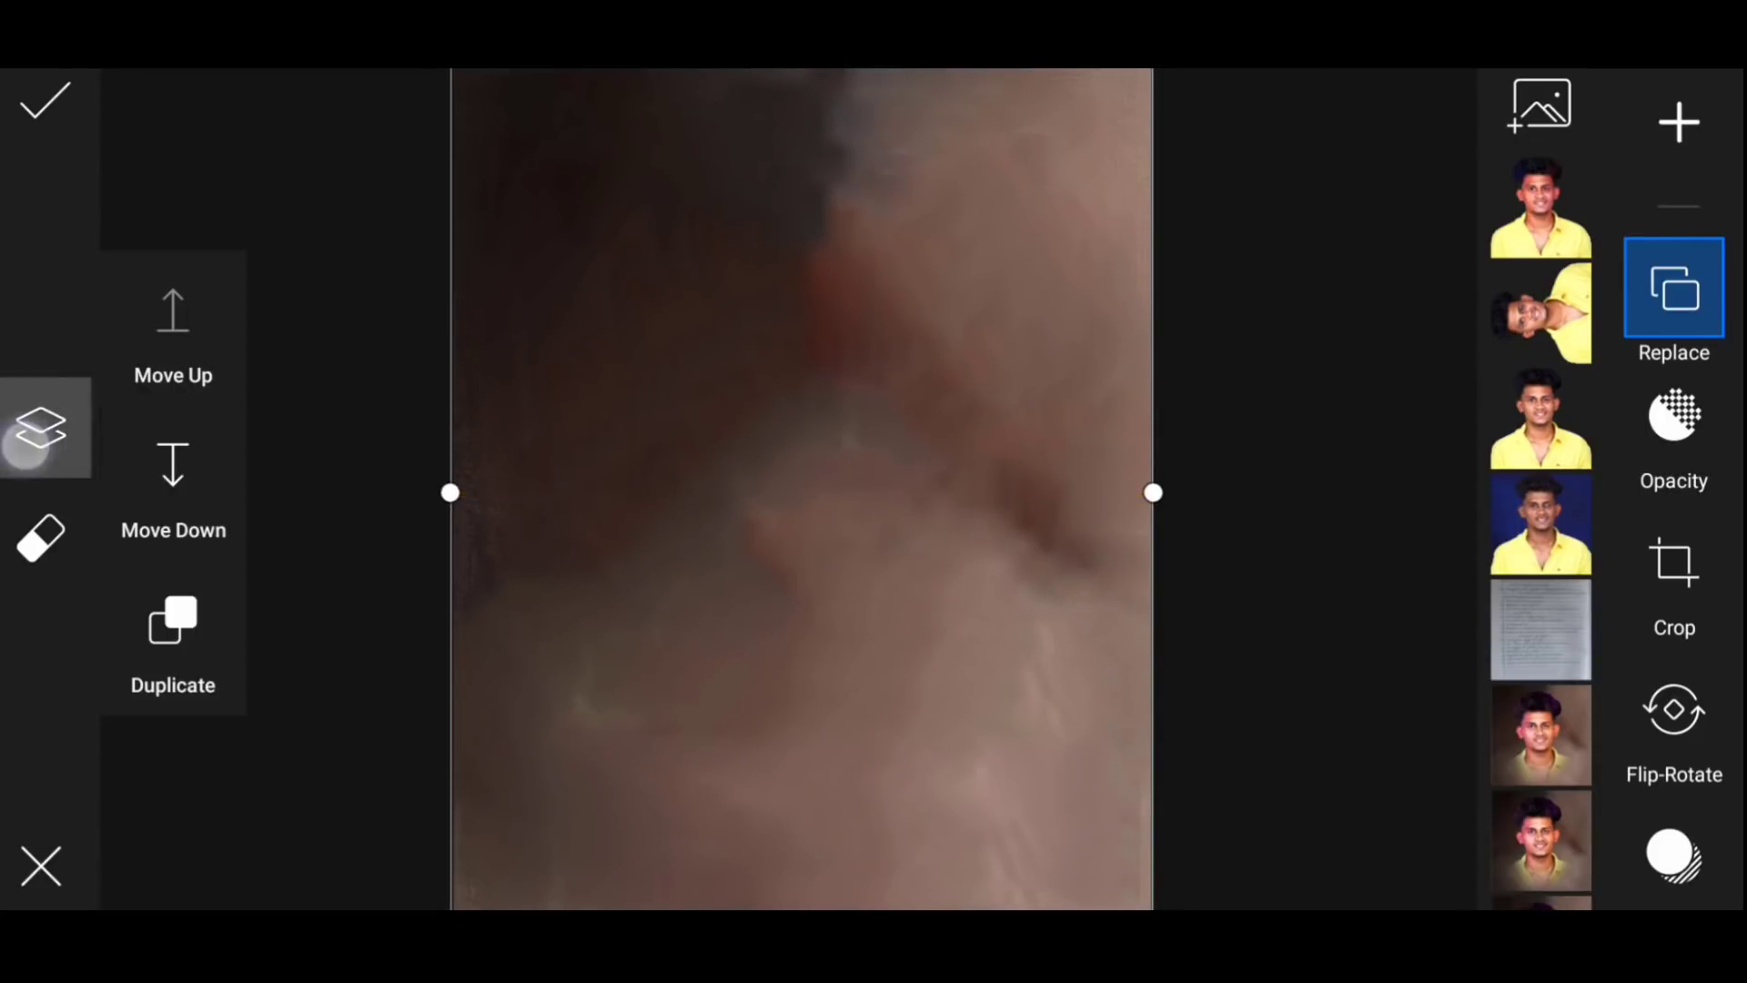
click(173, 482)
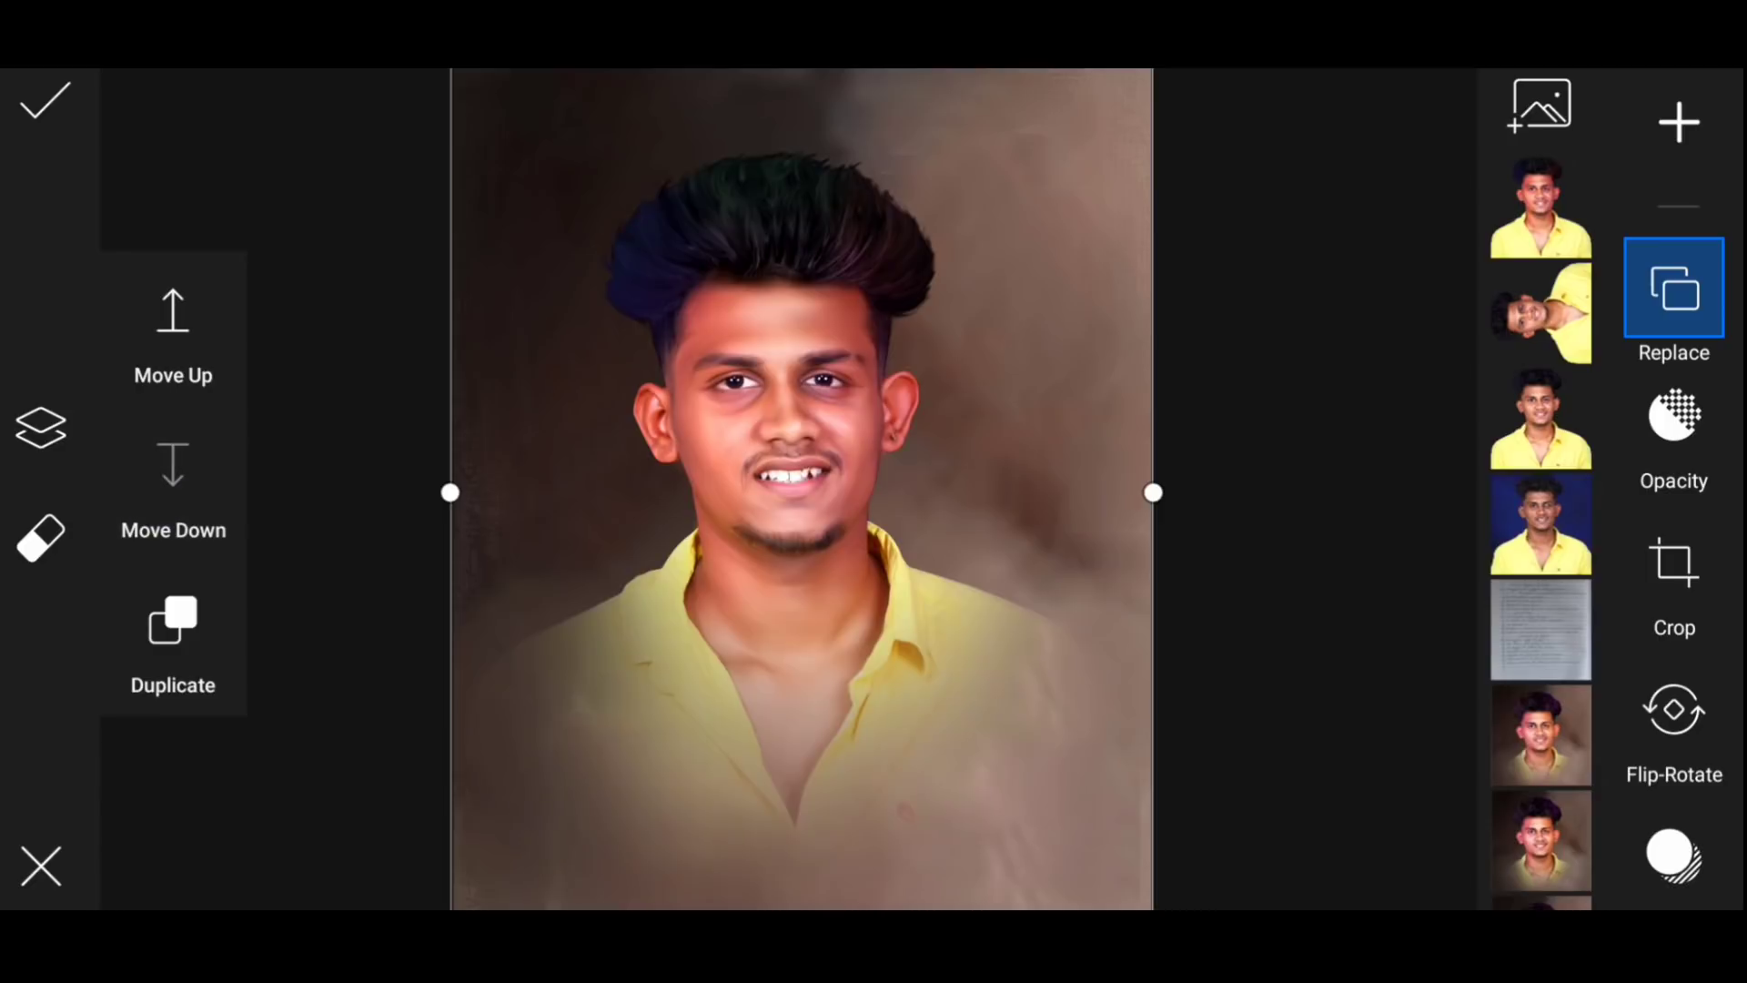
click(44, 101)
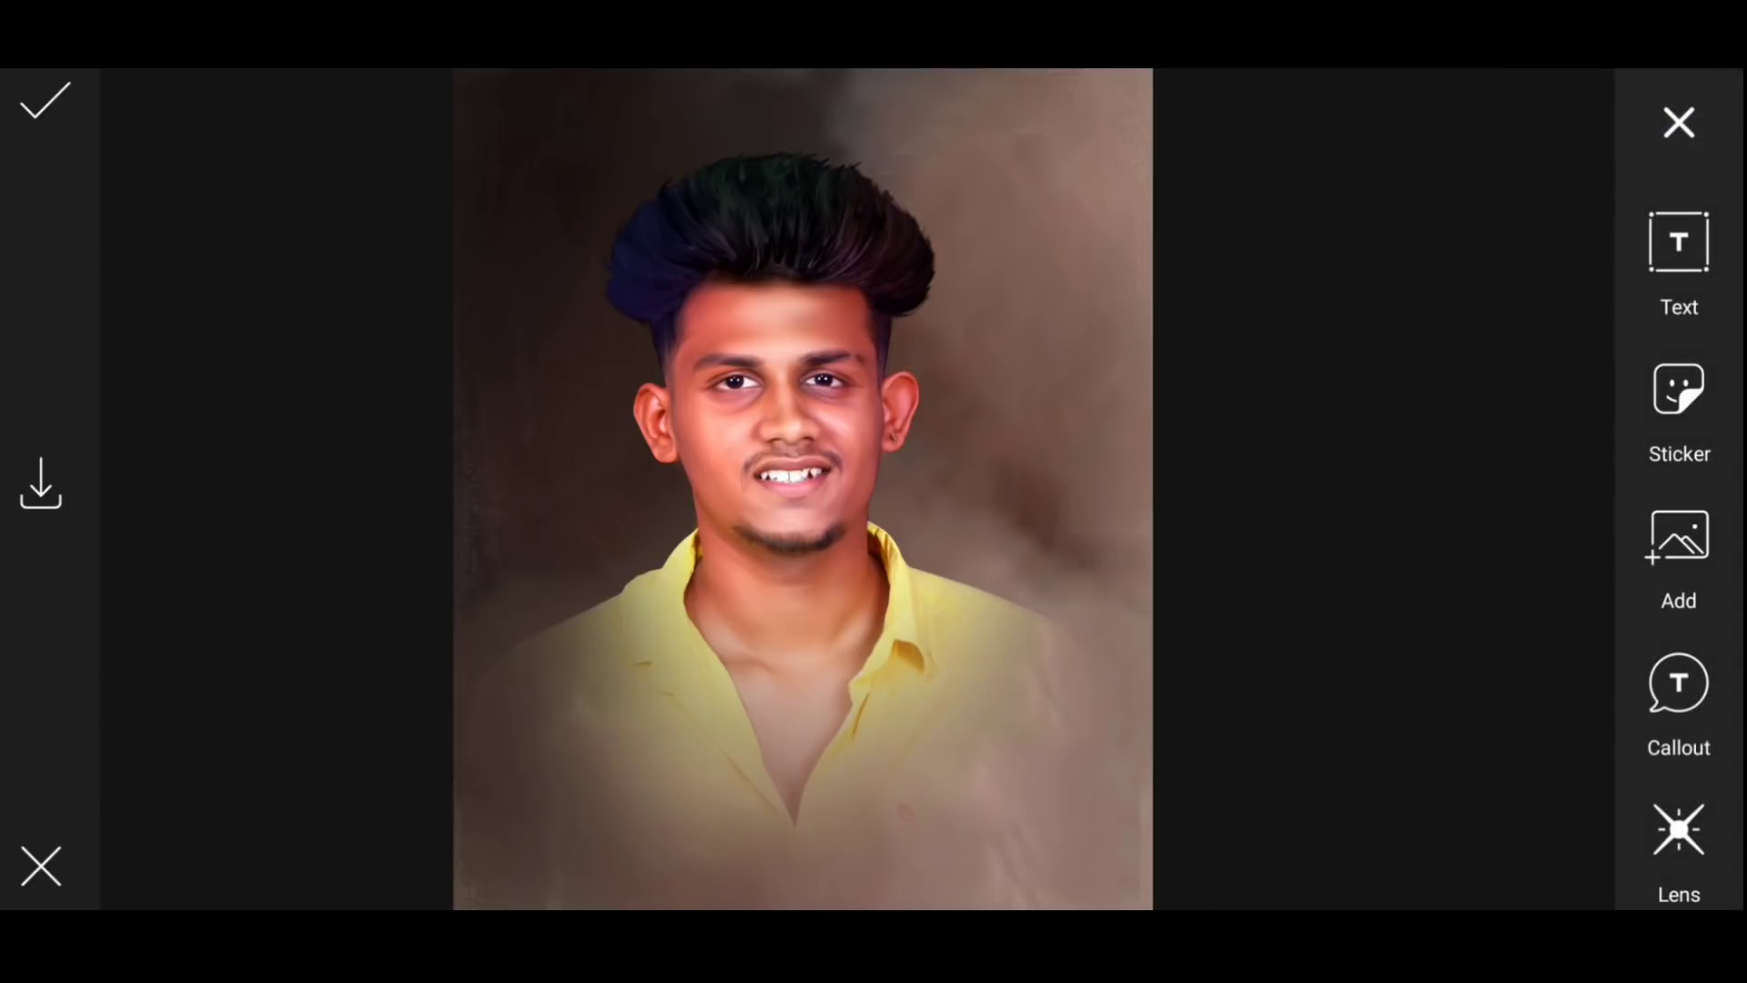
click(1044, 861)
click(1037, 87)
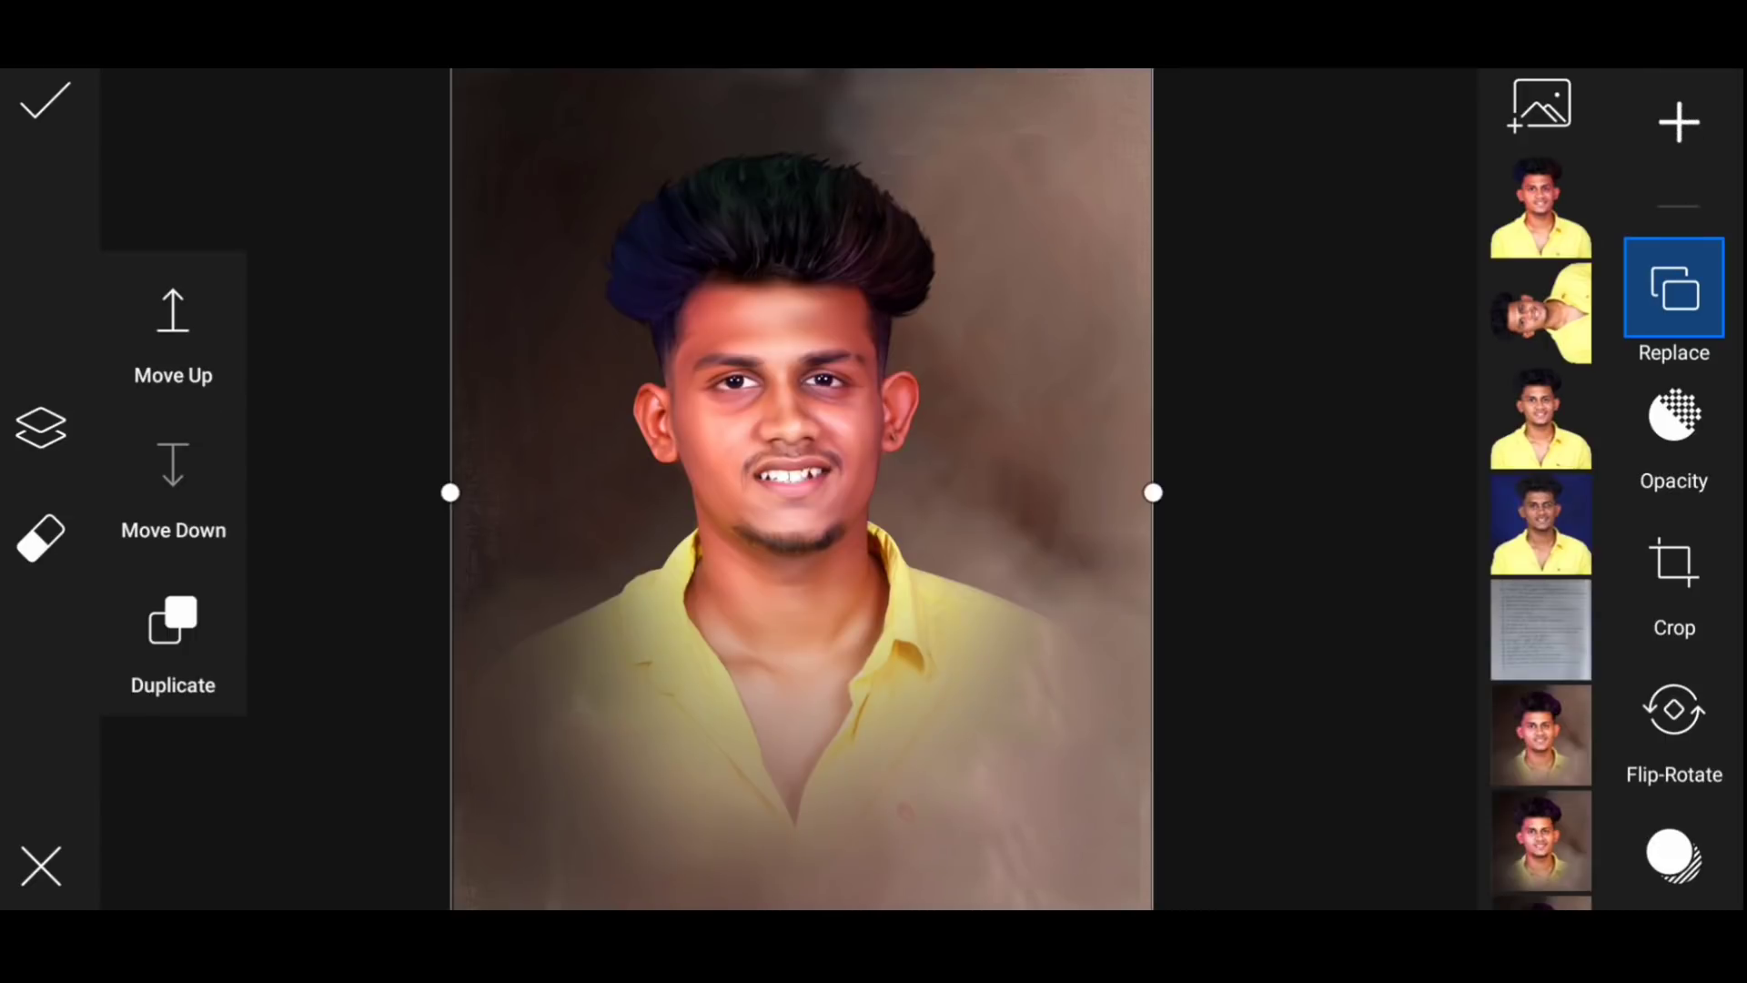
drag(1685, 636, 1684, 300)
Shift the brown background's hue toward pink, lower its contrast to -17, and apply the edits
click(1684, 487)
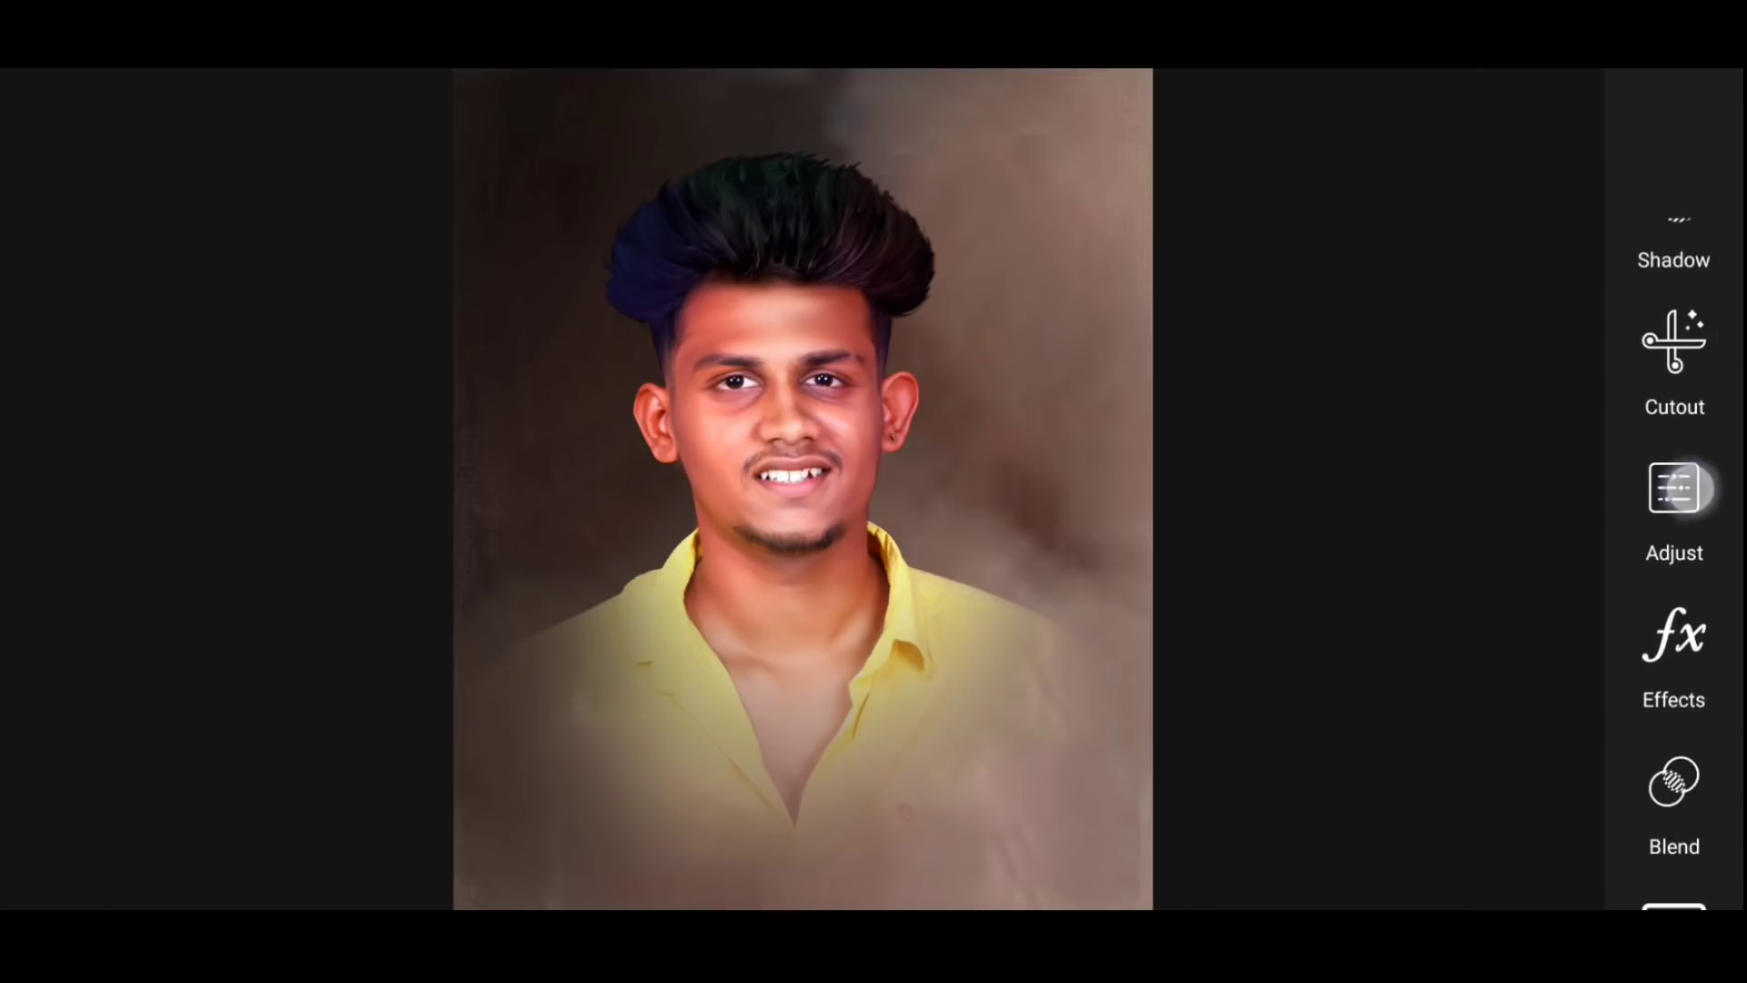
click(1692, 607)
mouse_move(1633, 502)
mouse_down()
mouse_move(1625, 394)
mouse_move(1641, 558)
mouse_move(1680, 507)
mouse_move(1646, 359)
mouse_move(1638, 397)
mouse_move(1689, 292)
mouse_move(1638, 327)
mouse_move(1622, 406)
mouse_move(1641, 421)
mouse_up()
click(1693, 96)
click(1692, 224)
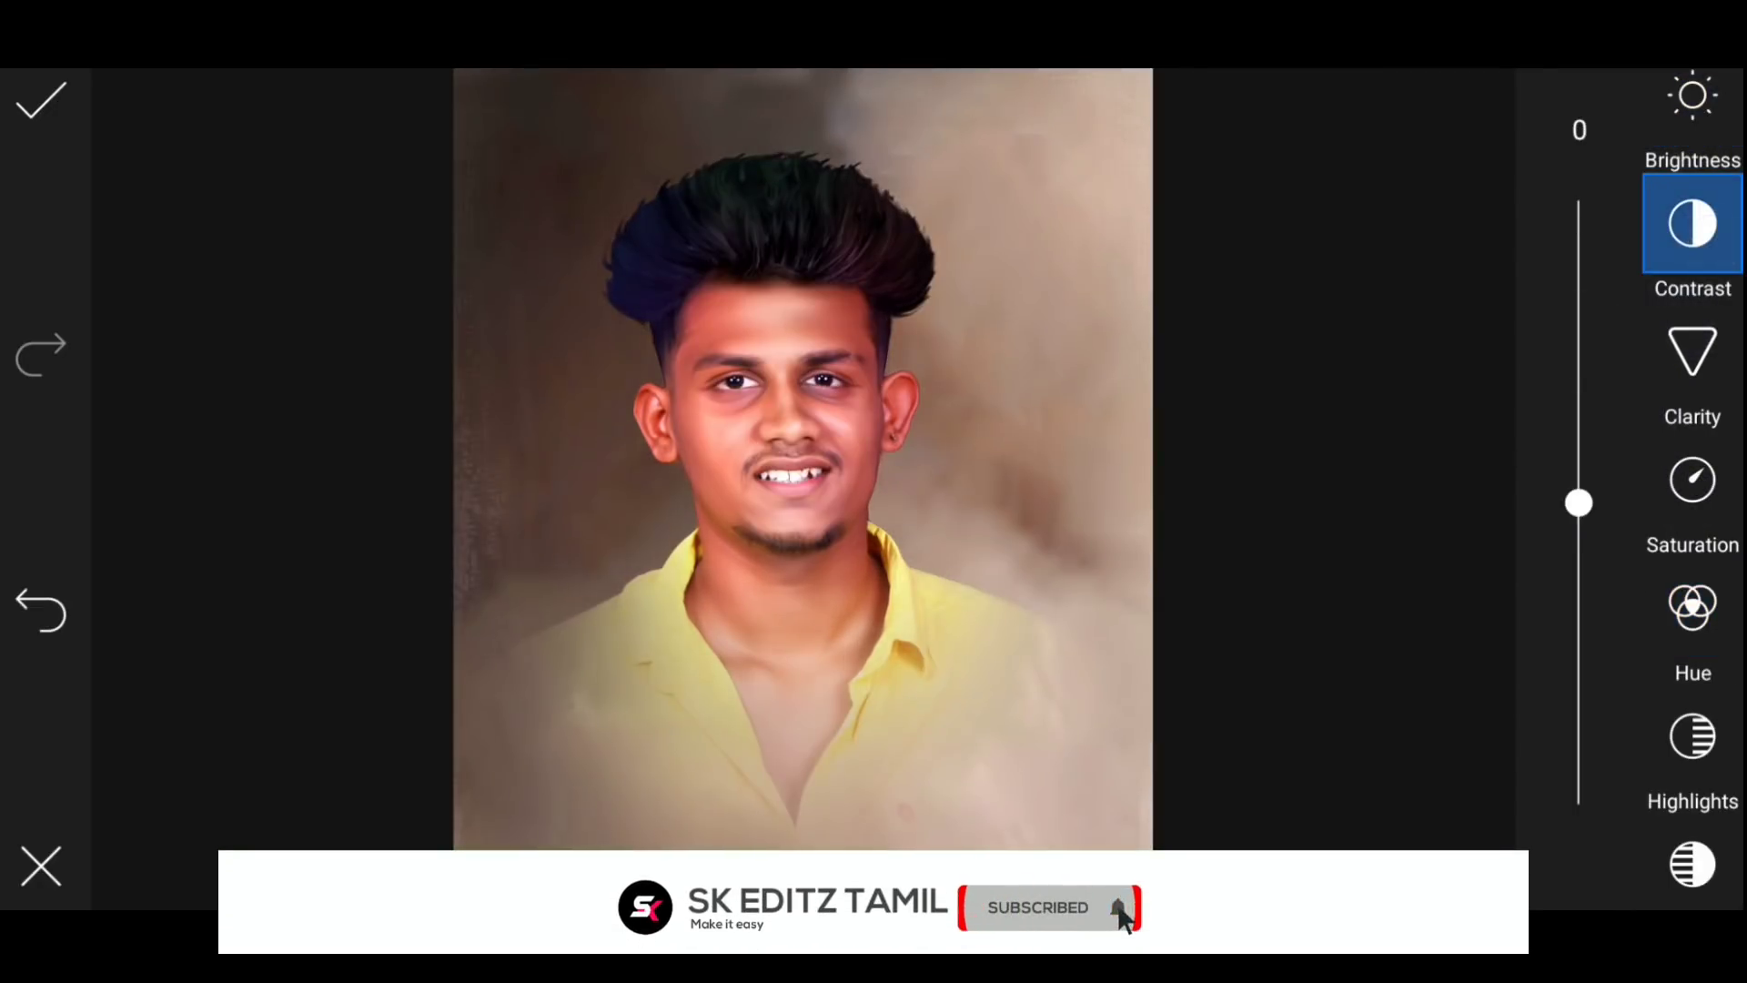
mouse_move(1611, 506)
mouse_down()
mouse_move(1583, 728)
mouse_move(1629, 573)
mouse_move(1611, 554)
mouse_up()
click(41, 100)
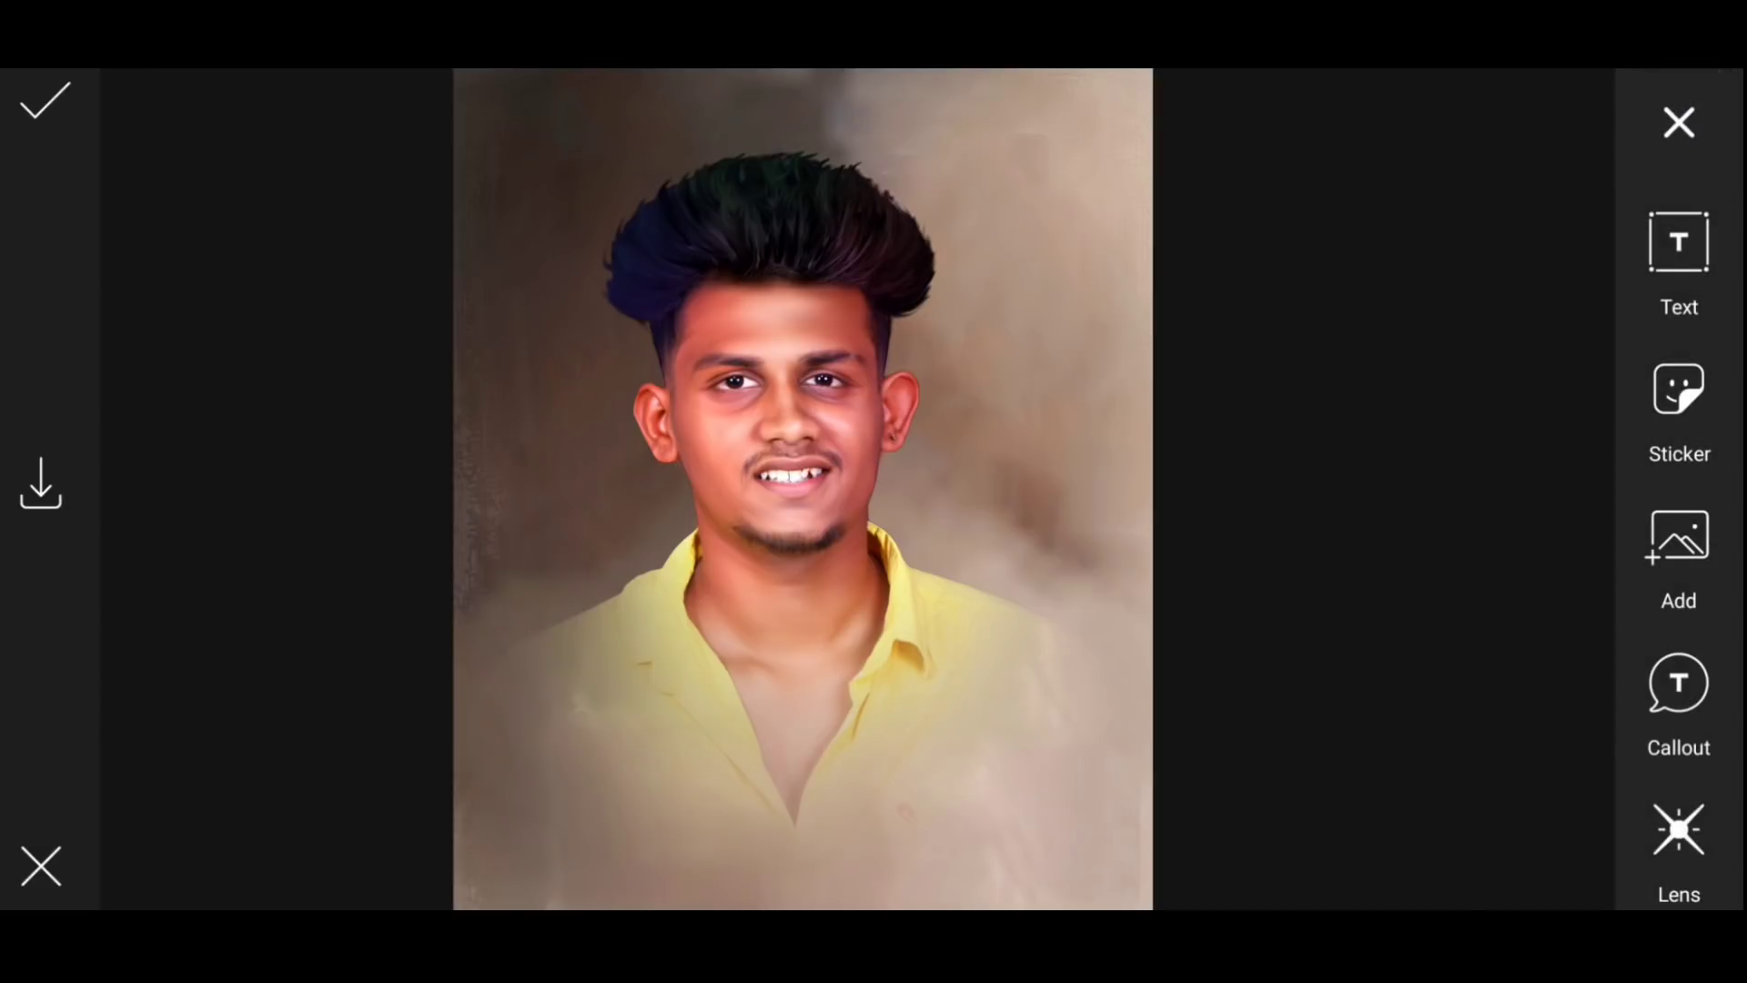
click(43, 100)
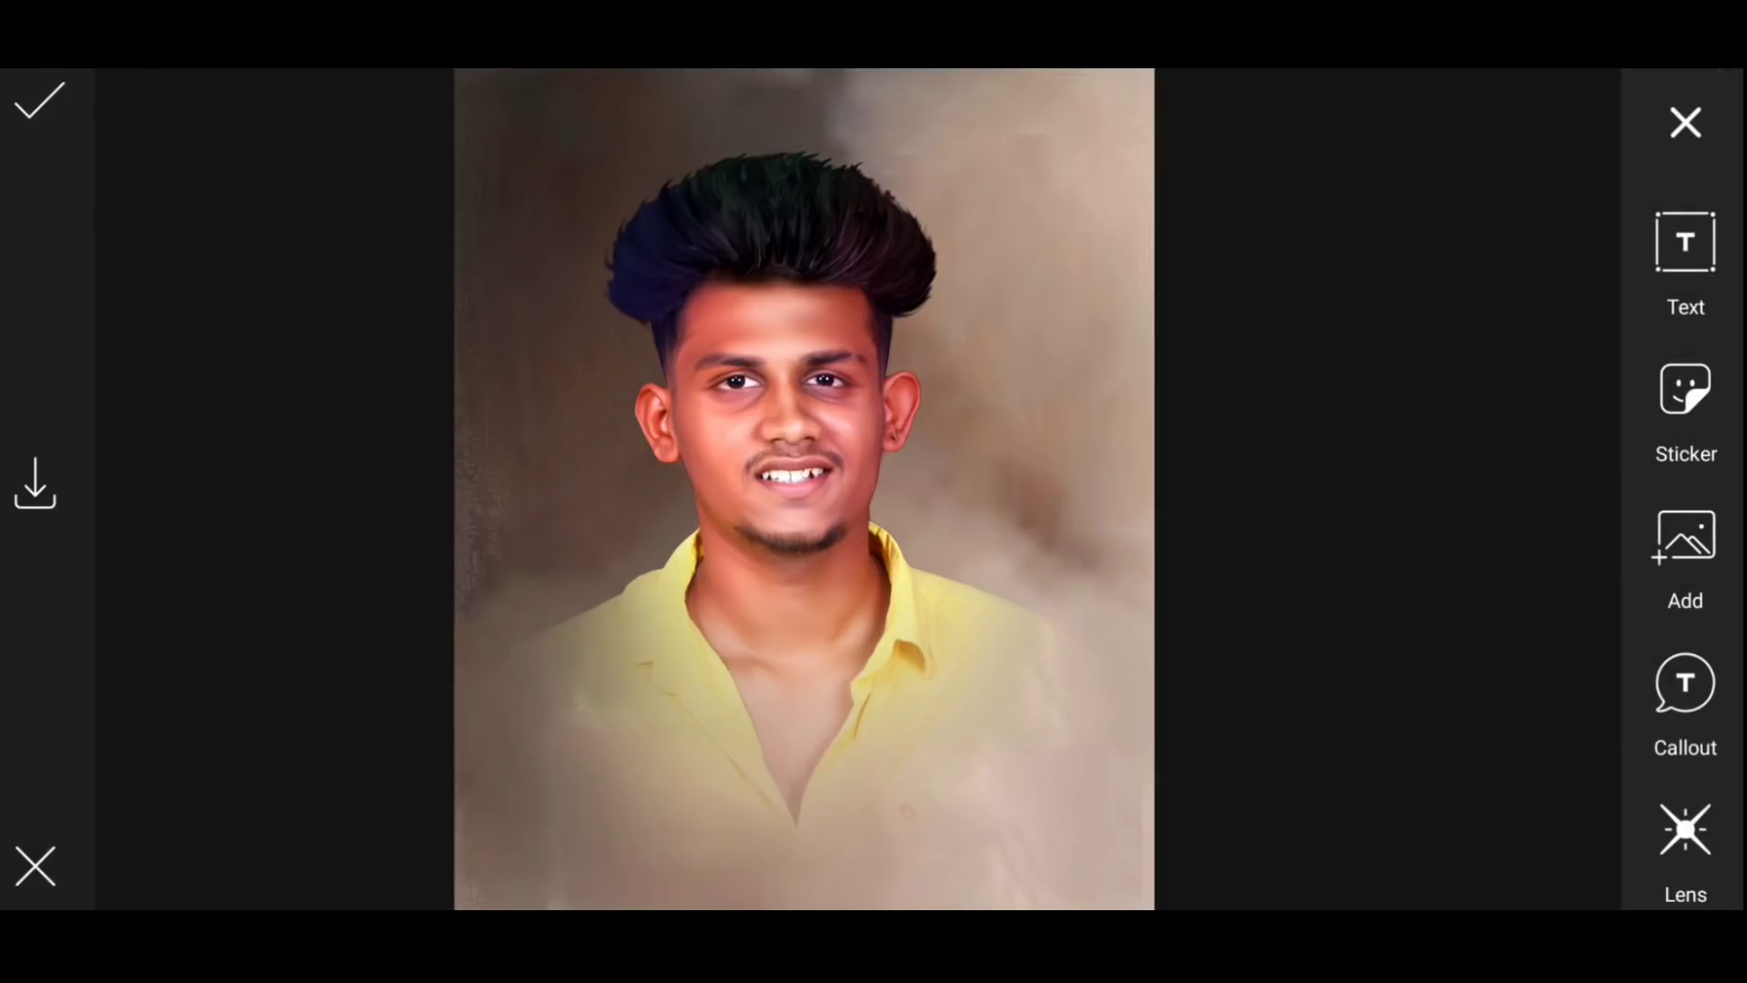
Save the composite image to the gallery from the Draw editor's menu
drag(1630, 682, 1629, 227)
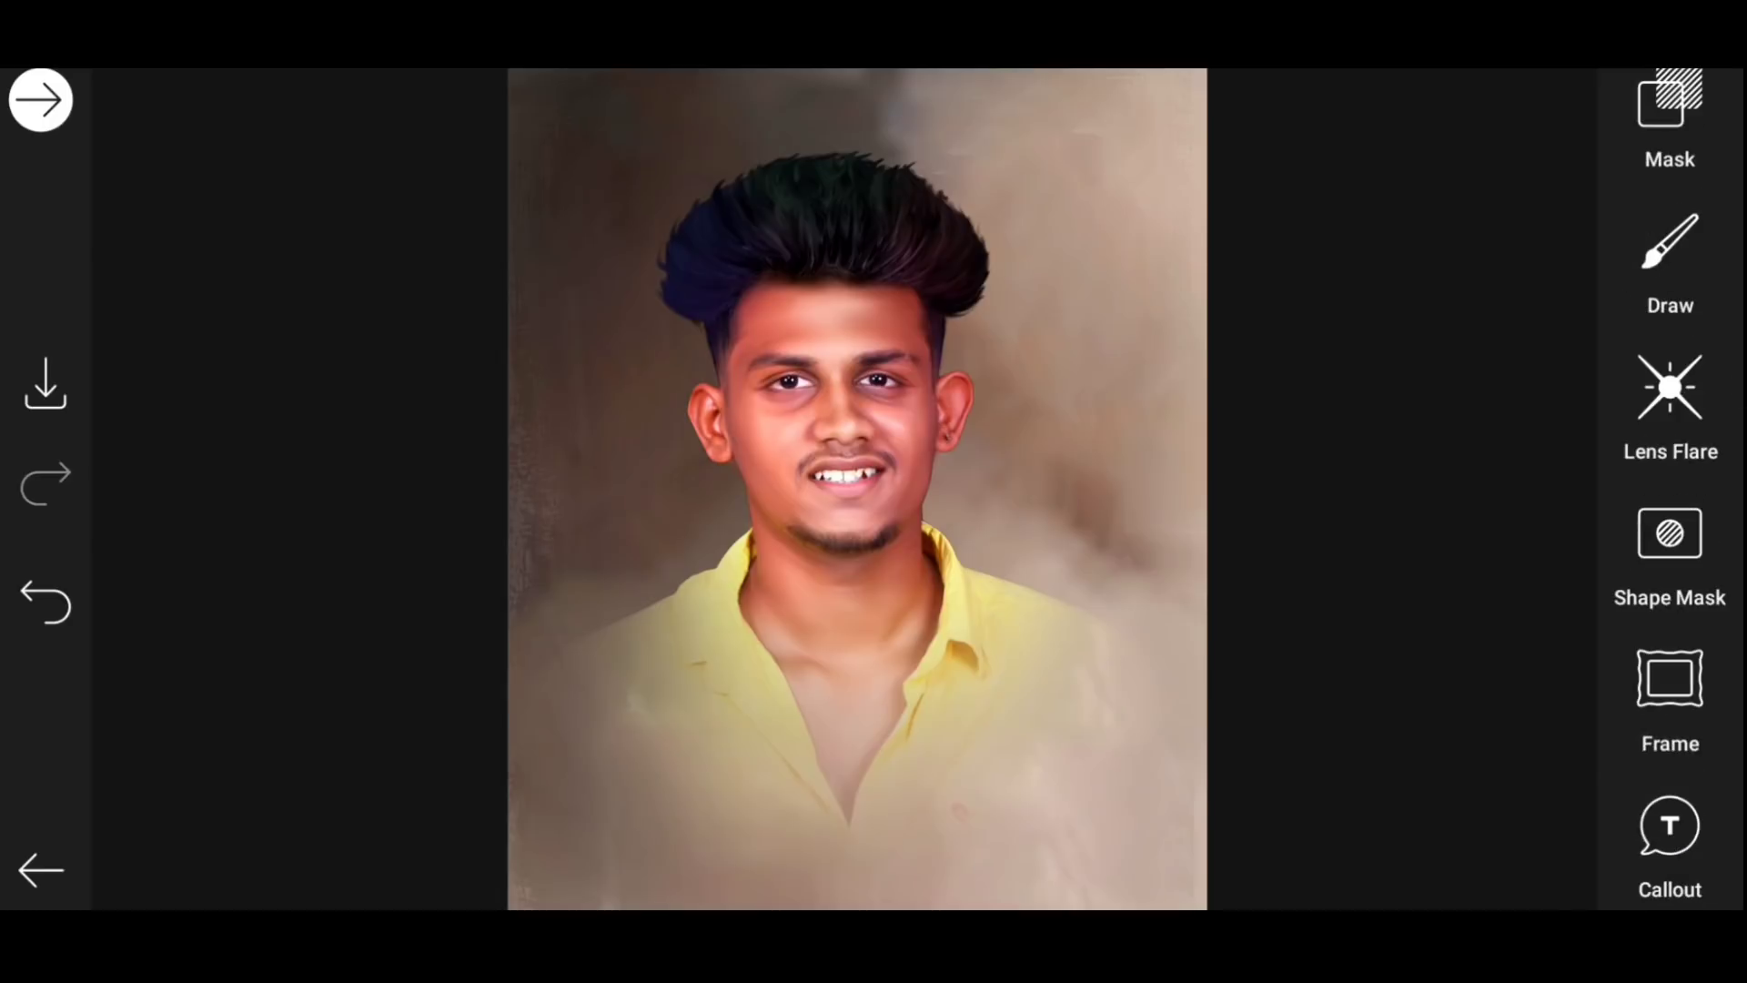
click(1670, 264)
click(1525, 171)
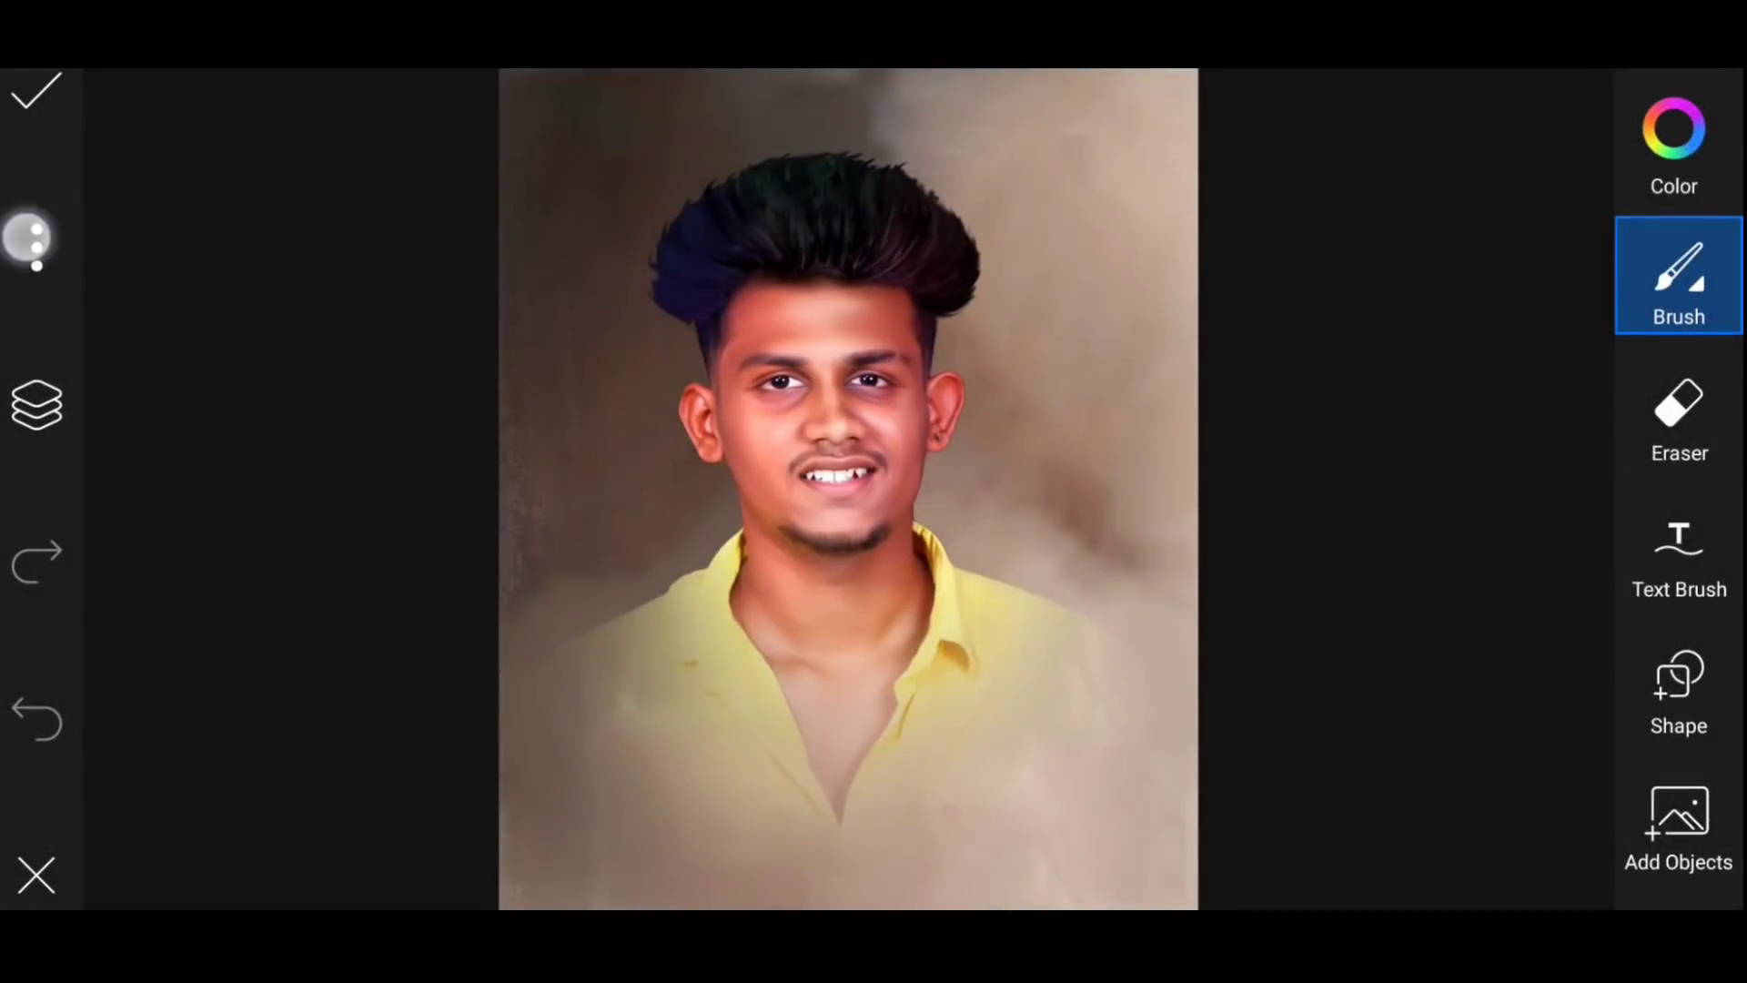
click(34, 241)
click(82, 154)
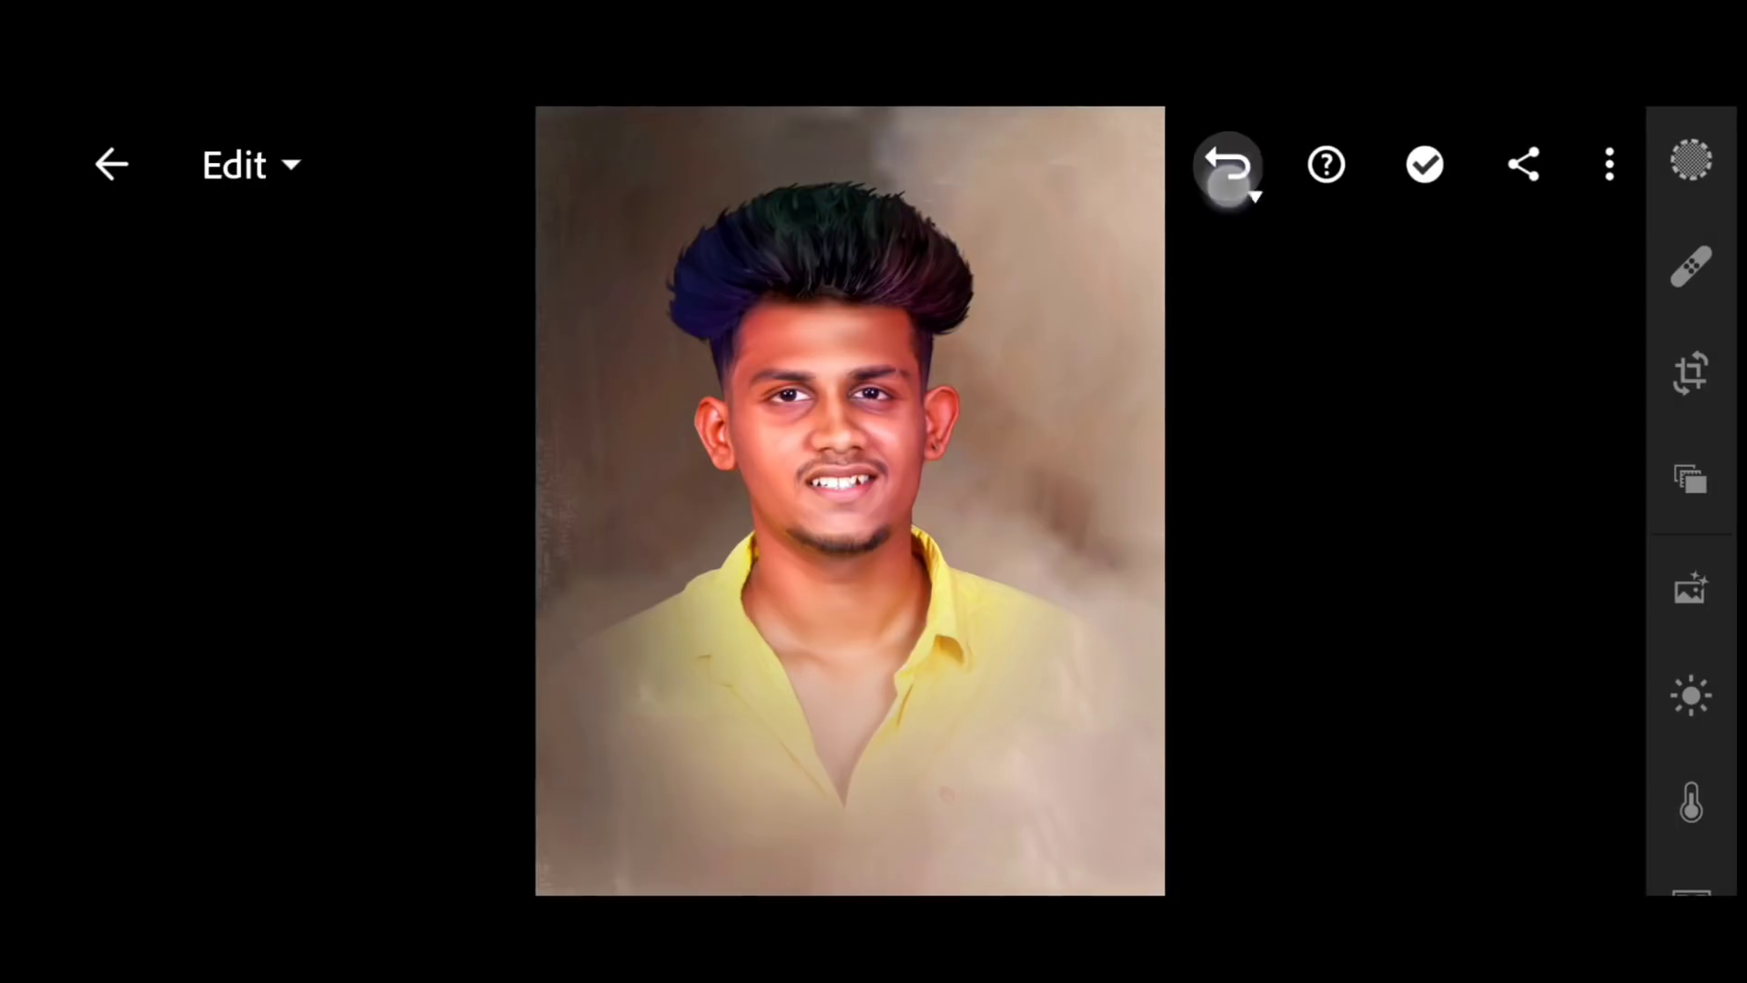
Undo the Auto settings and preview the Natural, Bright, High Contrast and High Contrast & Detail presets
click(1227, 185)
scroll(1690, 501, down, 10)
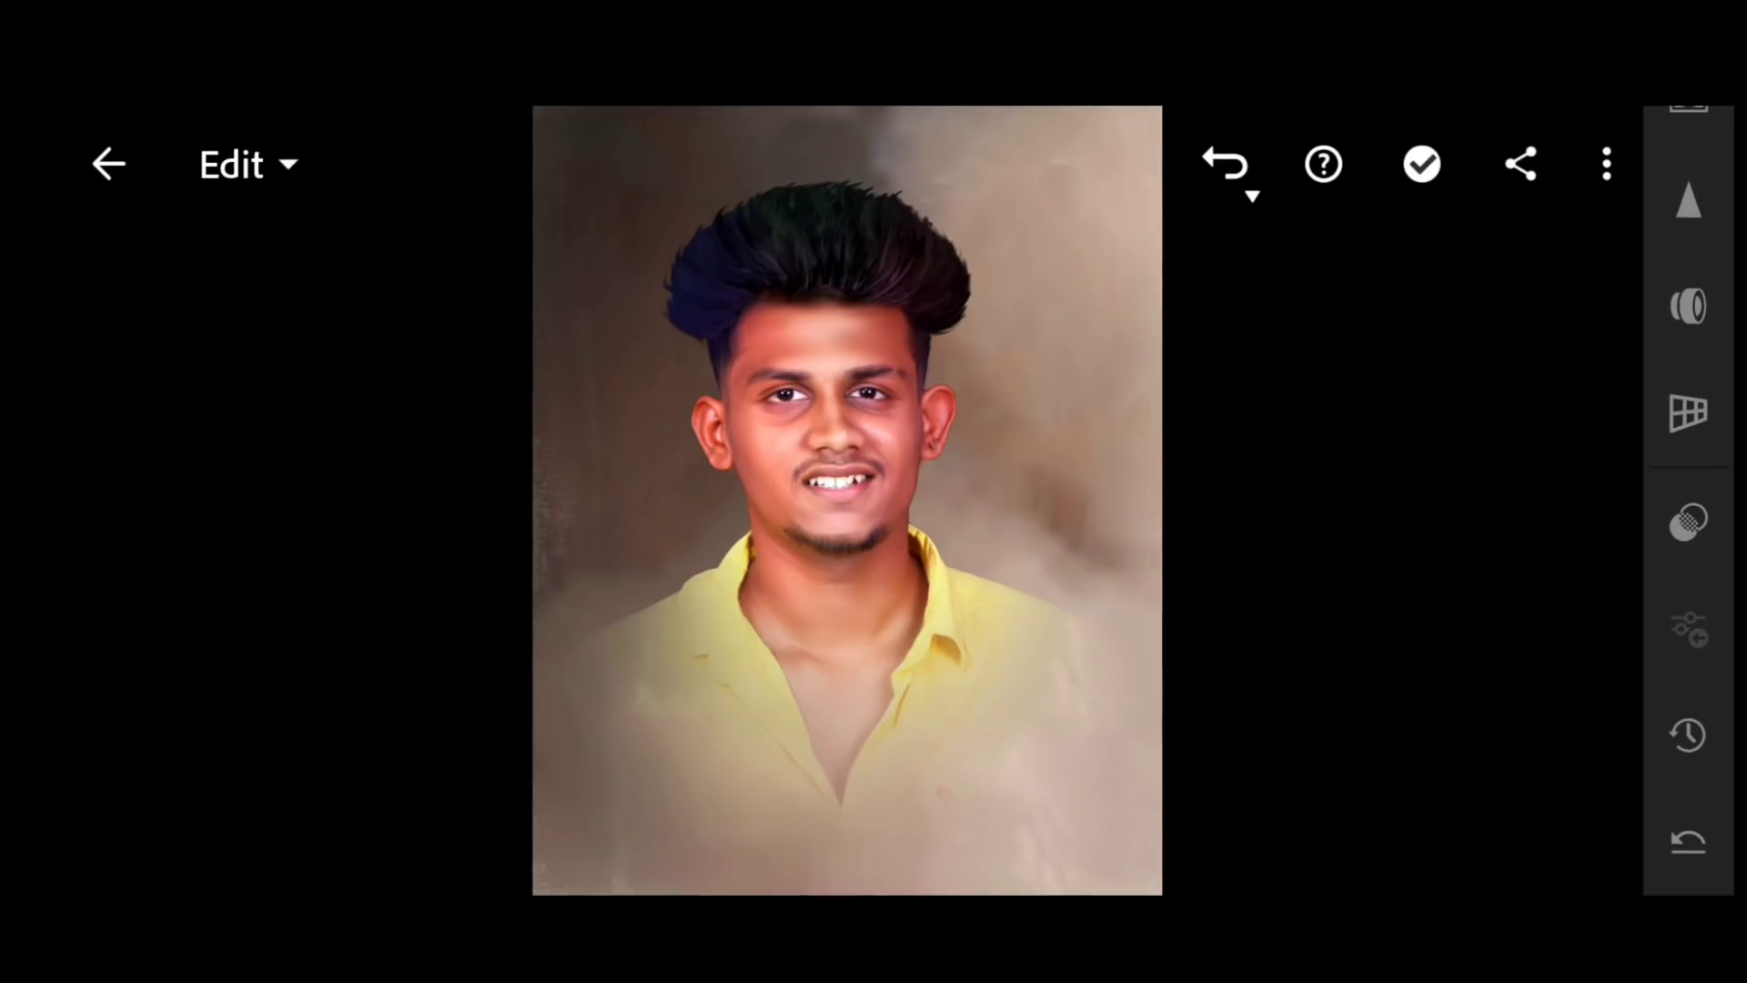
click(1690, 521)
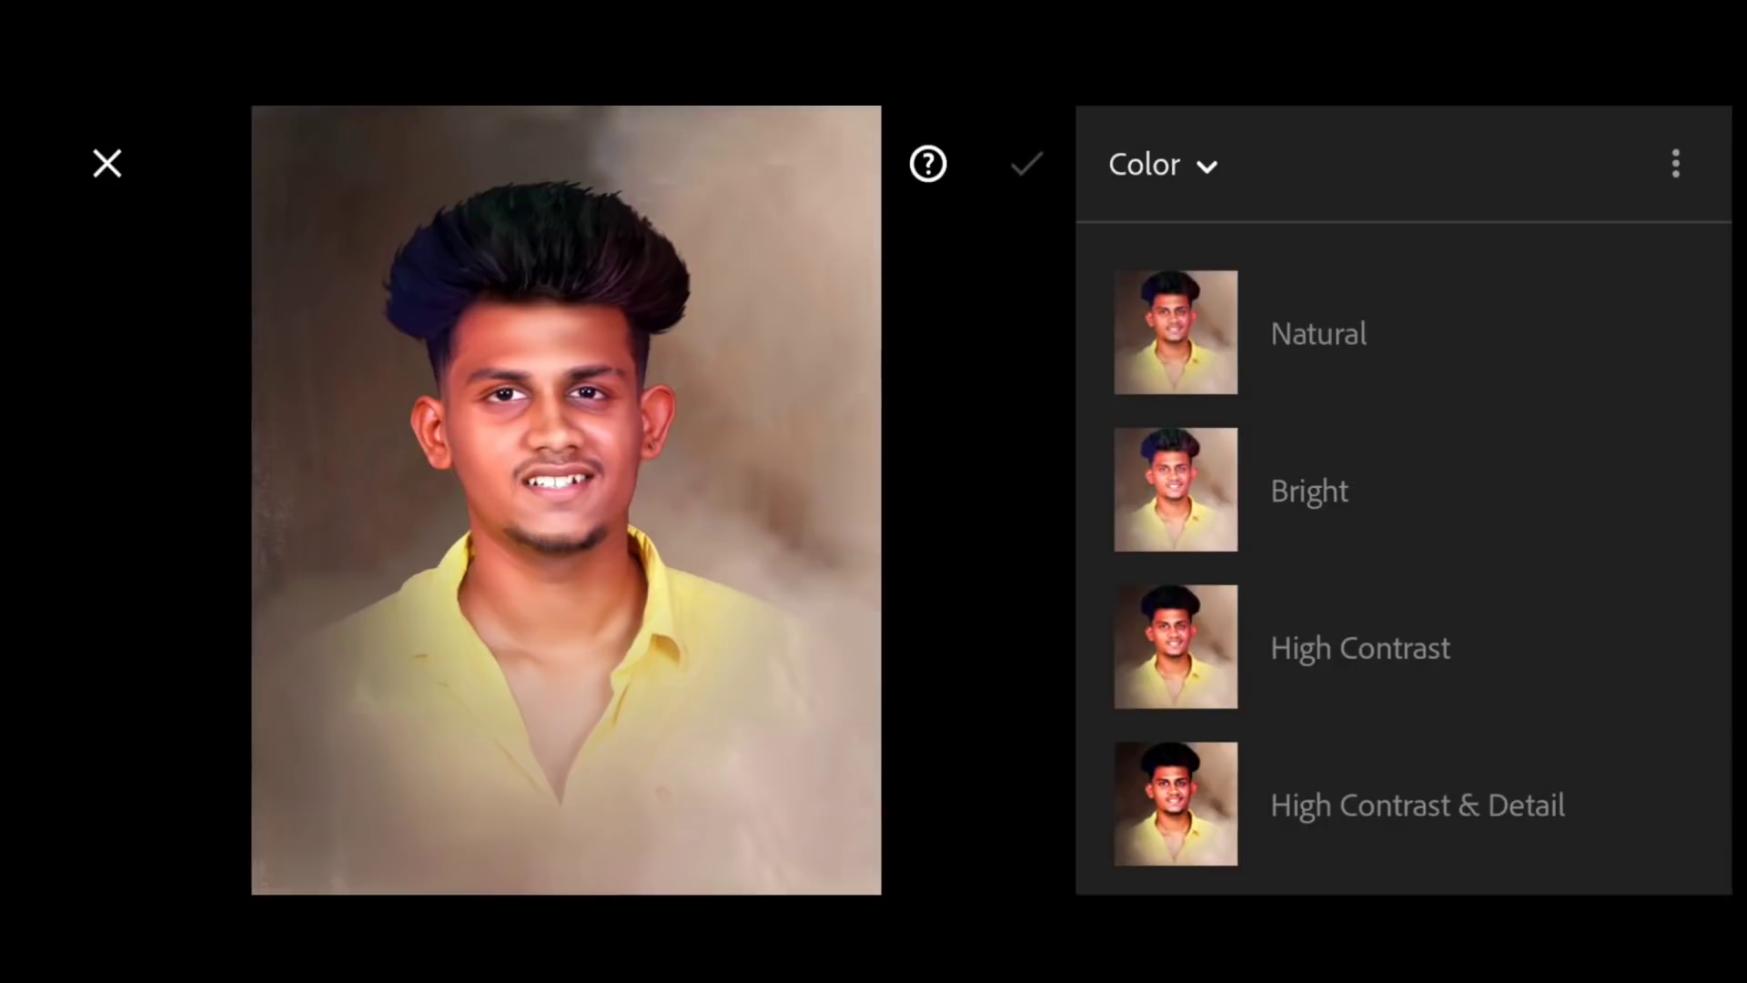
click(1365, 334)
click(1374, 482)
click(1364, 648)
click(1378, 774)
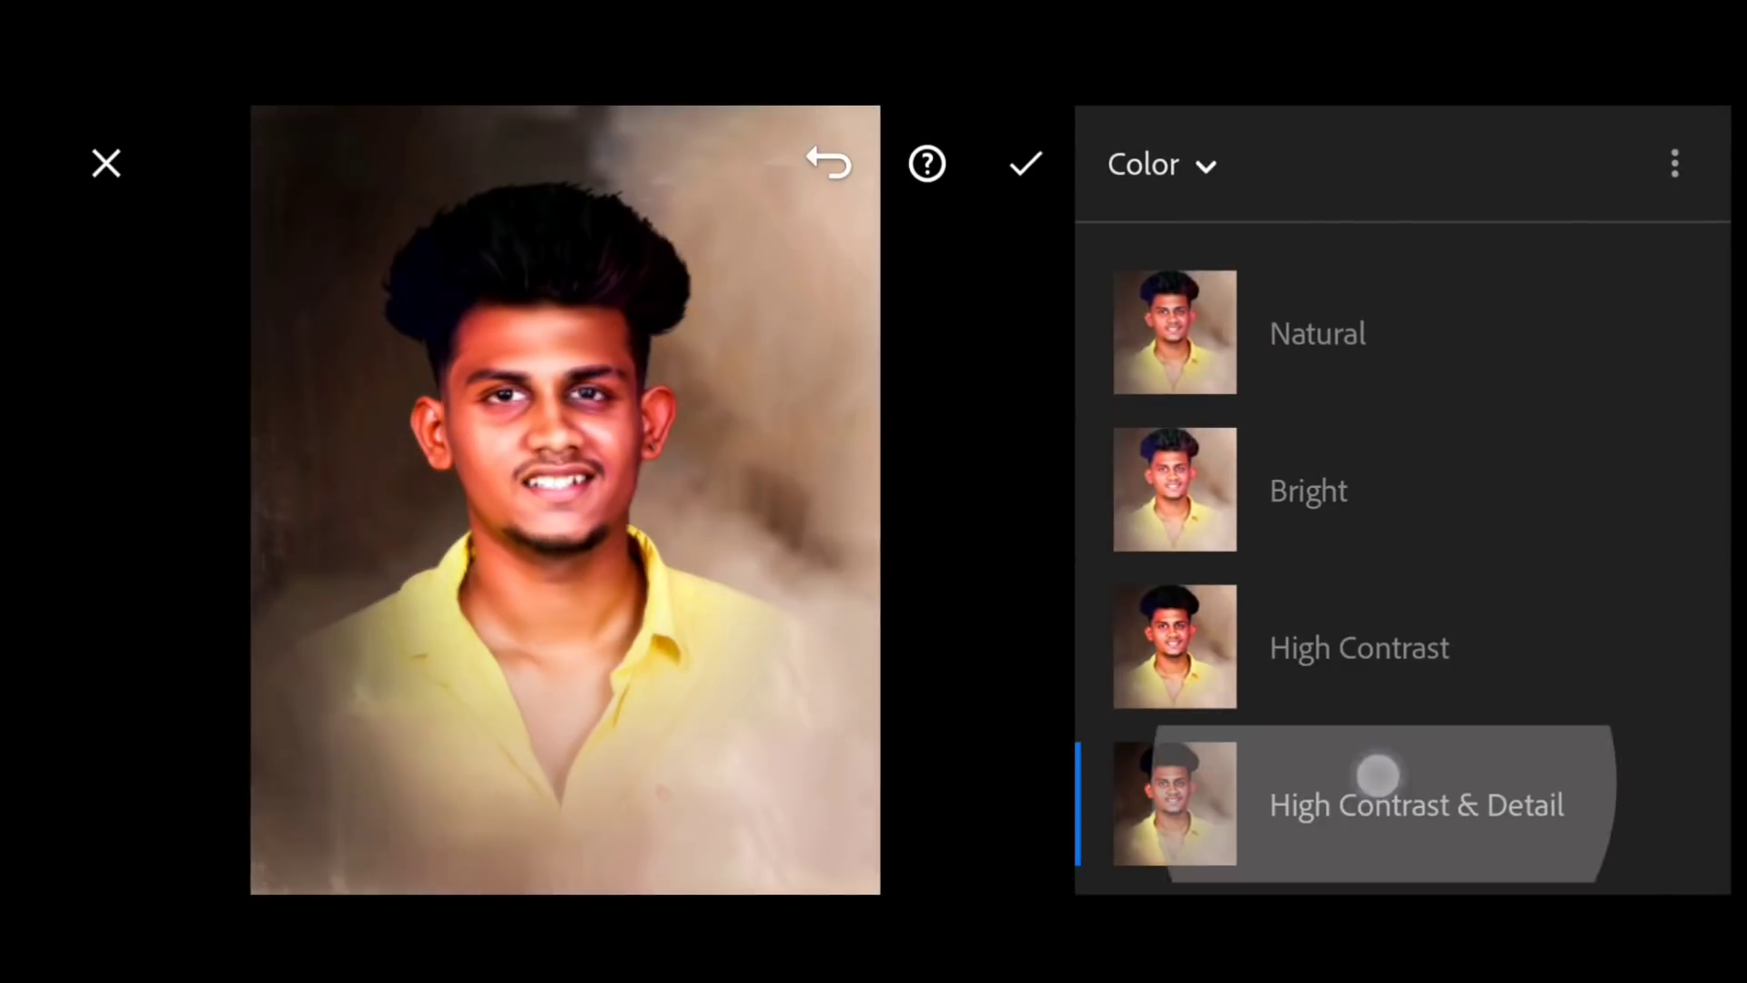
Apply and confirm the Natural color preset
scroll(1456, 591, down, 3)
scroll(1544, 448, up, 3)
click(1400, 335)
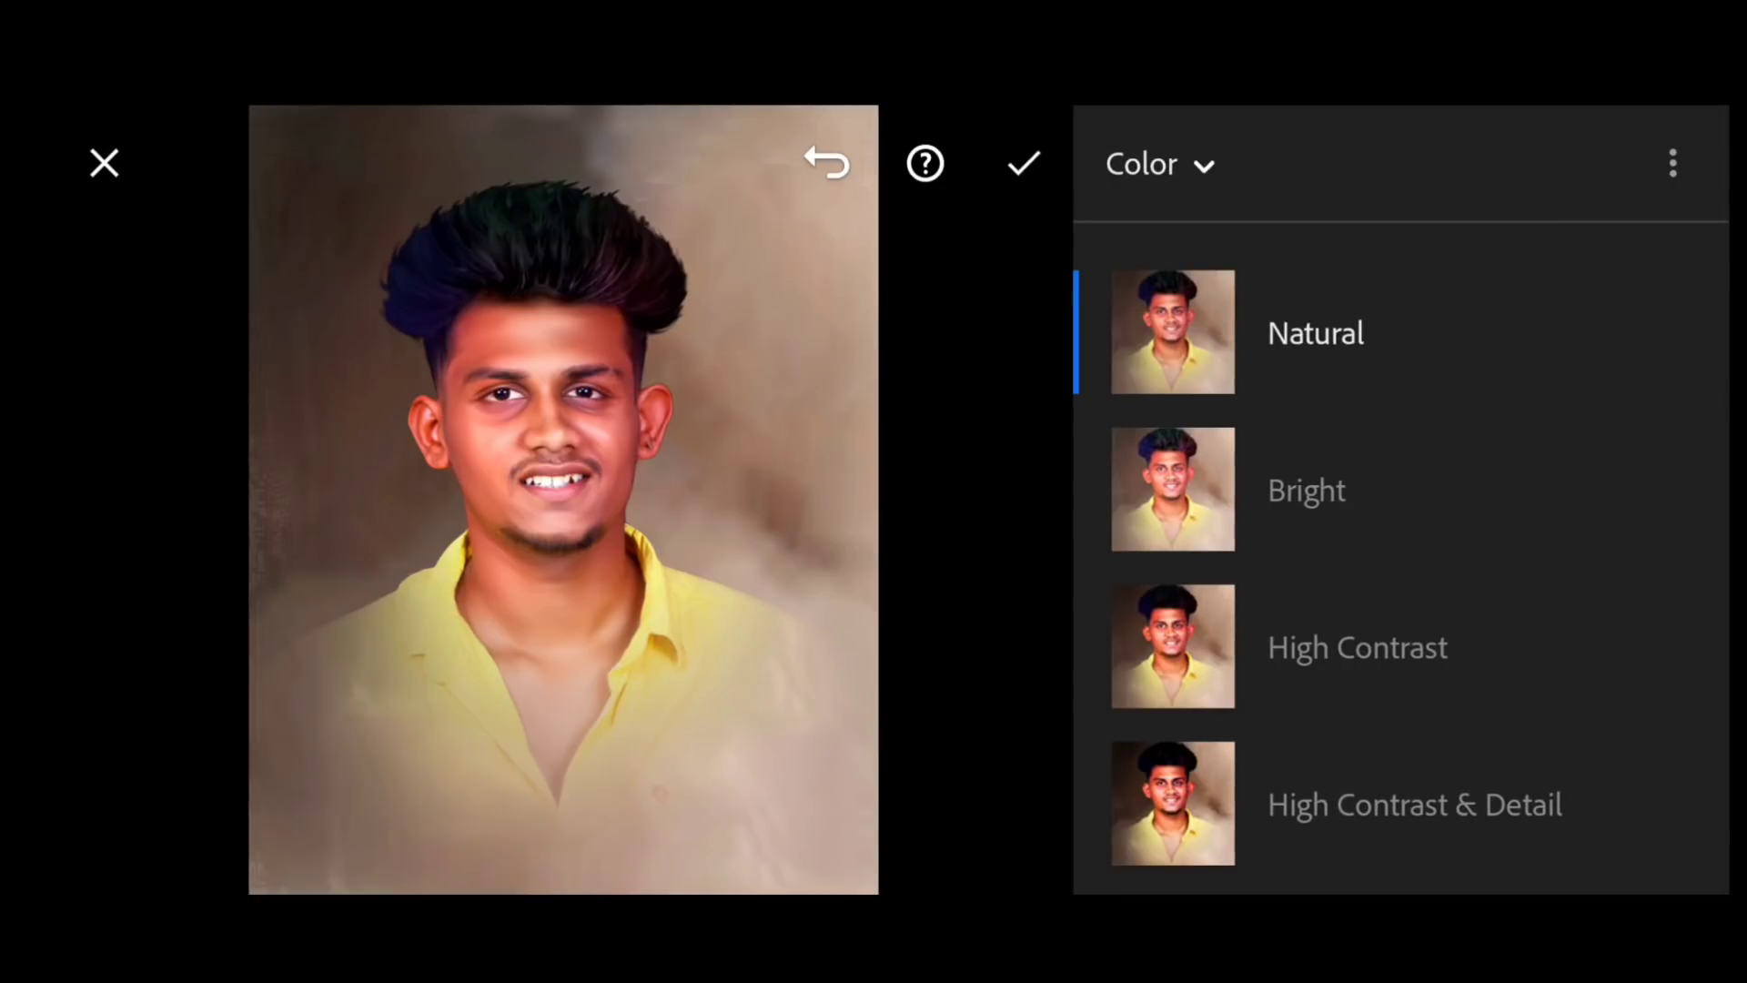
click(1023, 163)
scroll(1683, 500, up, 5)
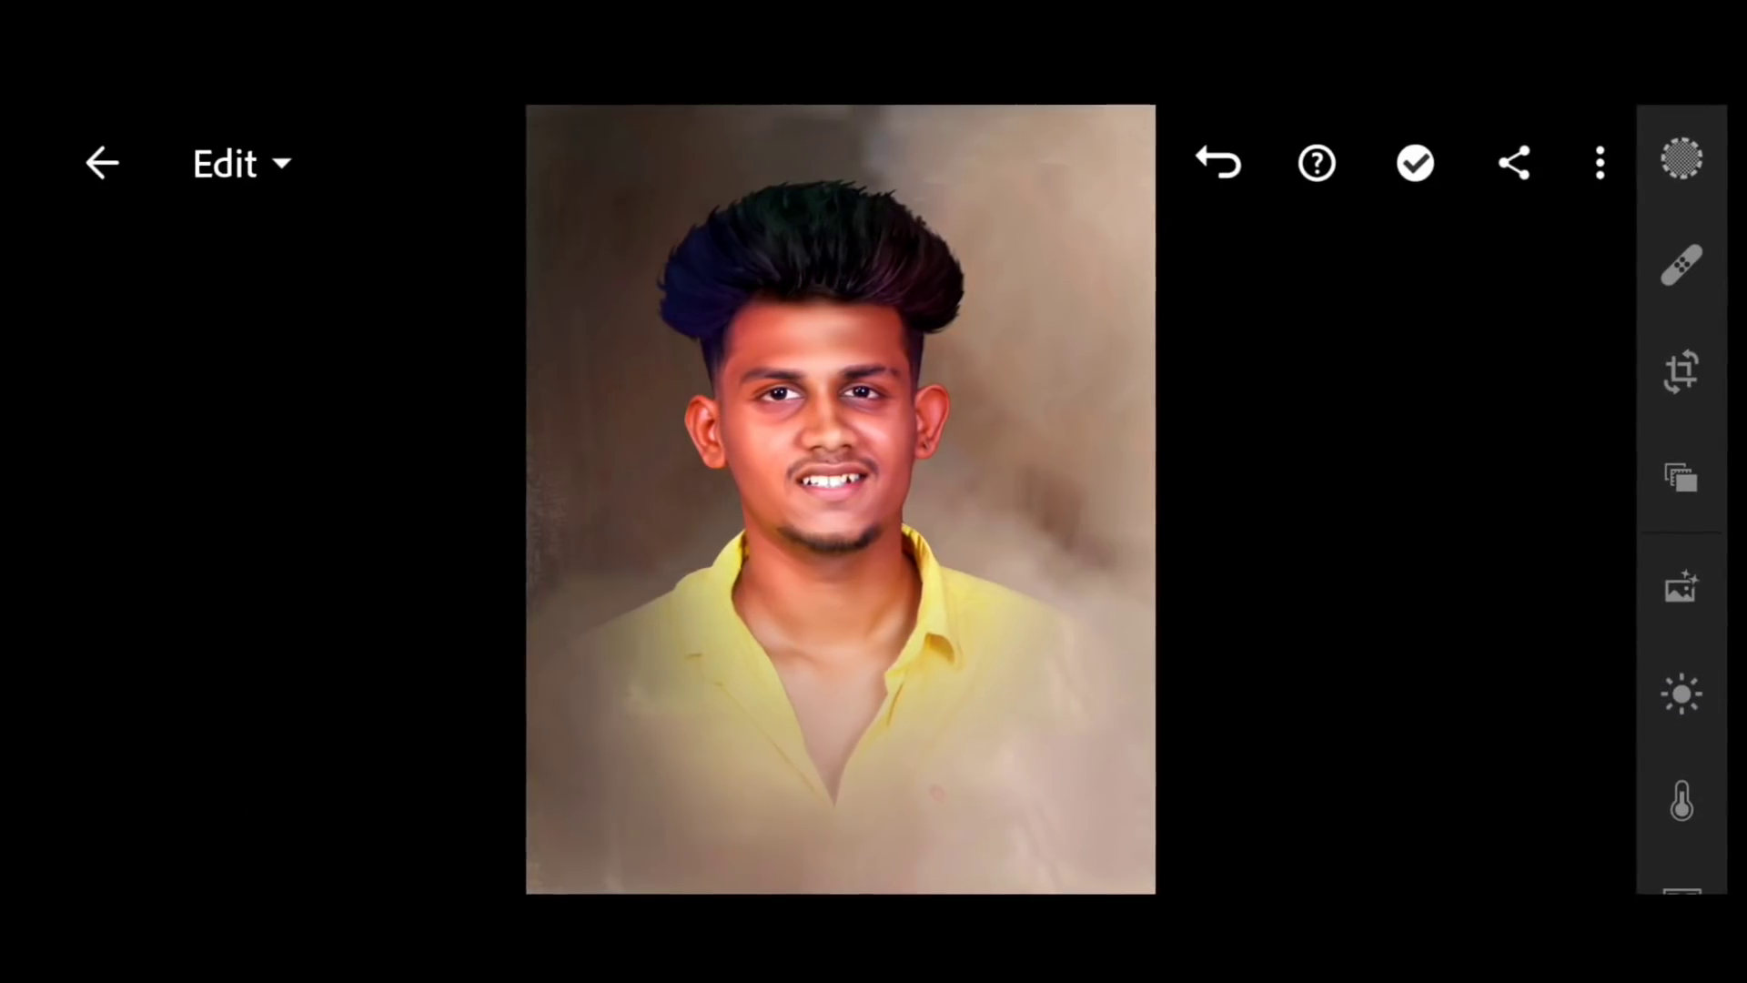
In Light, set Highlights to -34 and Whites to 18
click(1677, 694)
scroll(1509, 558, down, 1)
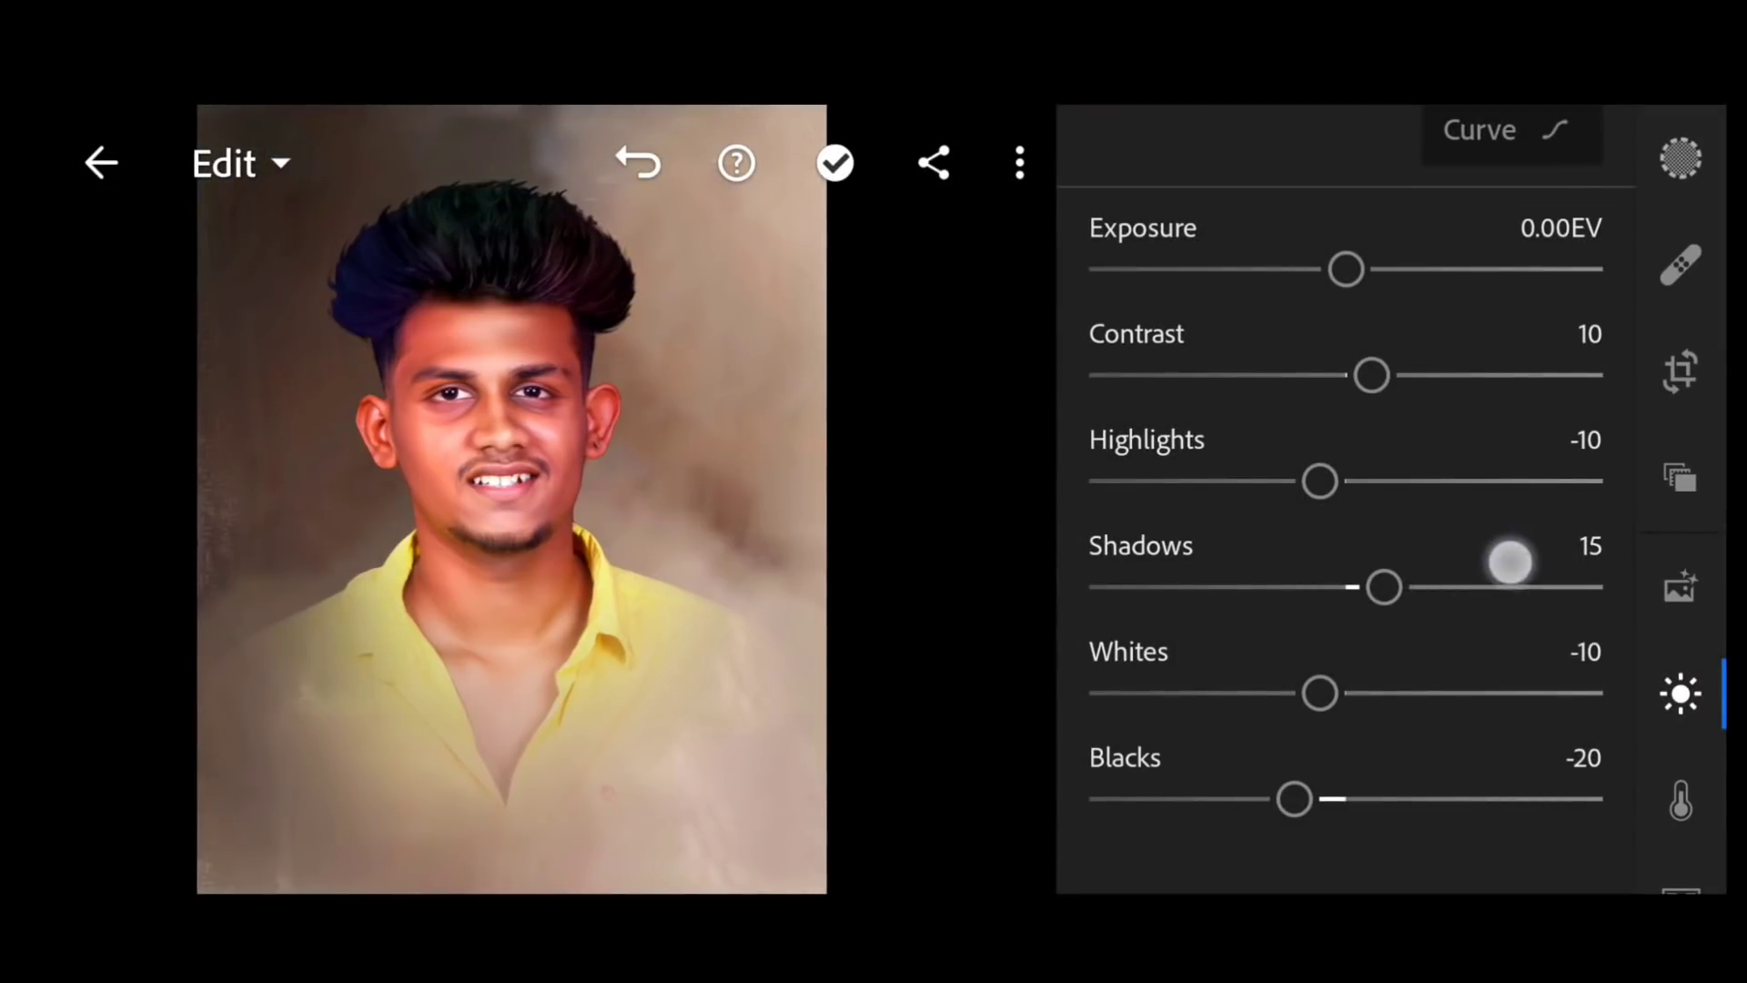
scroll(1536, 729, up, 1)
scroll(1583, 546, down, 1)
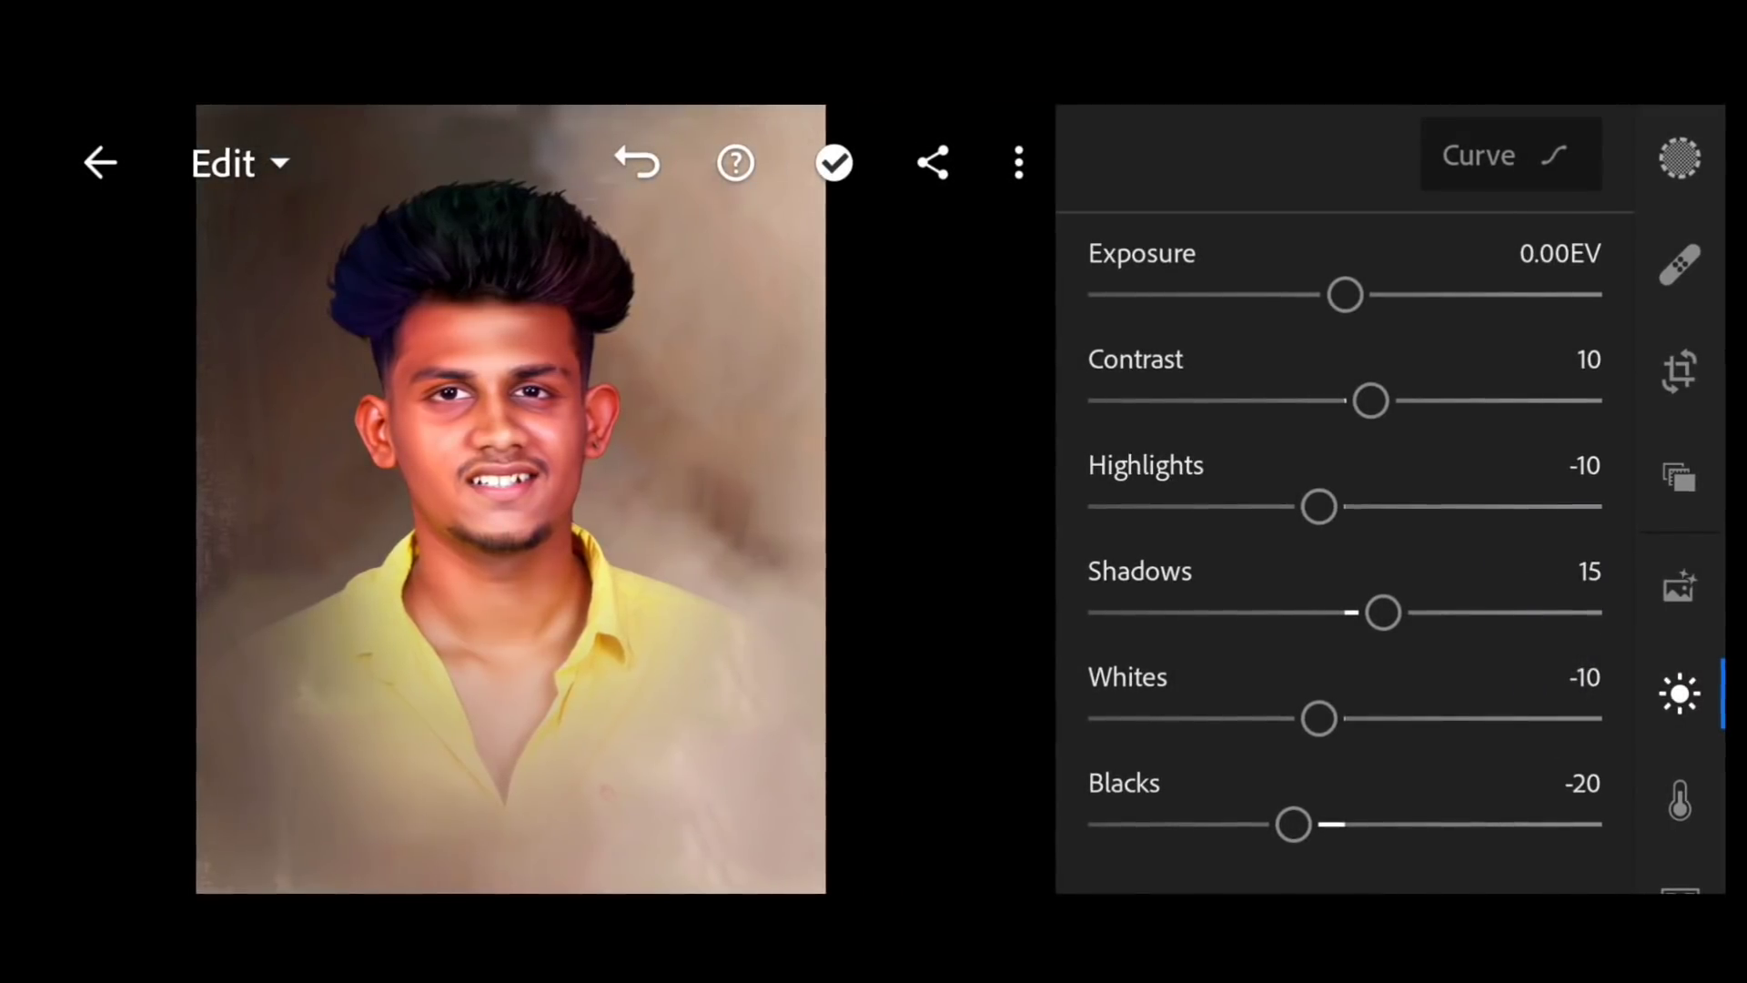
drag(1318, 505, 1257, 506)
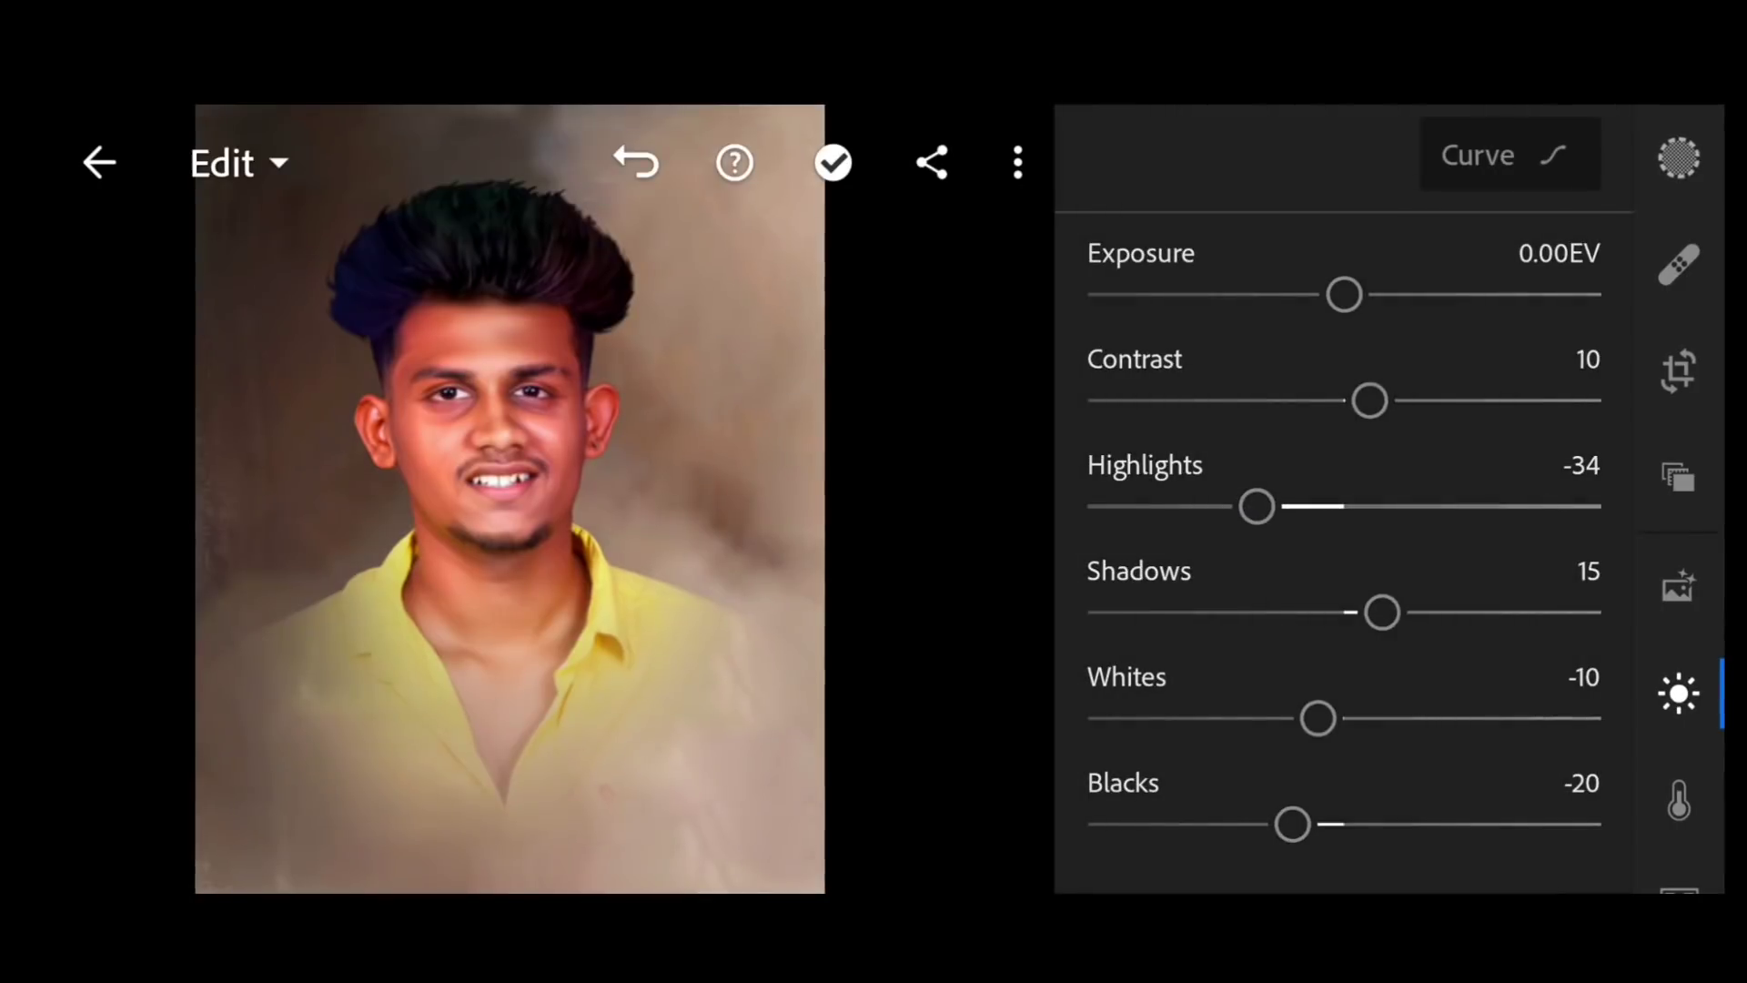
scroll(1510, 637, down, 1)
mouse_move(1324, 697)
mouse_down()
mouse_move(1432, 694)
mouse_move(1389, 693)
mouse_up()
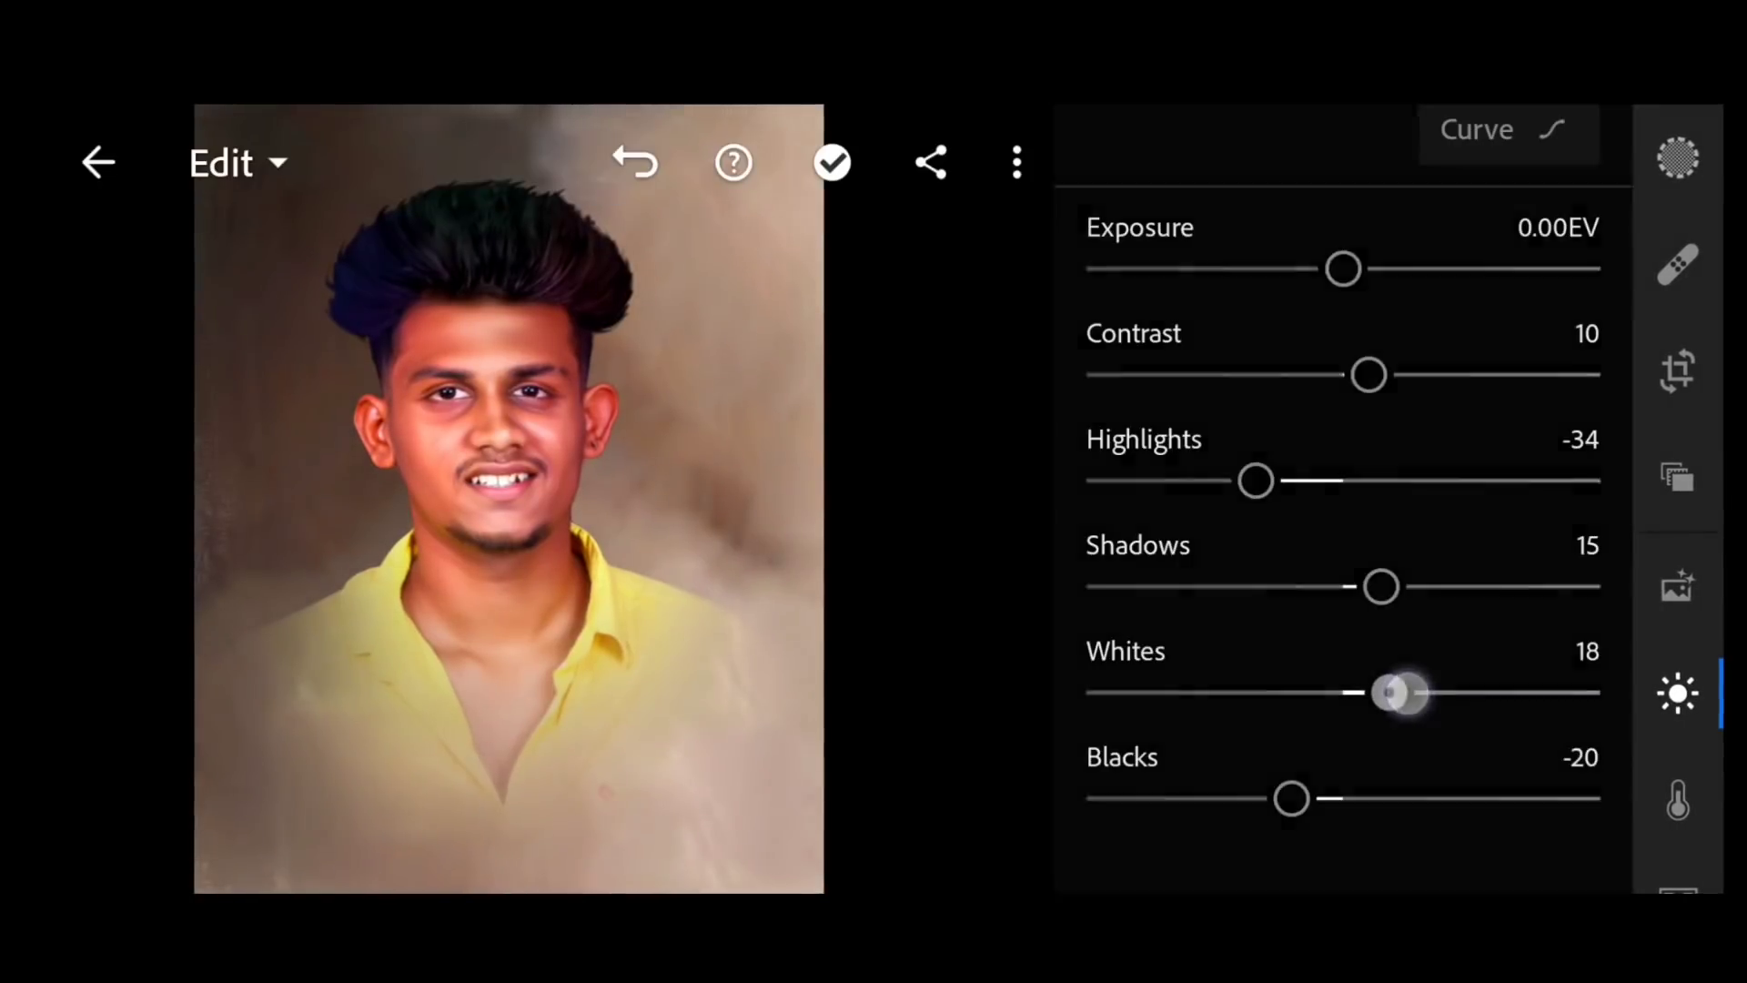
Add a -26 Vignette in Effects to darken the edges
scroll(1676, 546, down, 5)
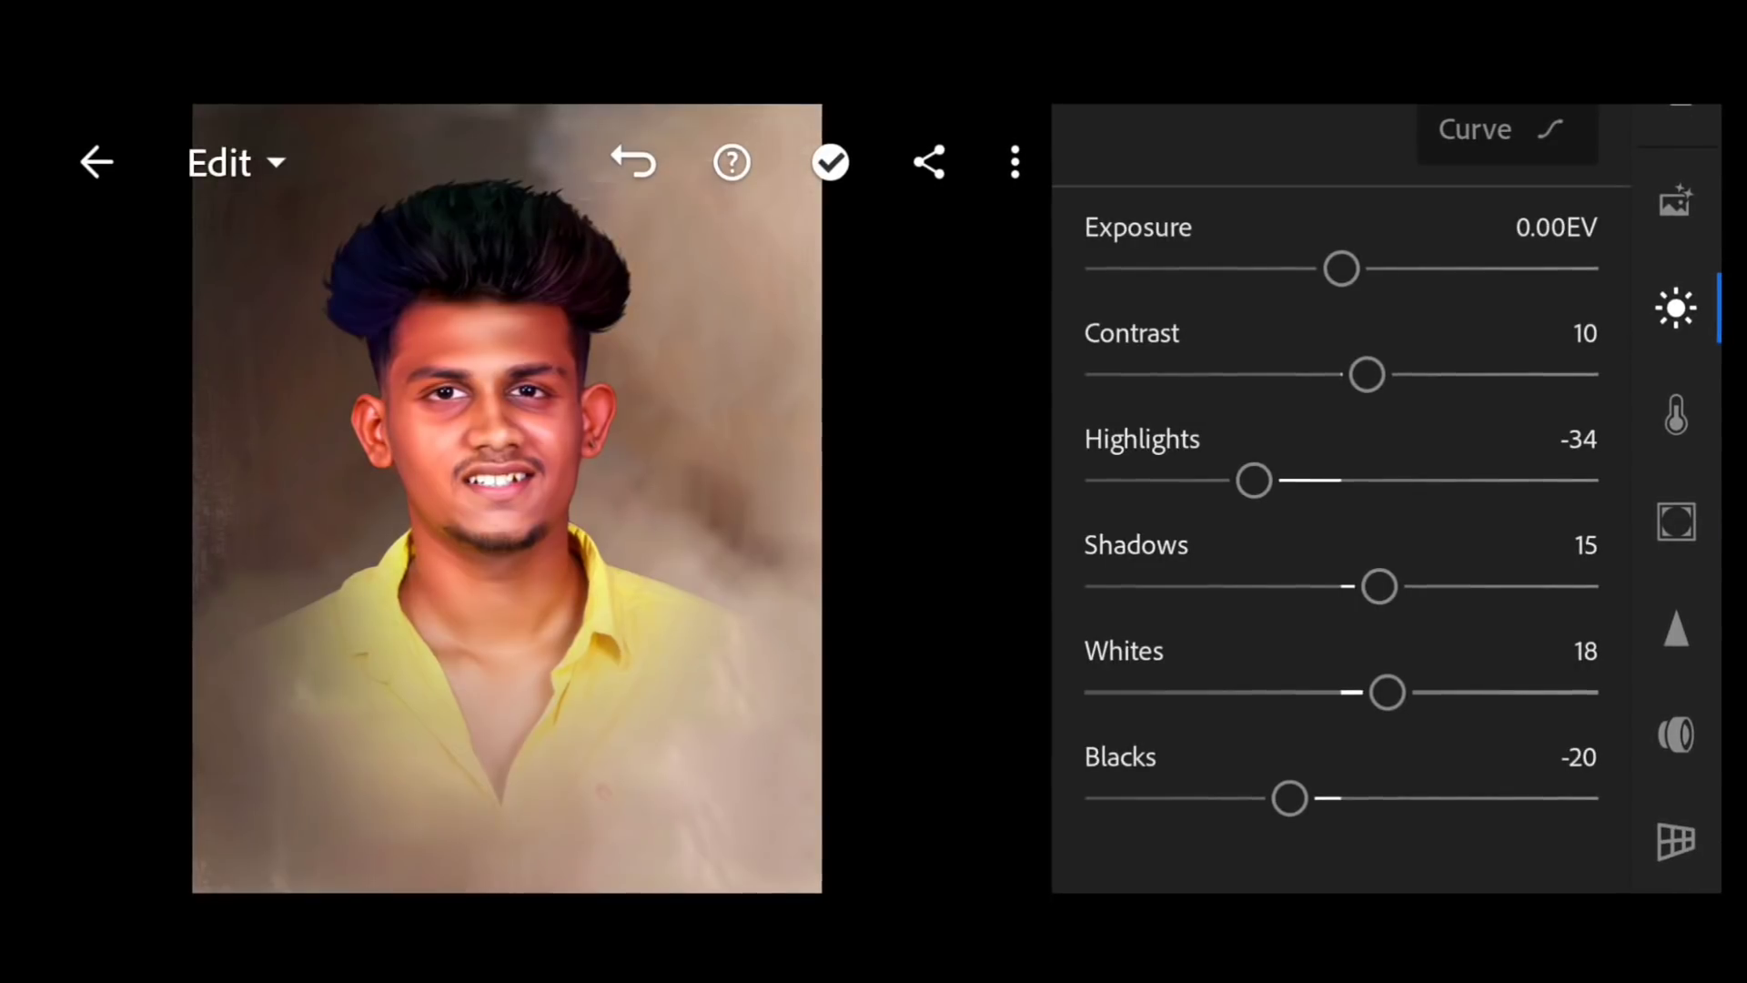
click(1676, 521)
drag(1340, 620, 1273, 620)
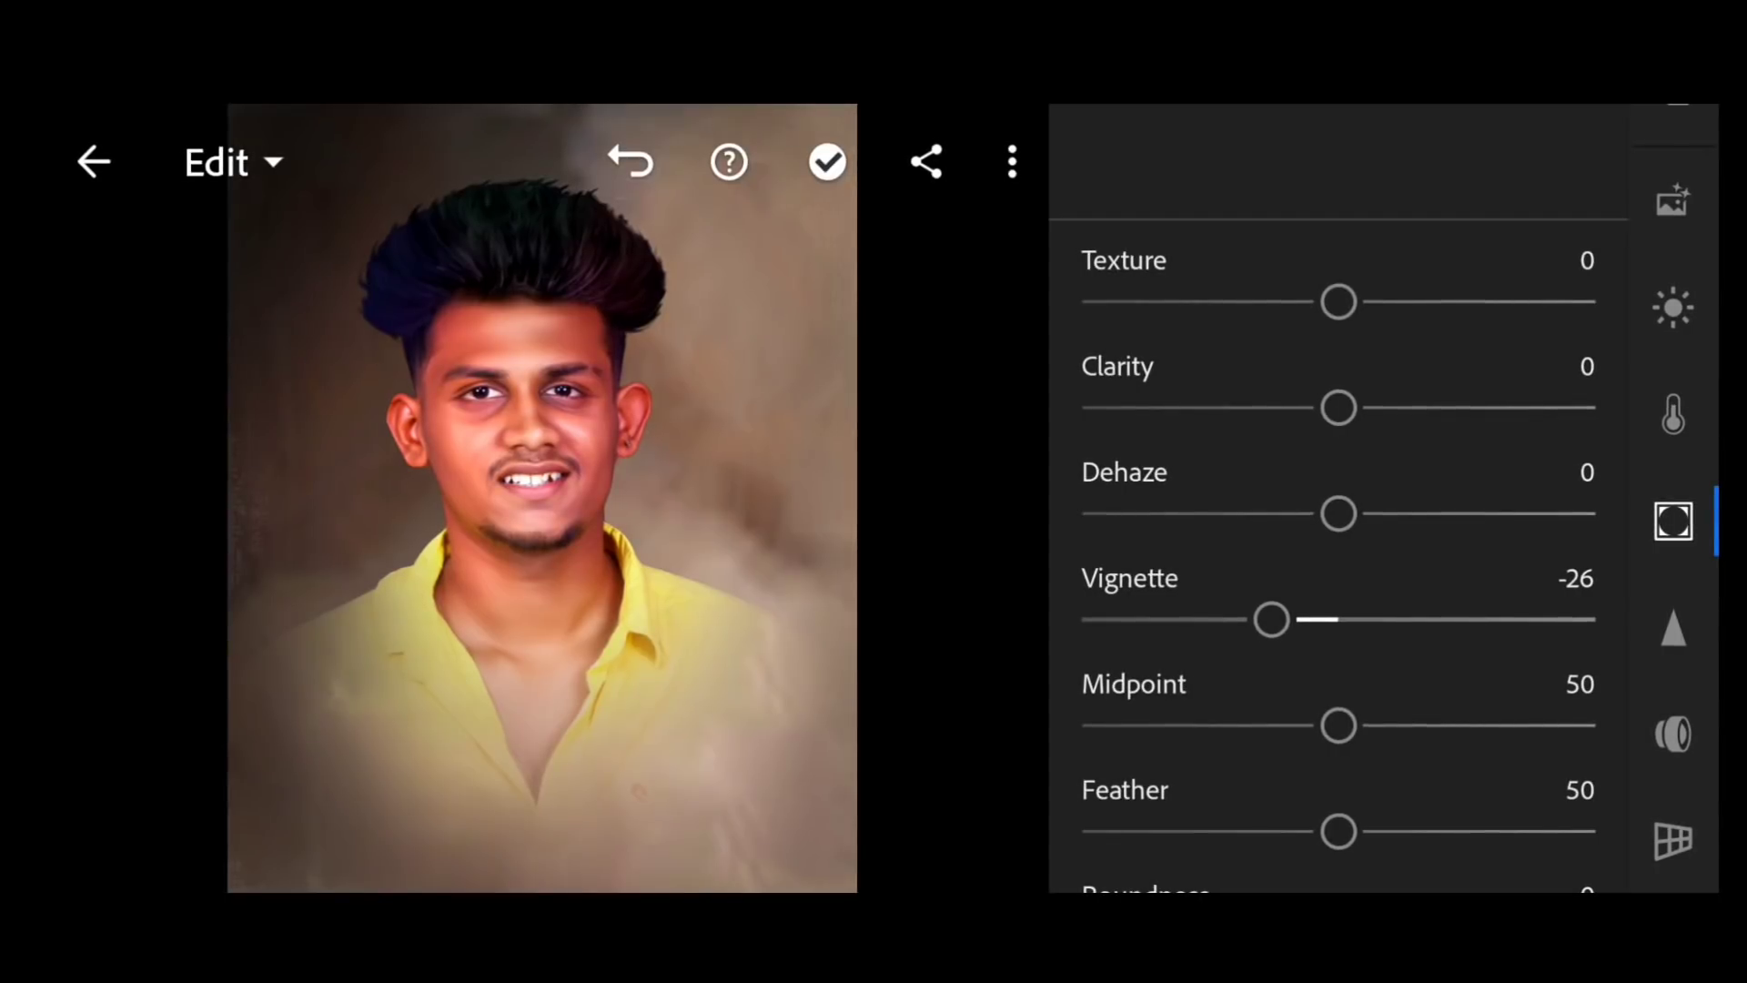
In Detail, set Sharpening 62, Masking 70 and Noise Reduction 10
click(1674, 623)
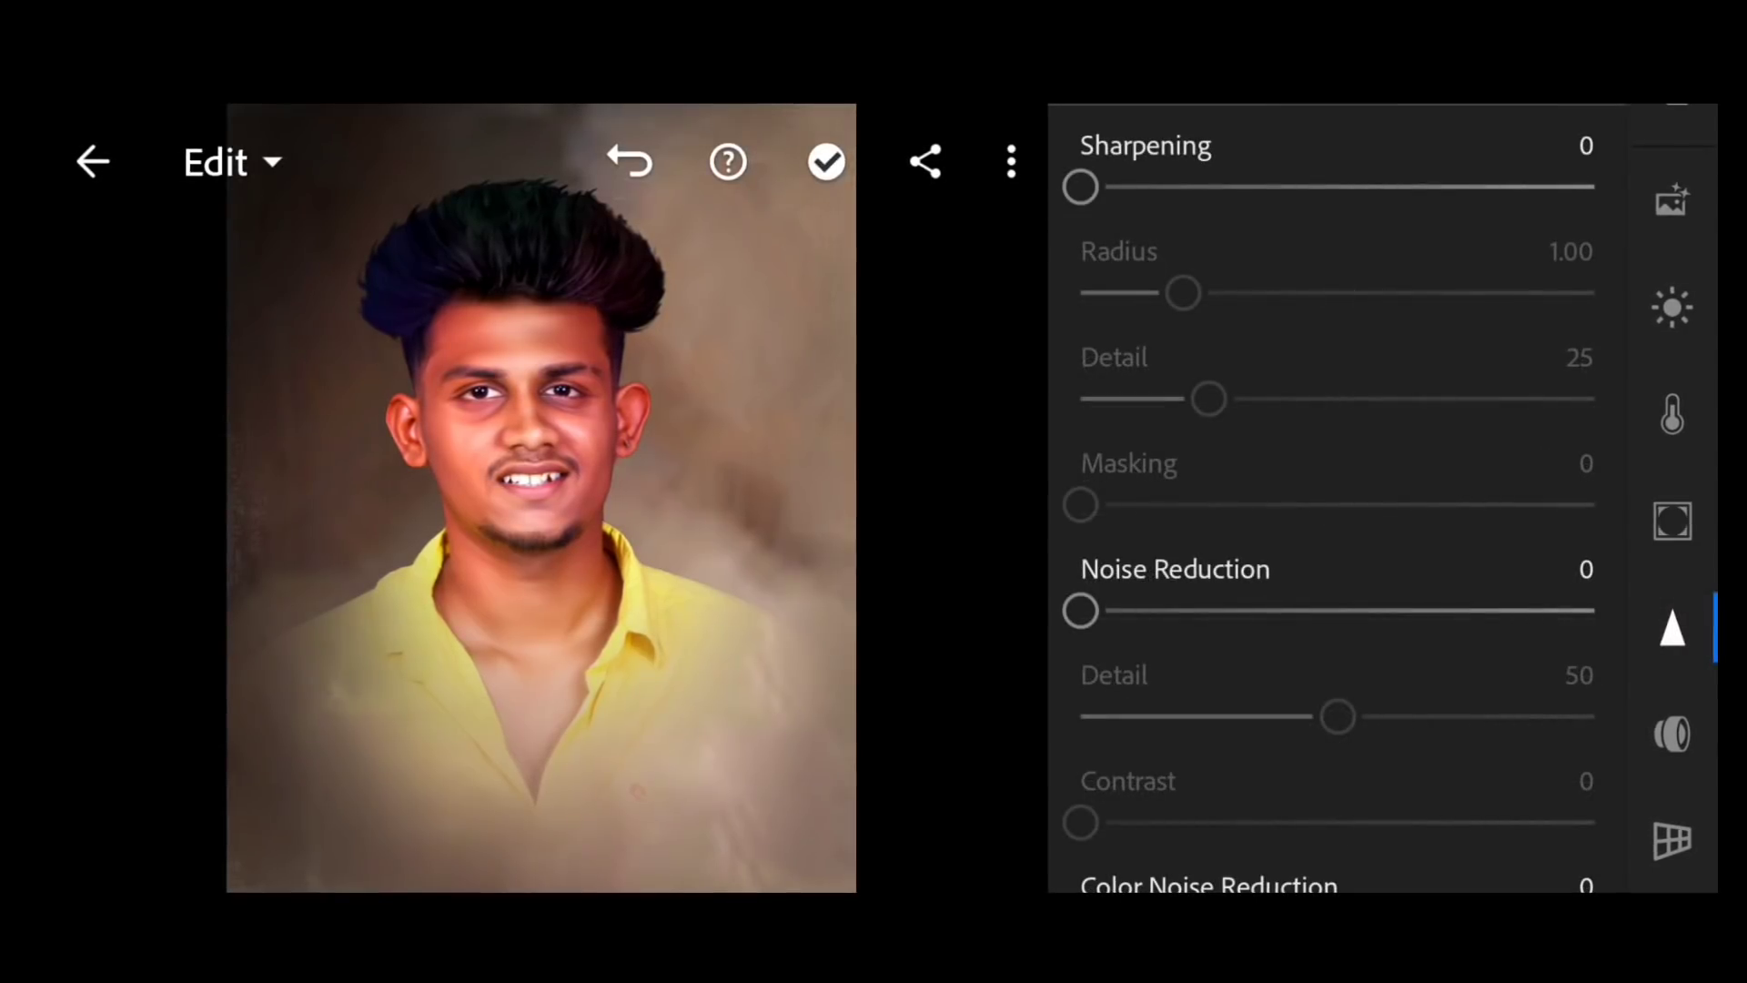
drag(1081, 186, 1292, 187)
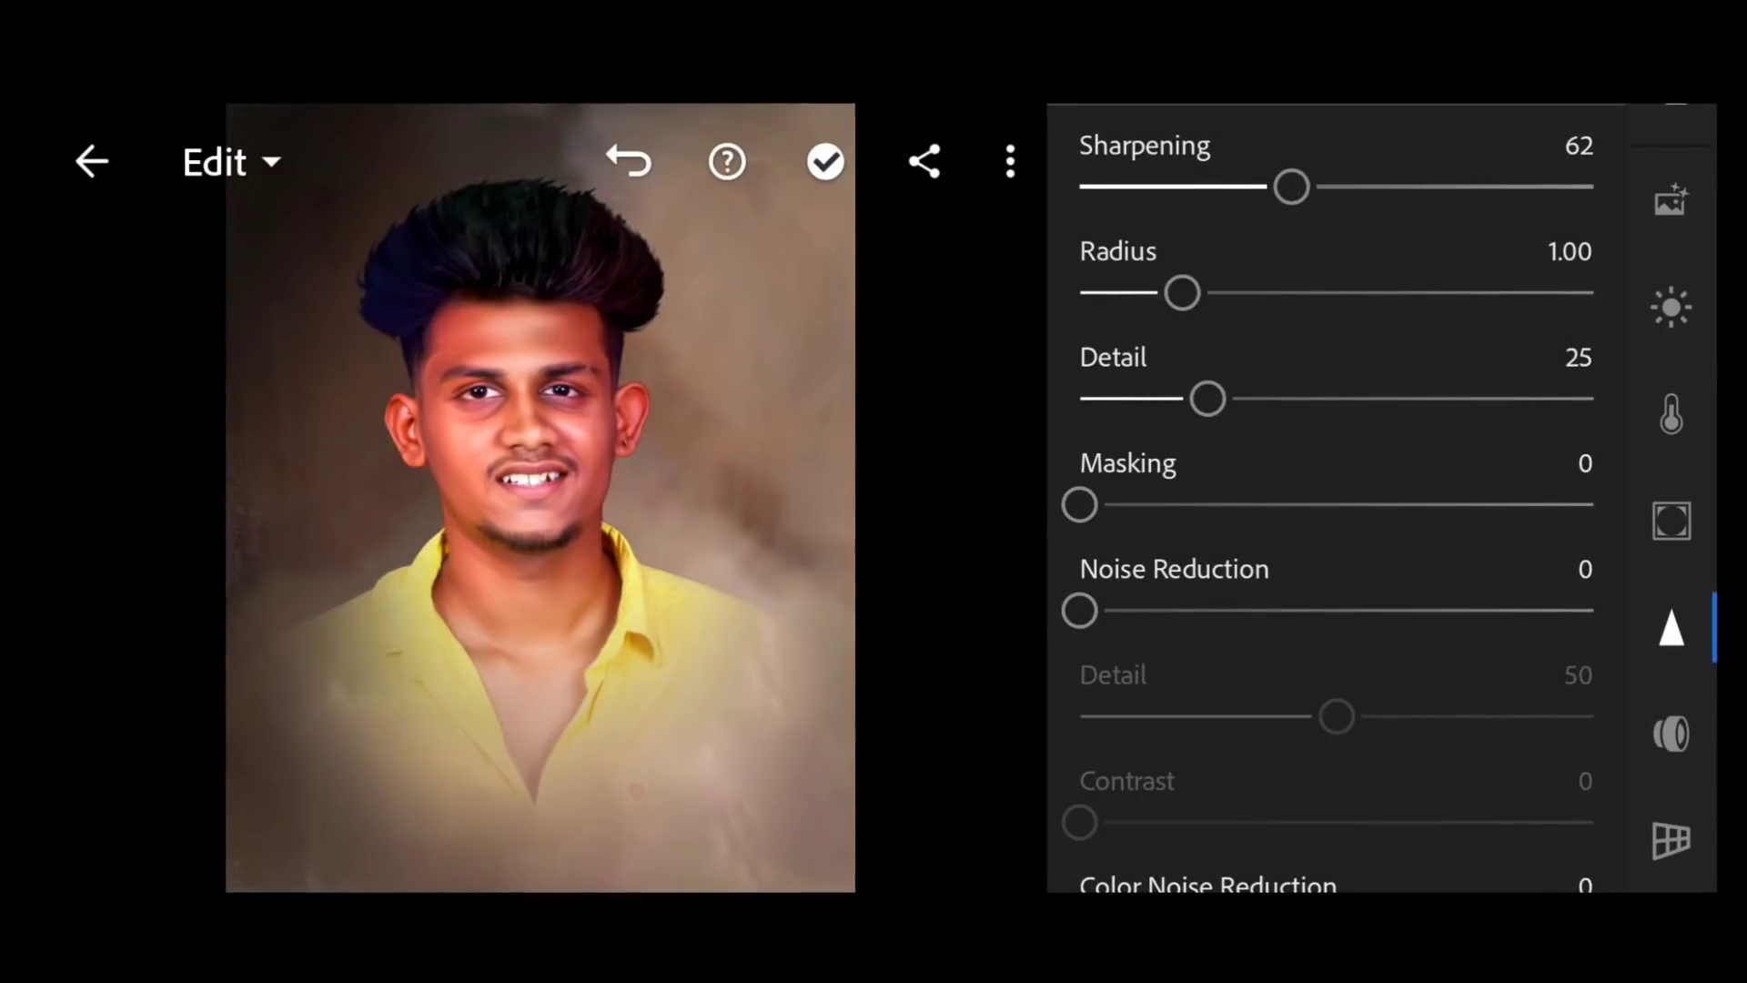
drag(1174, 532, 1467, 535)
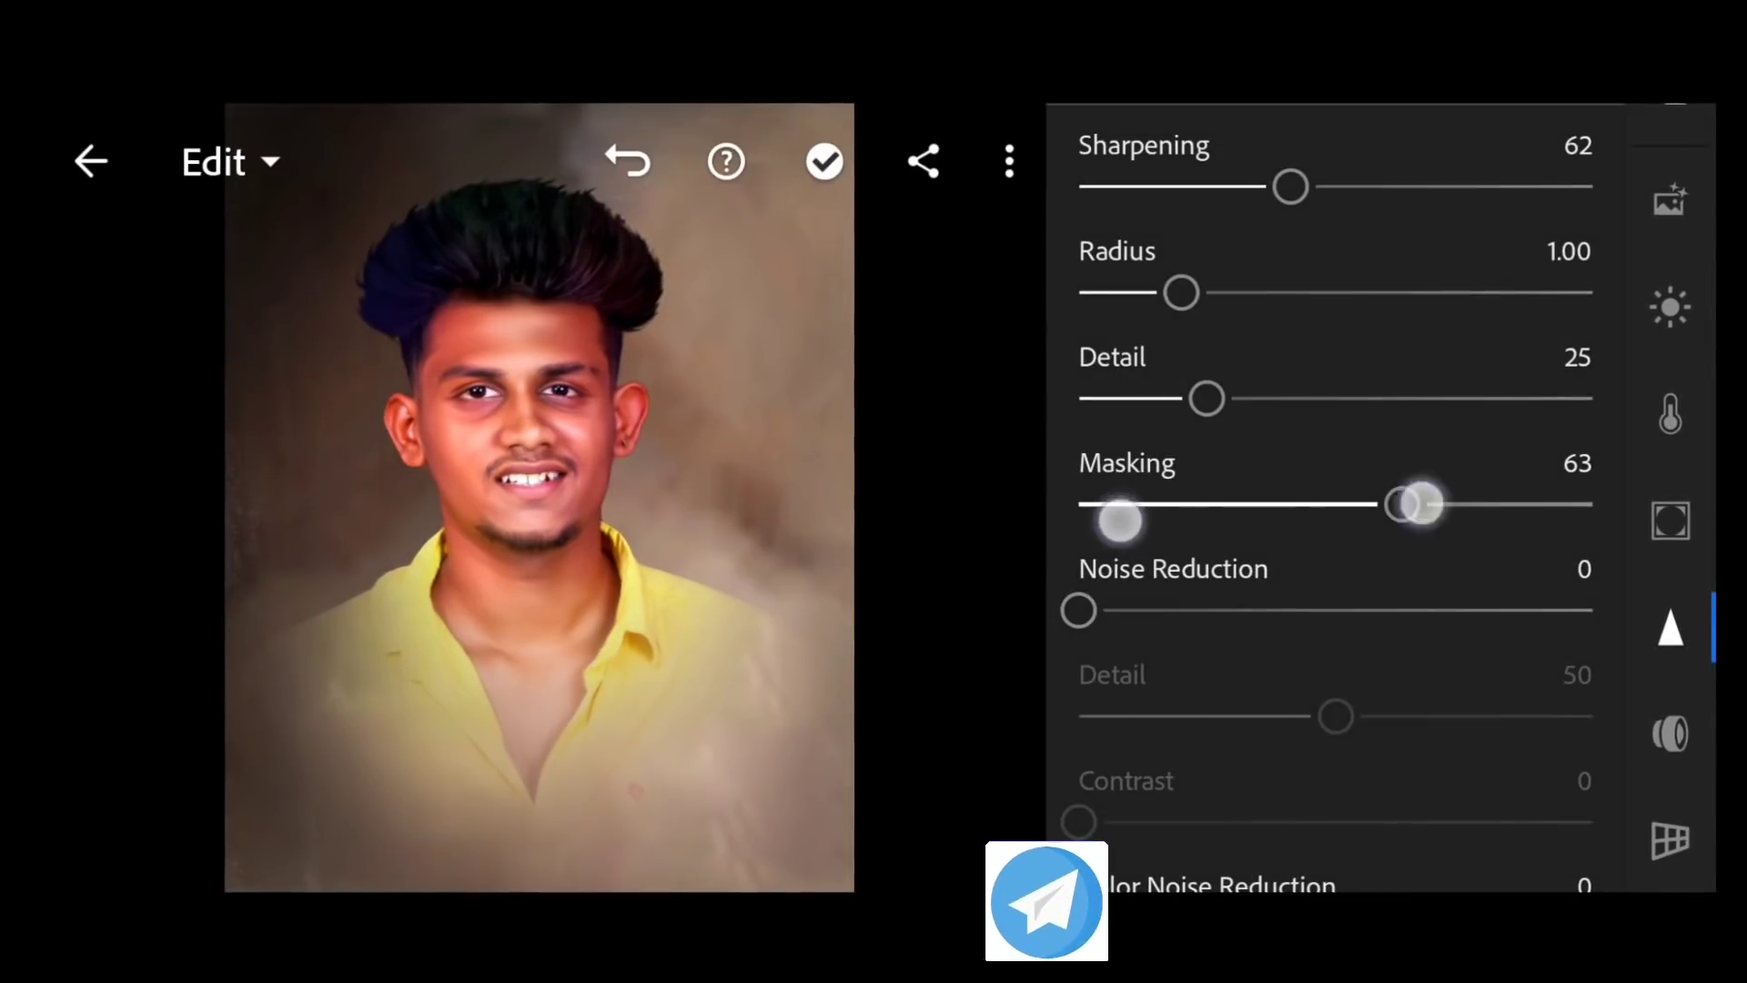
mouse_move(1220, 516)
mouse_down()
mouse_move(1454, 519)
mouse_move(1537, 553)
mouse_move(1634, 538)
mouse_move(1552, 538)
mouse_move(1609, 550)
mouse_up()
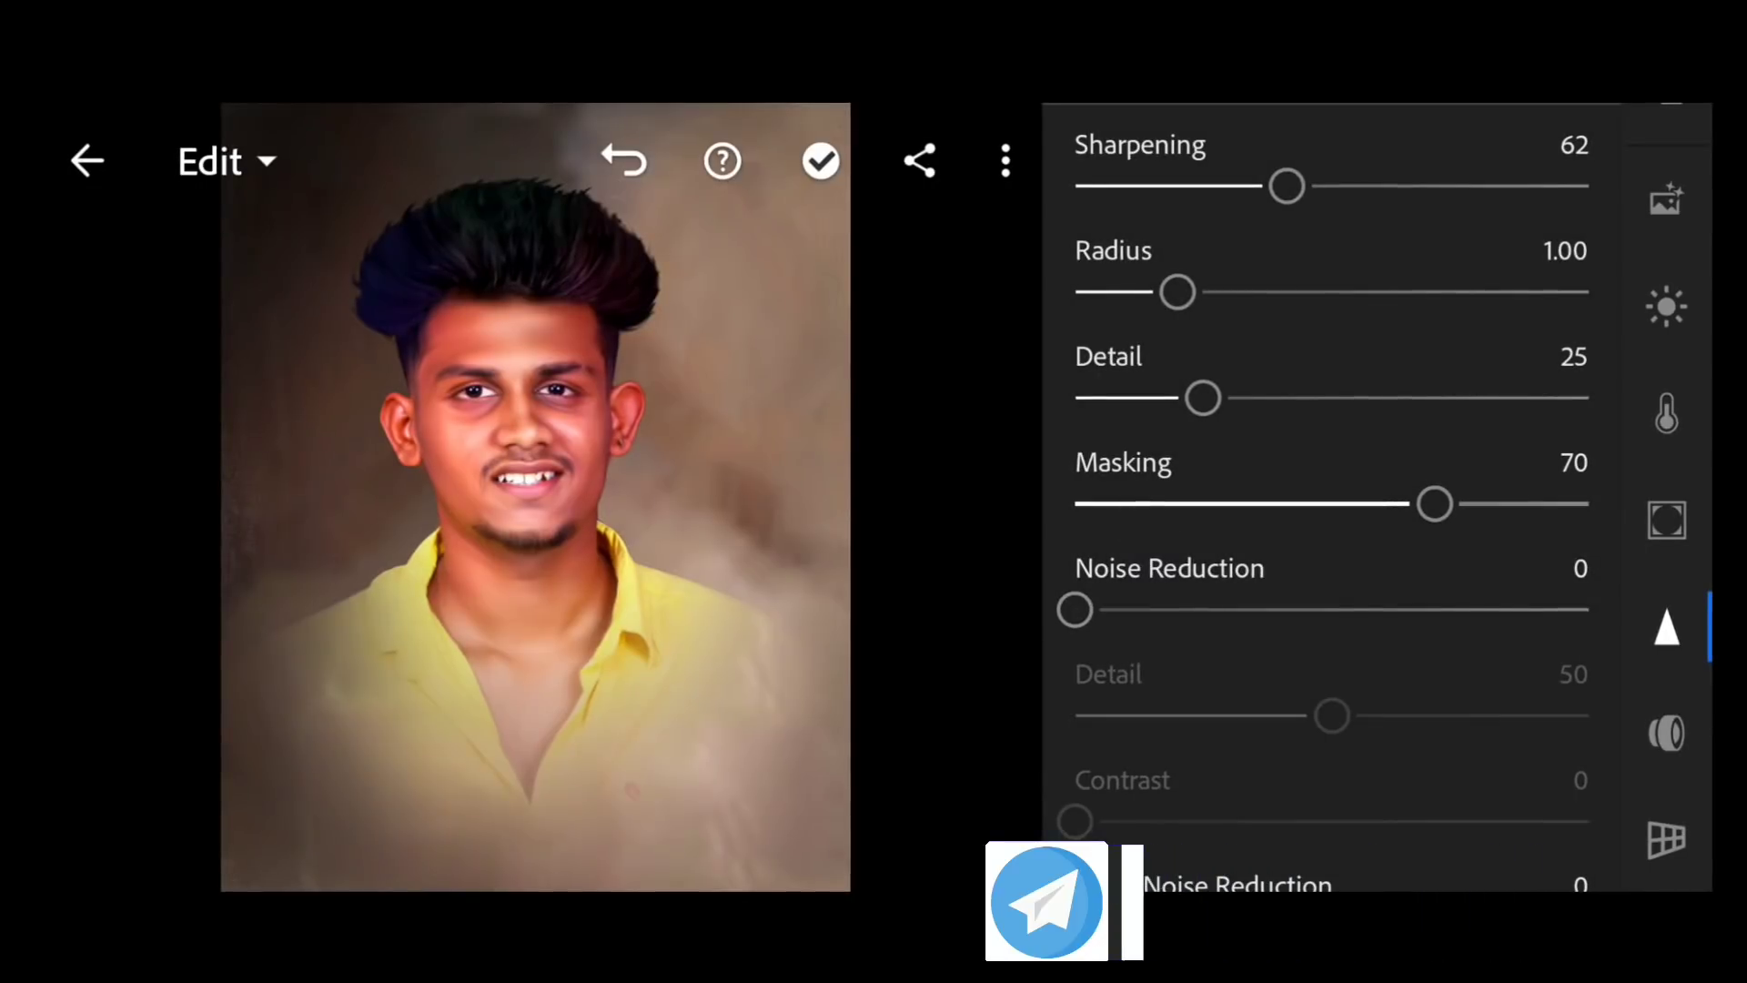
mouse_move(1075, 645)
mouse_down()
mouse_move(1138, 644)
mouse_move(1122, 647)
mouse_up()
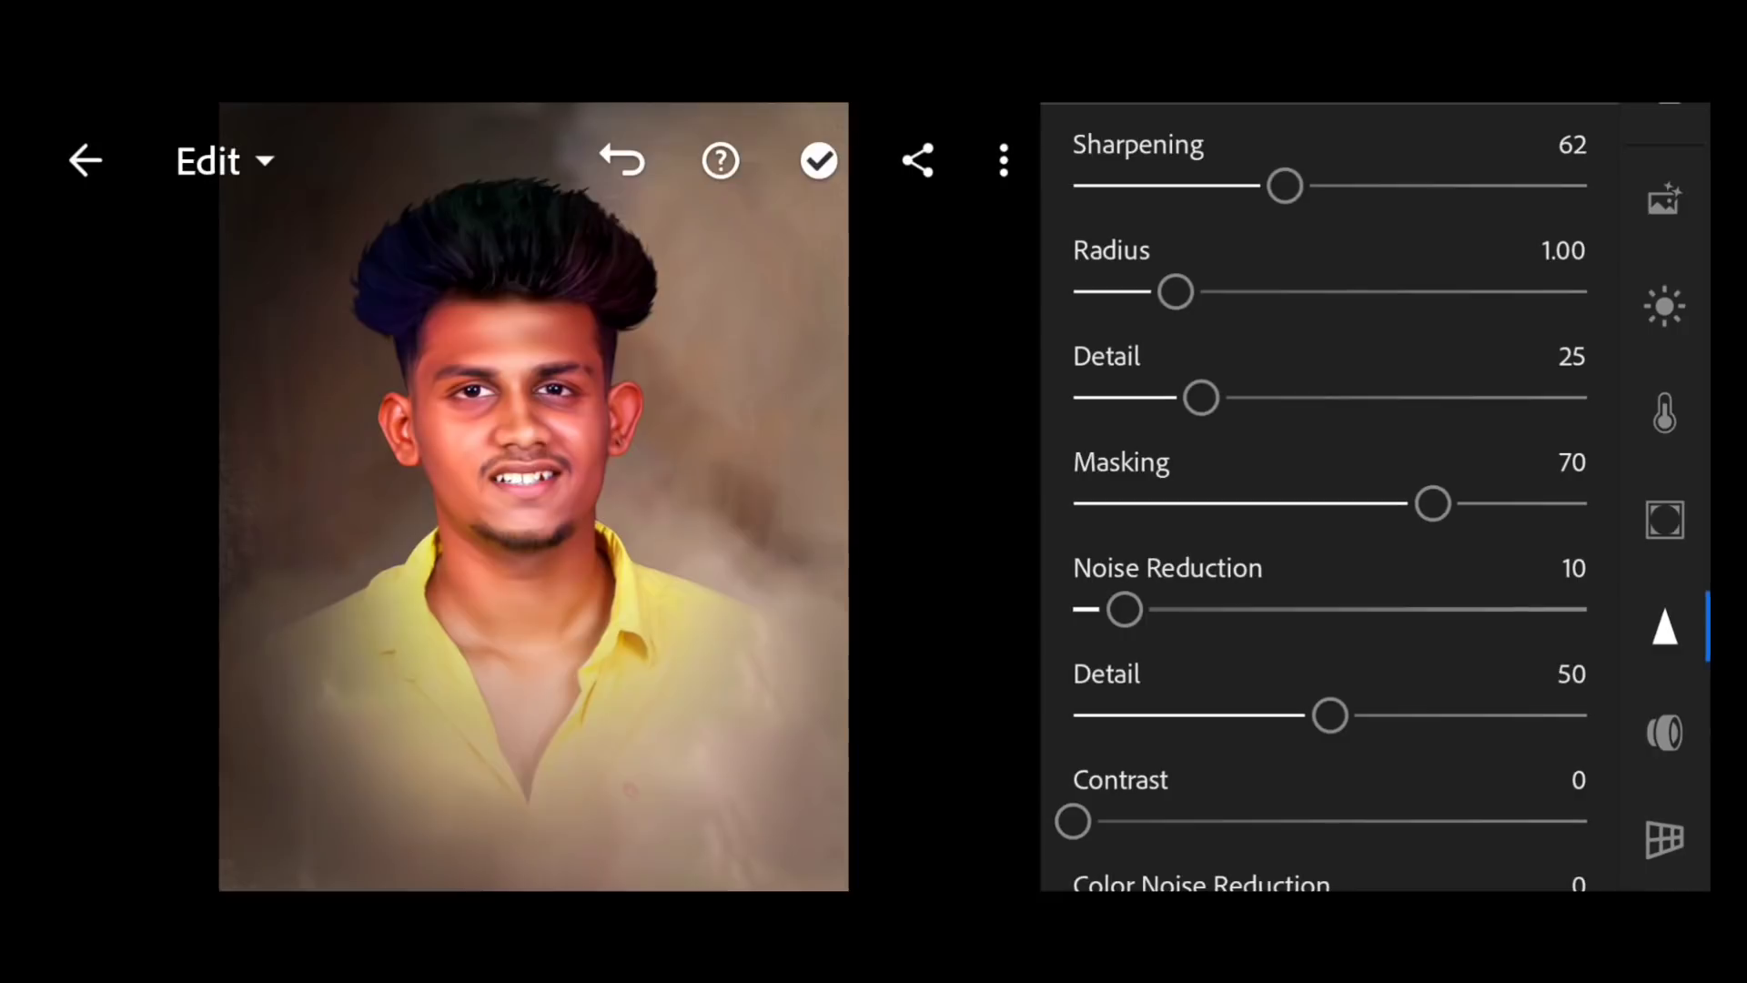
drag(1664, 273, 1663, 655)
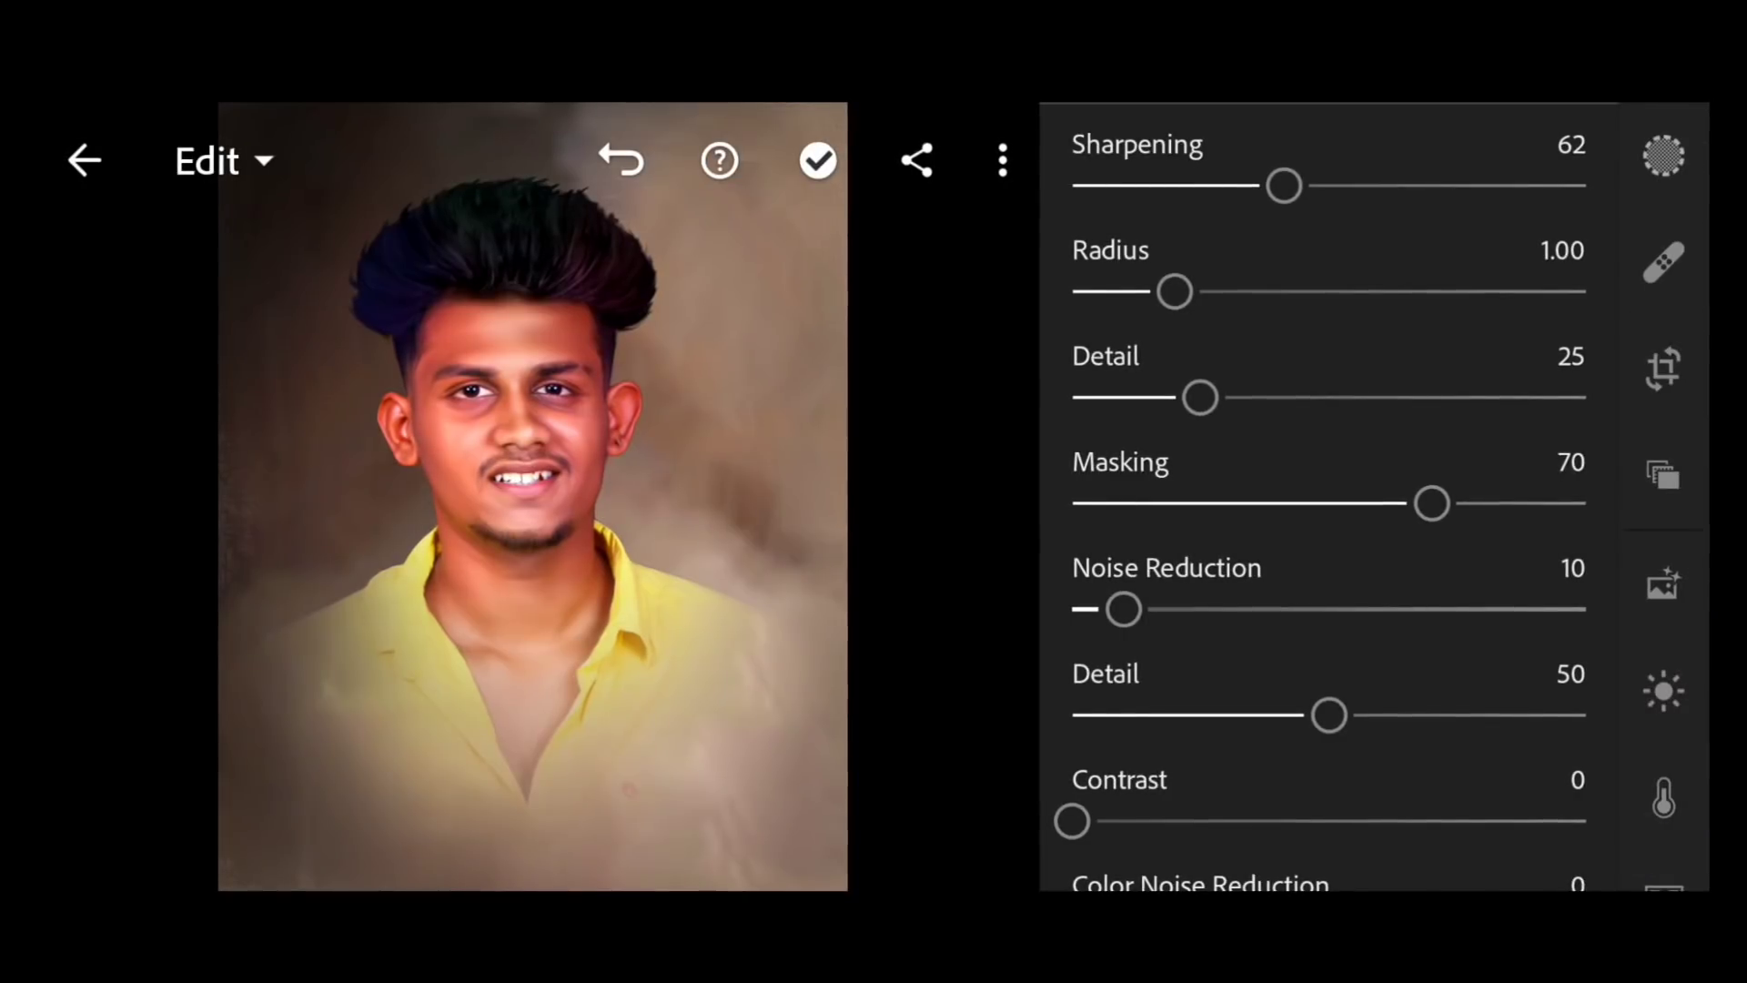
Draw a radial gradient mask over the man's face and invert it to target the background
click(1663, 154)
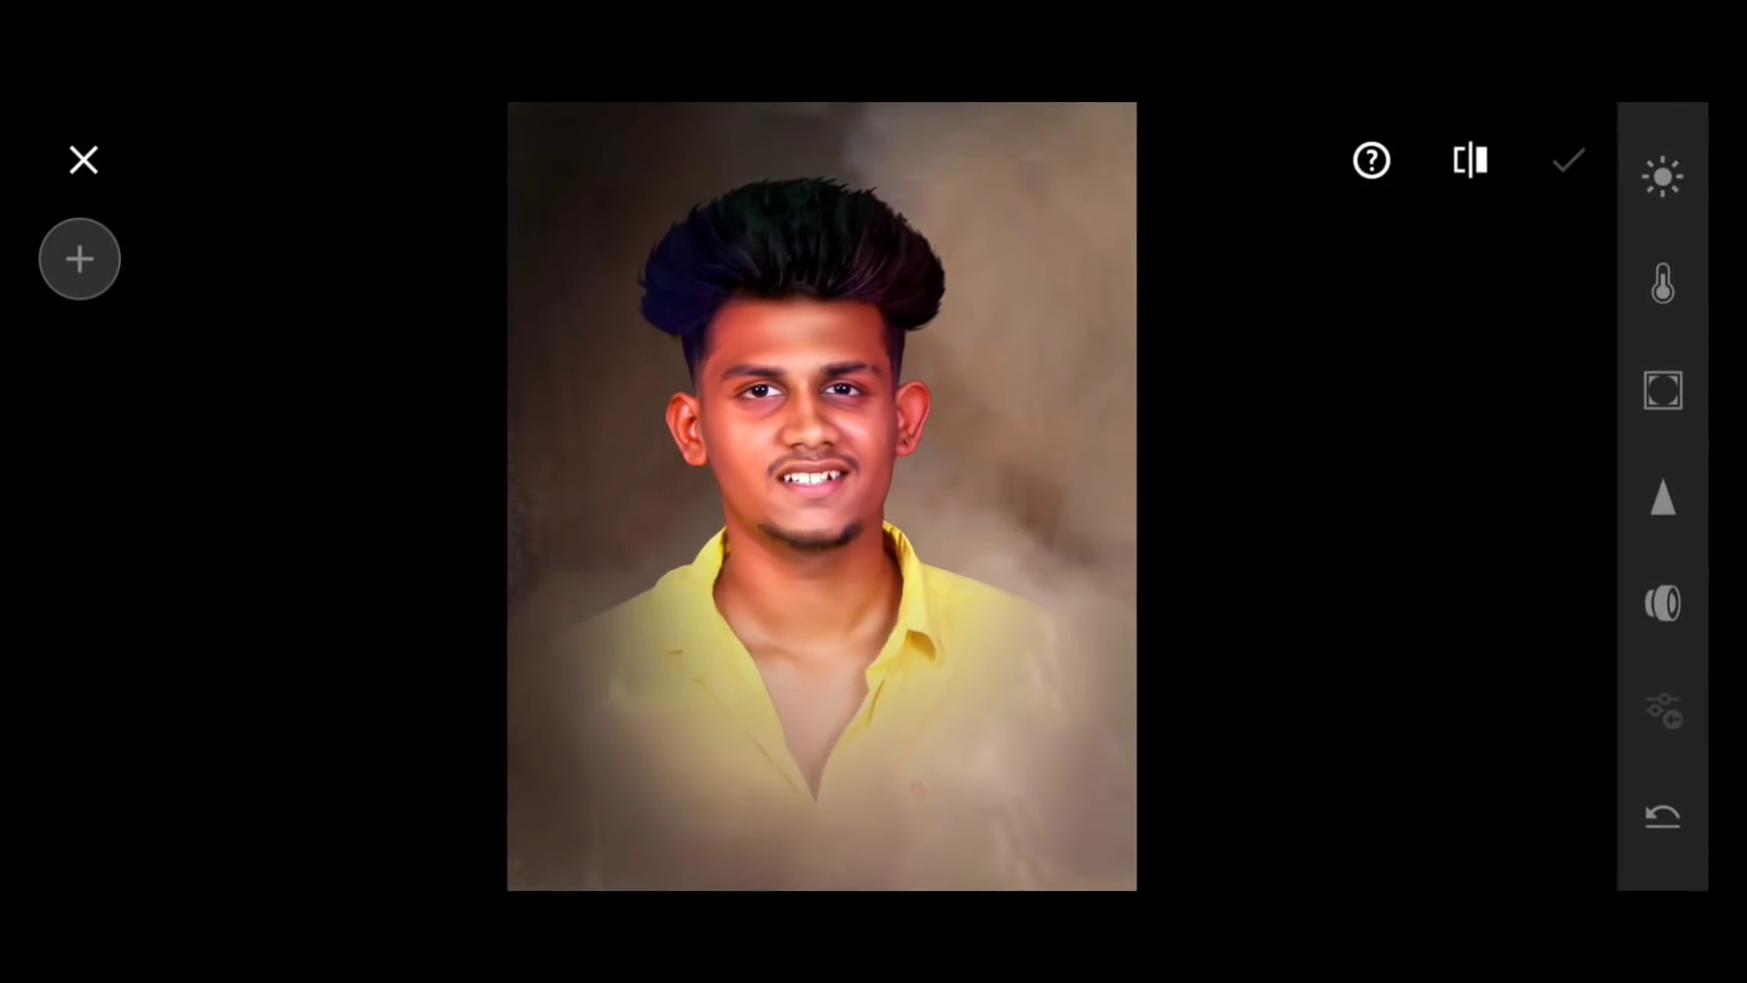
click(78, 259)
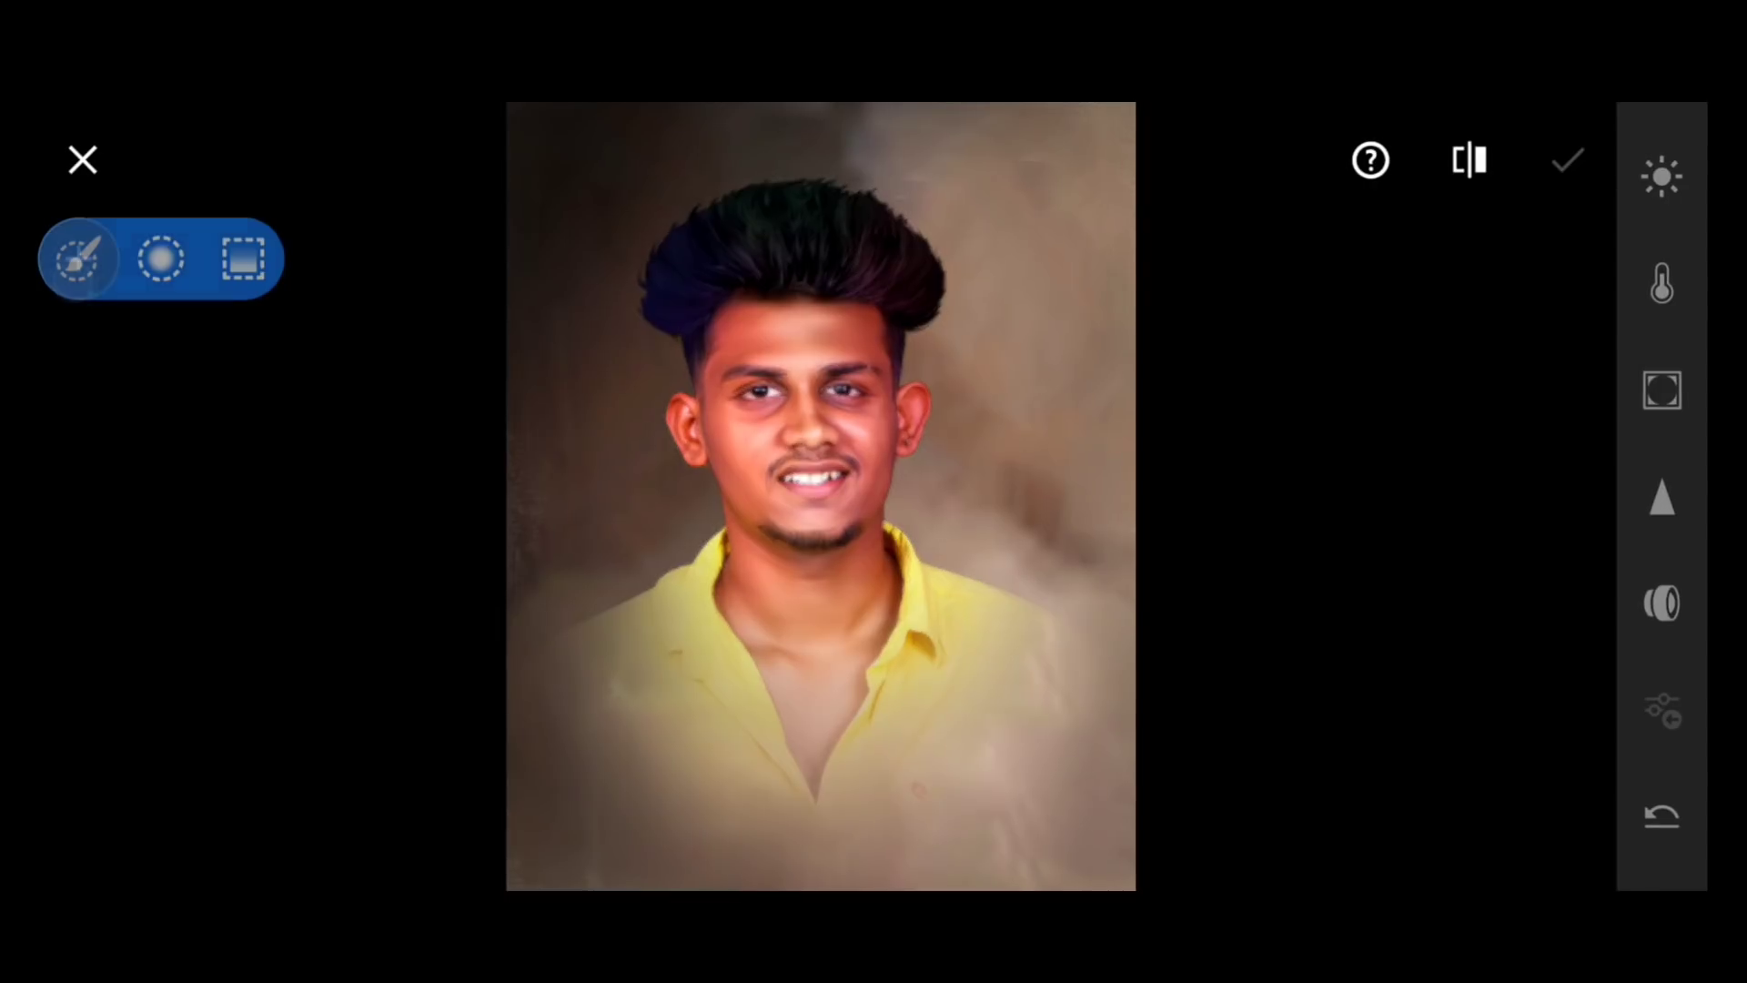
click(177, 286)
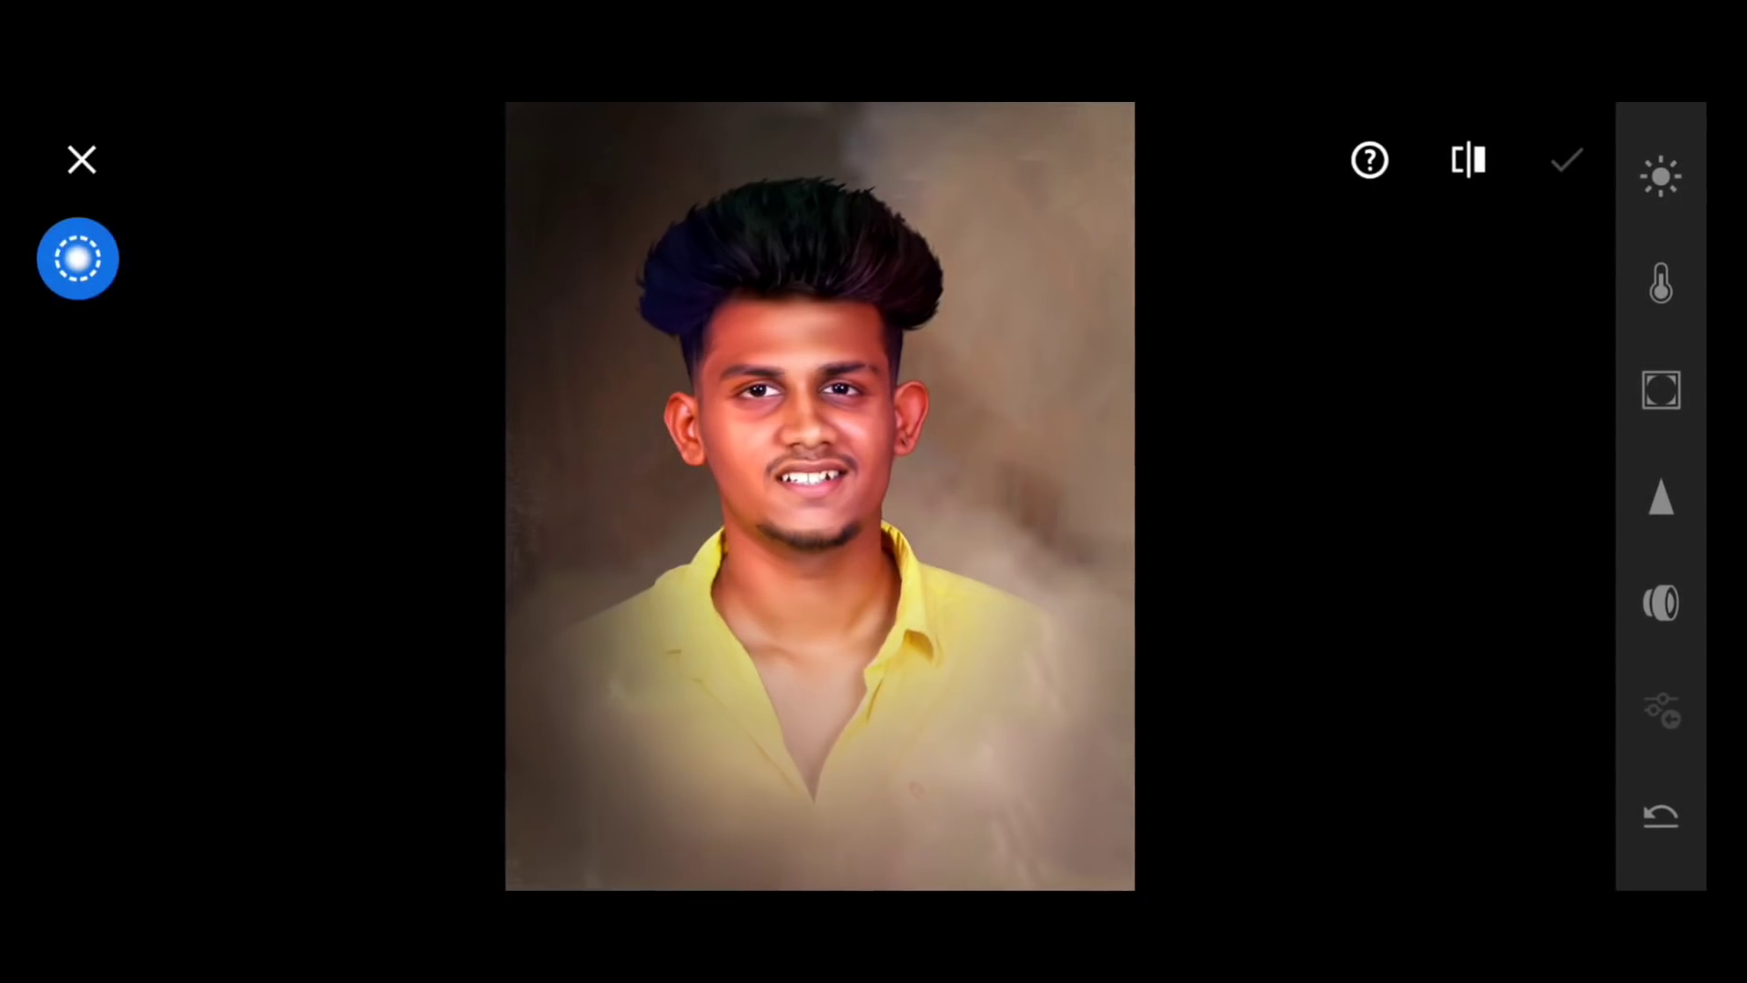
mouse_move(776, 417)
mouse_down()
mouse_move(912, 683)
mouse_move(986, 694)
mouse_up()
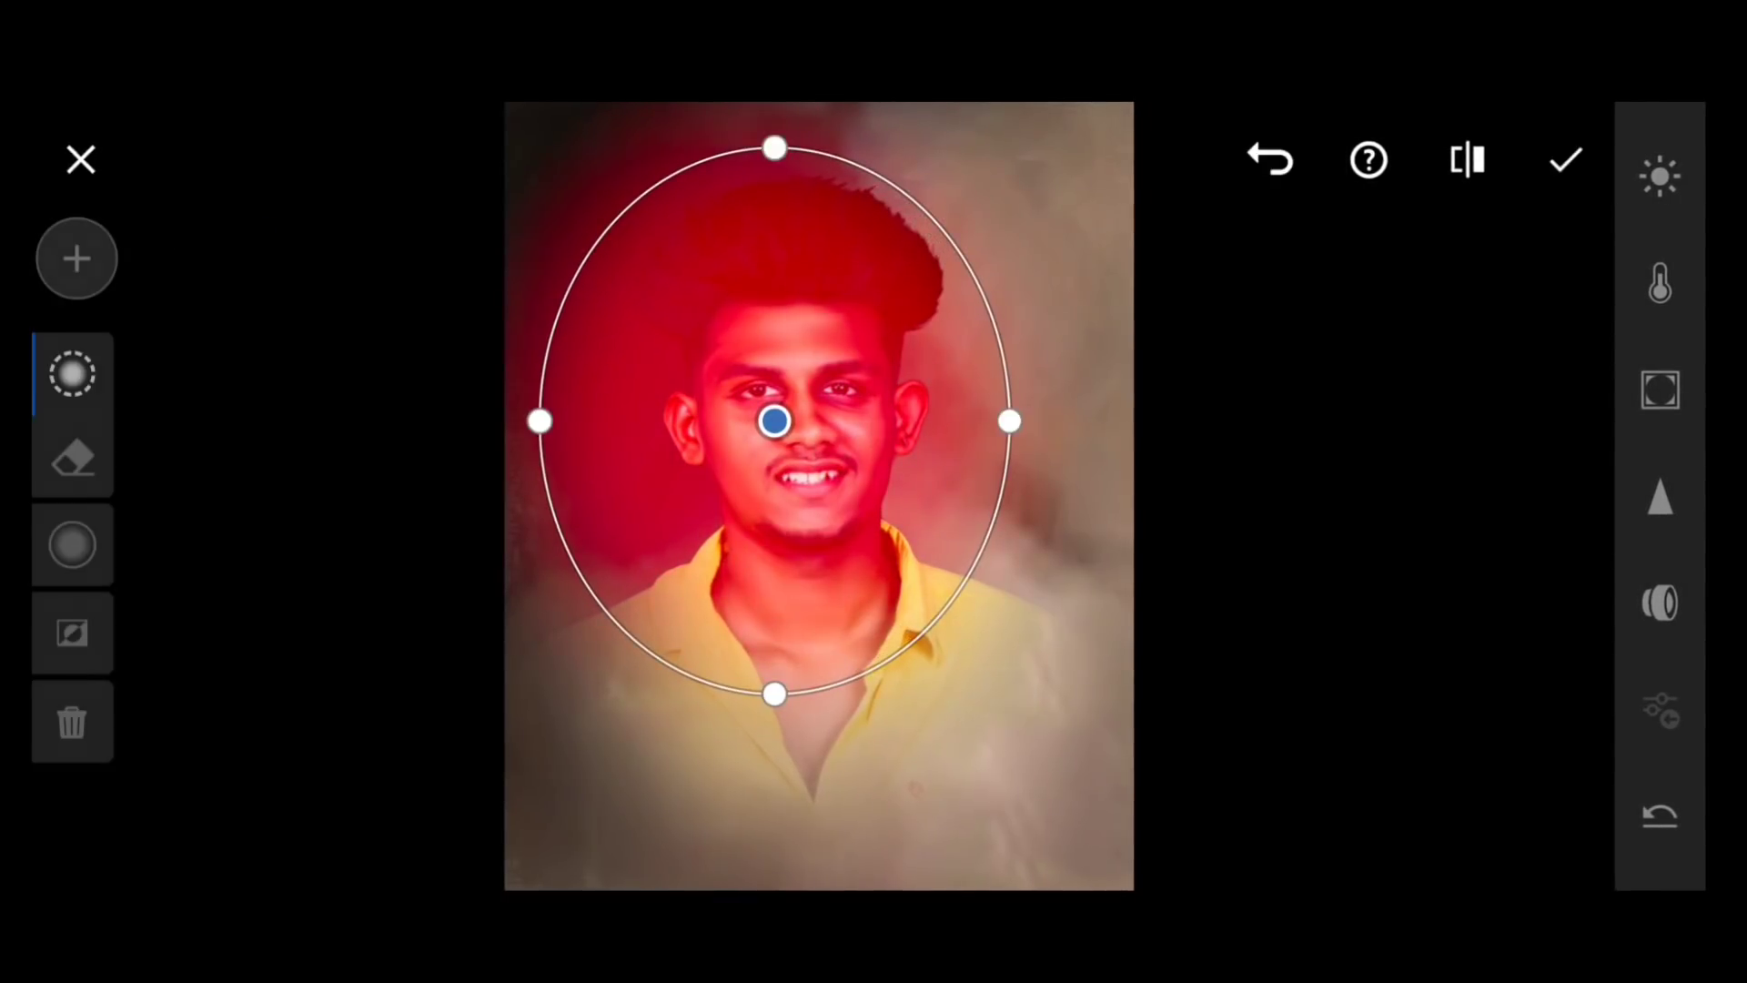
mouse_move(776, 416)
mouse_down()
mouse_move(821, 471)
mouse_move(803, 450)
mouse_up()
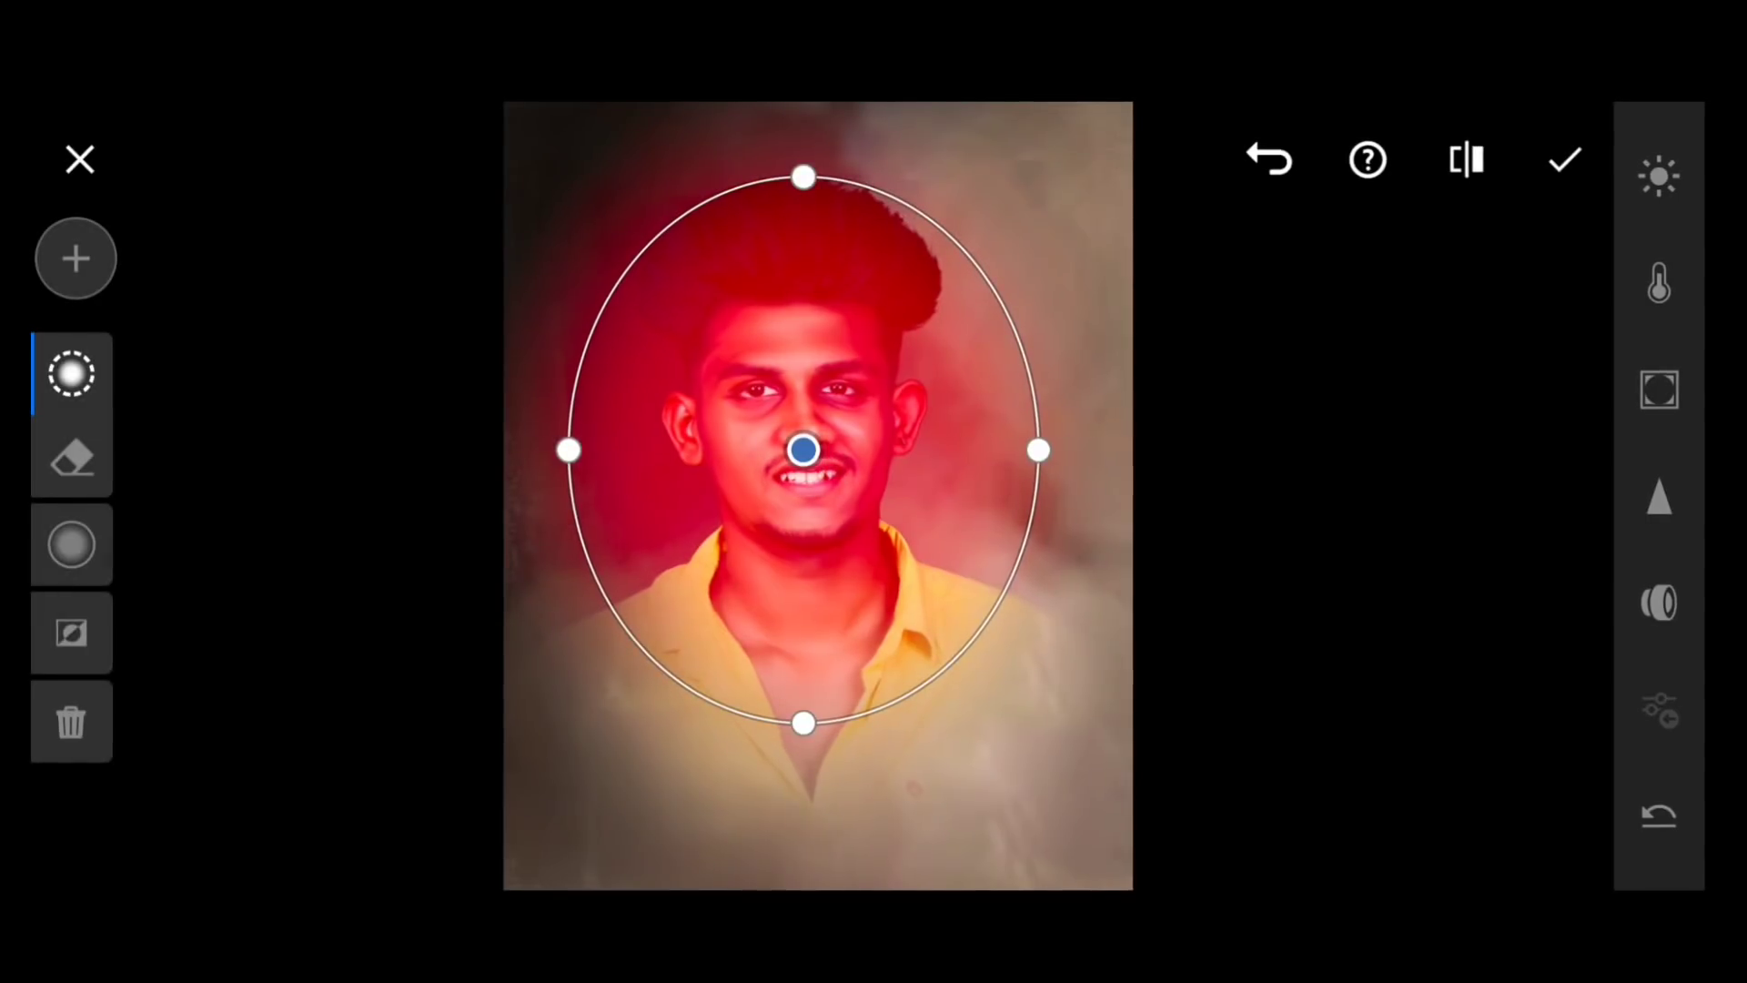
click(801, 449)
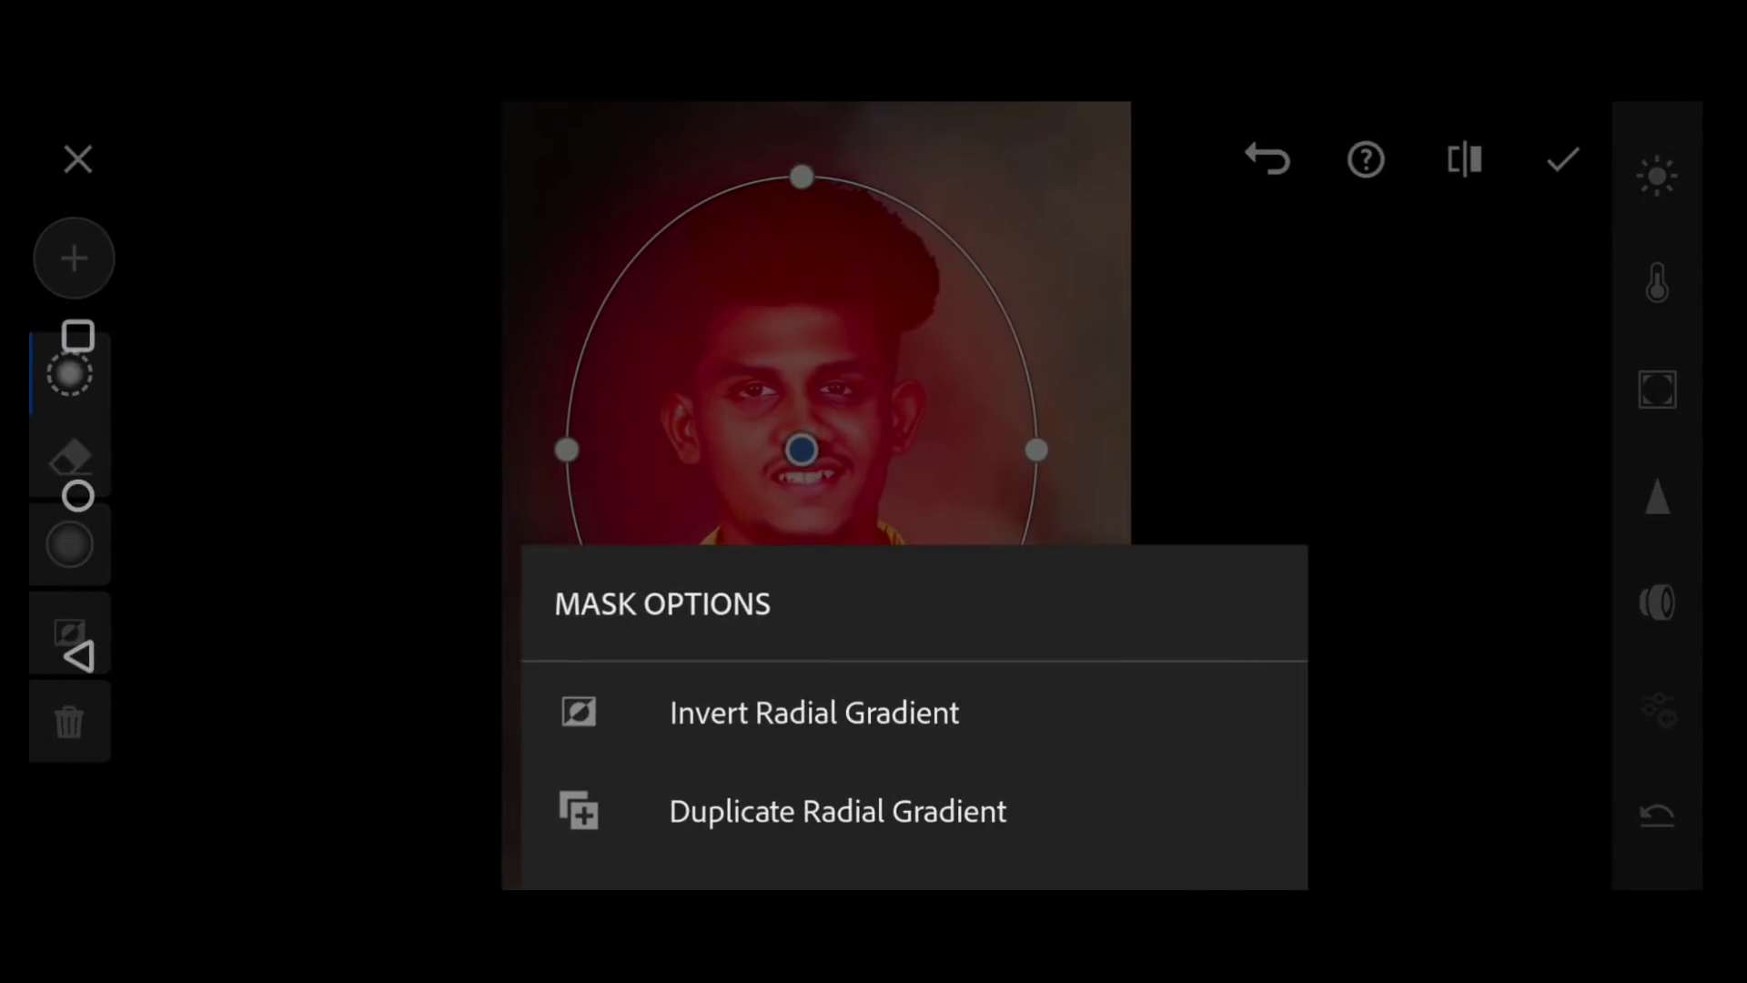
click(812, 712)
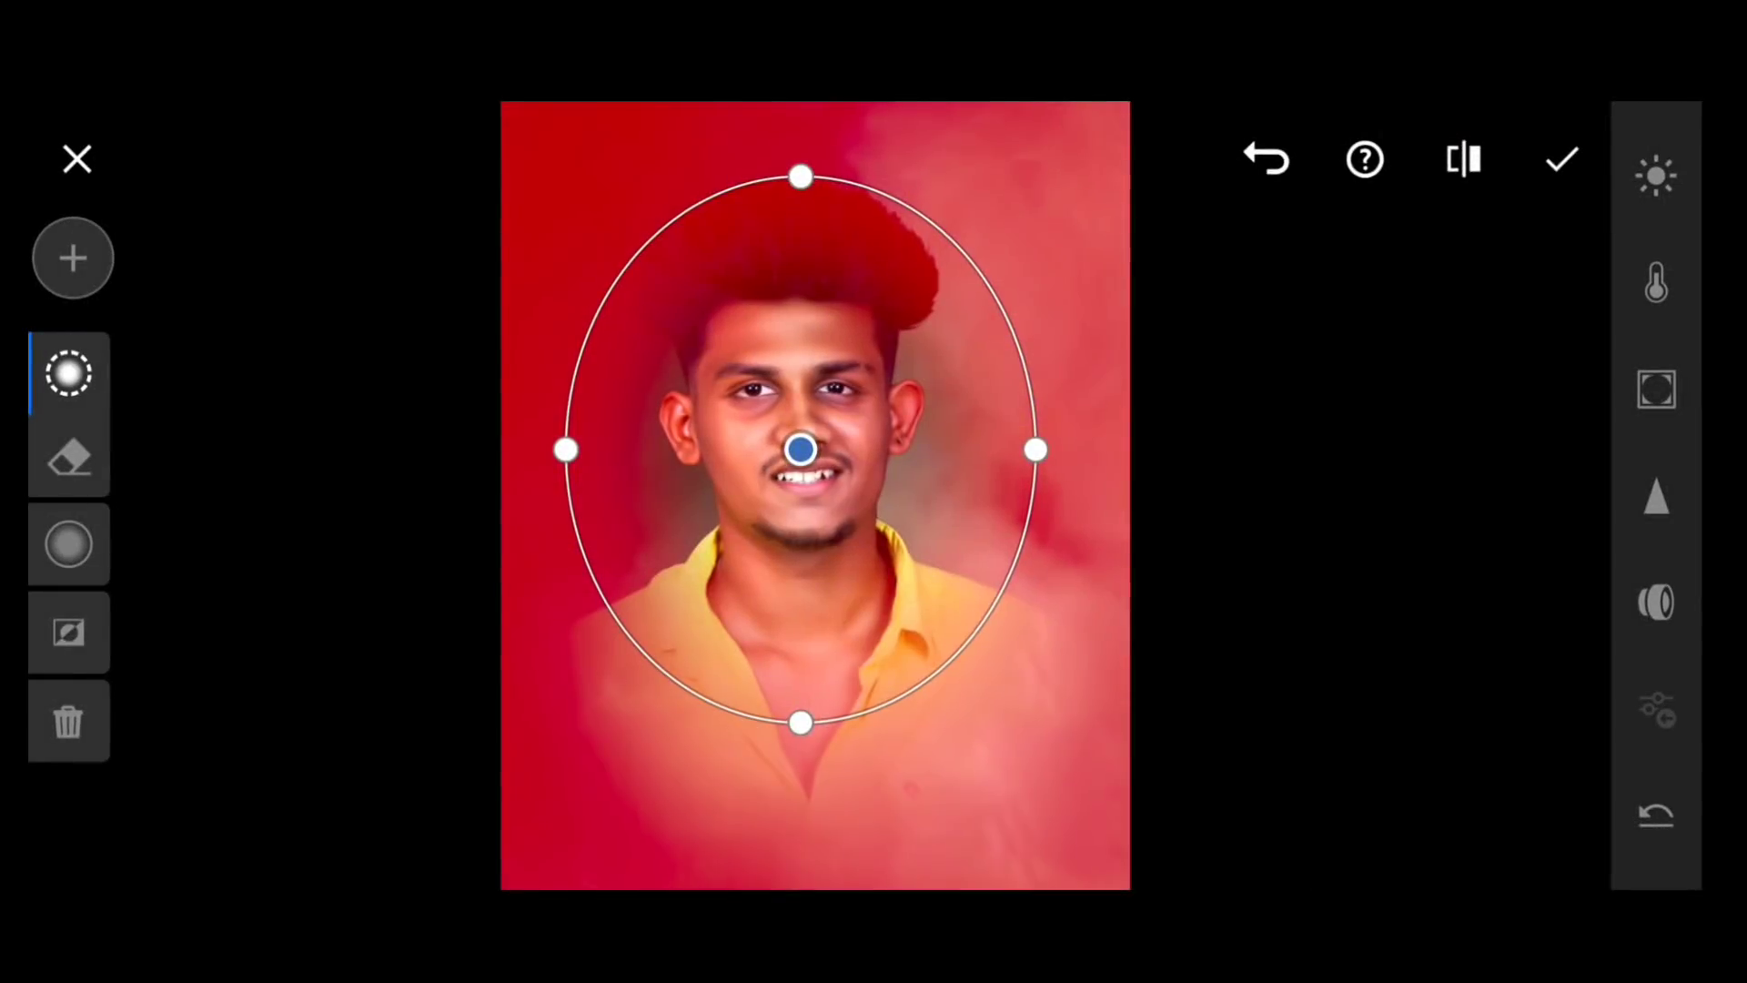
drag(800, 449, 790, 427)
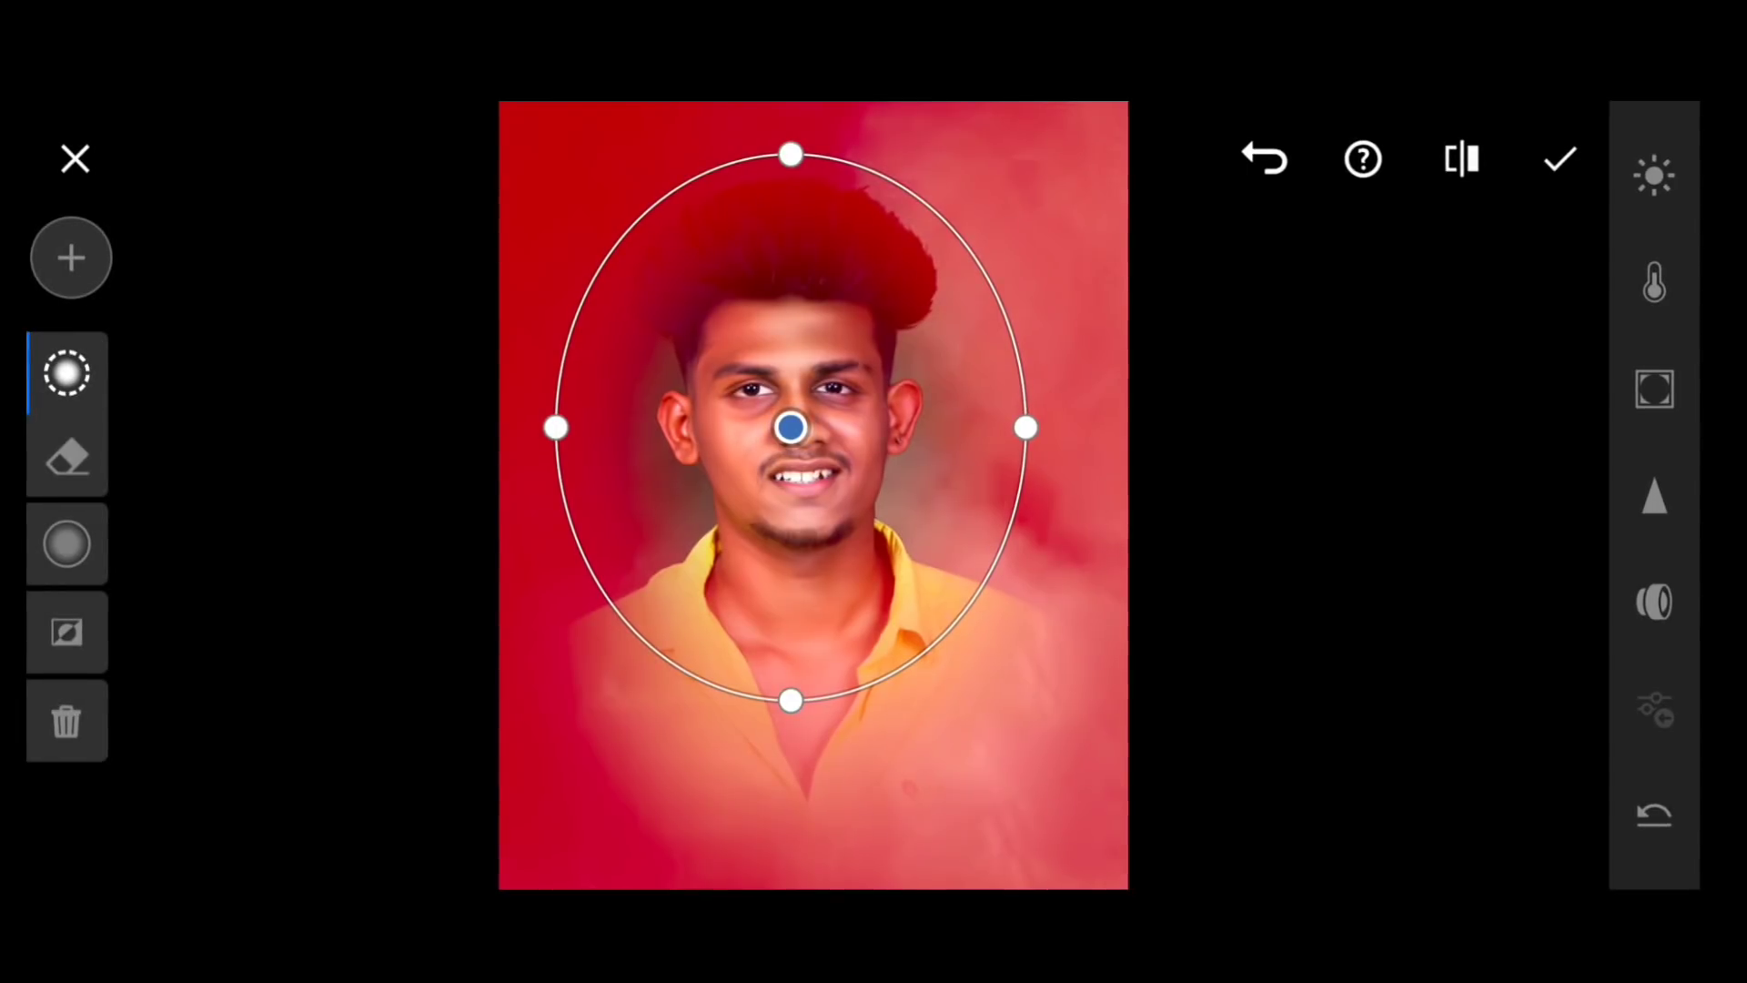
Set the masked background's exposure to -0.62 EV and reshape the oval to cover the shoulders
click(1653, 175)
drag(1318, 196, 1277, 197)
drag(549, 699, 548, 769)
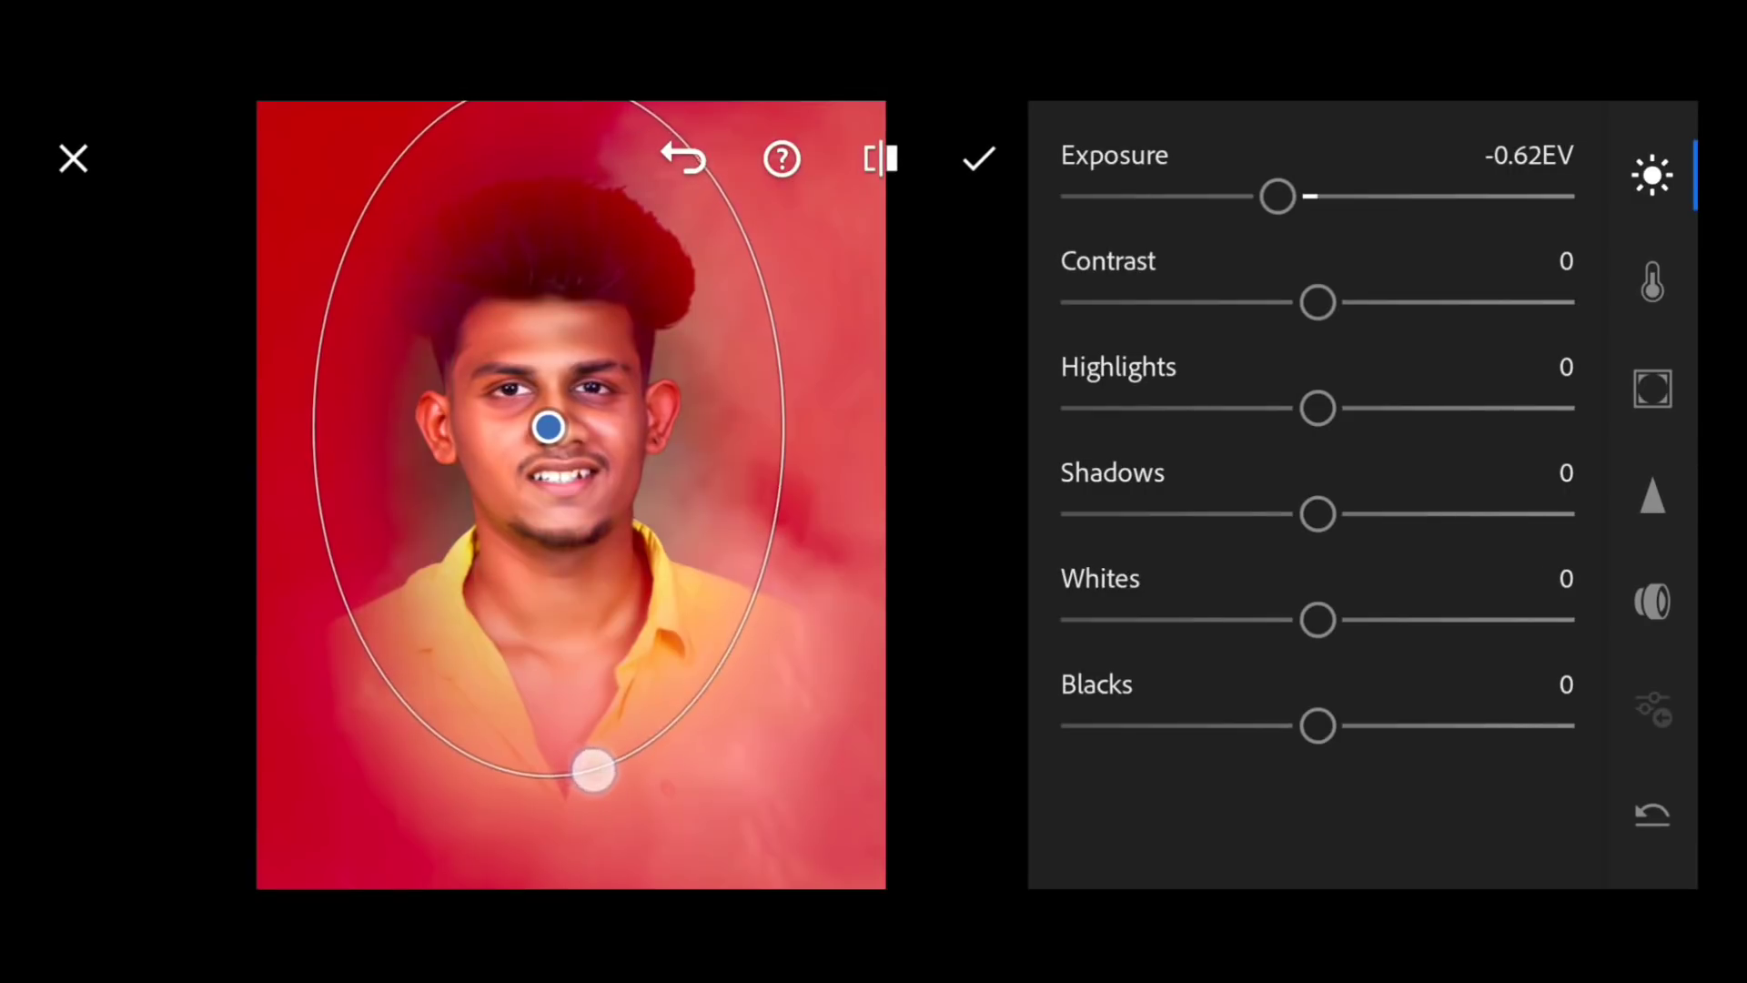
mouse_move(784, 427)
mouse_down()
mouse_move(852, 444)
mouse_move(834, 427)
mouse_up()
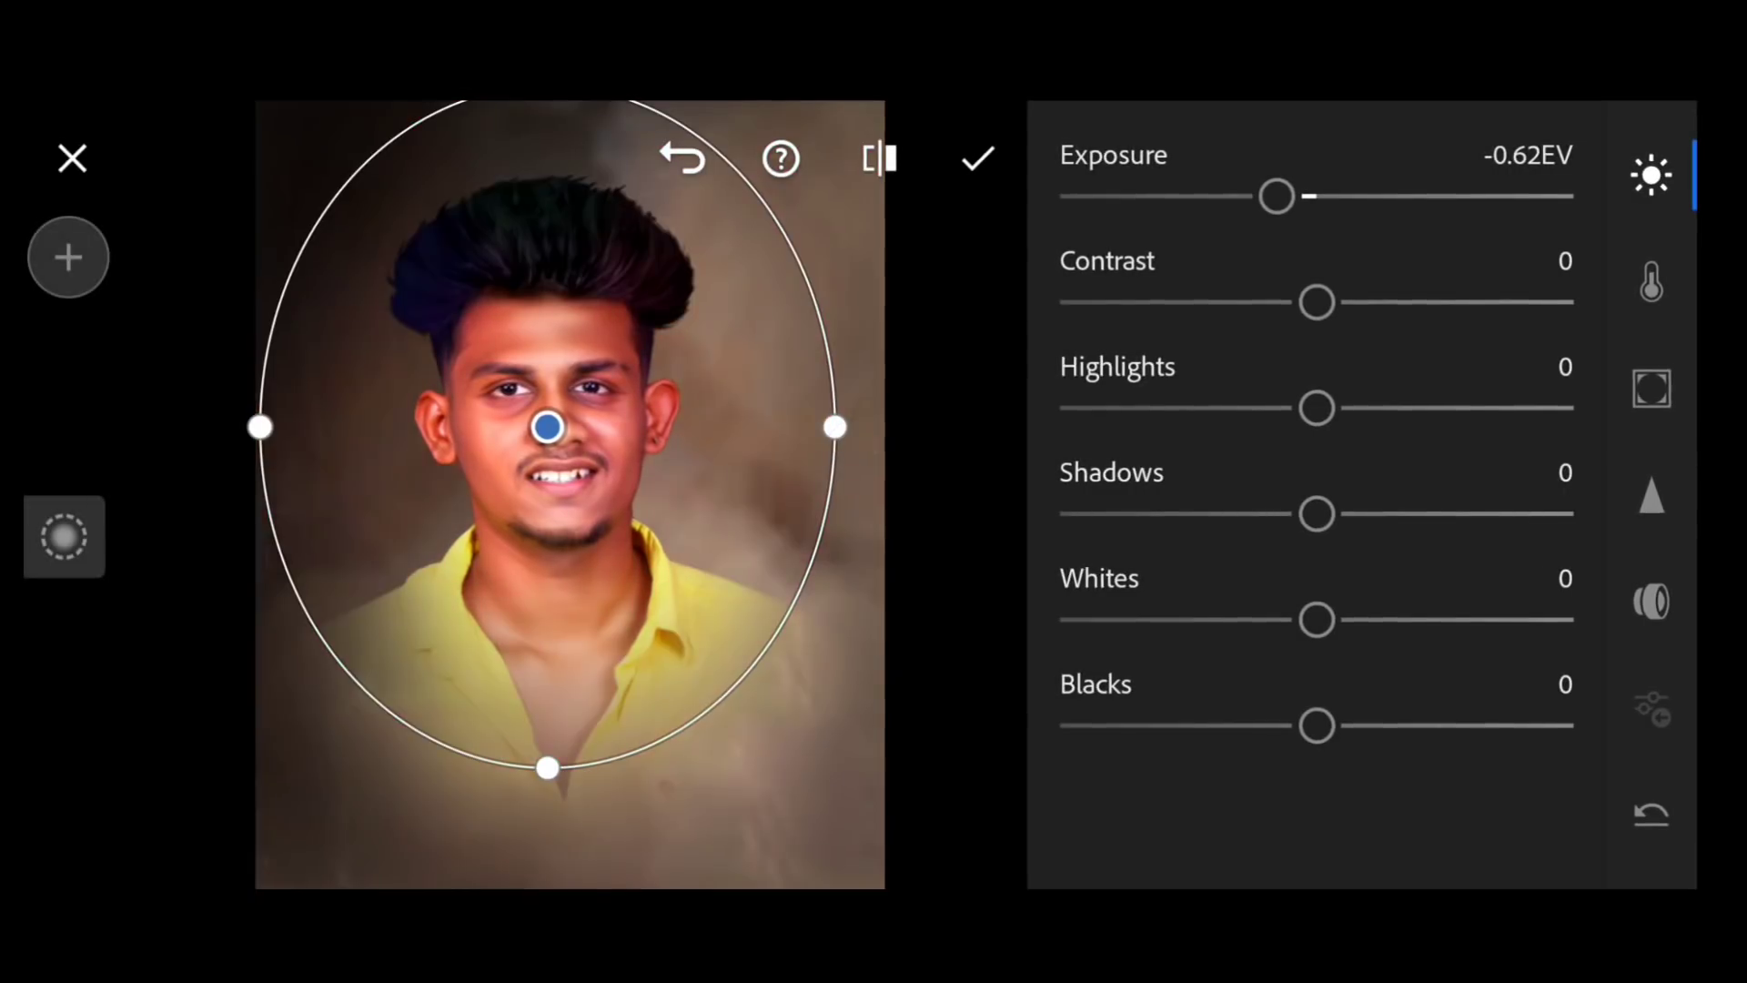
drag(547, 426, 553, 464)
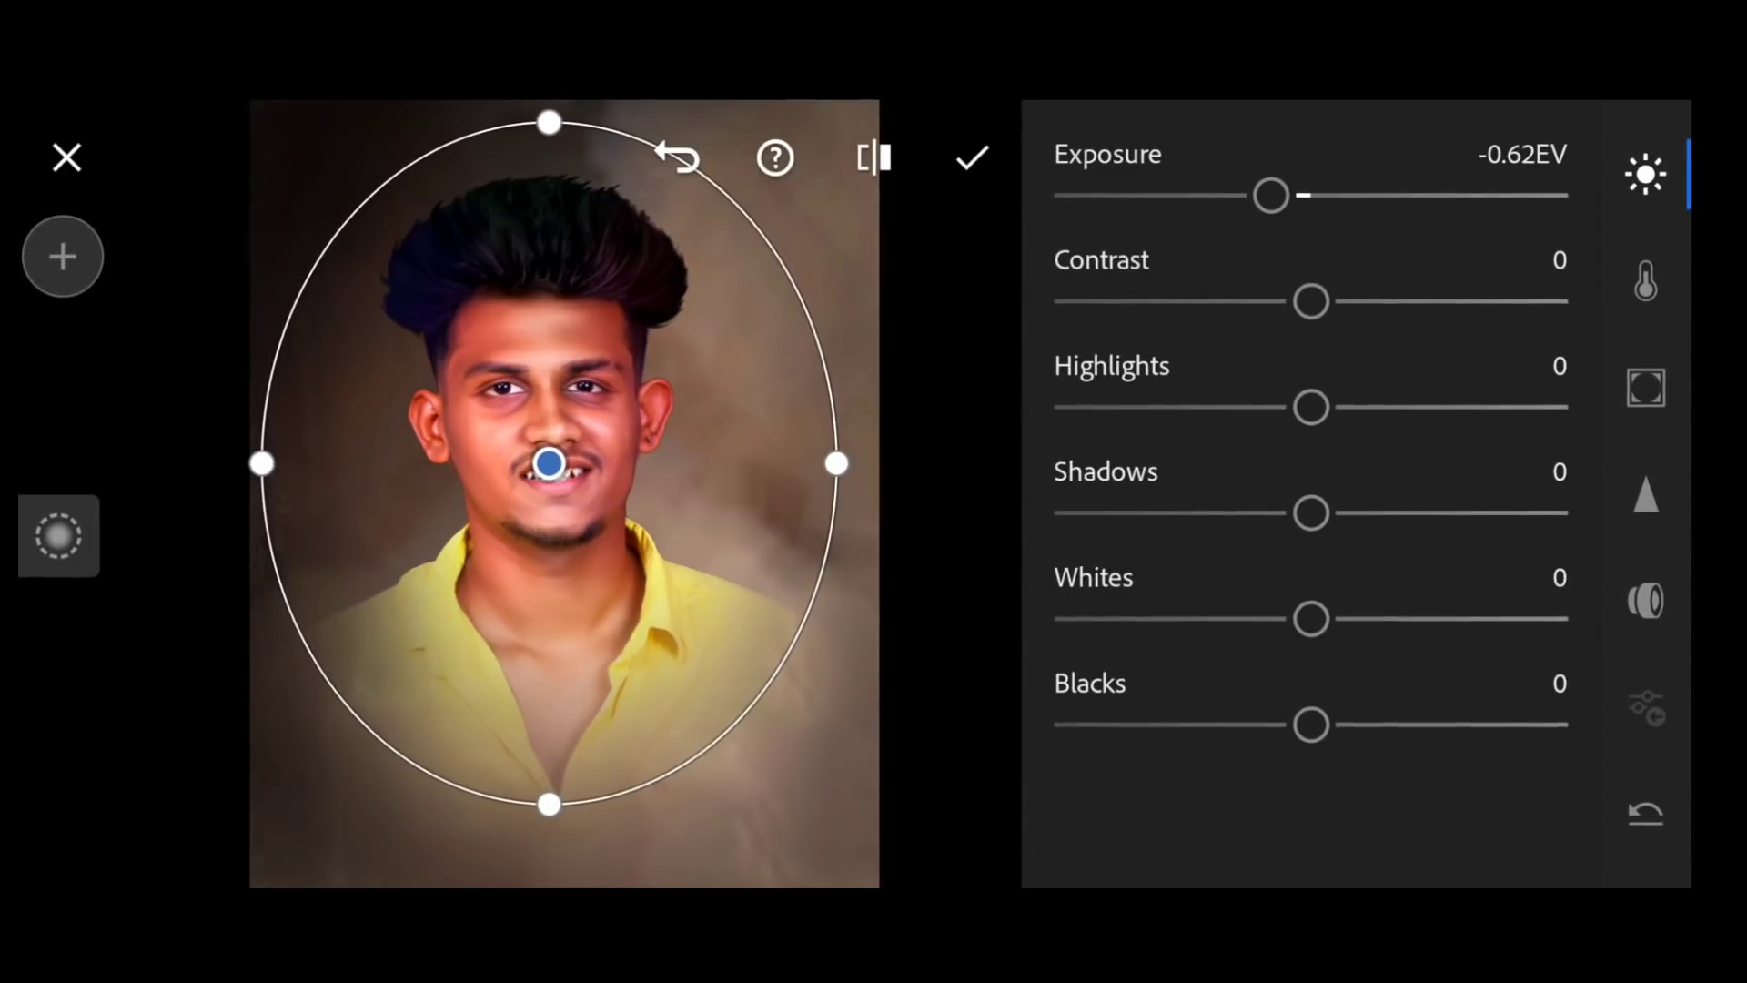
Apply the background-darkening mask and compare the edit with the original photo
click(945, 166)
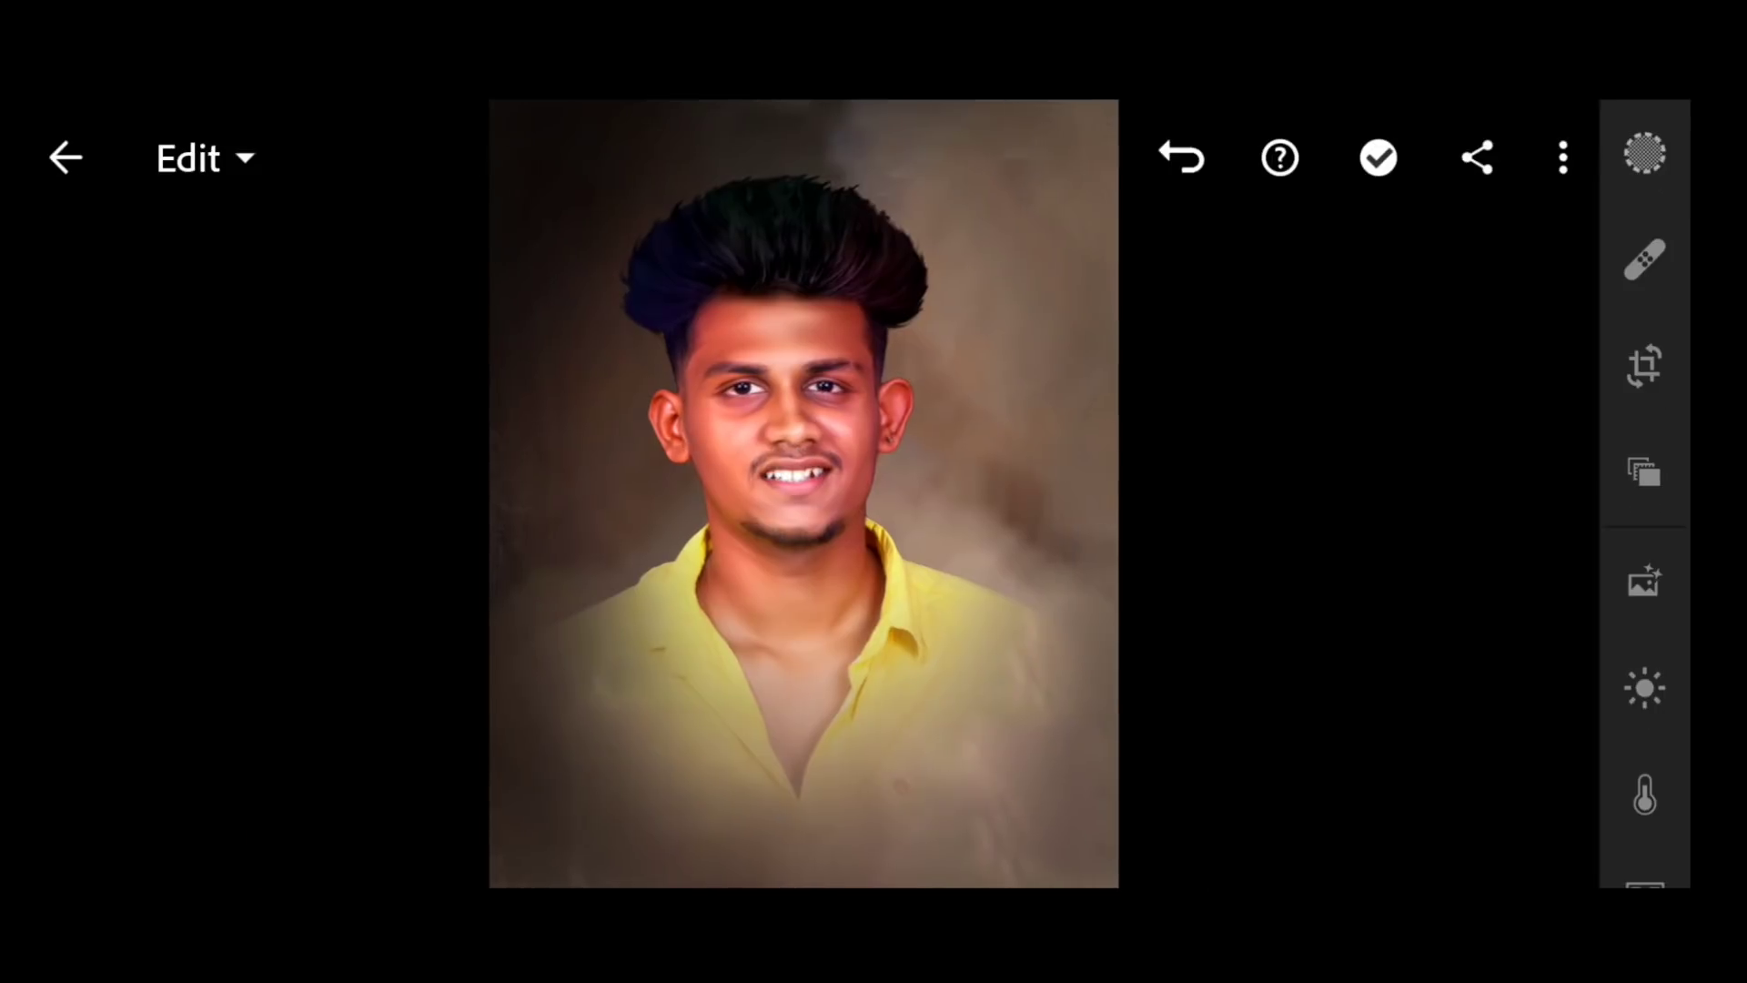
click(1051, 611)
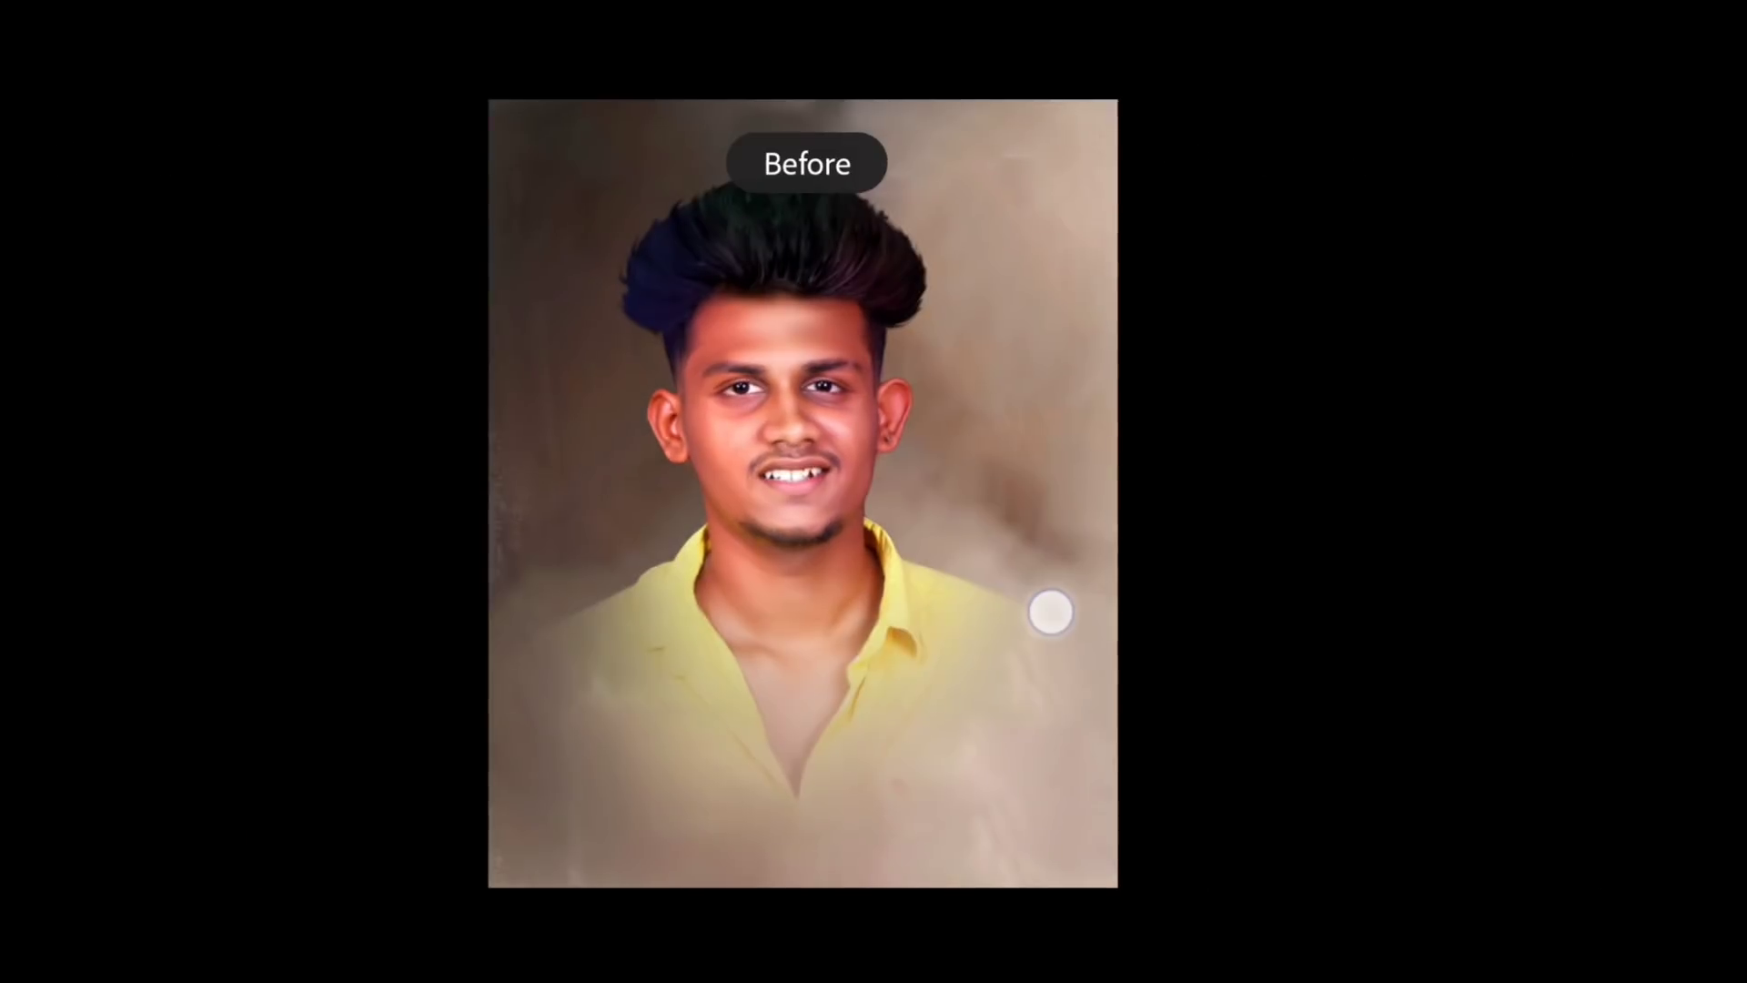
click(1008, 671)
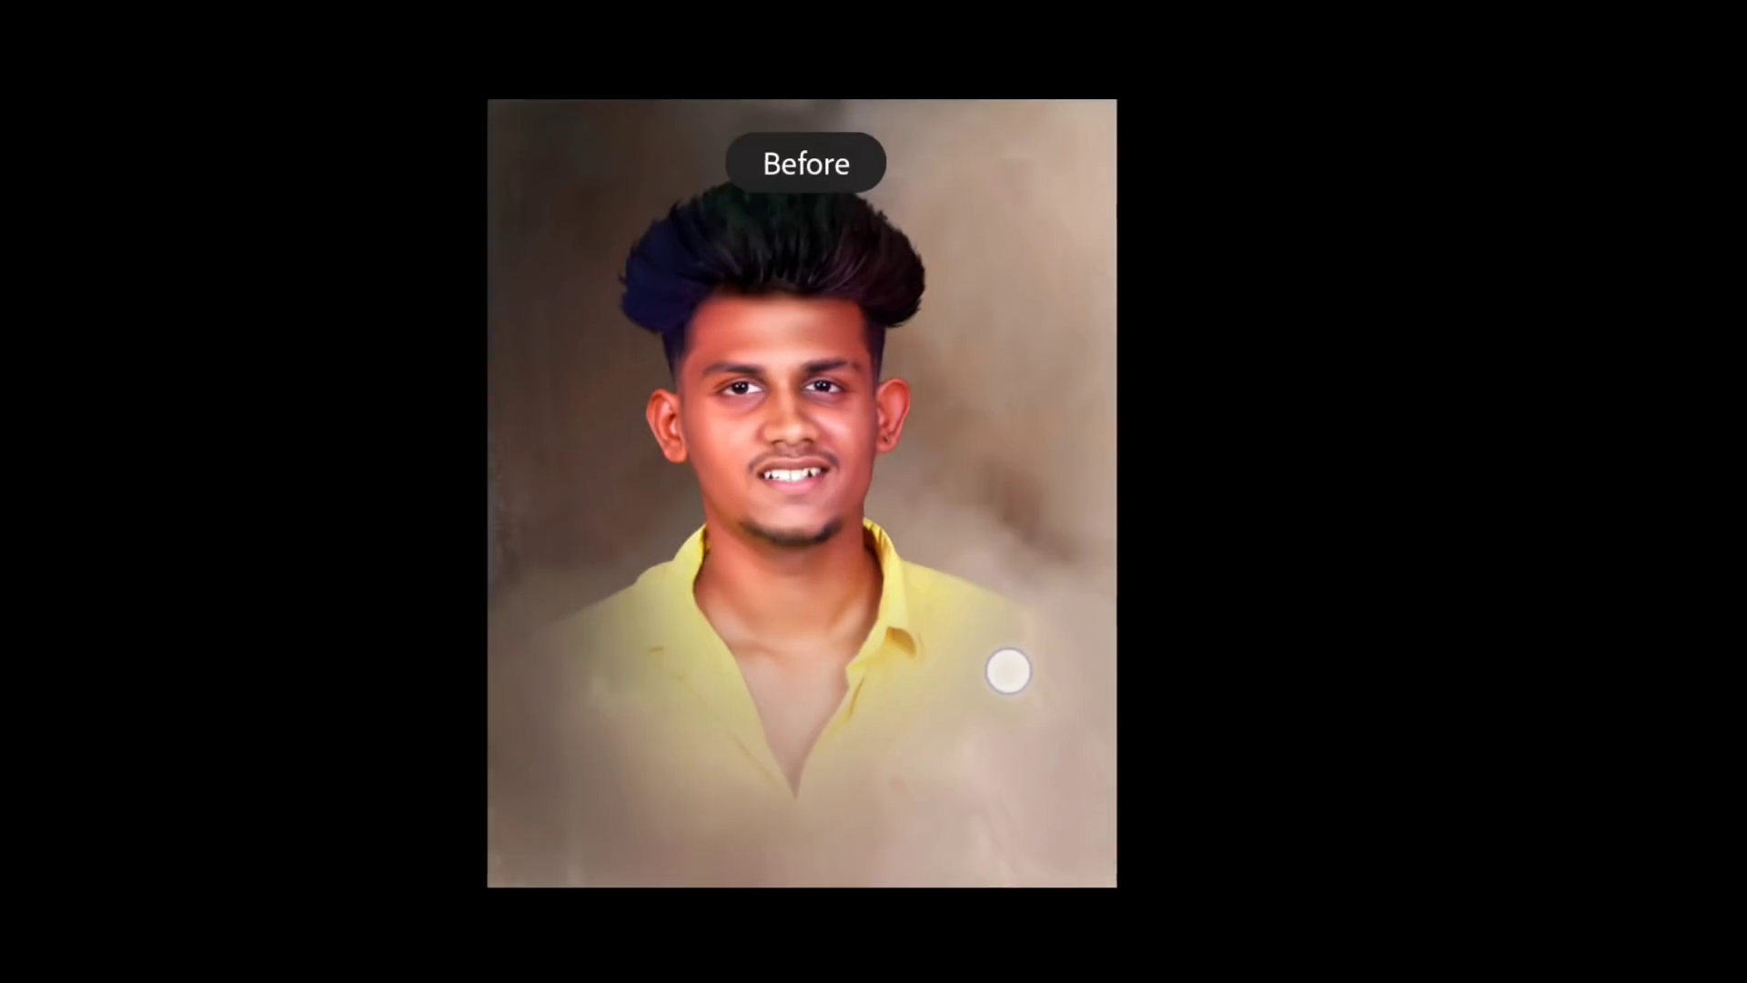
Add a larger second radial mask centred on the man's nose and apply it
click(1642, 152)
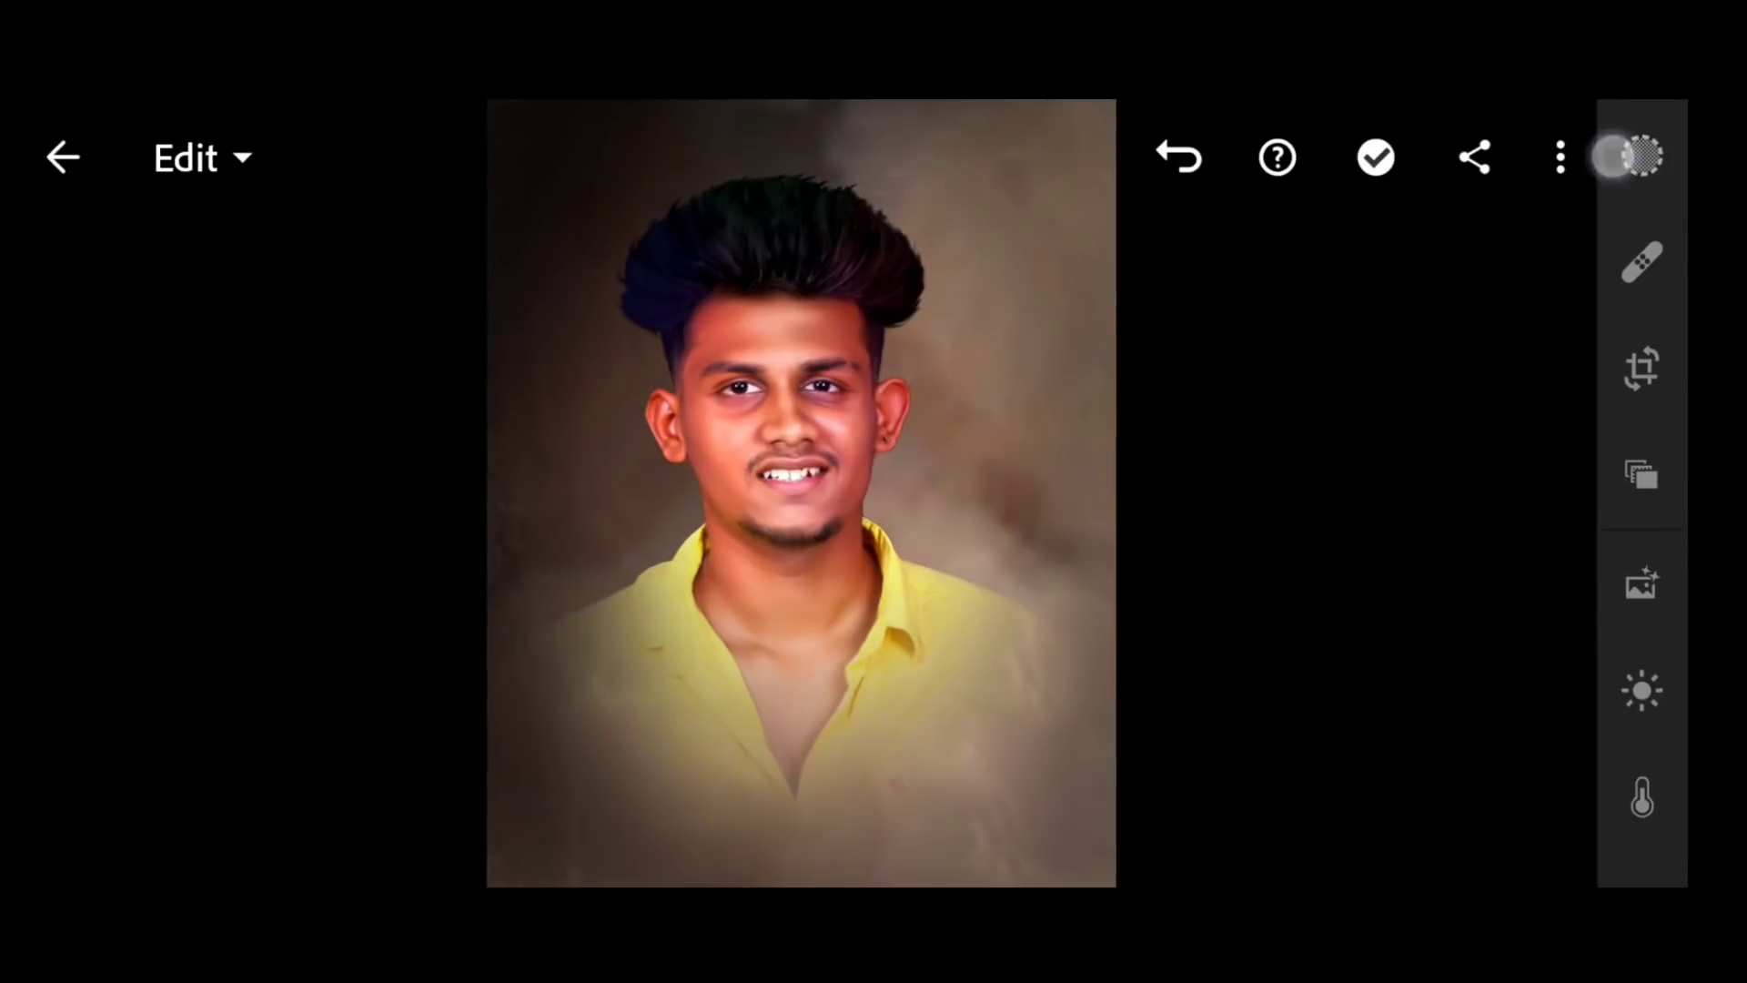
click(784, 463)
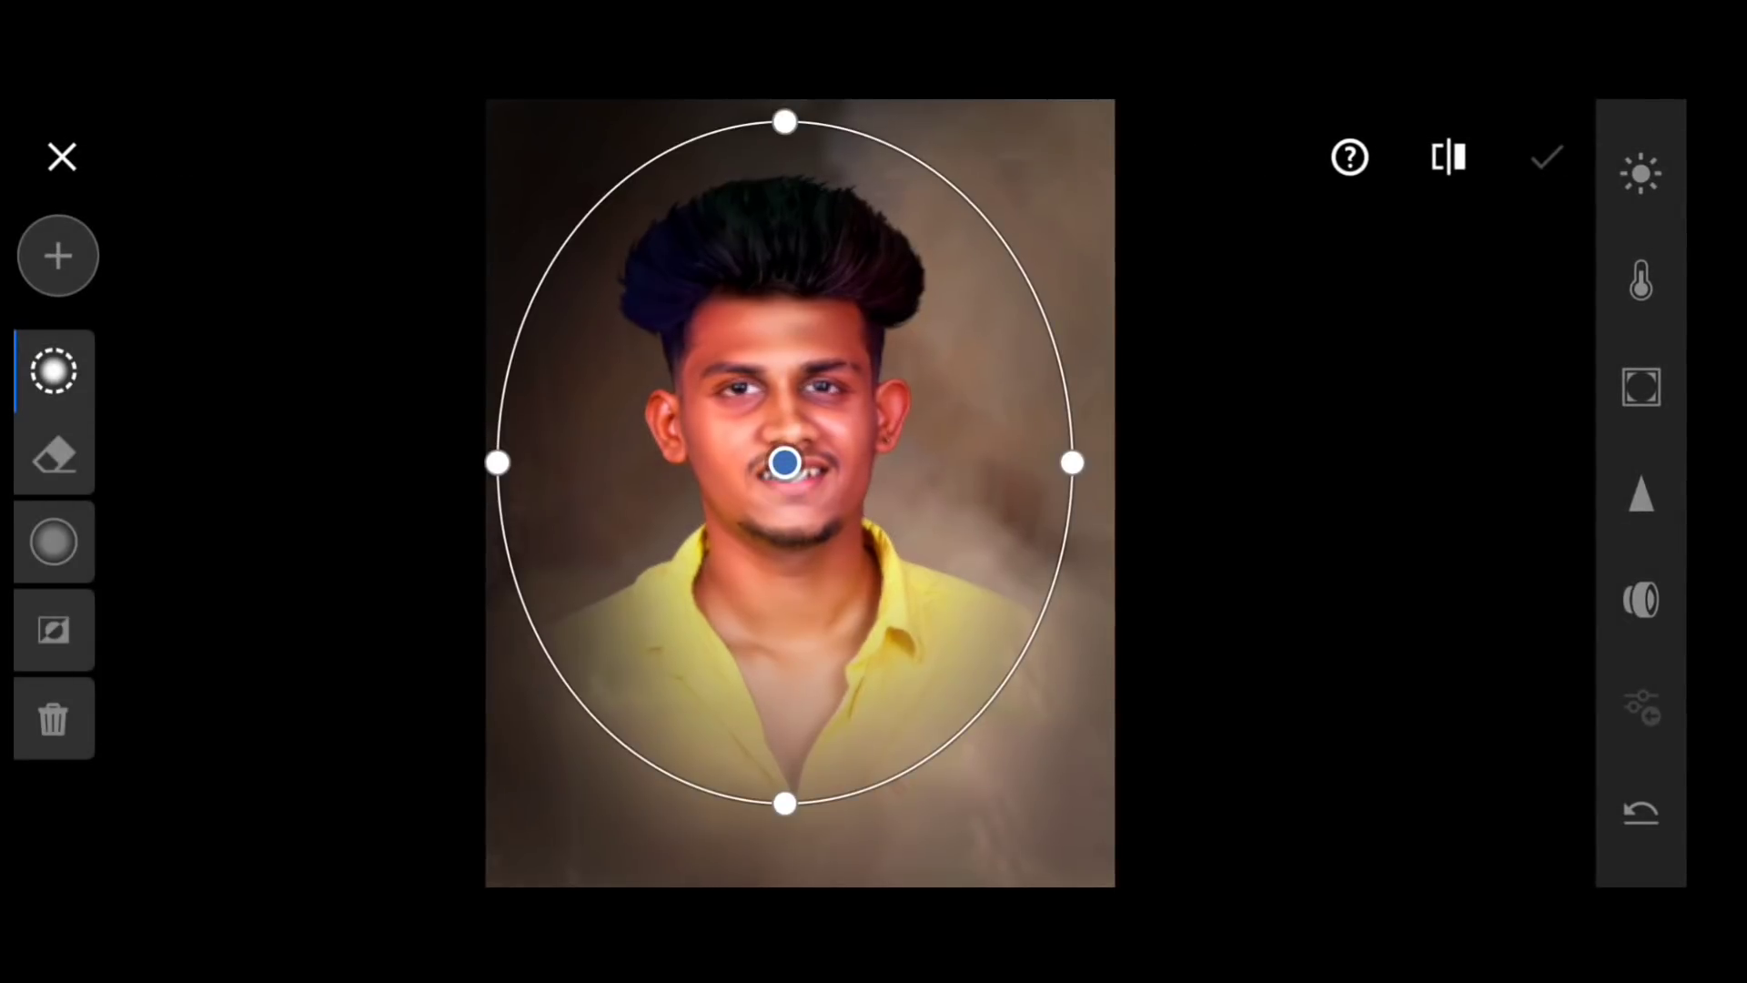
mouse_move(1073, 461)
mouse_down()
mouse_move(1138, 480)
mouse_move(1153, 463)
mouse_up()
drag(806, 793, 806, 856)
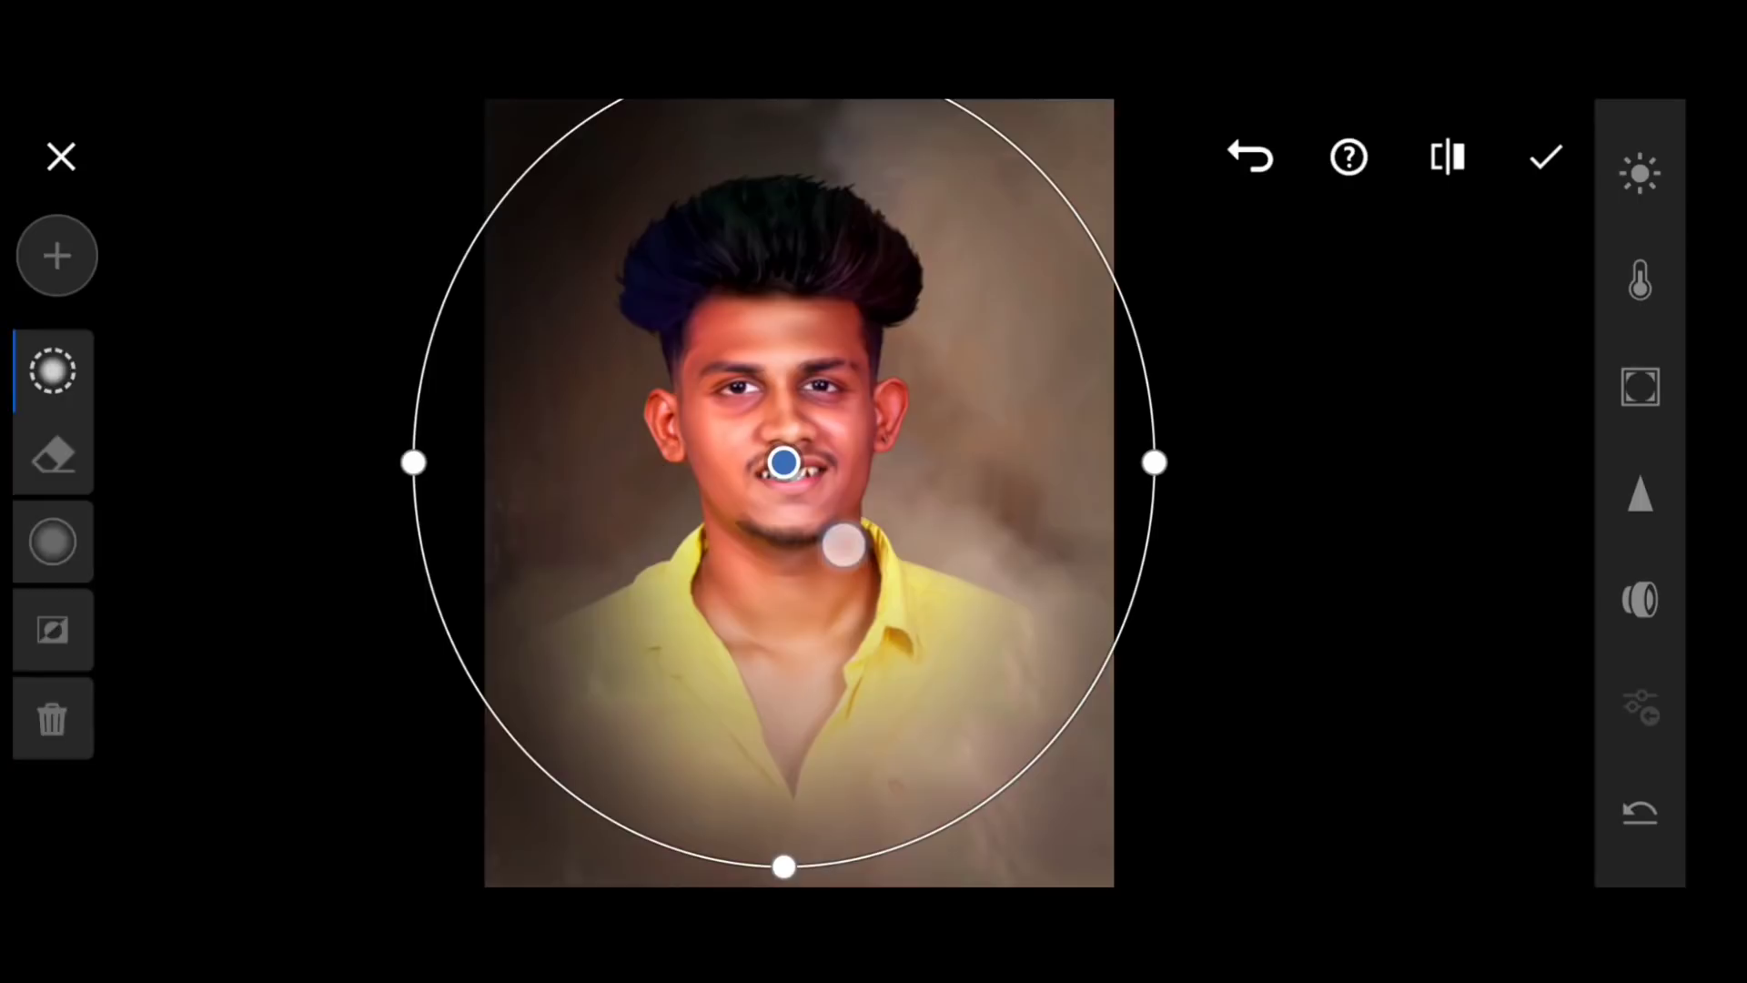
drag(784, 461, 773, 374)
mouse_move(769, 347)
mouse_down()
mouse_move(776, 401)
mouse_move(760, 418)
mouse_up()
click(1544, 157)
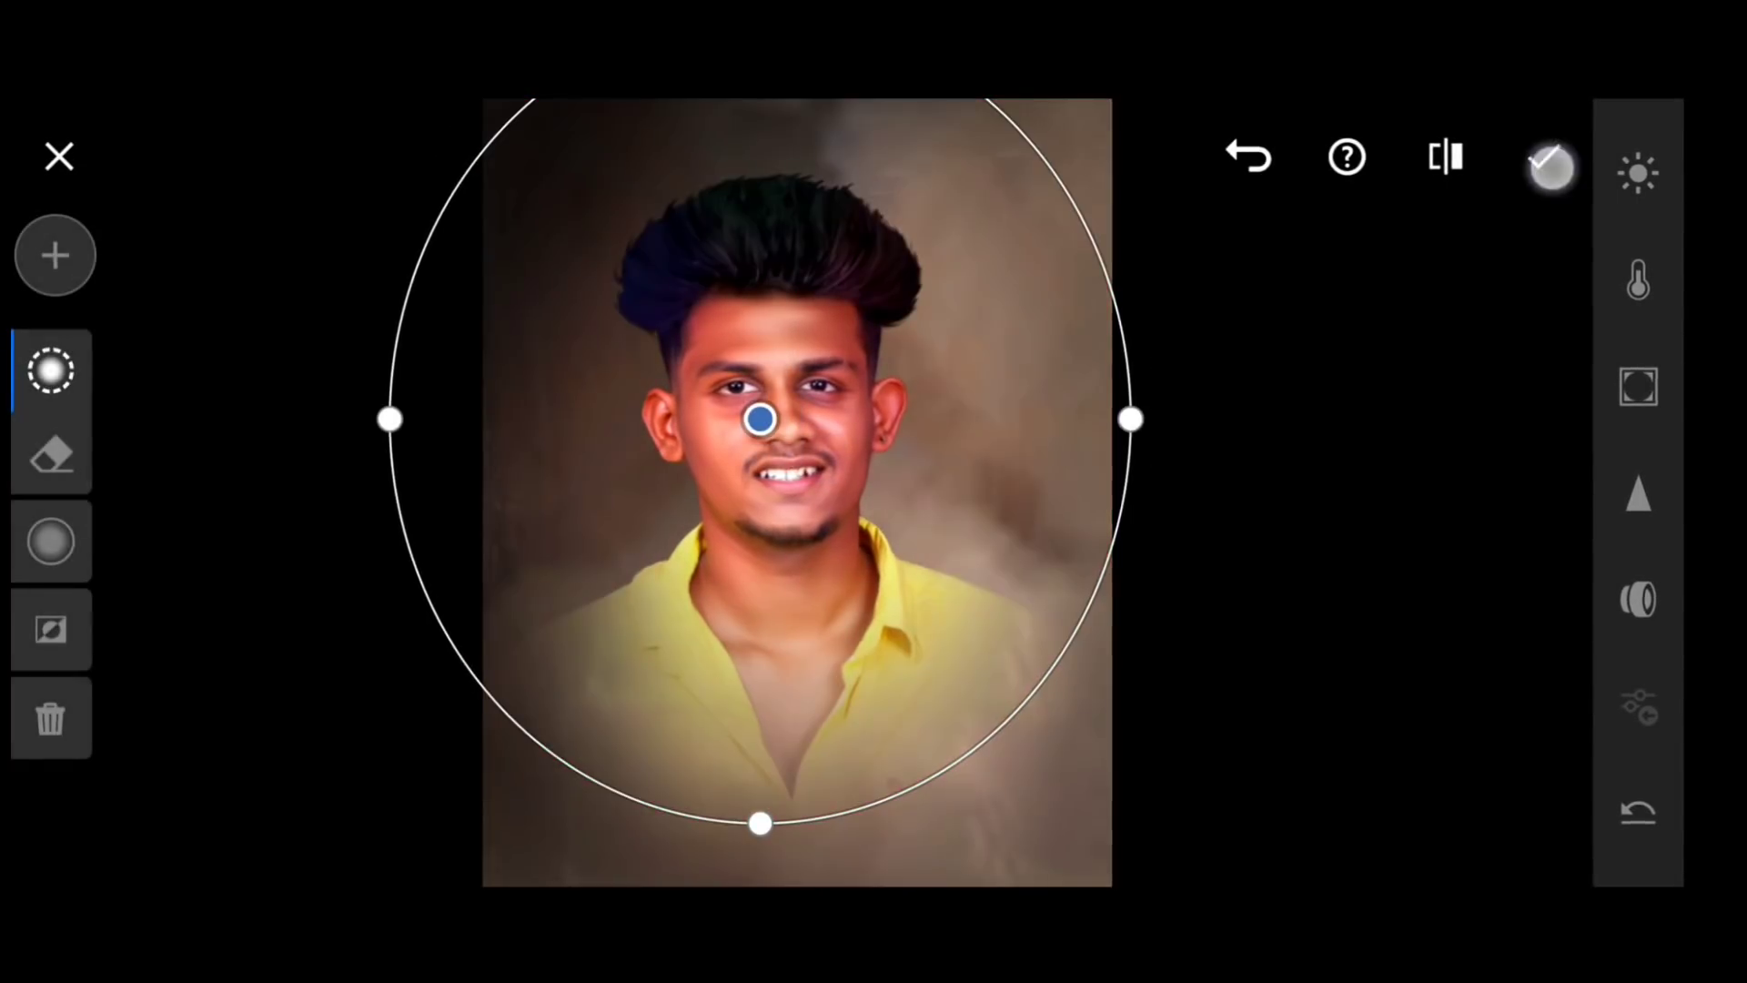
click(975, 655)
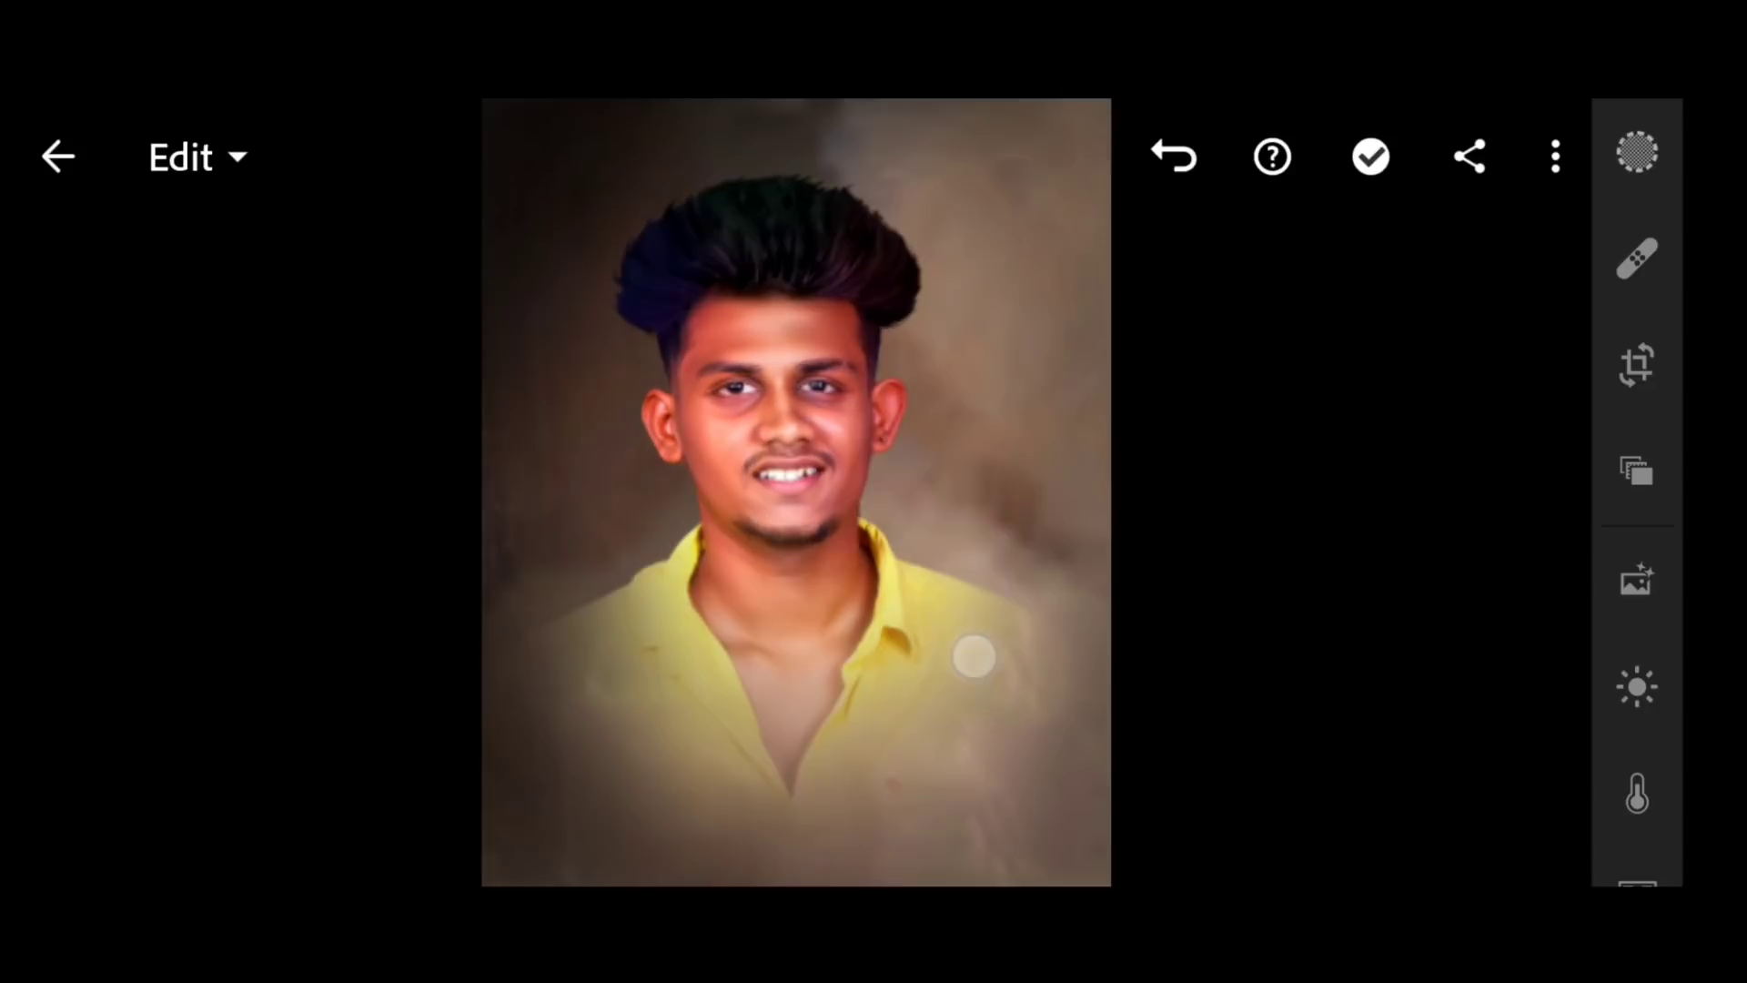
Export the portrait with Save to Device and dismiss the Export Completed message
scroll(834, 558, down, 2)
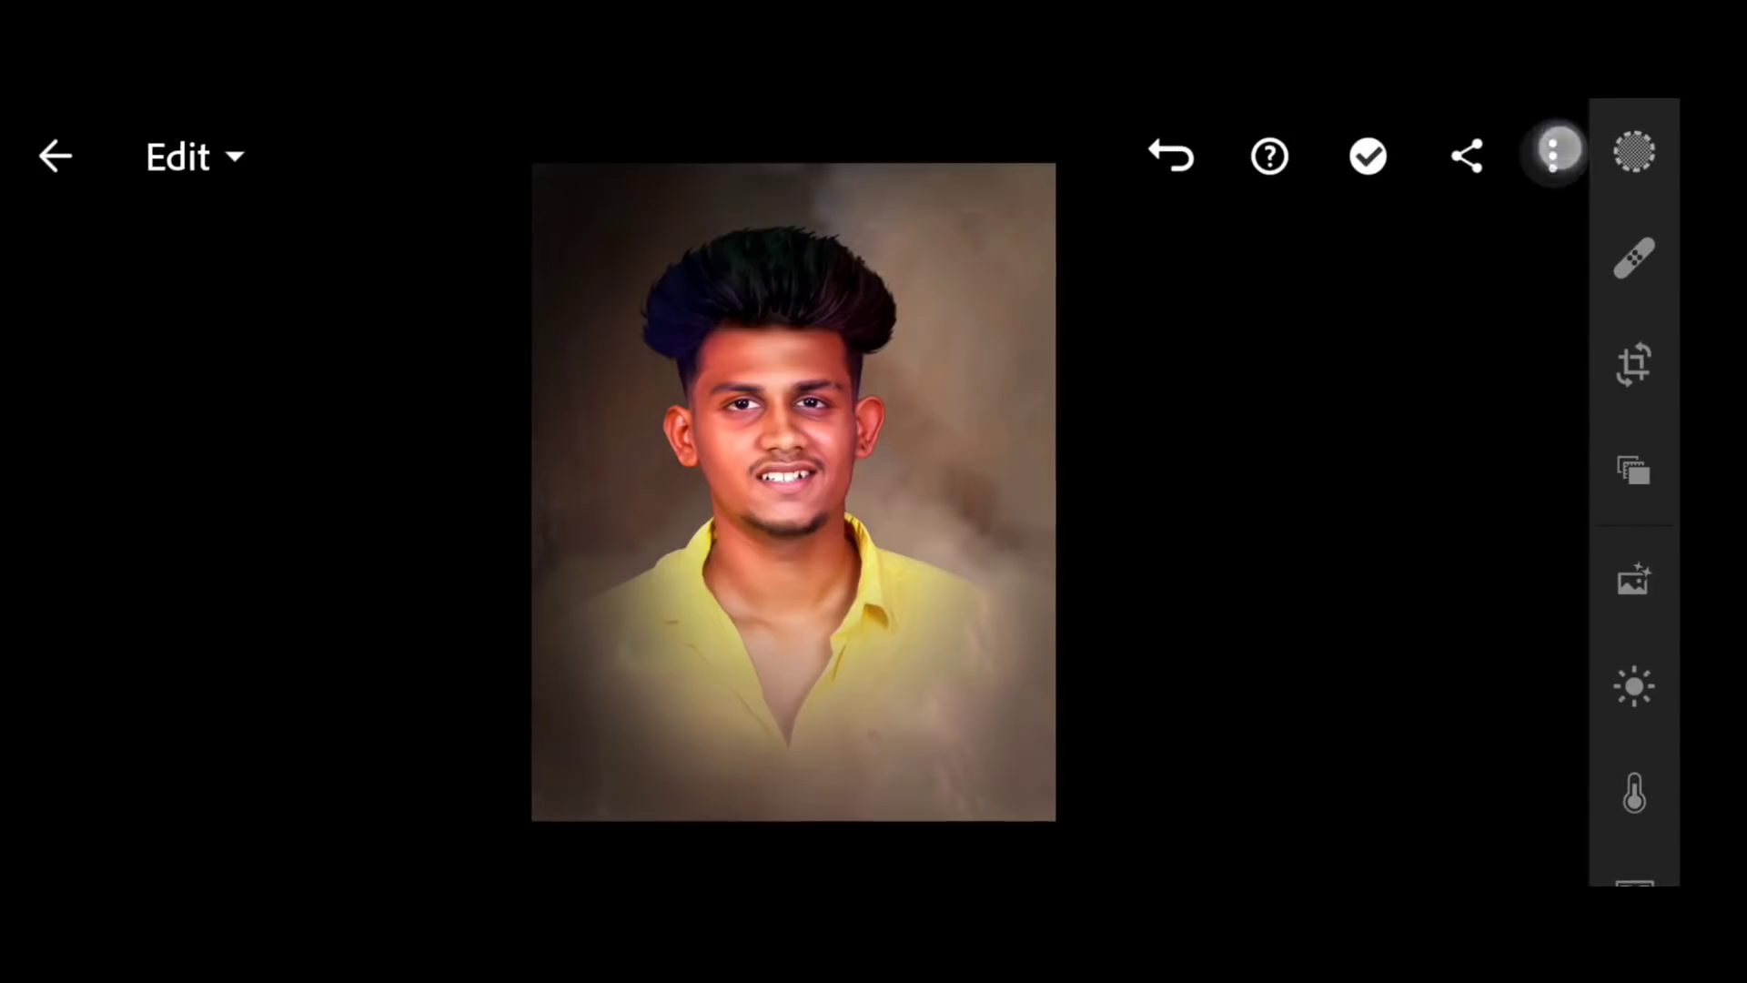
click(1554, 151)
click(1067, 541)
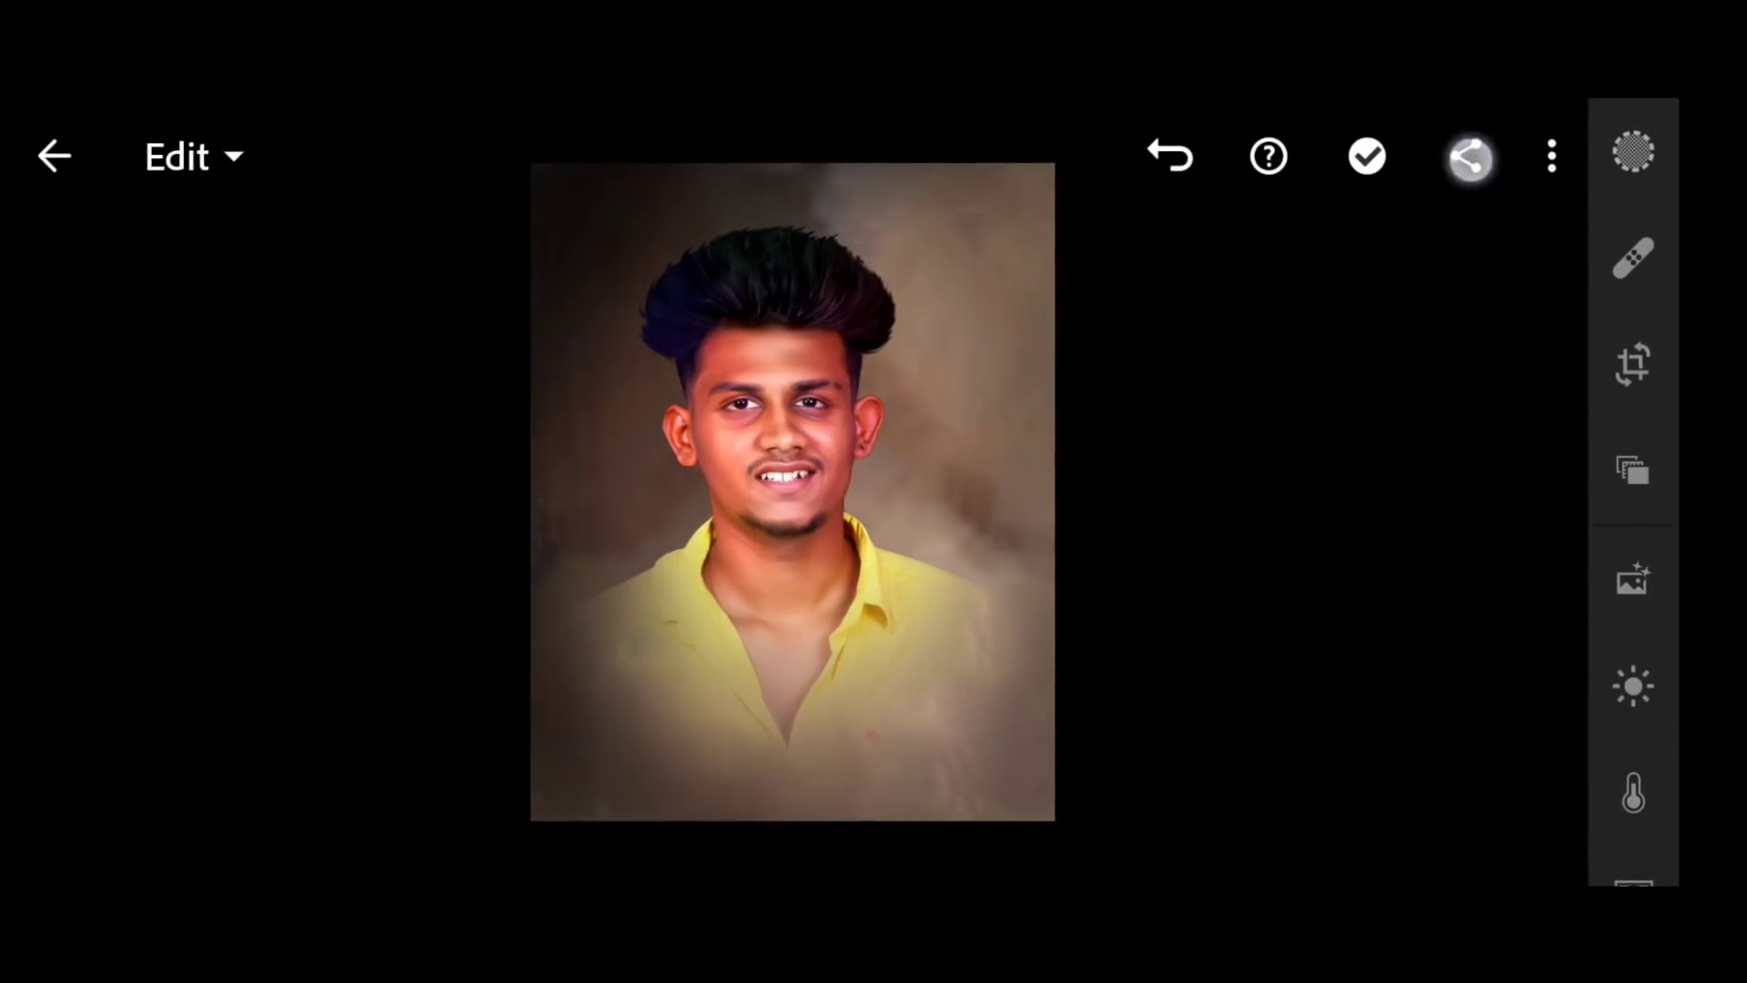
click(1469, 157)
click(699, 706)
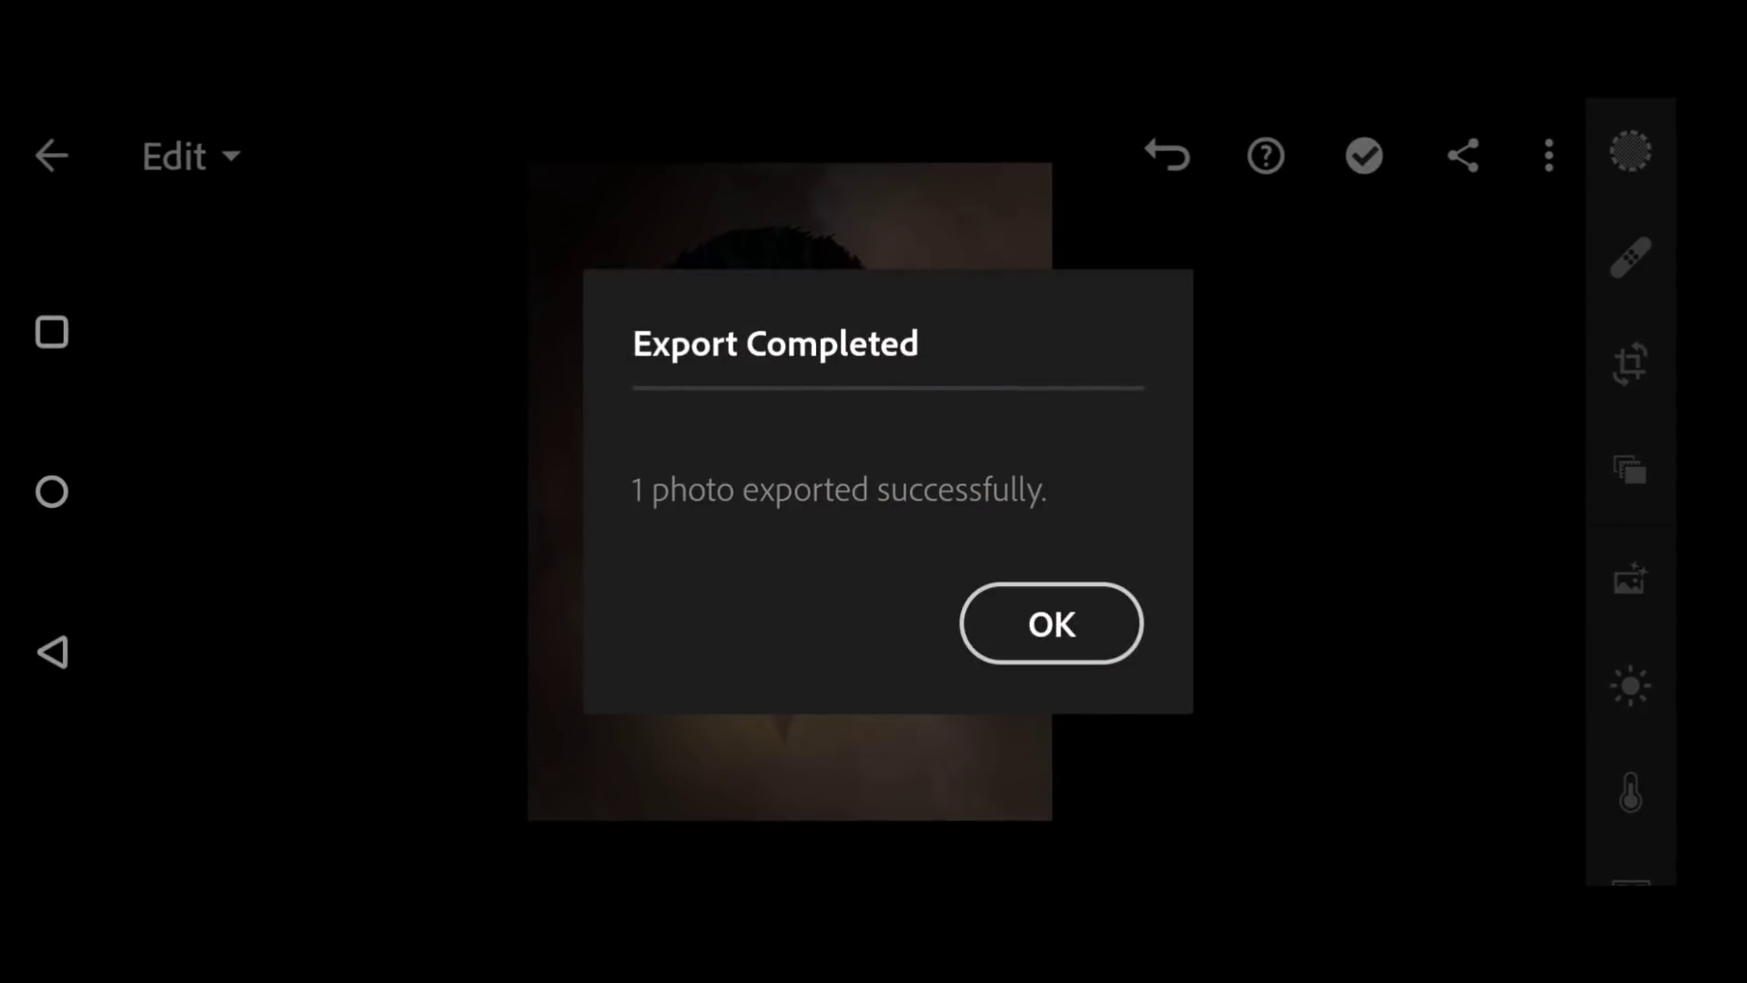
click(1050, 623)
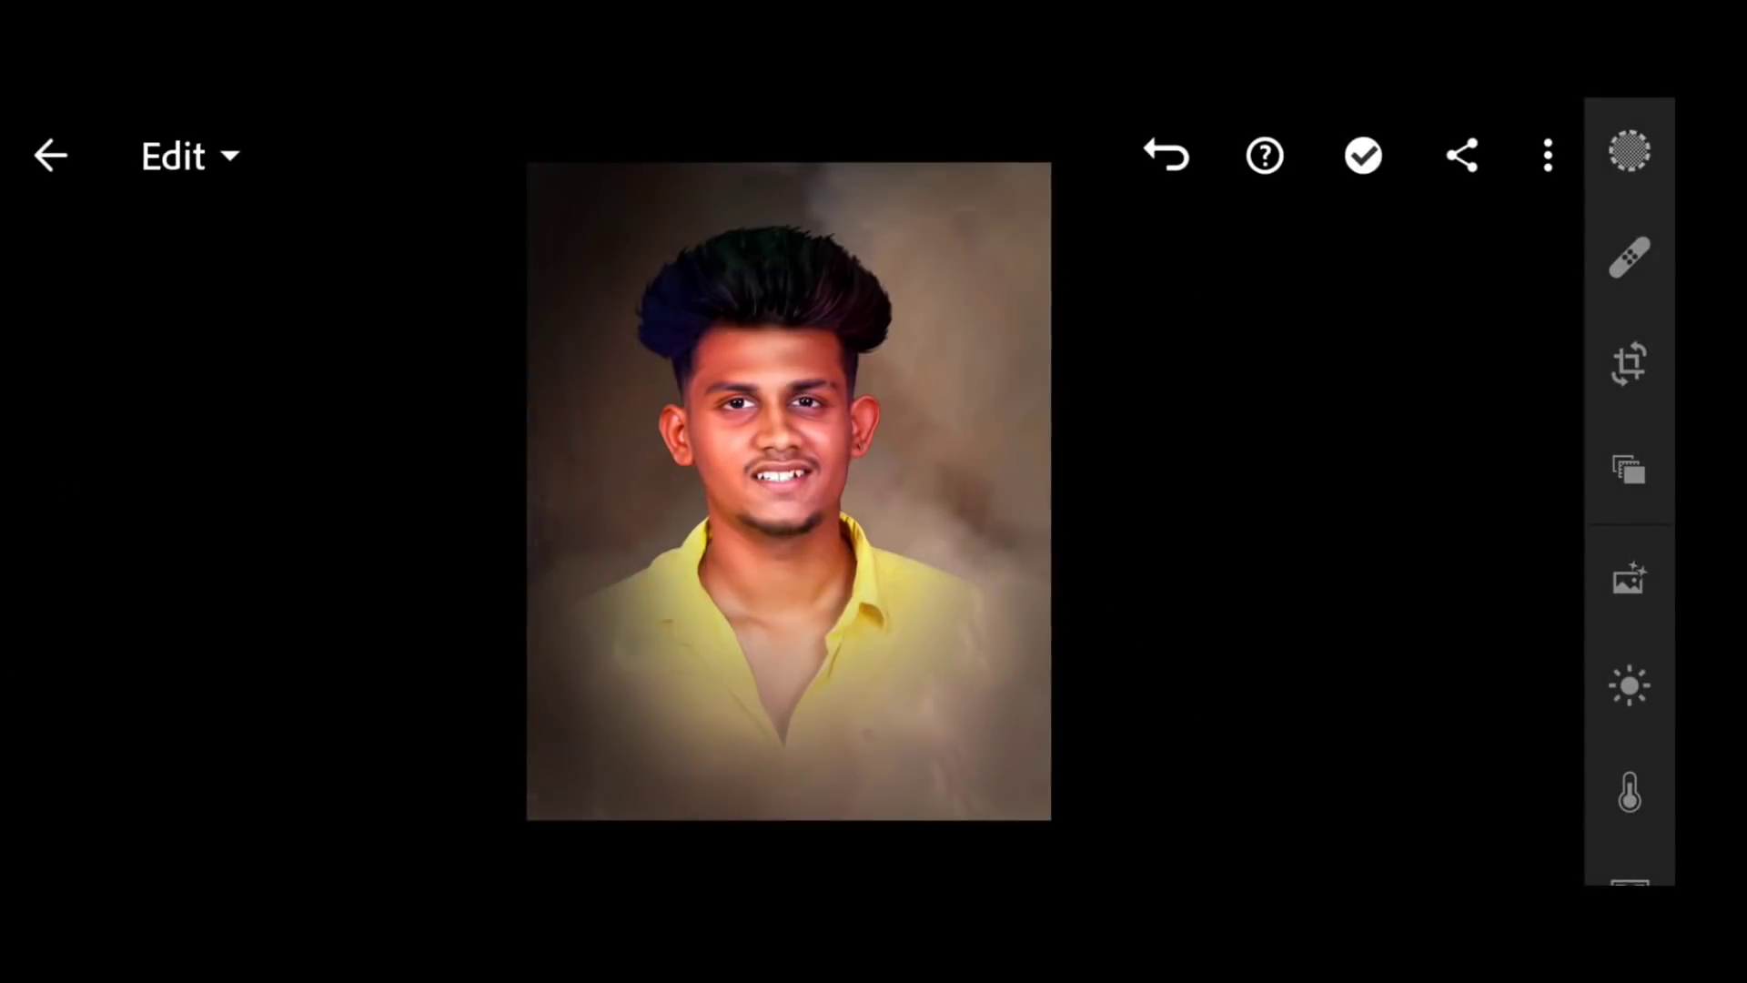
scroll(739, 636, up, 3)
scroll(814, 649, up, 5)
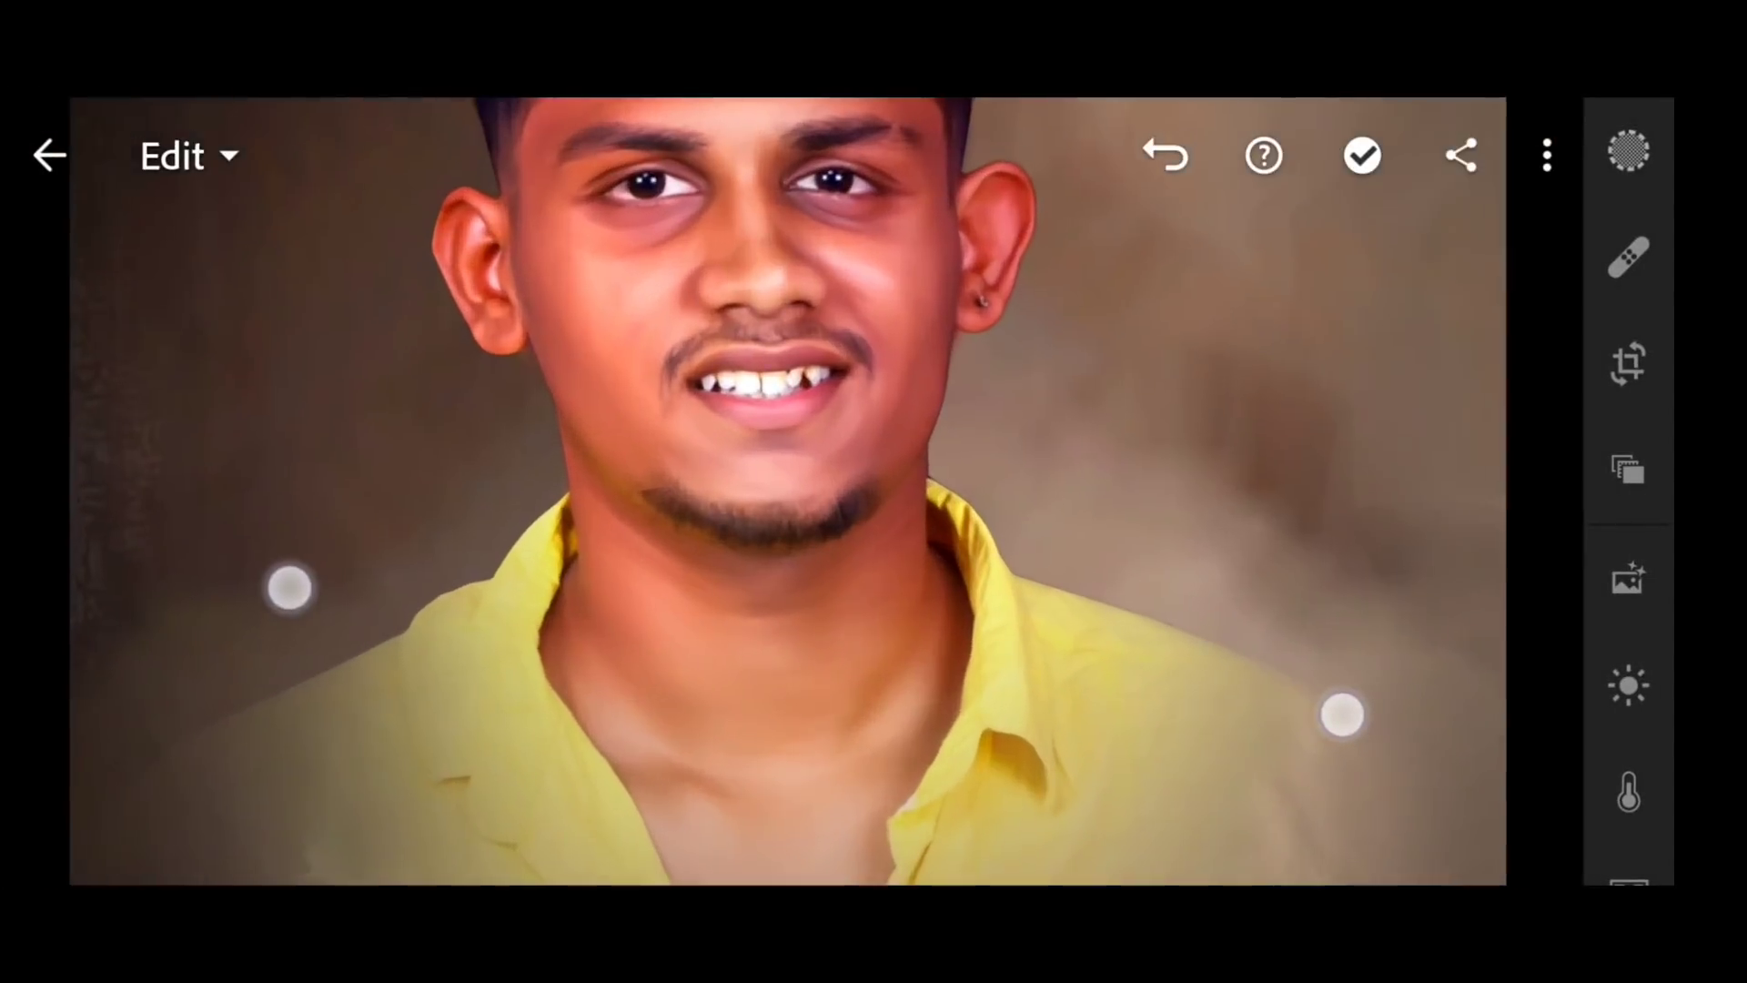